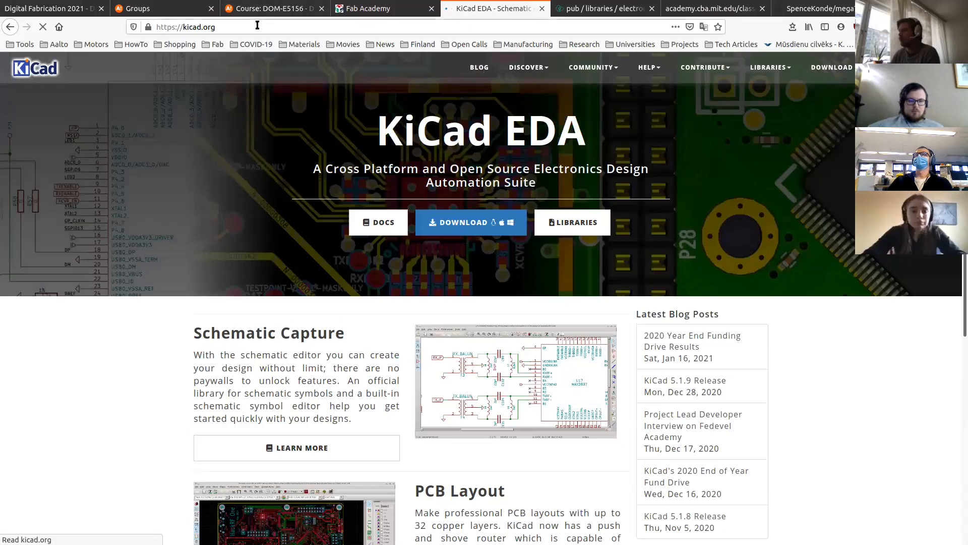
Step: Open KiCad's download page and look over the available operating systems and distributions
left_click(199, 26)
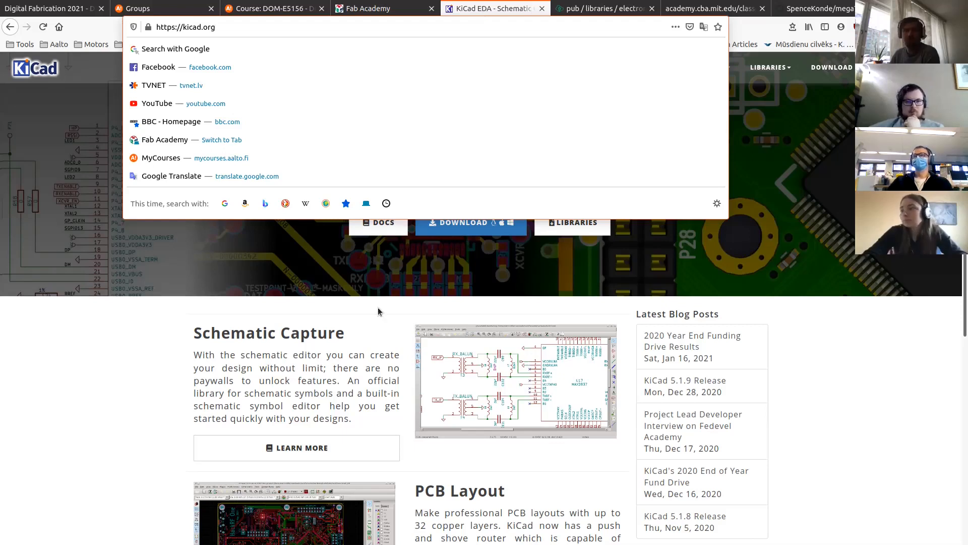
key("Return")
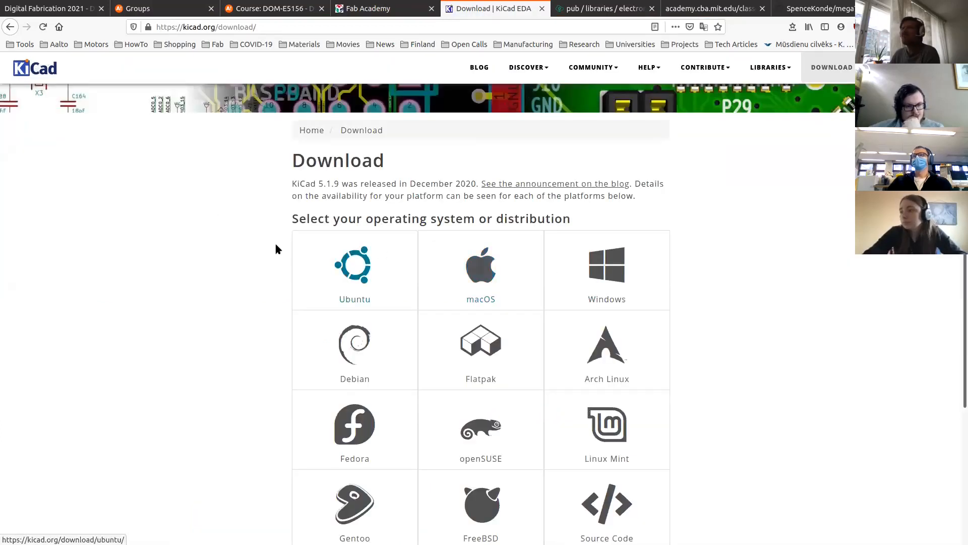
scroll(261, 238, "down", 3)
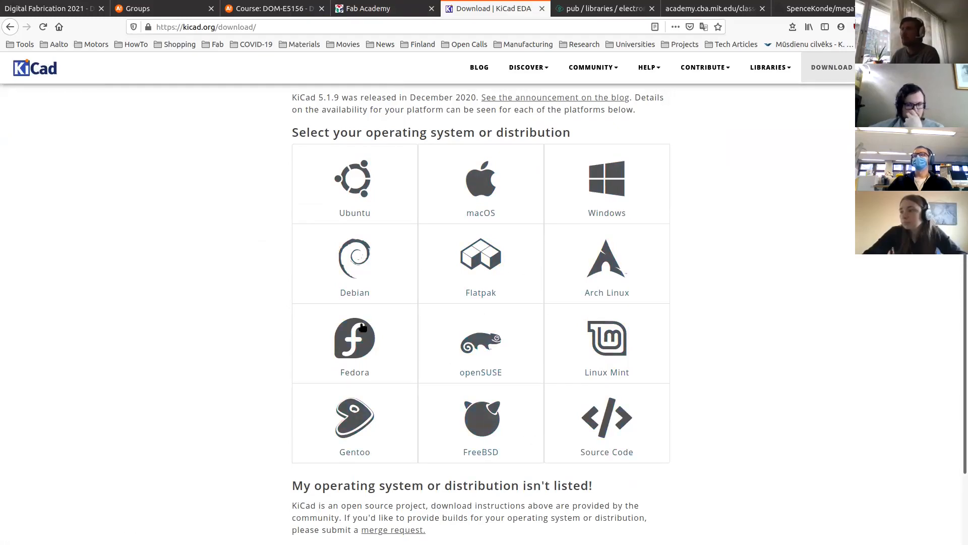
scroll(429, 259, "up", 2)
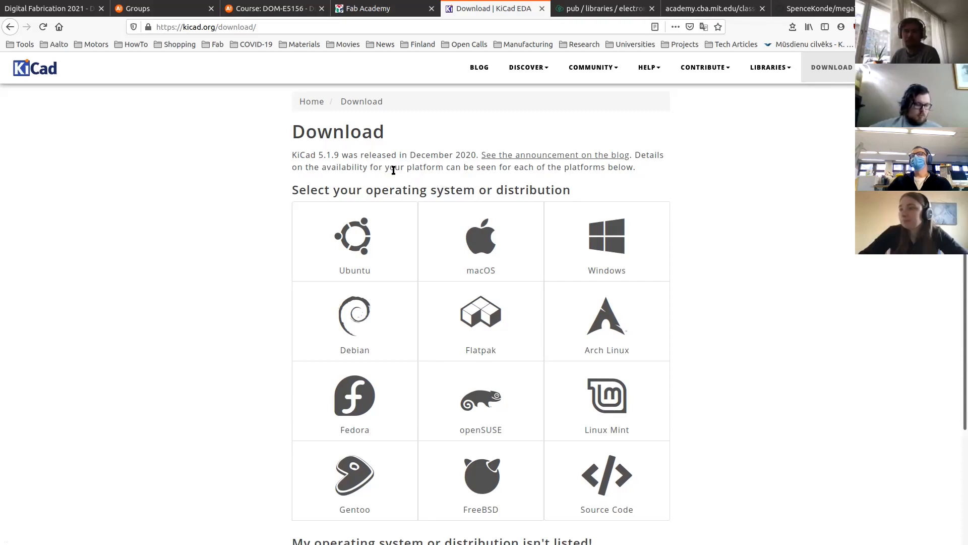
Step: Switch to the KiCad fab library repository on GitLab and read through its file list and README installation instructions
left_click(596, 14)
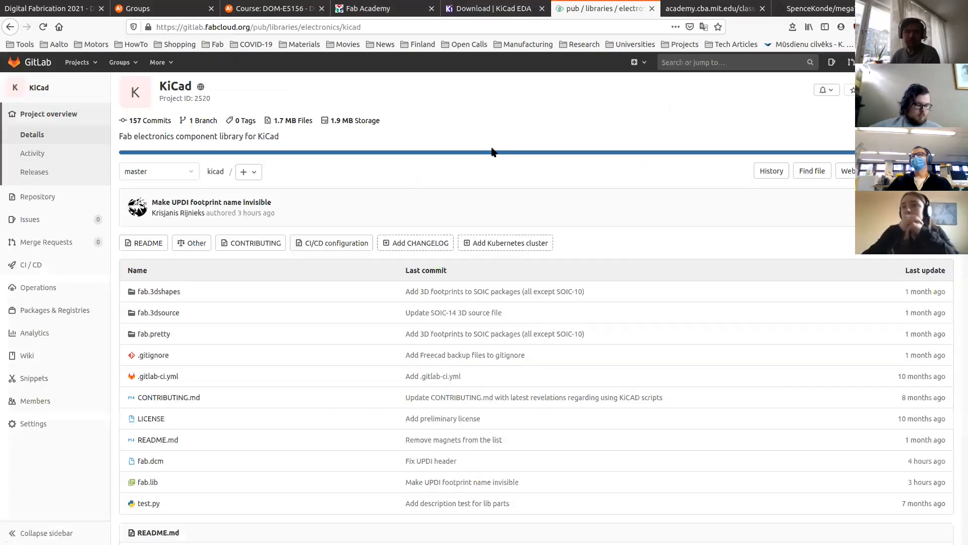
scroll(337, 205, "down", 1)
scroll(336, 206, "up", 2)
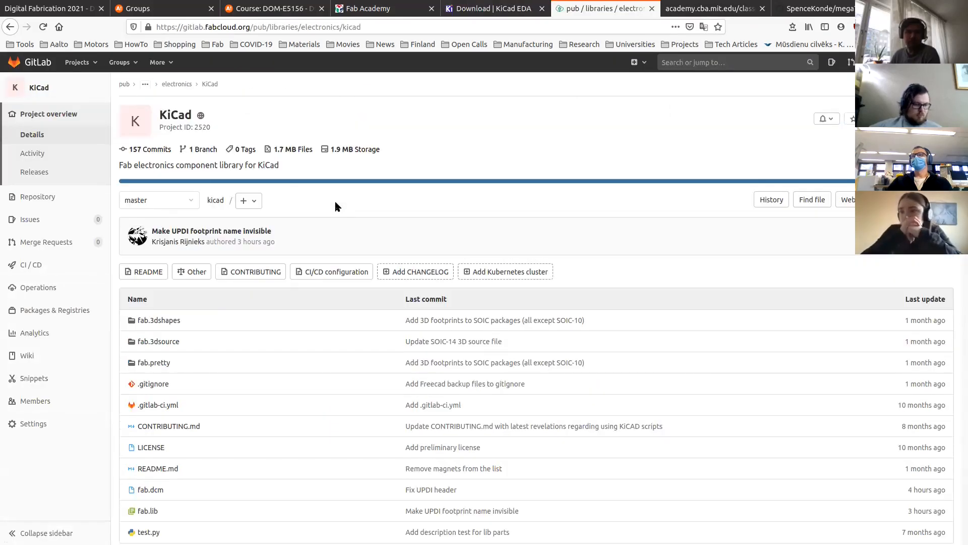
scroll(337, 206, "down", 3)
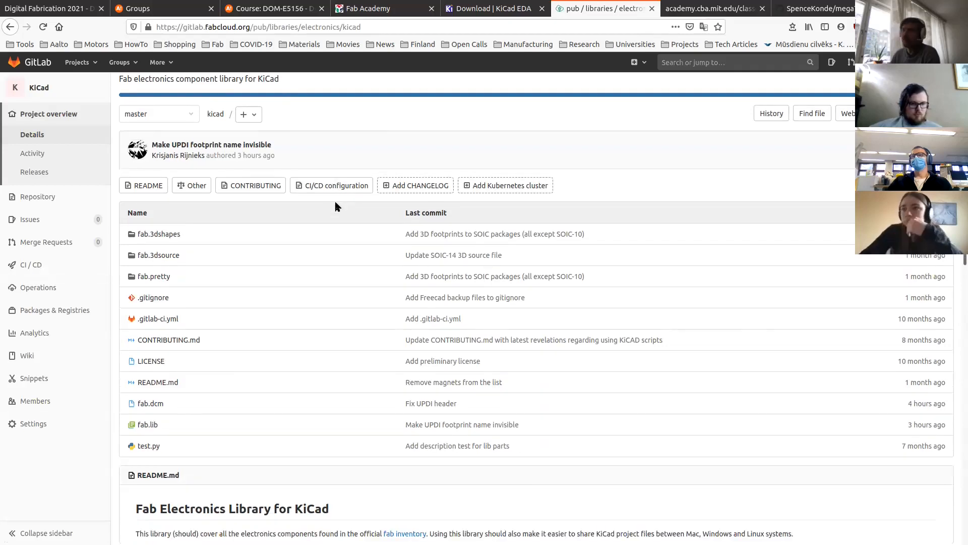
scroll(337, 206, "down", 5)
scroll(337, 205, "down", 10)
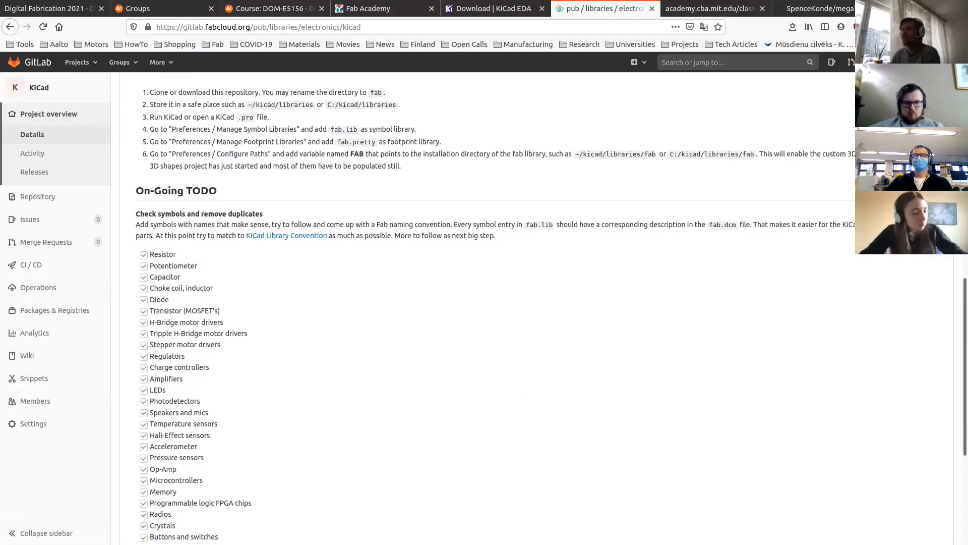
Step: Examine the component checklist in the README's On-Going TODO section, highlighting the Resistor entry
double_click(165, 256)
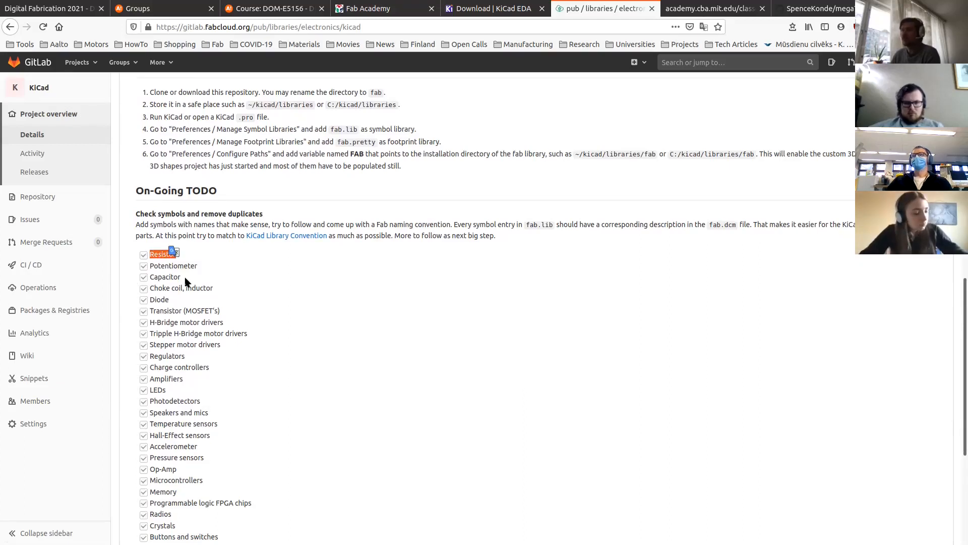
left_click(198, 266)
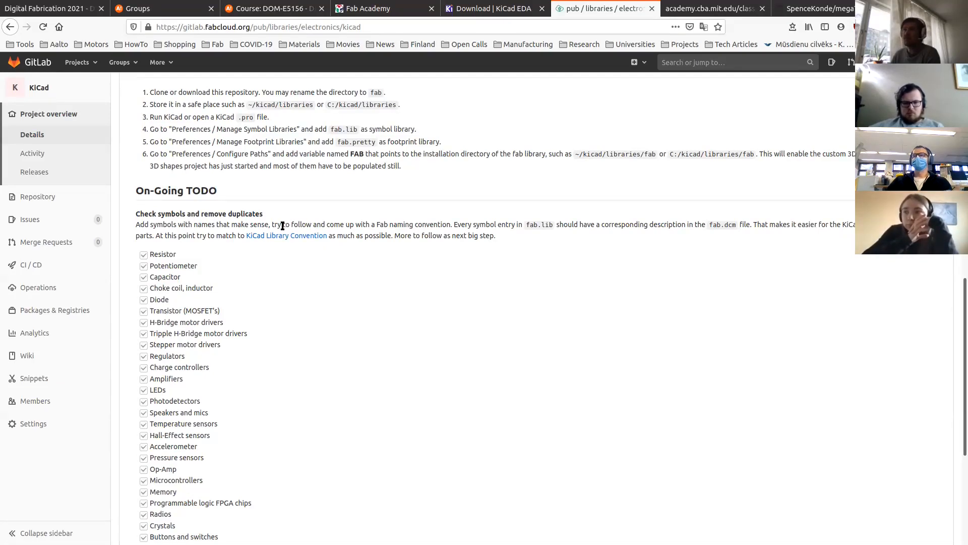
double_click(163, 254)
left_click(191, 258)
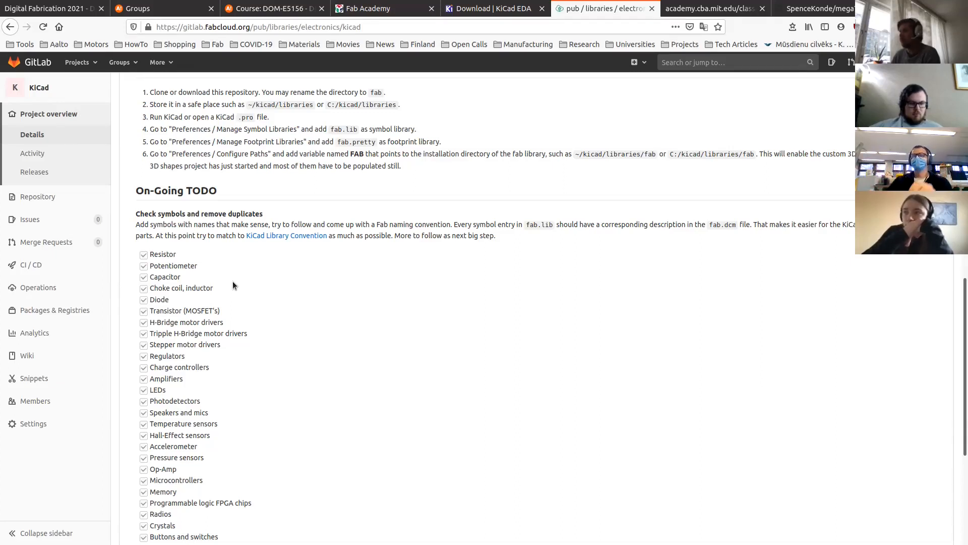
scroll(326, 312, "down", 1)
scroll(333, 322, "up", 3)
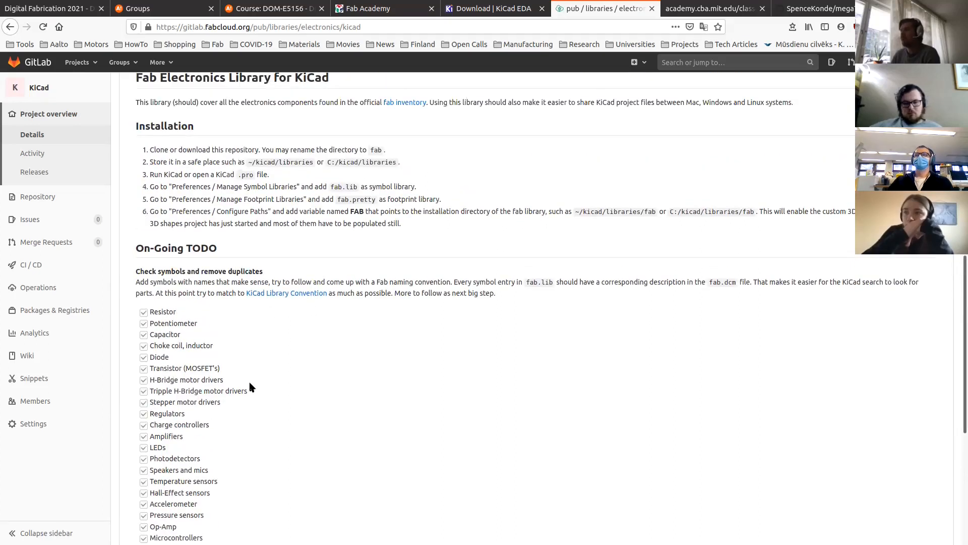
scroll(207, 318, "down", 1)
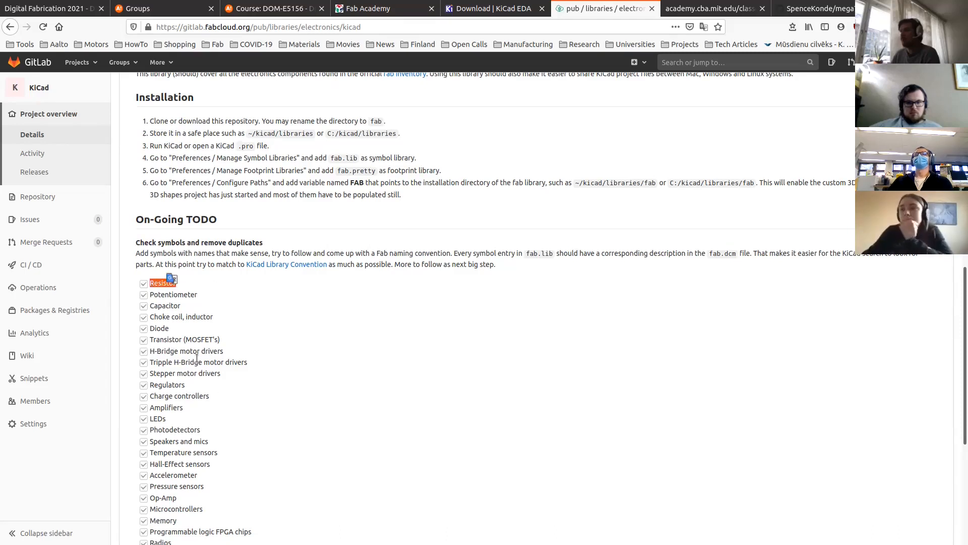
scroll(200, 394, "down", 2)
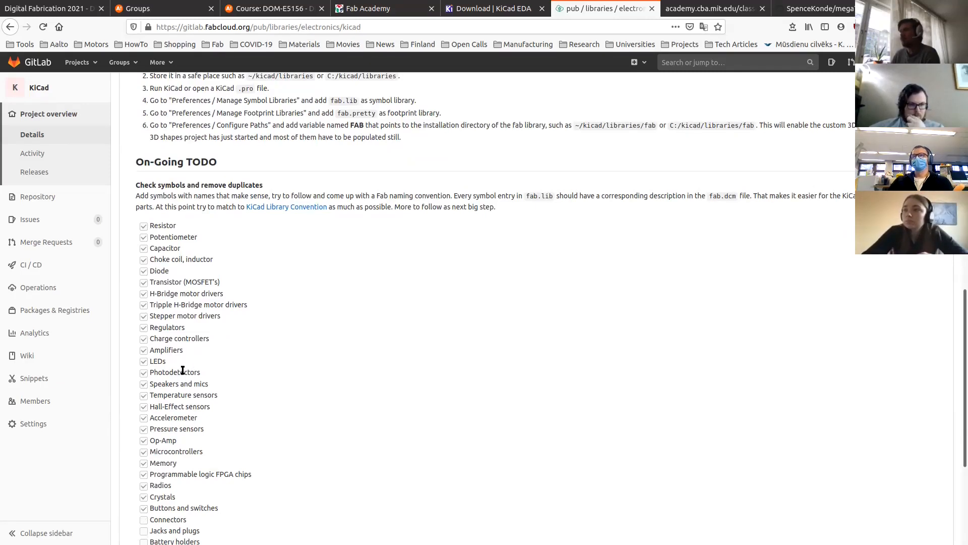
scroll(258, 366, "down", 3)
double_click(158, 141)
left_click(185, 151)
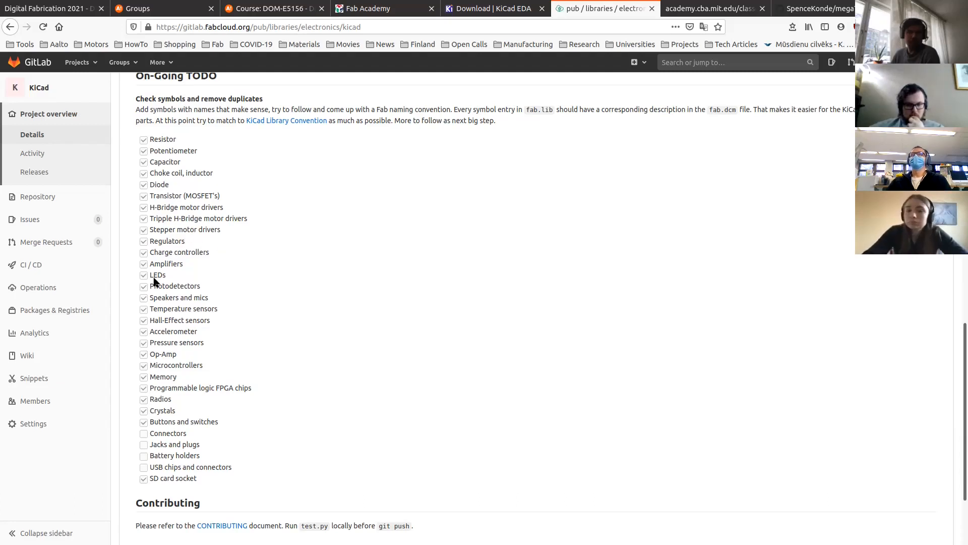
Step: Highlight the basic component entries in the checklist one by one: Resistor, Potentiometer, Capacitor and Diode
double_click(158, 139)
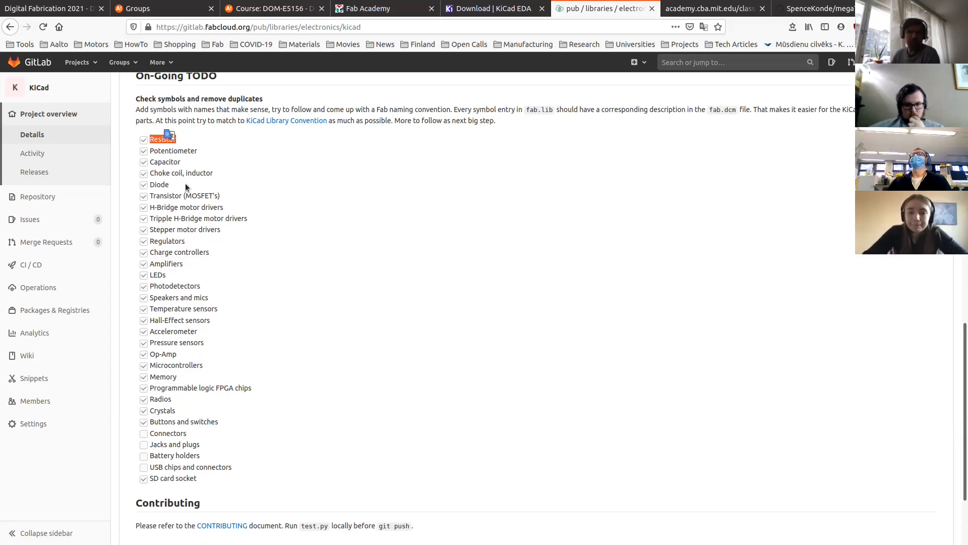
left_click(175, 153)
double_click(175, 150)
left_click(172, 157)
double_click(167, 162)
left_click(155, 174)
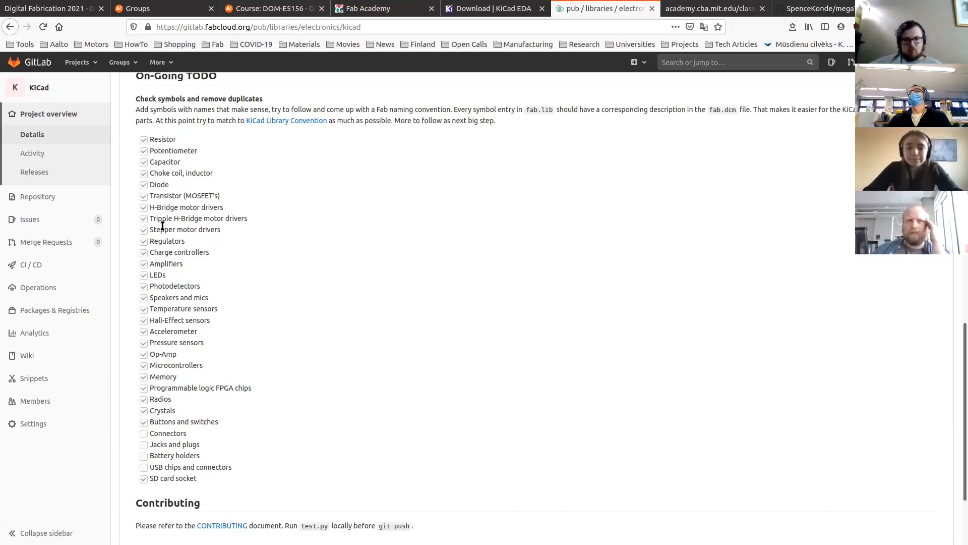
double_click(159, 184)
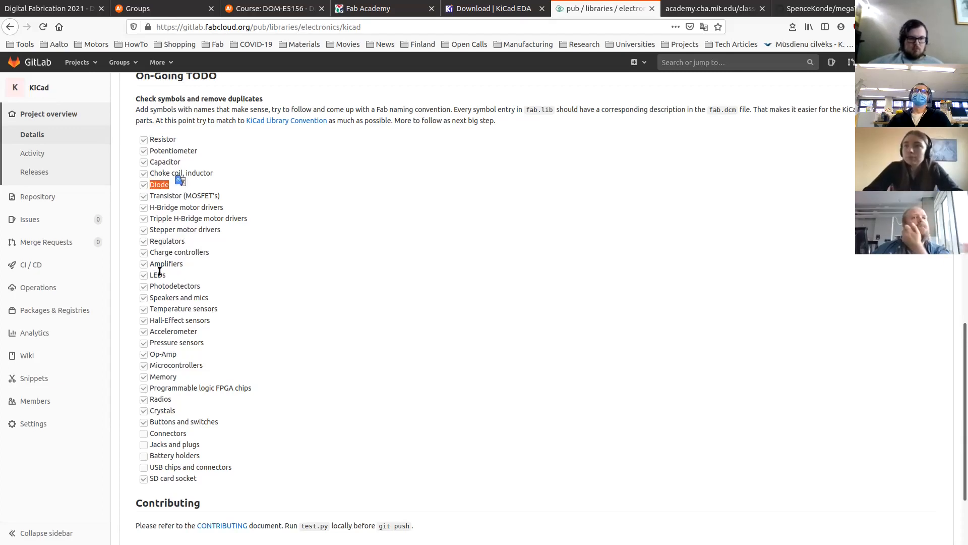
Step: Highlight the sensor and chip entries in the checklist, including Photodetectors, Hall-Effect sensors, Accelerometer, Memory and Microcontrollers
left_click_drag(151, 286, 212, 301)
left_click(191, 301)
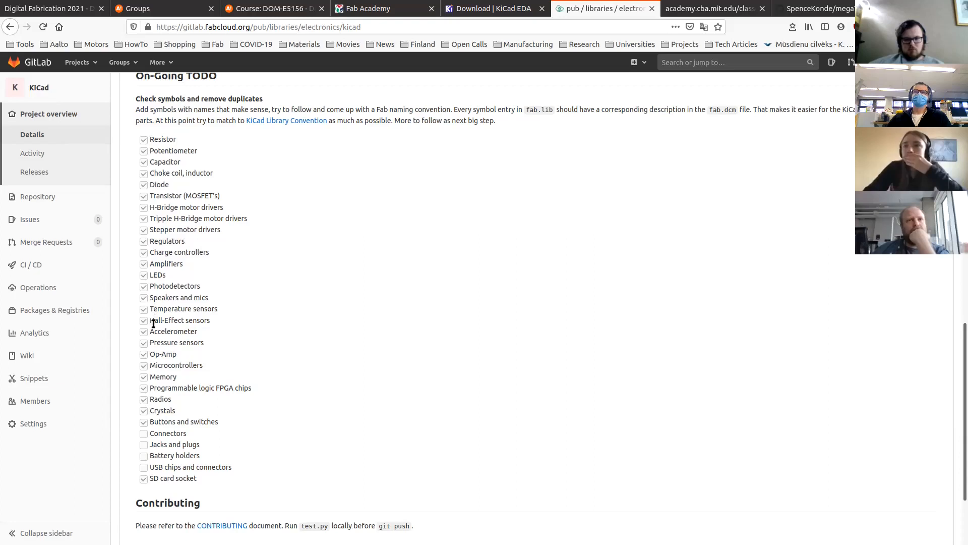
left_click_drag(156, 320, 210, 318)
left_click(210, 329)
double_click(187, 332)
double_click(172, 377)
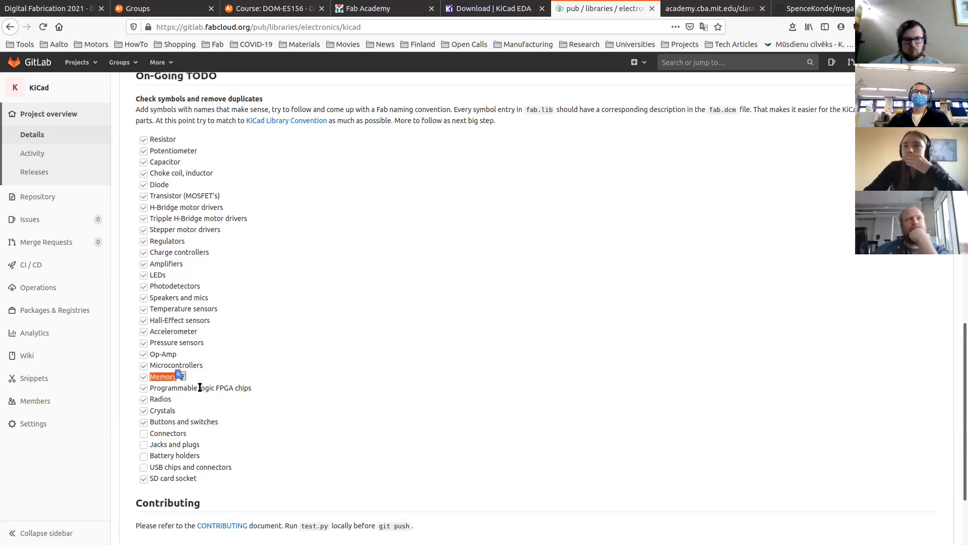
double_click(164, 364)
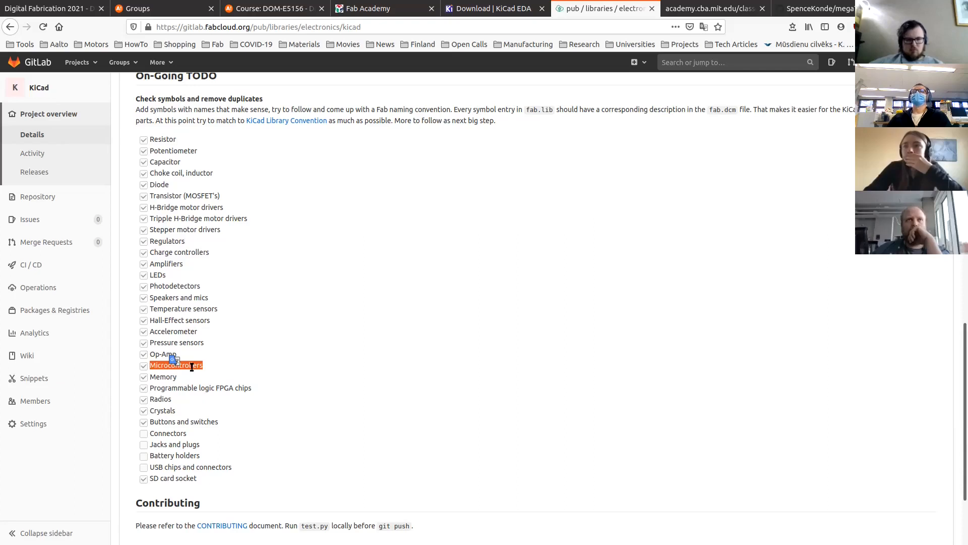
left_click(209, 363)
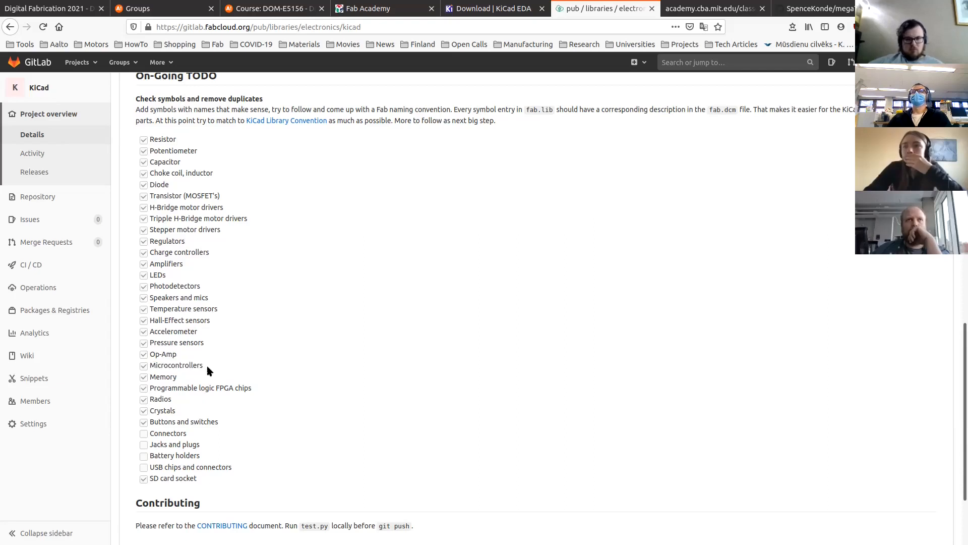
Step: Switch to the Electronics Design class page and look through its components list from inventory to actuators
left_click(688, 8)
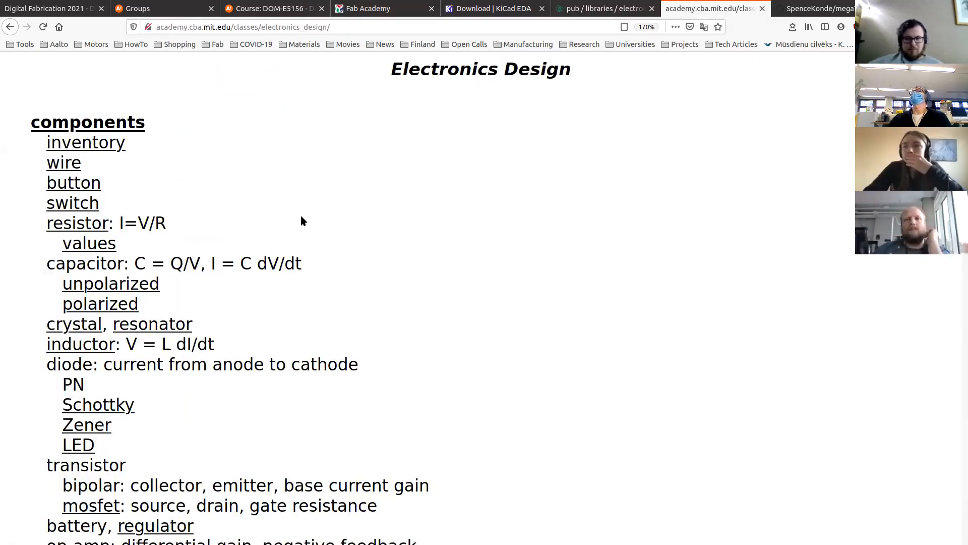
scroll(182, 242, "down", 5)
scroll(183, 242, "down", 1)
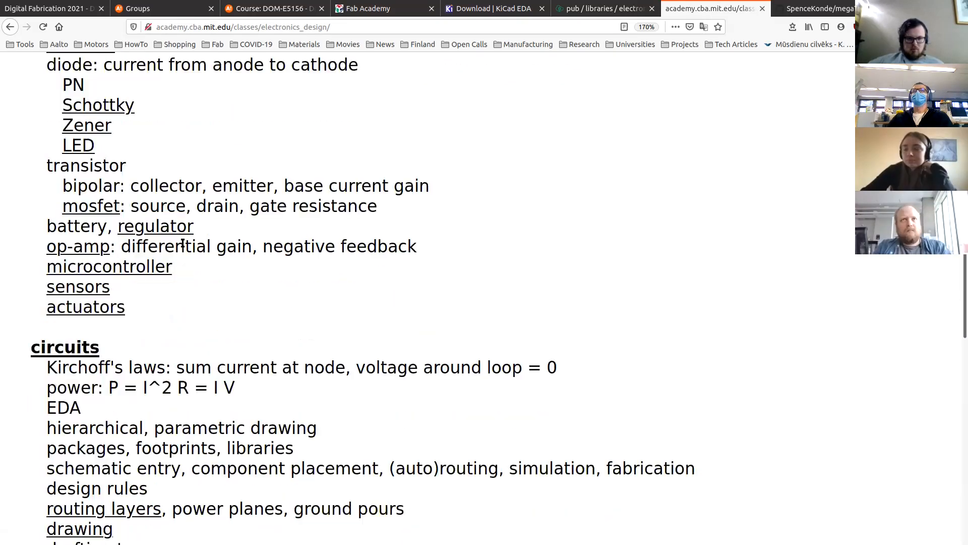
scroll(183, 242, "up", 5)
scroll(182, 245, "up", 2)
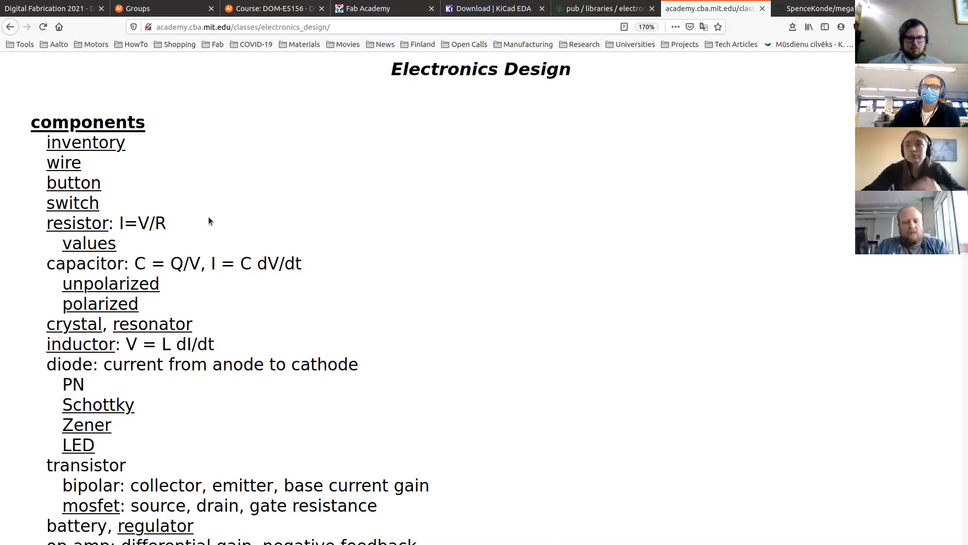
scroll(209, 220, "down", 1)
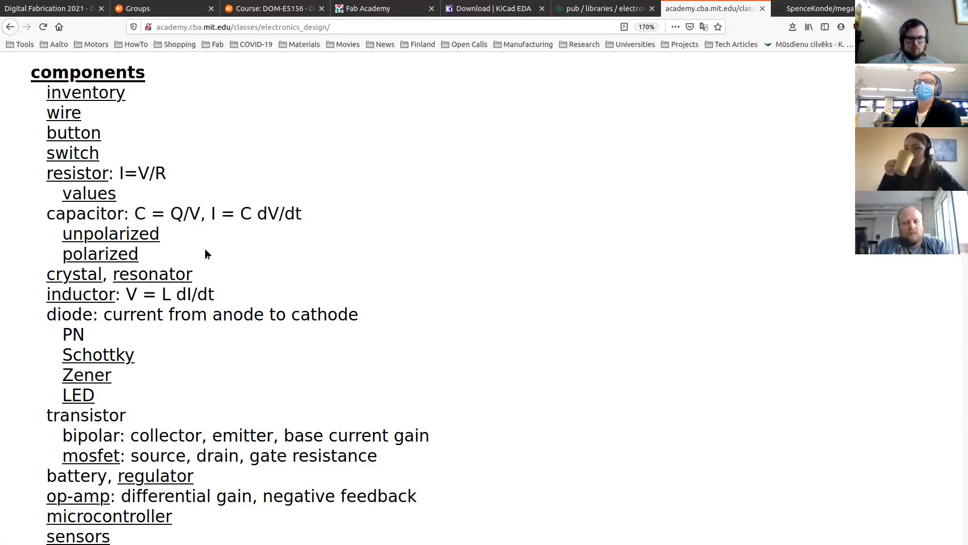
scroll(206, 252, "down", 4)
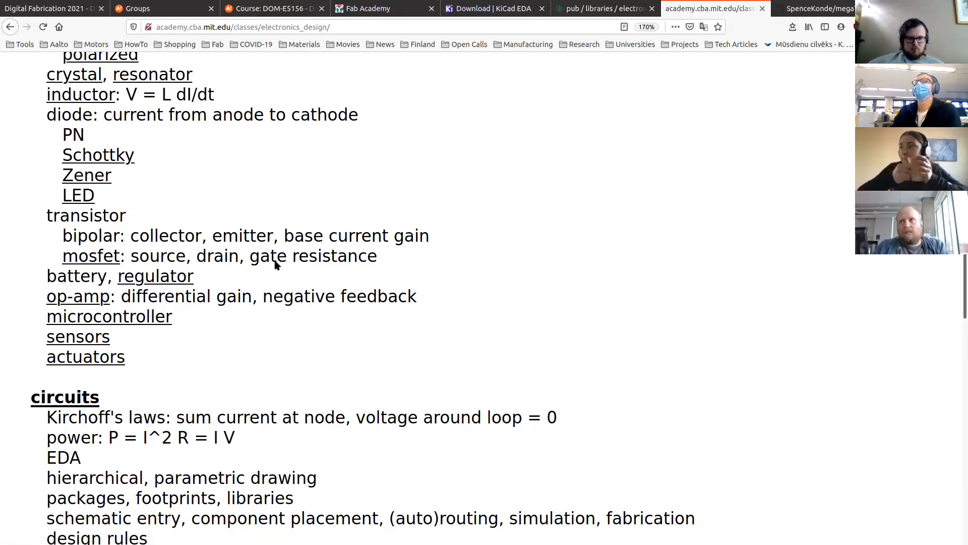
Step: Highlight the mosfet's gate resistance note and review the surrounding component entries
left_click_drag(250, 259, 383, 258)
left_click(220, 277)
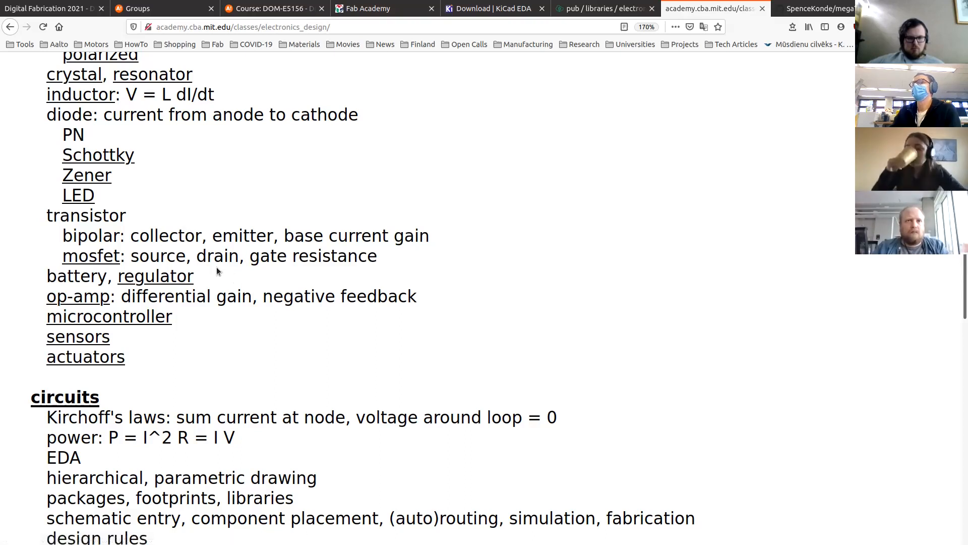
scroll(222, 263, "up", 2)
scroll(222, 263, "down", 2)
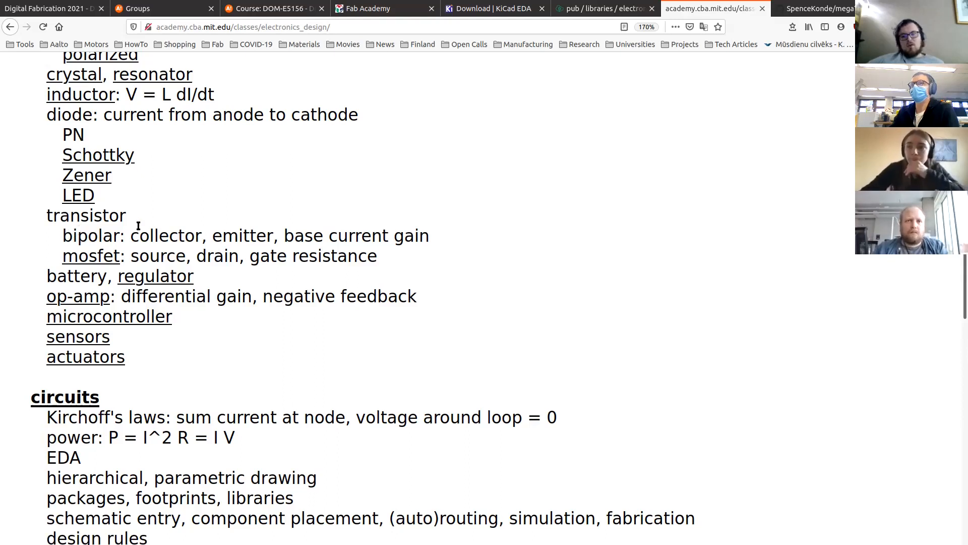
Step: Read the assignment section, highlighting the group project text and the individual project's requirement to add components
scroll(136, 227, "down", 10)
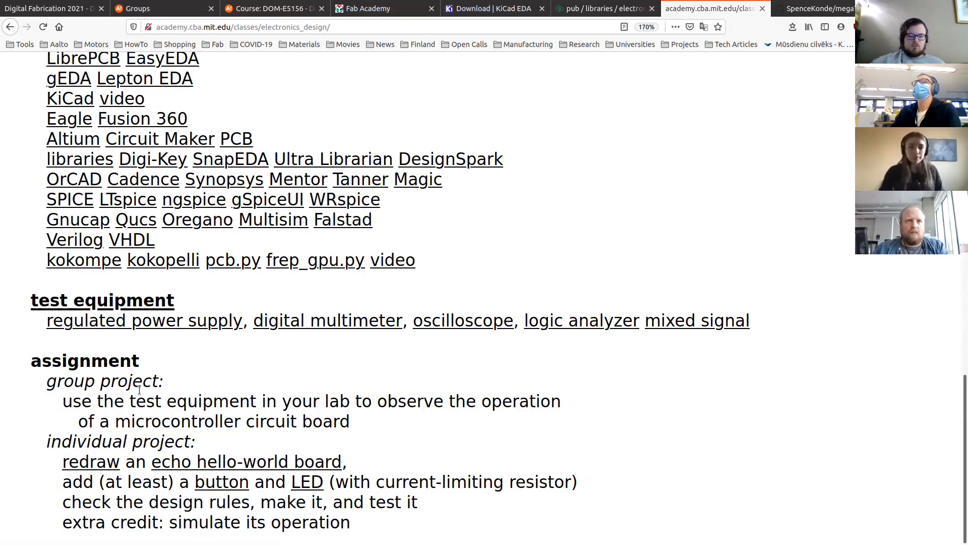
left_click_drag(47, 377, 353, 421)
left_click(366, 412)
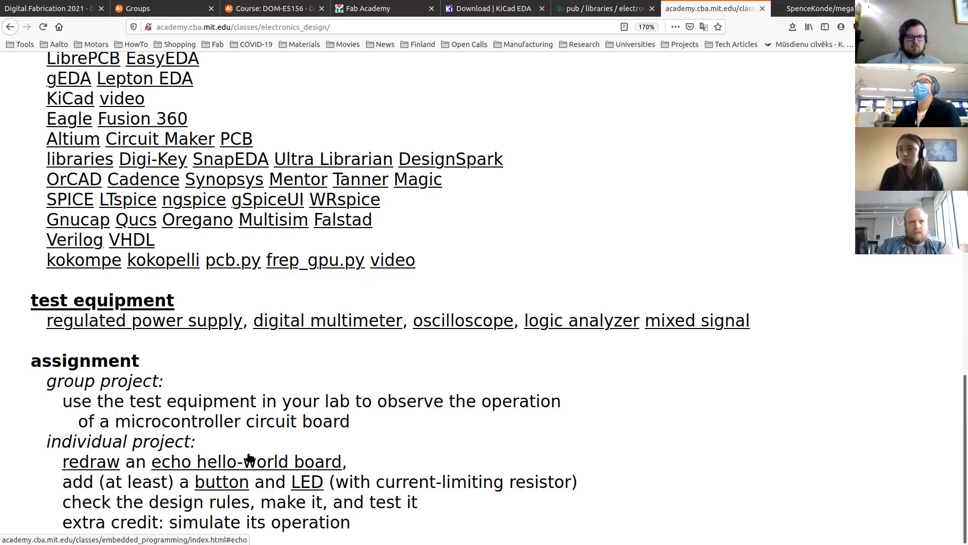
left_click_drag(62, 483, 168, 483)
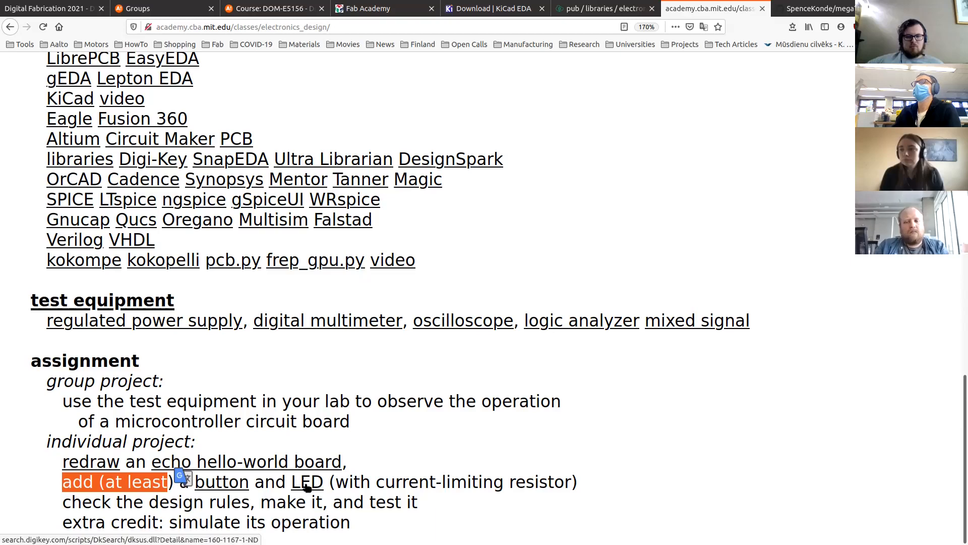
left_click(396, 479)
Step: Open the echo hello-world board link from the assignment and highlight the ATtiny412 heading on the embedded programming page
left_click(226, 468)
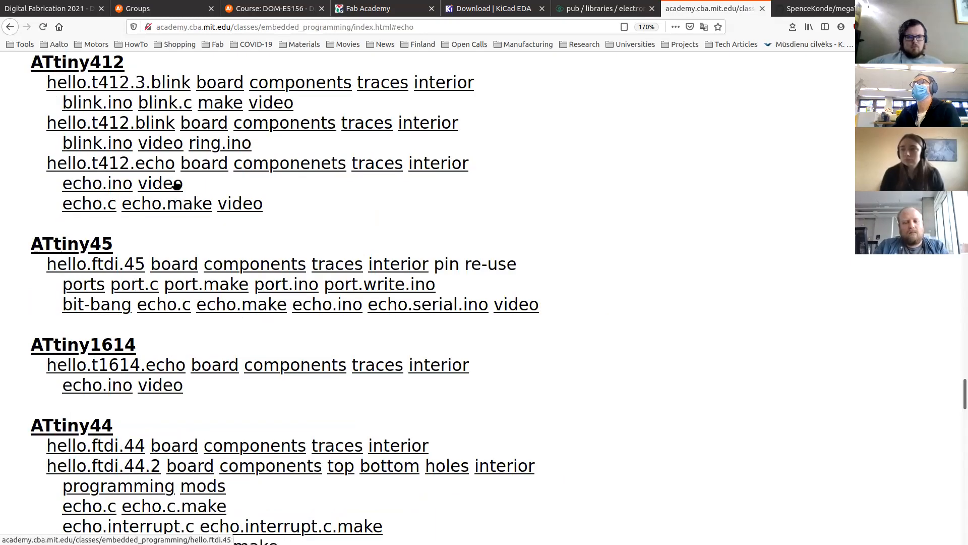
scroll(176, 186, "up", 3)
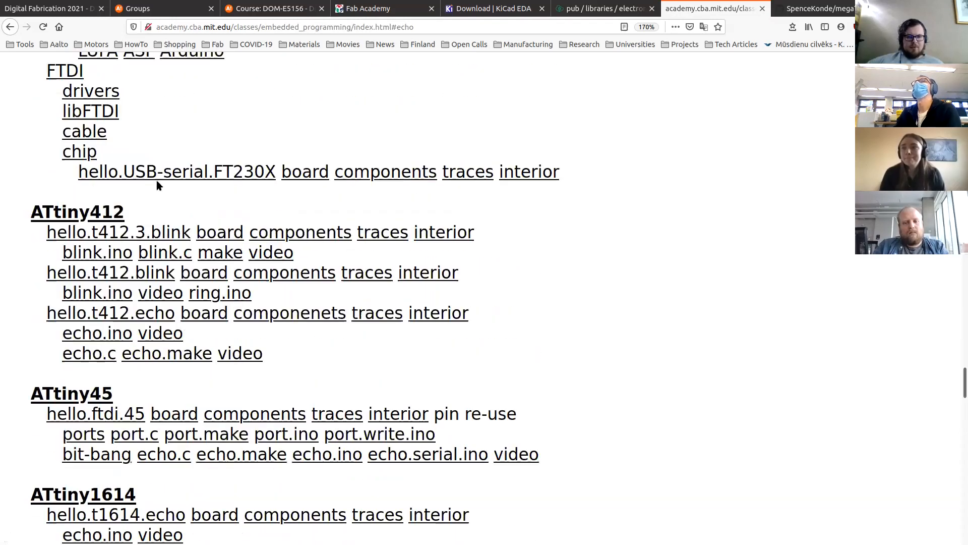
left_click_drag(59, 218, 126, 216)
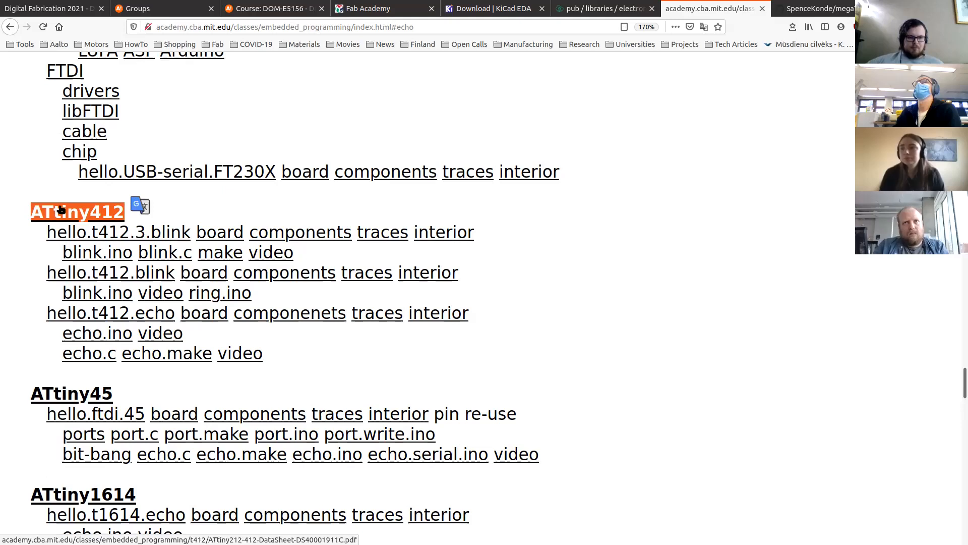
Step: Open the board image of hello.t412.echo and look over the components on the ATtiny412 board
left_click(259, 316)
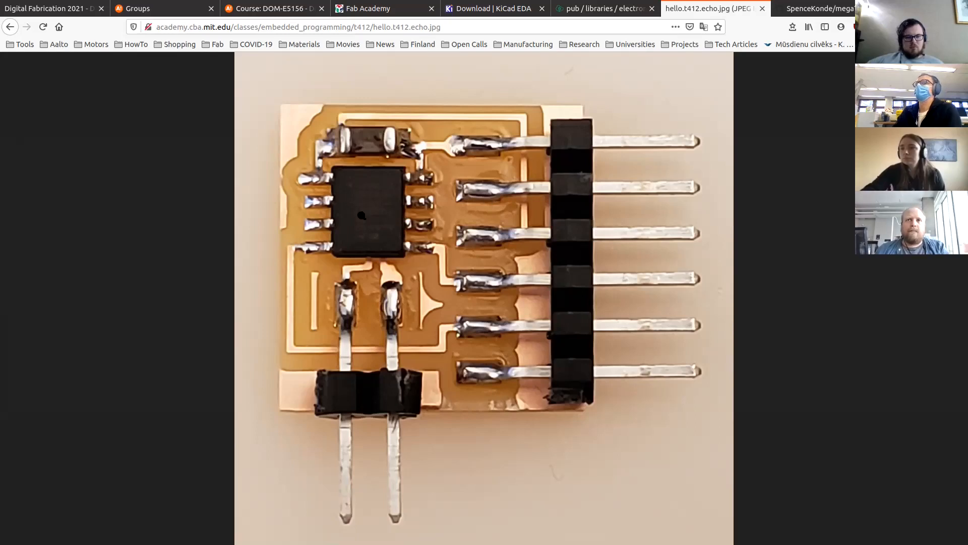
left_click(818, 9)
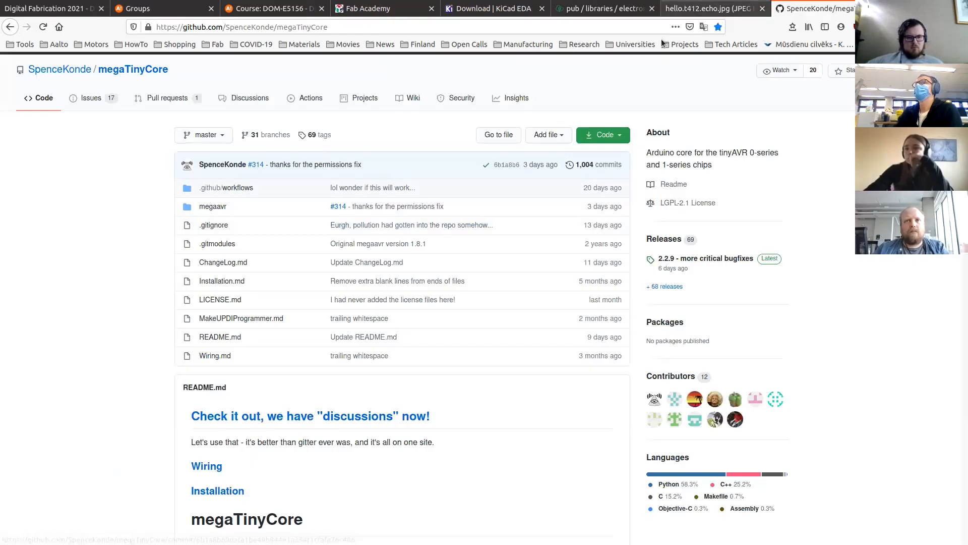
left_click(681, 10)
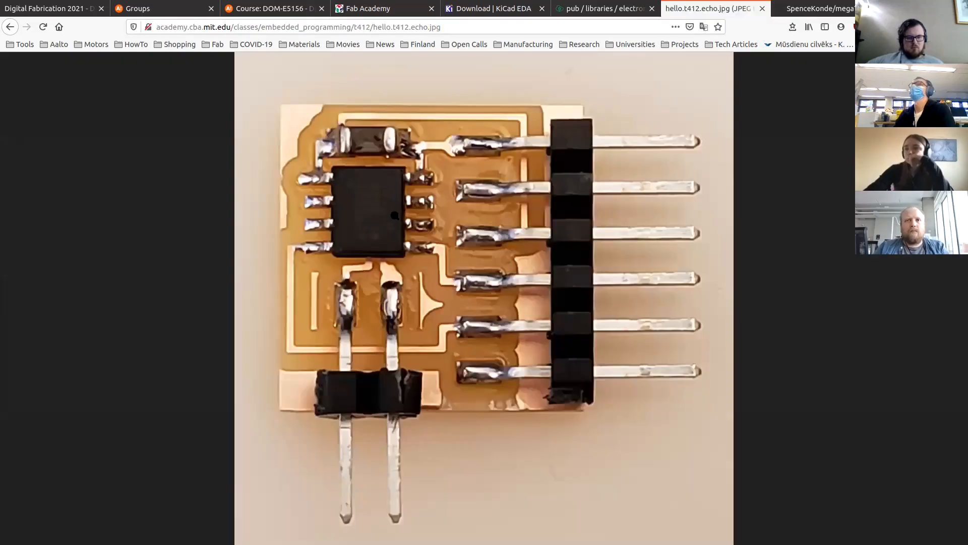
Step: Switch to the megaTinyCore repository on GitHub and highlight the owner name in its web address
left_click(808, 10)
scroll(119, 324, "down", 2)
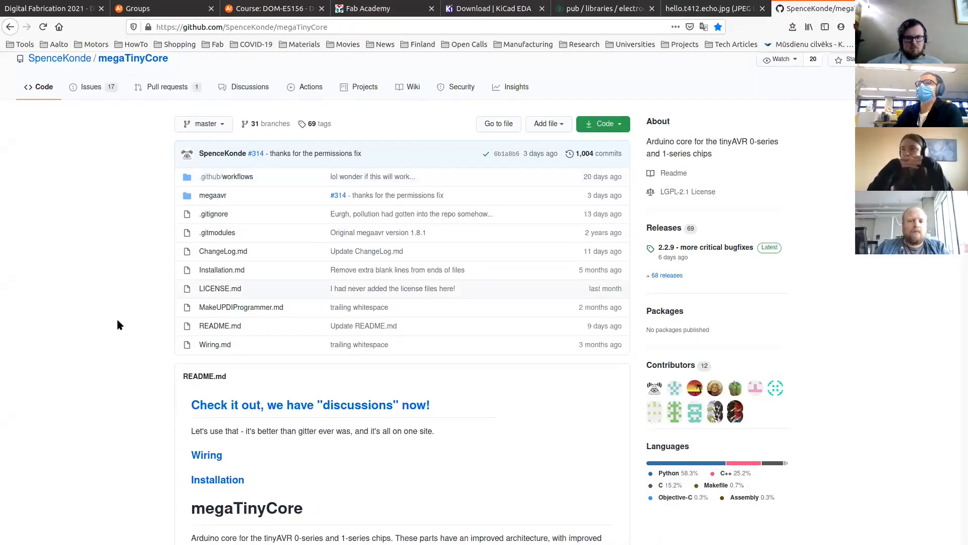
scroll(119, 324, "up", 2)
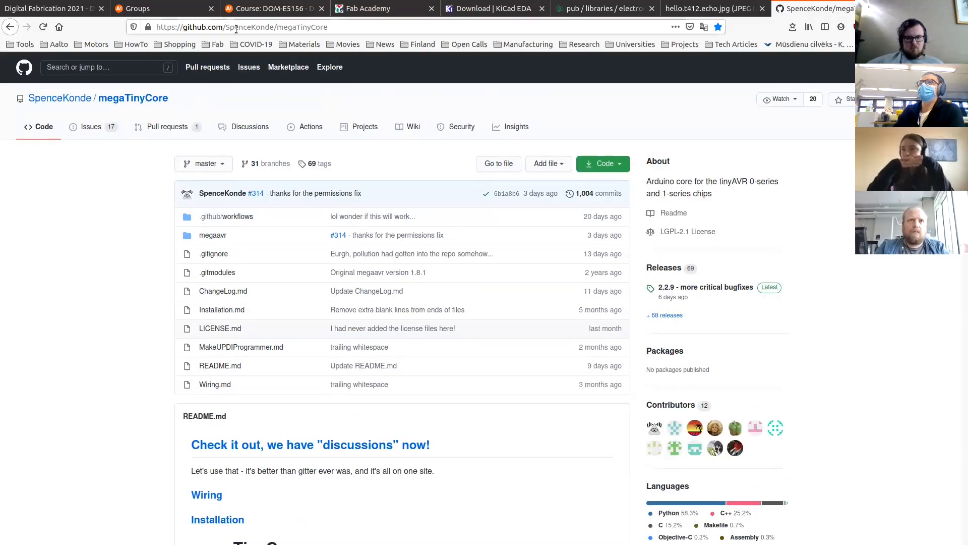
left_click(214, 29)
left_click(213, 29)
left_click_drag(229, 28, 273, 27)
left_click(183, 233)
Step: Read down the megaTinyCore README to Supported Parts and open the ATtiny412,212 page to examine its pinout diagram
scroll(182, 233, "down", 2)
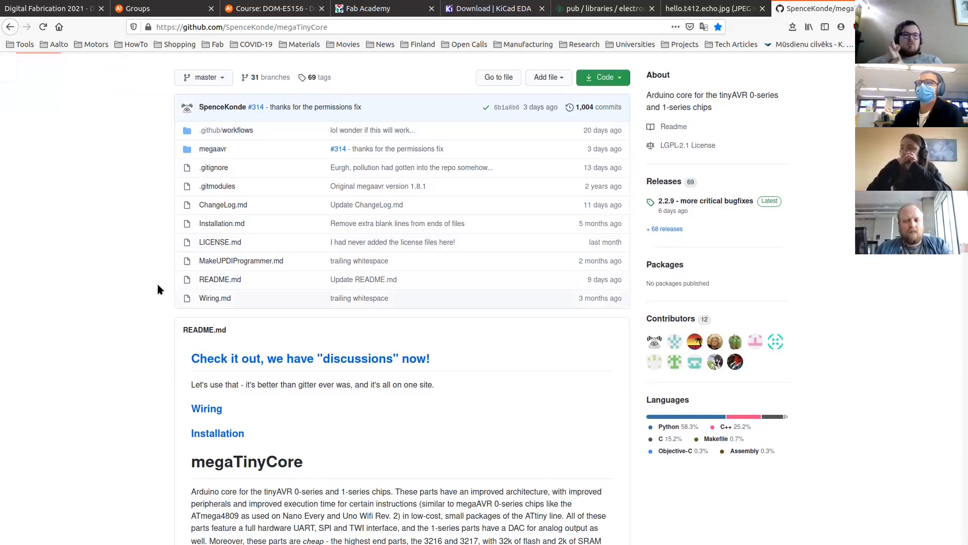
scroll(156, 281, "down", 3)
scroll(162, 274, "down", 1)
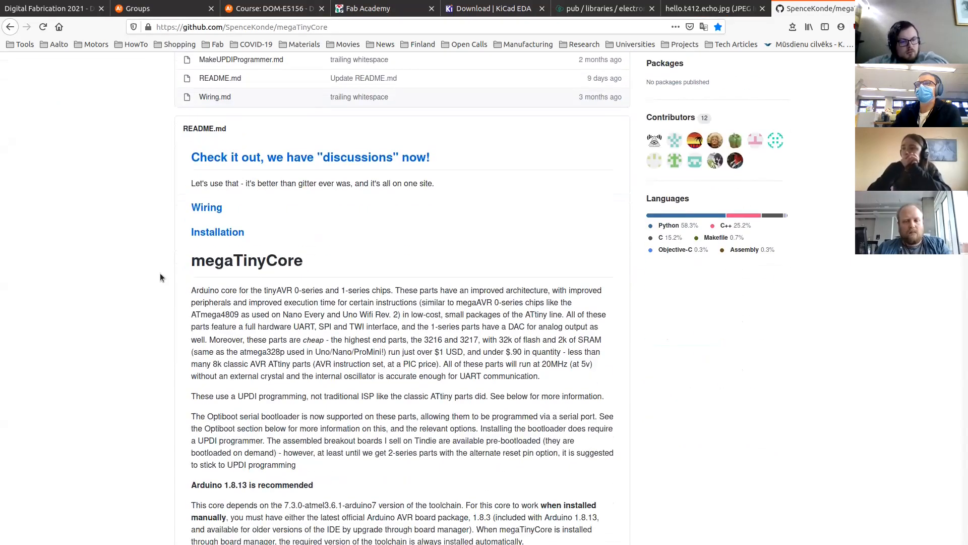
scroll(158, 275, "down", 10)
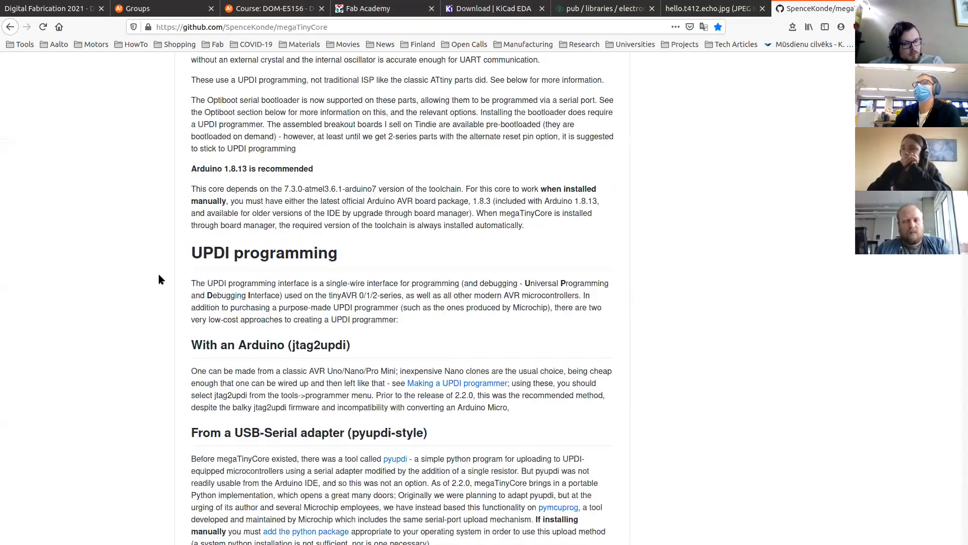
scroll(158, 281, "down", 8)
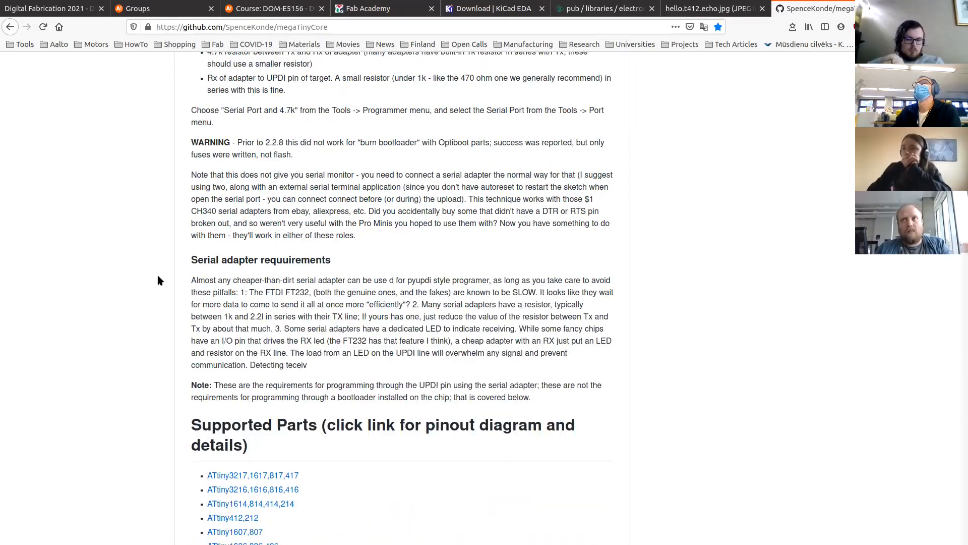
left_click_drag(192, 250, 304, 278)
left_click(303, 280)
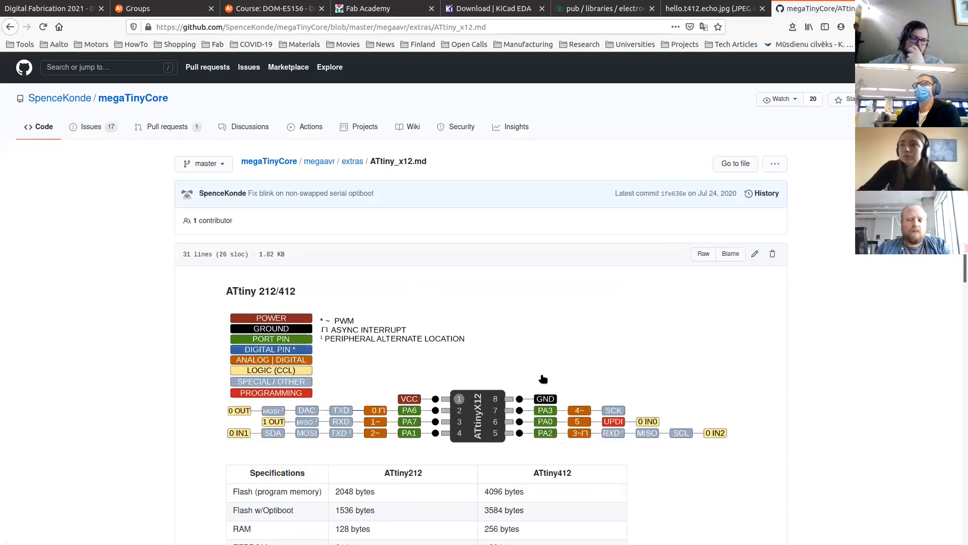
scroll(468, 388, "down", 4)
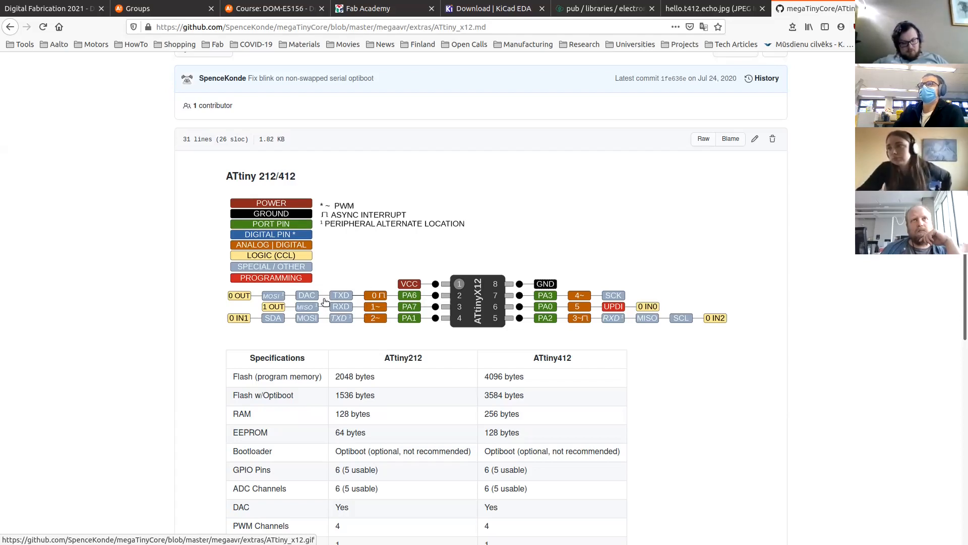
Step: Switch to the KiCad project hello-t412 and open hello-t412.sch to examine the microcontroller's labelled pins and surrounding circuit
left_click(487, 9)
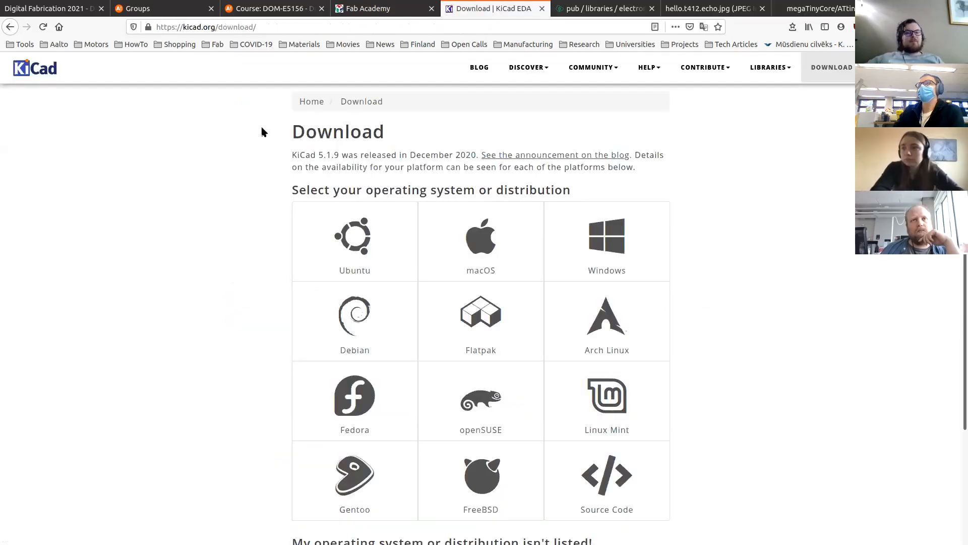
key("super")
left_click(340, 212)
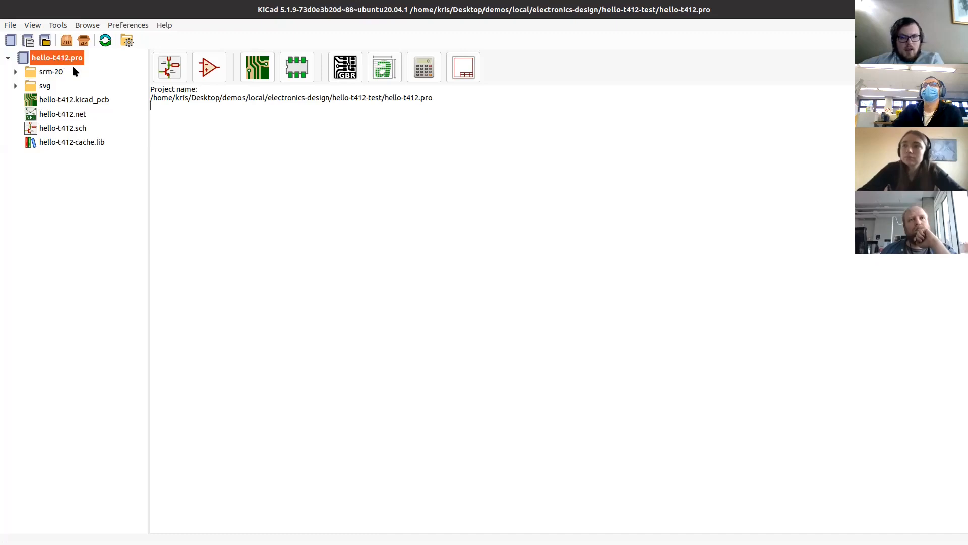
double_click(54, 129)
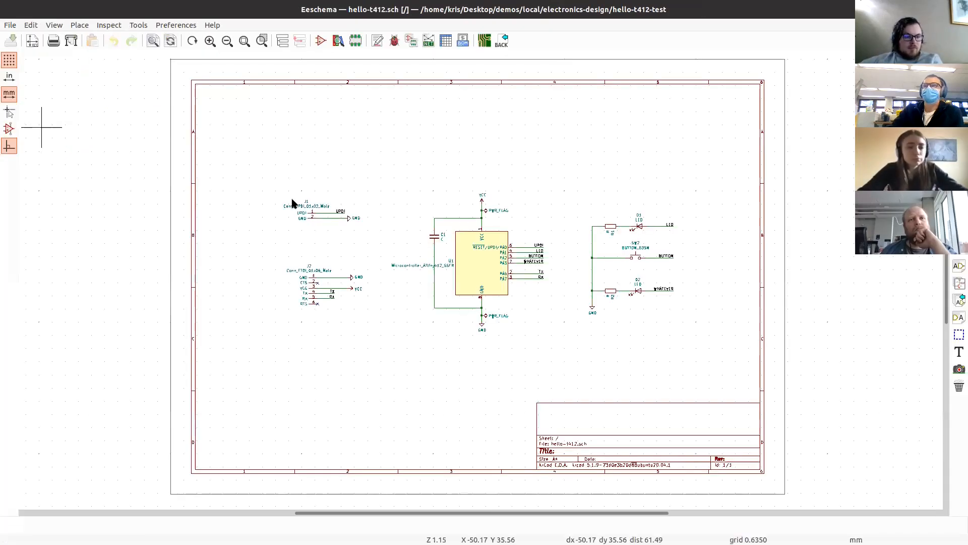
scroll(508, 290, "up", 2)
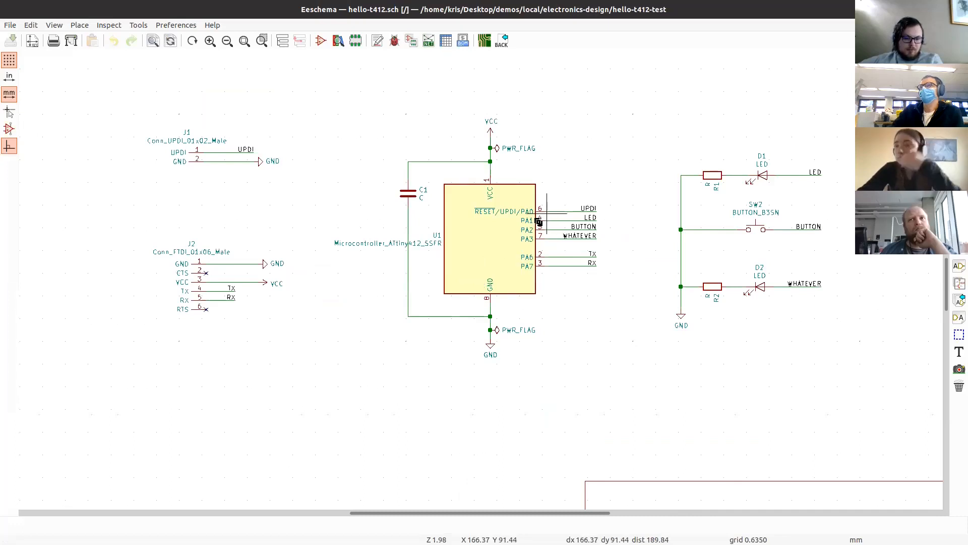
scroll(454, 288, "up", 1)
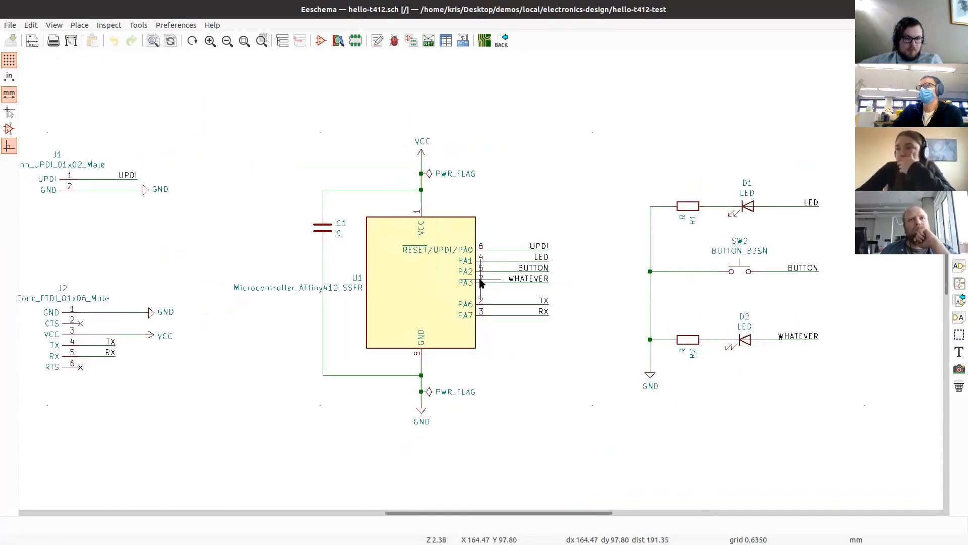
middle_click_drag(470, 290, 479, 287)
Step: Return to the project window and open hello-t412.kicad_pcb to examine the board's traces and pads
key("alt+Tab")
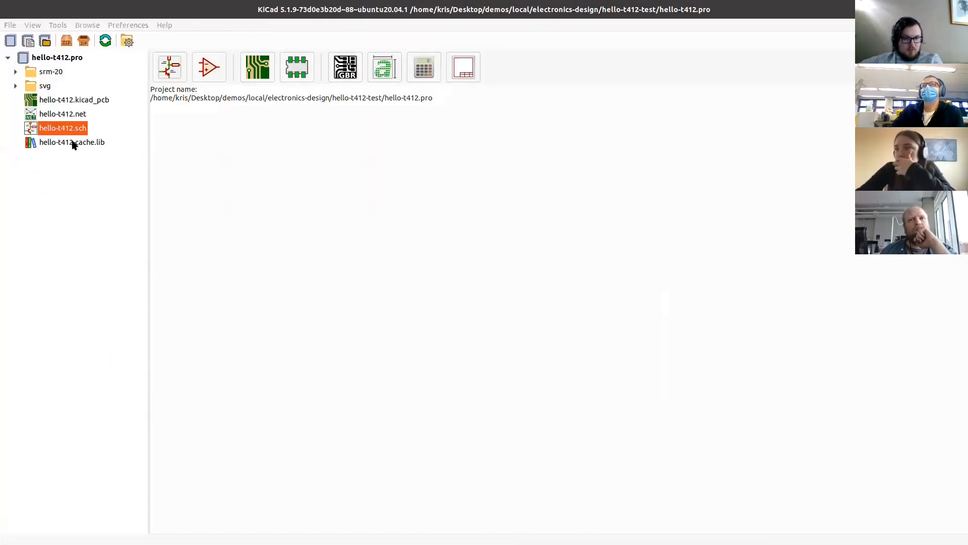
left_click(69, 99)
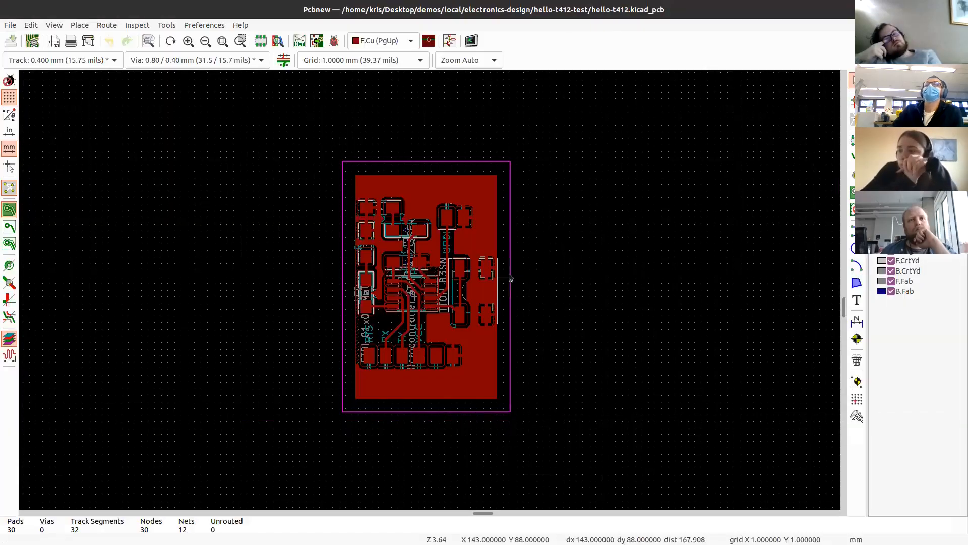
scroll(444, 300, "up", 3)
middle_click_drag(401, 189, 390, 230)
Step: Show the board in the 3D Viewer, inspect it from a tilted angle and return to the project window
left_click(55, 25)
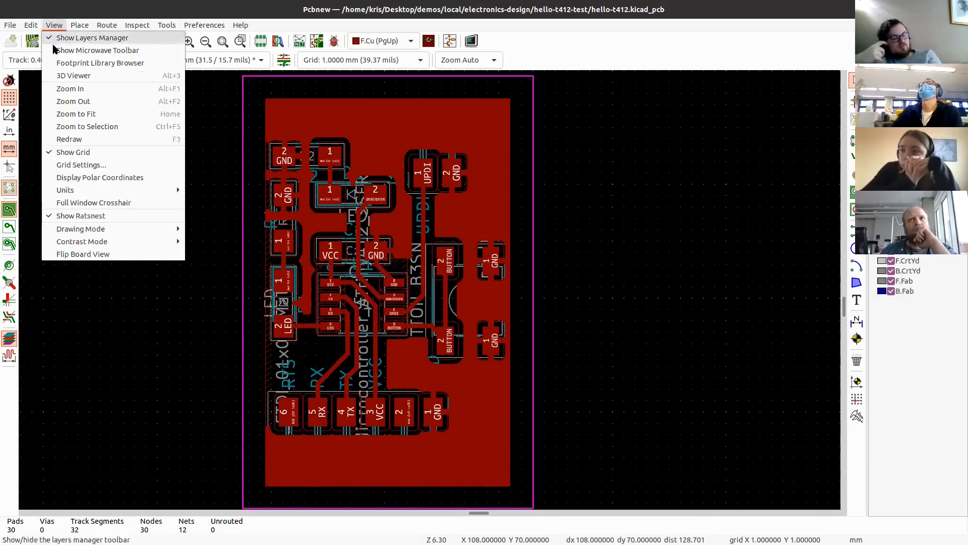
left_click(71, 76)
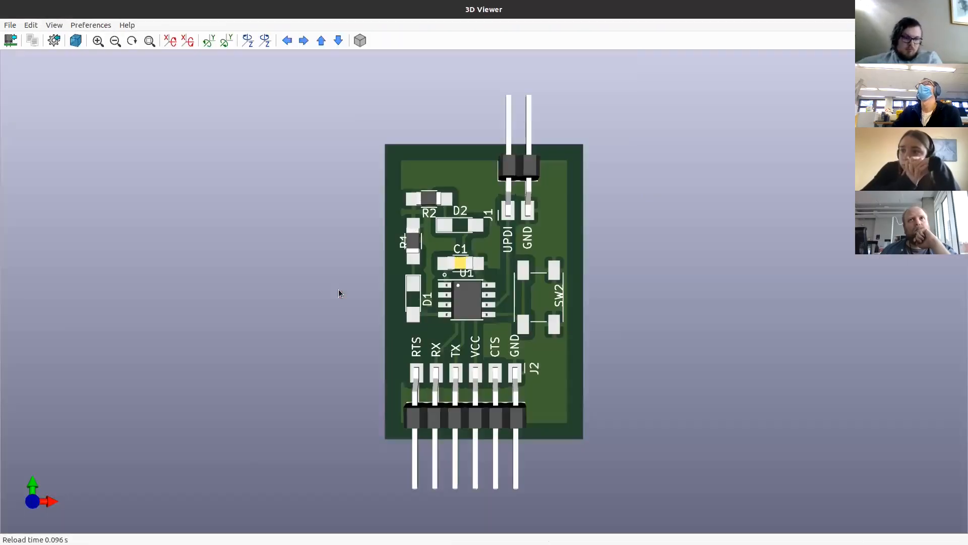
left_click_drag(338, 293, 346, 274)
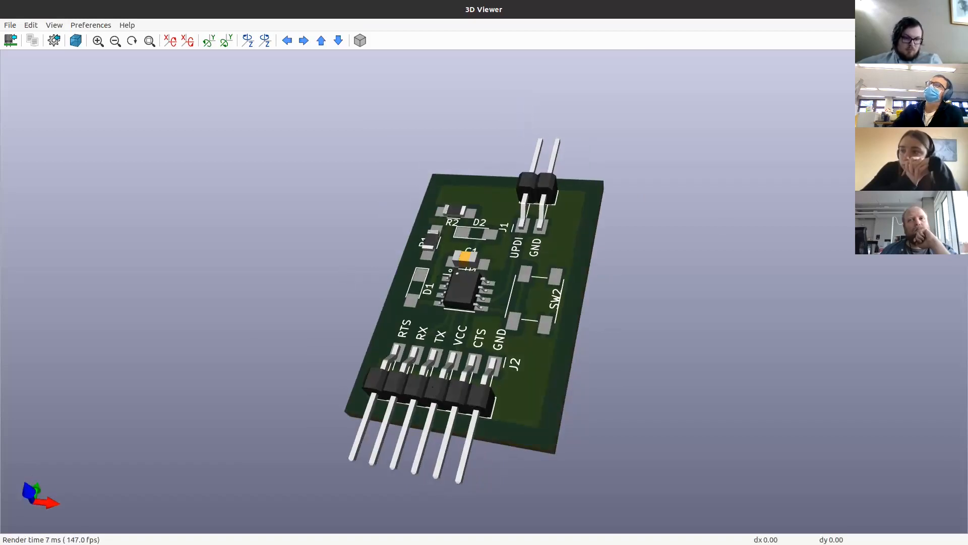
key("alt+Tab")
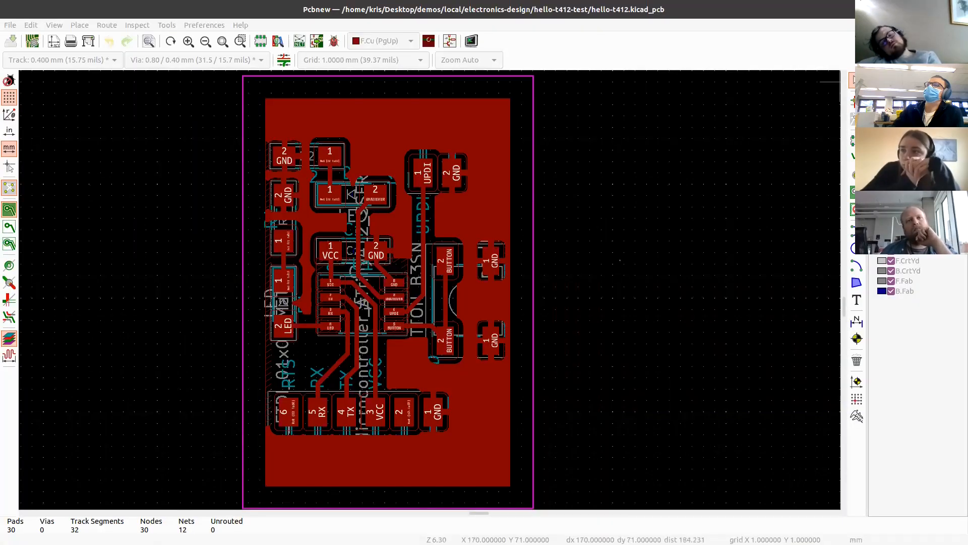
key("alt+Tab")
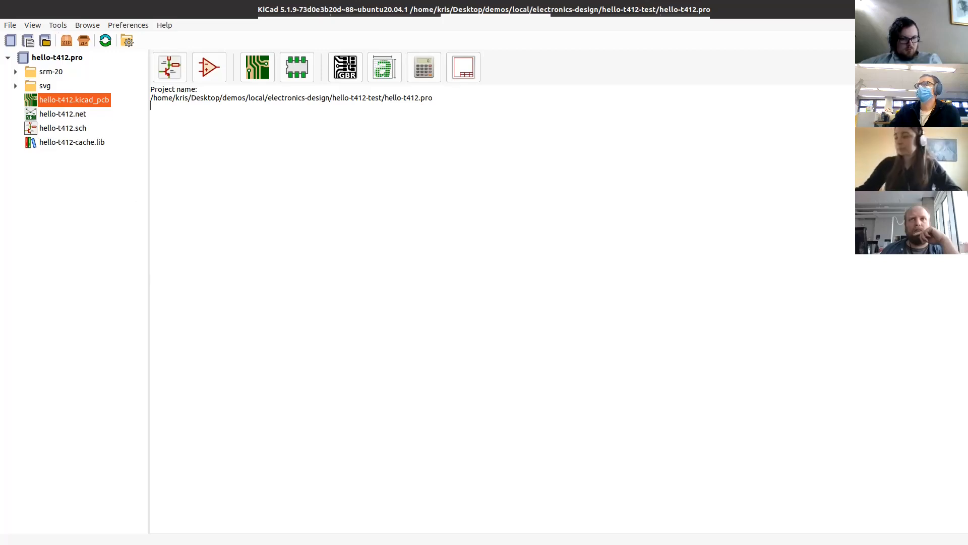
Step: Switch to the browser's GitLab page of the fab KiCad library and download its source code as kicad-master.zip
key("alt+Tab")
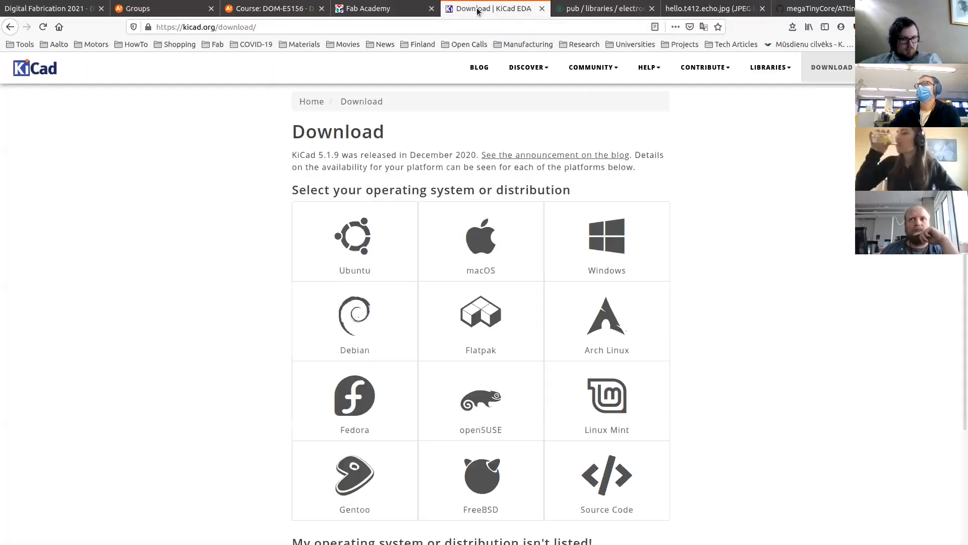
left_click(580, 9)
scroll(427, 273, "up", 15)
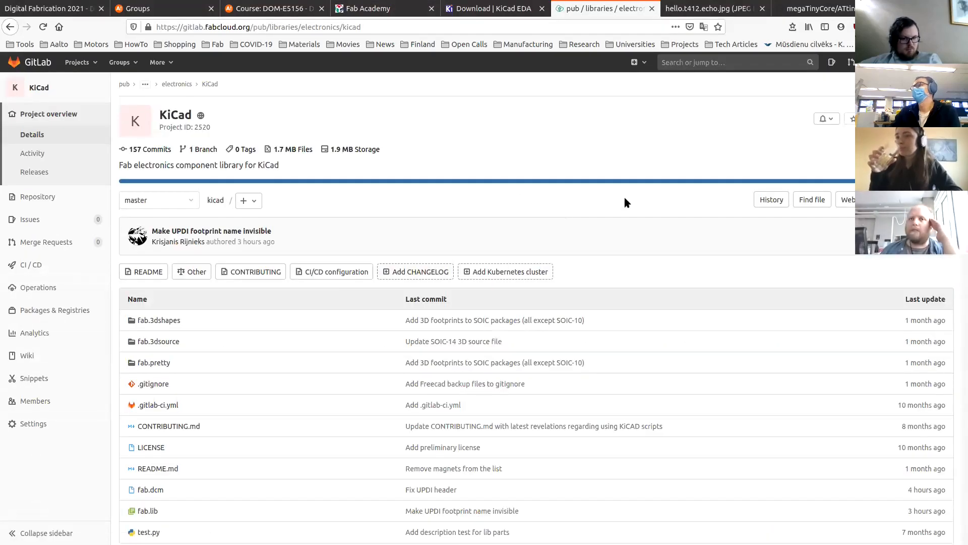
left_click(932, 199)
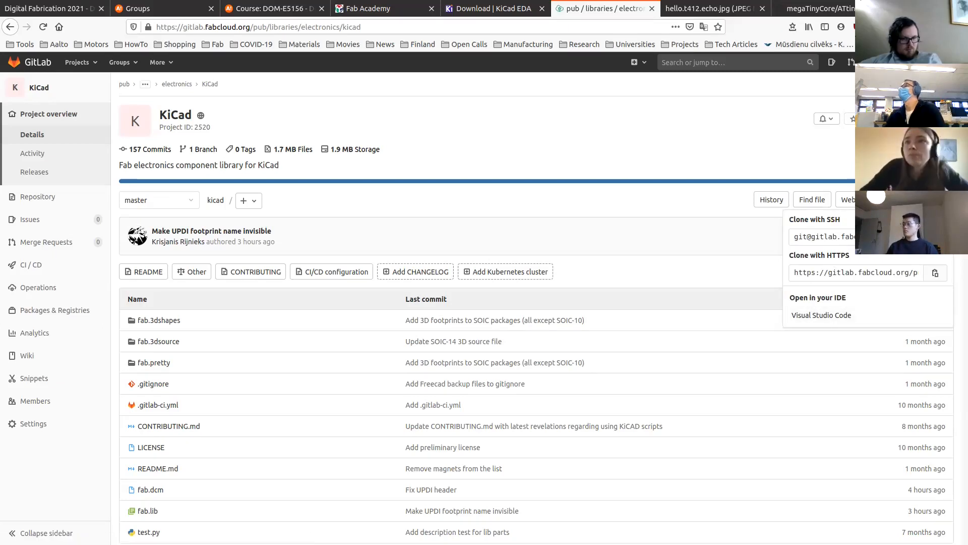
left_click(892, 199)
left_click(806, 241)
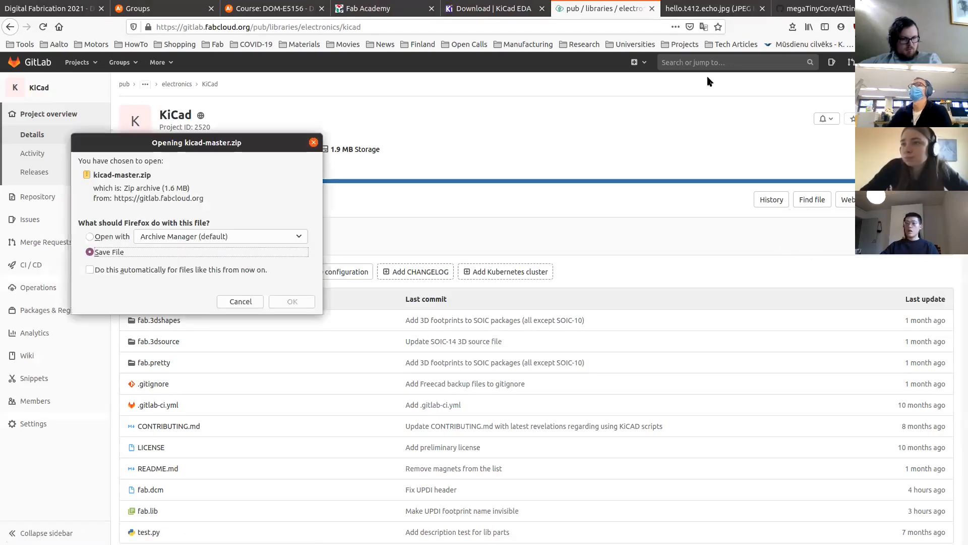
left_click(309, 305)
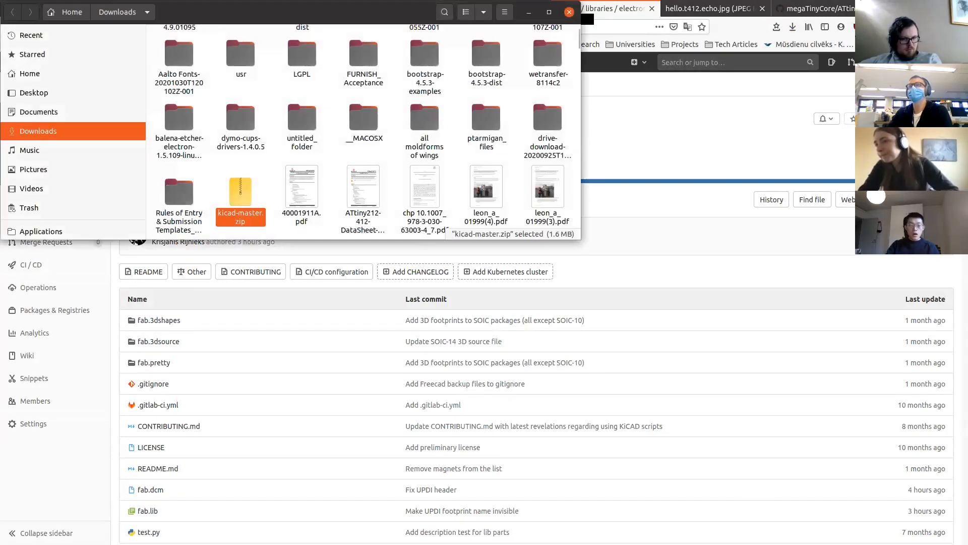
Step: Extract kicad-master.zip into Desktop/demos/local/electronics-design and open the extracted kicad-master folder
right_click(295, 353)
left_click(343, 460)
left_click(75, 158)
double_click(184, 183)
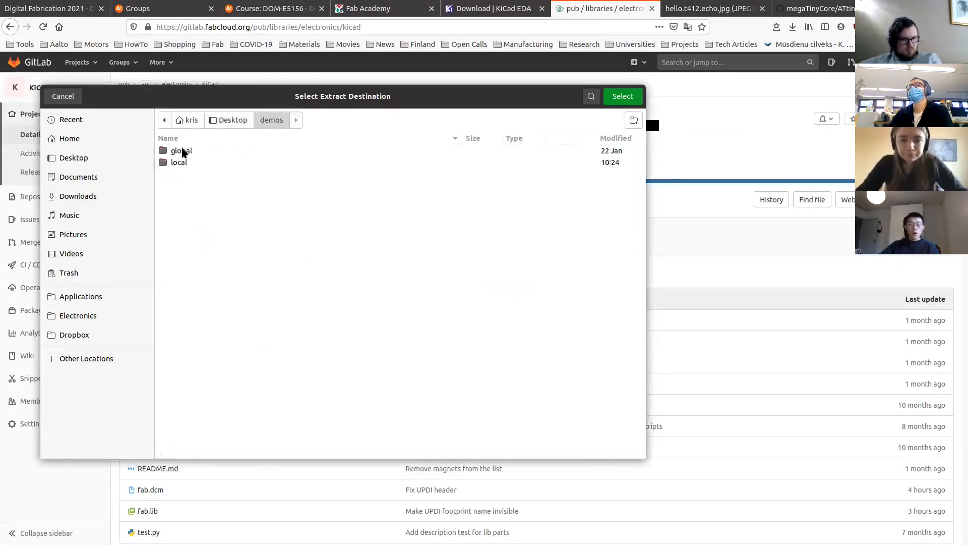
double_click(183, 162)
double_click(194, 177)
left_click(632, 94)
left_click(316, 193)
double_click(317, 196)
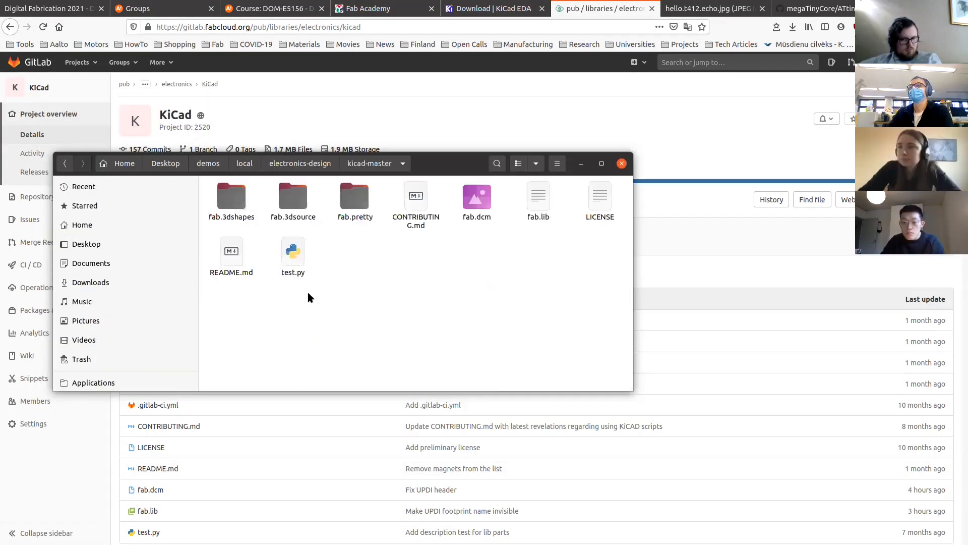
Step: Go back to the electronics-design folder and rename the kicad-master folder to fab
left_click(302, 163)
right_click(322, 195)
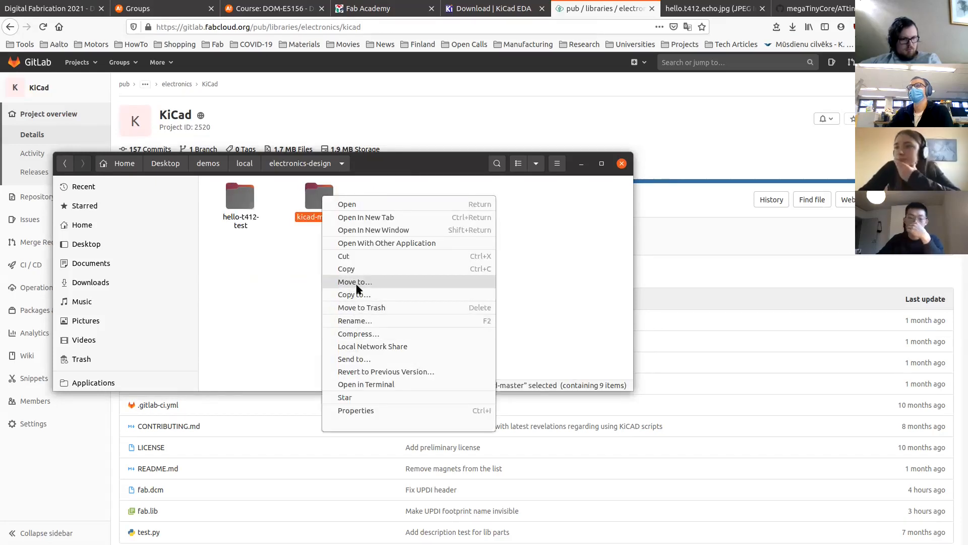
left_click(355, 321)
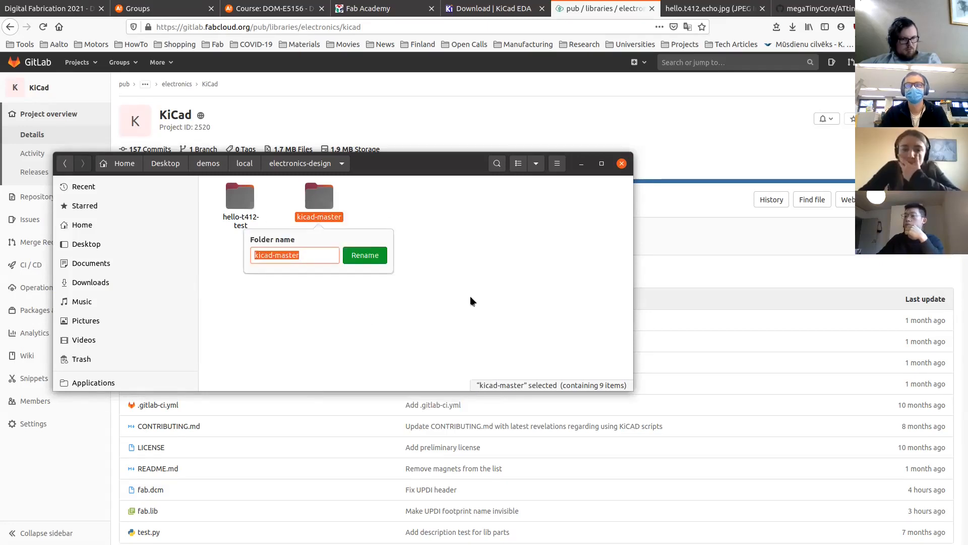
type("fab")
key("Return")
Step: Bring the file manager back to the front and open the fab folder to view the library files
key("alt+Tab")
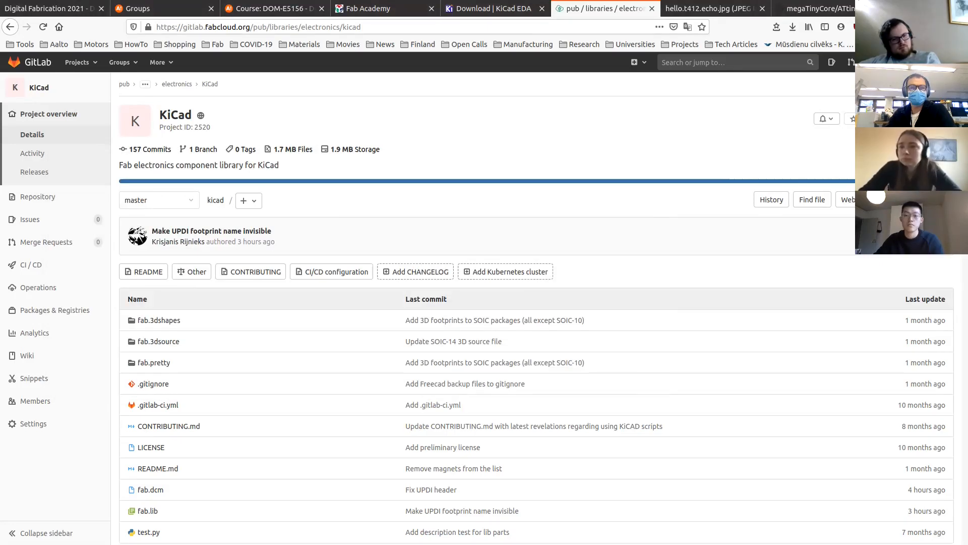
key("alt+Tab")
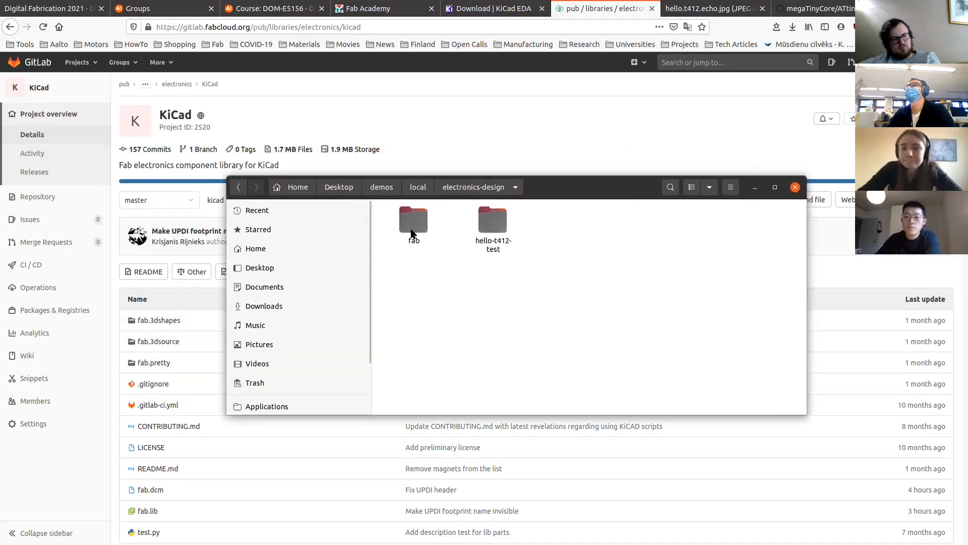
double_click(412, 226)
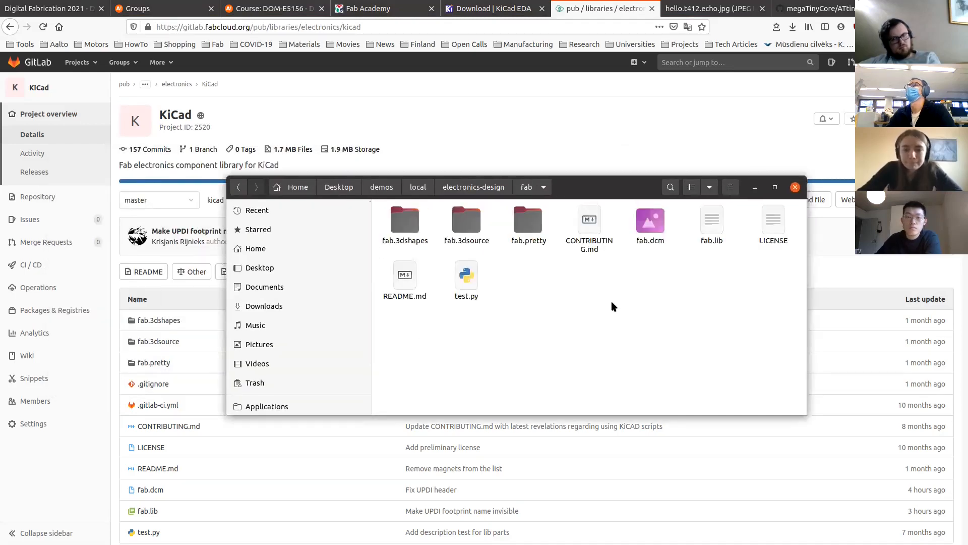
Step: Select fab.lib and fab.dcm in turn to point out the library's symbol files
left_click(713, 248)
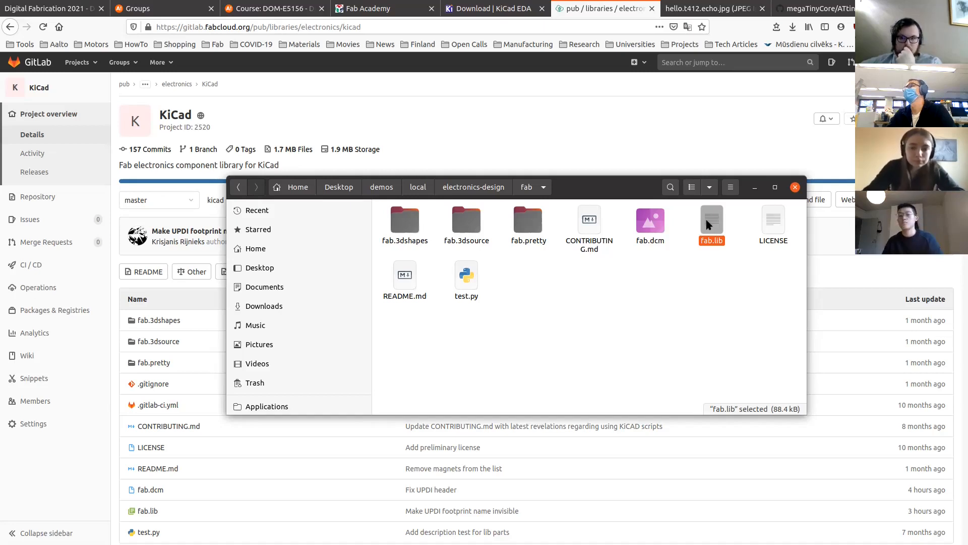
left_click_drag(632, 189, 623, 196)
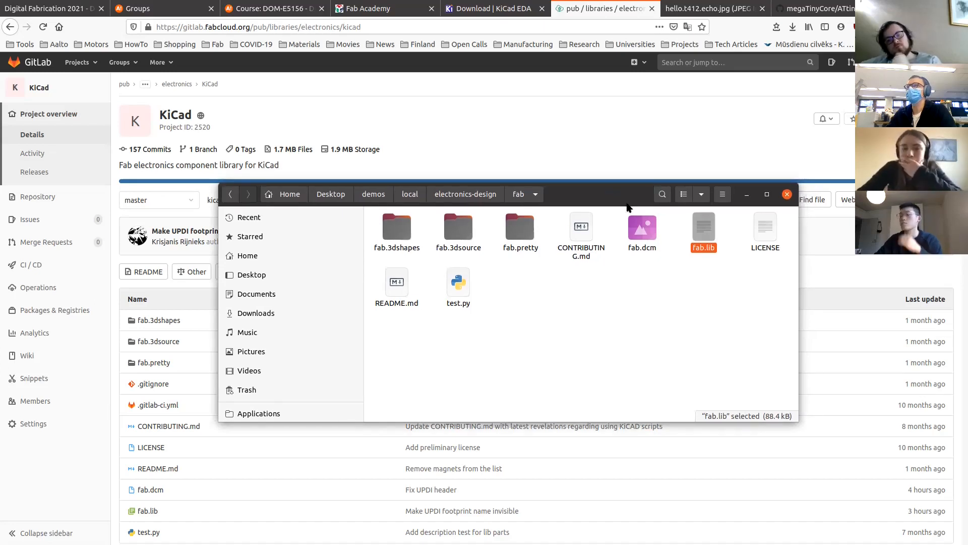
left_click(640, 231)
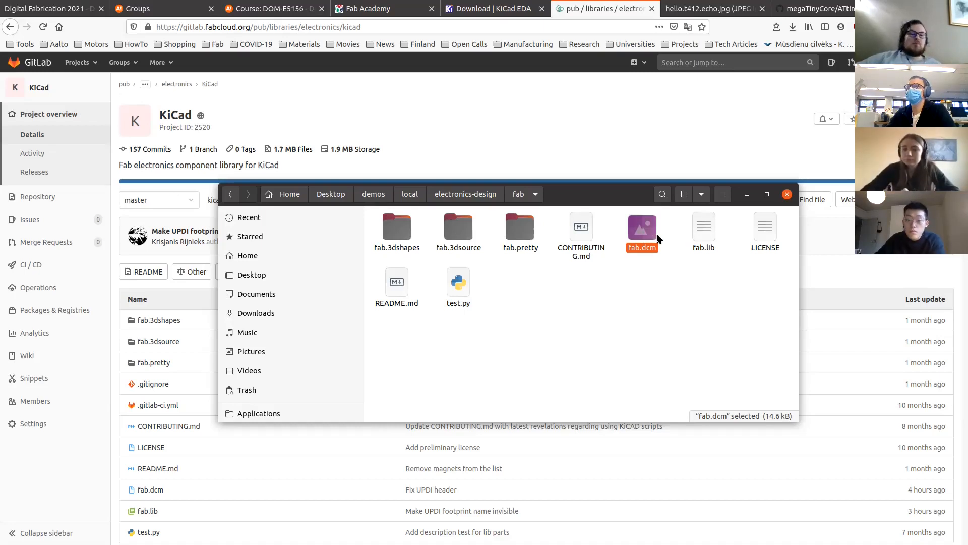
left_click(646, 272)
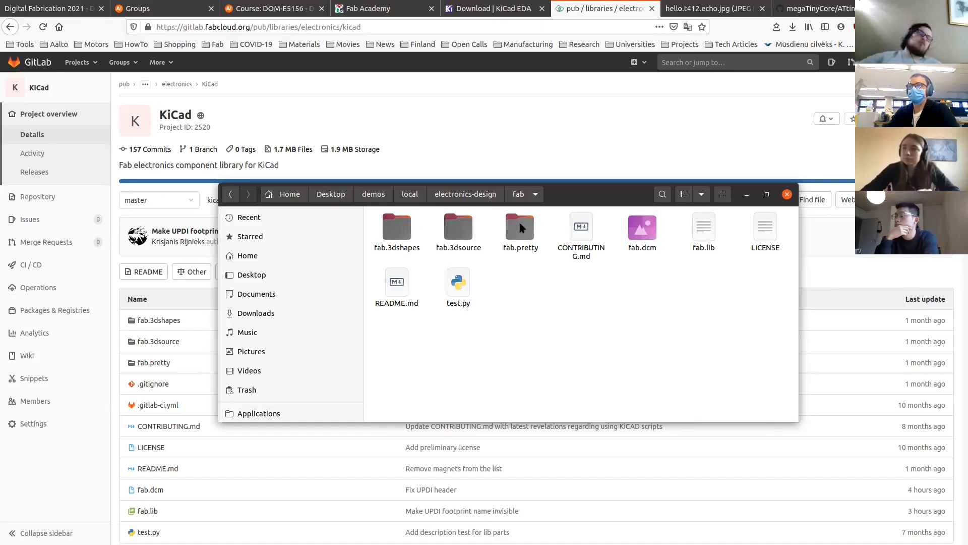
Step: Open the fab.pretty folder and browse through its kicad_mod footprint files
left_click(524, 235)
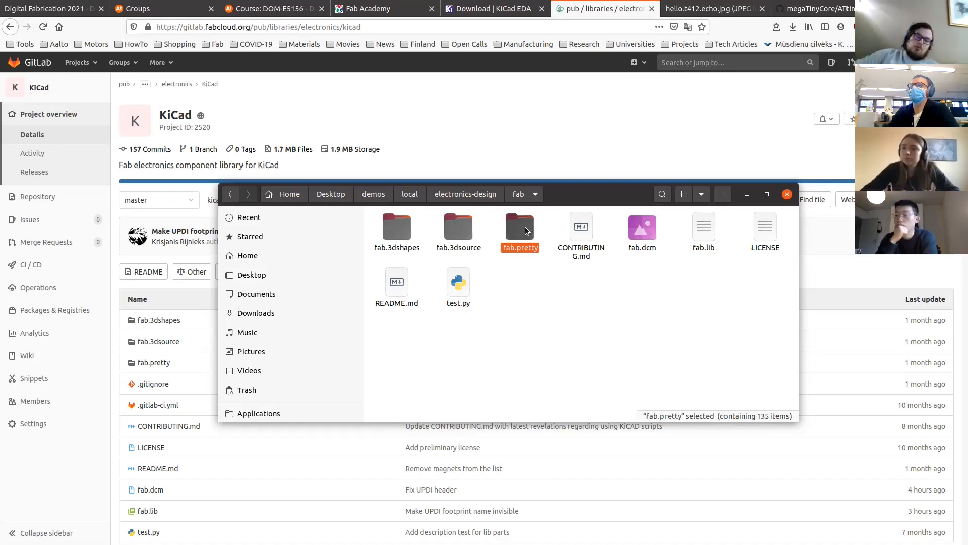
double_click(524, 230)
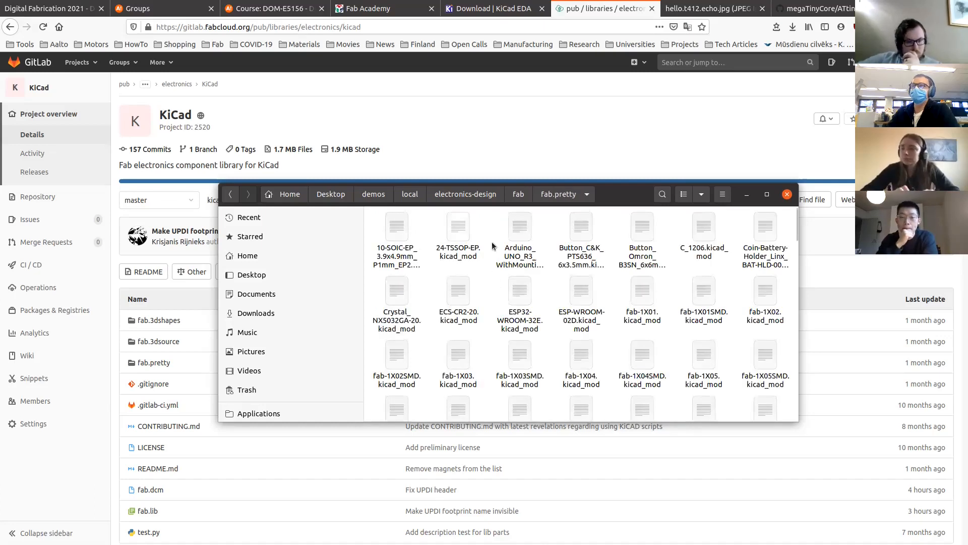
scroll(484, 250, "down", 10)
scroll(477, 252, "down", 10)
scroll(477, 250, "down", 10)
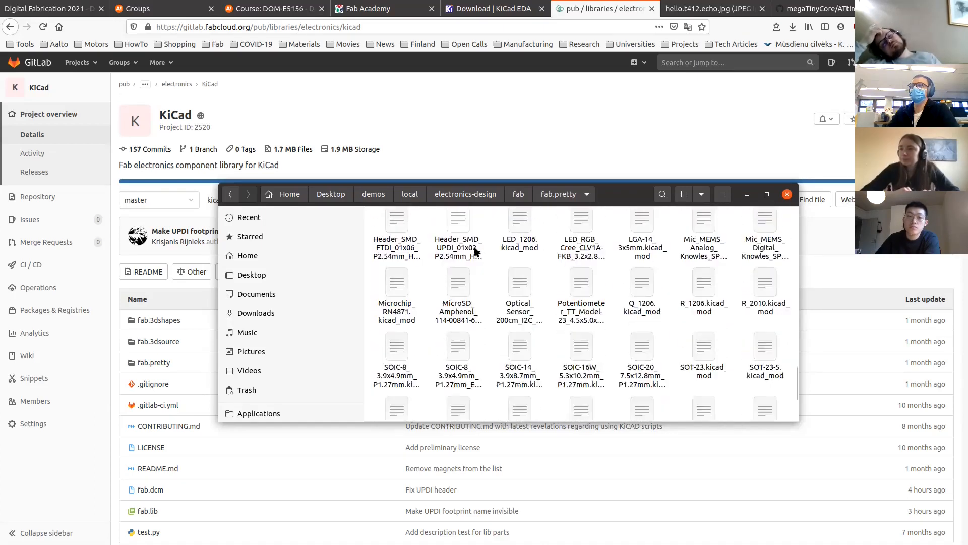
scroll(476, 251, "down", 3)
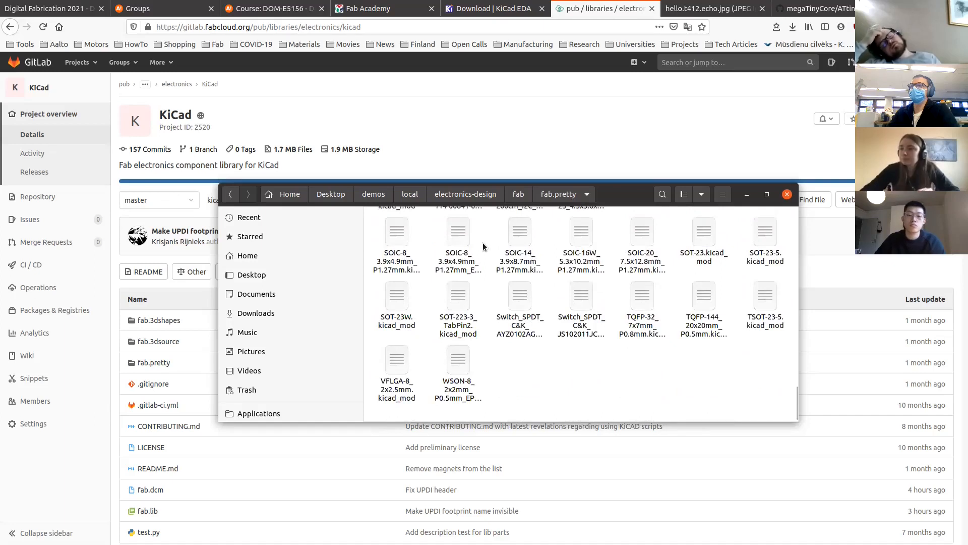
scroll(476, 250, "up", 6)
scroll(481, 244, "up", 3)
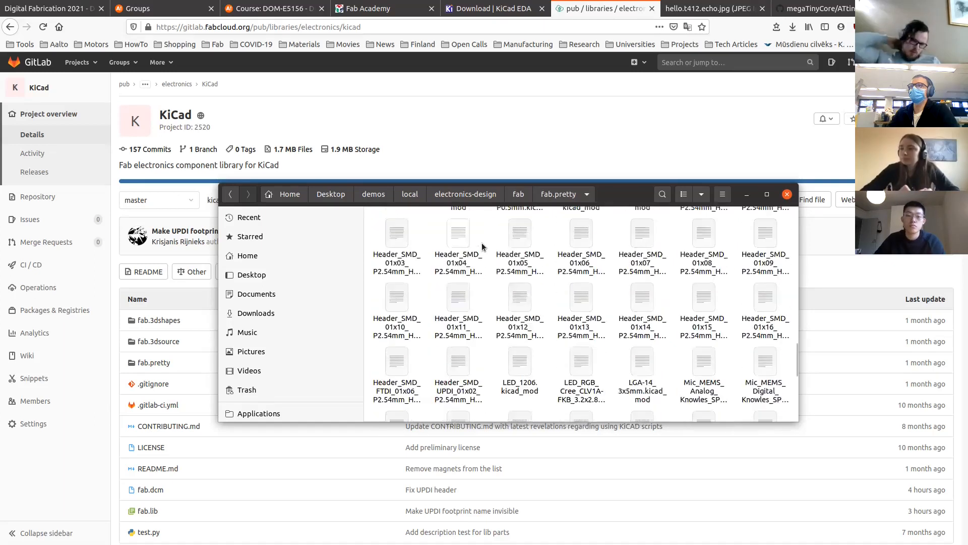
scroll(482, 243, "up", 5)
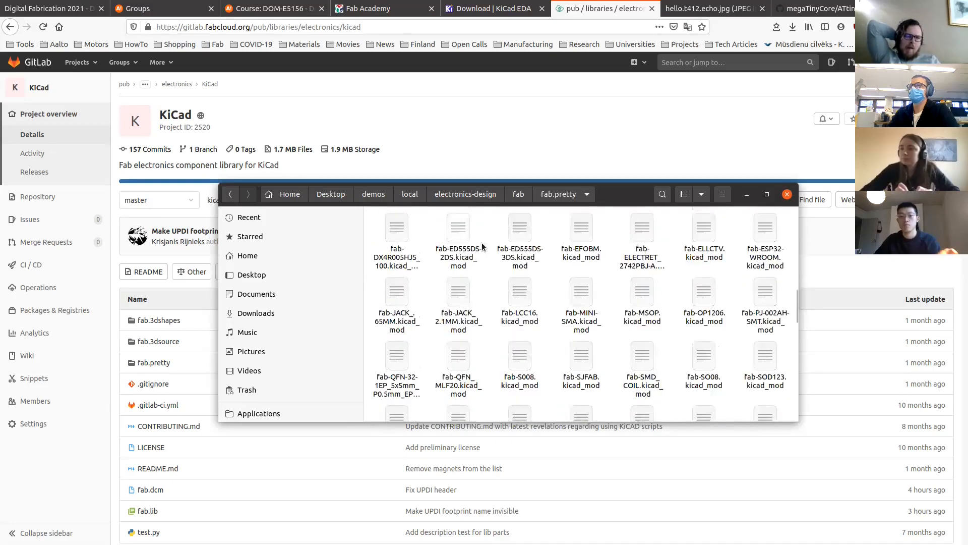
scroll(482, 243, "up", 10)
scroll(482, 243, "up", 3)
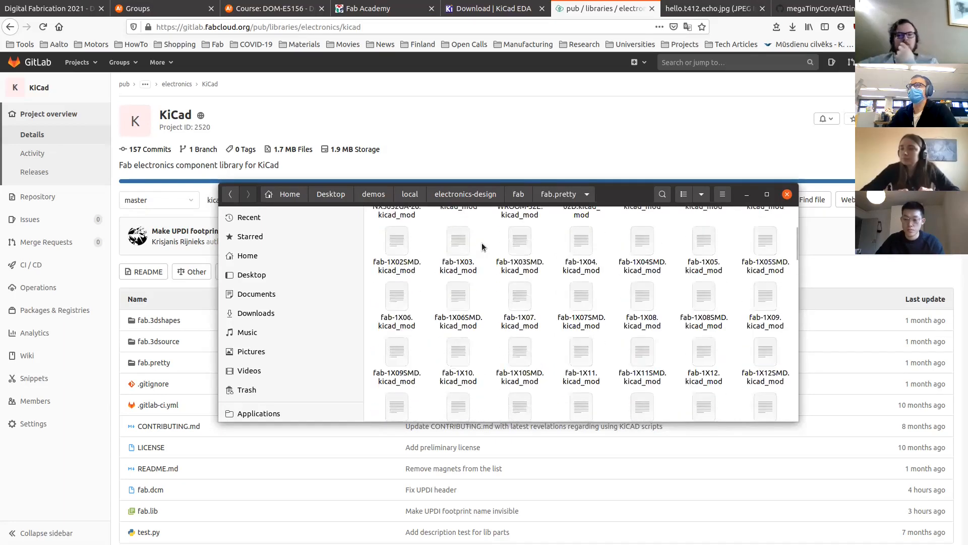
scroll(482, 243, "up", 3)
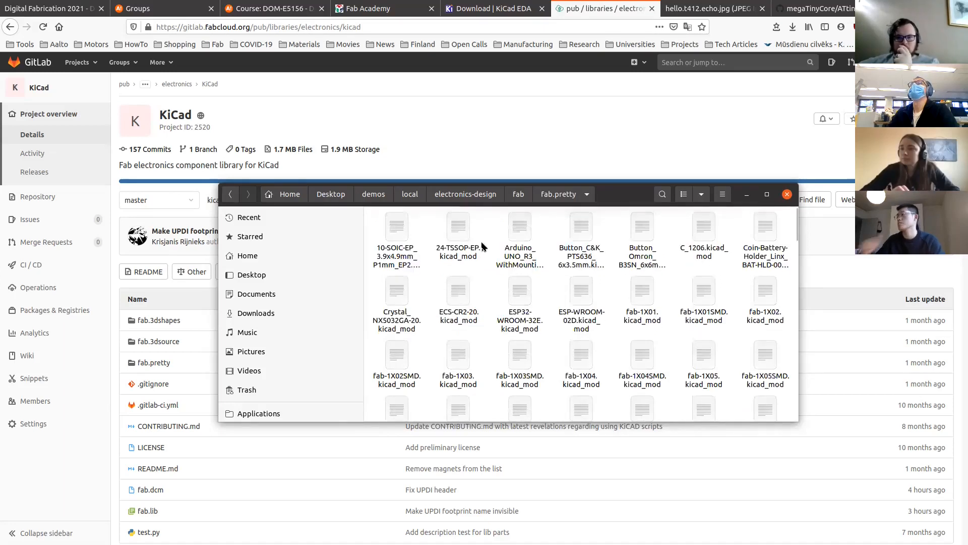
Step: Open the fab.3dshapes folder inside fab and examine its STEP models, including C_1206, R_1206, SOIC-8 and SOIC-14
left_click(519, 195)
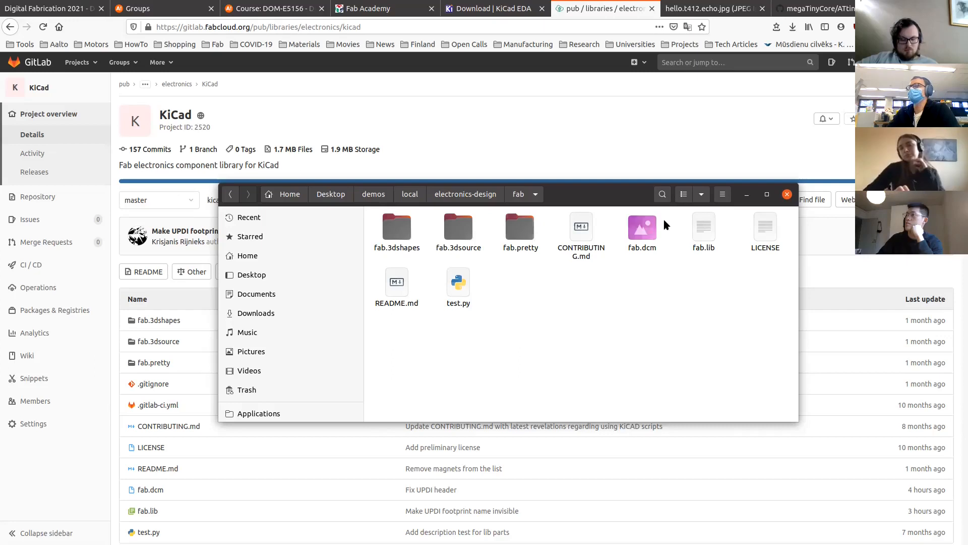
left_click(463, 233)
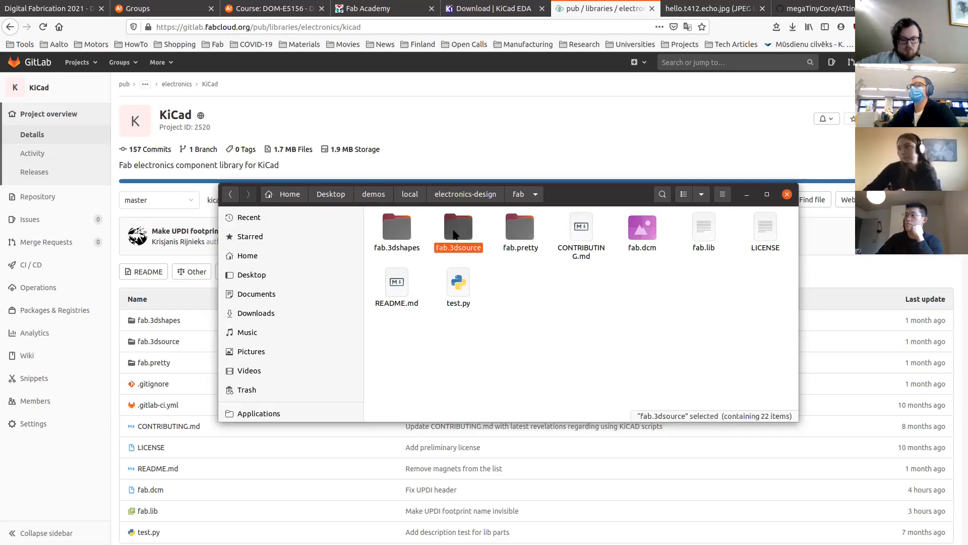
left_click(402, 230)
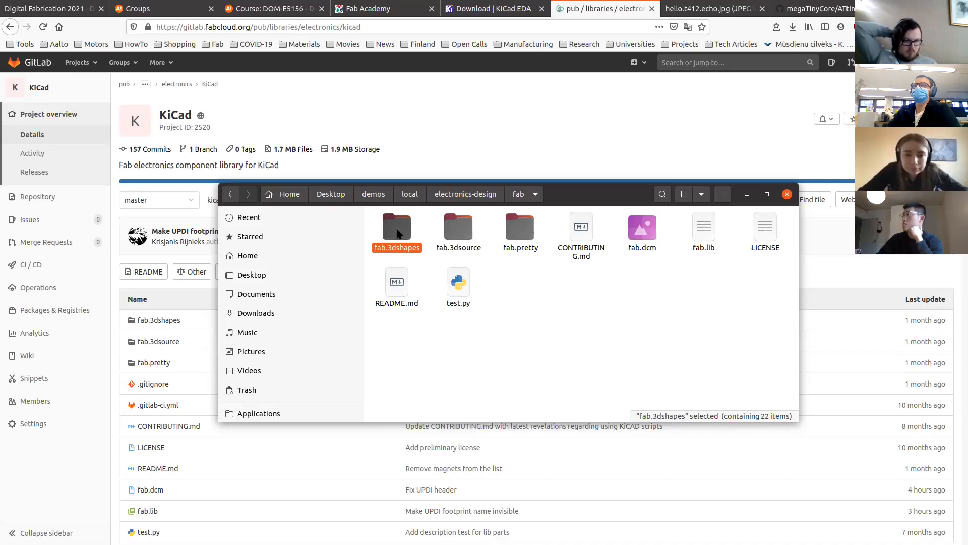
double_click(399, 230)
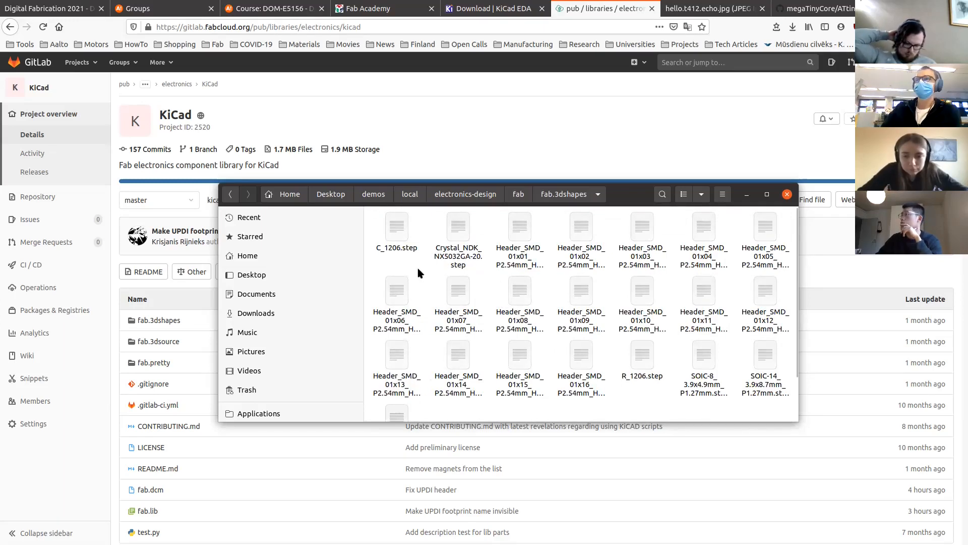
left_click(397, 227)
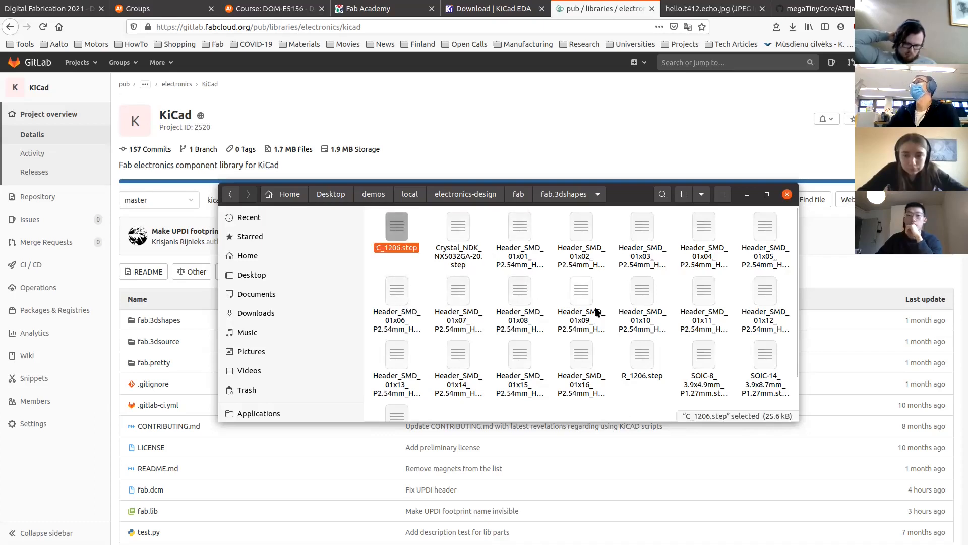
scroll(620, 318, "down", 1)
left_click(650, 331)
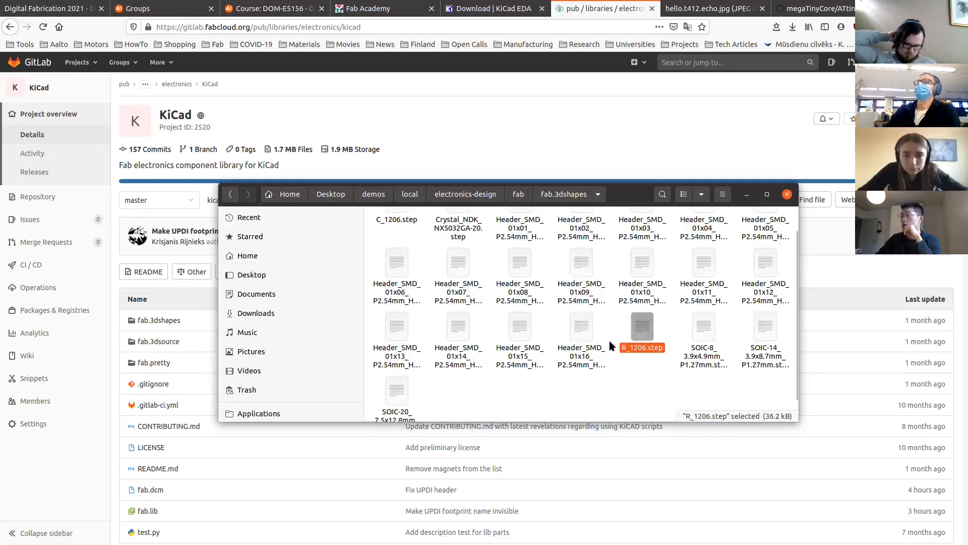
scroll(630, 330, "down", 1)
left_click(706, 307)
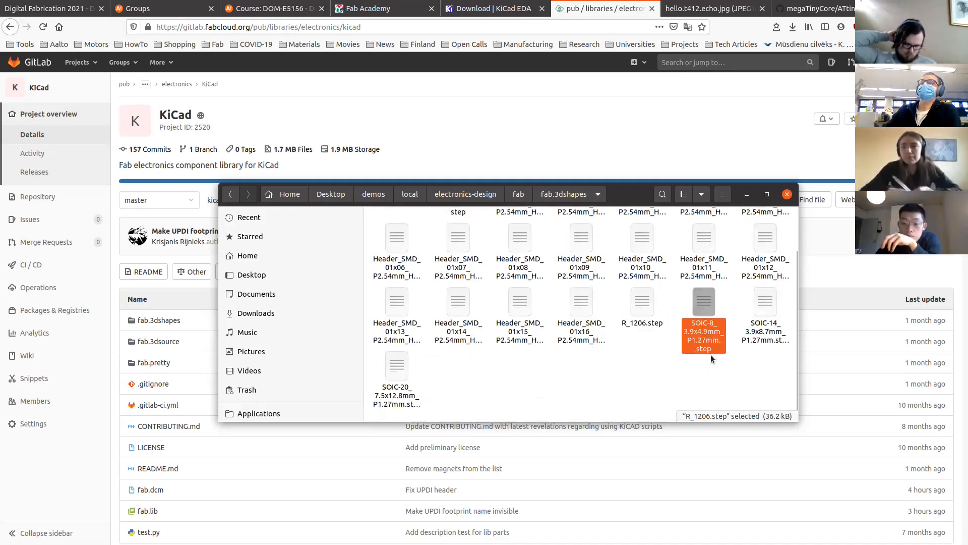
left_click(766, 304)
left_click(711, 308)
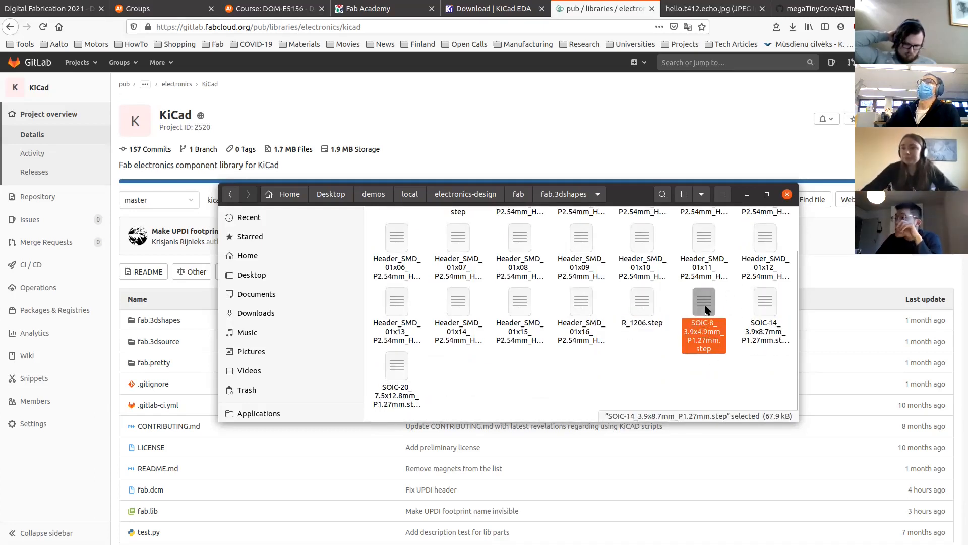
left_click(766, 304)
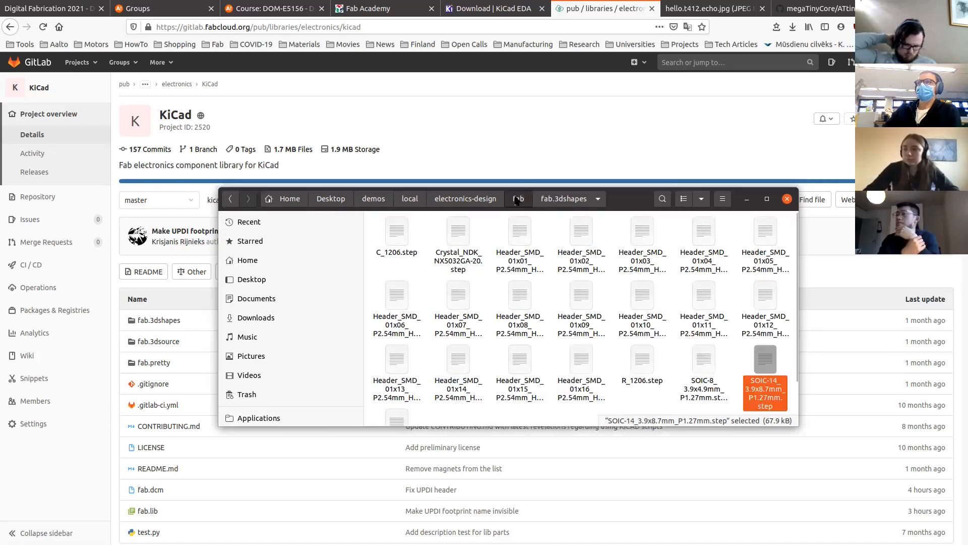
Step: Return to the fab folder and review test.py, fab.lib, fab.dcm, fab.3dsource and fab.pretty
left_click(519, 197)
left_click(529, 311)
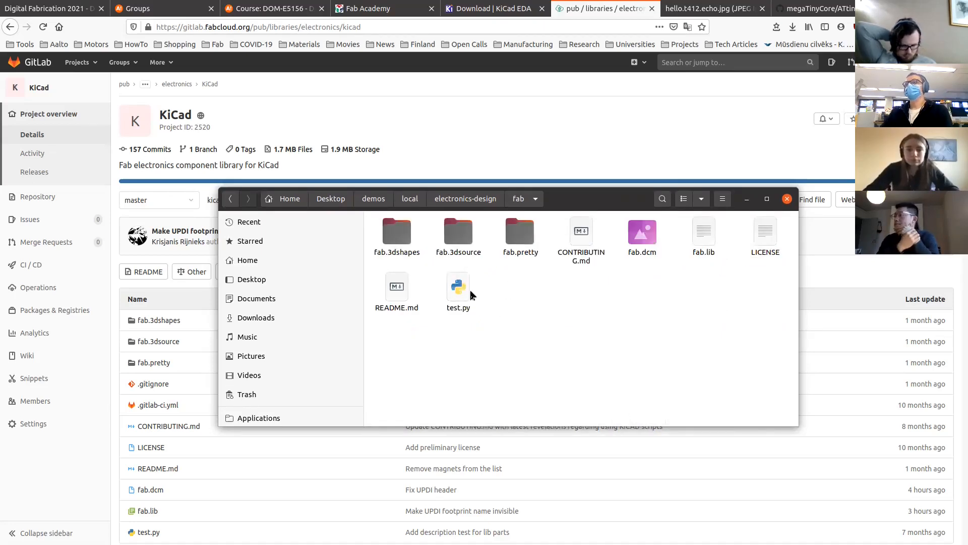
left_click(457, 296)
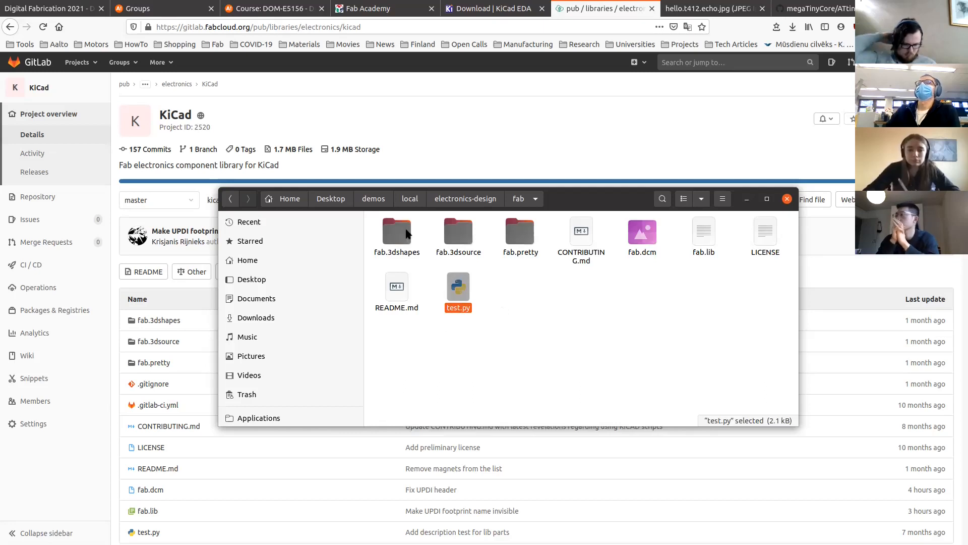
left_click(695, 231)
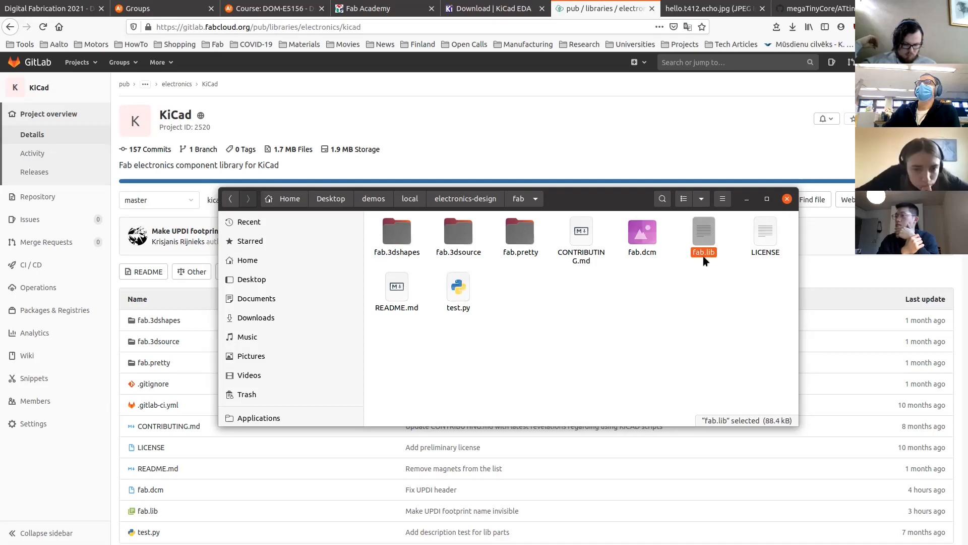
left_click(647, 243)
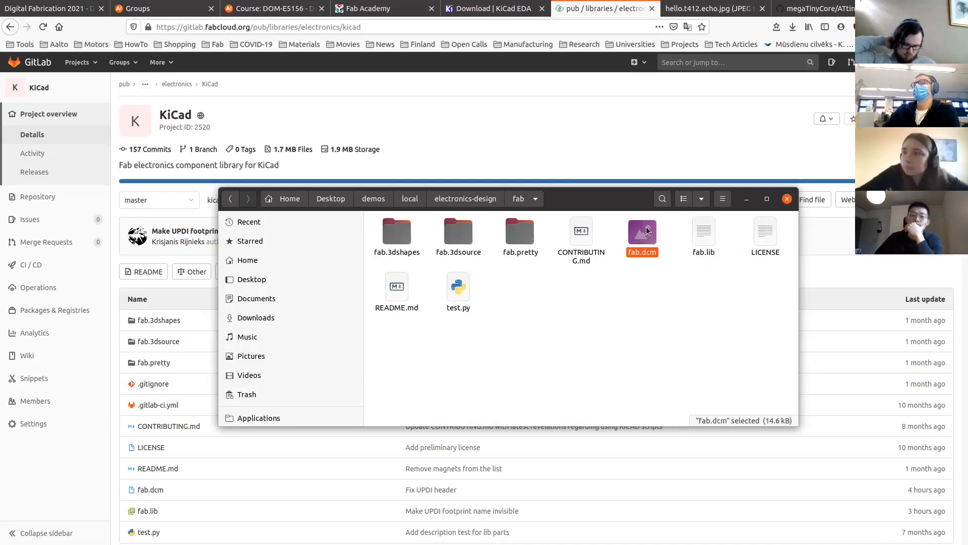
left_click(458, 233)
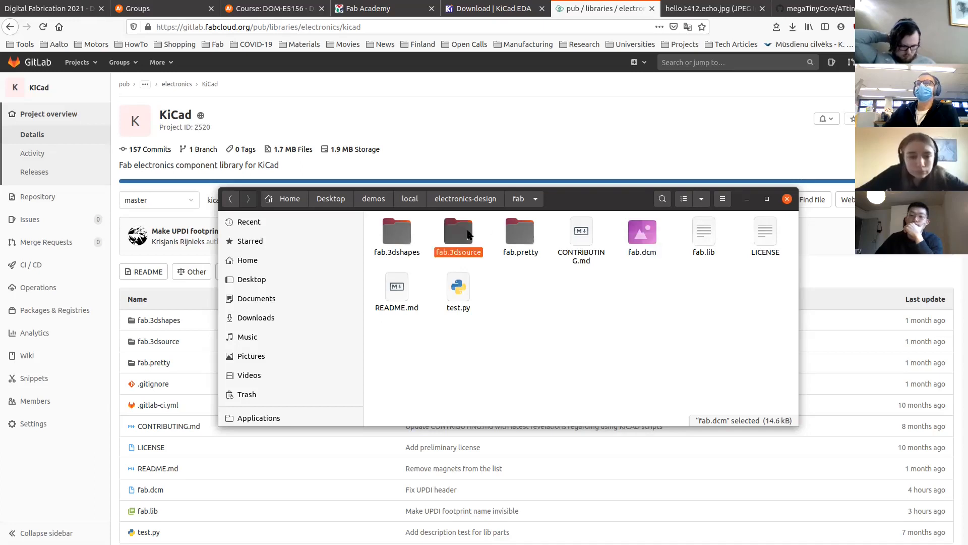
left_click(520, 232)
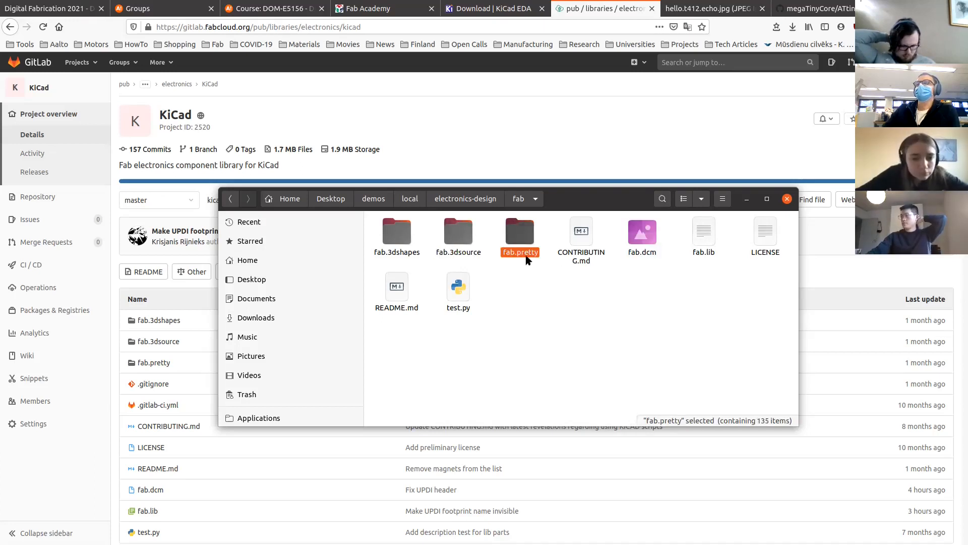
Step: Switch to KiCad and open the symbol library manager to view the global libraries
key("alt+Tab")
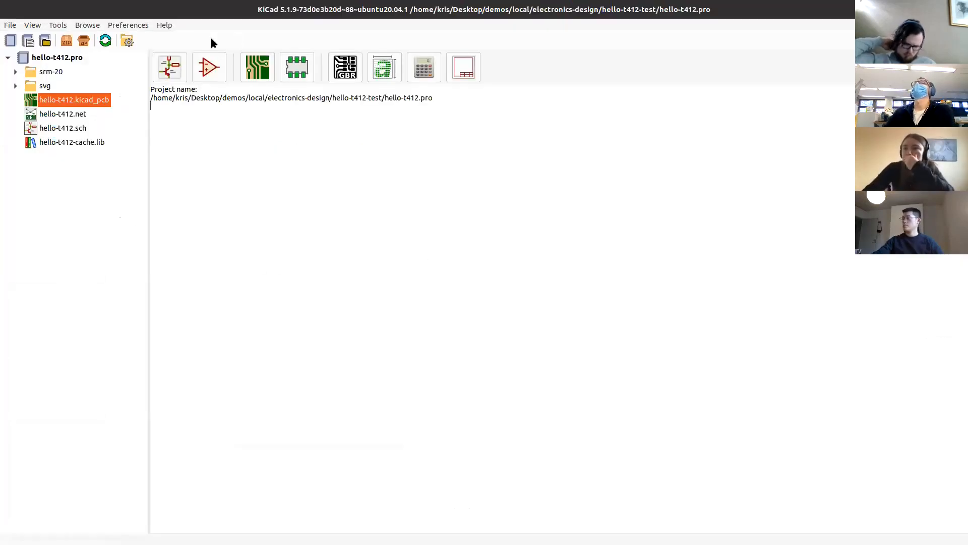
left_click(127, 27)
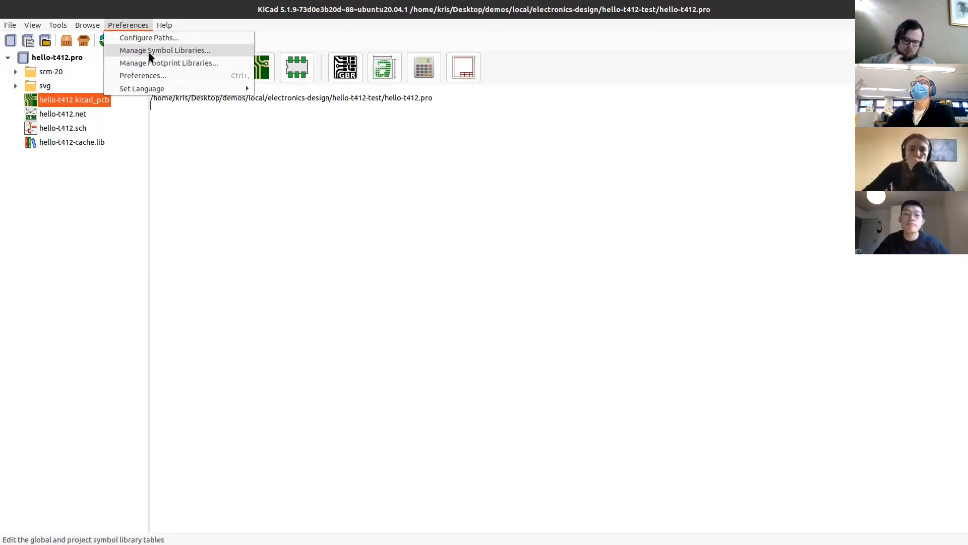
left_click(191, 51)
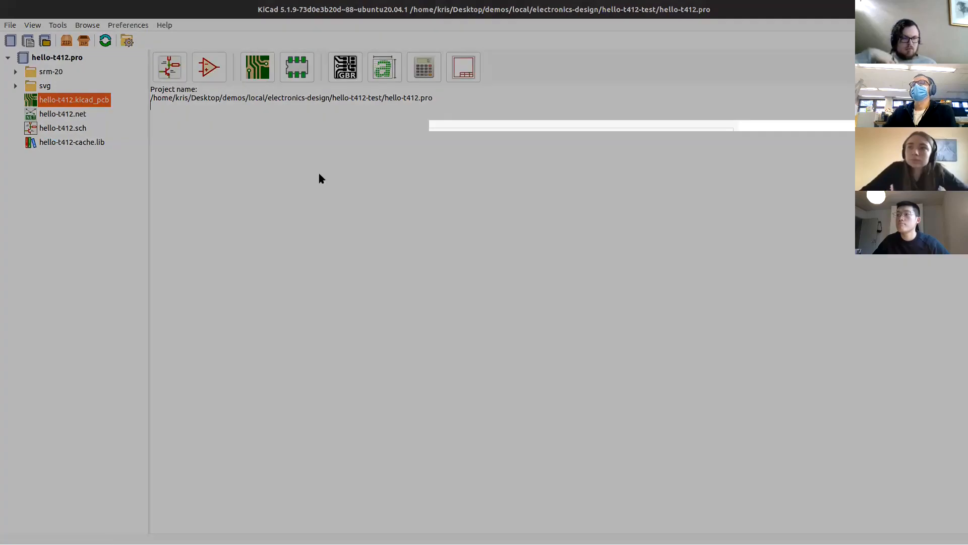
scroll(385, 216, "down", 3)
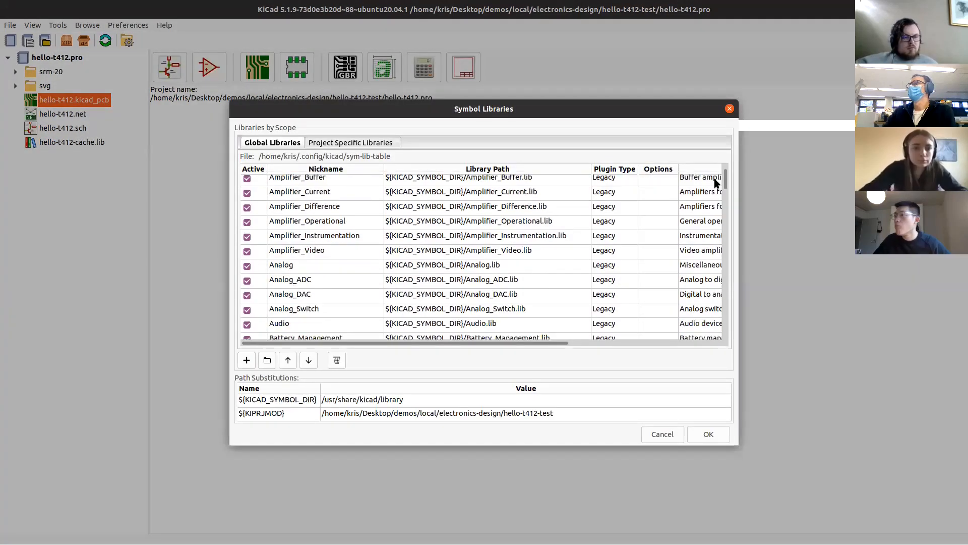
scroll(725, 173, "up", 3)
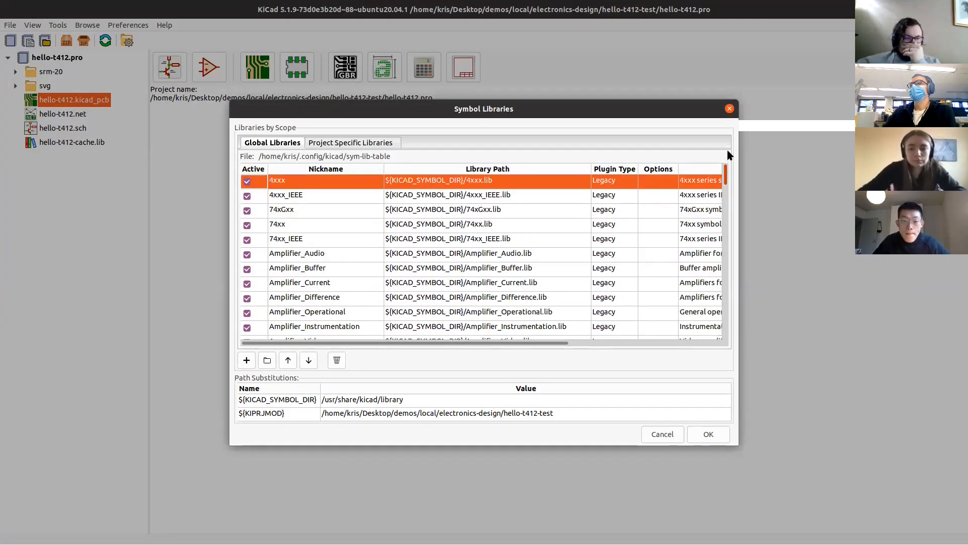
Step: Deactivate the global symbol libraries from 4xxx_IEEE through Analog_Switch and go to the end of the library list
left_click(248, 196)
left_click(247, 211)
left_click(247, 226)
left_click(247, 240)
left_click(247, 255)
left_click(247, 269)
left_click(247, 283)
scroll(249, 246, "down", 3)
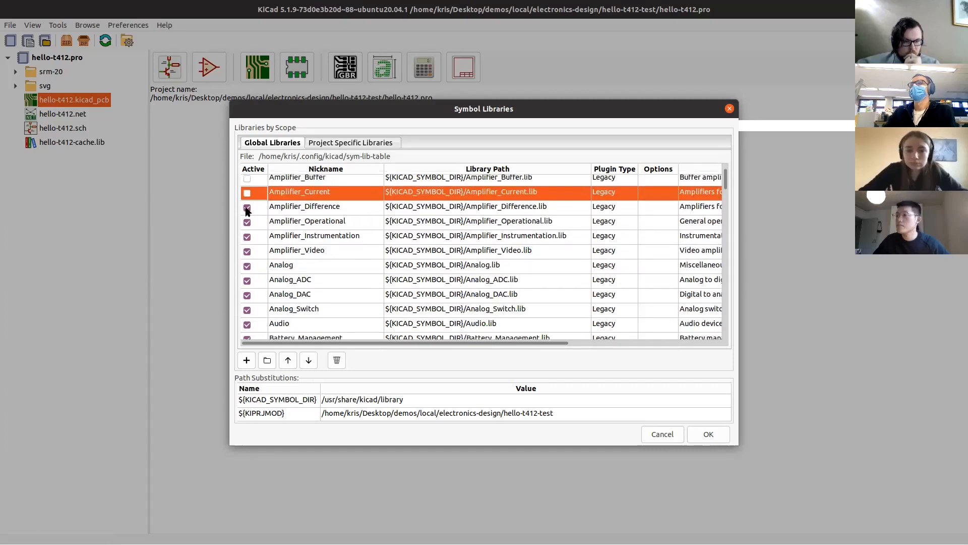
left_click(247, 208)
left_click(247, 222)
left_click(247, 237)
left_click(247, 251)
left_click(247, 266)
left_click(247, 280)
left_click(247, 295)
left_click(247, 310)
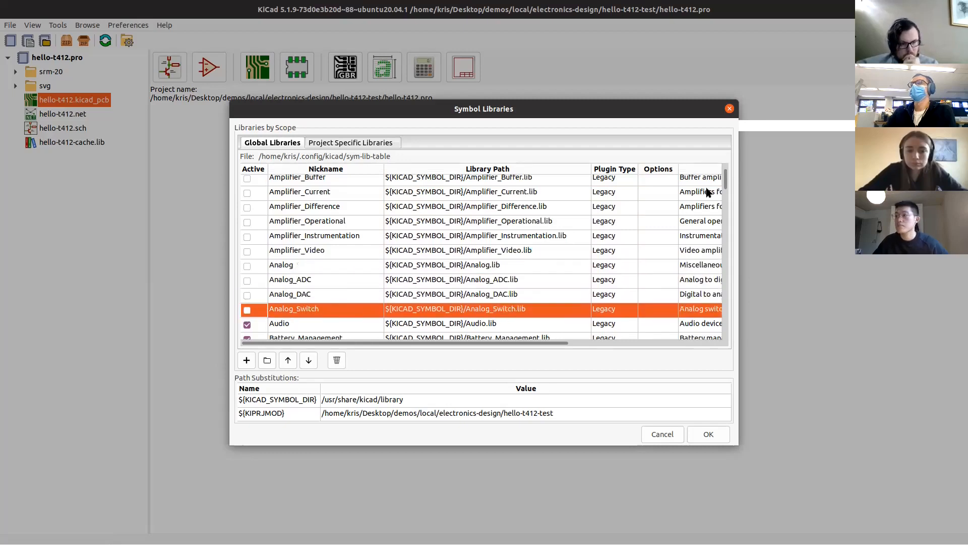
scroll(713, 331, "down", 20)
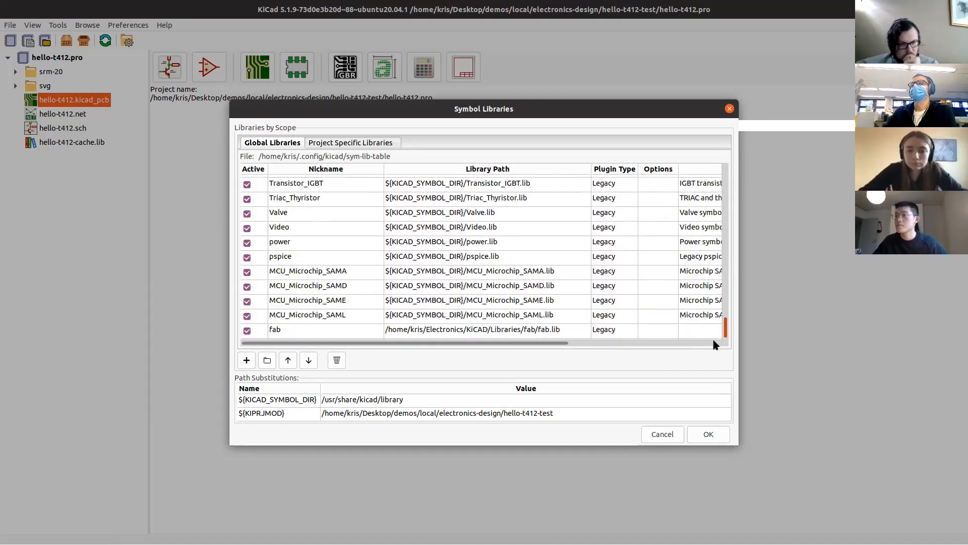
Step: Deactivate the global symbol libraries MCU_Microchip_SAML, MCU_Microchip_SAME, MCU_Microchip_SAMD and MCU_Microchip_SAMA
left_click(247, 315)
left_click(247, 301)
left_click(247, 287)
left_click(247, 272)
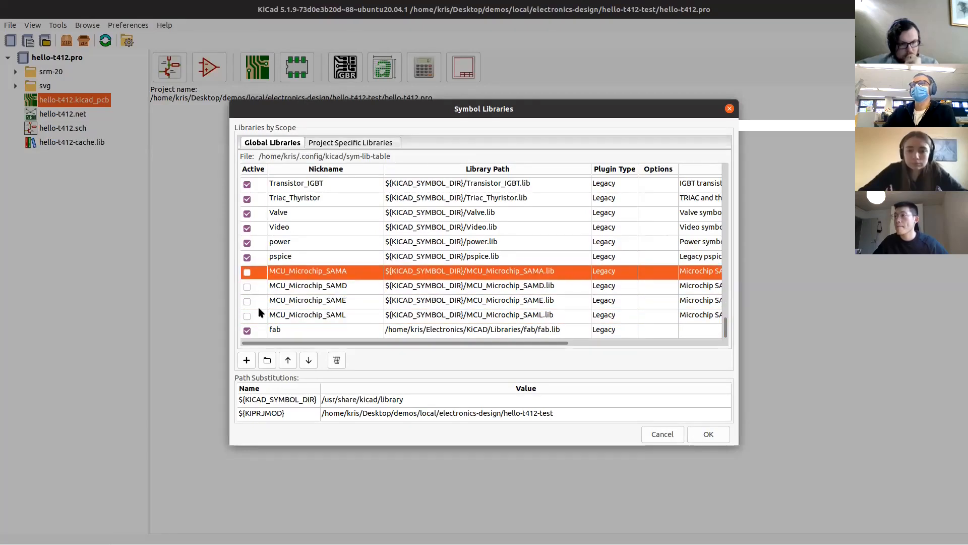
Step: Browse for the fab symbol library's path in Desktop/demos/local/electronics-design, then cancel the selection and close the symbol library manager without saving
double_click(281, 323)
left_click(307, 329)
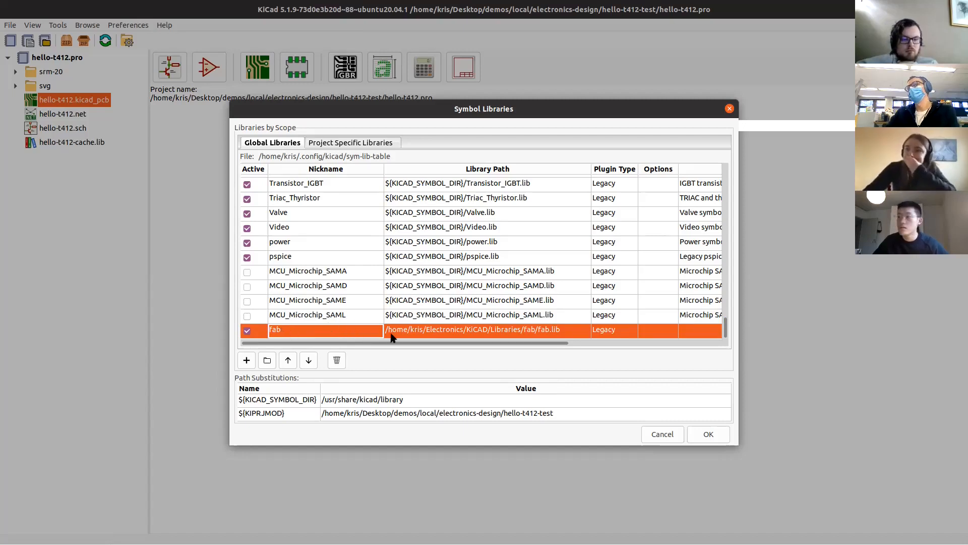
left_click(436, 329)
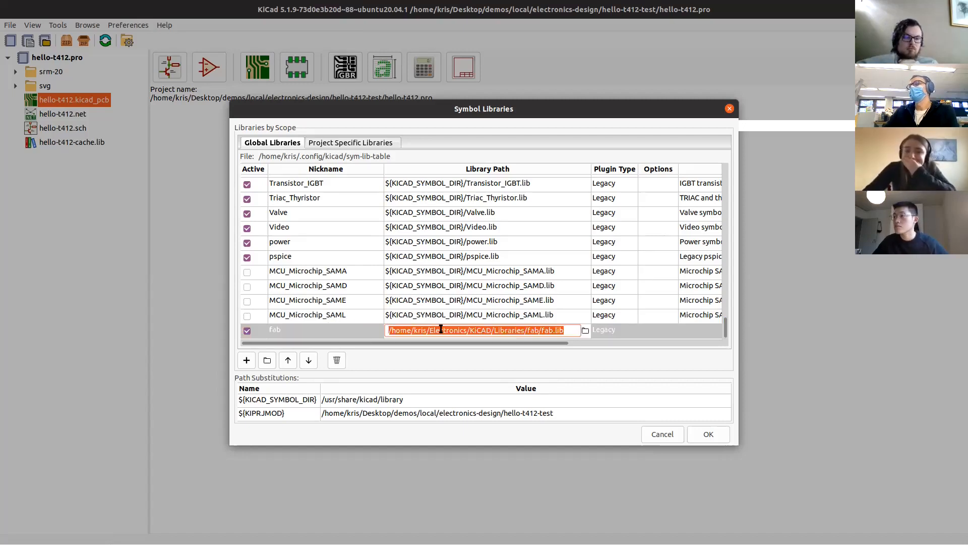
left_click(585, 331)
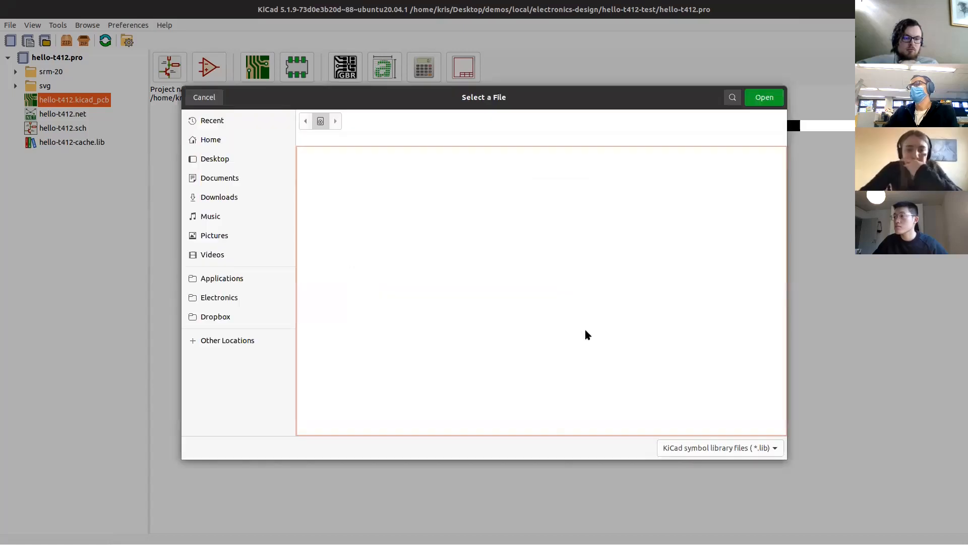
left_click(235, 163)
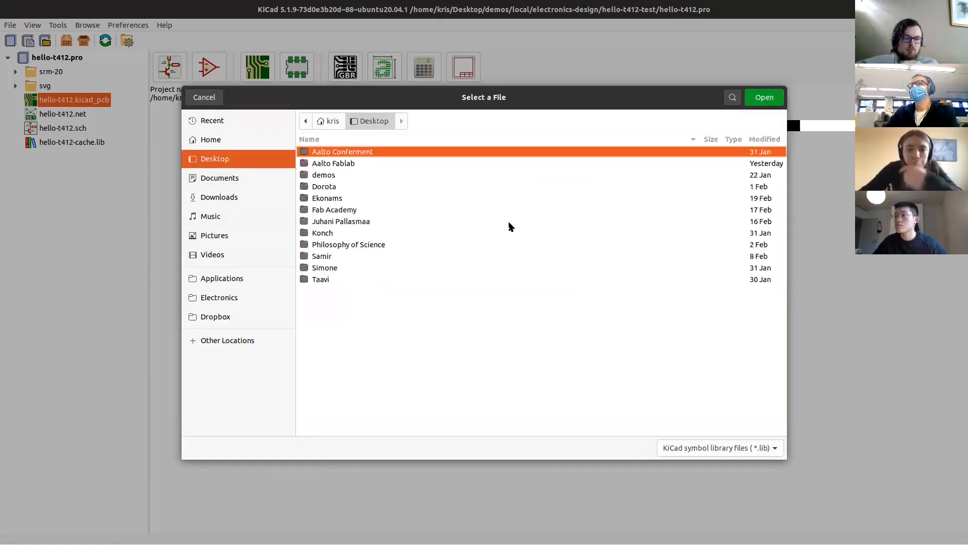
double_click(359, 180)
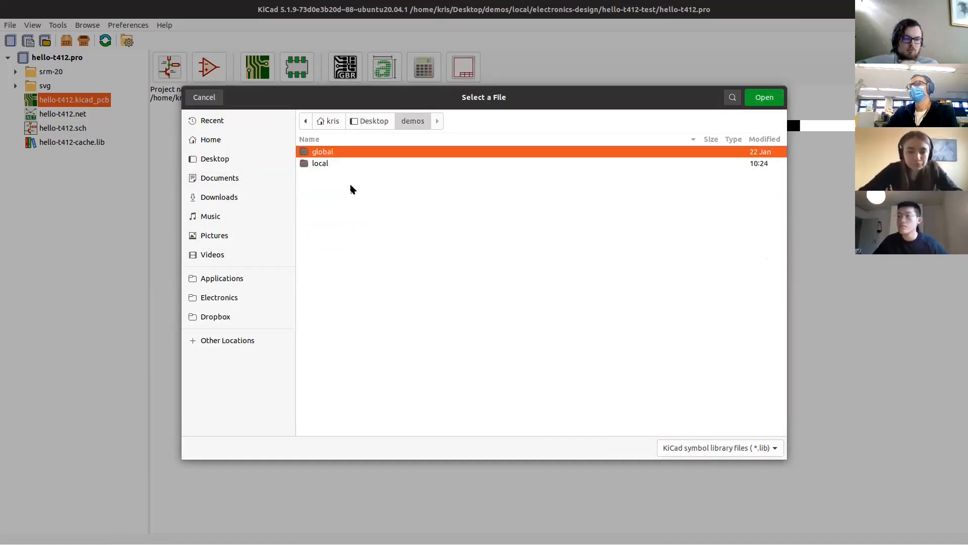
double_click(321, 163)
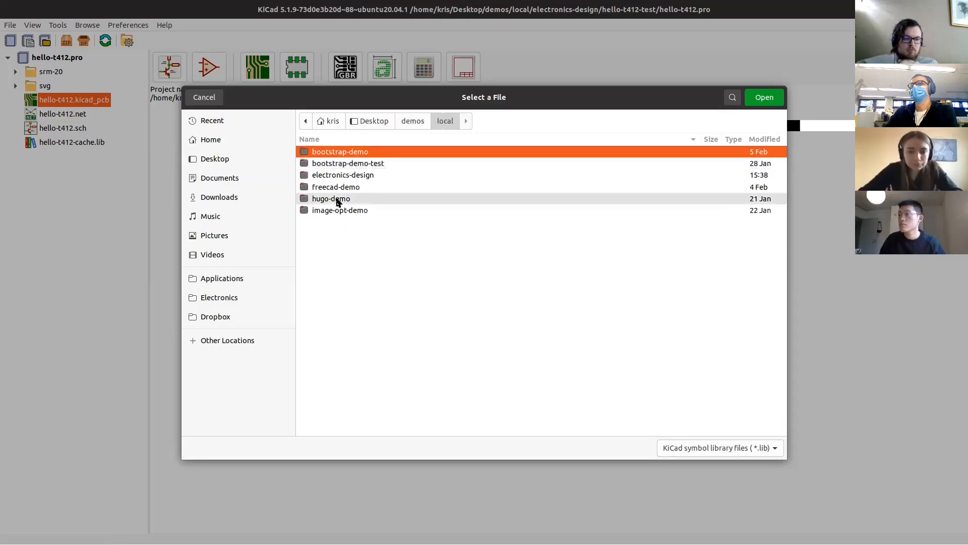
double_click(347, 176)
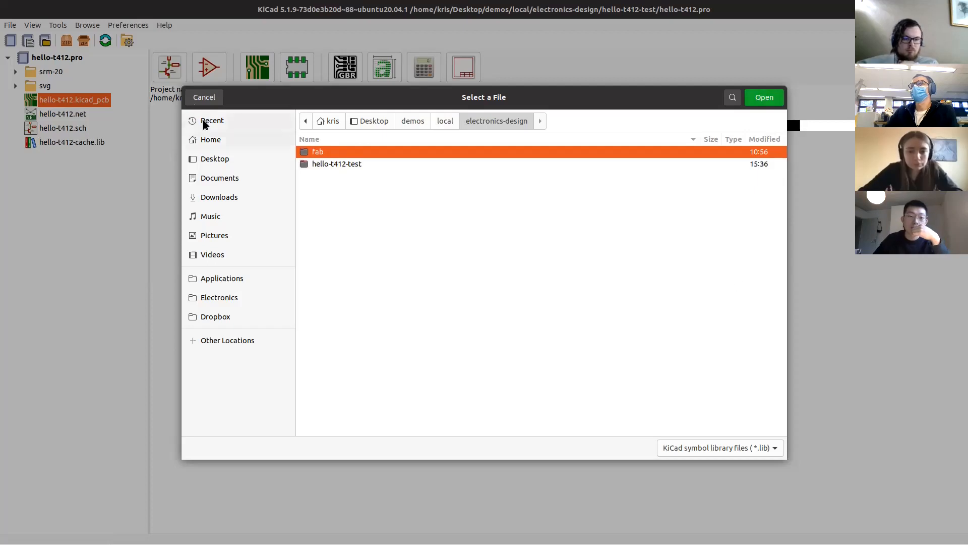
left_click(205, 97)
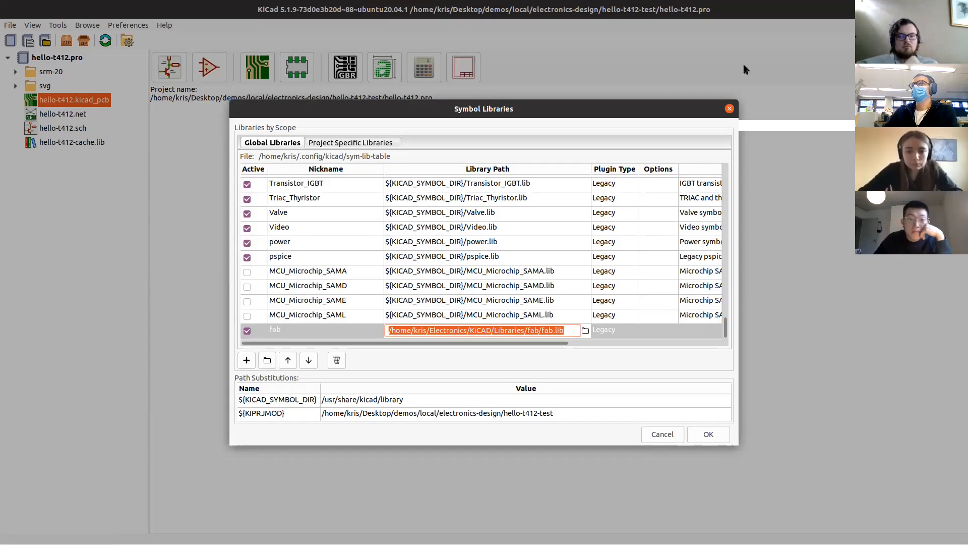
left_click(729, 109)
Step: Open the footprint library manager, find fab at the end of the global libraries and open the folder chooser for its path
left_click(128, 25)
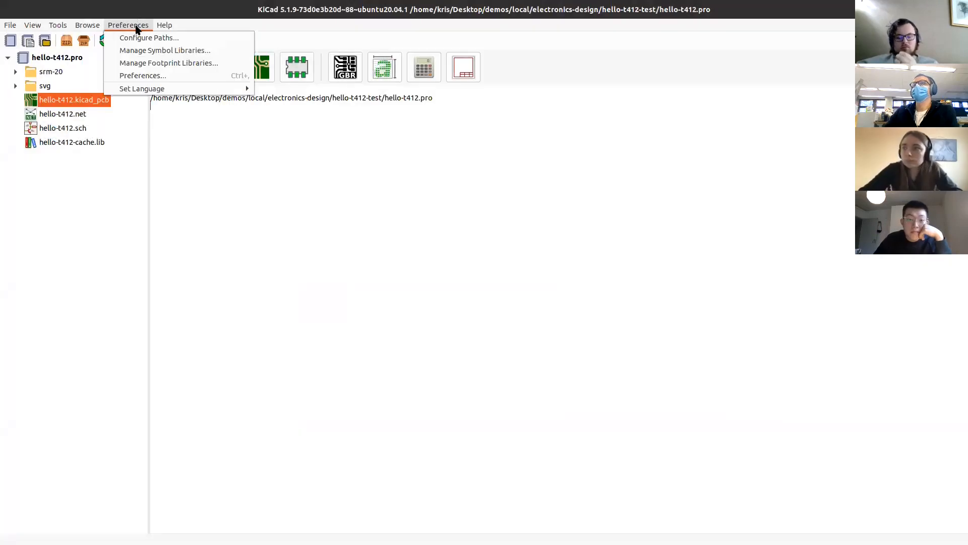
left_click(156, 60)
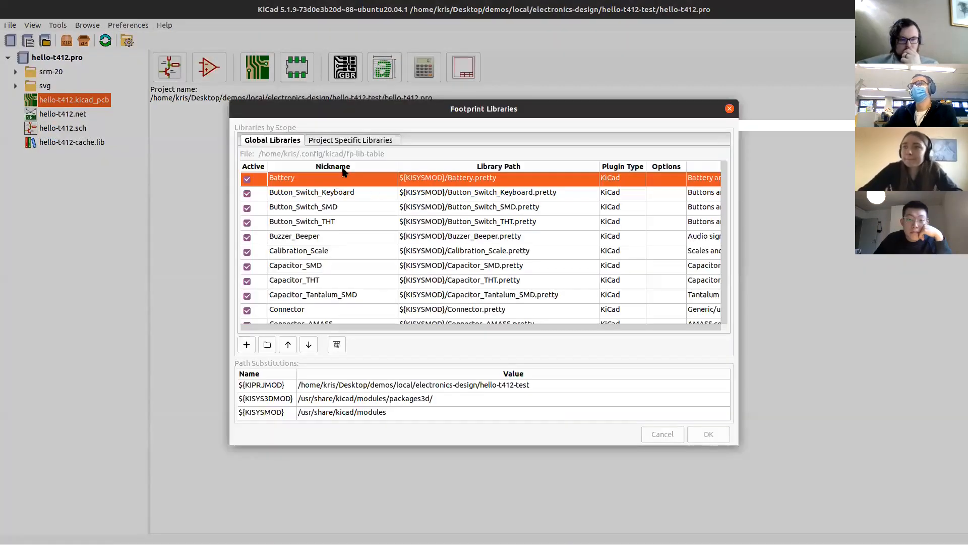
scroll(324, 318, "down", 15)
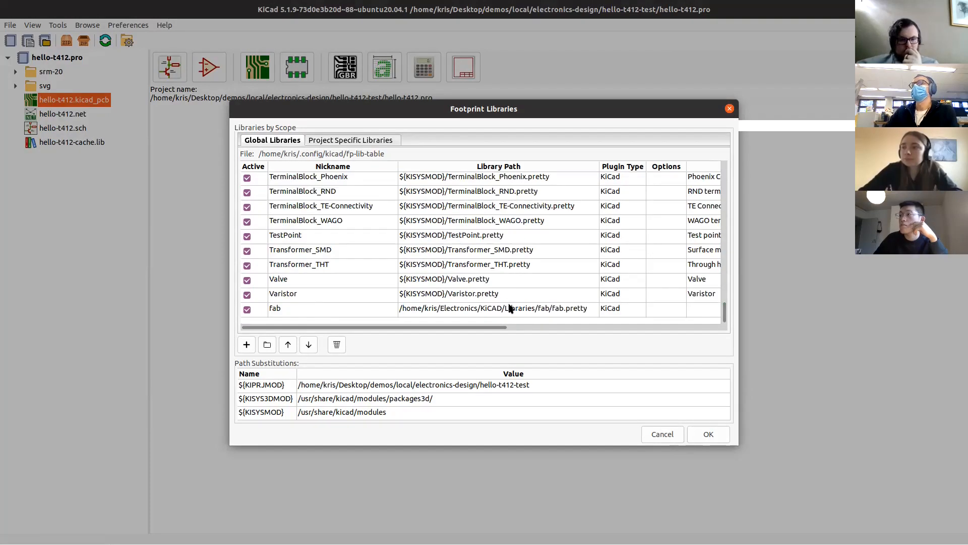
double_click(481, 307)
left_click(575, 308)
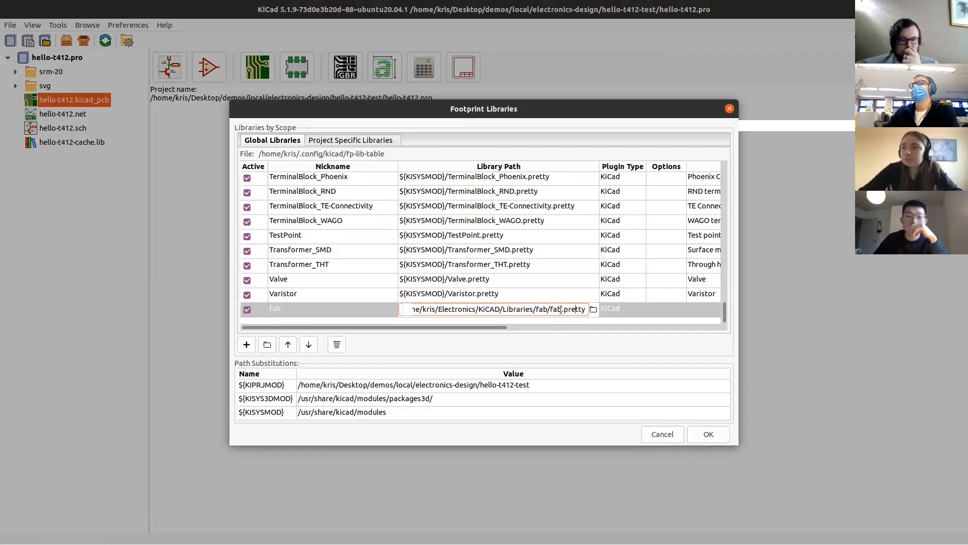
left_click(594, 309)
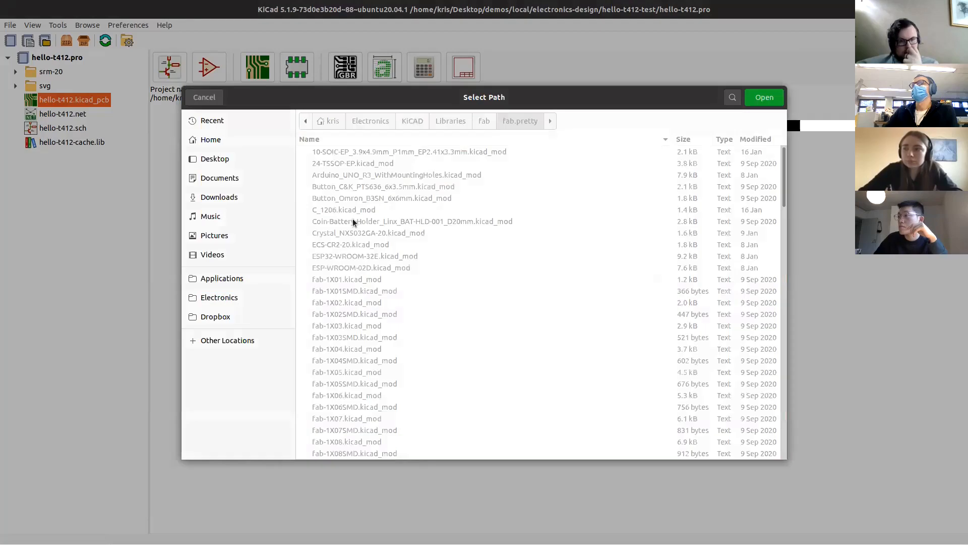
Step: Browse to fab.pretty in Desktop/demos/local/electronics-design/fab, then cancel the selection and close the footprint library manager without saving
left_click(246, 159)
double_click(323, 176)
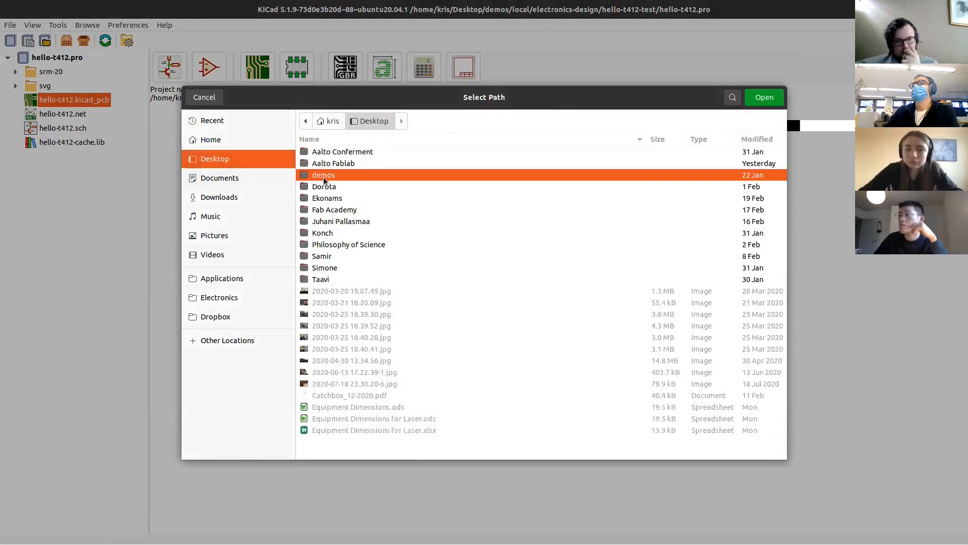
double_click(319, 162)
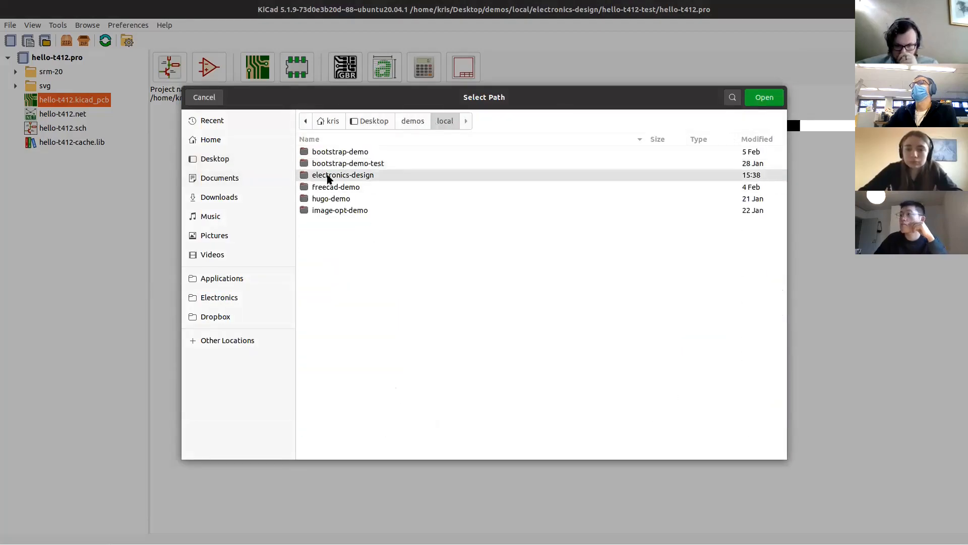
double_click(327, 175)
double_click(318, 153)
left_click(334, 176)
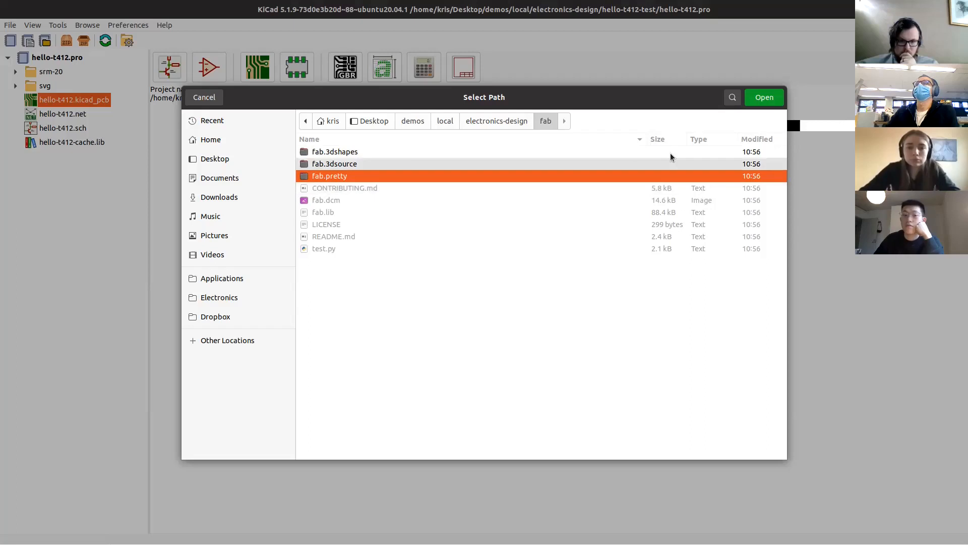
left_click(204, 97)
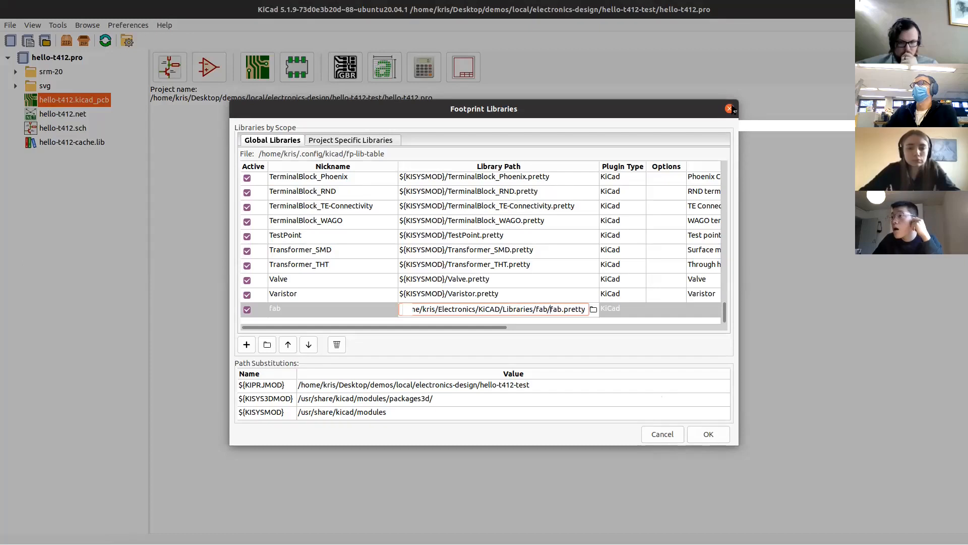
left_click(729, 108)
Step: Open the path configuration, review the name and path of the FAB environment variable, and accept the dialog
left_click(57, 25)
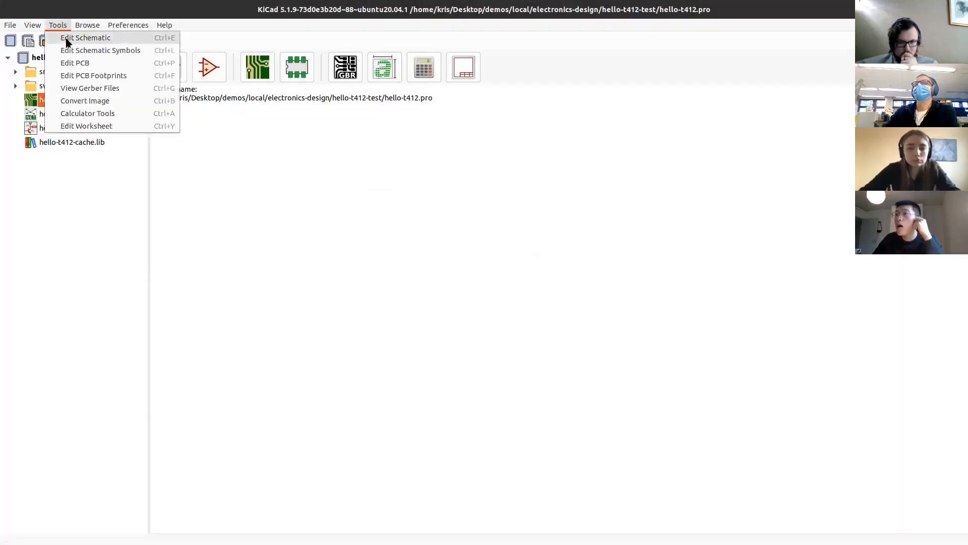
left_click(130, 39)
left_click(350, 240)
left_click(374, 241)
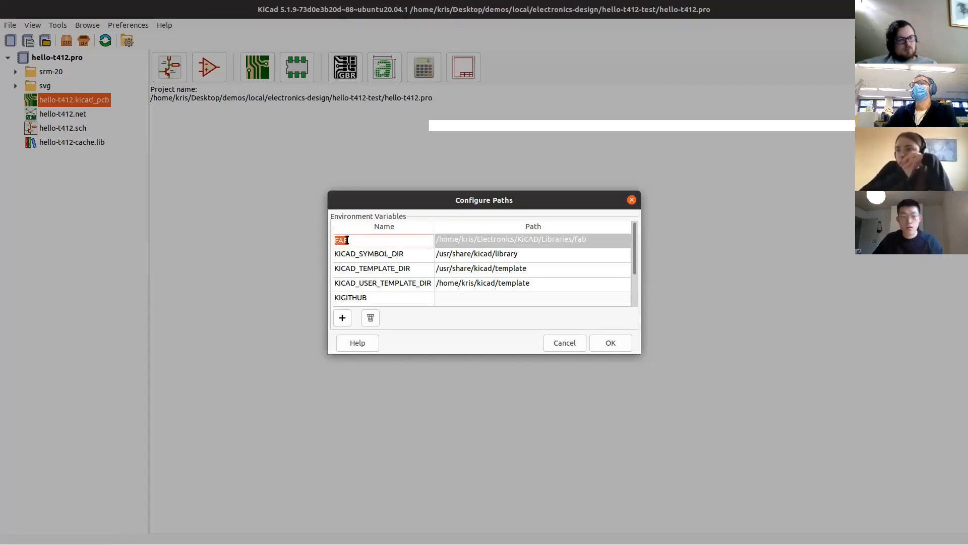
left_click(352, 242)
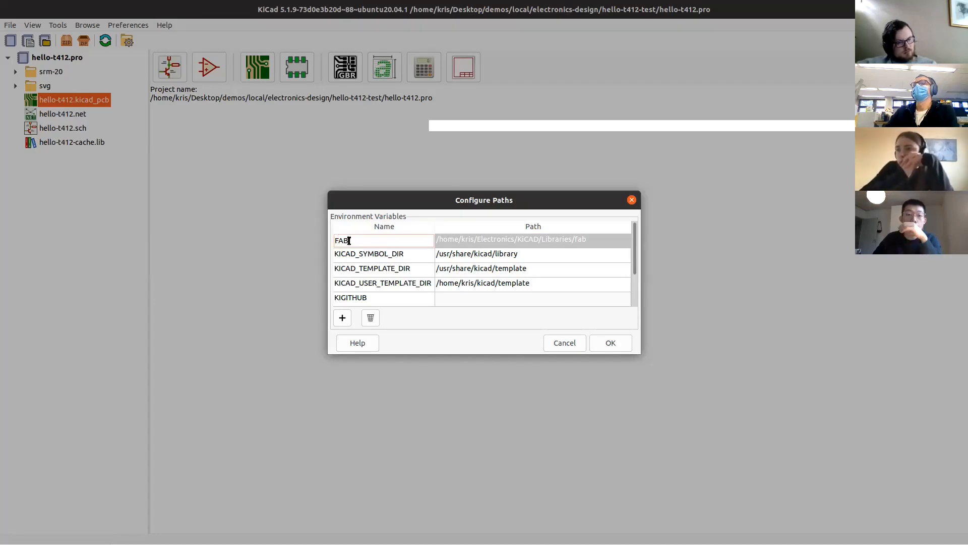
left_click(537, 240)
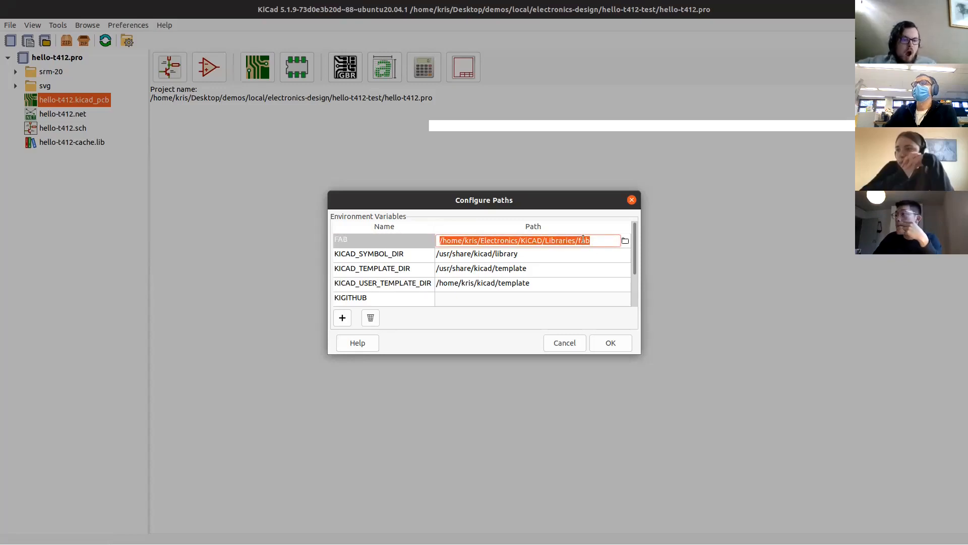
left_click(600, 241)
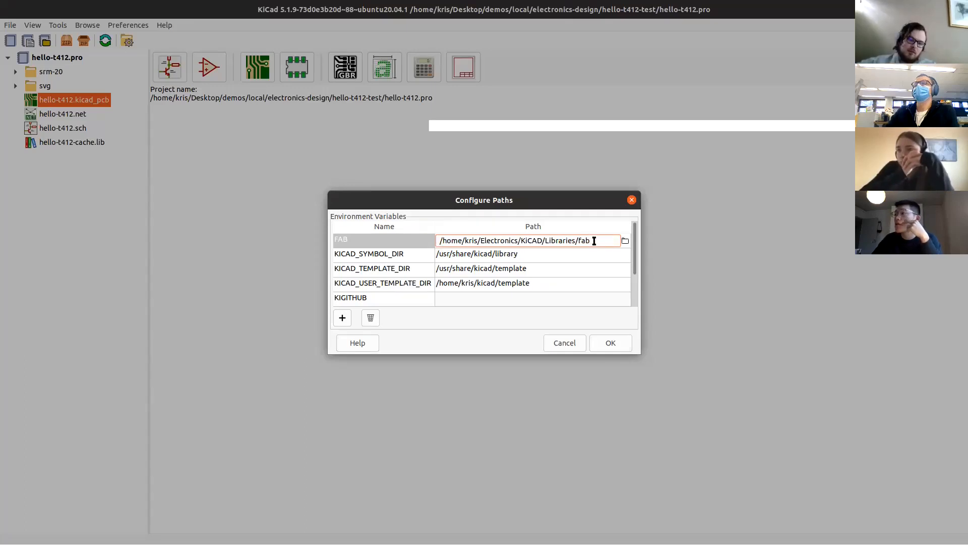
left_click(609, 342)
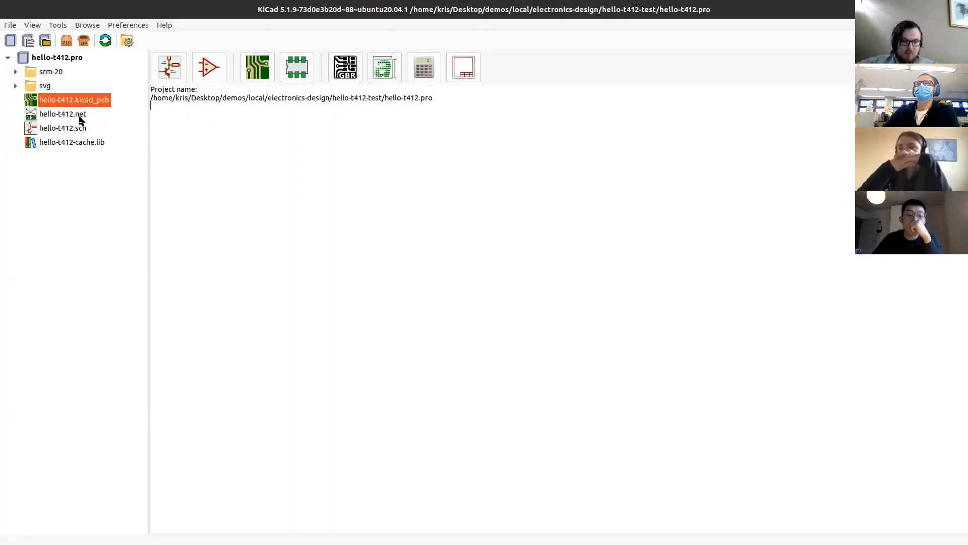
Step: Create a new blank project named hello-t412 in its own directory inside the electronics-design folder
left_click(10, 25)
mouse_move(23, 37)
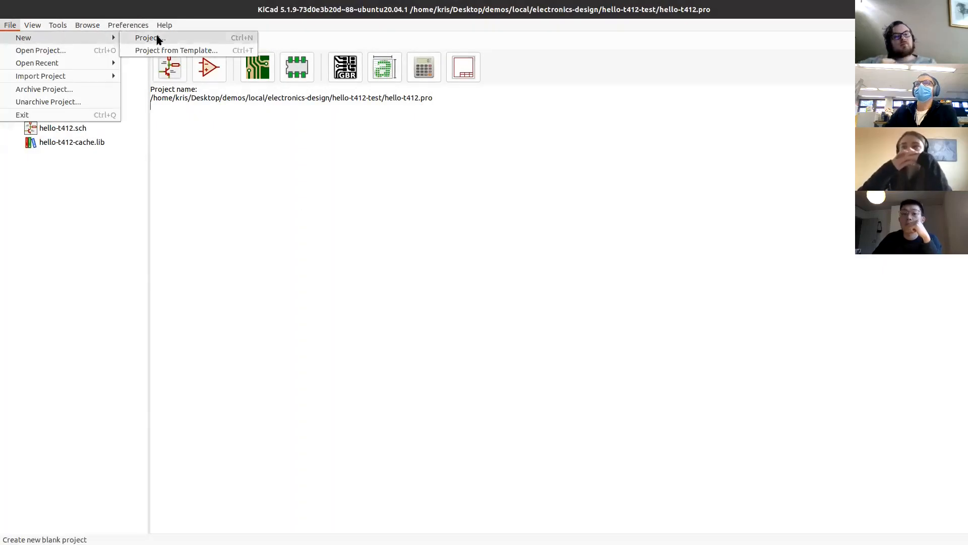
left_click(156, 37)
left_click(509, 121)
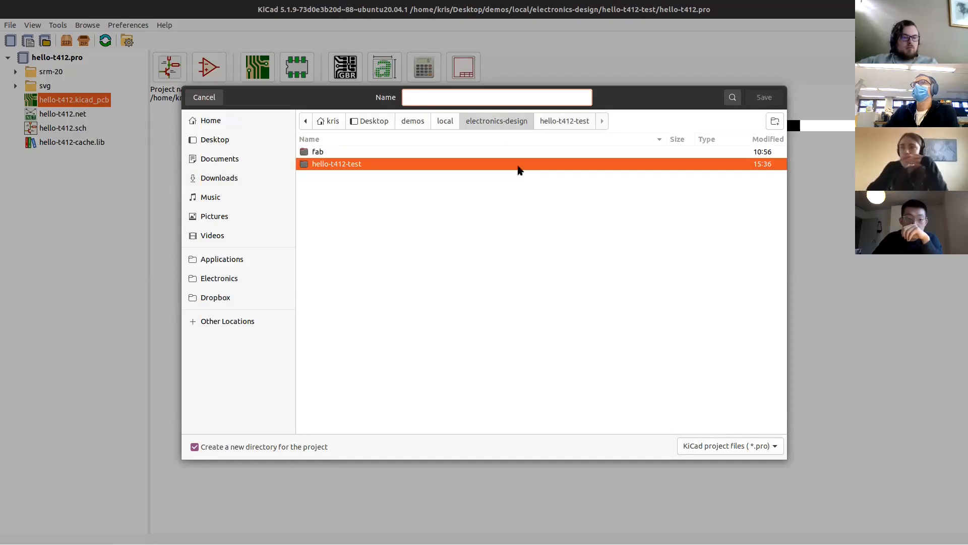
left_click(456, 91)
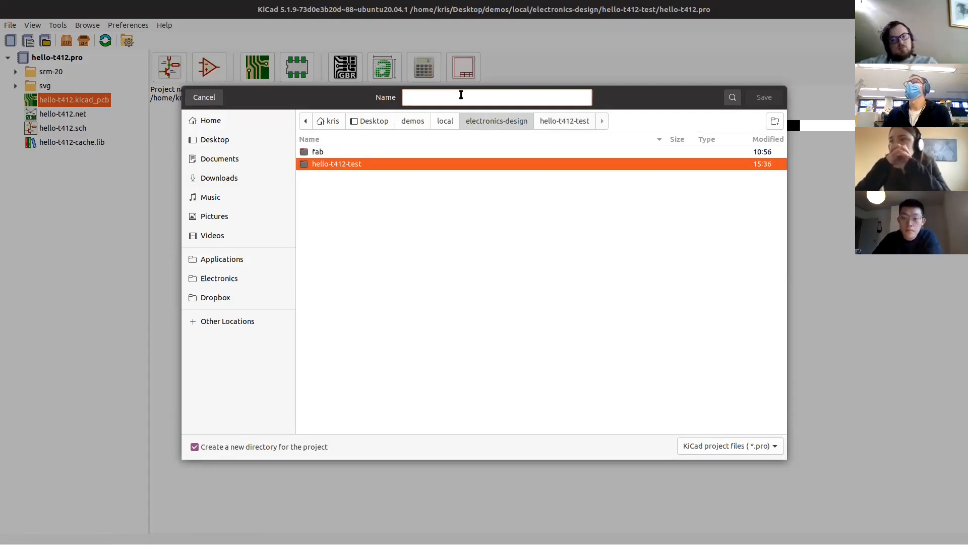
type("hello-")
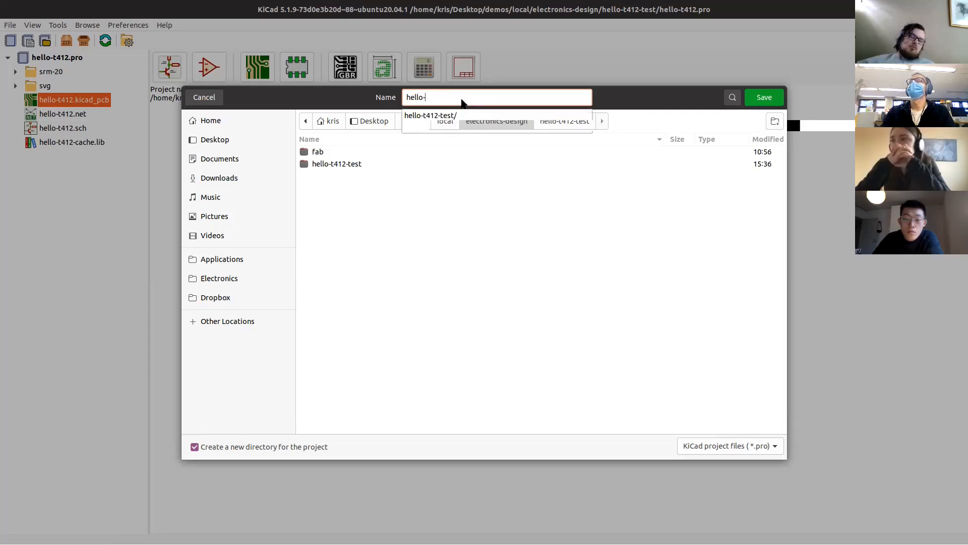
type("t412")
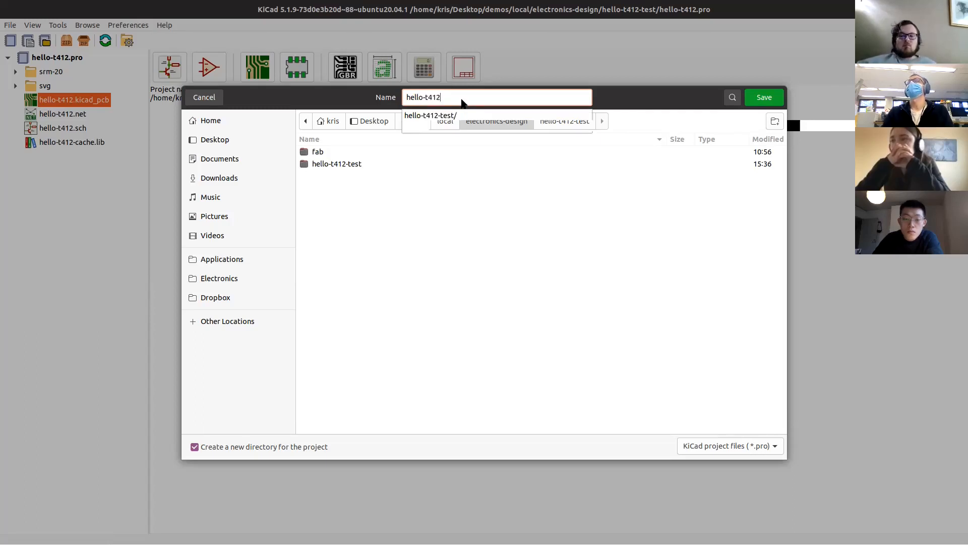
key("Return")
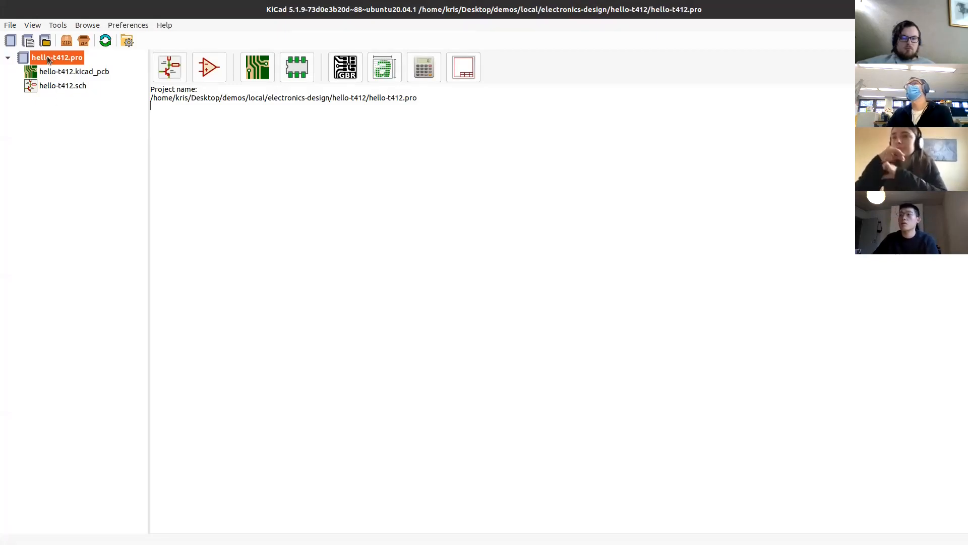
Step: Open the hello-t412.sch schematic for editing and toggle its grid display off and back on
double_click(81, 87)
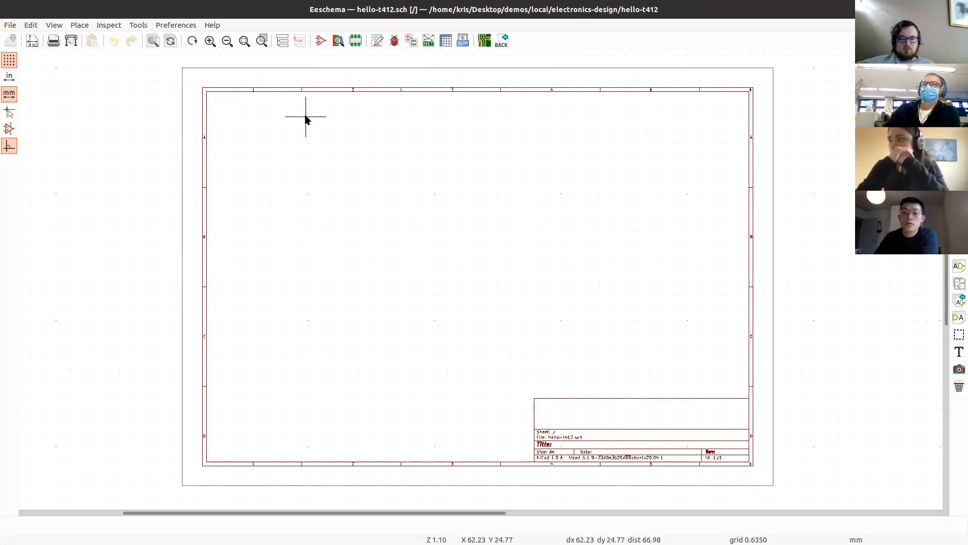
left_click(12, 64)
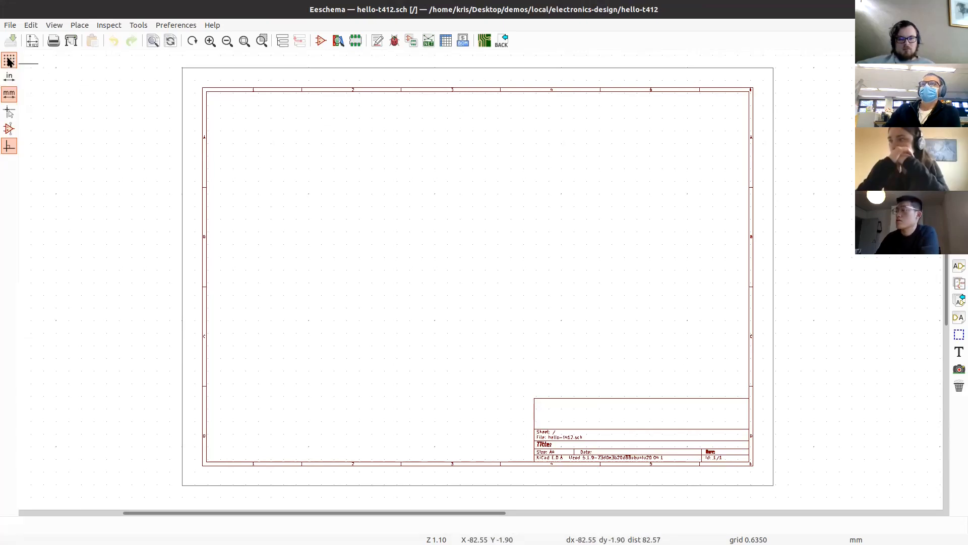
left_click(9, 61)
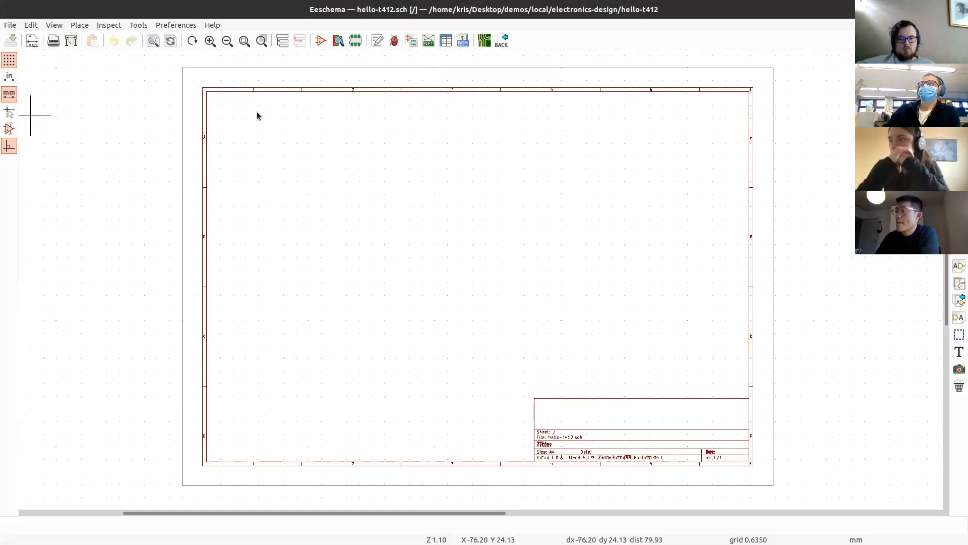
Step: Examine the empty schematic sheet and its title block at different zoom levels and pan positions
scroll(480, 281, "up", 1)
scroll(481, 280, "down", 2)
middle_click_drag(687, 264, 491, 239)
middle_click_drag(533, 326, 520, 321)
middle_click_drag(589, 319, 554, 321)
middle_click_drag(429, 314, 393, 308)
middle_click_drag(468, 309, 501, 331)
middle_click_drag(427, 312, 476, 324)
middle_click_drag(459, 324, 500, 309)
scroll(432, 307, "up", 4)
scroll(480, 281, "down", 6)
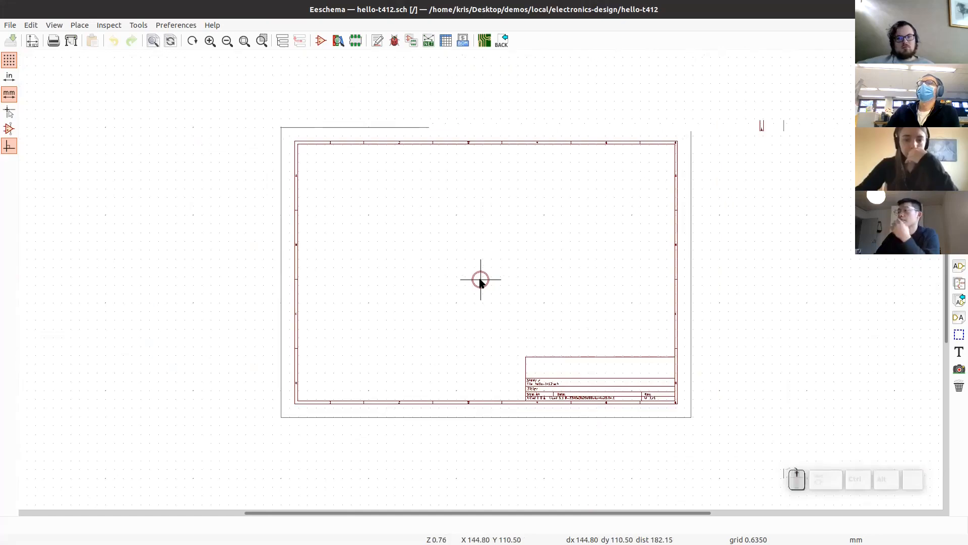
scroll(480, 281, "up", 1)
scroll(480, 281, "up", 1)
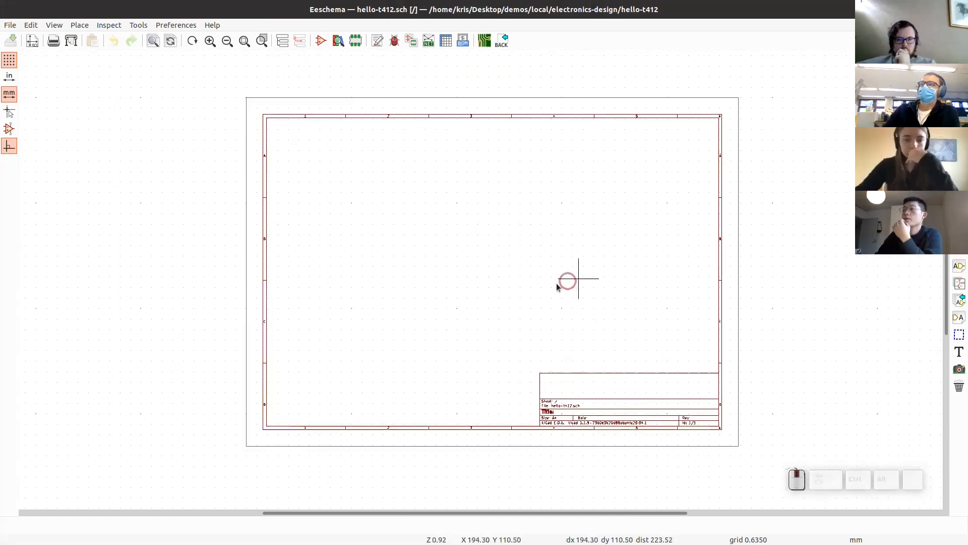
Step: Turn the full-window crosshair cursor on and back off on the schematic sheet
middle_click_drag(566, 281, 510, 286)
right_click(446, 260)
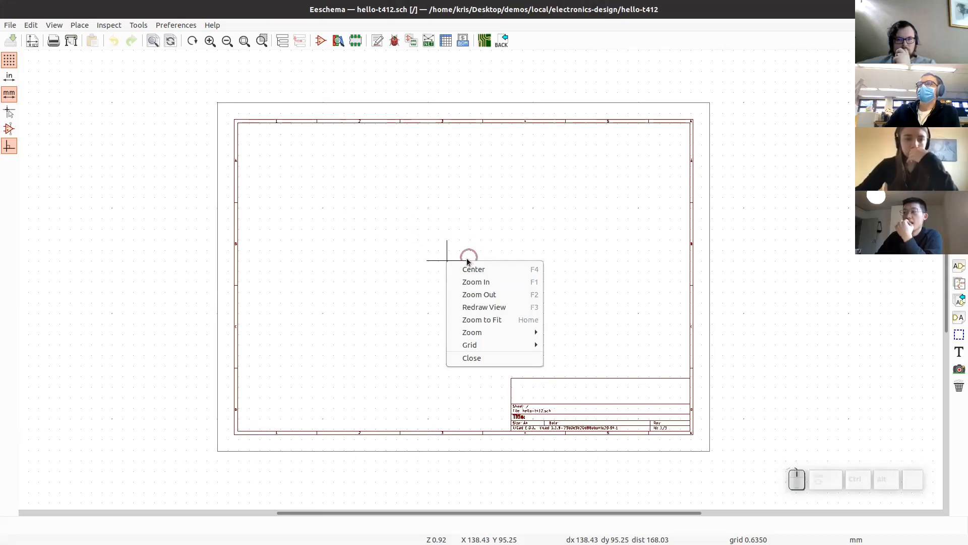
left_click(419, 225)
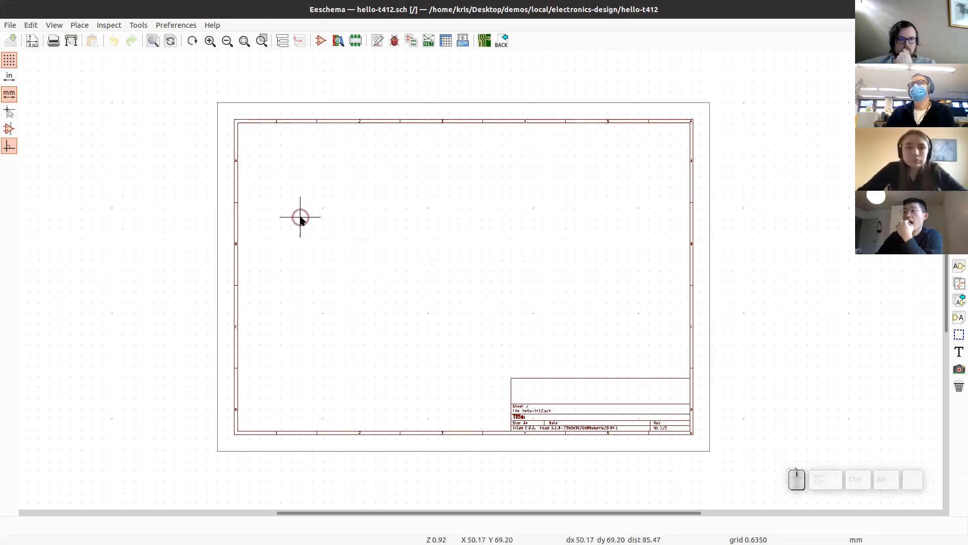
left_click(9, 115)
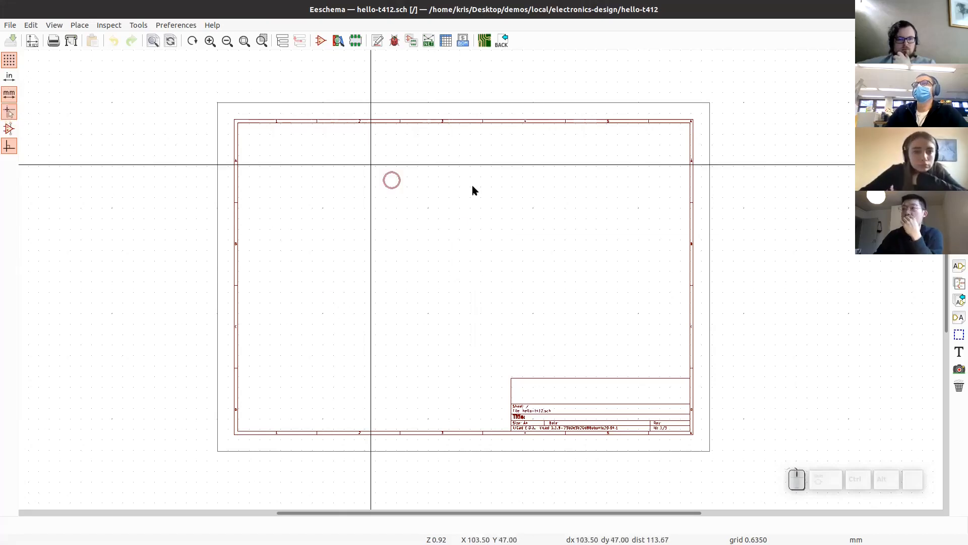
left_click(9, 113)
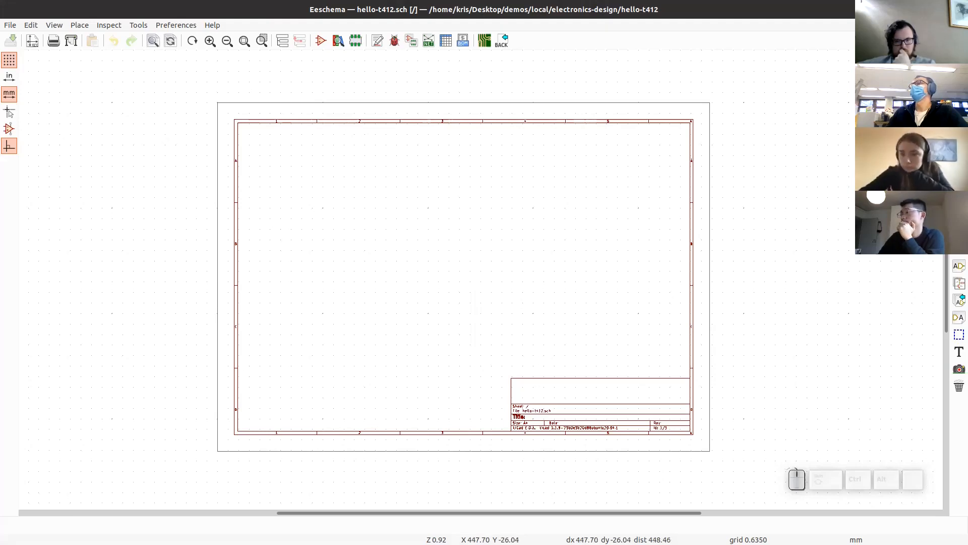
middle_click_drag(472, 199, 414, 202)
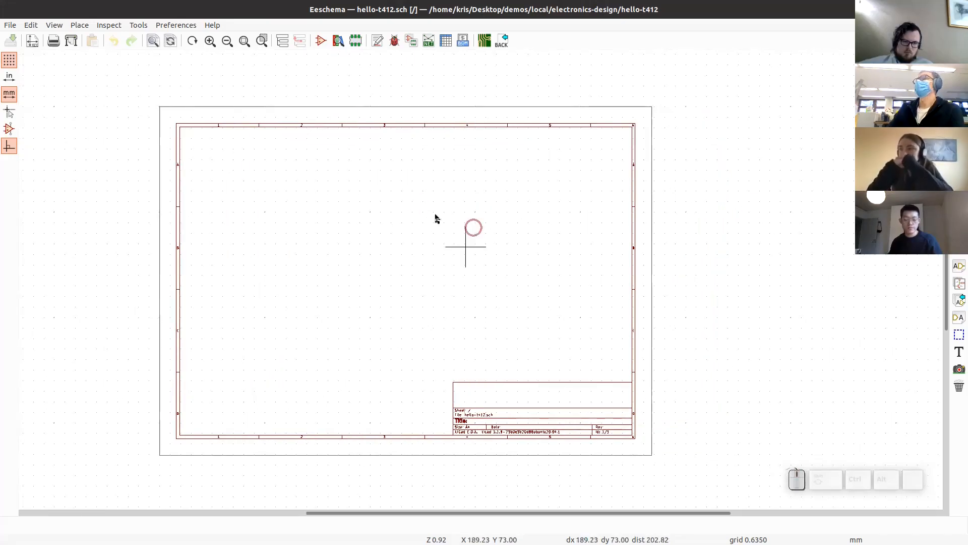
scroll(480, 281, "up", 1)
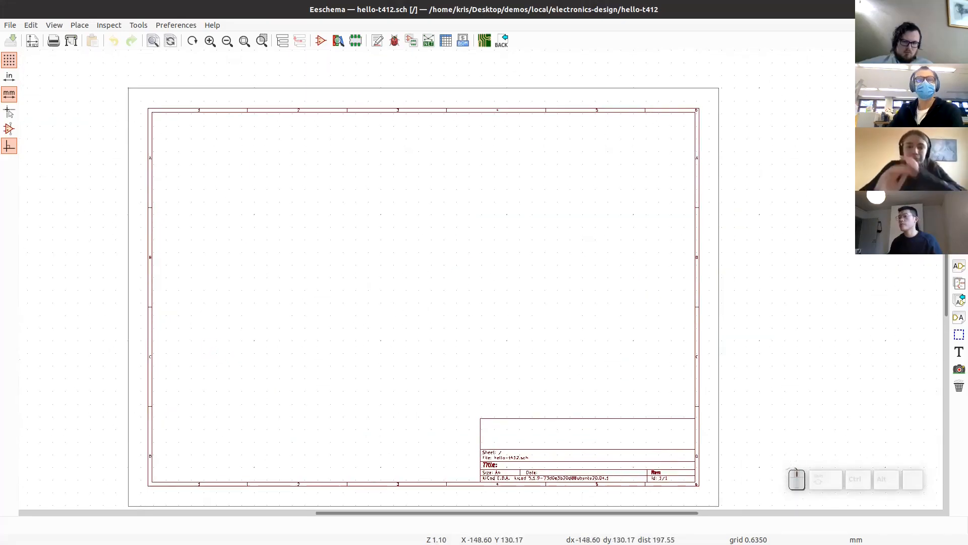
Step: Switch to the browser and open the hello.t412.echo board image from the ATtiny412 section of the embedded programming page in a new tab
key("alt+Tab")
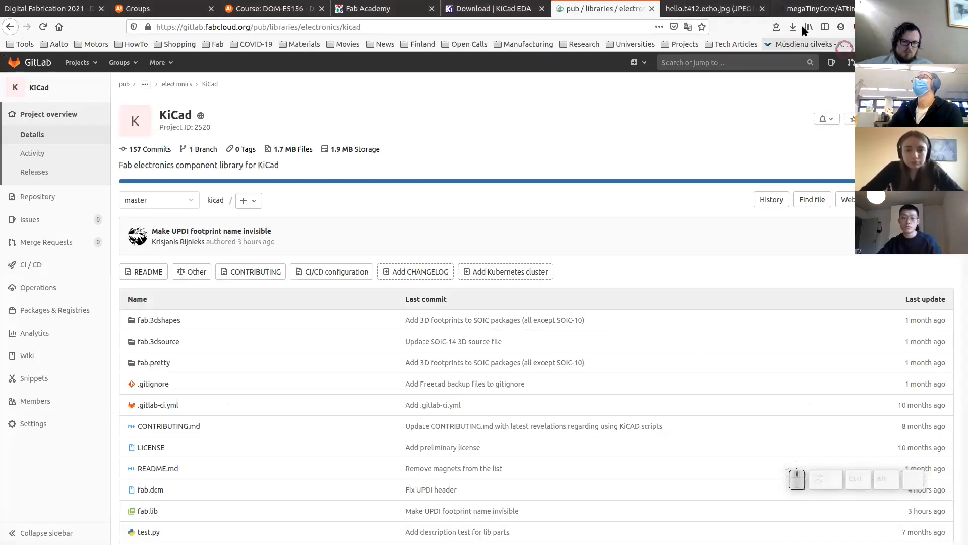
left_click(706, 8)
left_click(10, 27)
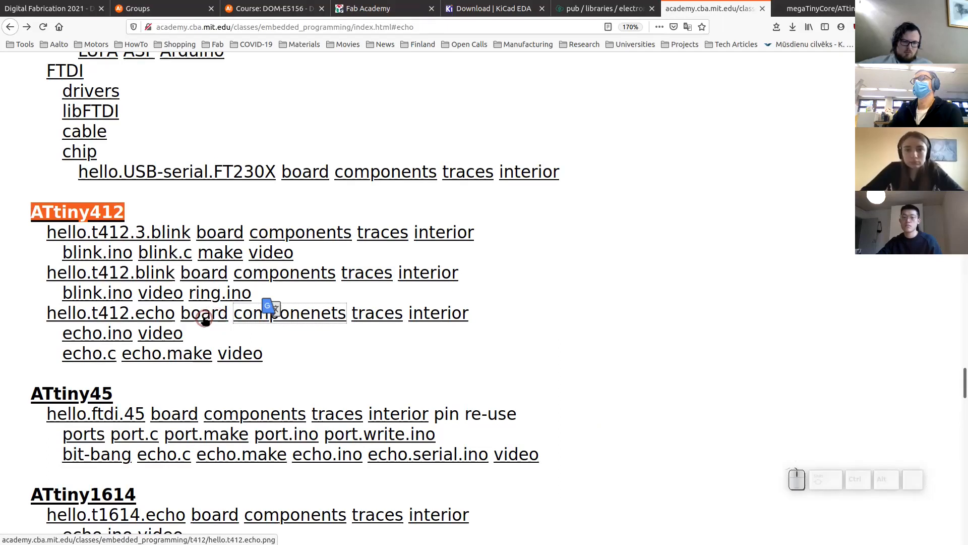
left_click(203, 319, "ctrl")
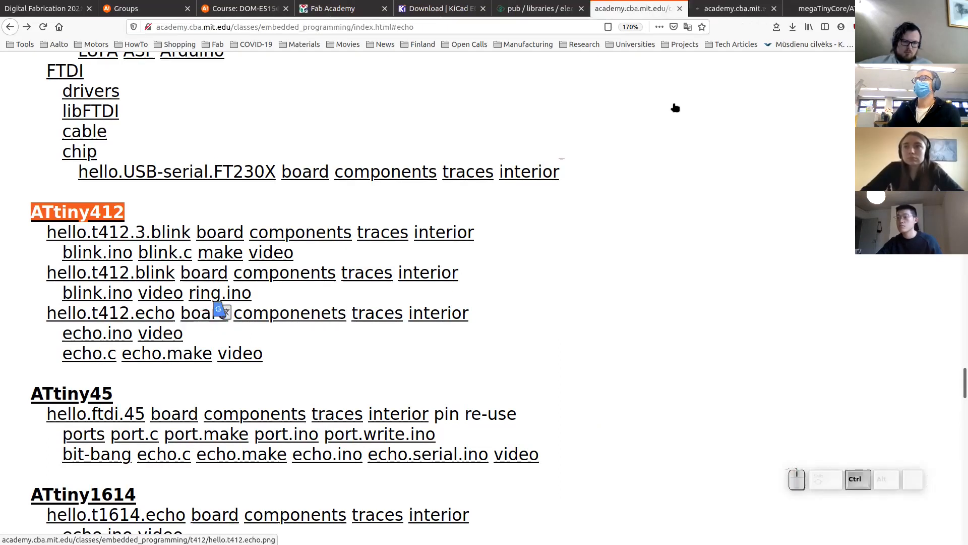
left_click(726, 9)
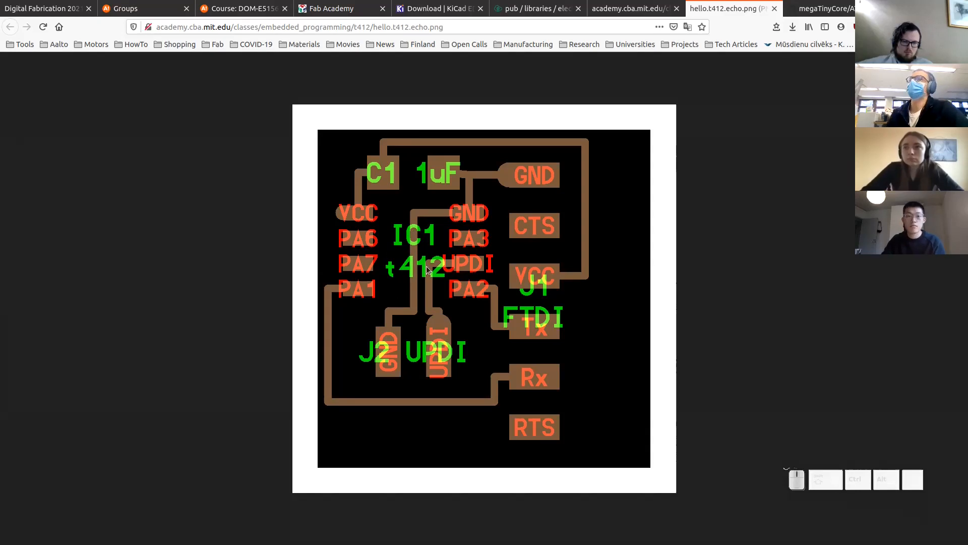
Step: Switch back to the schematic editor, start adding a symbol, search for "fab resistor" and preview the R symbol
key("alt")
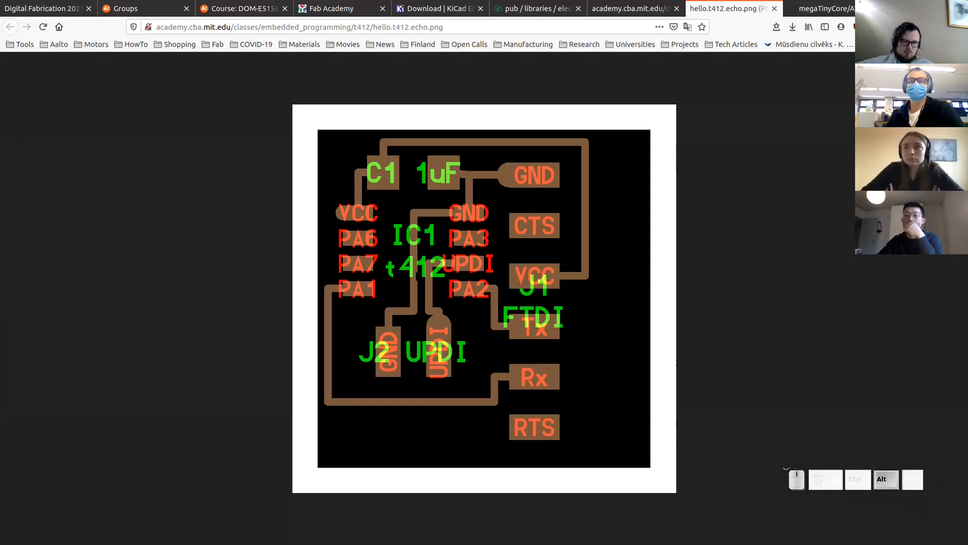
key("alt+Tab")
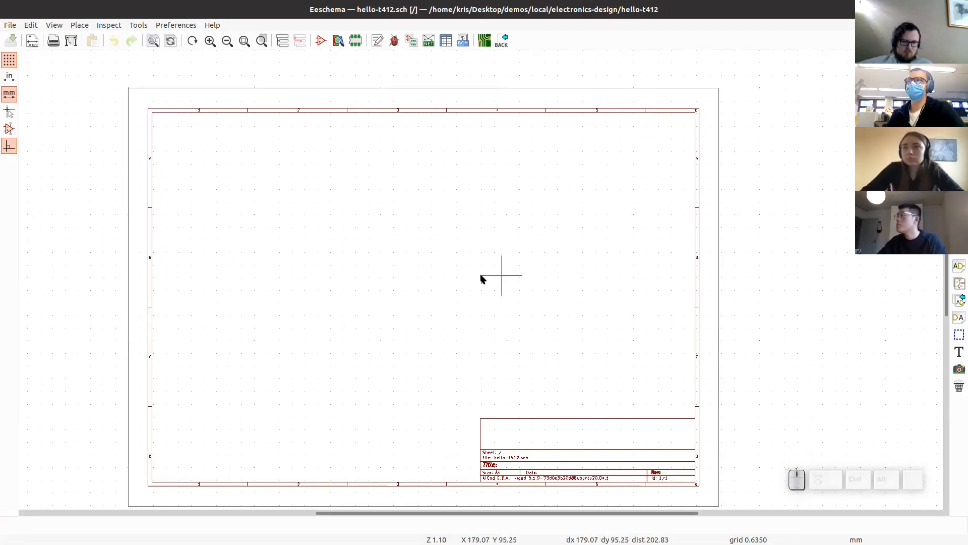
key("a")
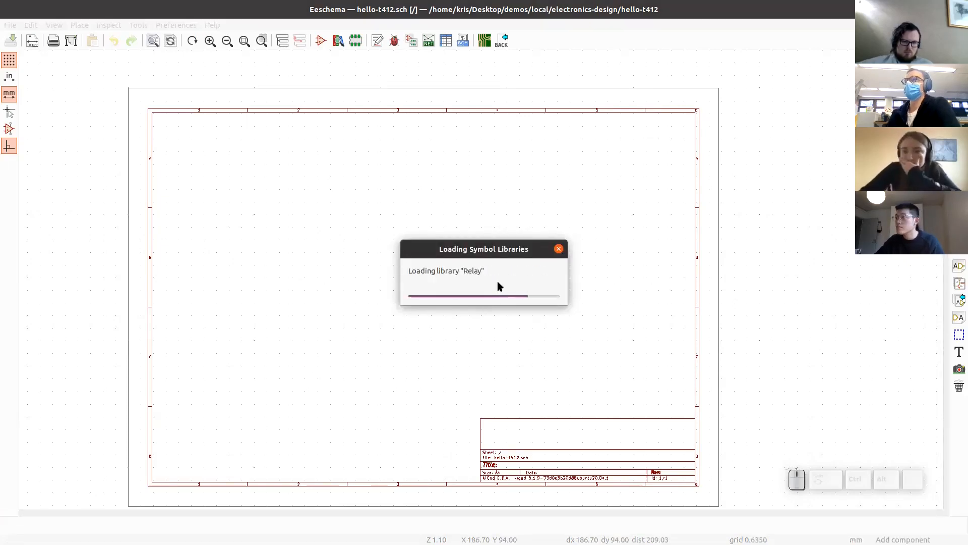
left_click(346, 176)
left_click_drag(415, 151, 386, 161)
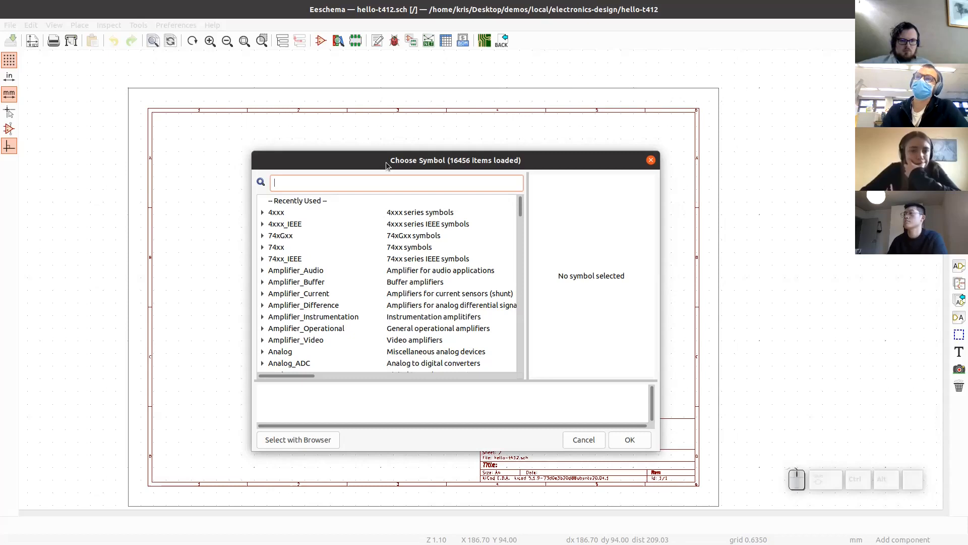
type("fab")
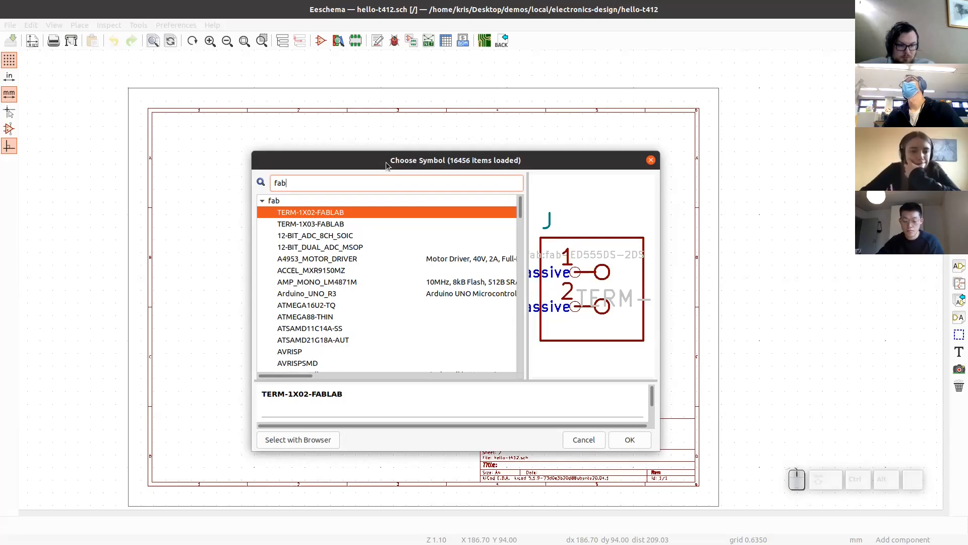
type(" re")
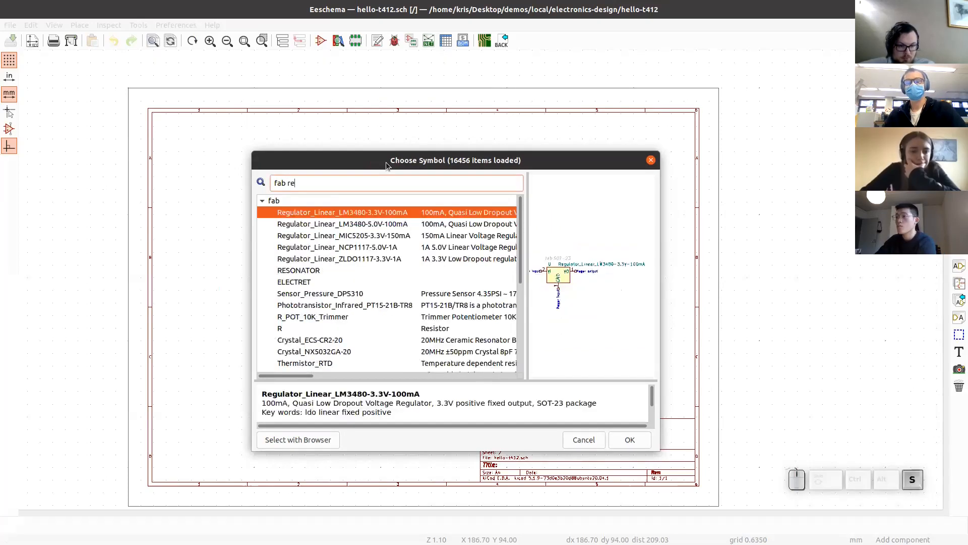
type("sistor")
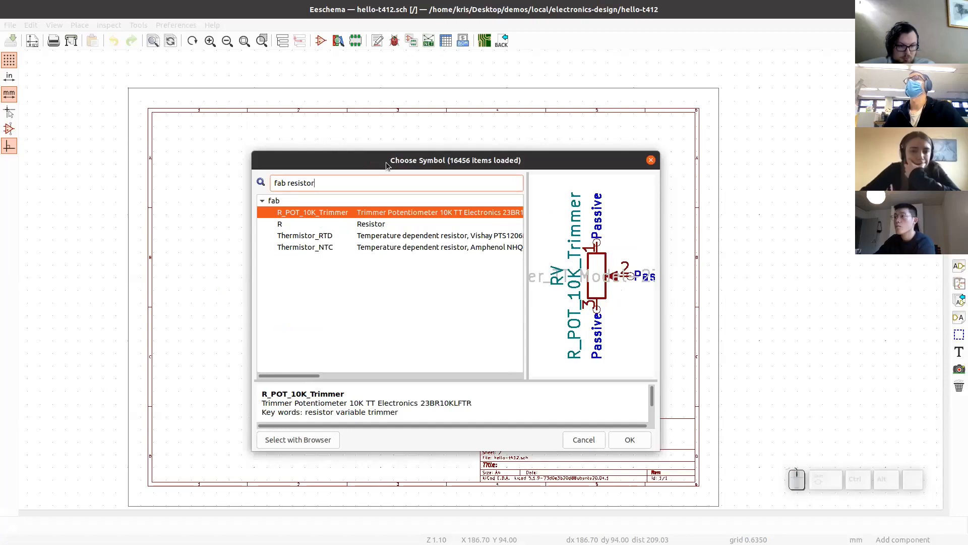
left_click(387, 225)
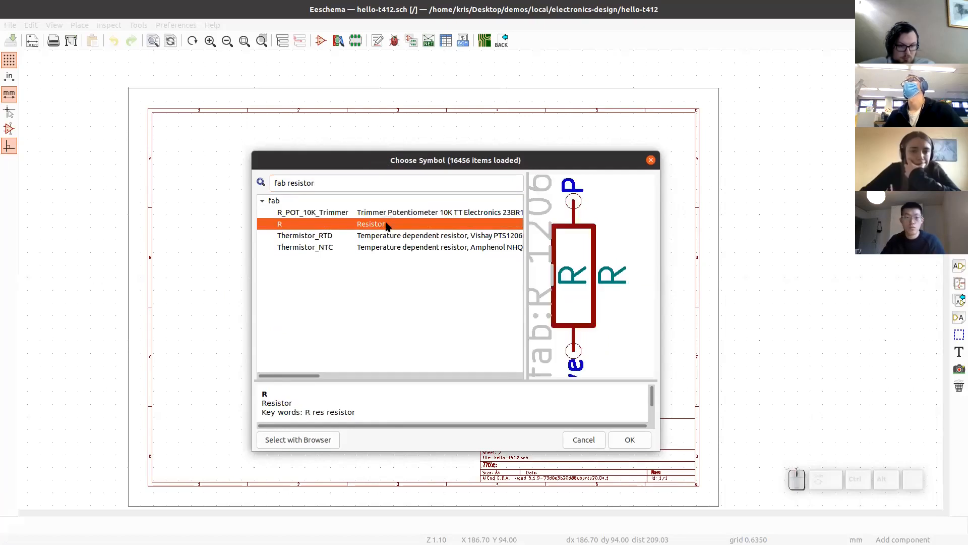
Step: Change the symbol search to "fab attiny" and place Microcontroller_ATtiny412_SSFR in the middle of the sheet
left_click(342, 184)
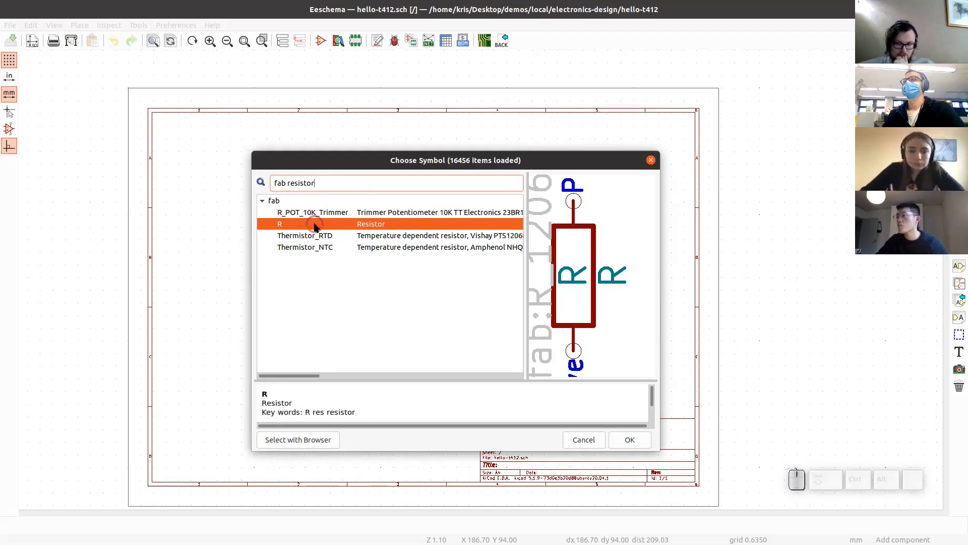
key("BackSpace")
key("BackSpace")
key("BackSpace")
key("BackSpace")
key("BackSpace")
key("BackSpace")
key("BackSpace")
key("BackSpace")
key("BackSpace")
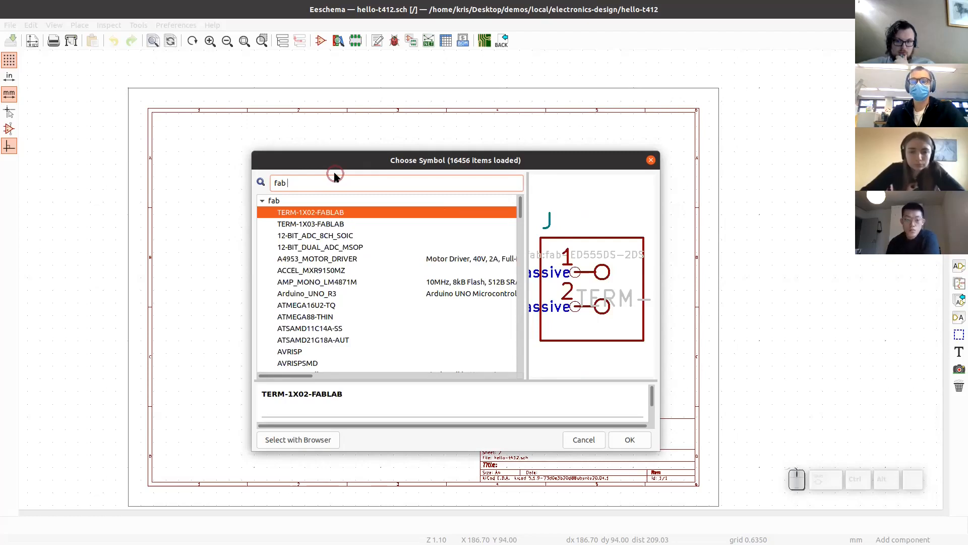
type("attiny")
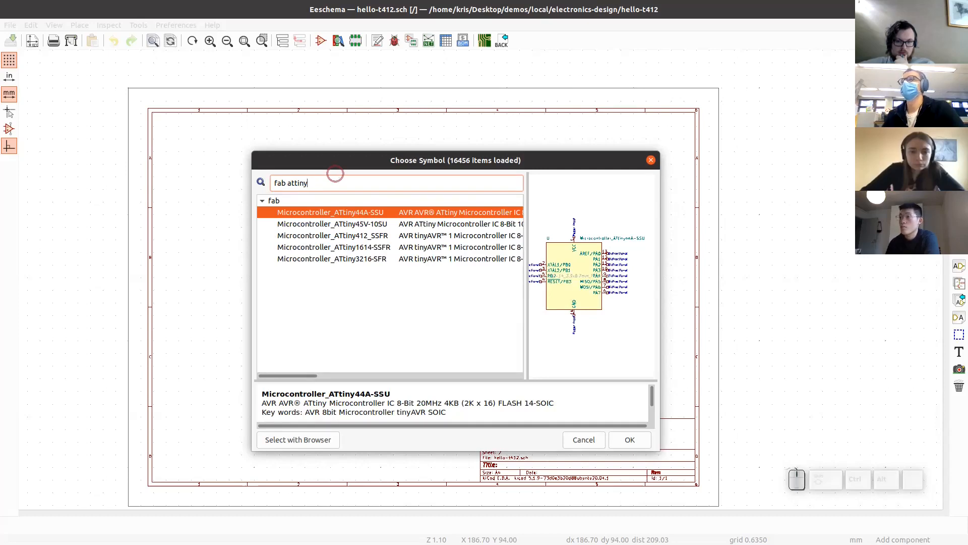
left_click(343, 237)
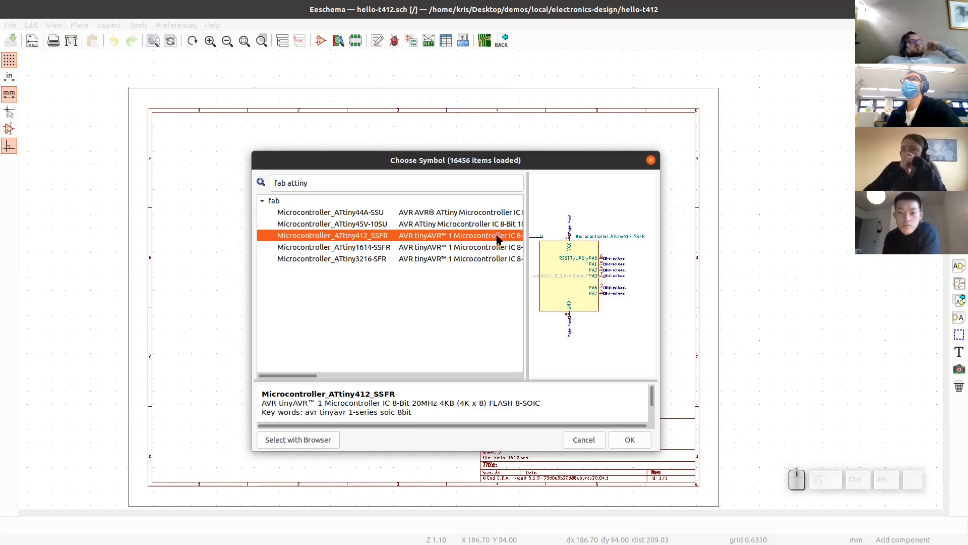
key("Return")
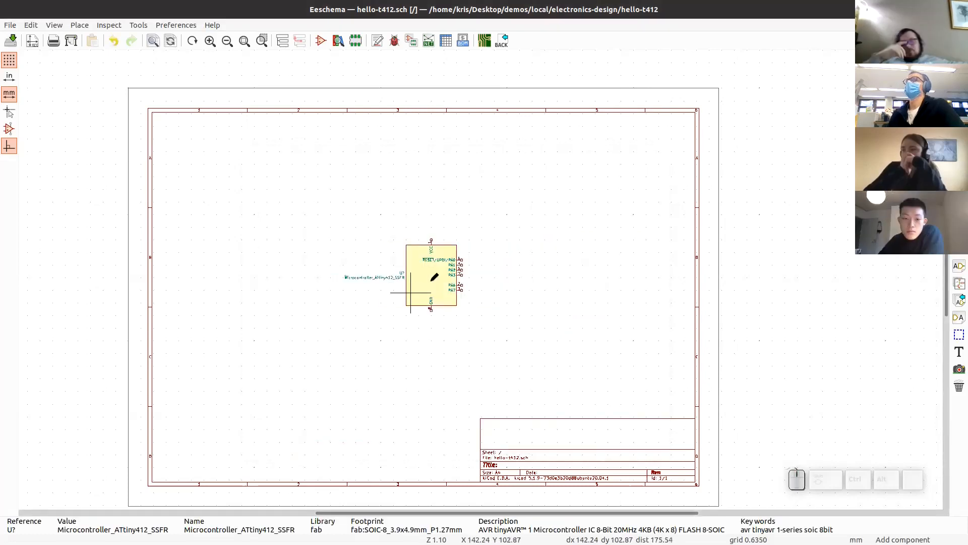
Step: Open the properties of the placed ATtiny412 symbol and follow its datasheet link
scroll(443, 277, "up", 5)
scroll(481, 279, "up", 5)
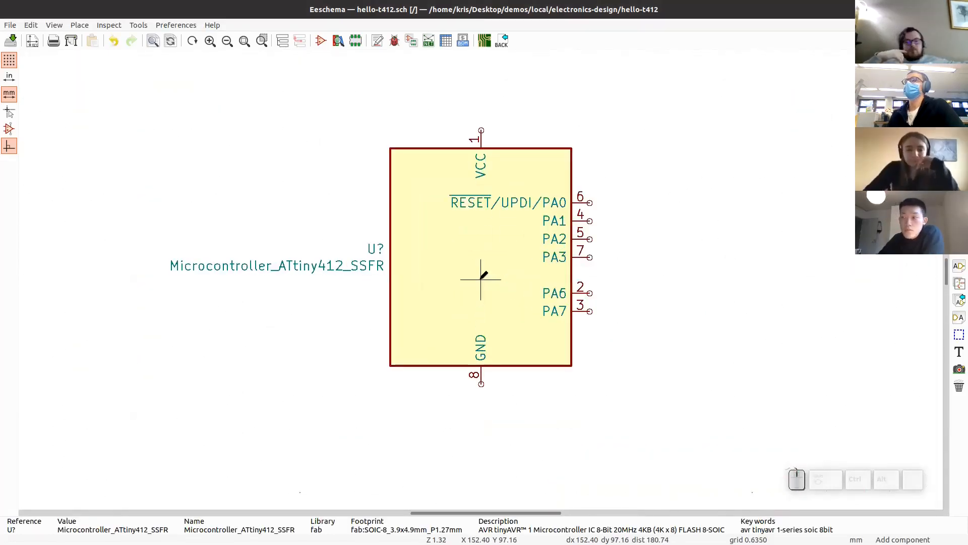
right_click(490, 234)
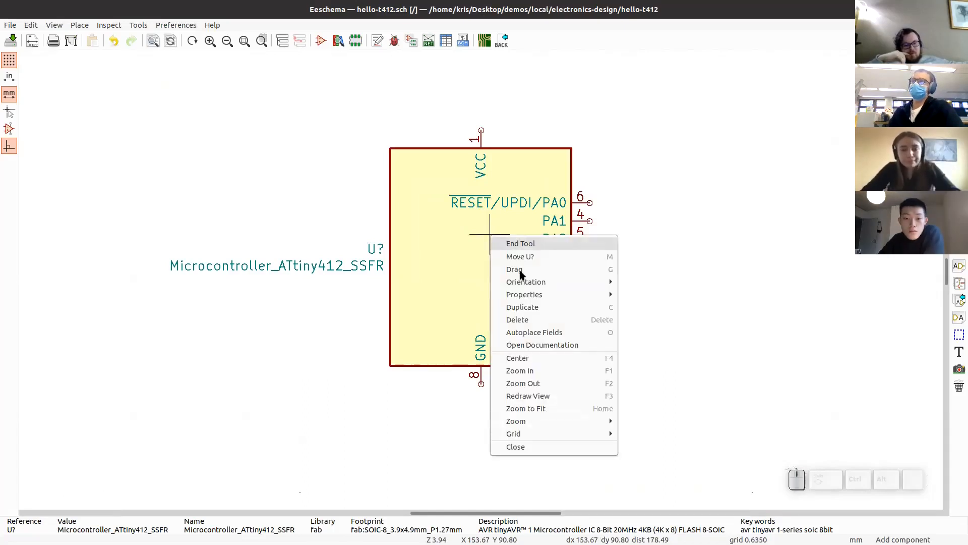
mouse_move(533, 297)
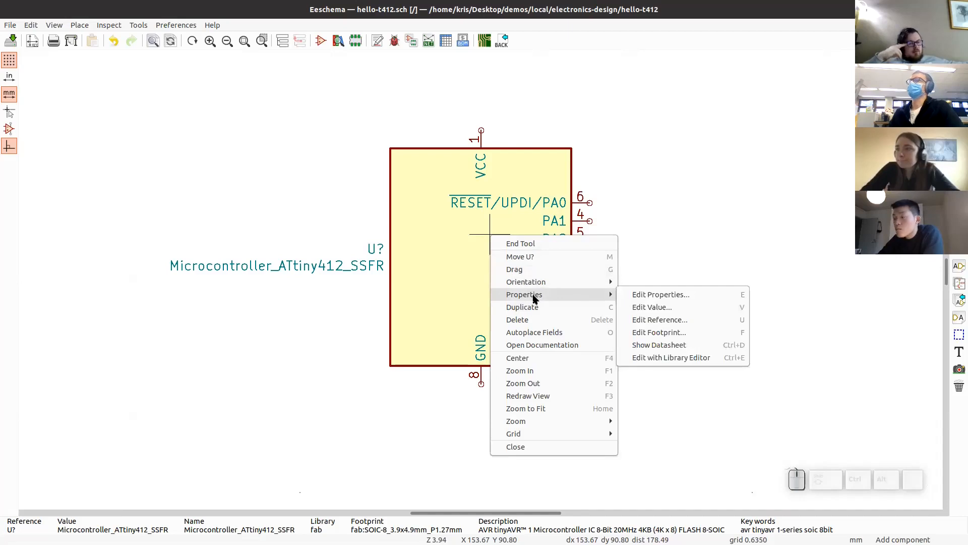
left_click(637, 296)
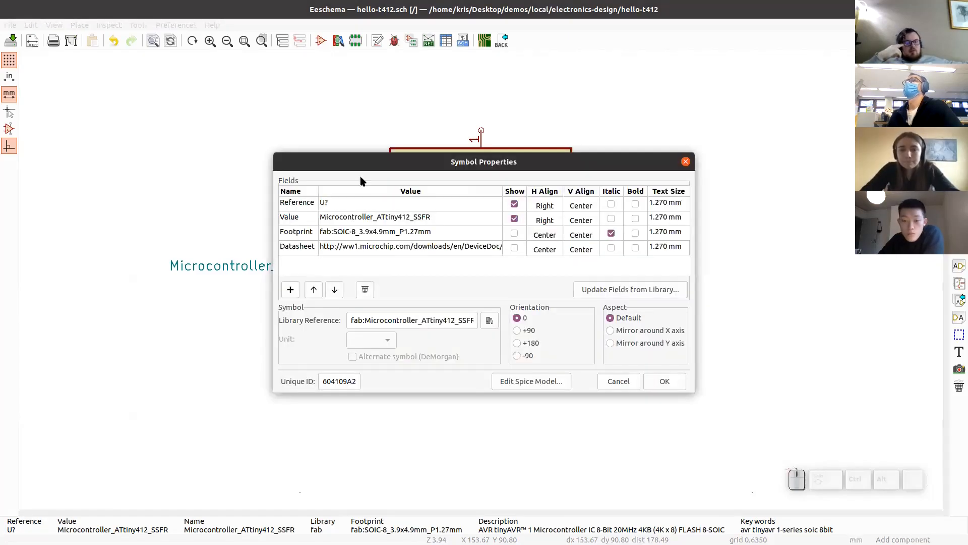
left_click_drag(373, 162, 354, 163)
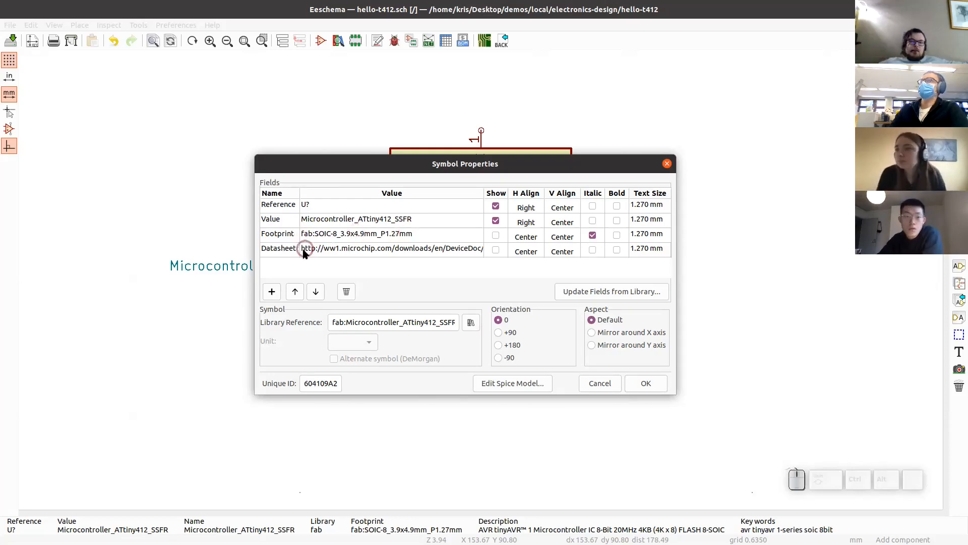
left_click(332, 246)
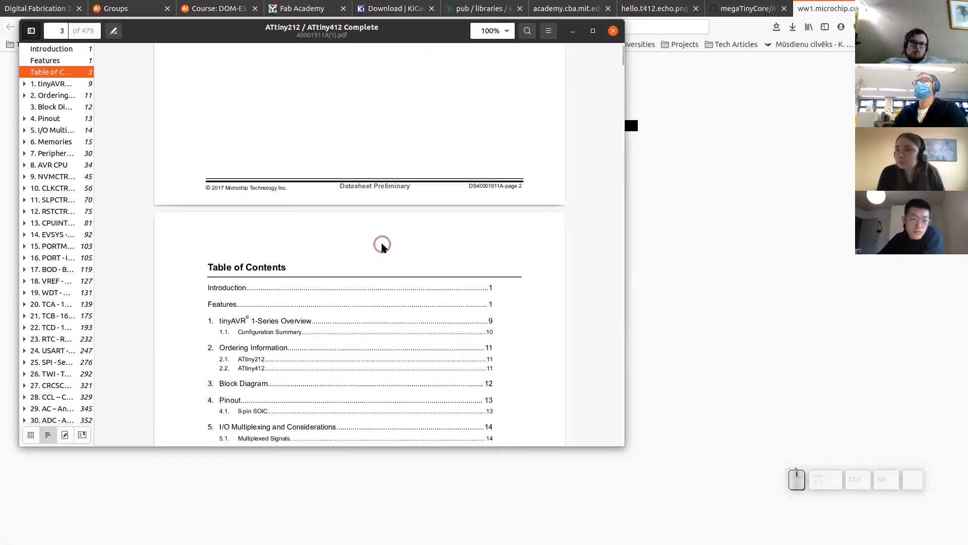
Step: Go to the Pinout section of the ATtiny212/412 datasheet, examine the 8-pin SOIC diagram, and return to the schematic
scroll(382, 247, "down", 20)
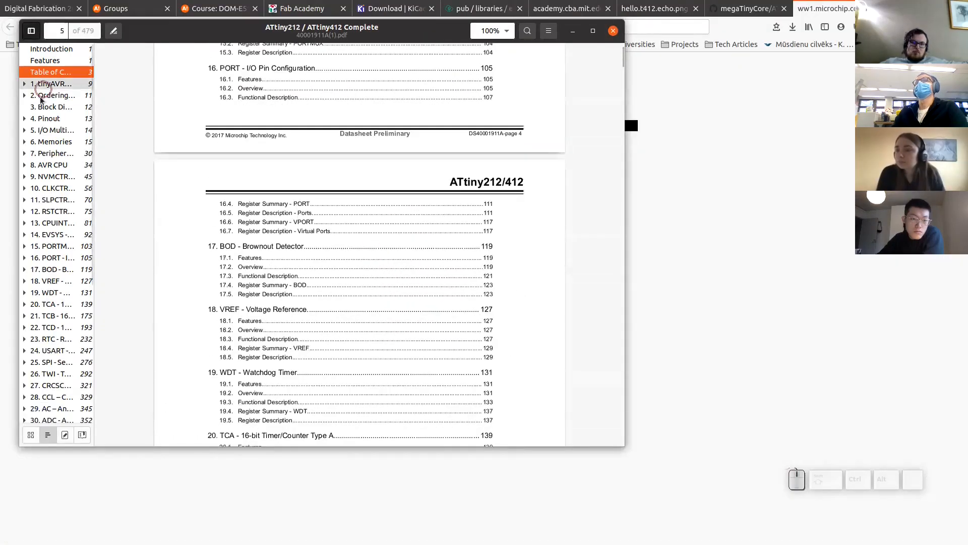
left_click(45, 118)
scroll(265, 128, "up", 1)
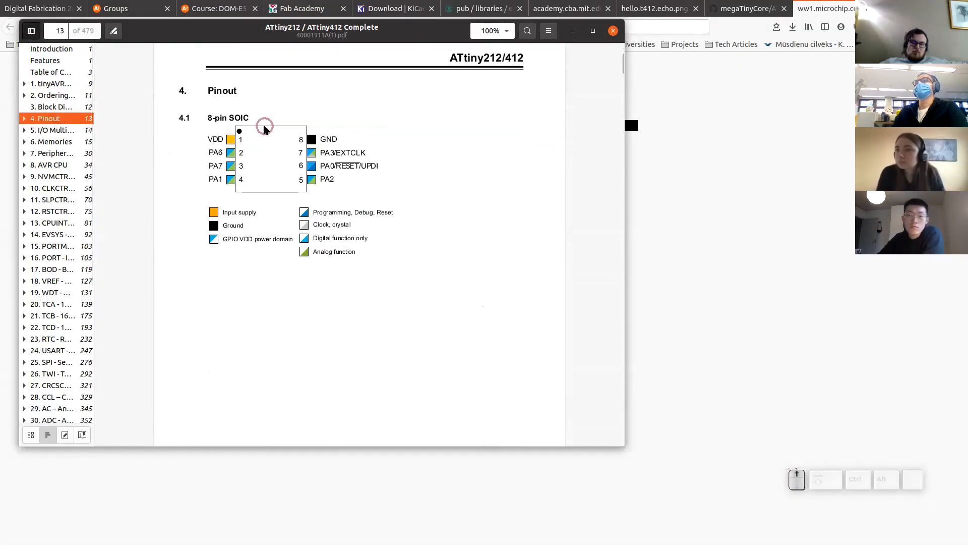
scroll(263, 126, "up", 3)
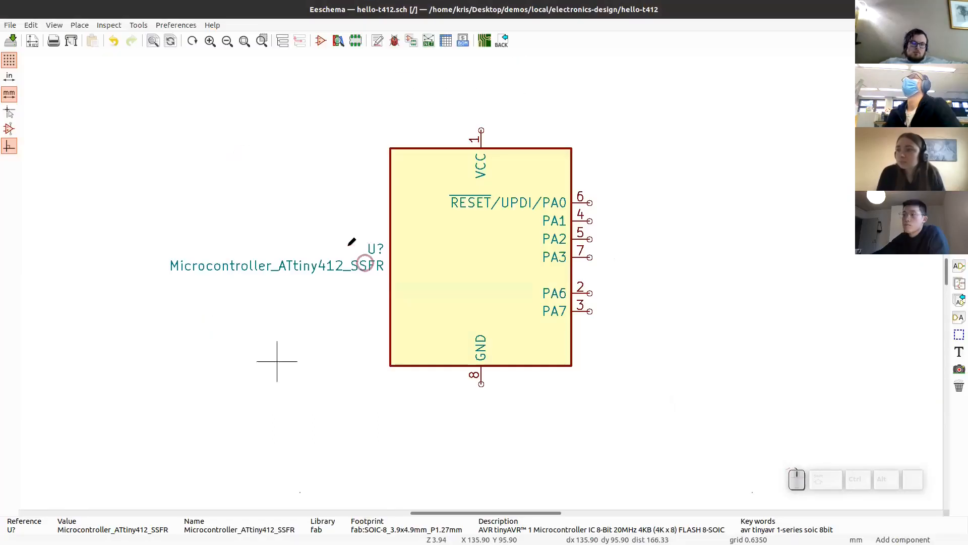
Step: Switch to the browser and bring up the hello.t412.echo board image to review its components and connections
scroll(352, 242, "down", 3)
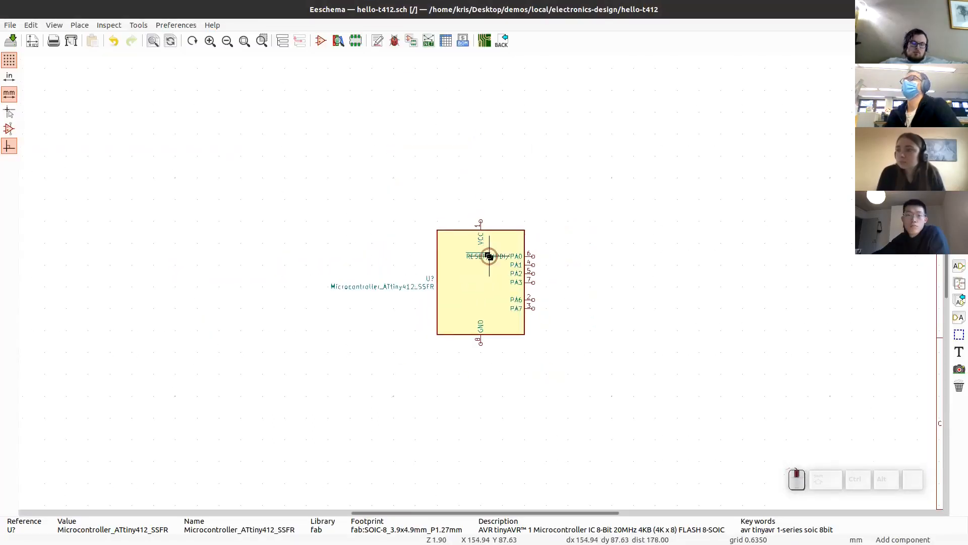
key("alt+Tab")
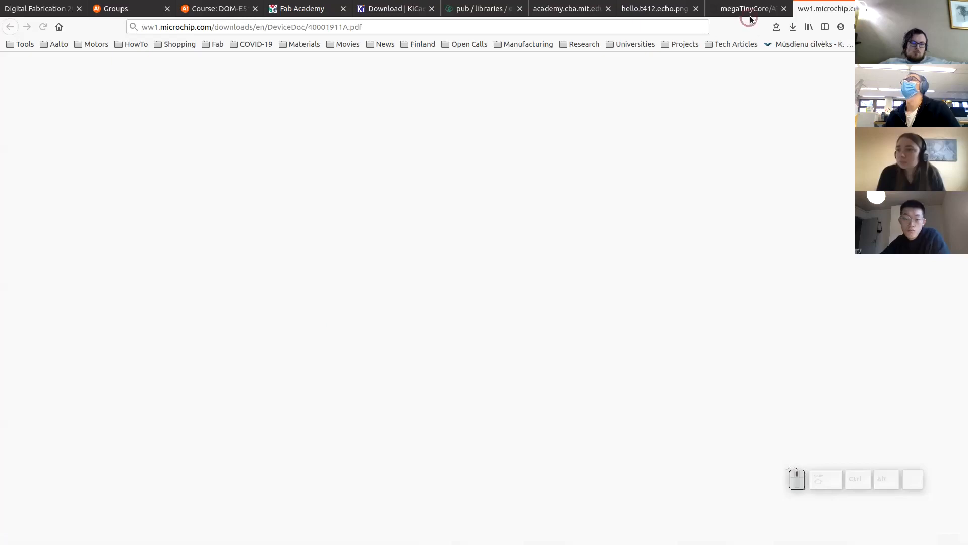
left_click(716, 10)
left_click(653, 15)
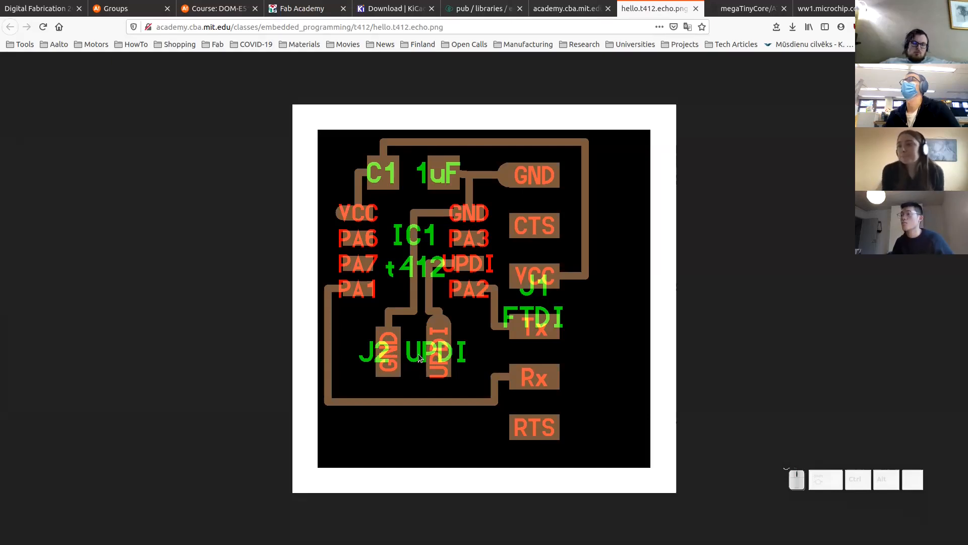
Step: Return to the schematic in Eeschema, search the symbols for "fab updi", and place Conn_UPDI_01x02_Male to the upper left of the ATtiny412
key("alt+Tab")
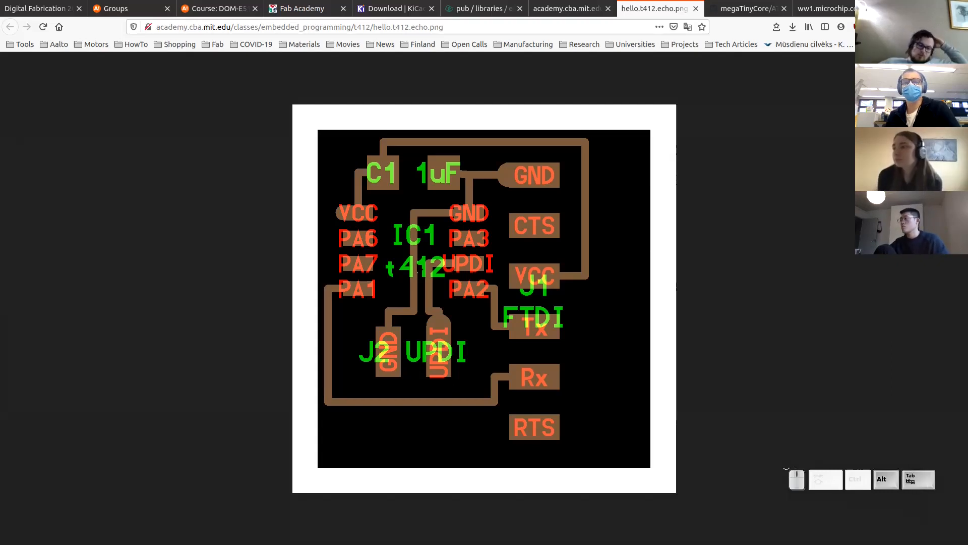
key("alt+Tab")
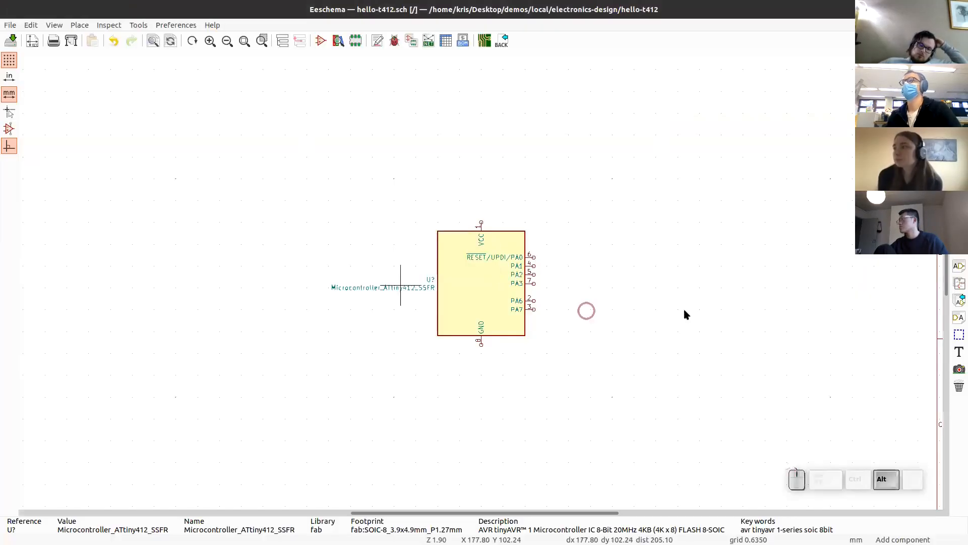
key("a")
key("f")
left_click(439, 281)
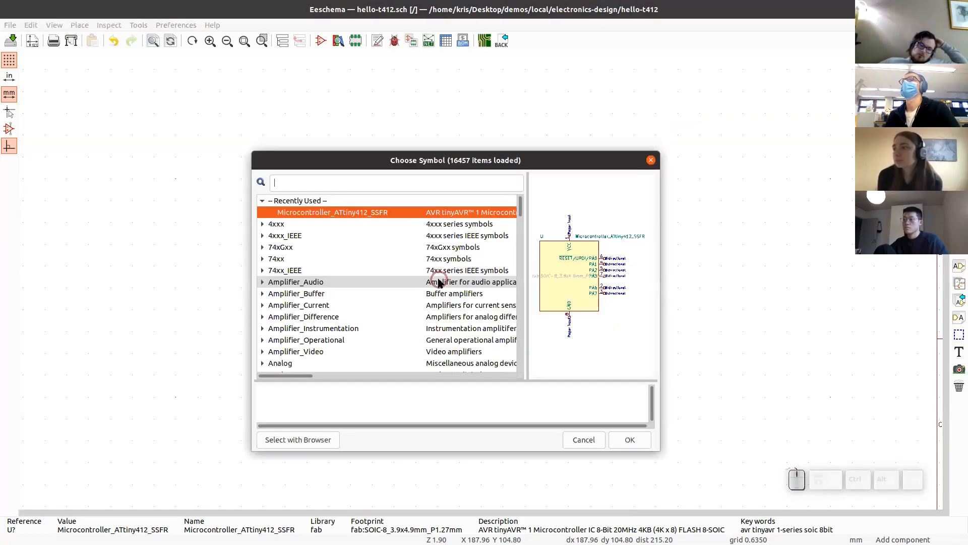
type("fab updi")
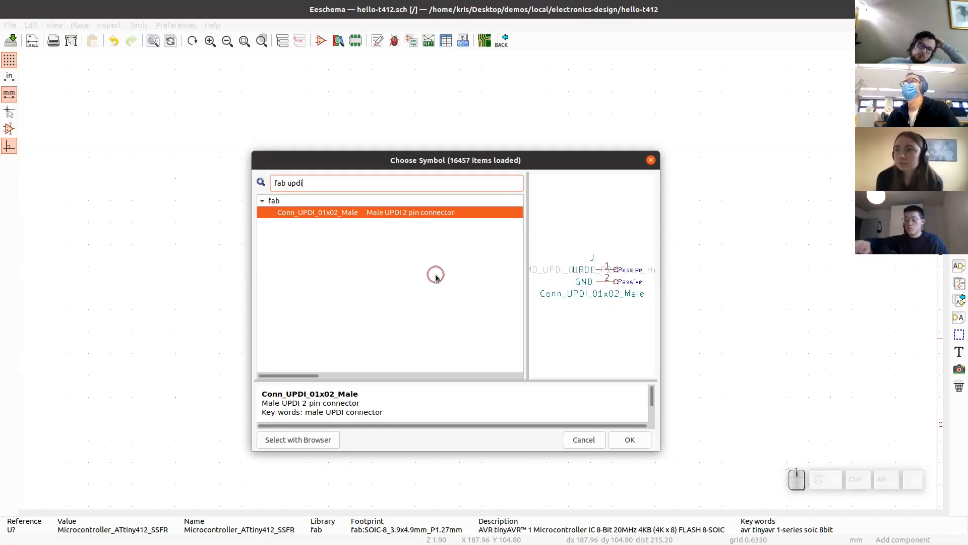
key("Return")
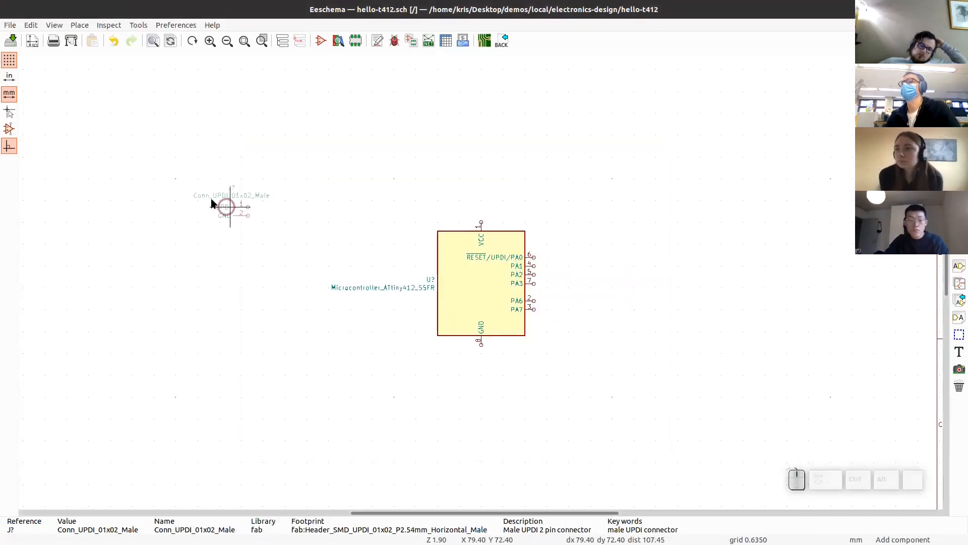
left_click(291, 324)
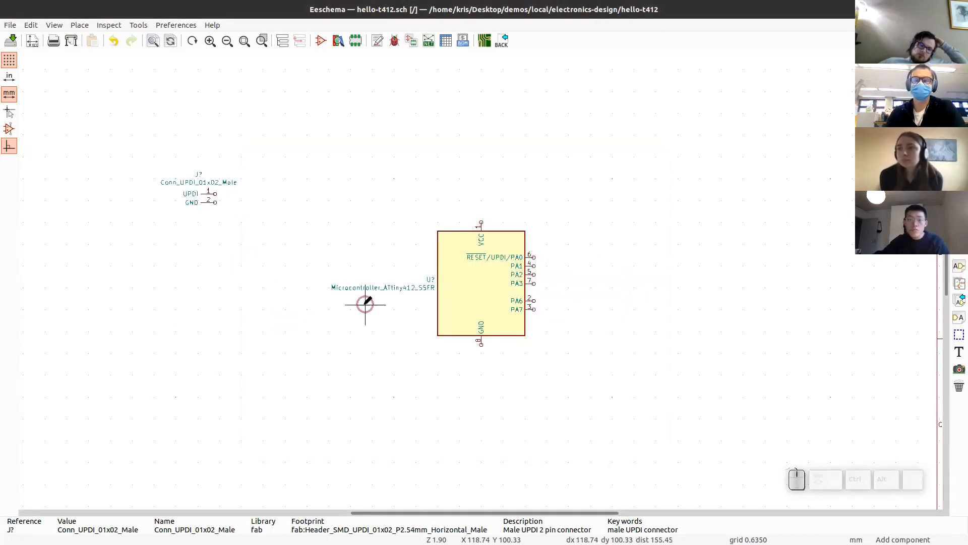
Step: Find the FTDI connector with "fab ftdi" and place Conn_FTDI_01x06_Male below the UPDI connector
left_click(365, 304)
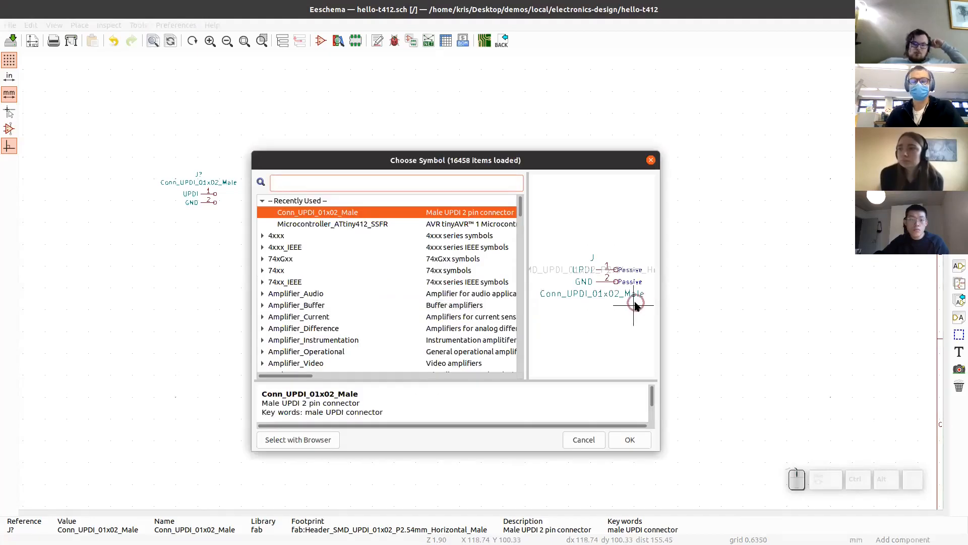
type("fab ft")
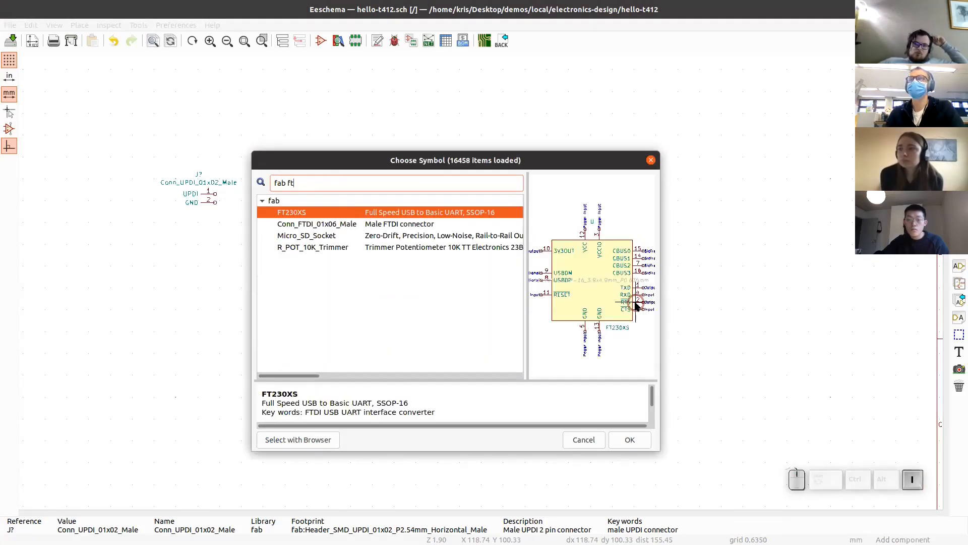
type("di")
key("Return")
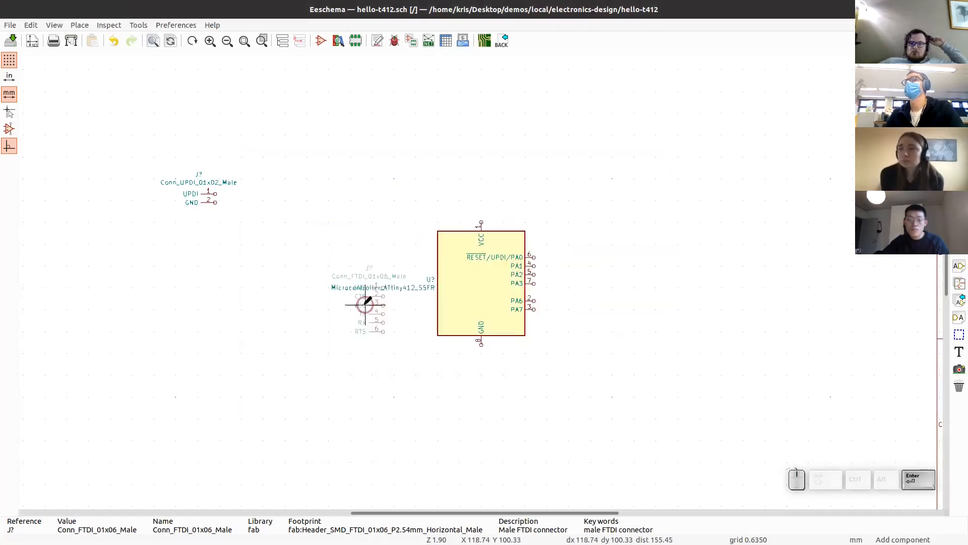
left_click(198, 300)
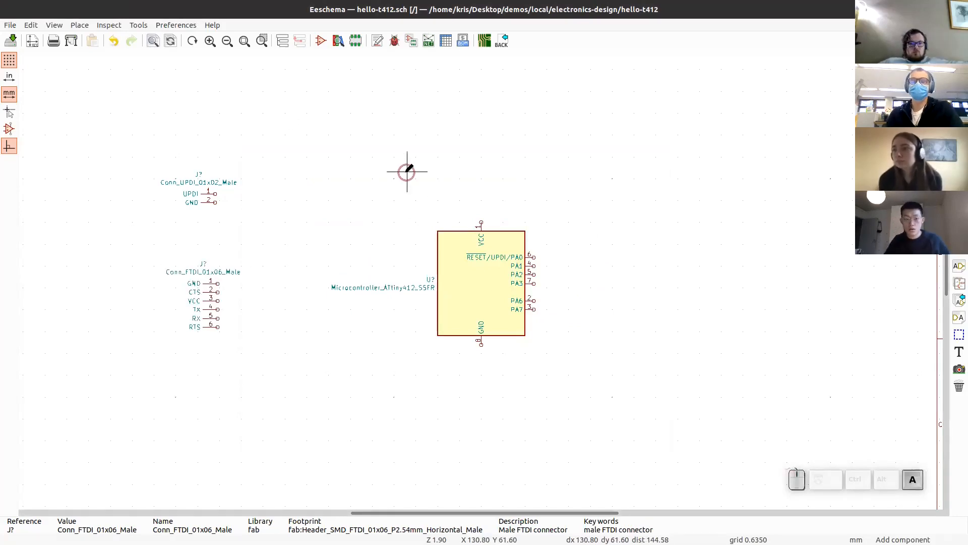
Step: Search the symbols for "fab capac", compare C with CP, and place the unpolarized capacitor C above and left of the ATtiny412
type("a")
type("fab")
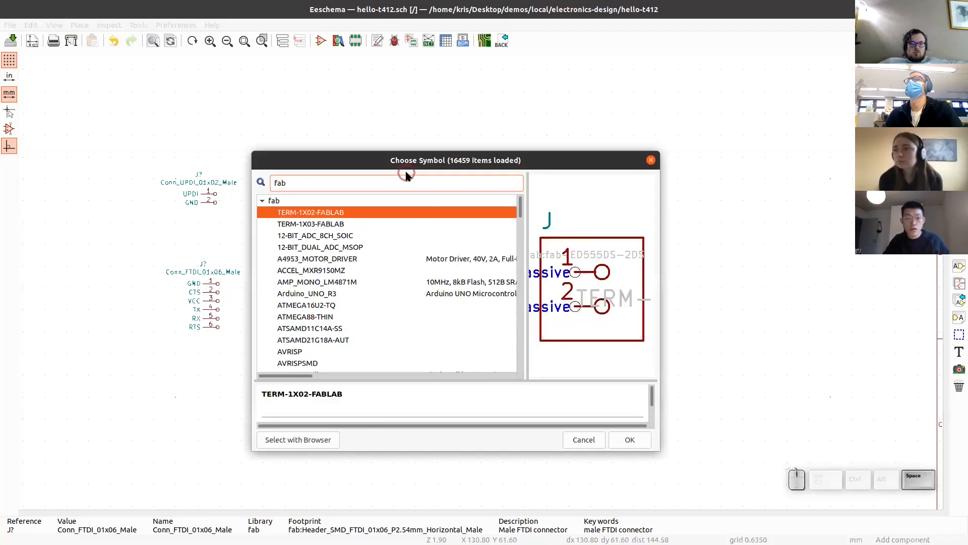
type(" capac")
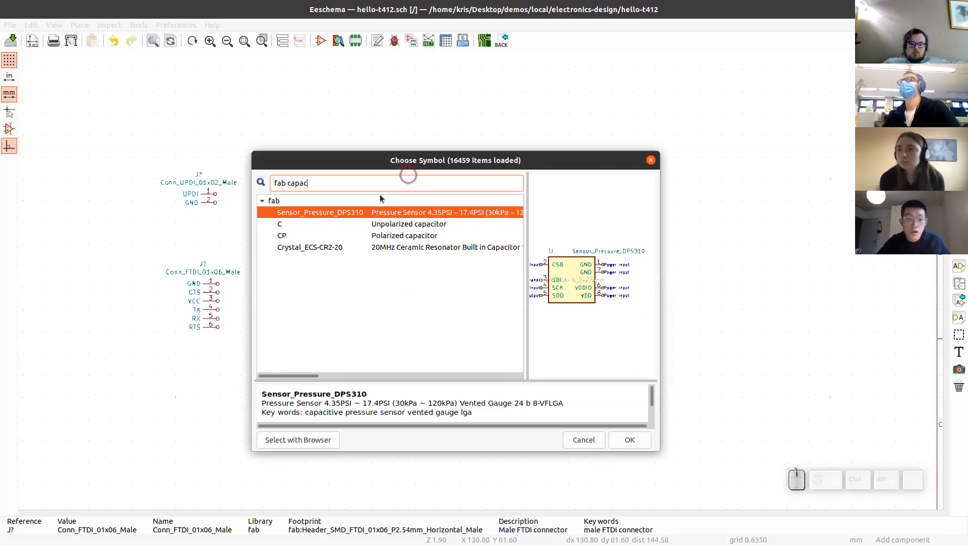
left_click(319, 223)
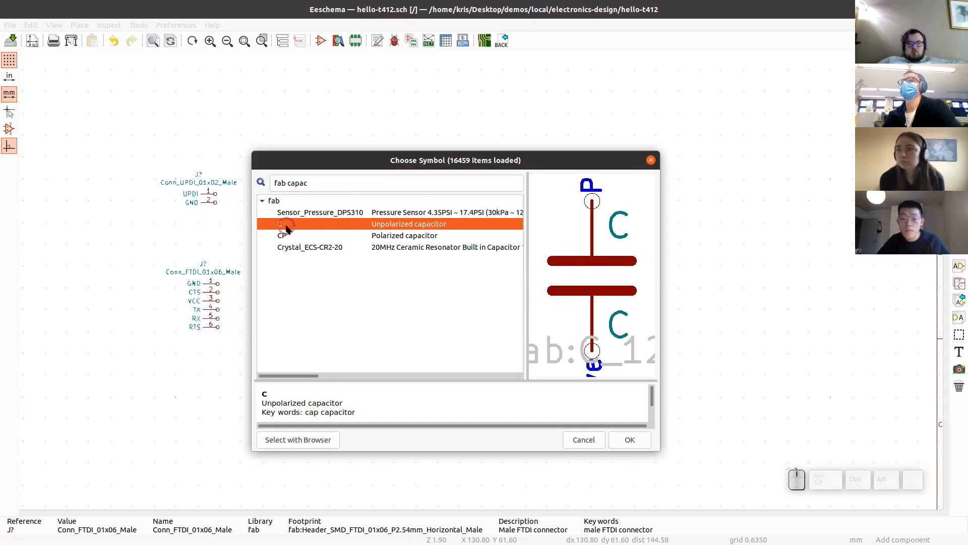
left_click(419, 237)
left_click(421, 227)
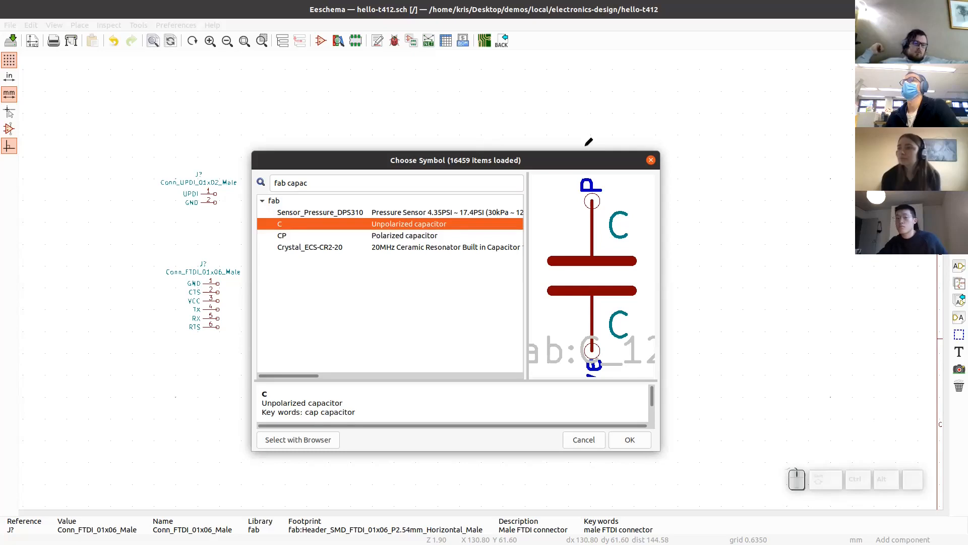
left_click(411, 235)
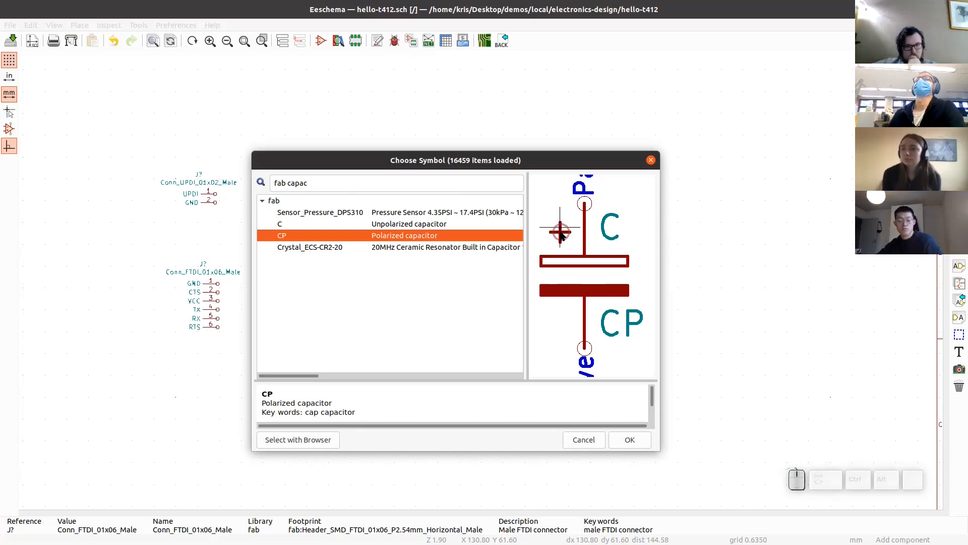
left_click(454, 224)
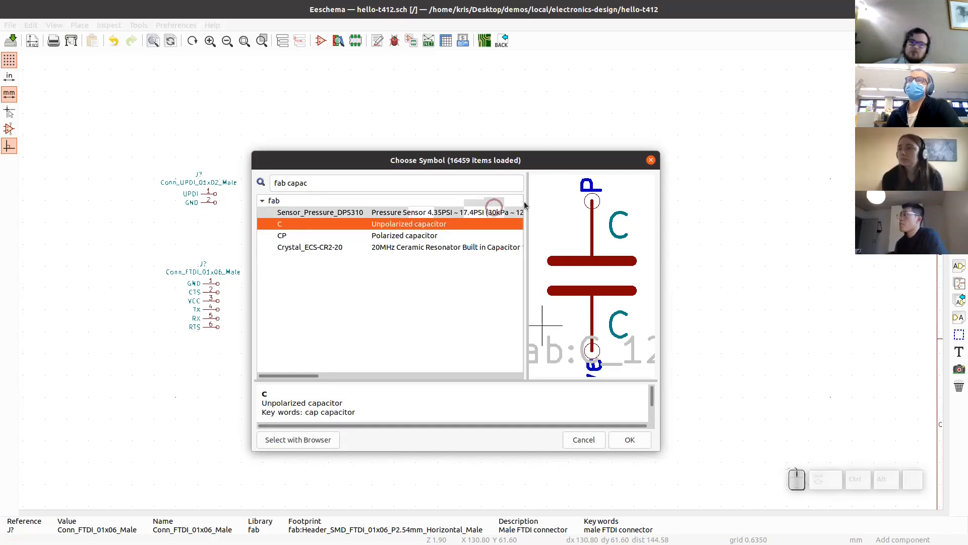
left_click(629, 440)
left_click(372, 190)
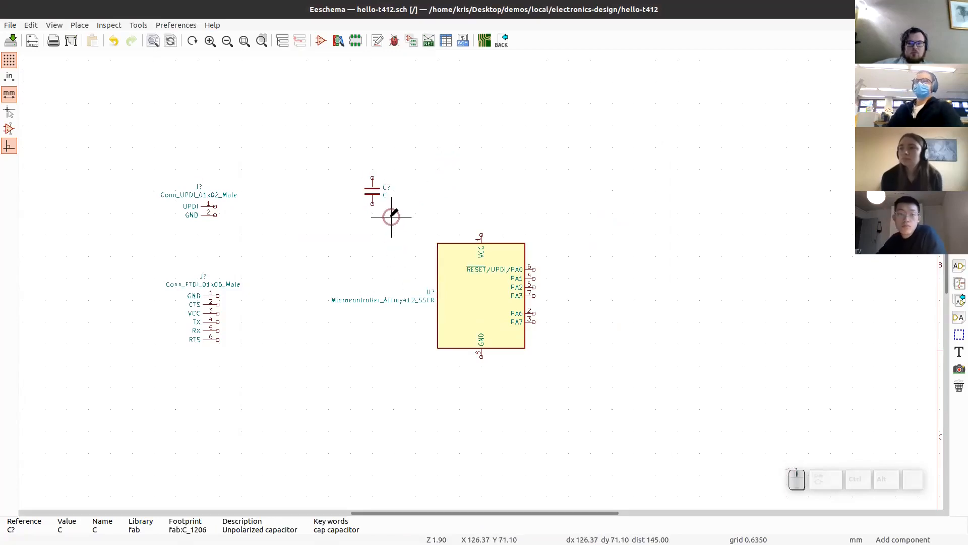
Step: Search the symbols for "fab button" and place BUTTON_B3SN above and right of the ATtiny412
scroll(393, 215, "down", 1)
key("r")
scroll(481, 278, "up", 2)
scroll(481, 281, "down", 1)
middle_click_drag(518, 288, 384, 258)
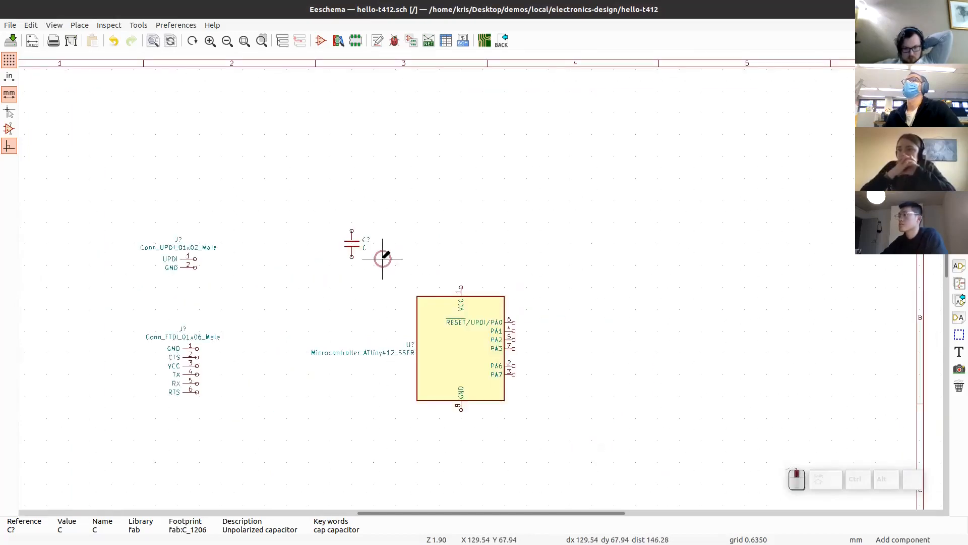
middle_click_drag(552, 323, 316, 234)
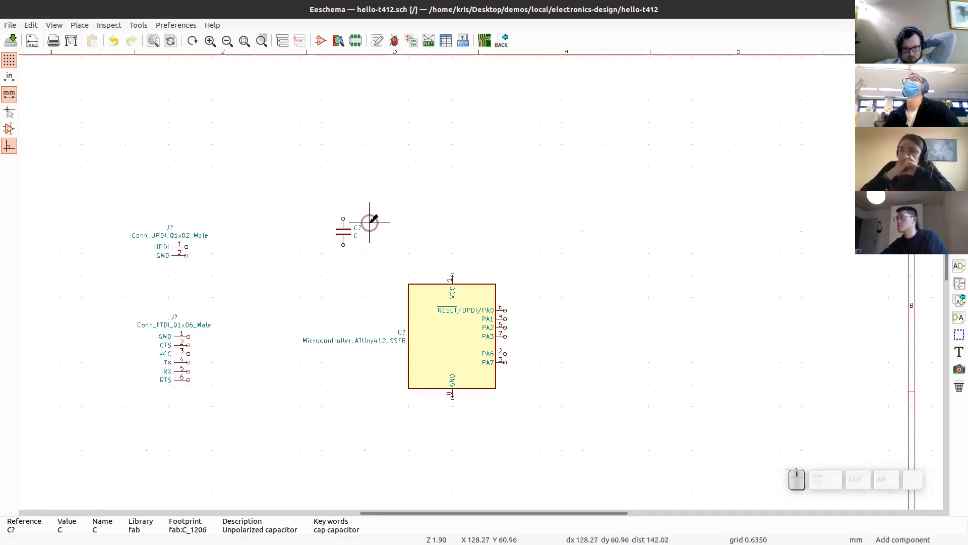
left_click(433, 239)
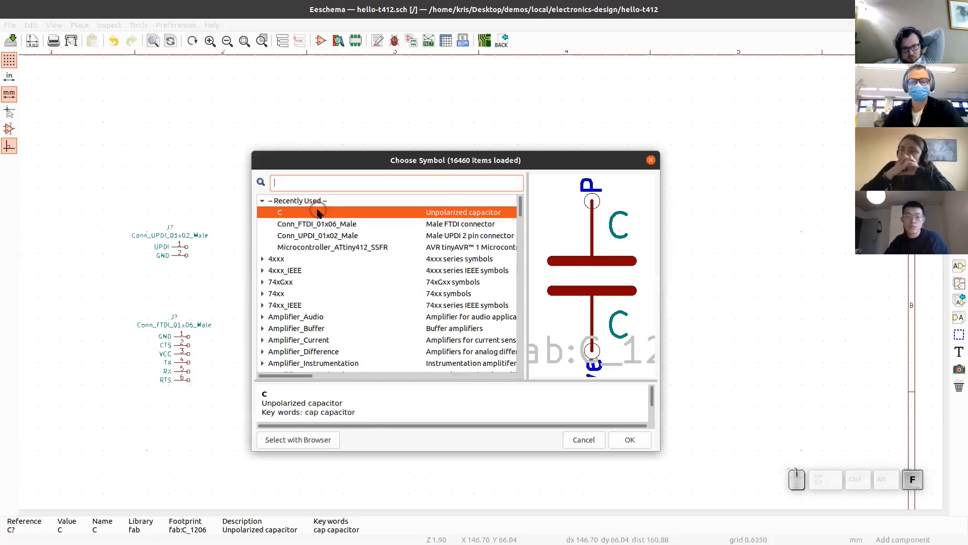
type("fab button")
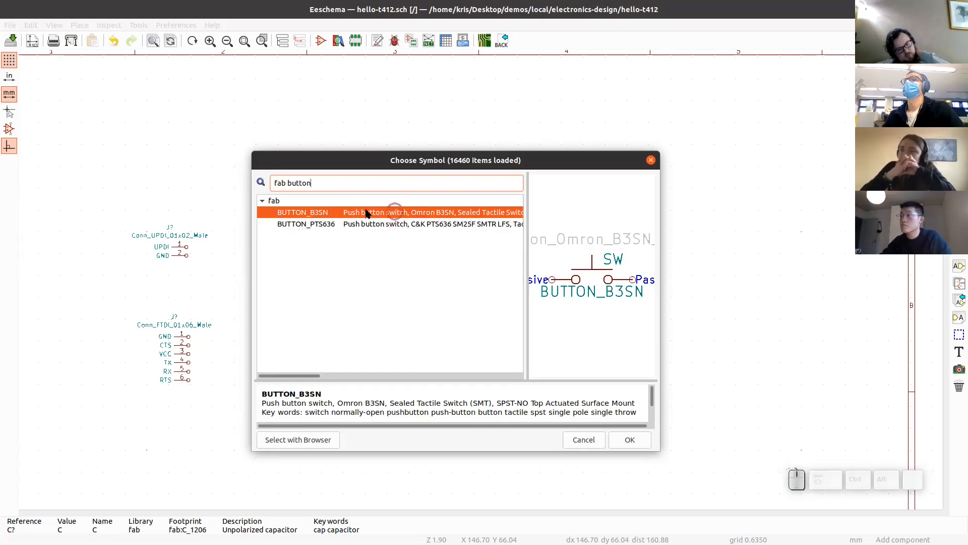
left_click(331, 228)
left_click(334, 213)
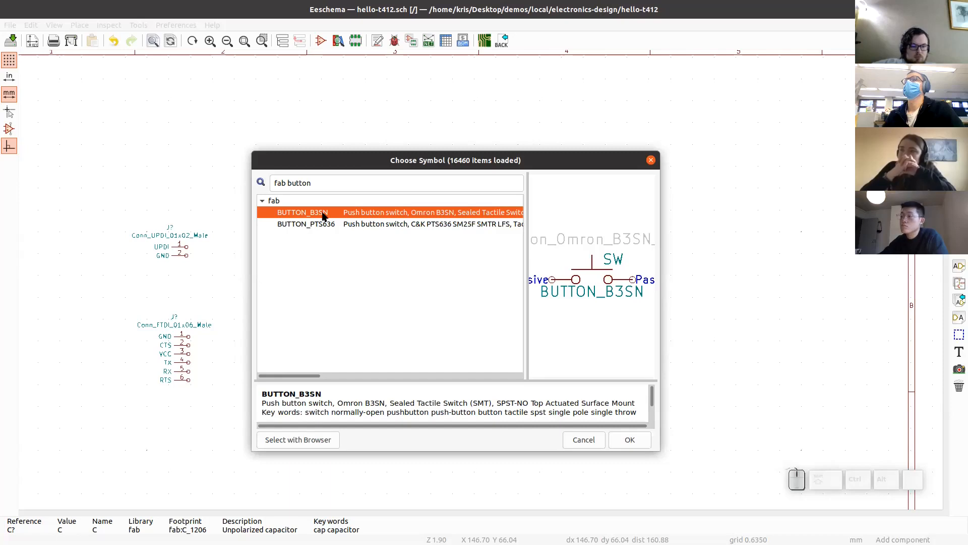
double_click(356, 213)
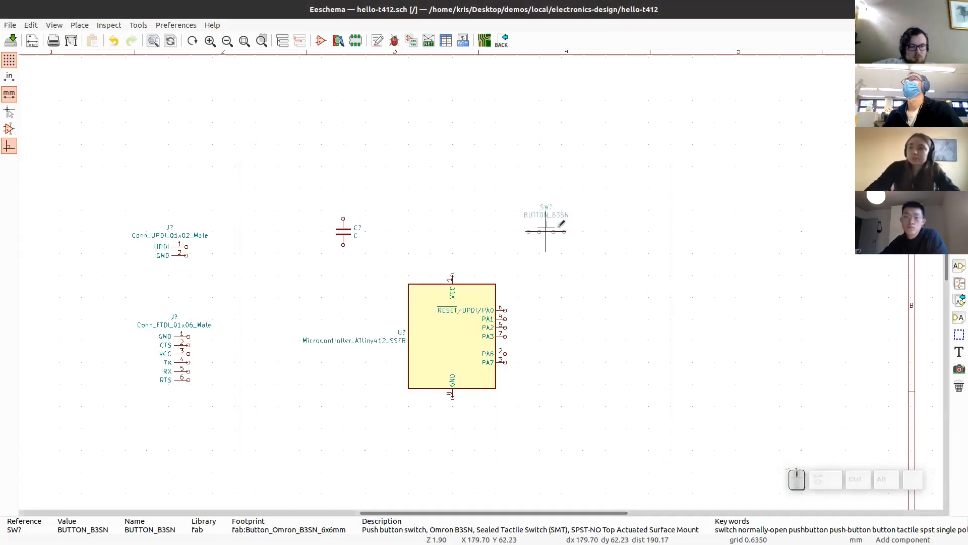
left_click(598, 220)
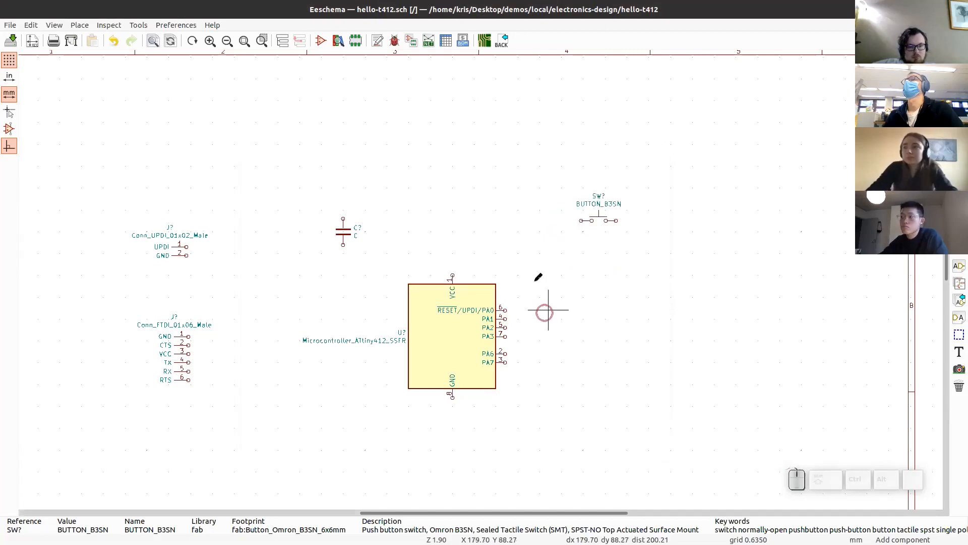
Step: Search the symbols for "fab led" and place the LED symbol to the lower right of the button
left_click(477, 220)
type("fab led")
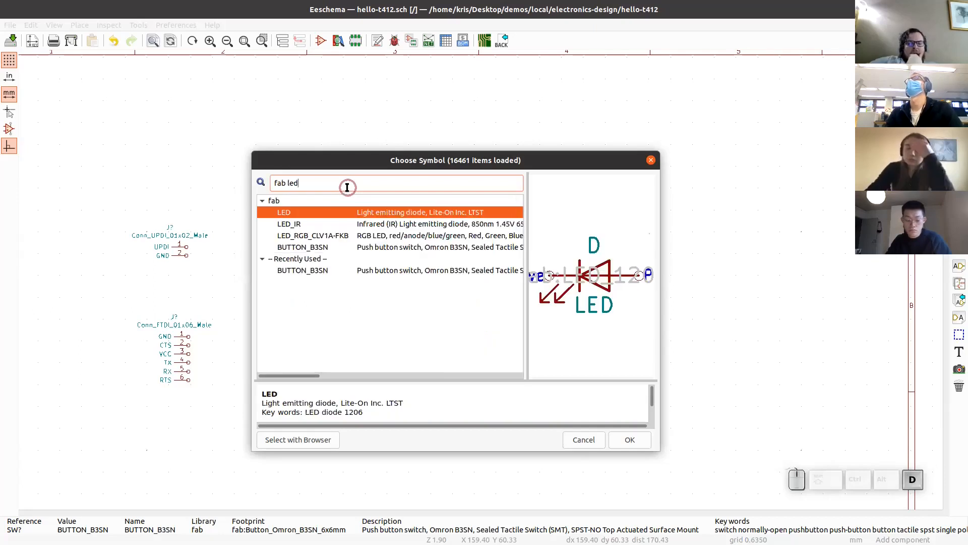
key("Return")
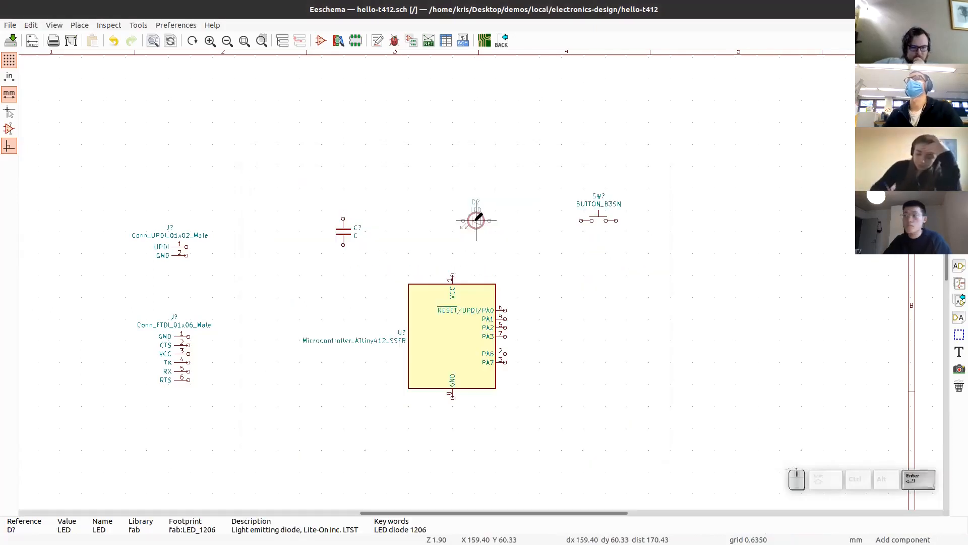
left_click(665, 284)
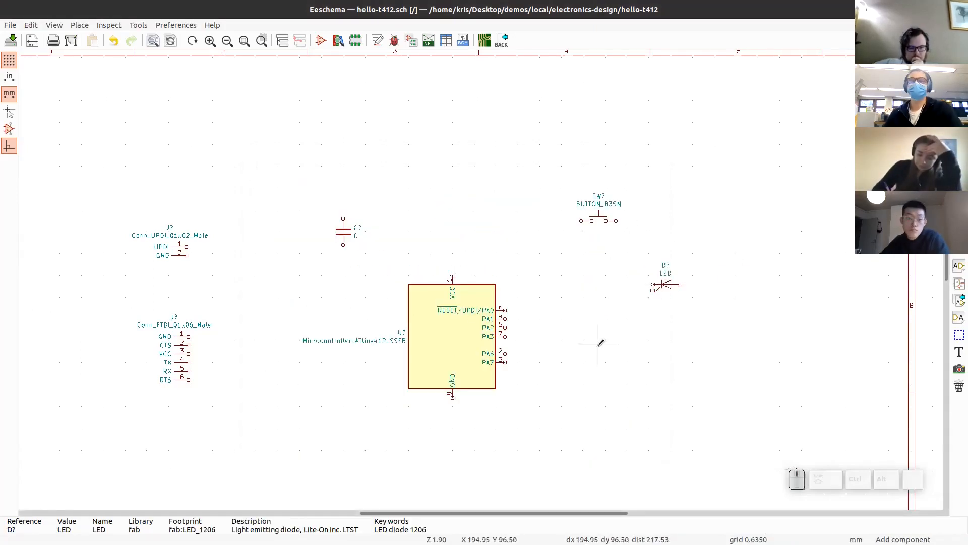
Step: Search the symbols for "fab resi" and place the plain resistor R below the LED
type("a")
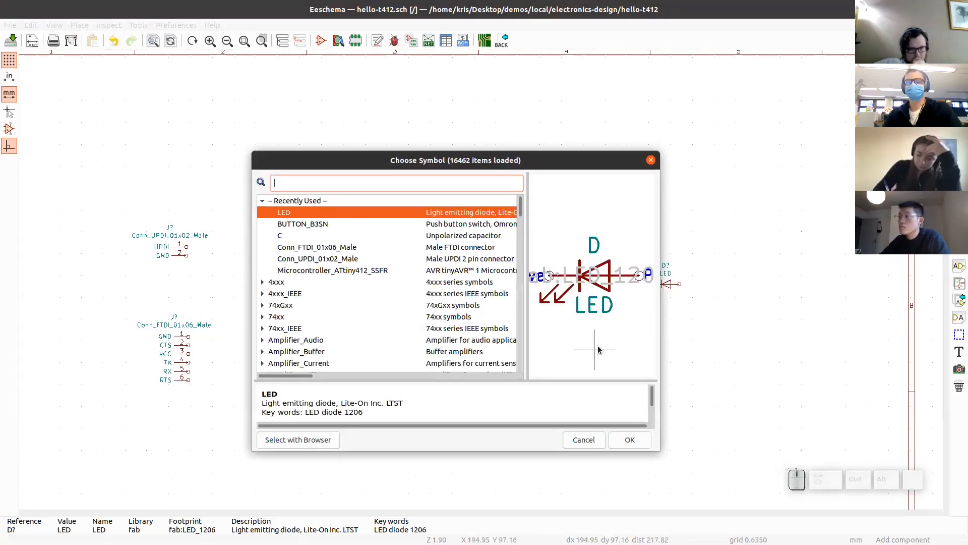
type("fab")
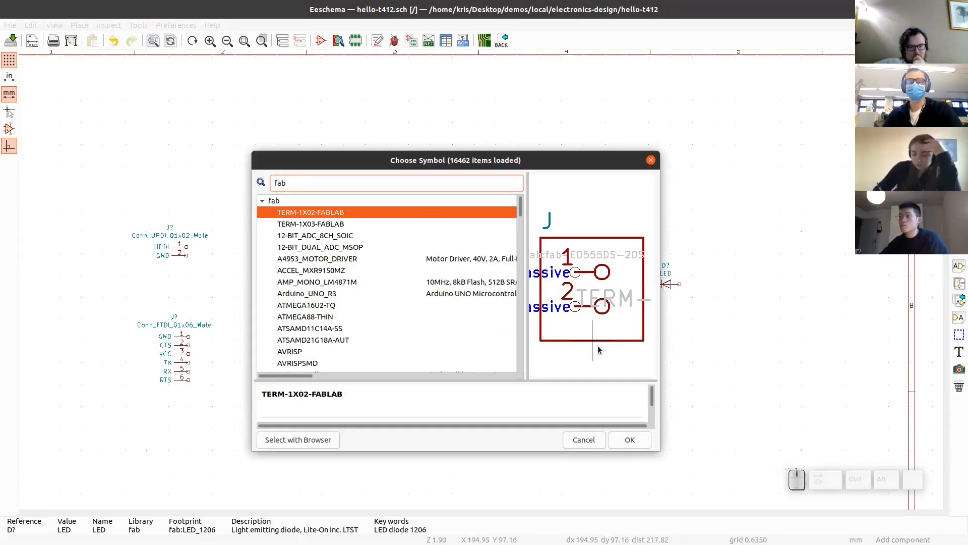
type(" resi")
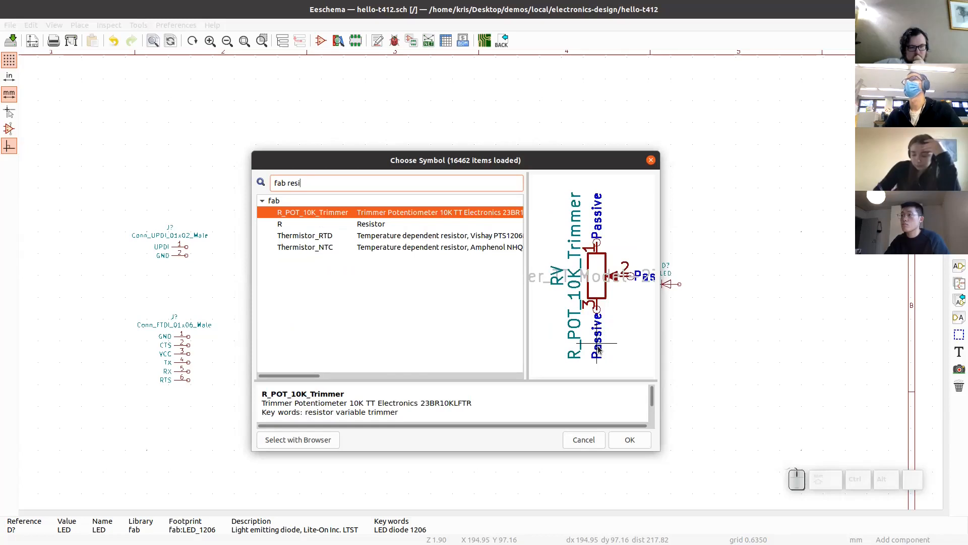
key("Down")
key("Return")
left_click(633, 363)
Step: Leave symbol placement and switch to the browser to check the connections on the hello.t412.echo board image
scroll(665, 306, "up", 1)
middle_click(188, 297)
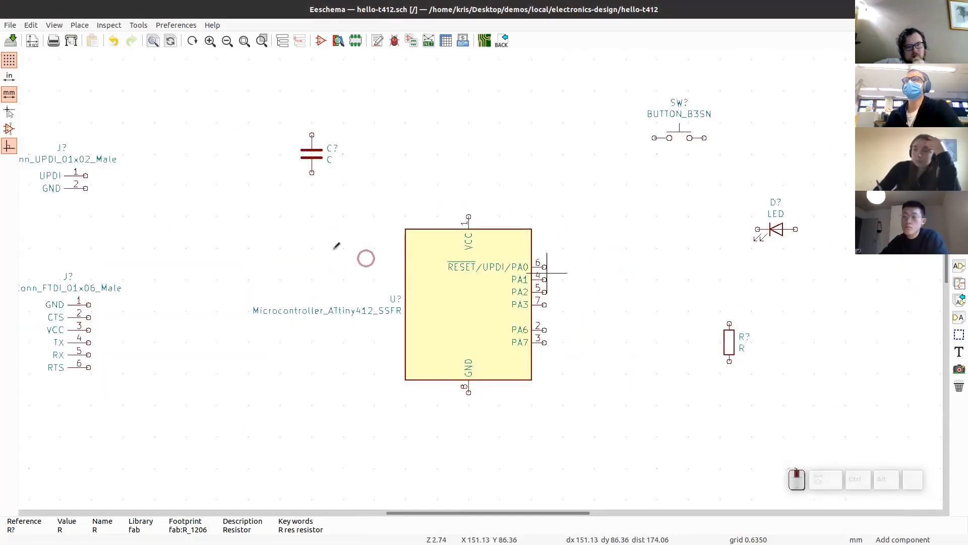
middle_click_drag(333, 249, 445, 252)
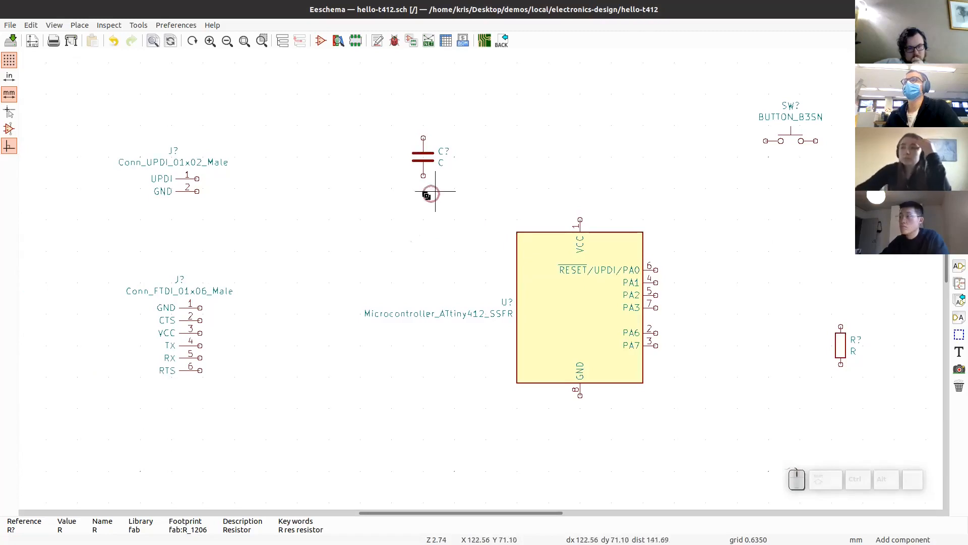
middle_click_drag(426, 195, 417, 196)
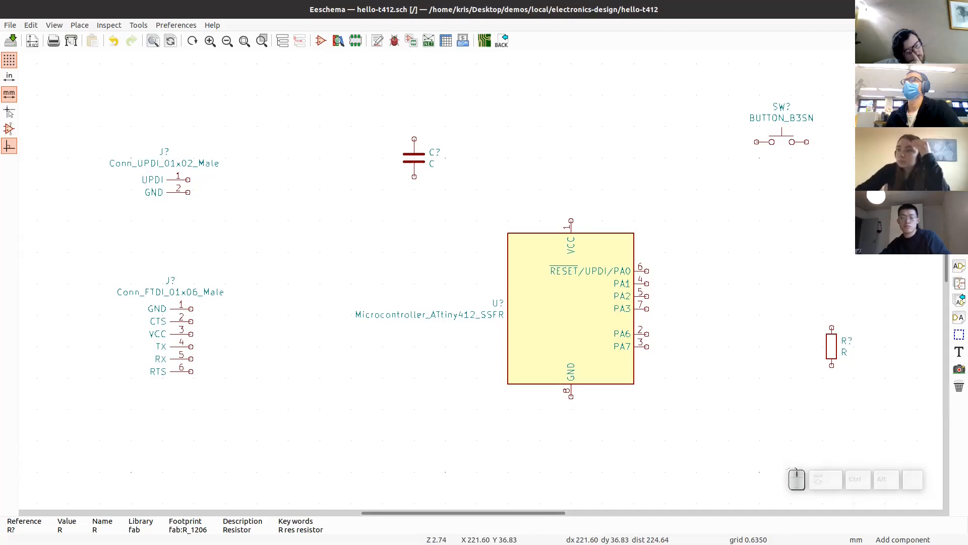
left_click(958, 60)
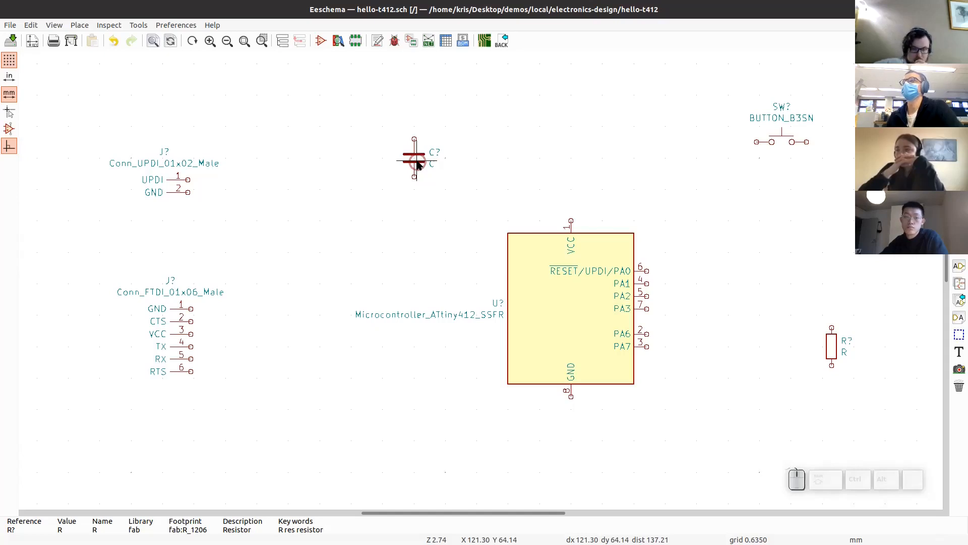
key("alt+Tab")
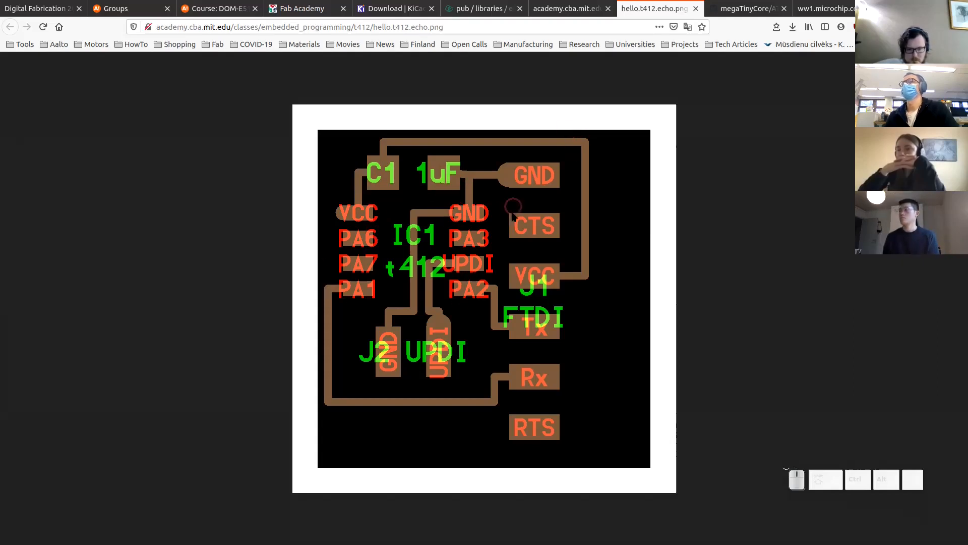
Step: Return to the KiCad schematic and move the capacitor C down beside the ATtiny412, level with its upper edge
key("alt+Tab")
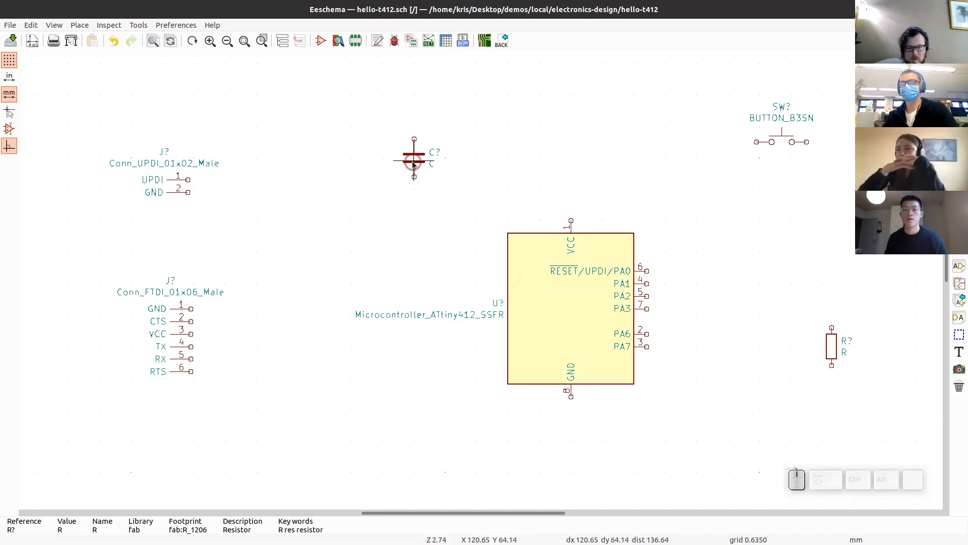
key("m")
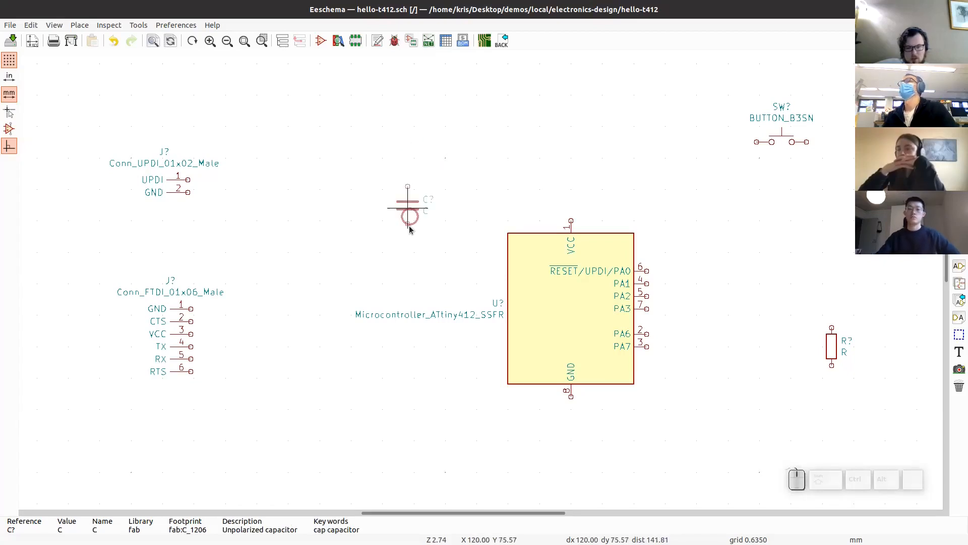
left_click(455, 255)
middle_click_drag(461, 242, 412, 244)
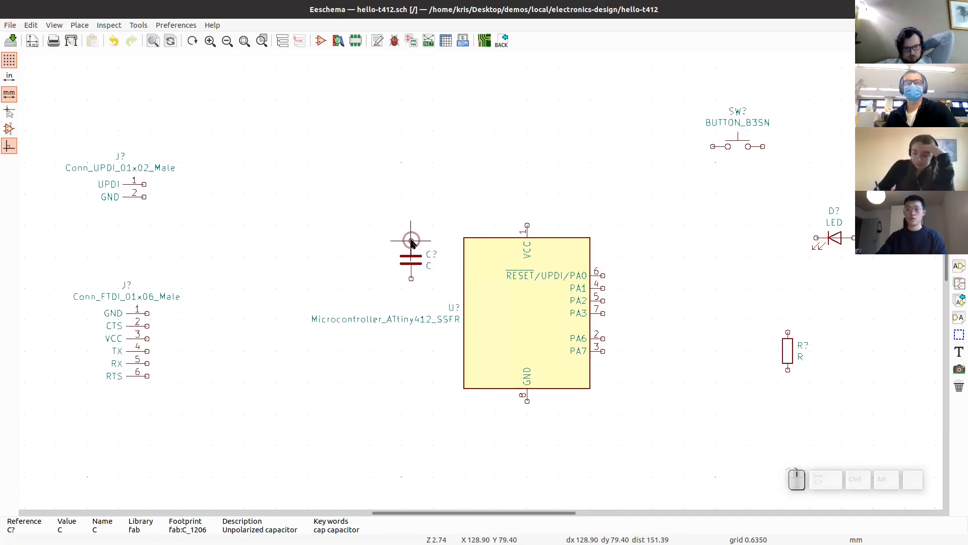
Step: Wire the capacitor's upper pin over the top of the ATtiny412 to its VCC pin
key("w")
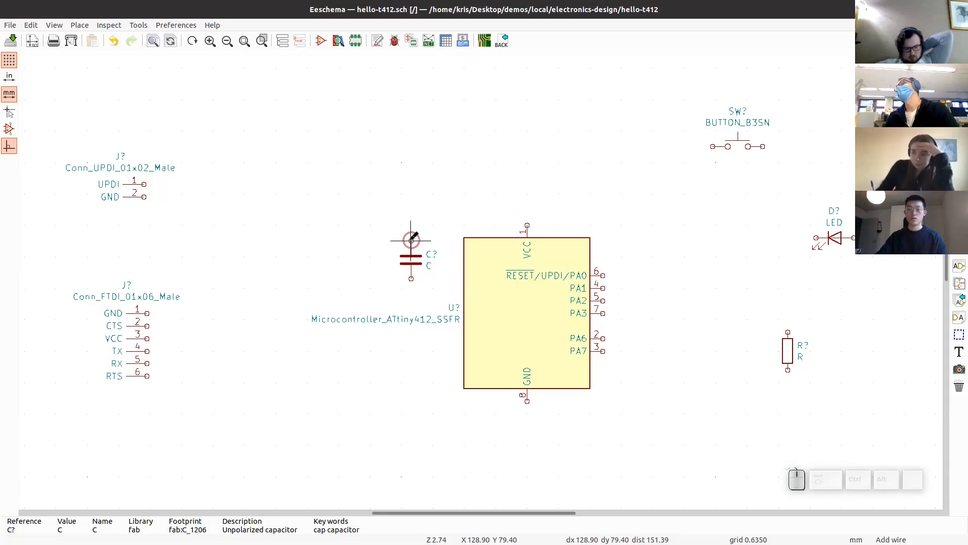
left_click(410, 241)
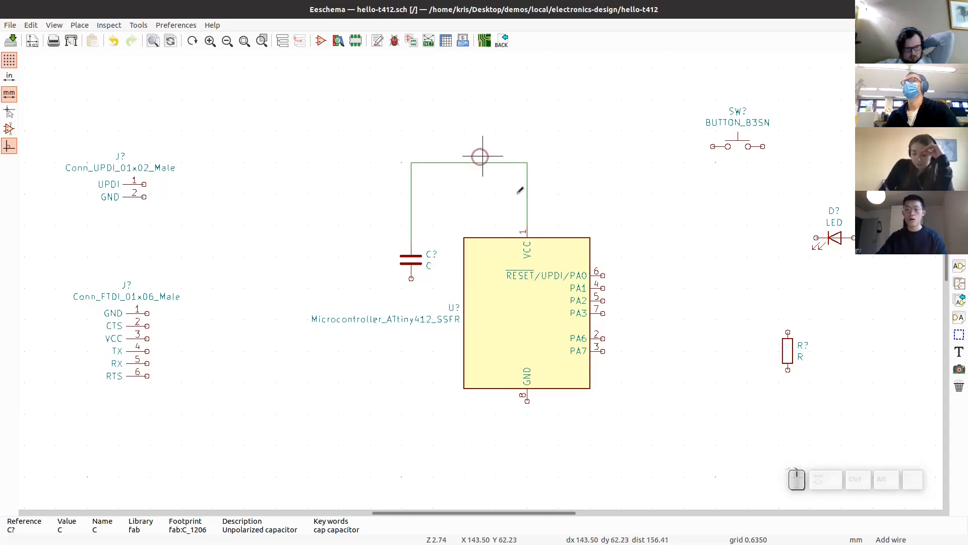
scroll(525, 222, "up", 2)
left_click(502, 332)
scroll(504, 197, "up", 1)
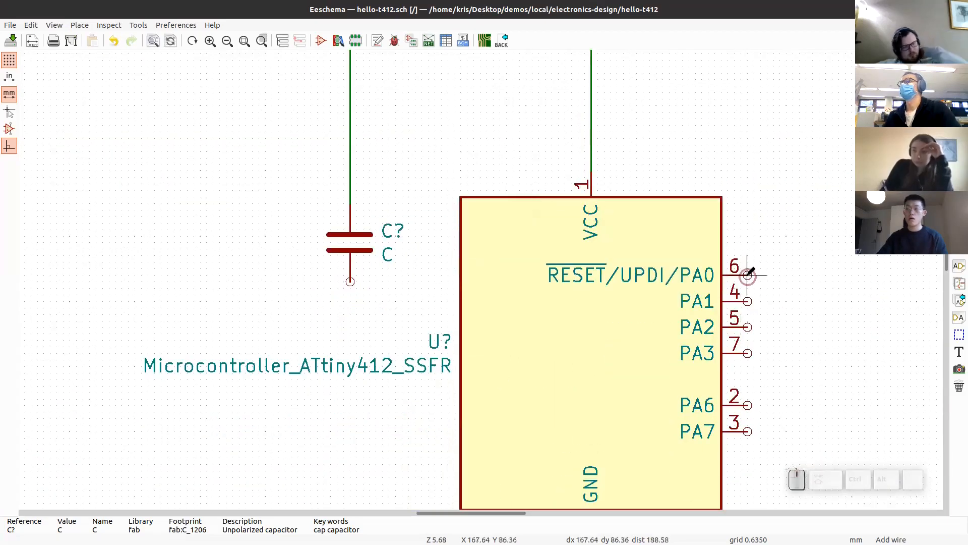
Step: Wire the capacitor's lower pin around below the ATtiny412 to its GND pin
scroll(518, 344, "down", 3)
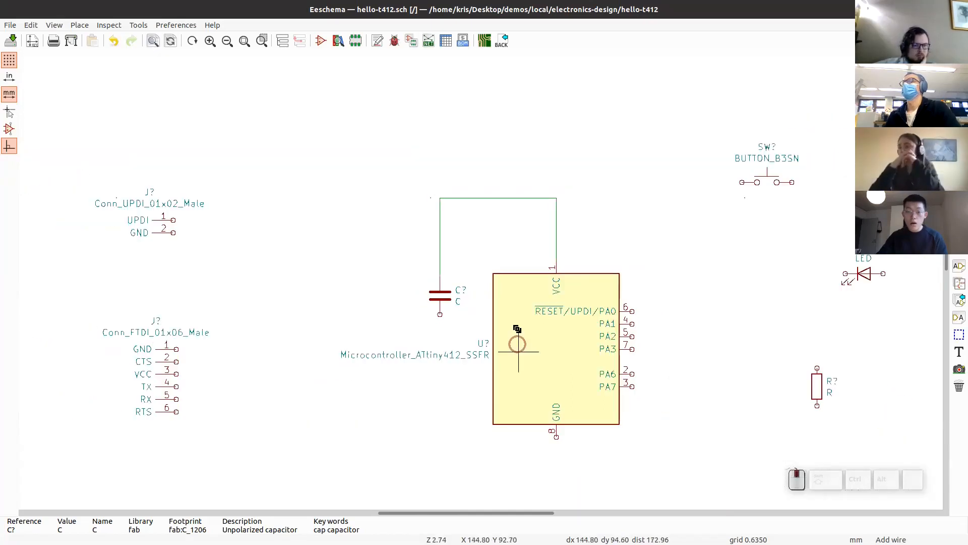
scroll(446, 282, "up", 2)
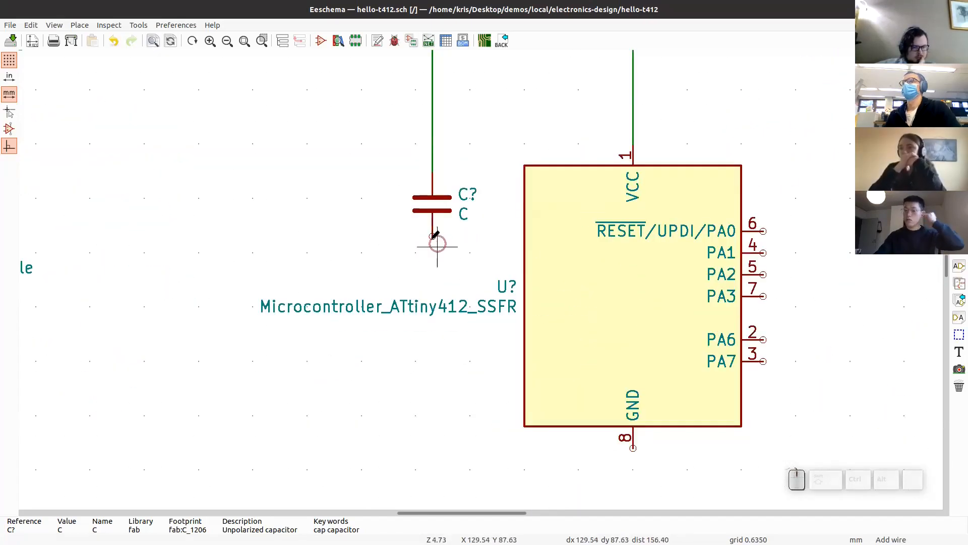
left_click(432, 237)
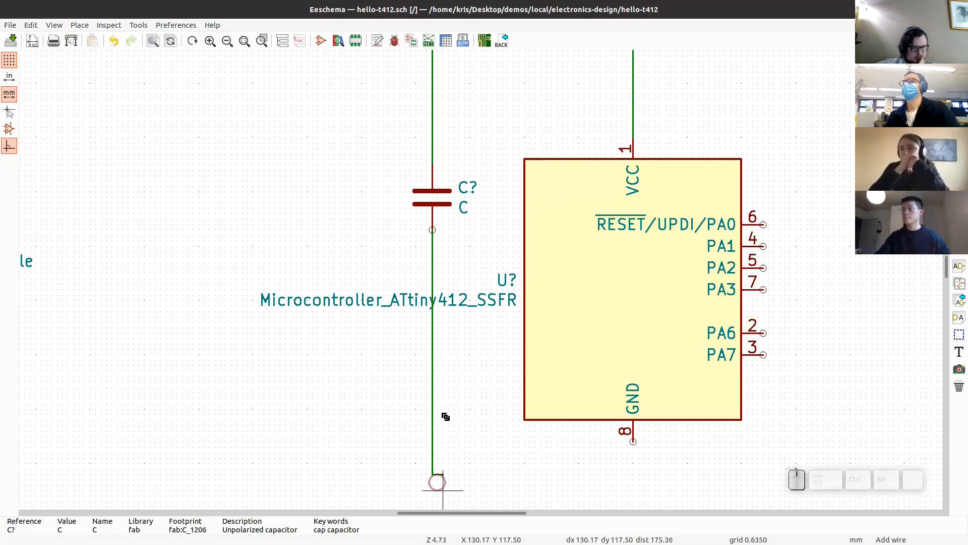
left_click(432, 404)
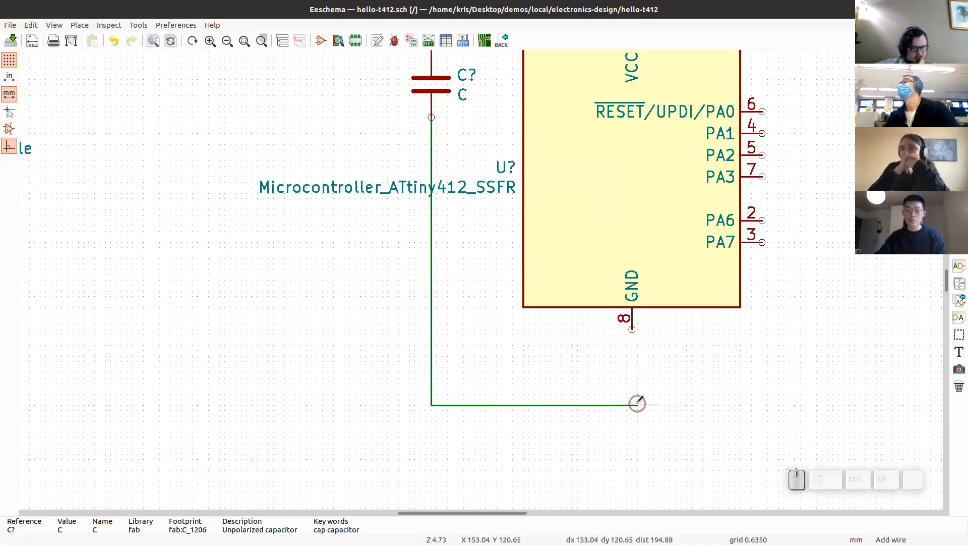
left_click(631, 403)
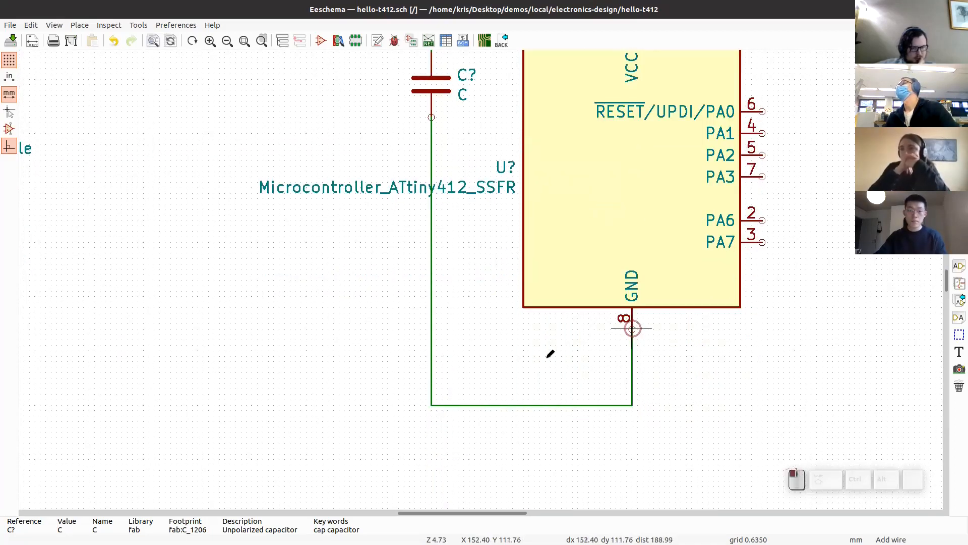
Step: Draw short, open-ended horizontal wires of equal length from the GND and VCC pins of the FTDI connector
scroll(484, 275, "down", 4)
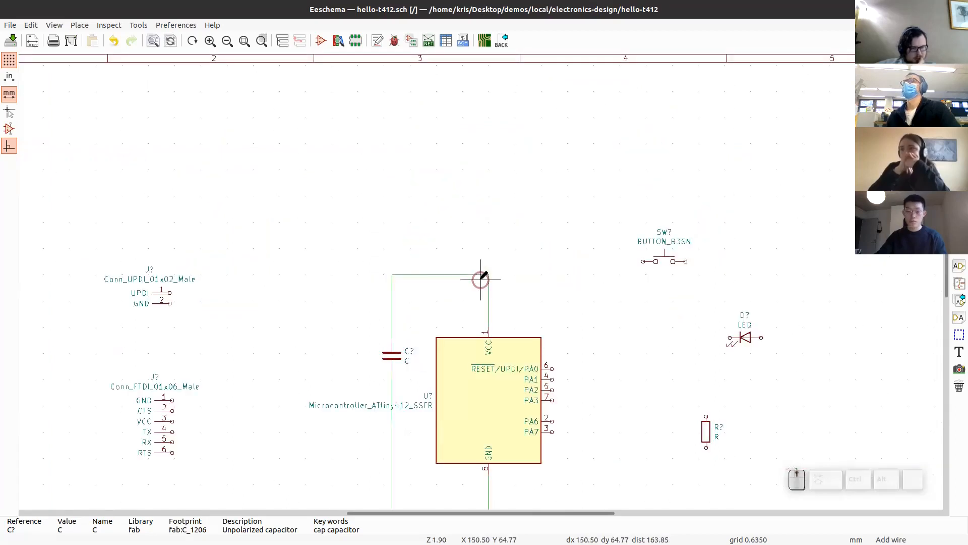
scroll(450, 341, "up", 2)
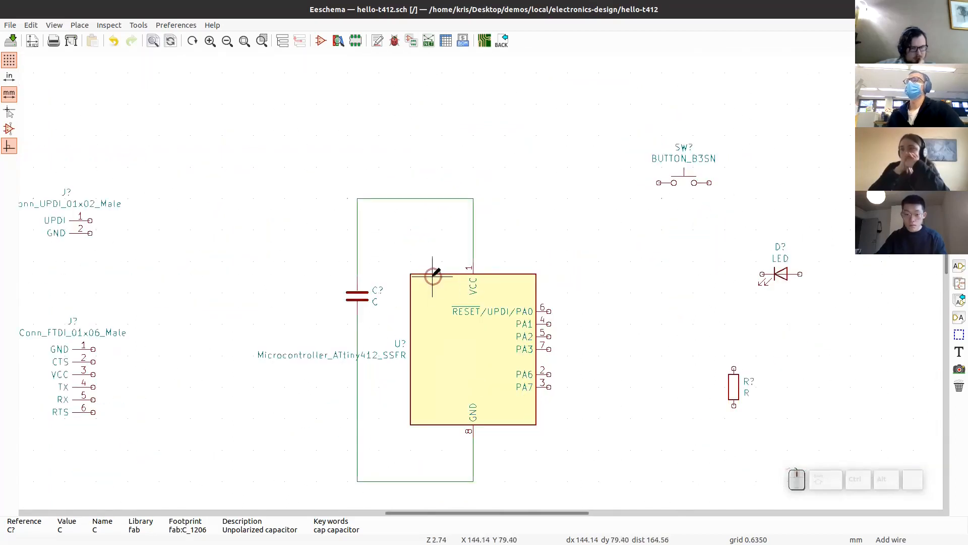
scroll(373, 303, "up", 1)
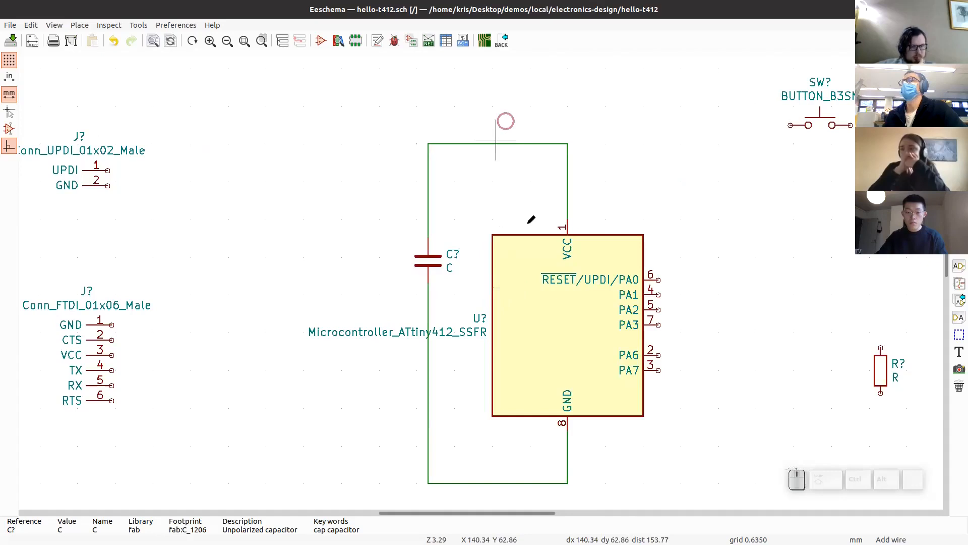
scroll(534, 223, "down", 1)
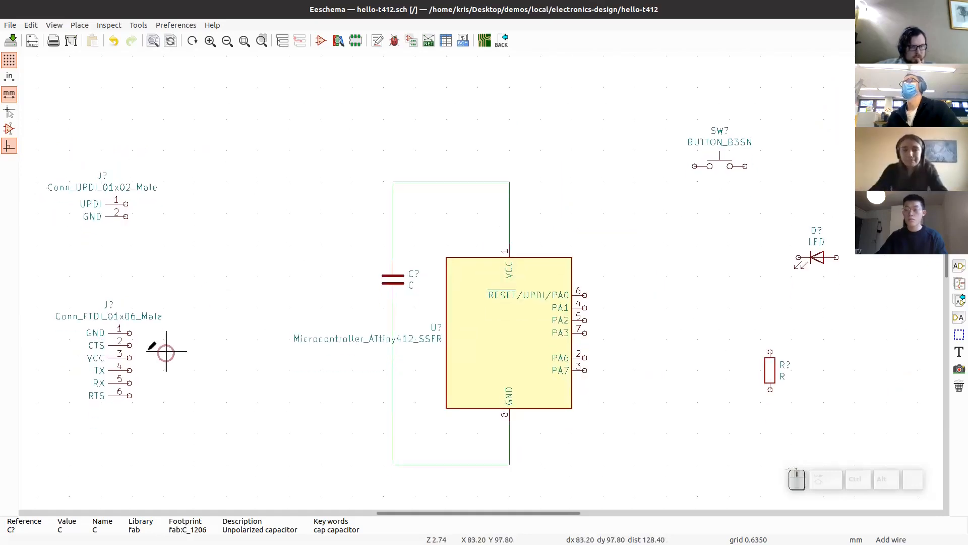
key("F4")
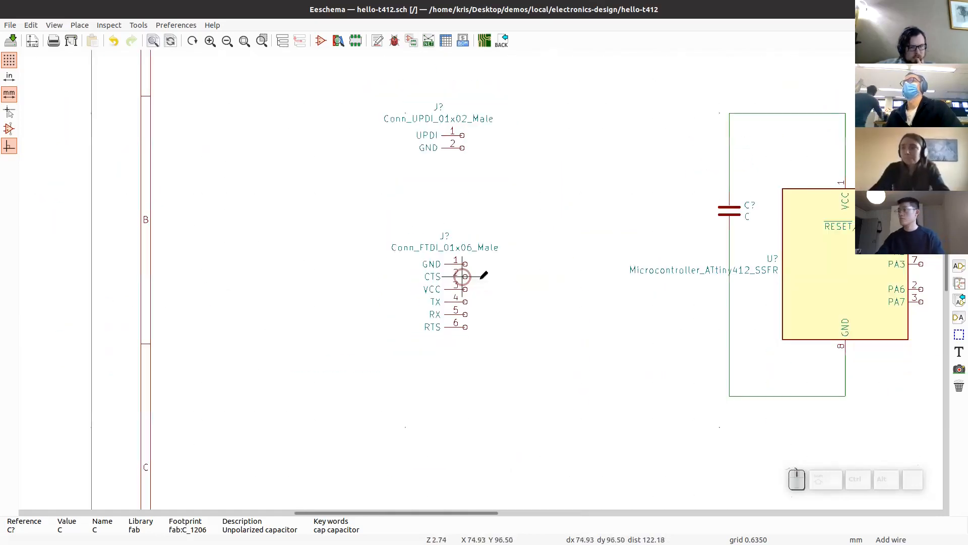
scroll(479, 280, "up", 5)
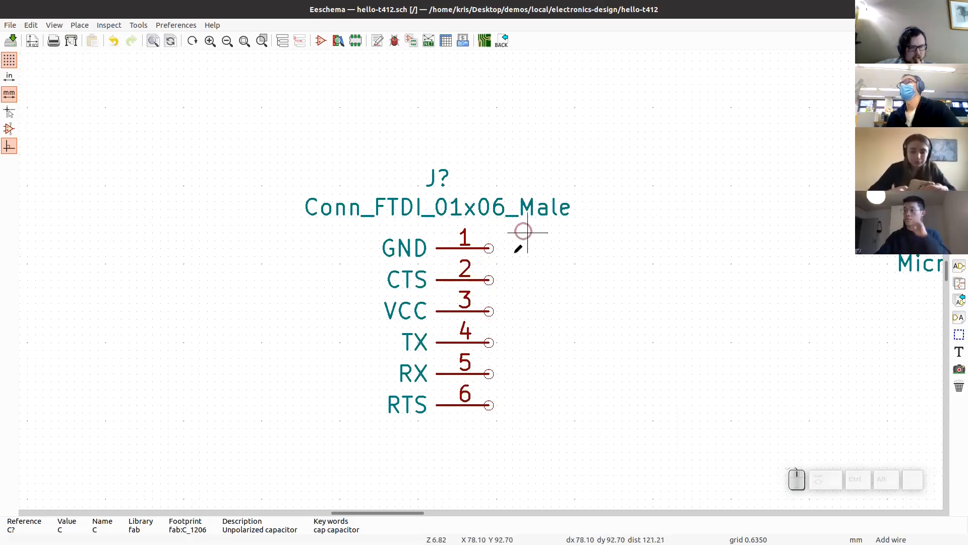
left_click(489, 248)
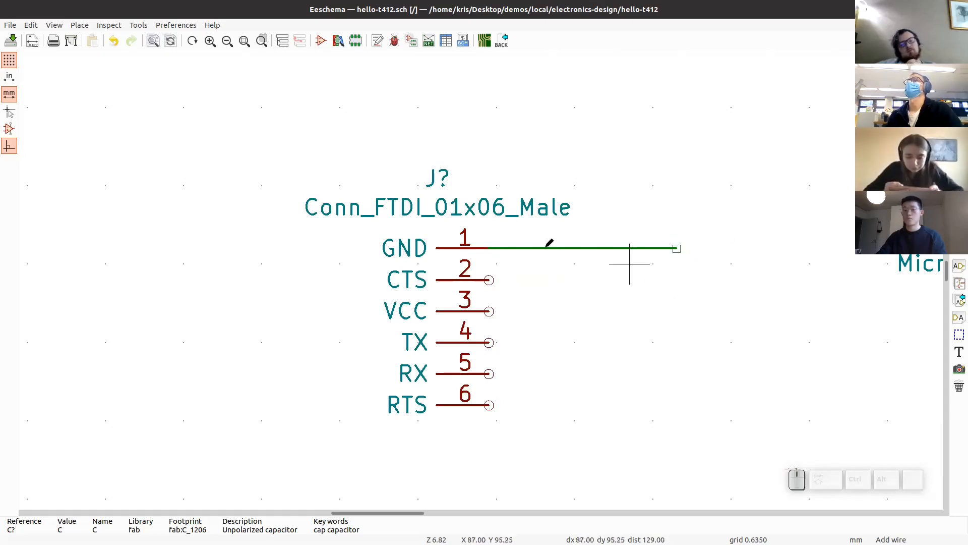
left_click(488, 311)
double_click(677, 310)
Step: Examine the open ends of the FTDI connector's GND and VCC wires in relation to the ATtiny412 and its capacitor
scroll(480, 275, "down", 4)
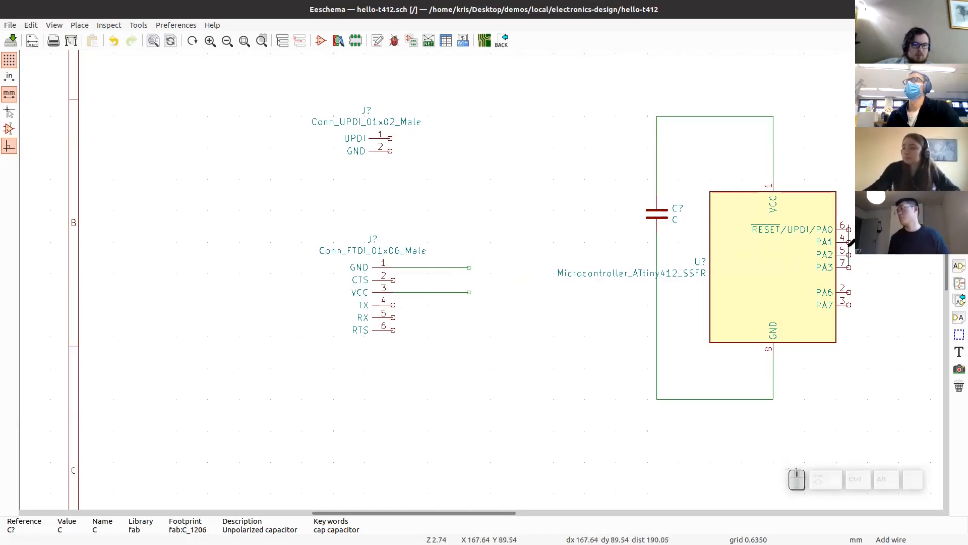
scroll(848, 231, "down", 1)
scroll(320, 287, "up", 2)
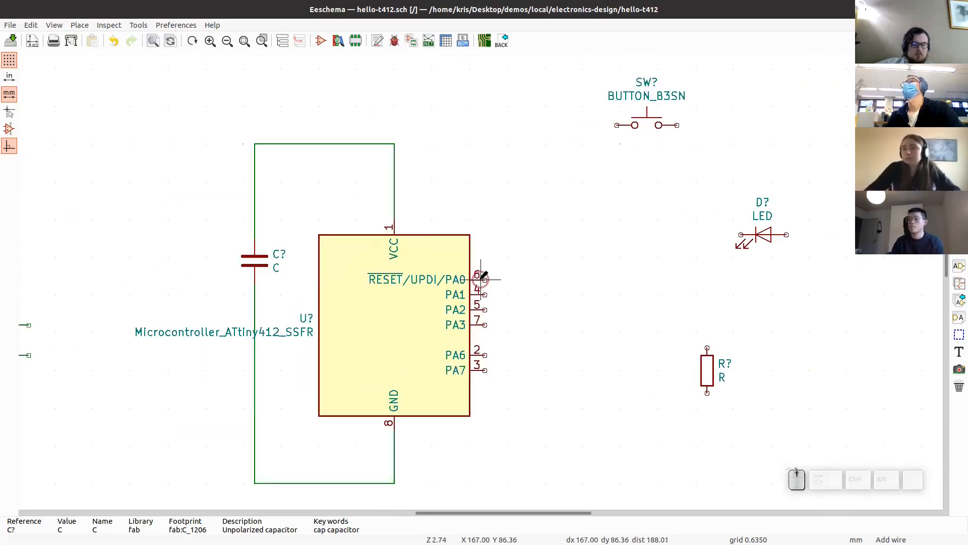
scroll(331, 329, "down", 1)
scroll(564, 232, "up", 3)
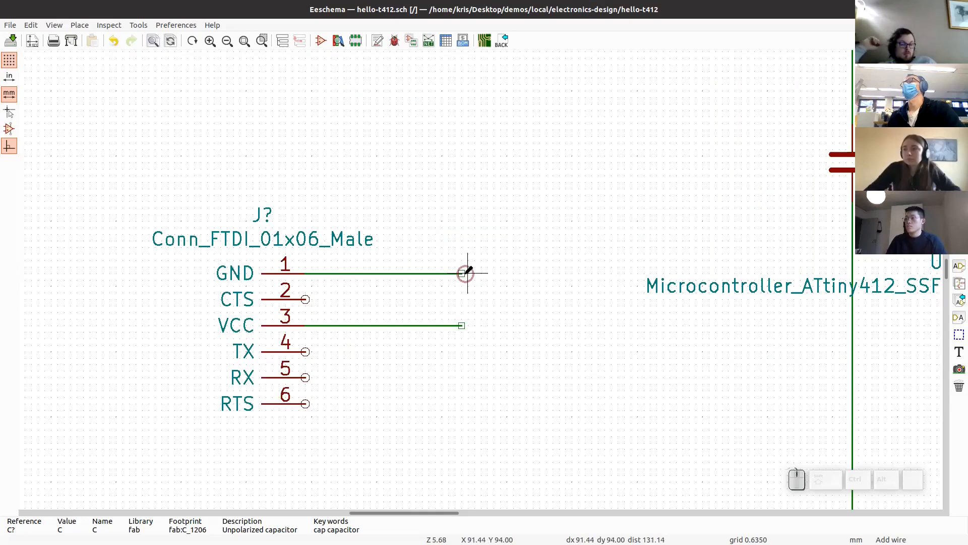
scroll(479, 278, "down", 4)
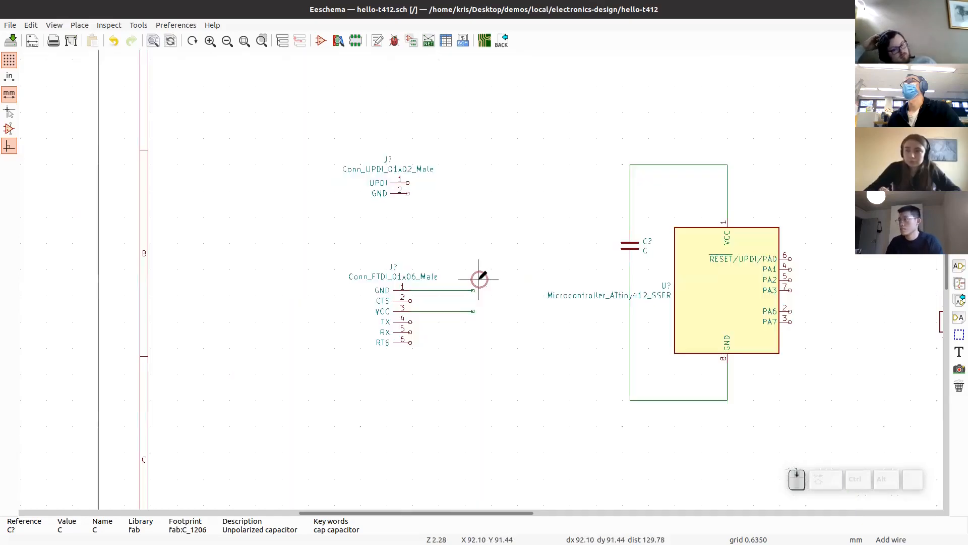
middle_click_drag(527, 277, 474, 274)
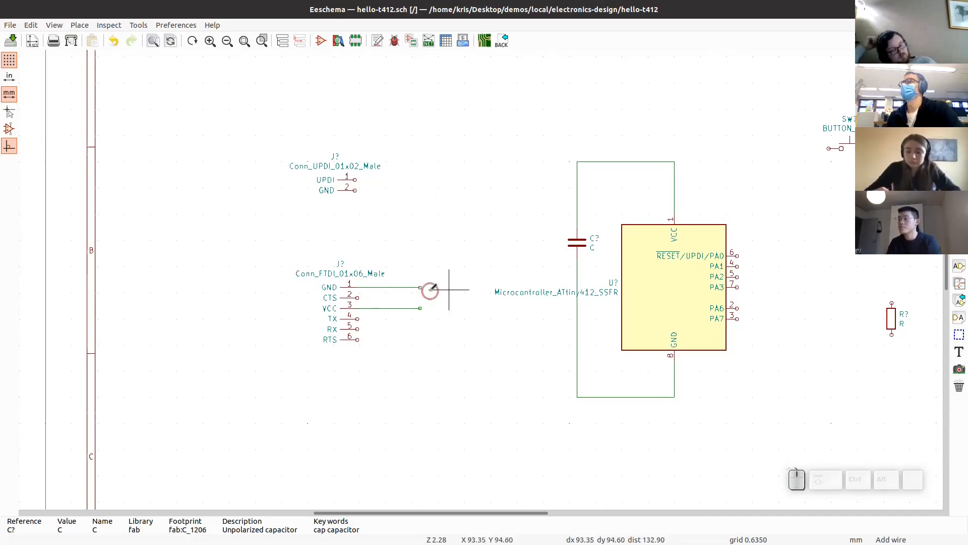
scroll(482, 278, "up", 1)
scroll(482, 276, "up", 1)
scroll(482, 276, "down", 3)
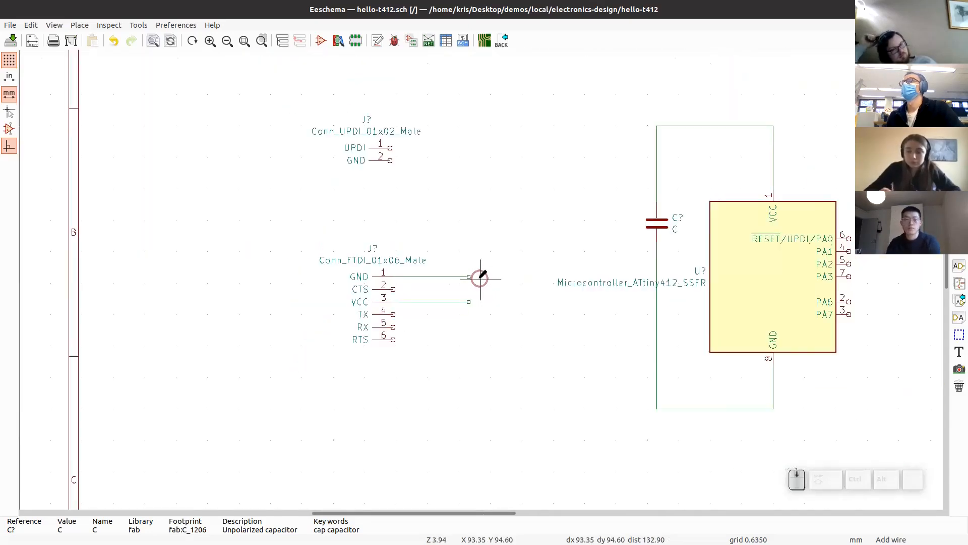
middle_click_drag(493, 270, 438, 274)
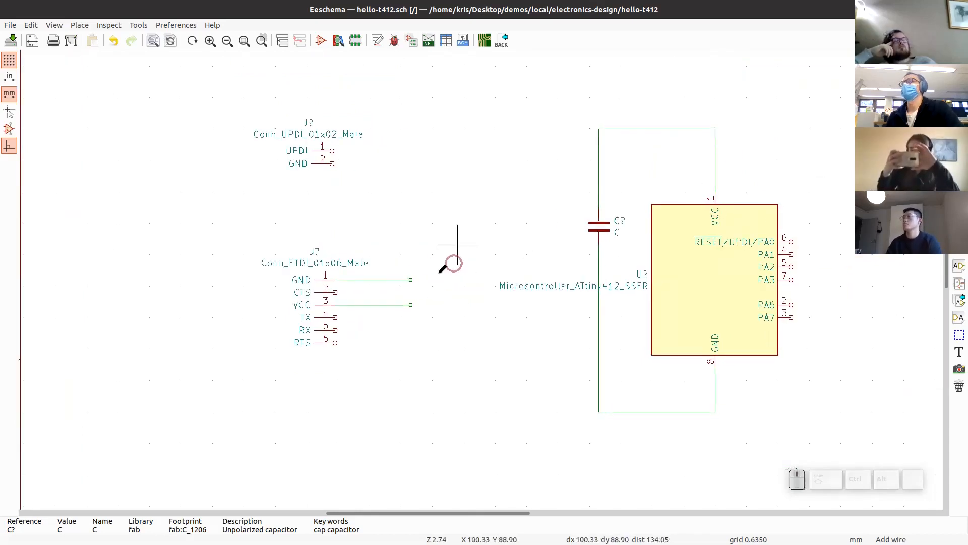
Step: Place a net label GND with left orientation on the open end of the FTDI connector's GND wire
scroll(481, 276, "up", 2)
scroll(480, 280, "up", 1)
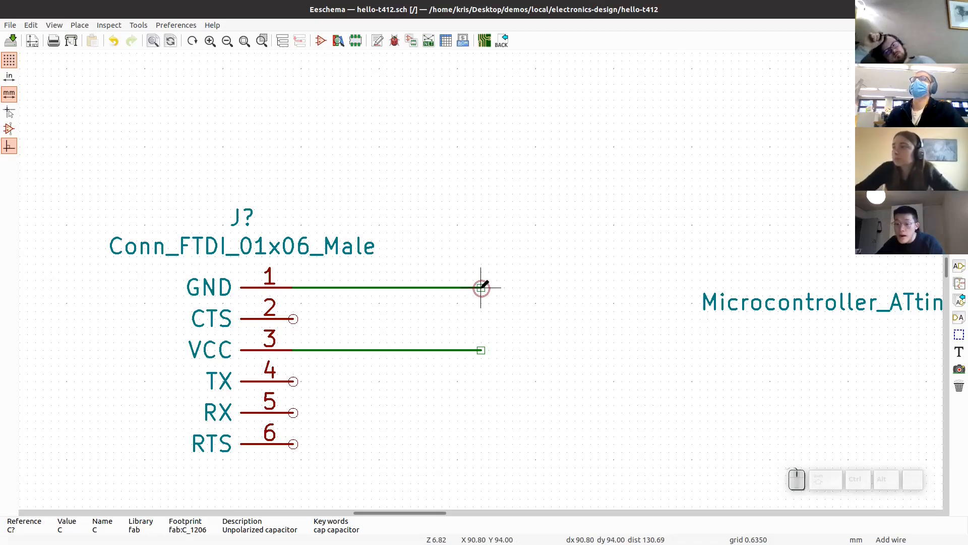
key("l")
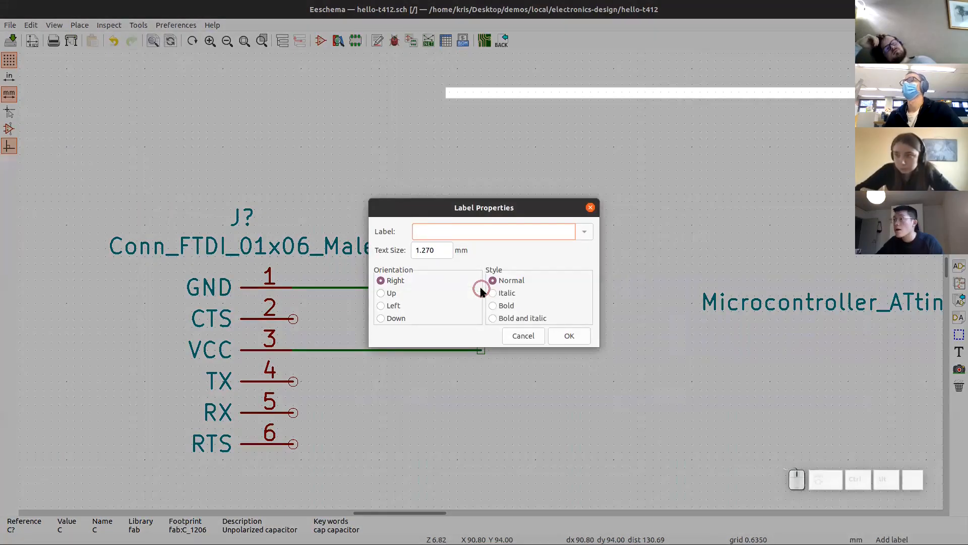
left_click(382, 306)
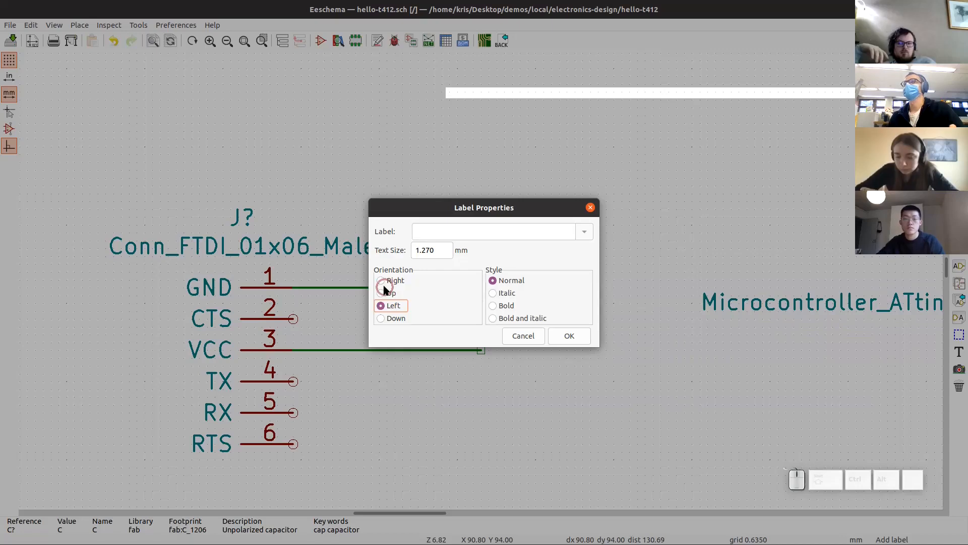
left_click(440, 235)
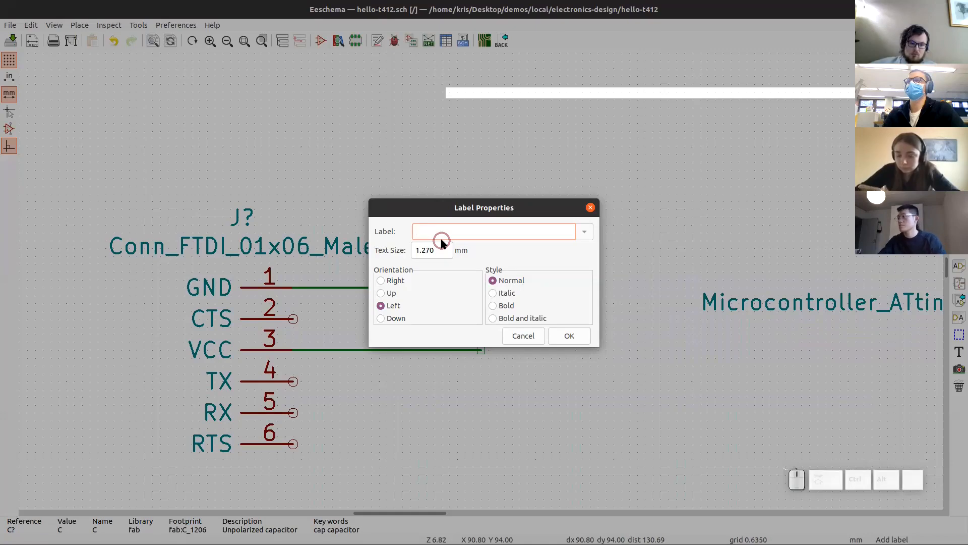
type("GND")
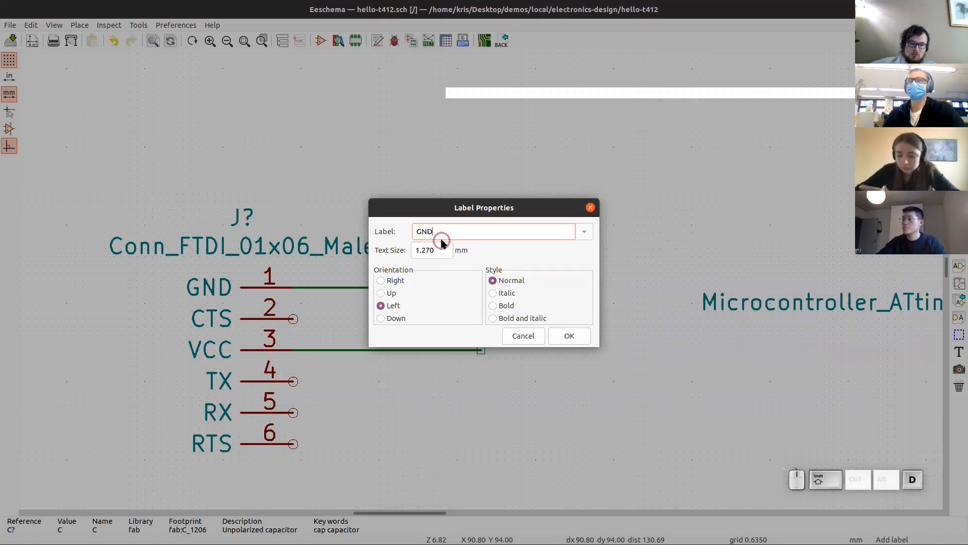
key("Return")
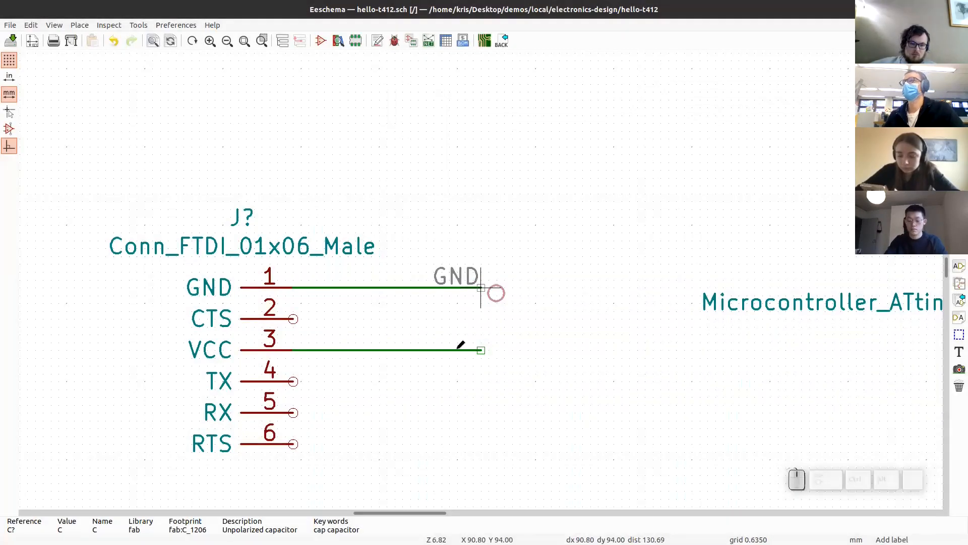
left_click(480, 287)
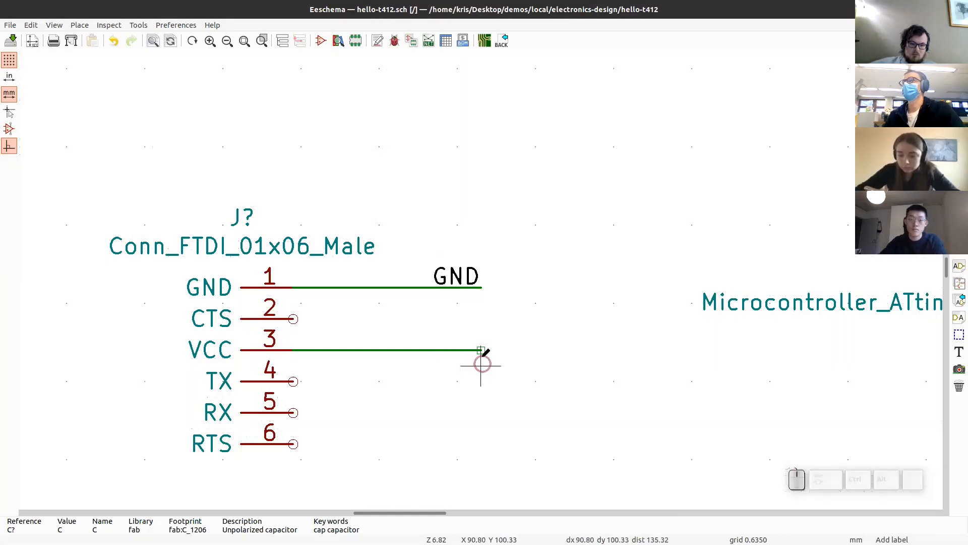
Step: Place a net label VCC on the open end of the FTDI connector's VCC wire
type("l")
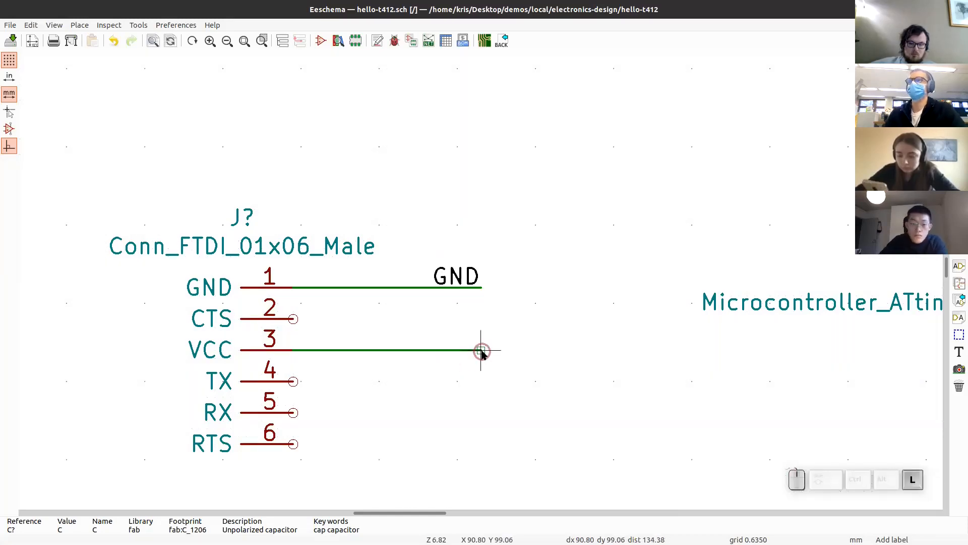
type("VS")
key("BackSpace")
type("CC")
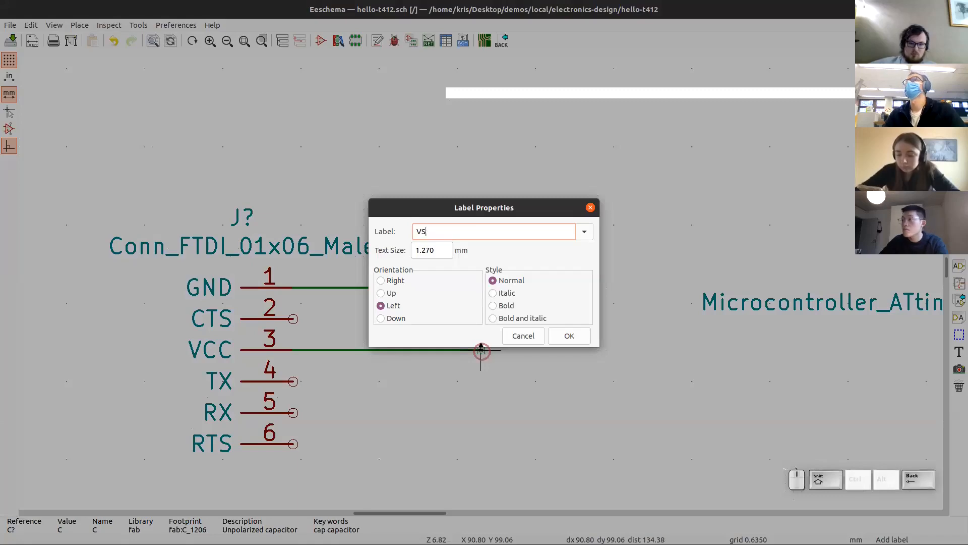
key("Return")
left_click(480, 349)
Step: Place a net label VCC with left orientation on the wire corner above the ATtiny412's VCC pin
scroll(420, 348, "down", 2)
scroll(480, 279, "down", 1)
middle_click_drag(616, 275, 305, 287)
middle_click_drag(590, 122, 485, 289)
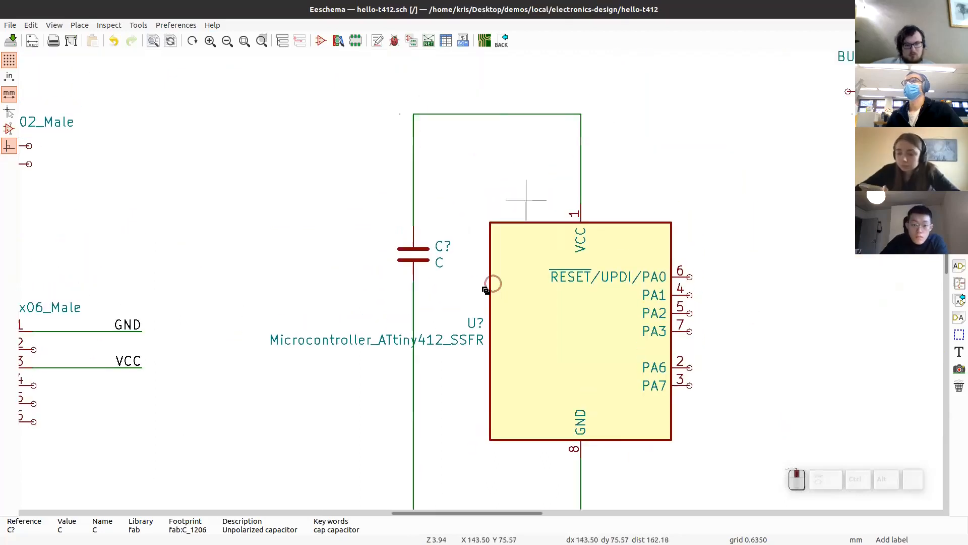
scroll(480, 277, "up", 4)
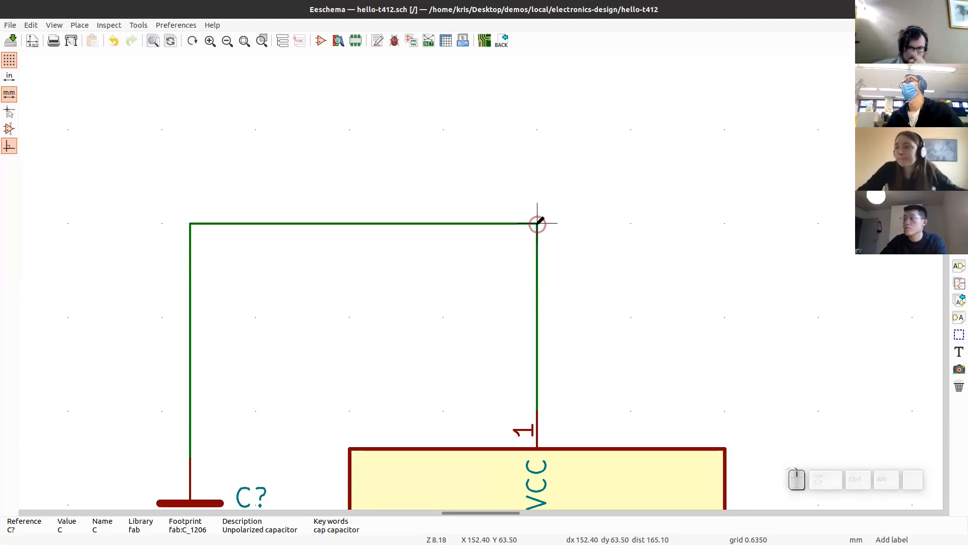
left_click(537, 223)
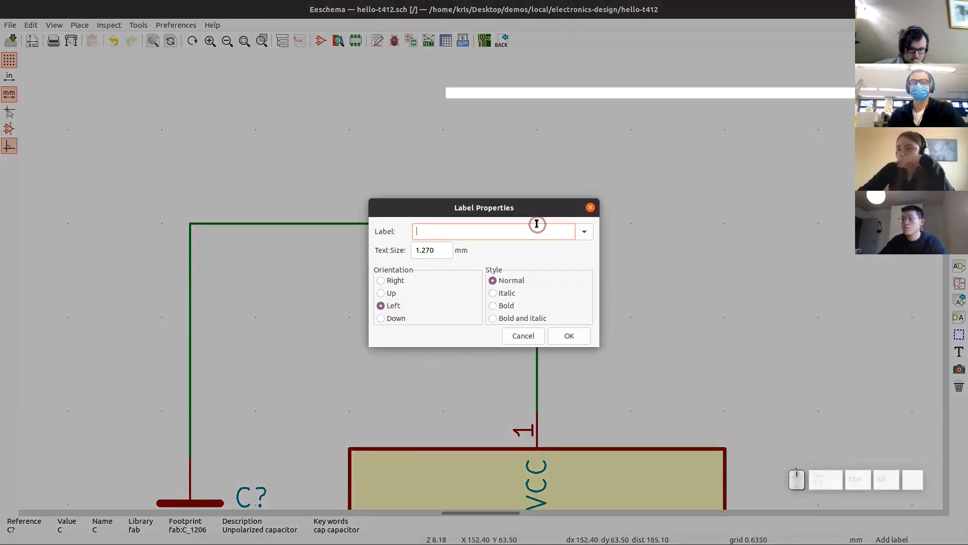
type("VCC")
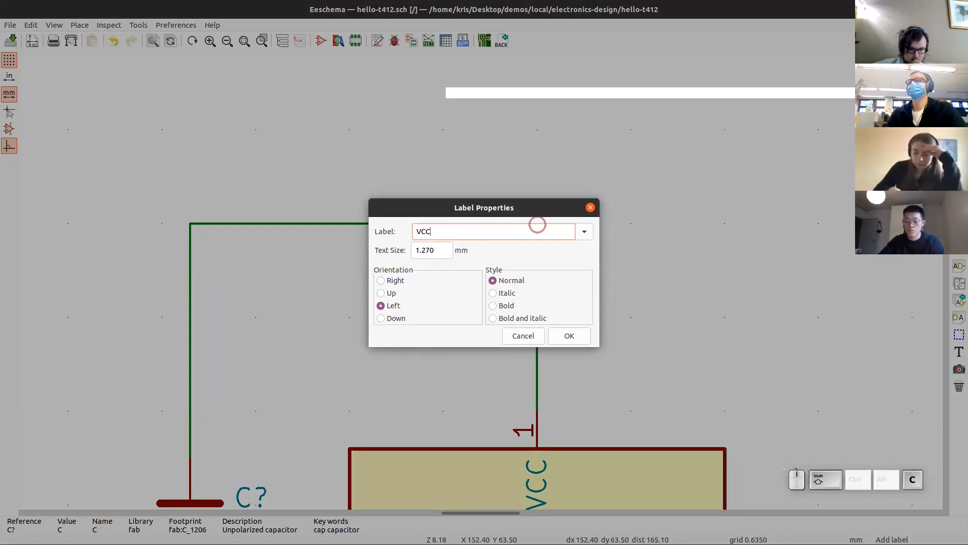
key("Return")
left_click(537, 223)
Step: Place a net label GND with left orientation on the wire corner below the ATtiny412's GND pin
scroll(536, 325, "down", 1)
scroll(498, 330, "down", 1)
scroll(481, 456, "up", 2)
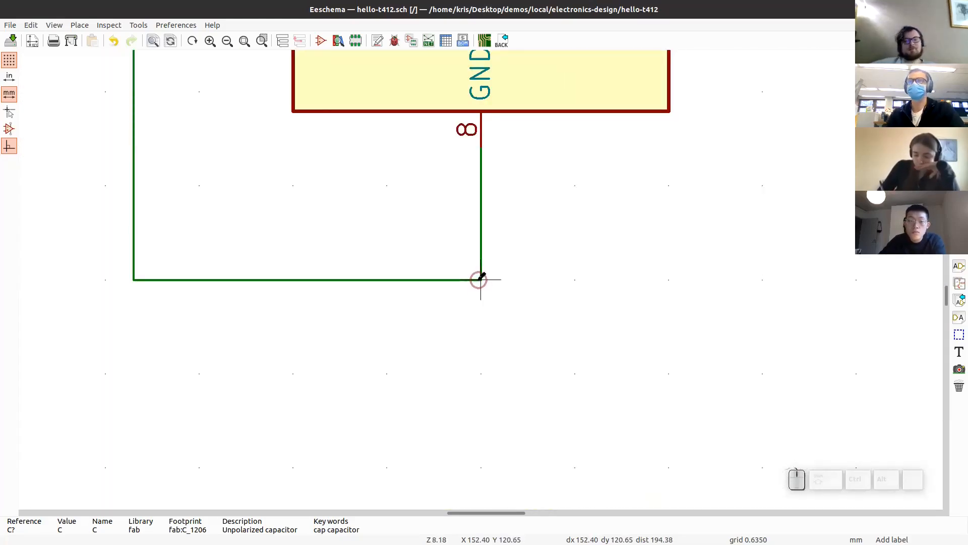
left_click(481, 278)
type("GND")
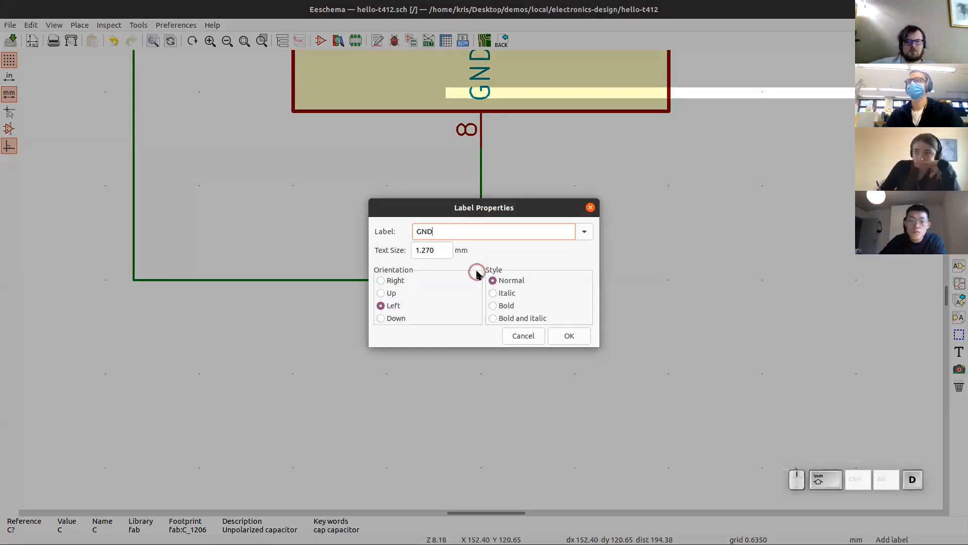
key("Return")
left_click(481, 278)
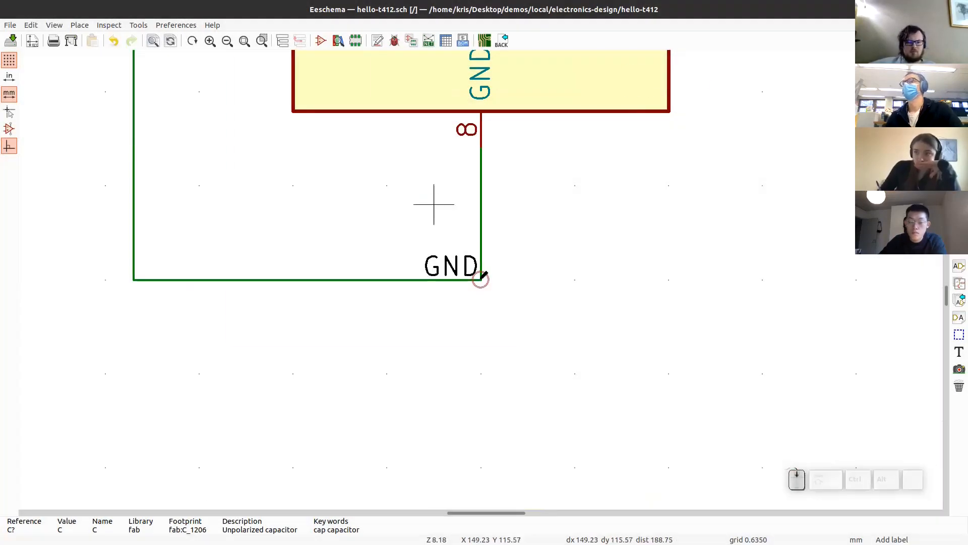
Step: Add no-connect flags to the unused CTS and RTS pins of the FTDI connector
scroll(478, 281, "down", 6)
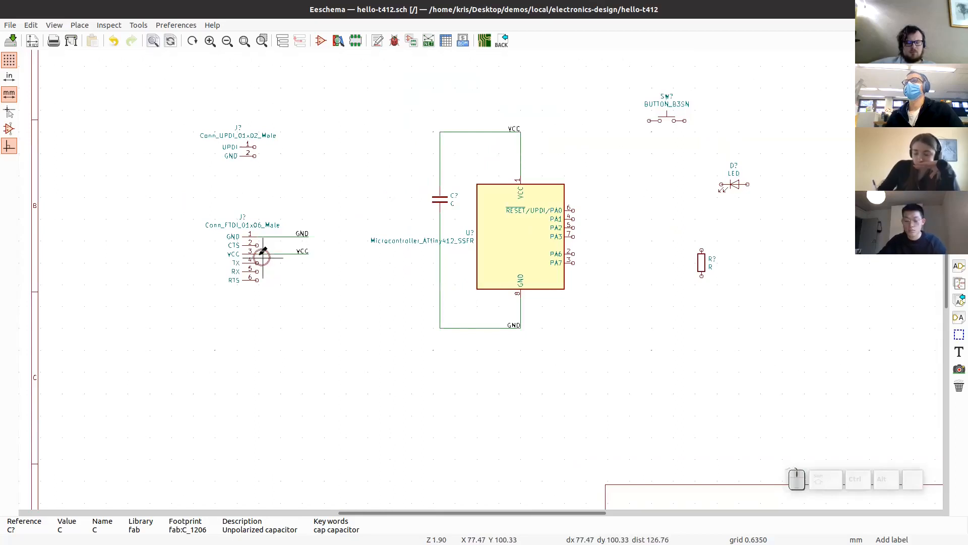
scroll(272, 255, "up", 4)
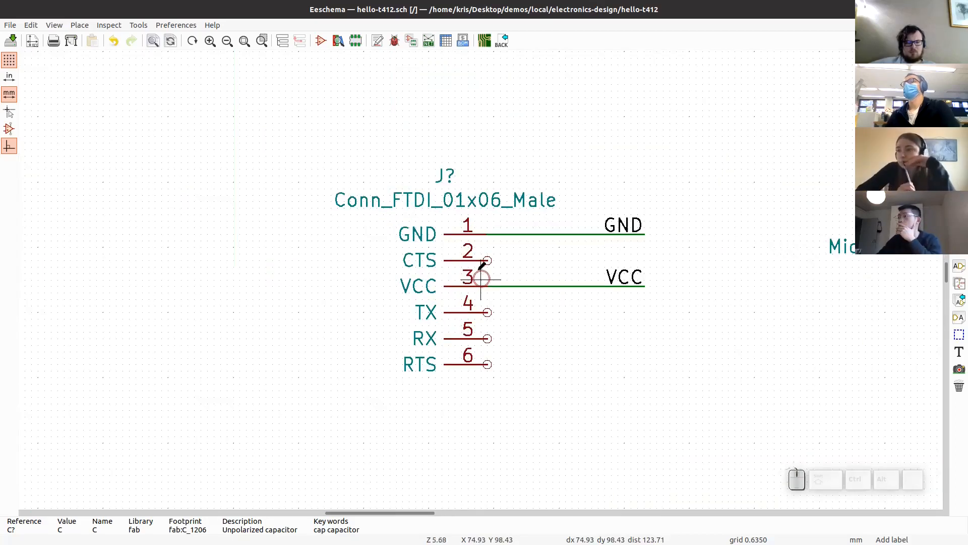
scroll(485, 269, "up", 1)
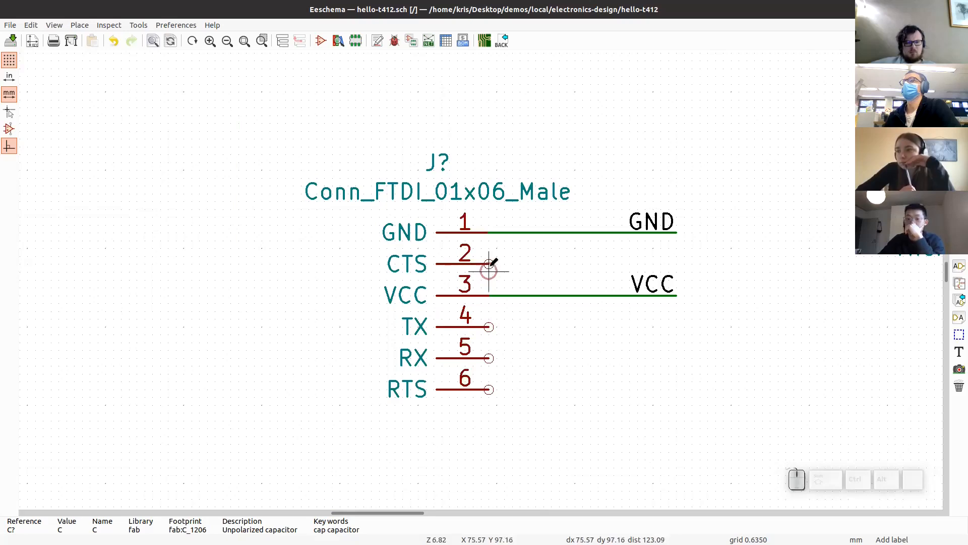
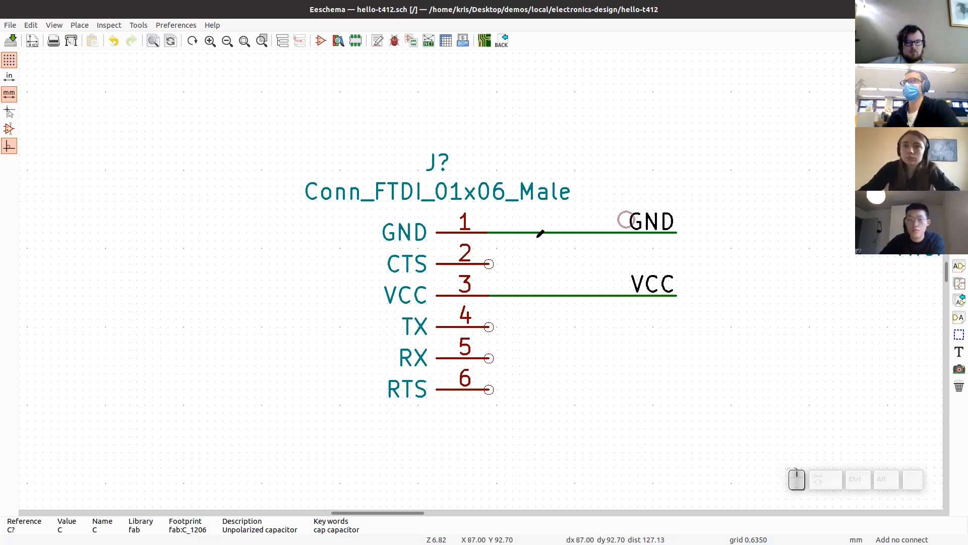
left_click(488, 264)
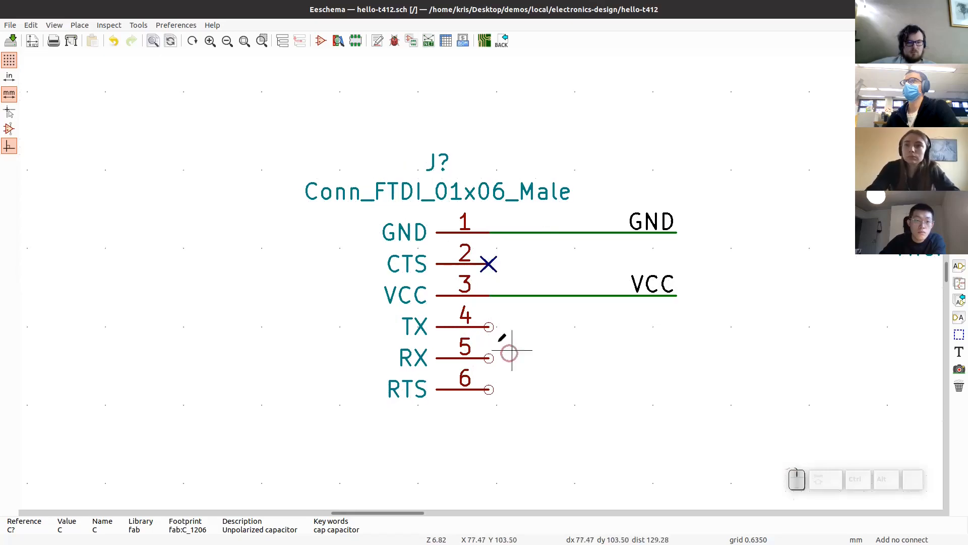
left_click(489, 388)
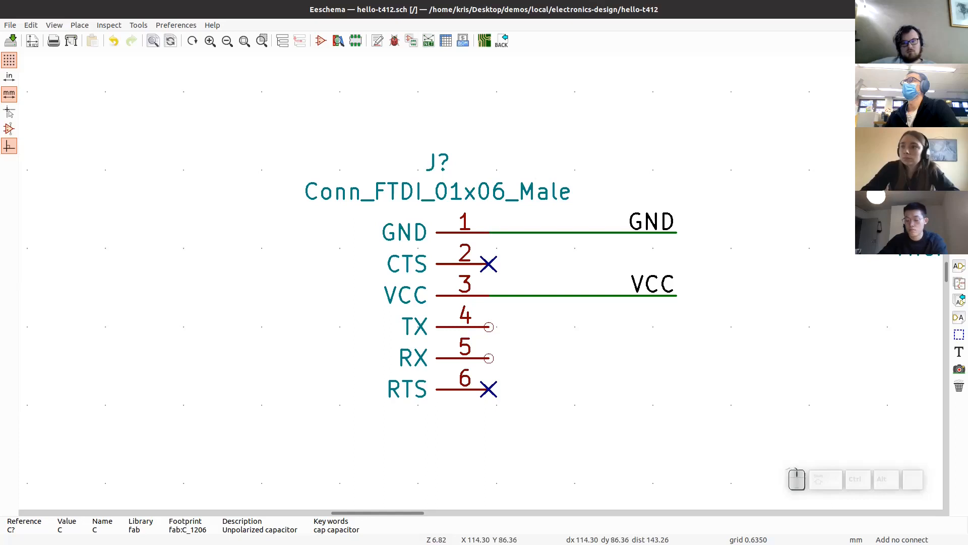
Step: Draw horizontal wires from the FTDI connector's TX and RX pins, ending in line with its GND and VCC wires
key("w")
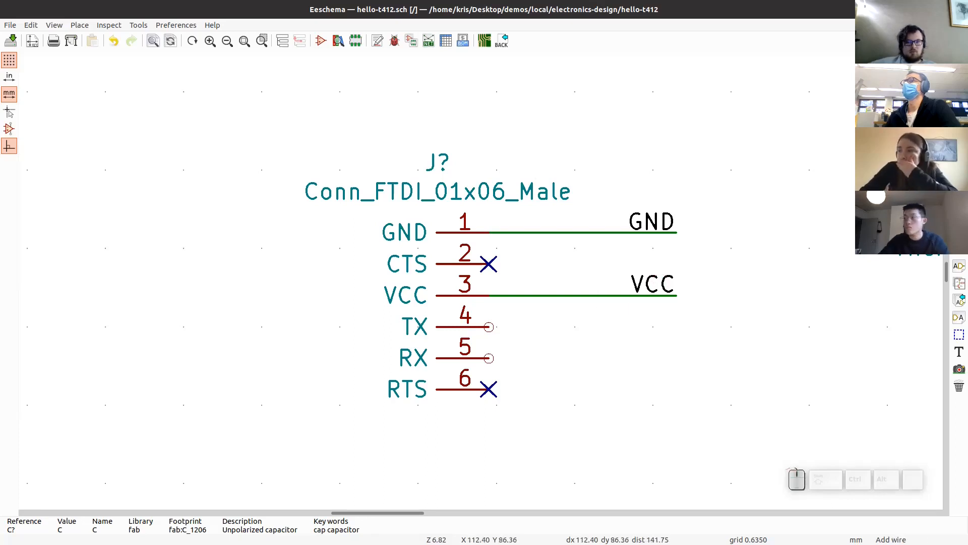
left_click(488, 327)
double_click(676, 327)
left_click(489, 358)
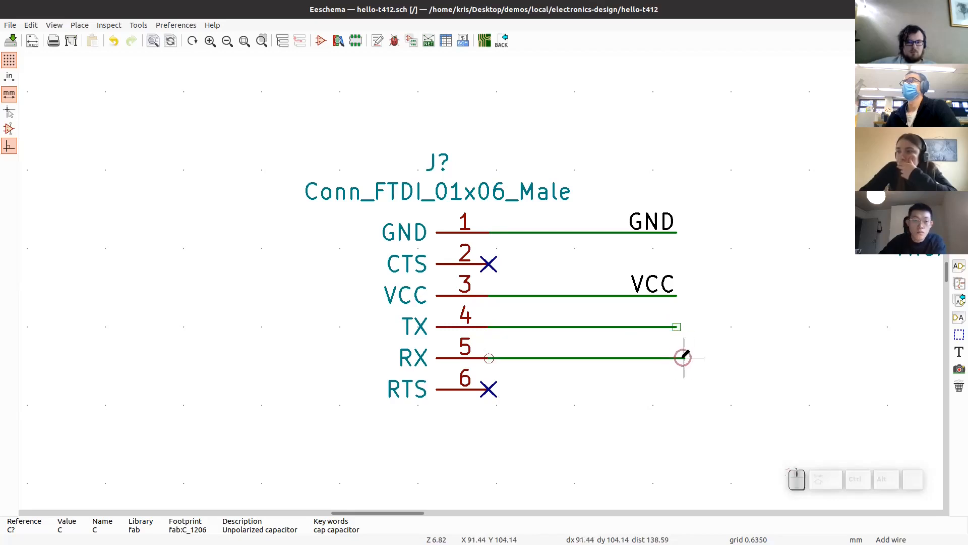
double_click(677, 357)
Step: Label the open ends of the FTDI connector's TX and RX wires as TX and RX
key("l")
left_click(674, 326)
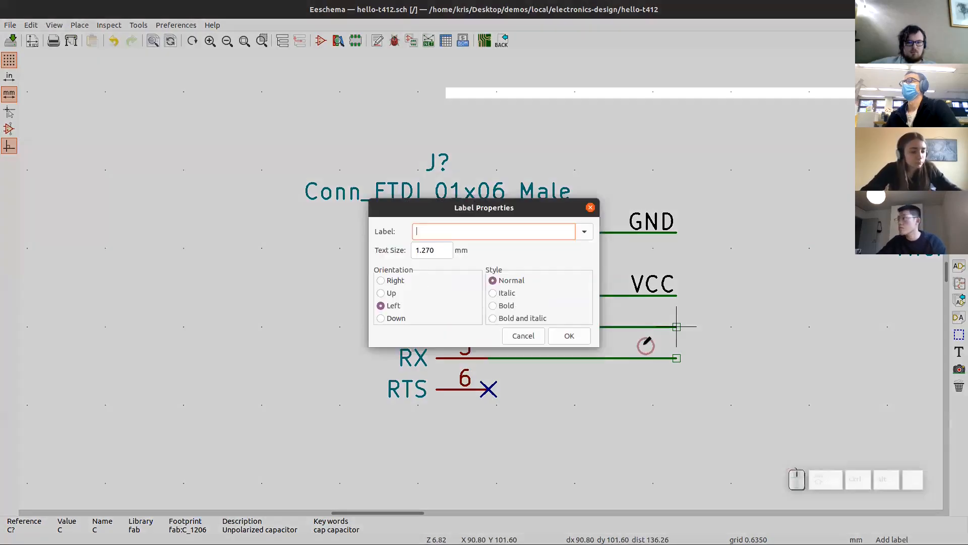
type("TX")
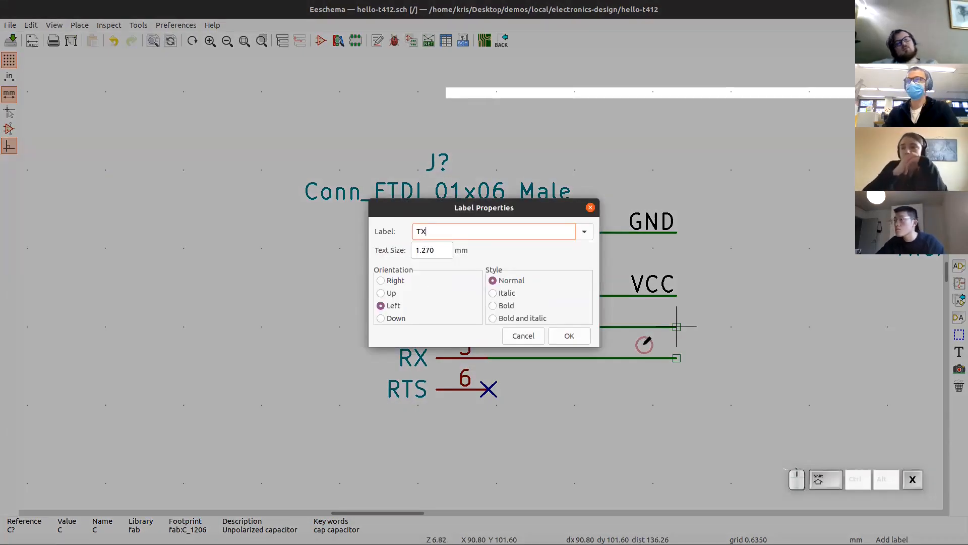
key("Return")
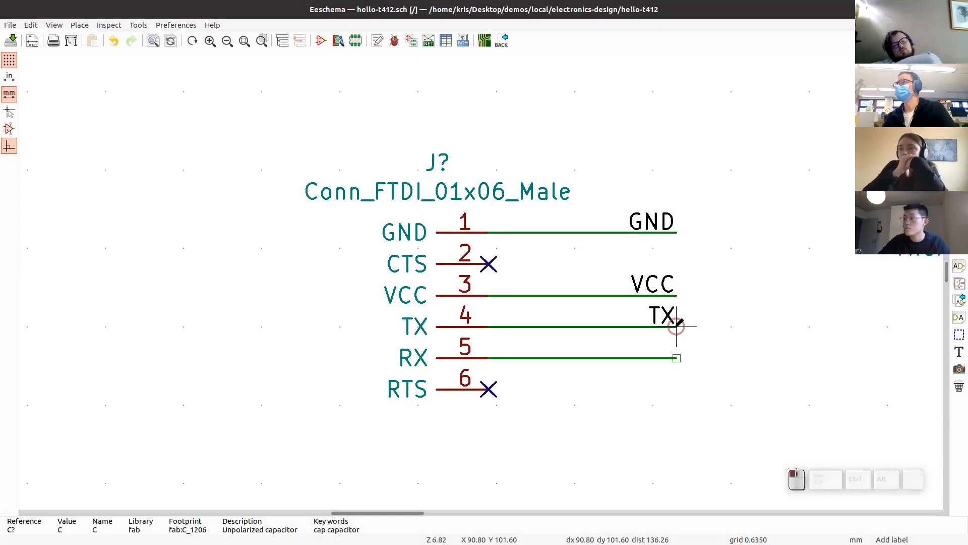
left_click(676, 357)
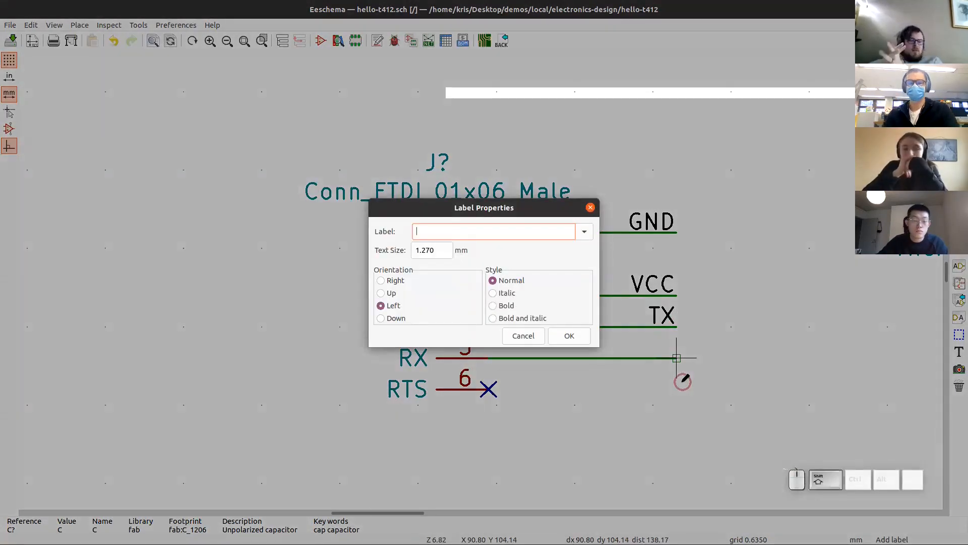
key("Return")
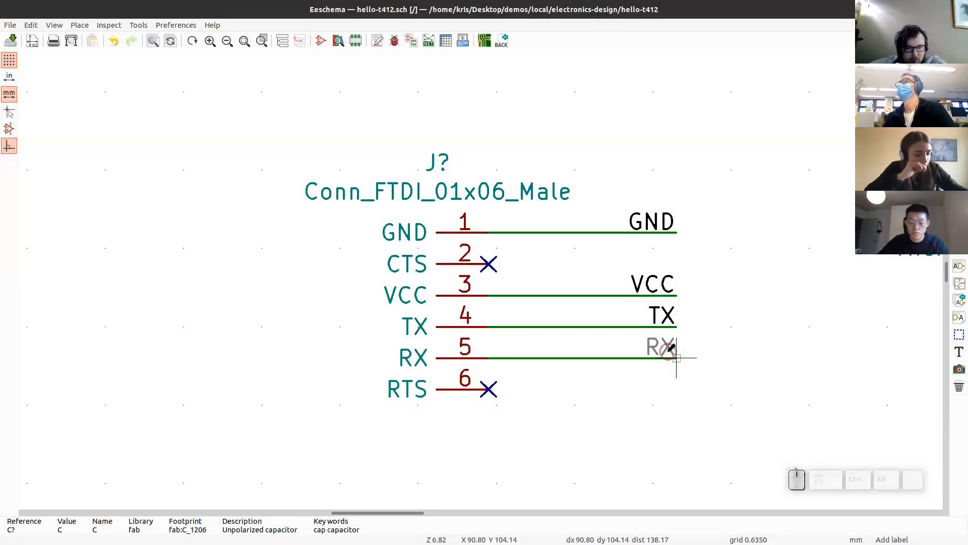
left_click(676, 358)
Step: Look up the serial TXD and RXD pins in the browser's hello.t412.echo board image and ATtiny 212/412 pinout
scroll(546, 275, "down", 5)
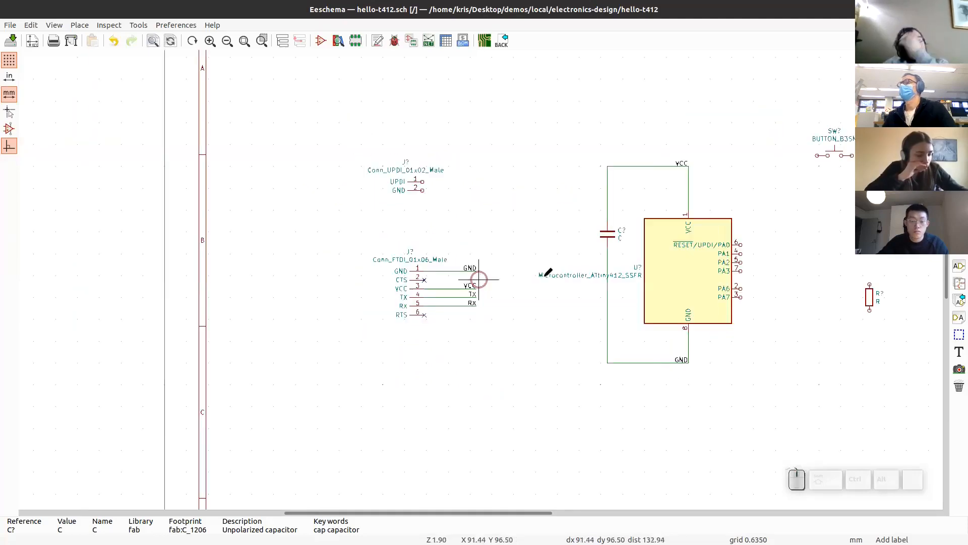
scroll(583, 262, "up", 5)
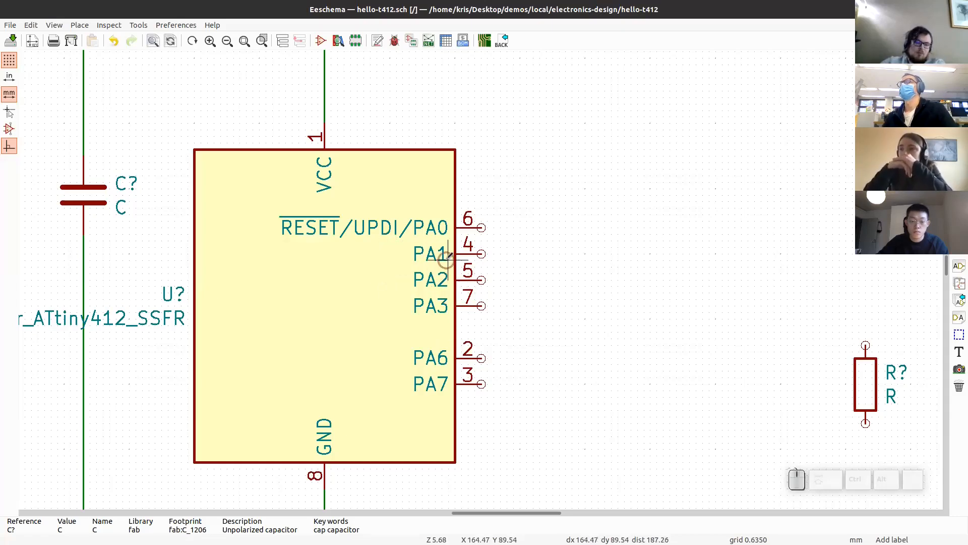
key("alt+Tab")
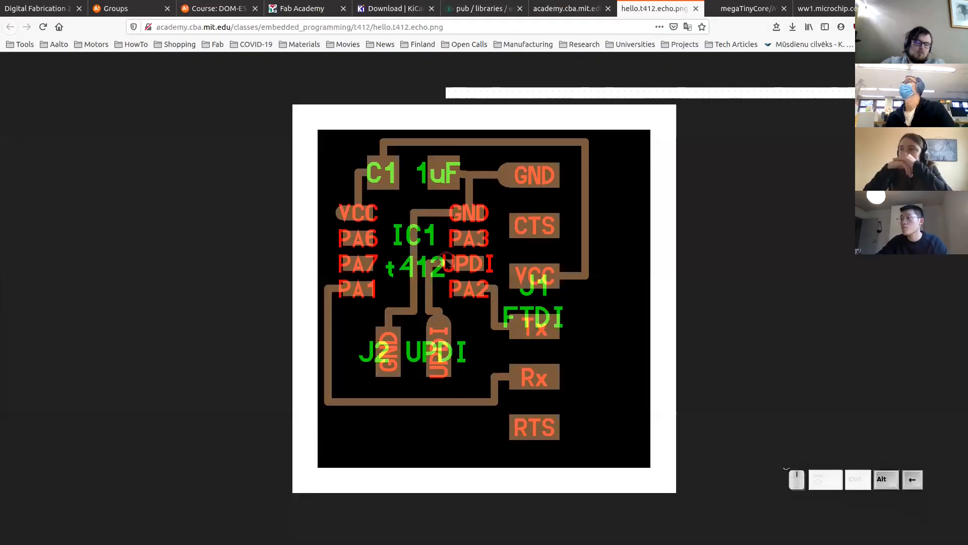
left_click(822, 8)
left_click(743, 6)
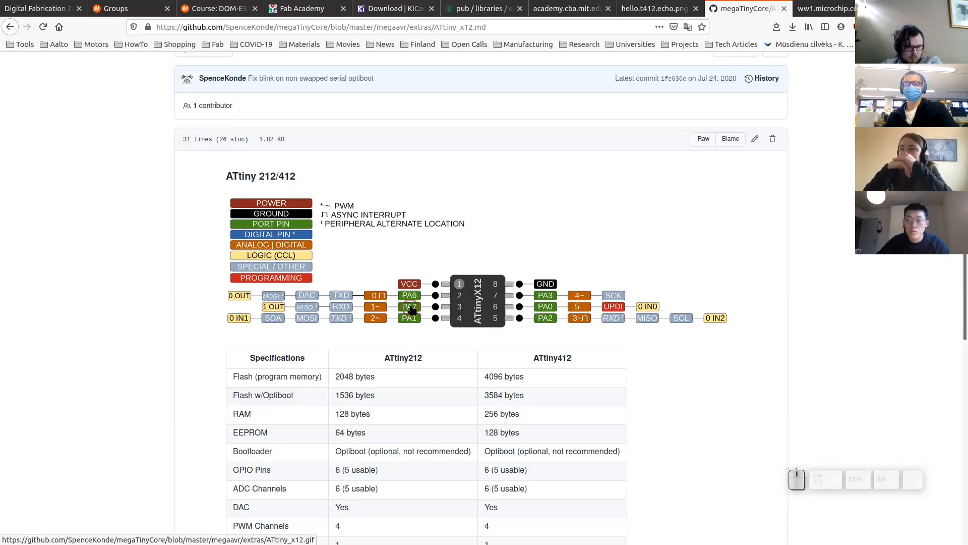
key("alt+Tab")
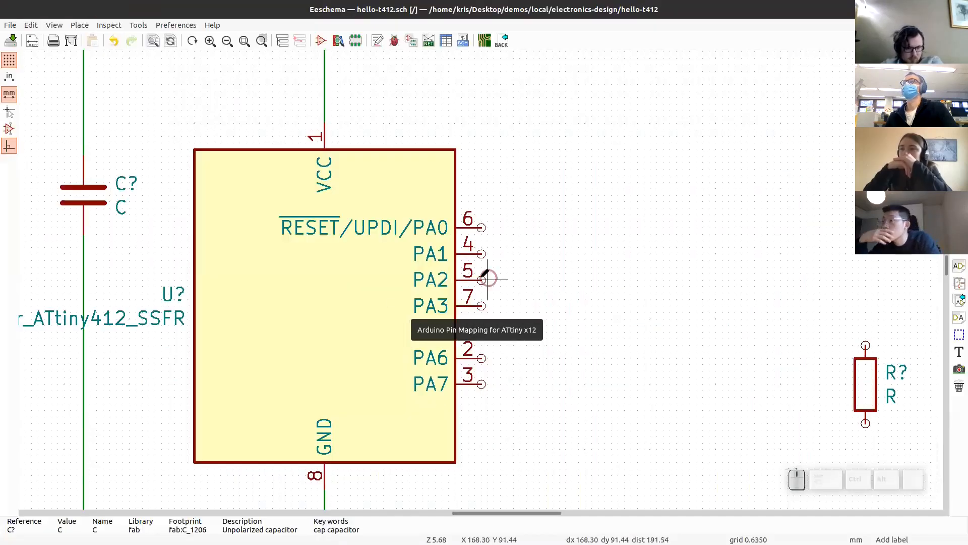
Step: Draw horizontal wires of equal length from the ATtiny412's PA6 and PA7 pins, leaving their far ends open
left_click(600, 362)
left_click(527, 336)
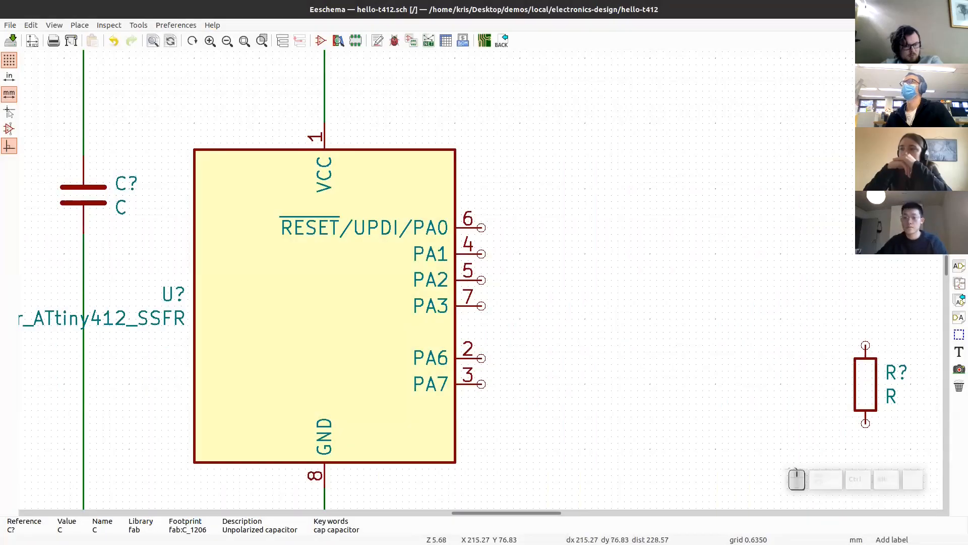
left_click(959, 232)
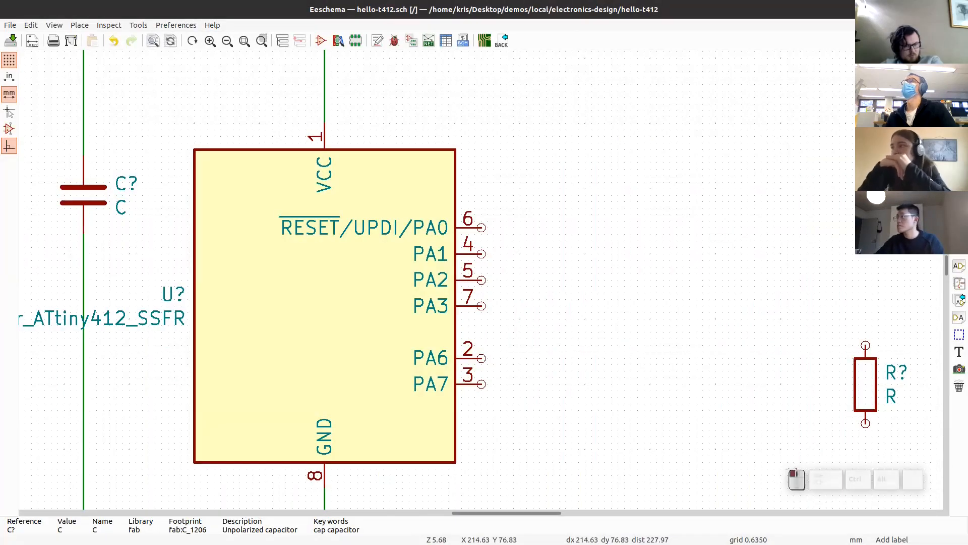
left_click(482, 358)
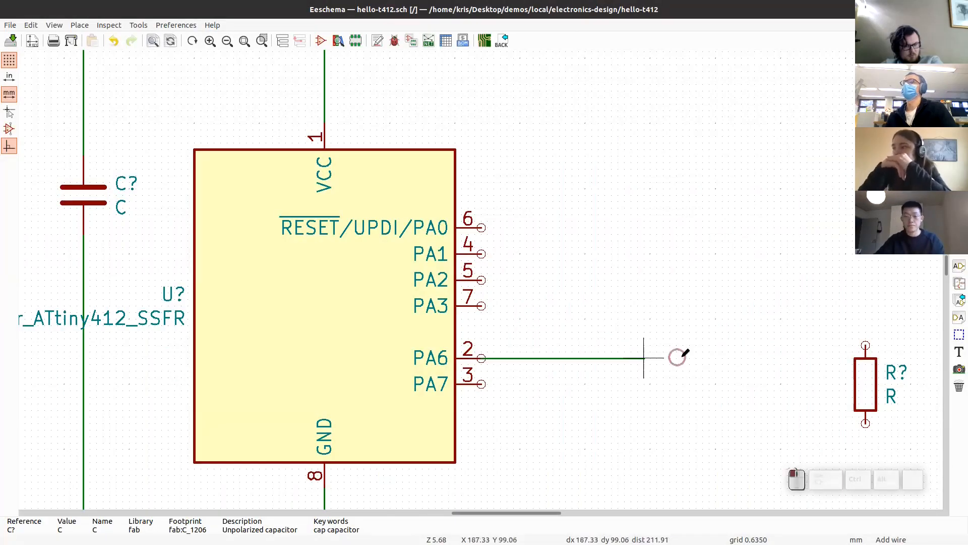
double_click(677, 358)
left_click(481, 385)
double_click(677, 384)
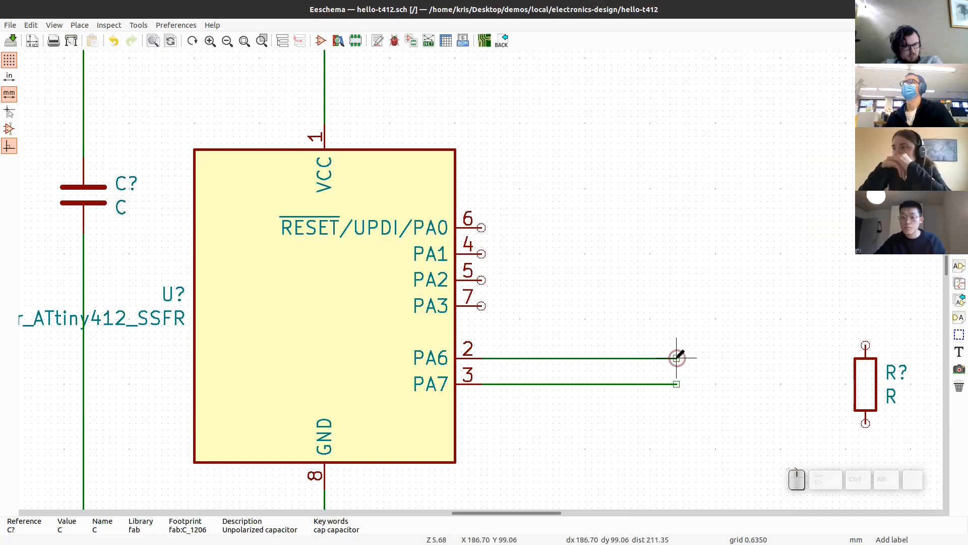
Step: Label the open end of the ATtiny412's PA6 wire TX and that of its PA7 wire RX
left_click(676, 358)
type("T")
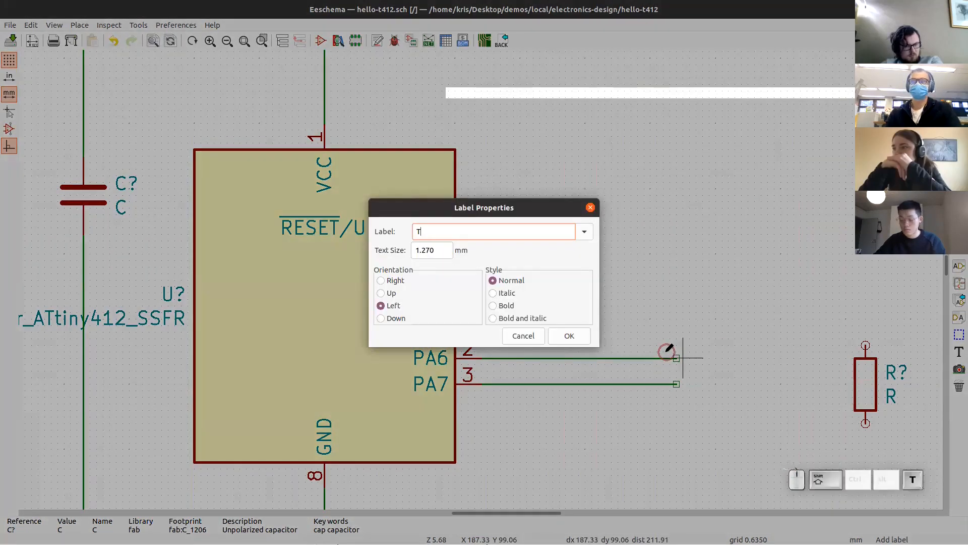
type("X")
key("Return")
left_click(680, 357)
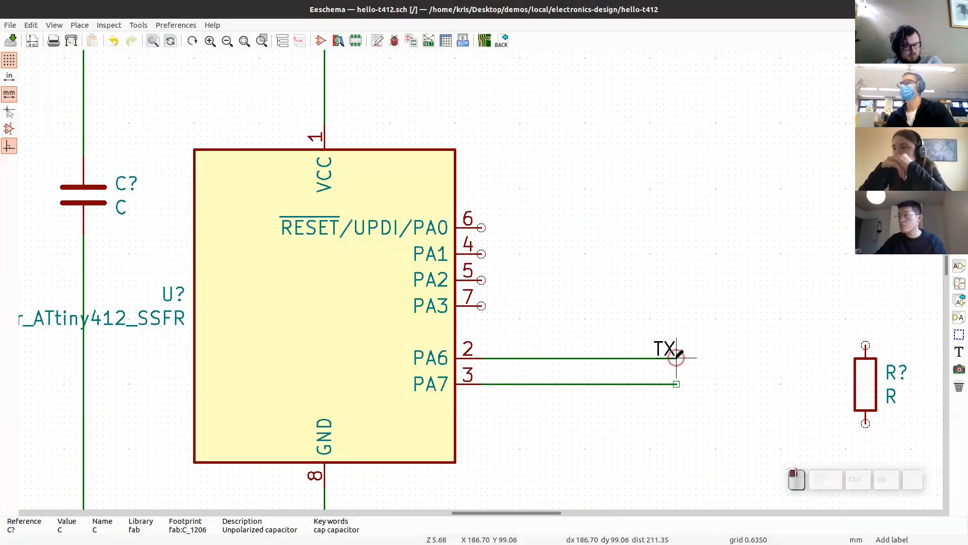
left_click(677, 383)
type("R")
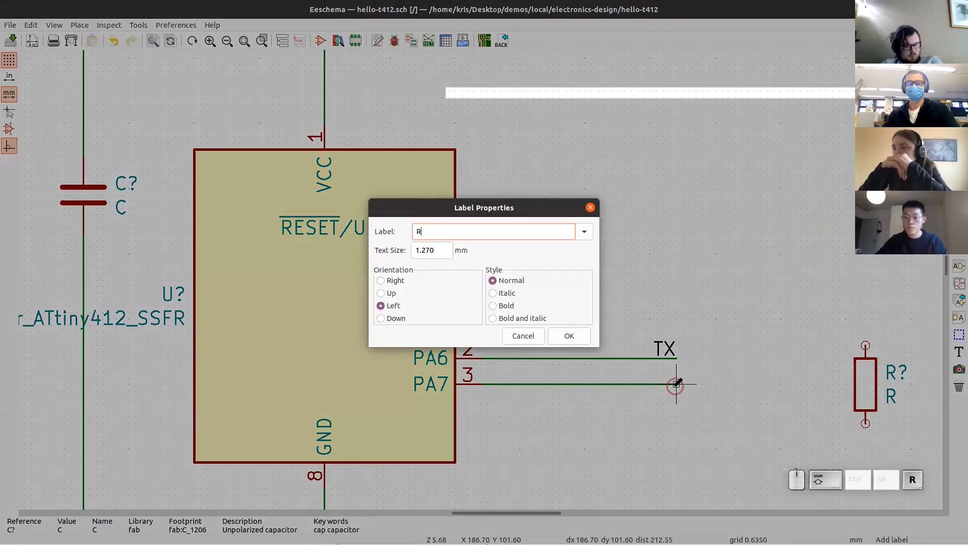
type("X")
key("Return")
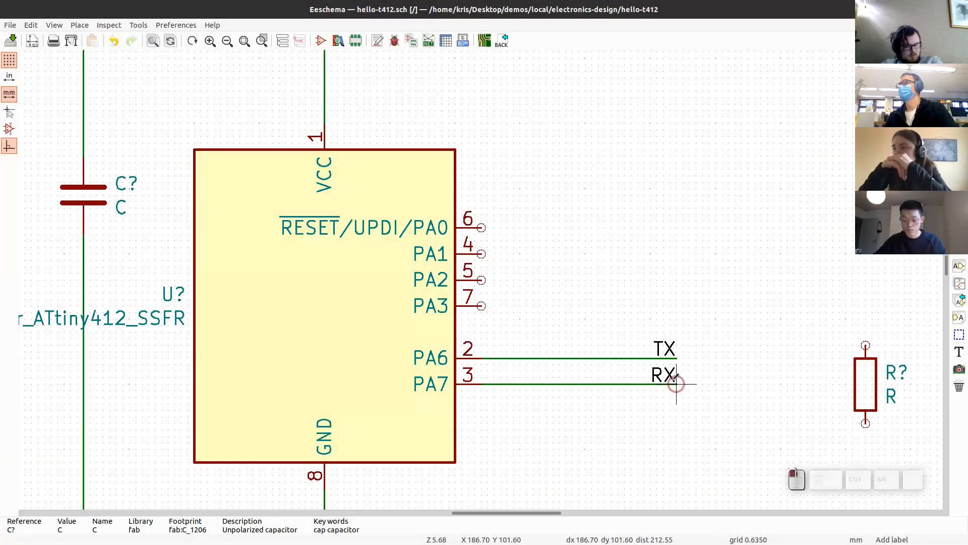
Step: Compare the TX and RX labels at the ATtiny412 with those at the FTDI connector across the schematic
scroll(584, 342, "down", 3)
middle_click_drag(256, 275, 334, 277)
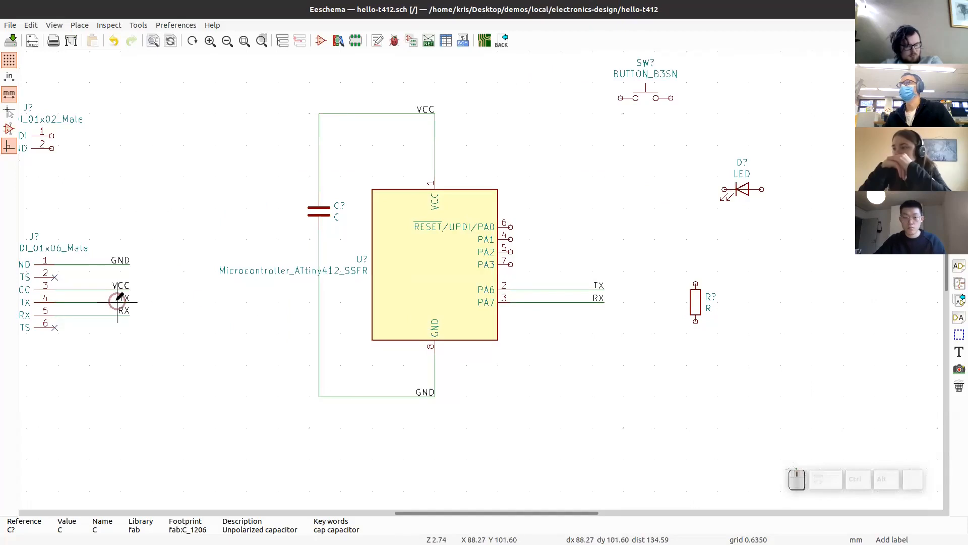
middle_click_drag(519, 242, 472, 288)
scroll(474, 280, "up", 3)
scroll(478, 278, "down", 3)
scroll(480, 279, "down", 2)
middle_click_drag(259, 279, 323, 292)
scroll(280, 273, "up", 1)
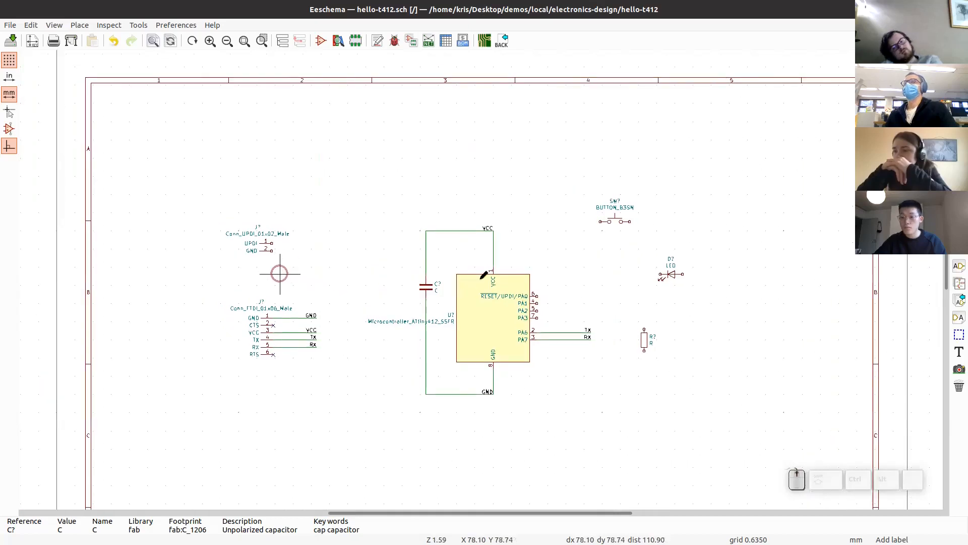
Step: Draw horizontal wires of equal length from the UPDI connector's UPDI and GND pins, leaving their far ends open
scroll(481, 279, "up", 1)
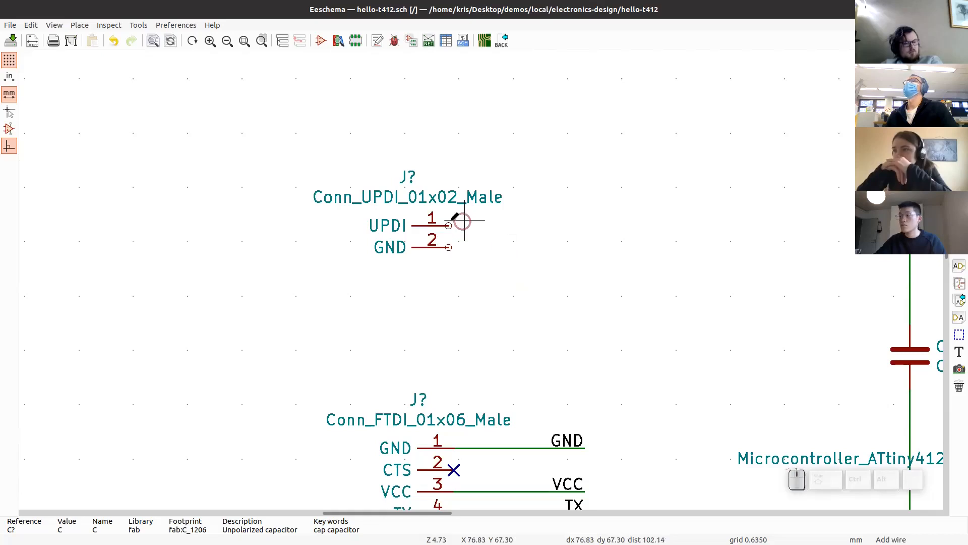
left_click(449, 226)
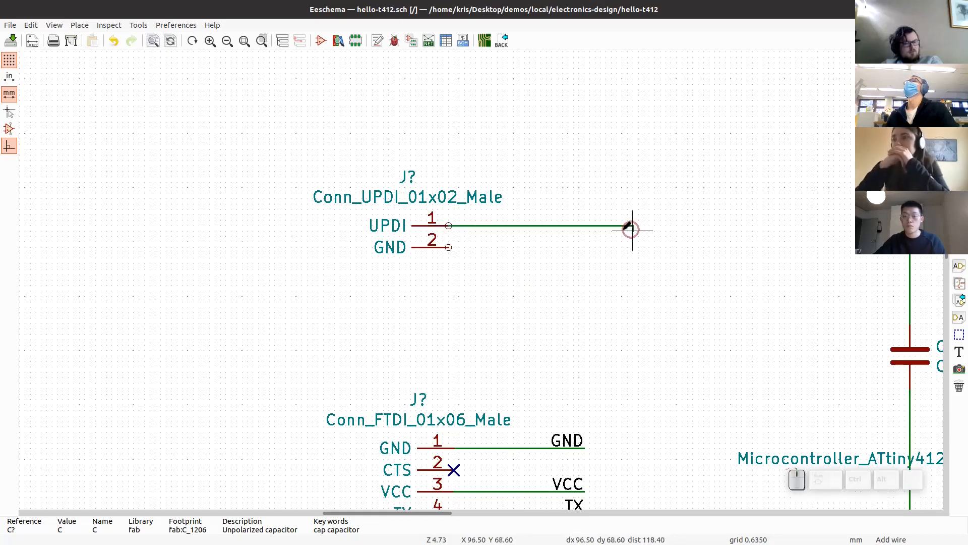
double_click(612, 225)
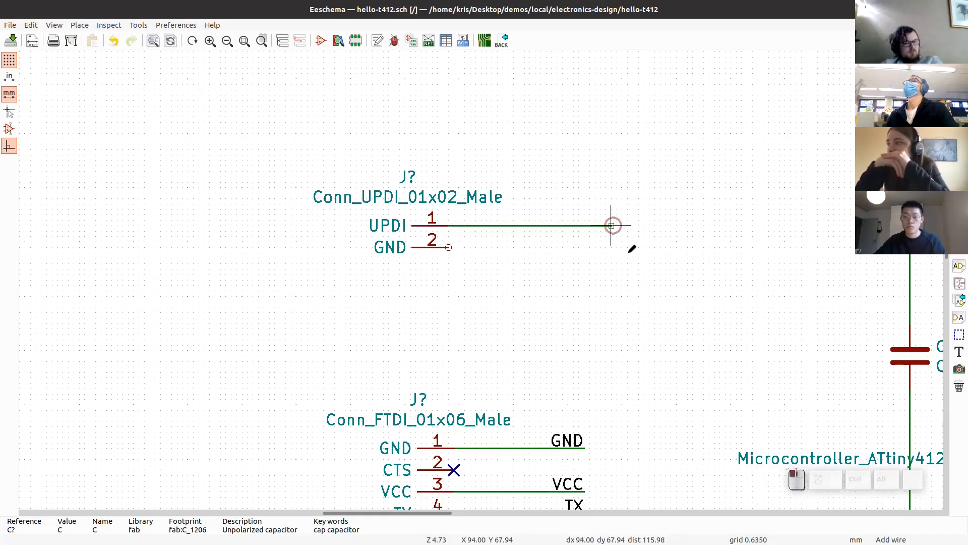
left_click(449, 246)
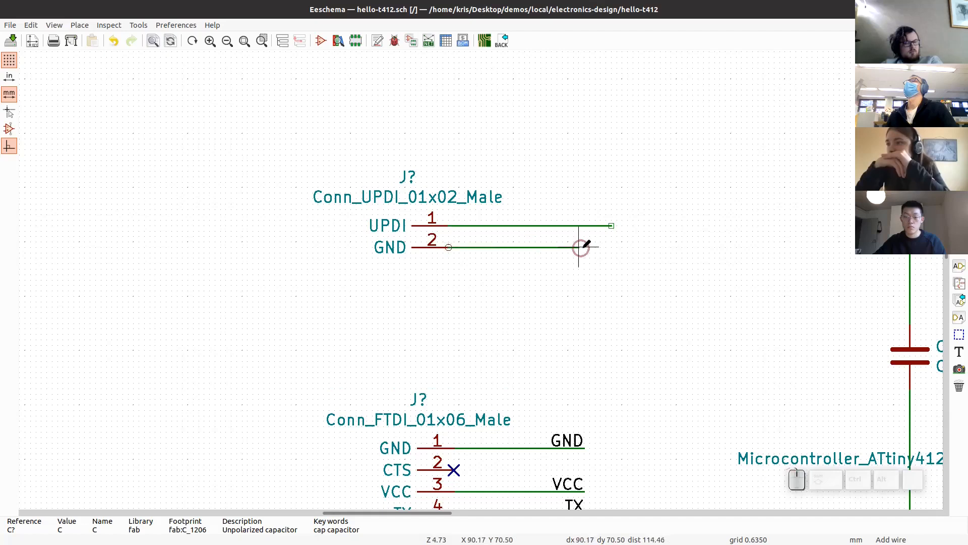
double_click(612, 246)
Step: Label the open end of the UPDI connector's GND wire GND and that of its UPDI wire UPDI
key("l")
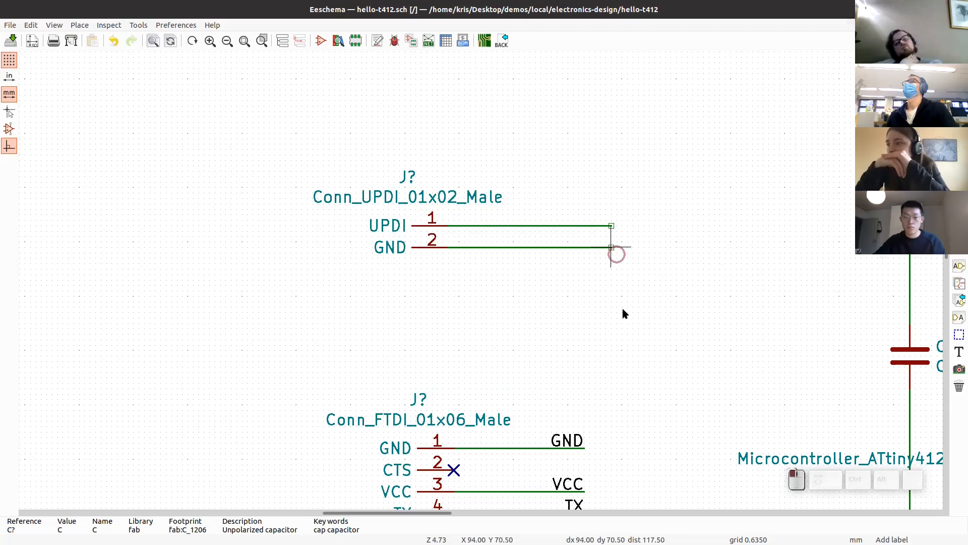
left_click(611, 247)
type("GND")
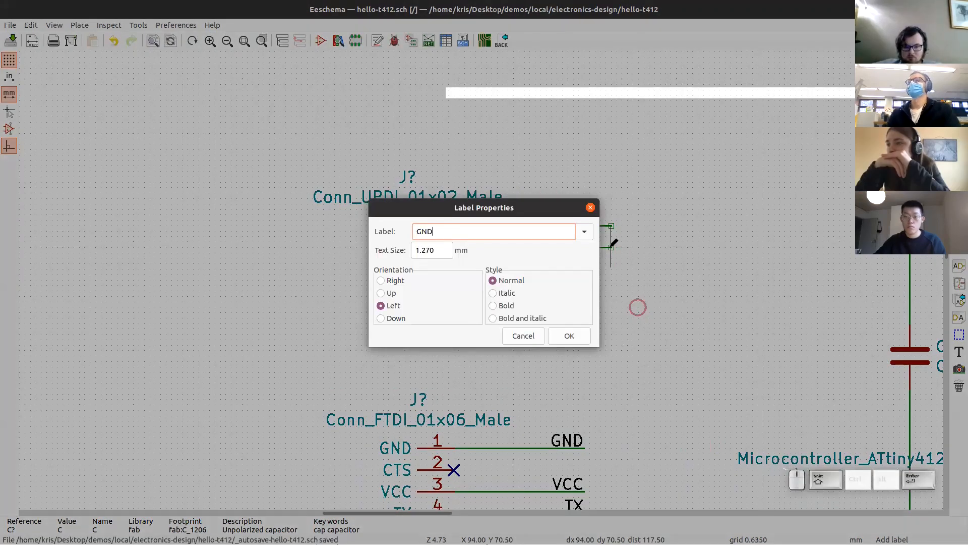
key("Return")
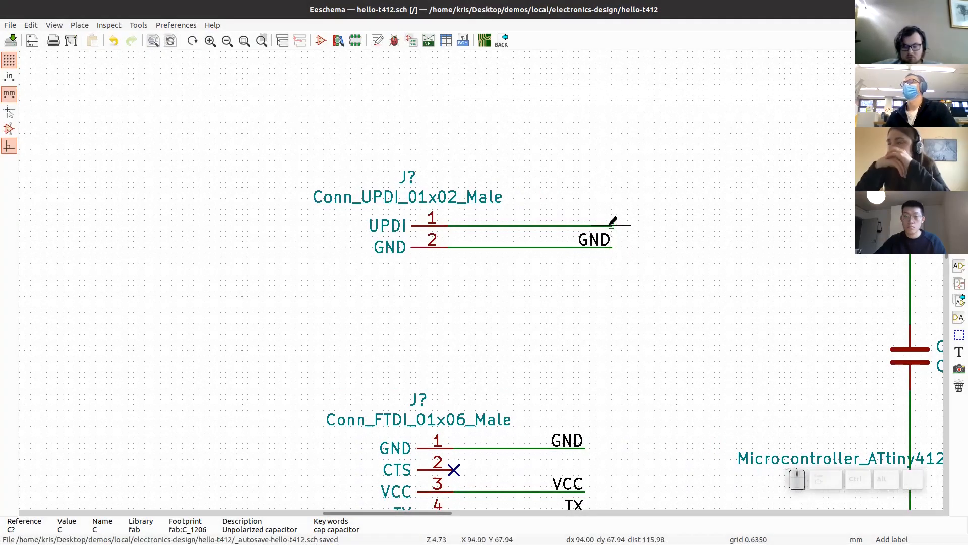
left_click(648, 248)
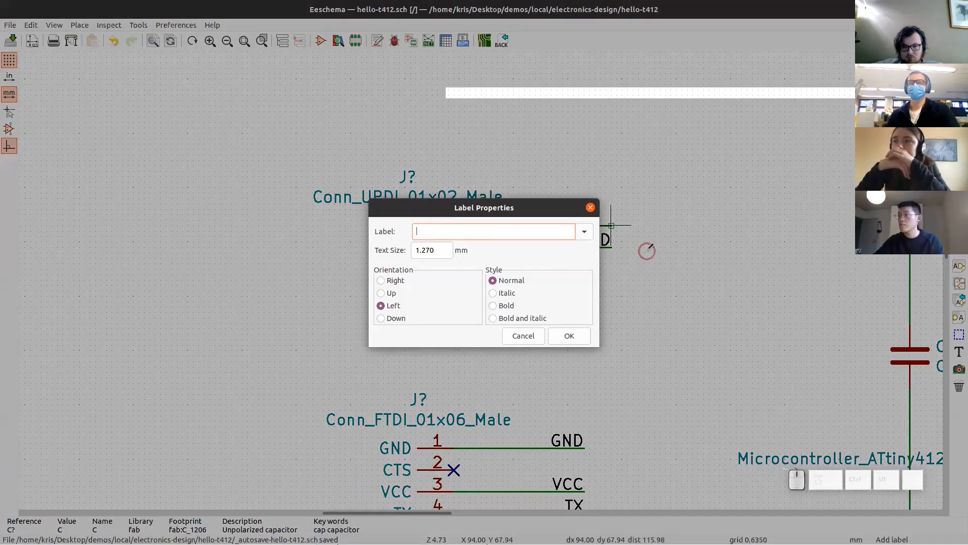
type("UPDI")
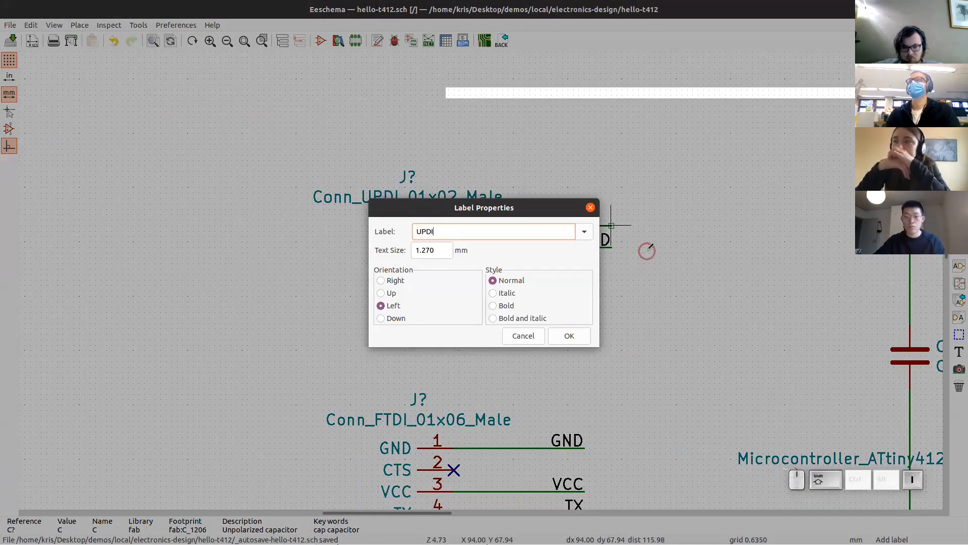
key("Return")
left_click(611, 225)
Step: Draw a horizontal wire from the ATtiny412's RESET/UPDI/PA0 pin, ending it roughly in line with the TX and RX wires
scroll(527, 316, "down", 5)
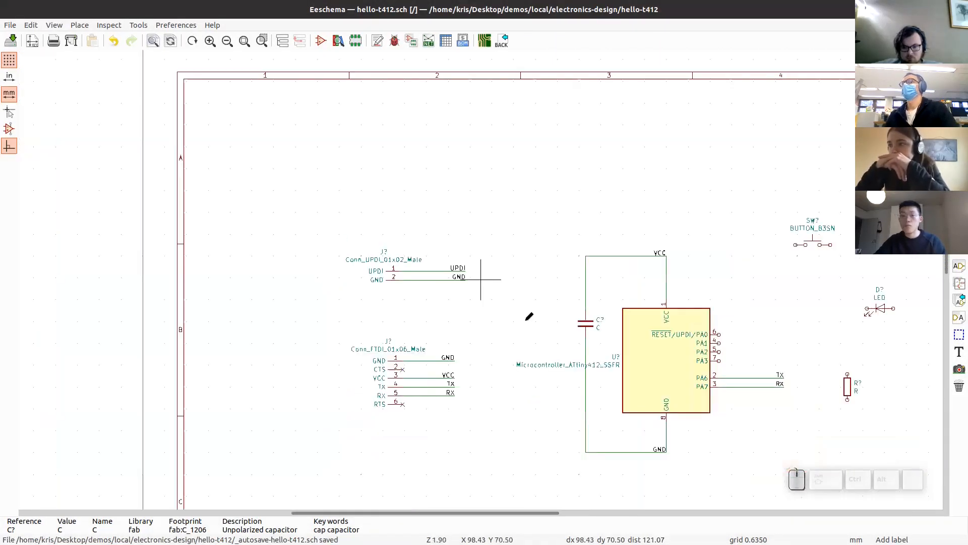
scroll(471, 328, "up", 1)
scroll(454, 310, "up", 5)
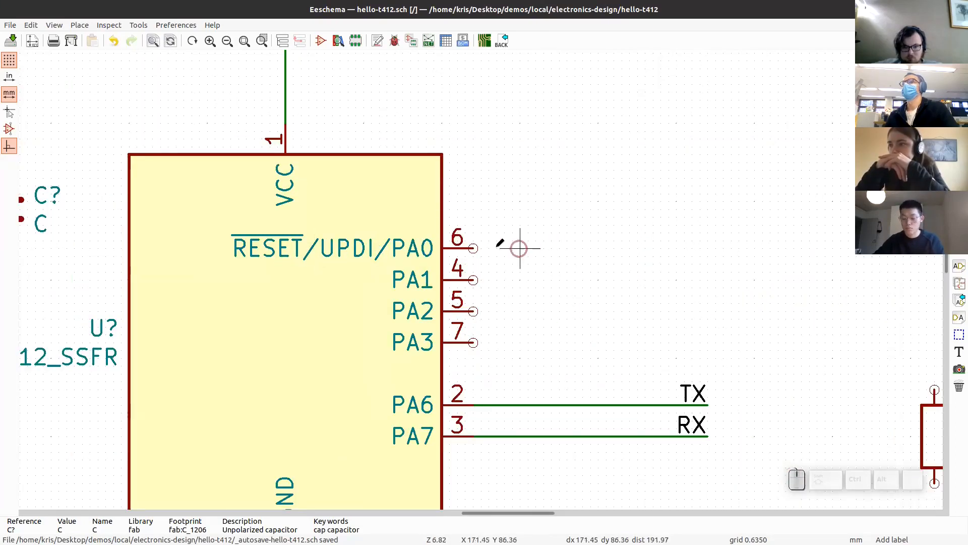
key("w")
left_click(473, 248)
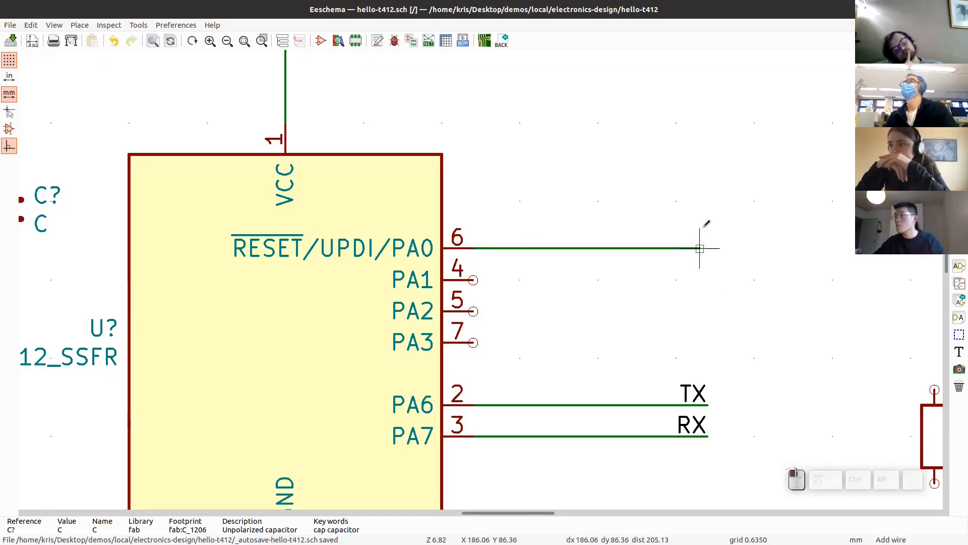
Step: Label the open end of the ATtiny412's PA0 wire UPDI
key("l")
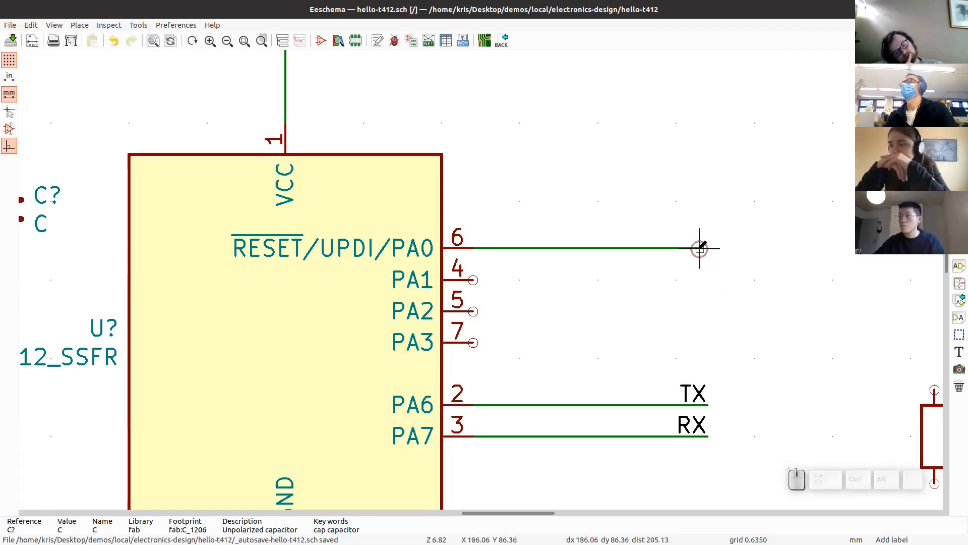
left_click(700, 248)
type("UPDI")
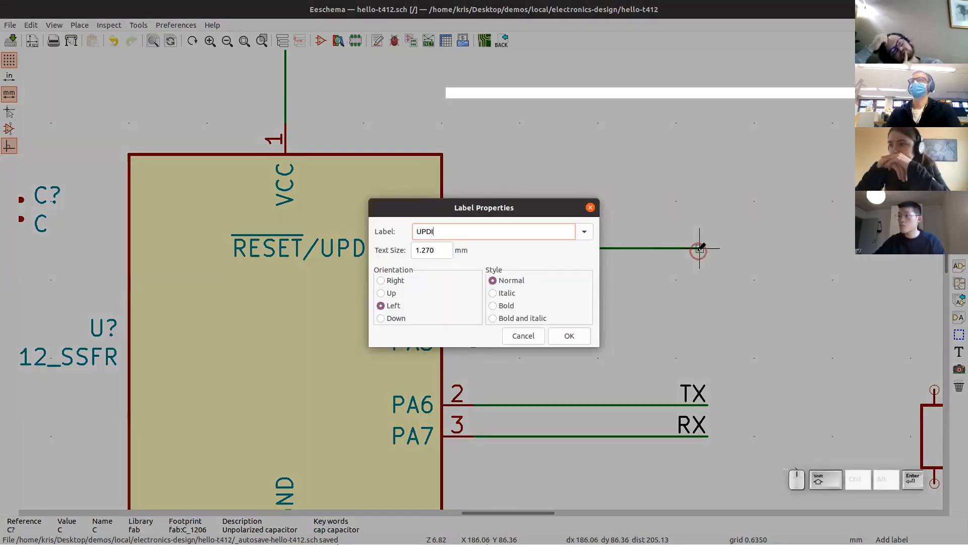
key("Return")
left_click(699, 247)
Step: Move the LED to the far side of the resistor from the ATtiny412, level with the TX wire
scroll(700, 248, "down", 6)
scroll(191, 219, "up", 2)
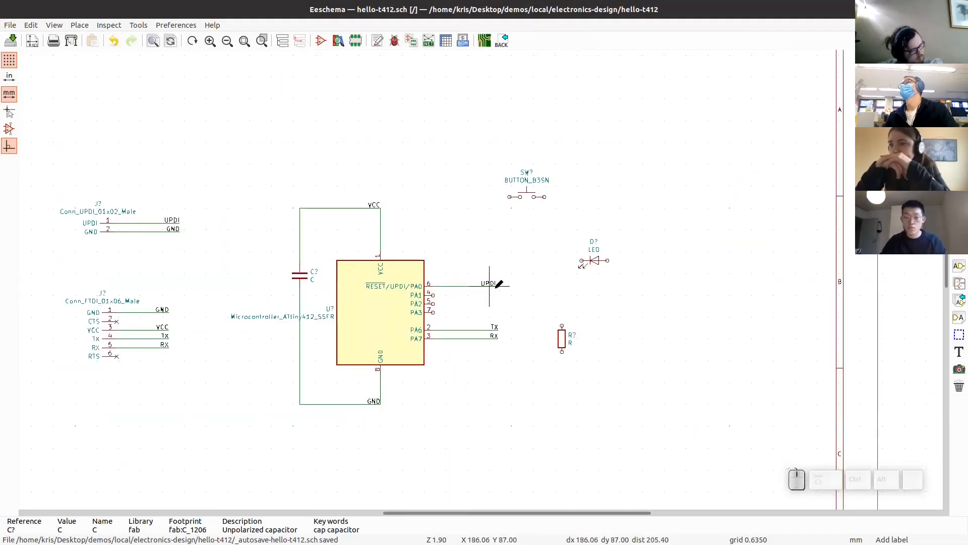
scroll(484, 275, "up", 4)
scroll(483, 276, "up", 1)
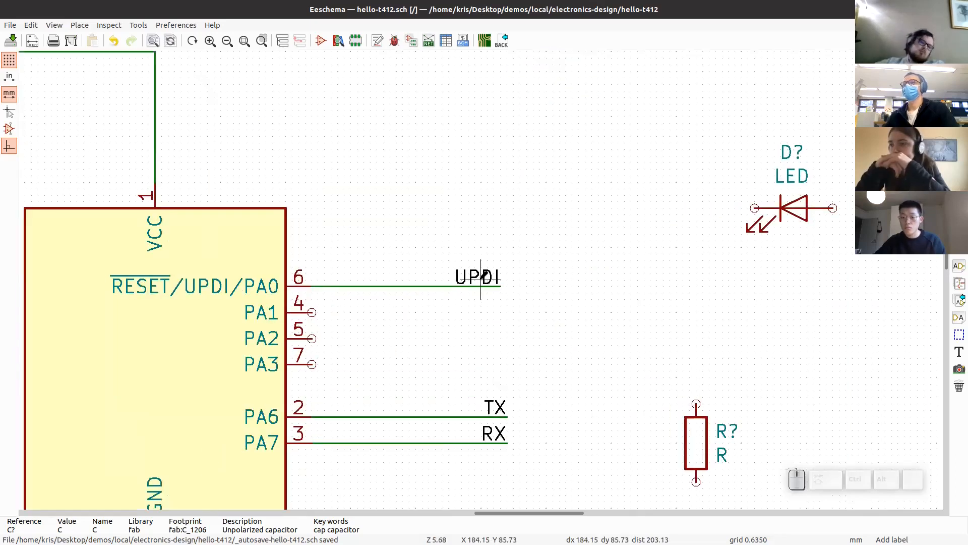
scroll(525, 307, "down", 3)
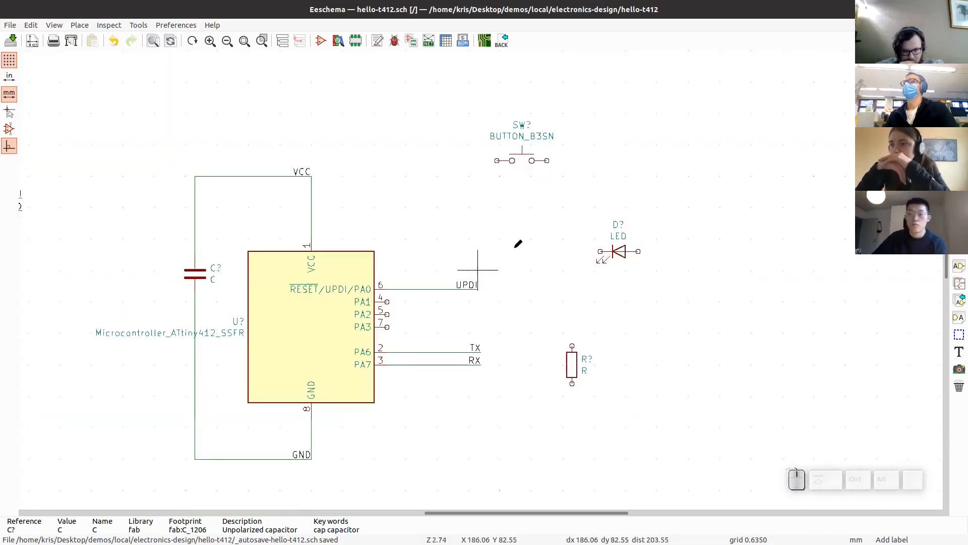
middle_click_drag(519, 172, 469, 178)
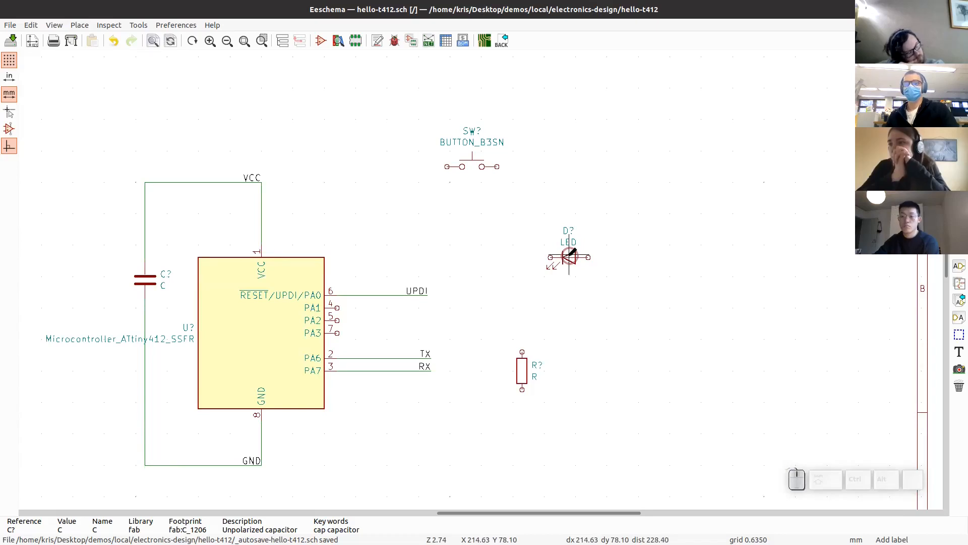
key("m")
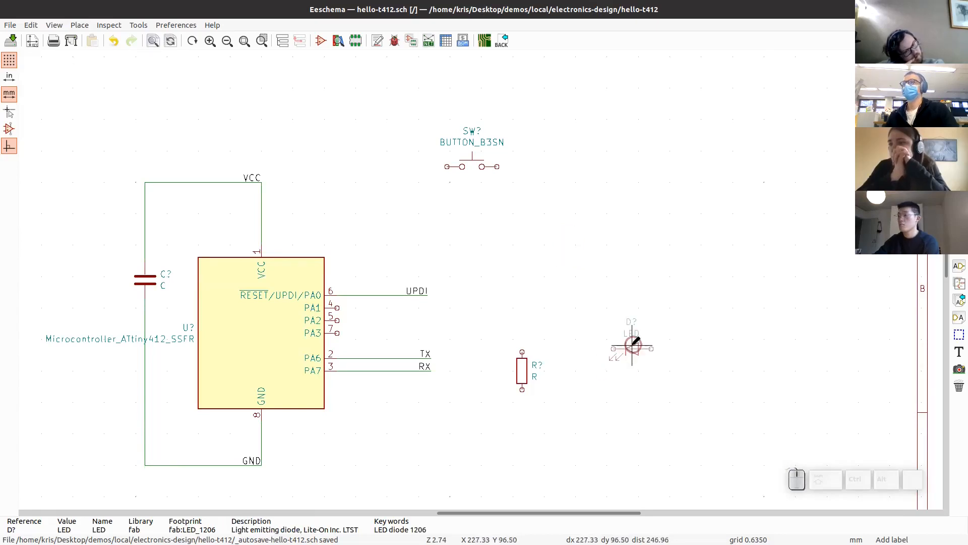
left_click(685, 358)
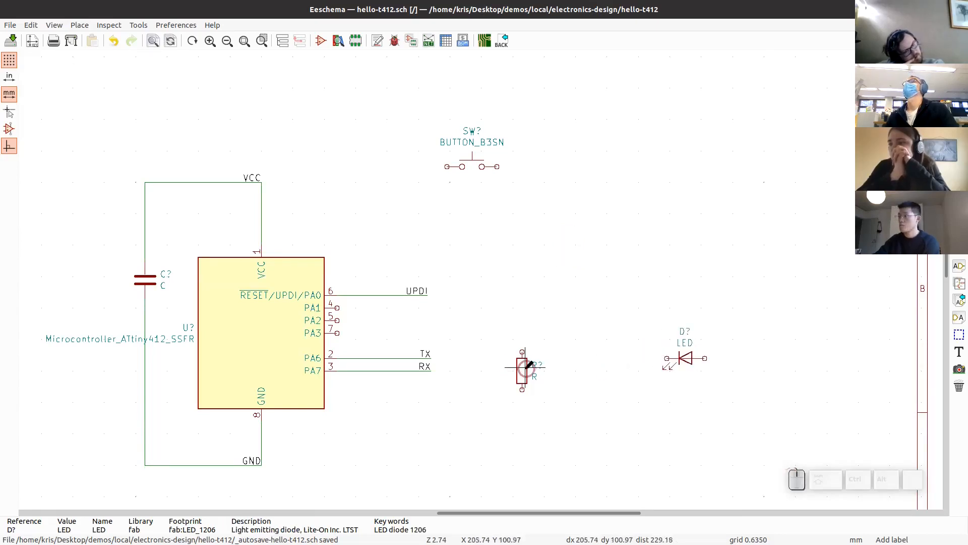
Step: Rotate the resistor to horizontal and place it just left of the LED, then move the button above the resistor
key("m")
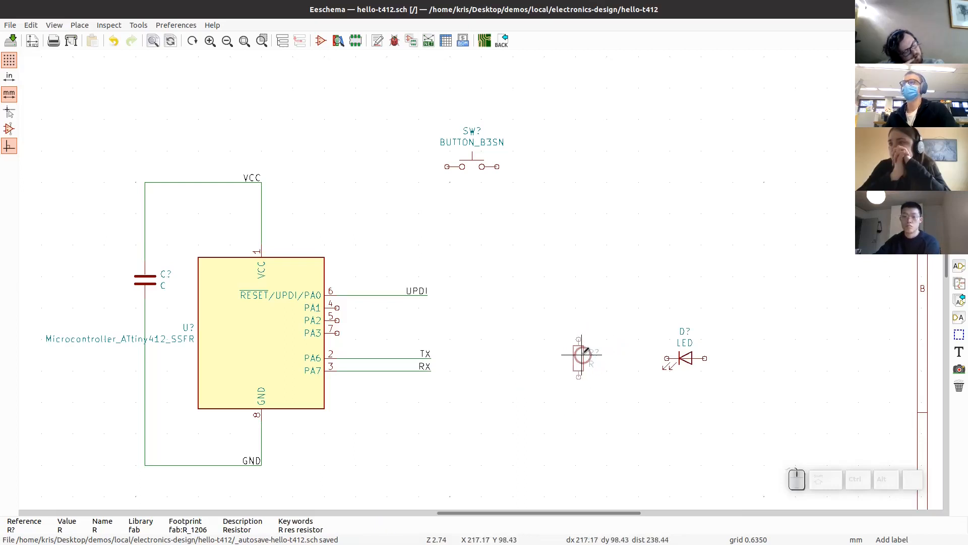
key("r")
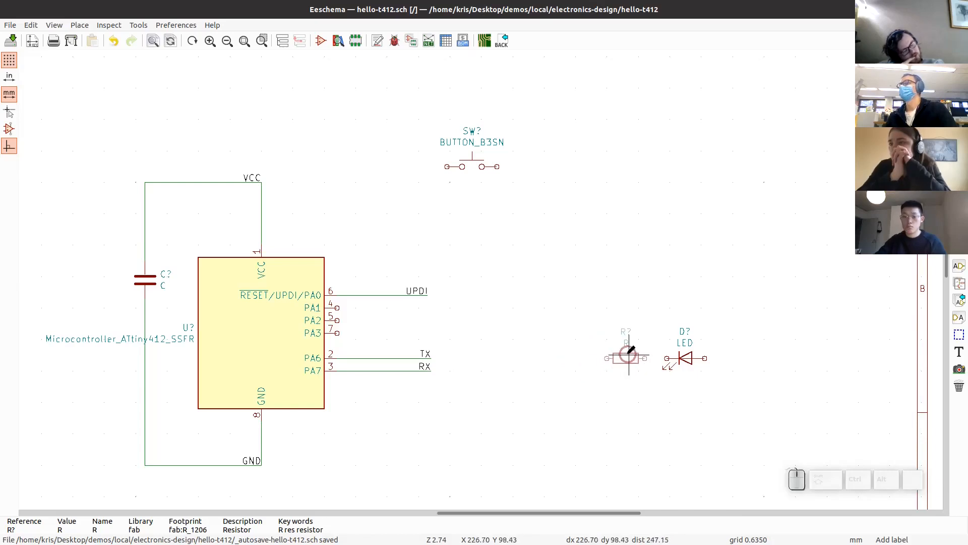
left_click(628, 356)
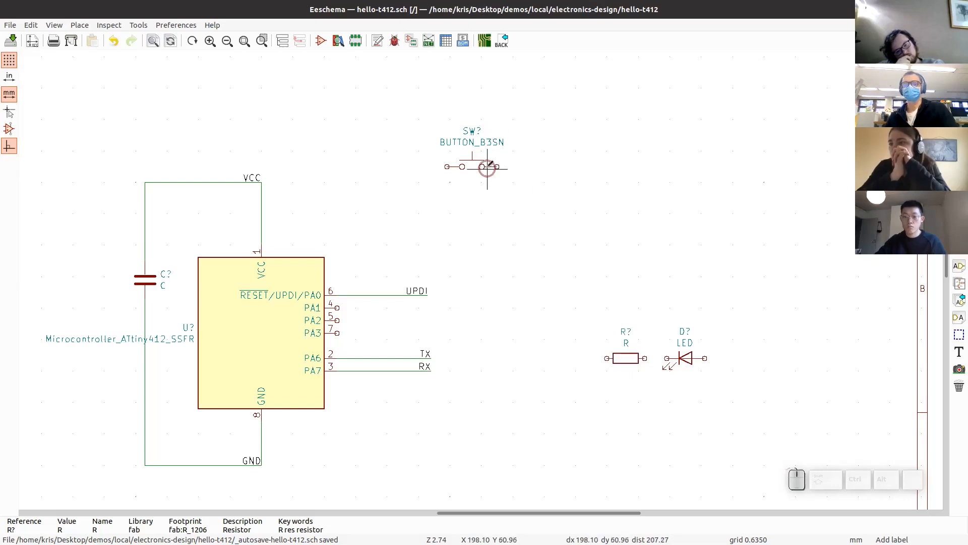
key("m")
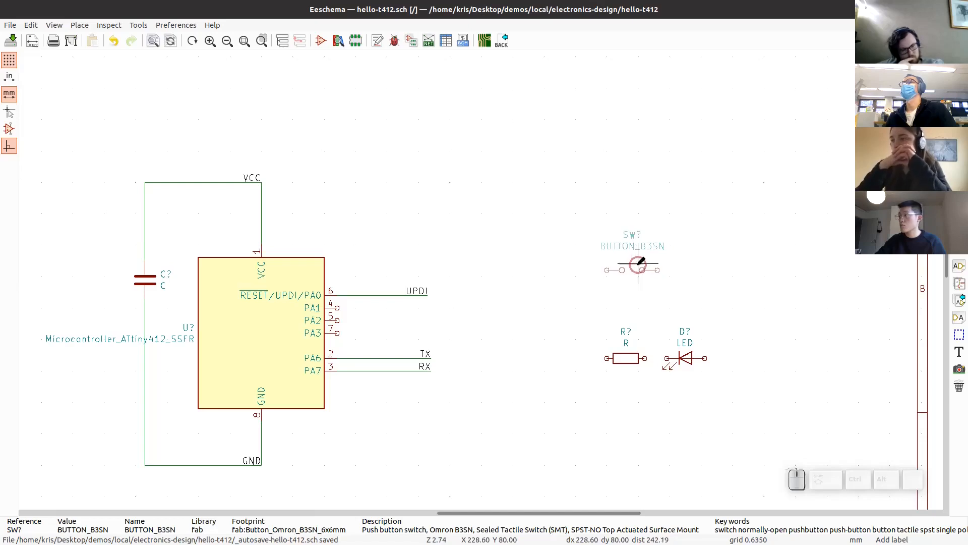
left_click(643, 263)
Step: Draw horizontal wires from the right-hand pins of the button and the LED, with their open ends vertically aligned
scroll(660, 263, "up", 3)
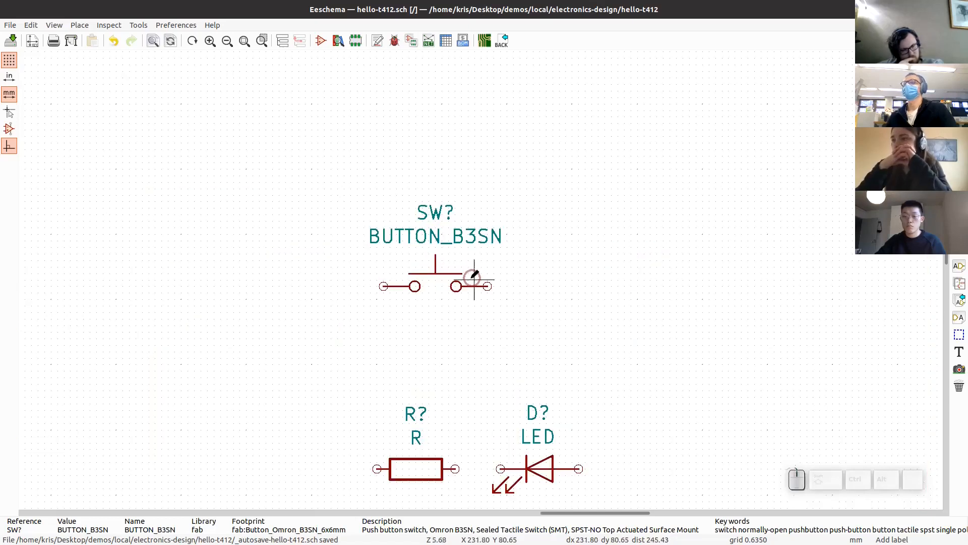
middle_click_drag(488, 298, 448, 280)
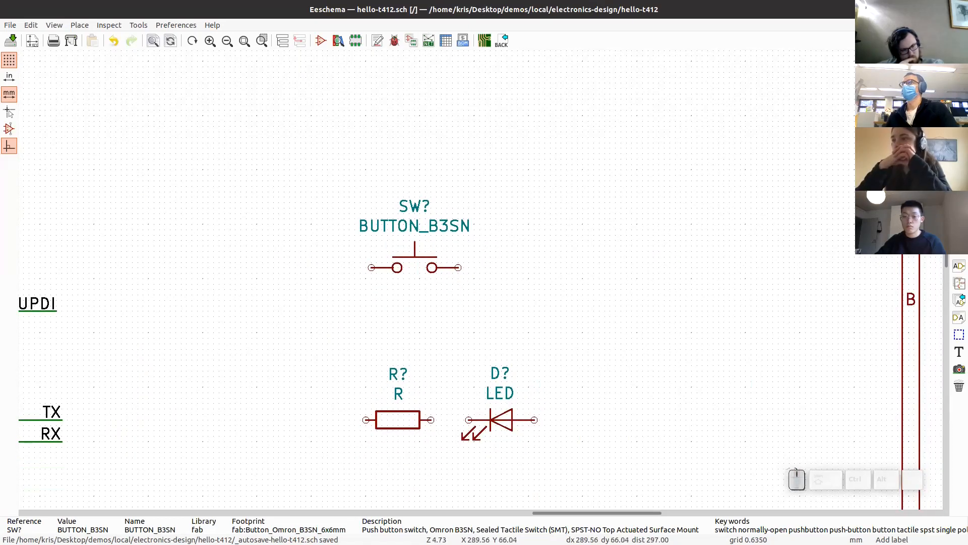
key("w")
left_click(458, 268)
double_click(605, 268)
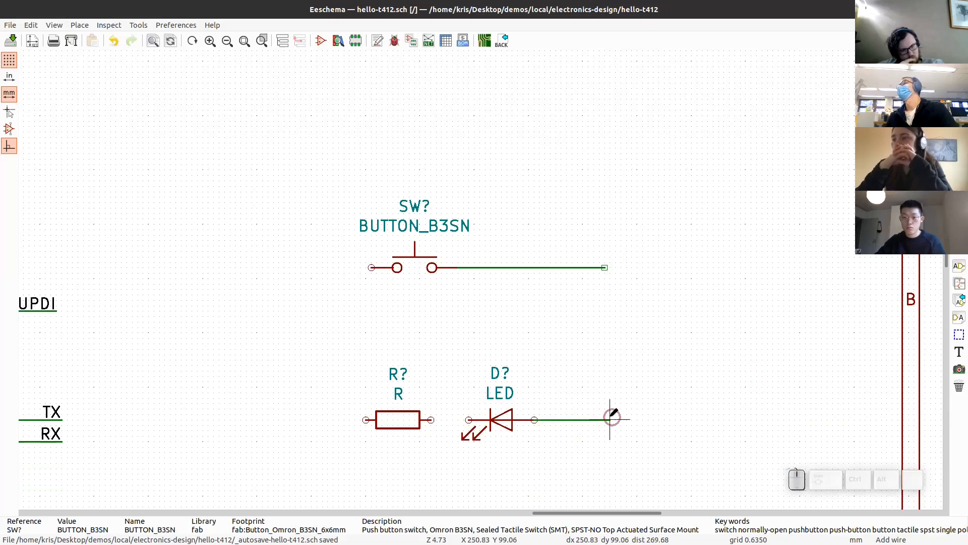
key("ctrl+z")
left_click(534, 419)
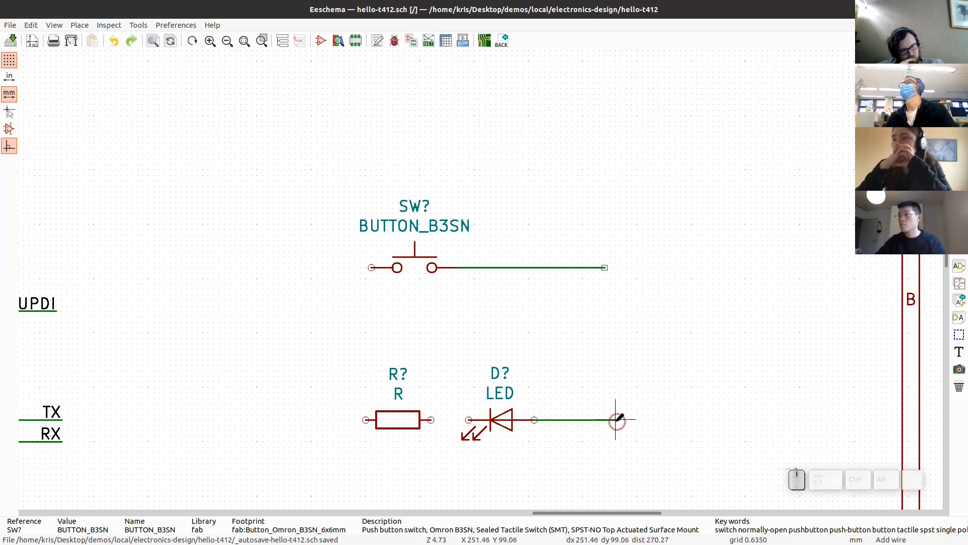
double_click(605, 419)
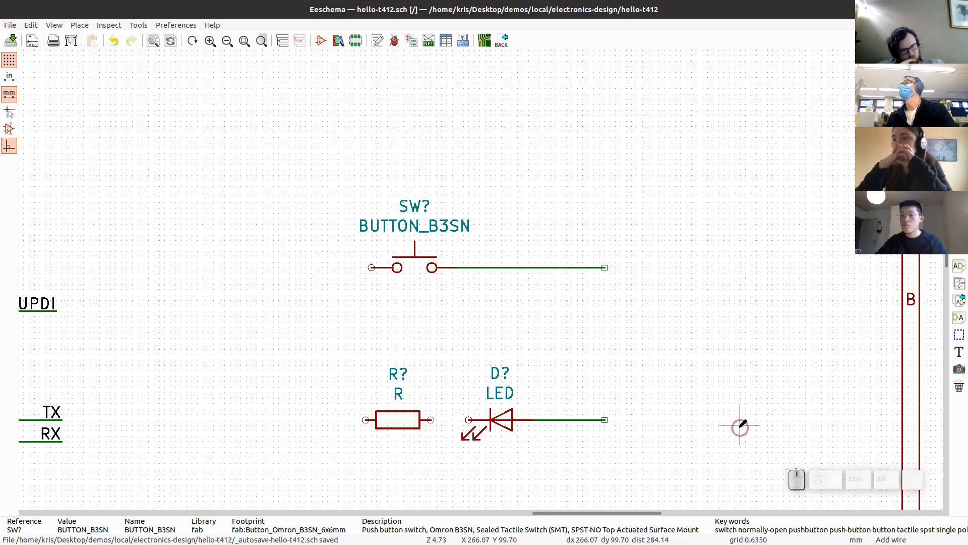
Step: Label the open end of the button's wire BTN and that of the LED's wire LED
left_click(604, 267)
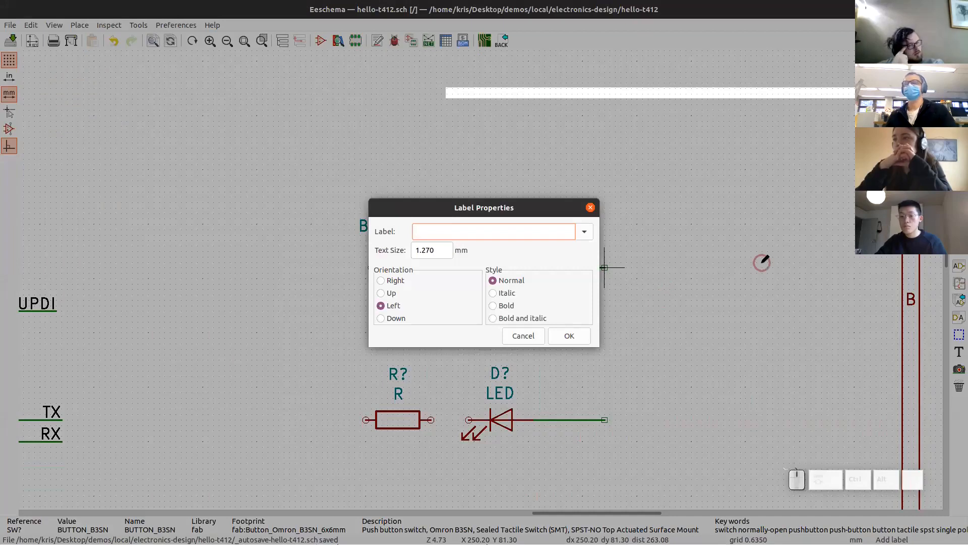
type("BTN")
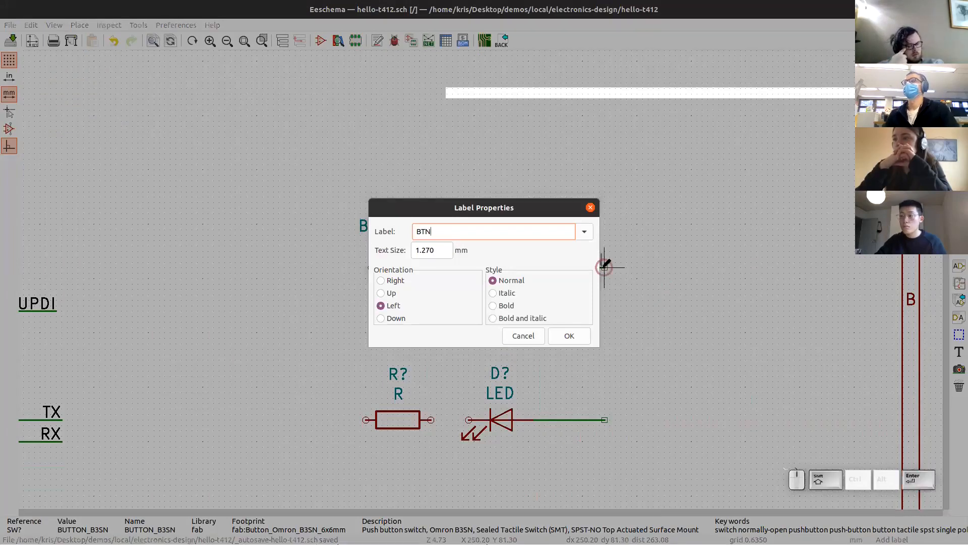
key("Return")
left_click(605, 268)
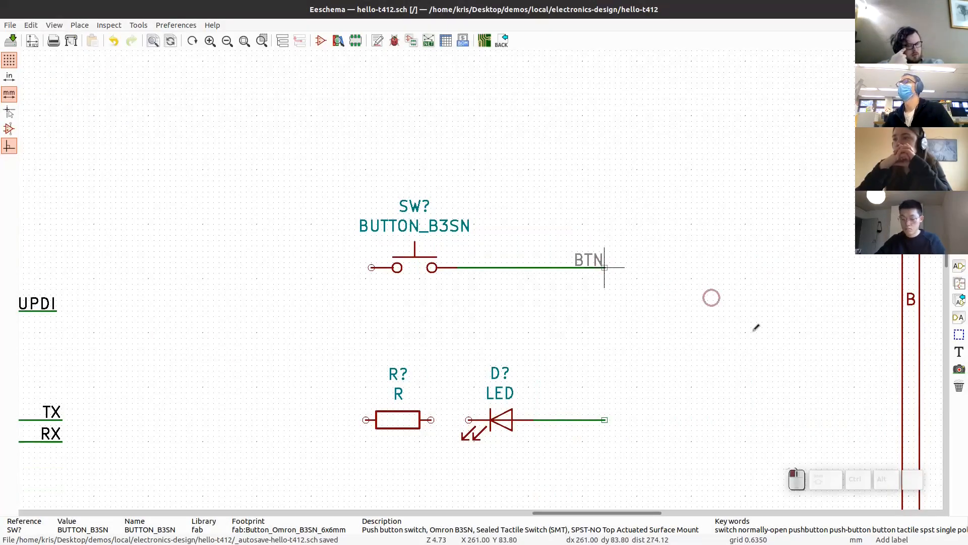
left_click(649, 445)
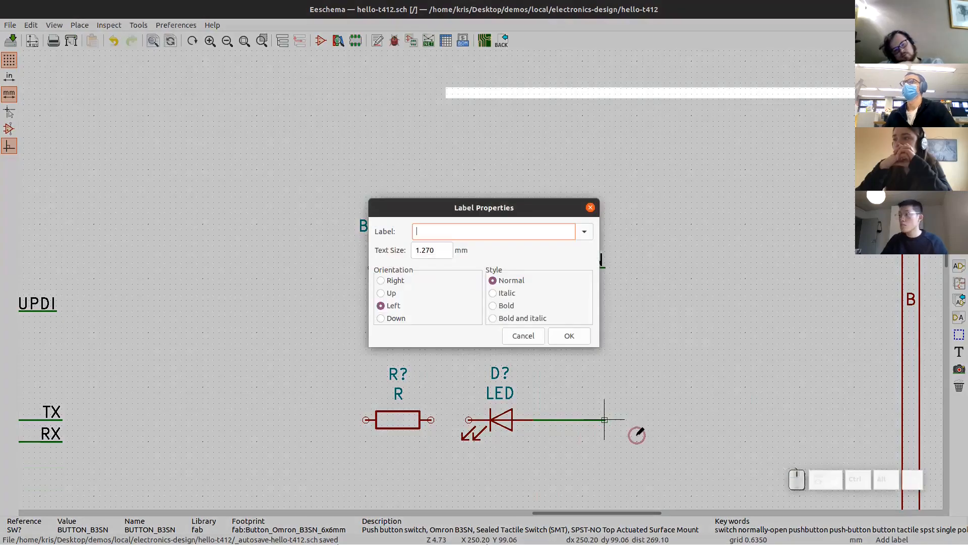
type("LED")
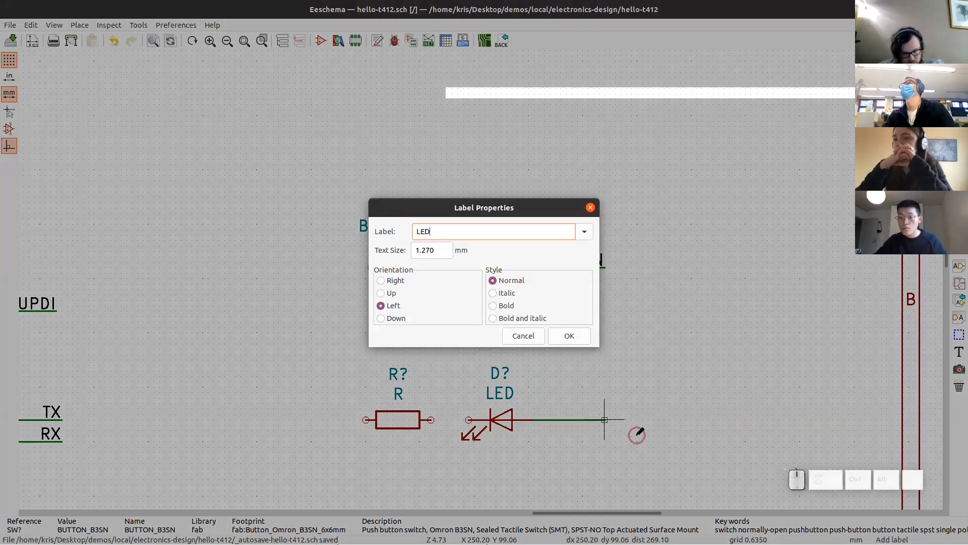
key("Return")
left_click(605, 419)
Step: Connect the resistor's right-hand pin to the LED's left-hand pin with a straight horizontal wire
middle_click_drag(515, 329, 521, 368)
left_click(959, 129)
mouse_move(626, 363)
middle_mouse_down()
mouse_move(631, 230)
mouse_move(554, 299)
middle_mouse_up()
left_click(363, 392)
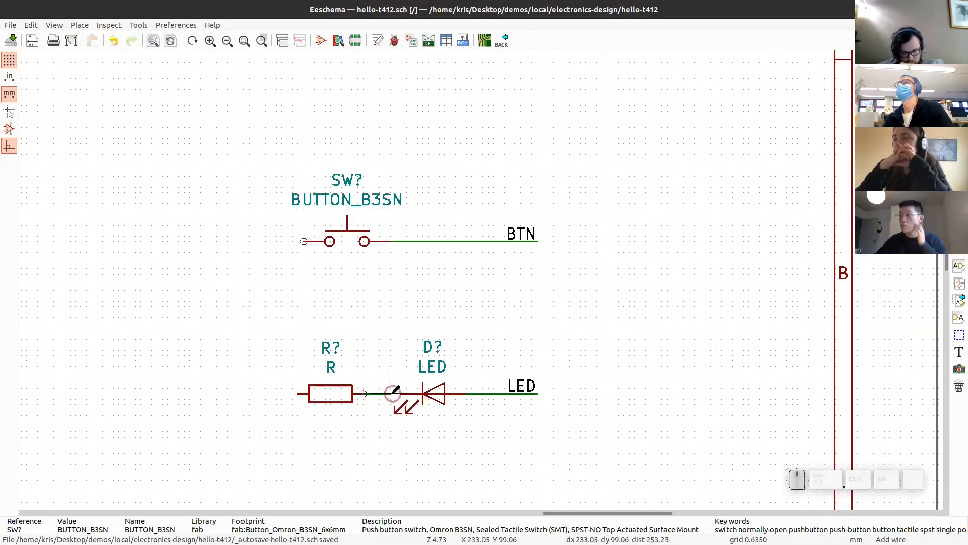
left_click(401, 394)
Step: Draw a horizontal wire outward from the button's left-hand pin, ending well past the resistor's left end
middle_click_drag(276, 326, 438, 342)
left_click(464, 257)
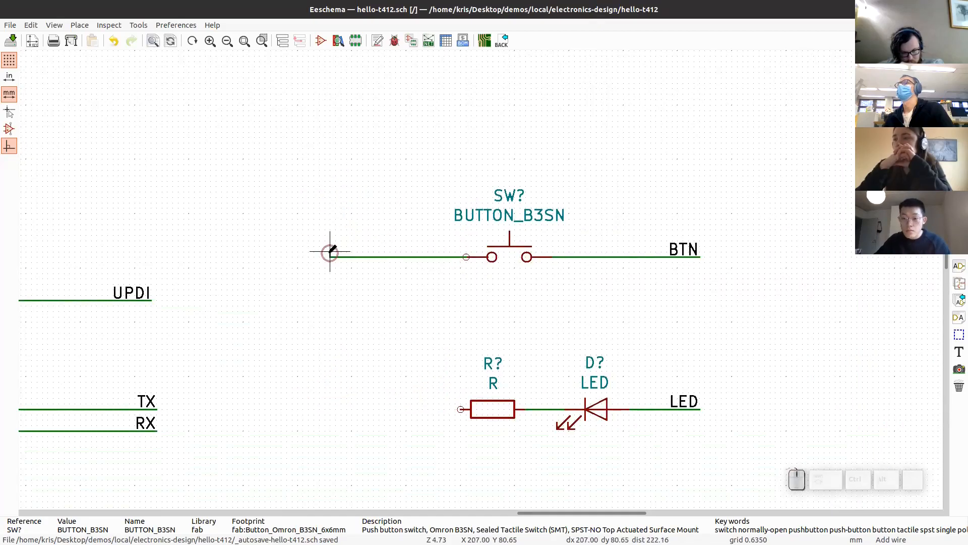
double_click(331, 256)
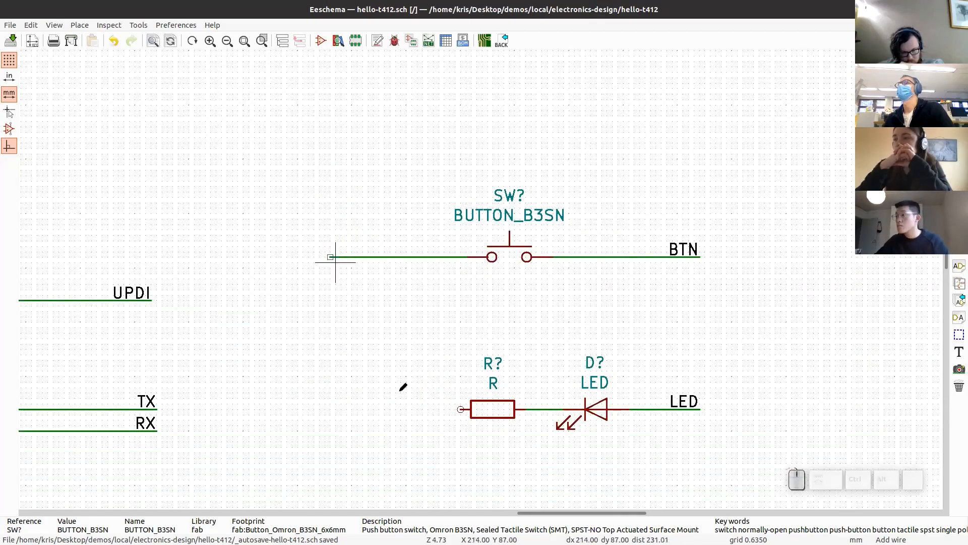
key("ctrl+z")
key("ctrl+z")
key("Escape")
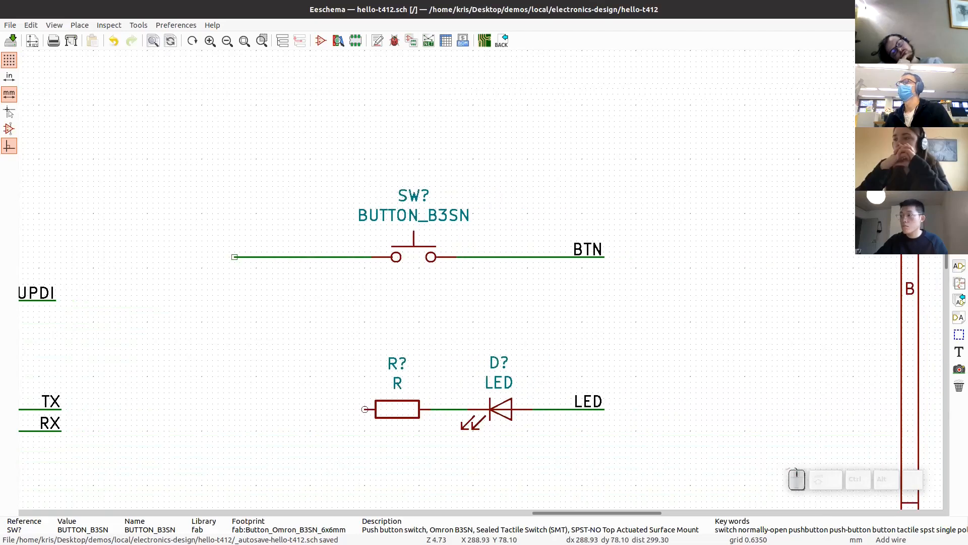
Step: Wire the resistor's free pin out to below the open end of the button's left-hand wire and join the two with a vertical wire
key("w")
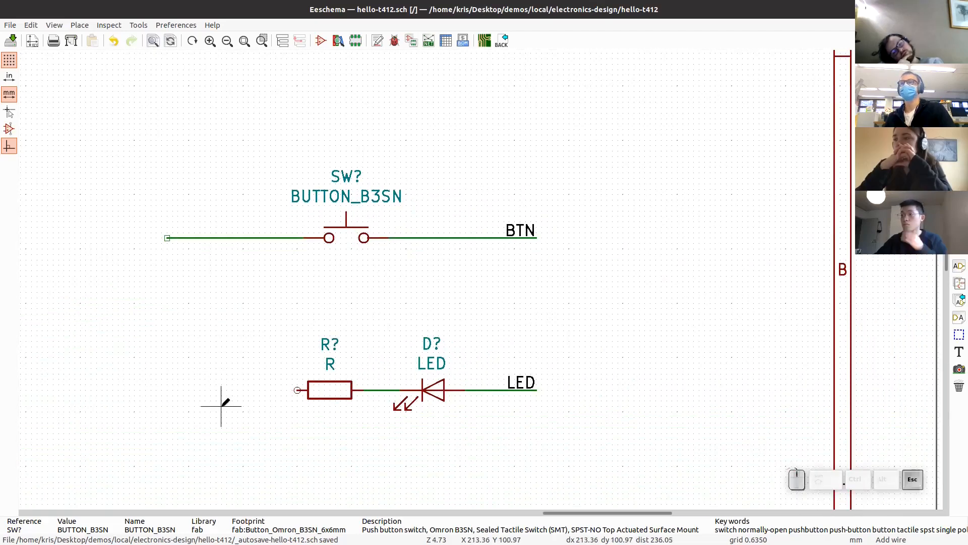
left_click(297, 389)
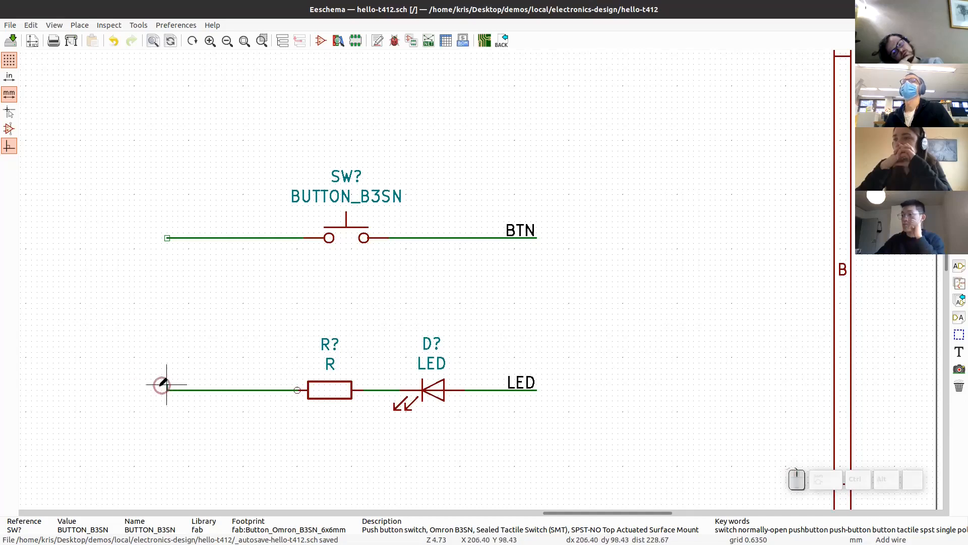
left_click(167, 237)
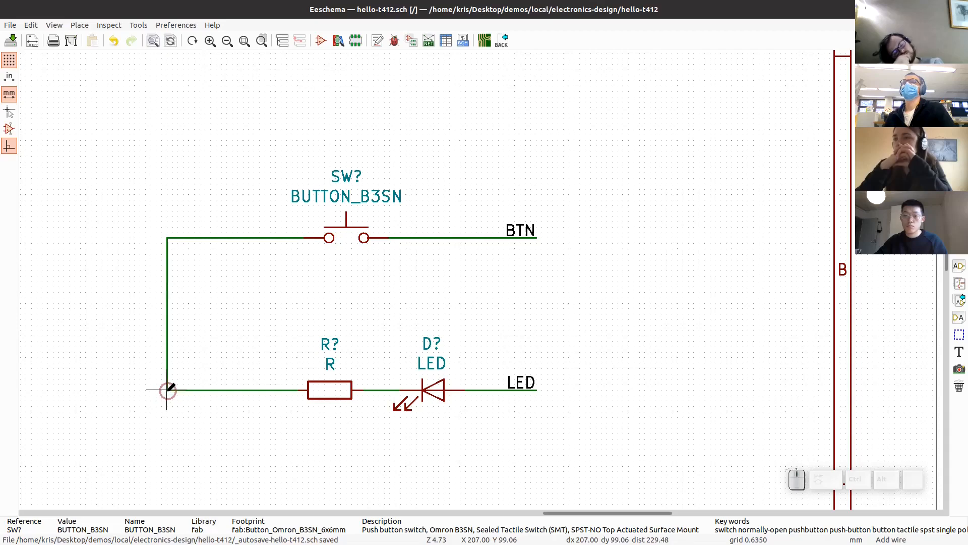
left_click(167, 390)
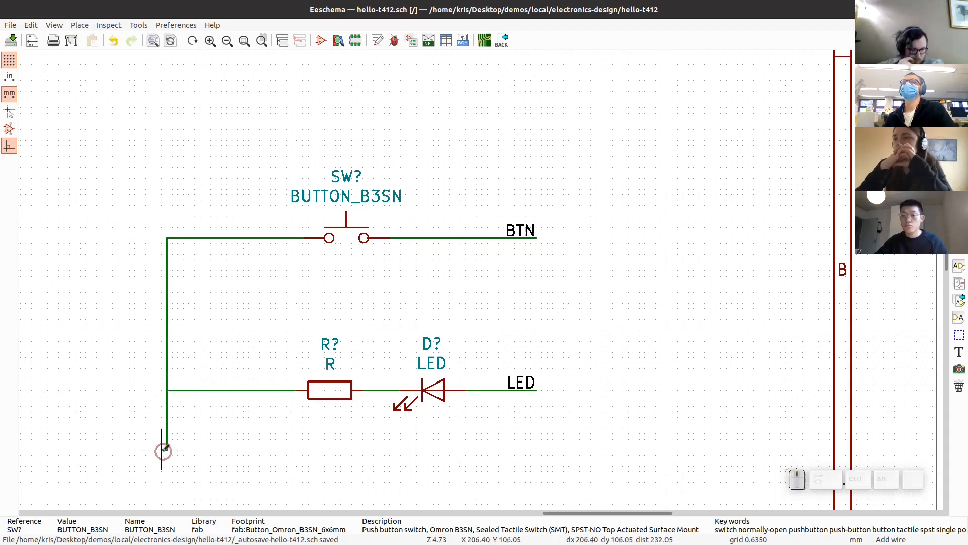
key("Escape")
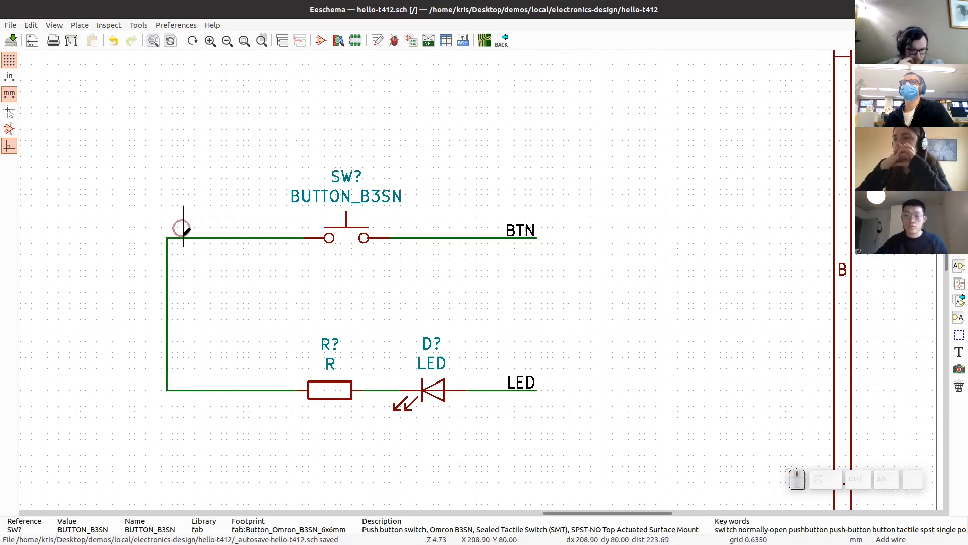
Step: Draw a short horizontal wire branching from the middle of the vertical wire that joins the button and resistor lines
middle_click_drag(171, 233, 411, 271)
left_click(411, 348)
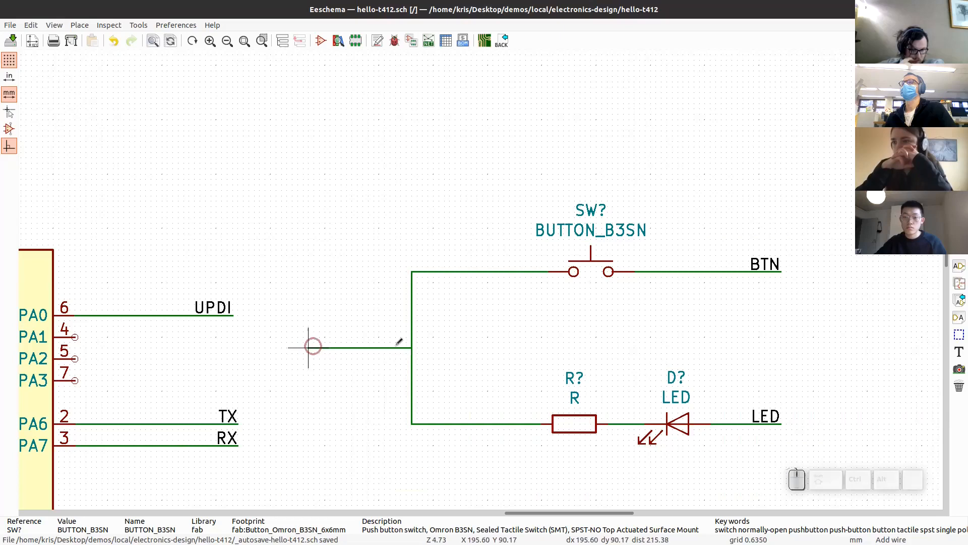
double_click(509, 347)
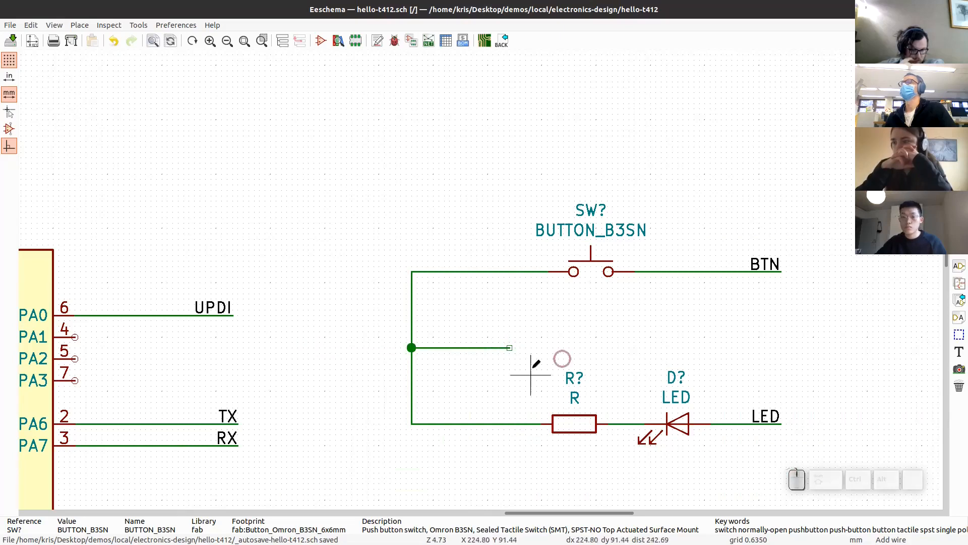
Step: Place a GND label at the free end of the branch wire between the button and the resistor
left_click(508, 347)
type("GND")
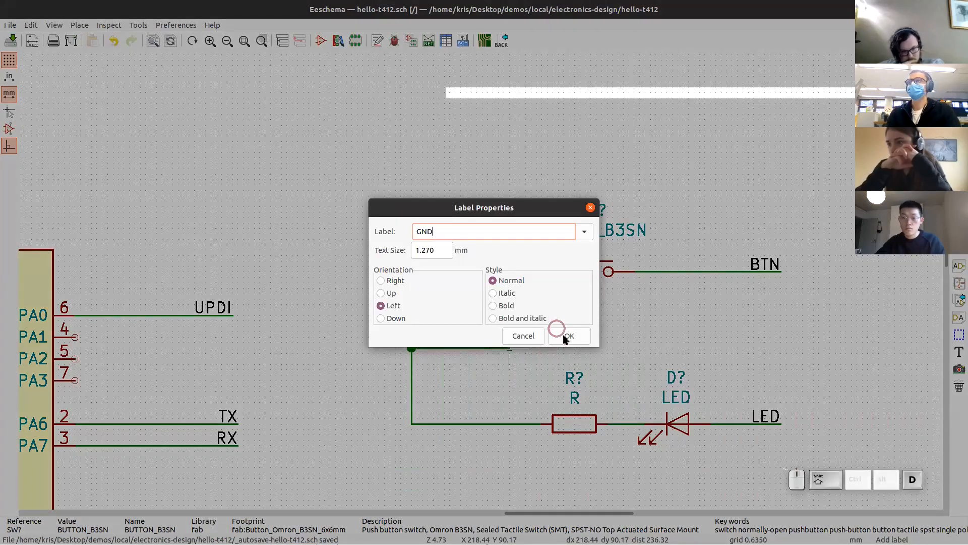
key("Return")
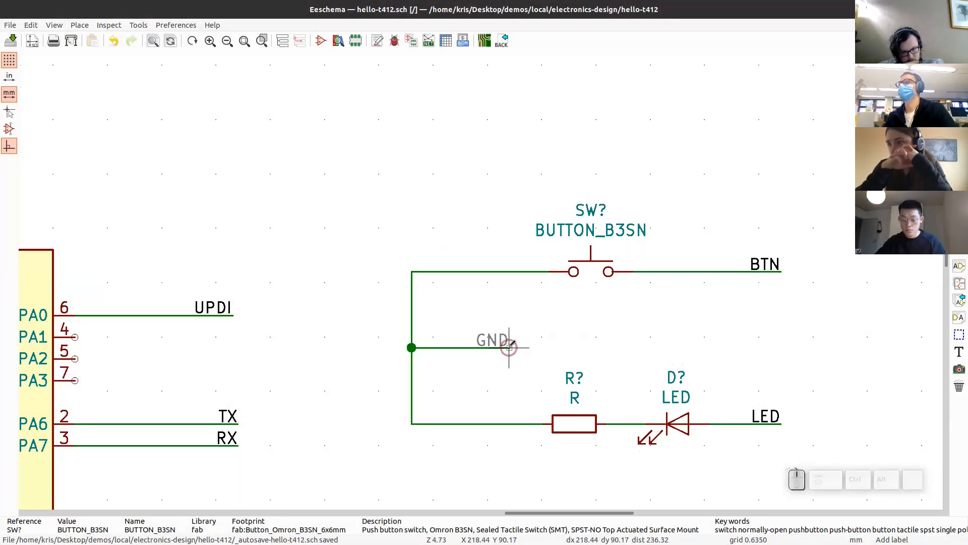
left_click(509, 348)
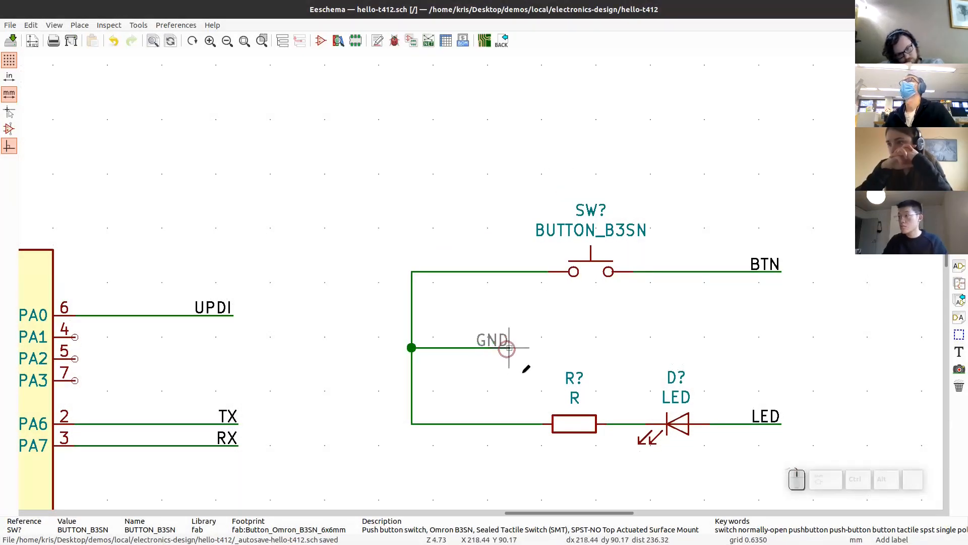
Step: Switch to the browser to examine the port pins in the ATtiny 212/412 pinout diagram, and return to the schematic
scroll(479, 277, "down", 2)
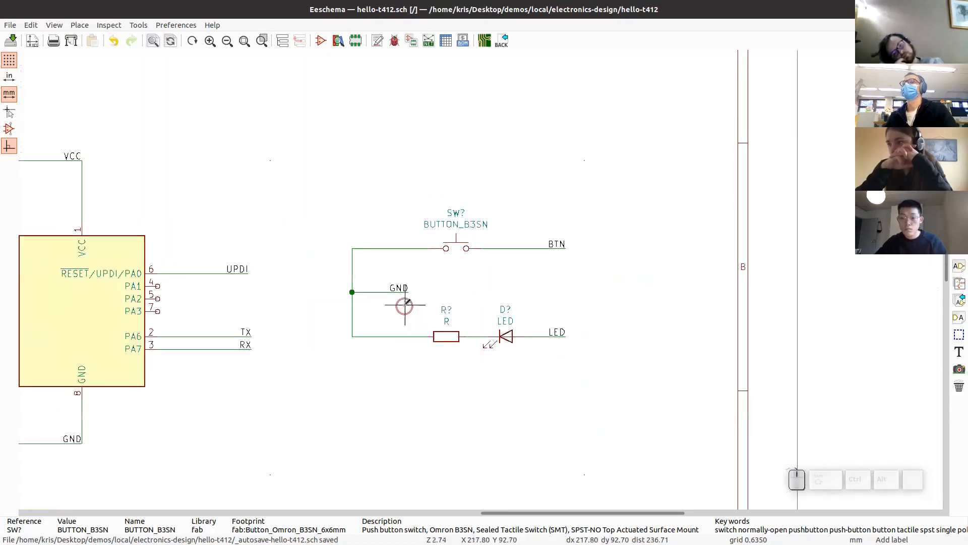
middle_click_drag(400, 302, 567, 297)
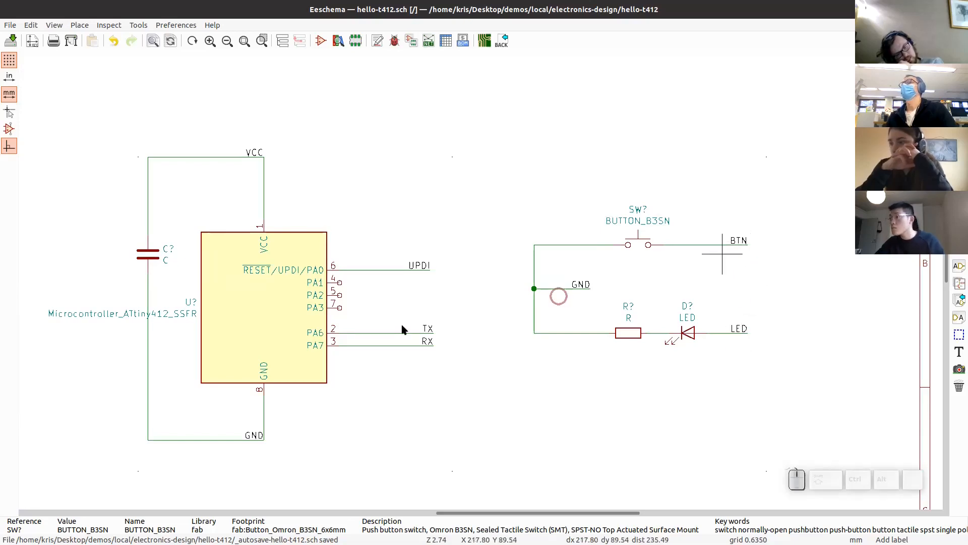
scroll(335, 308, "up", 3)
middle_click_drag(528, 255, 491, 261)
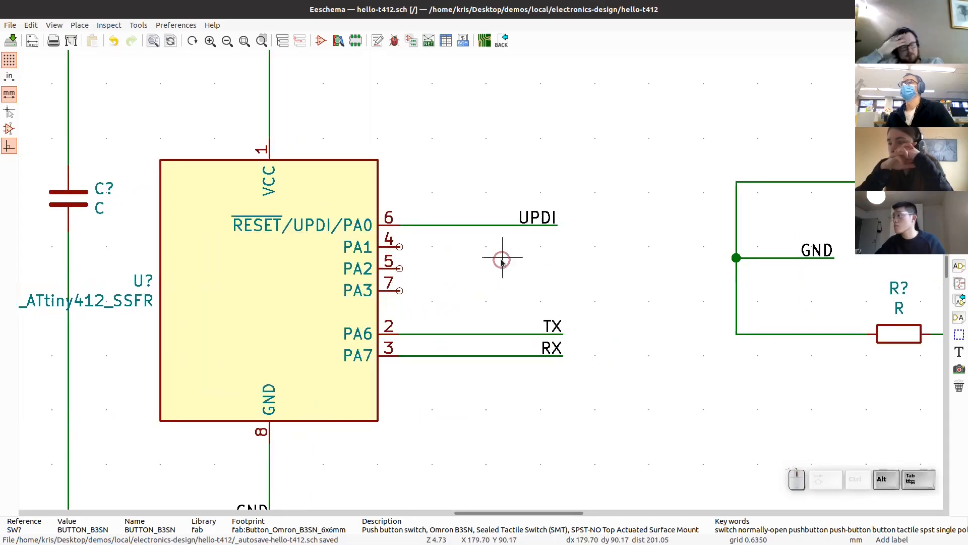
key("alt+Tab")
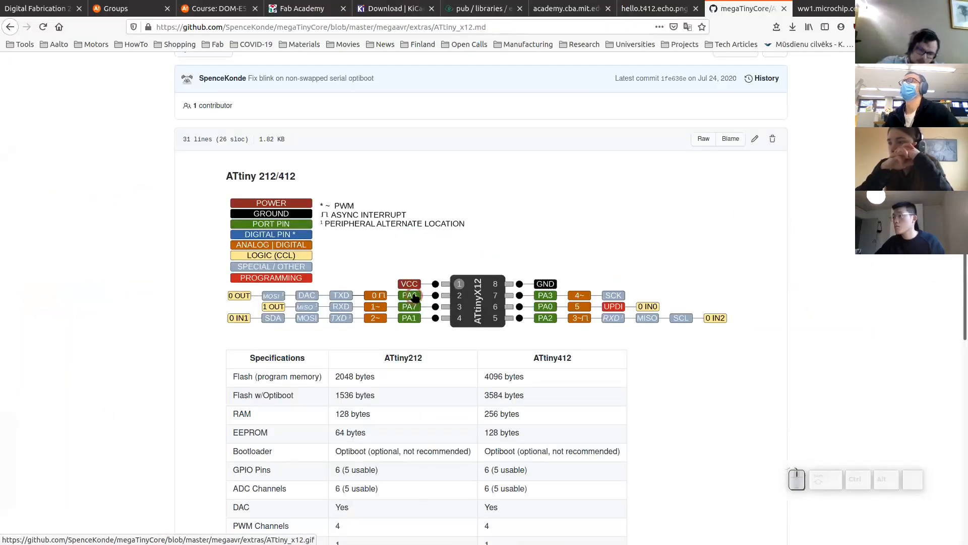
key("alt+Tab")
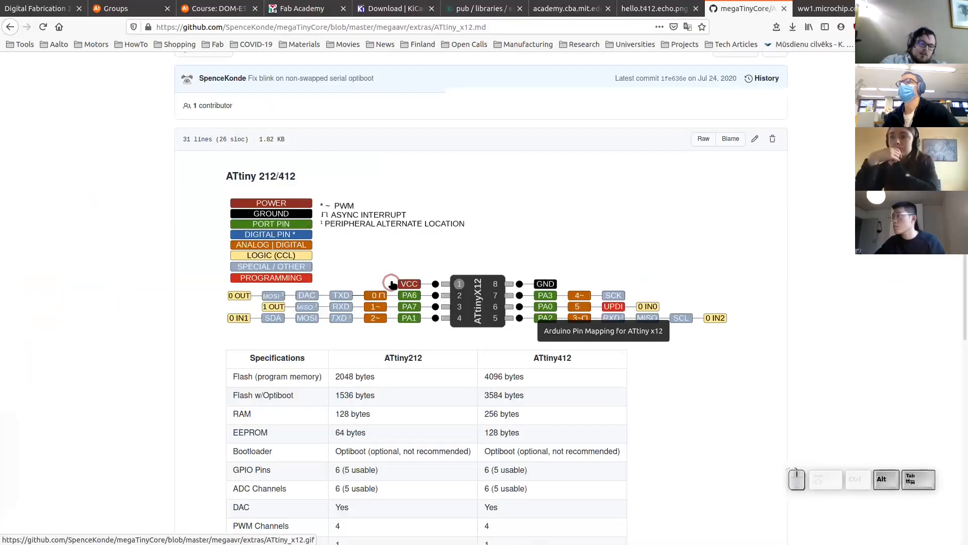
key("alt+Tab")
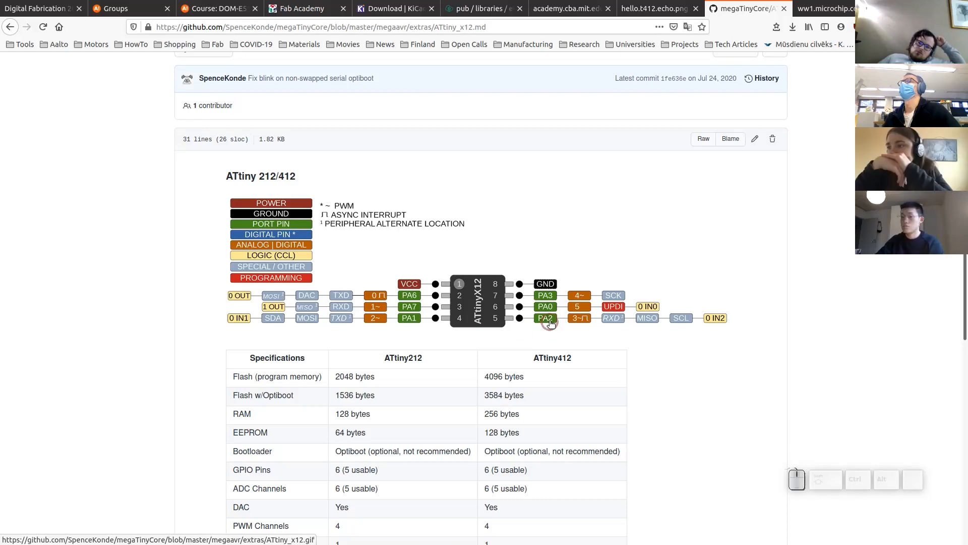
key("alt+Tab")
Step: Draw horizontal wires from the microcontroller's PA2 and PA1 pins, ending in line with the UPDI wire
scroll(418, 303, "up", 1)
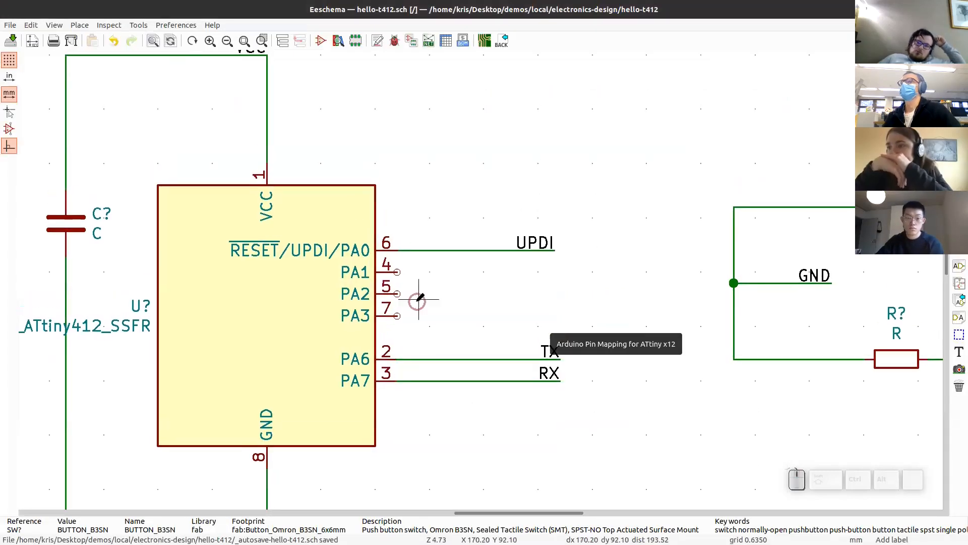
key("w")
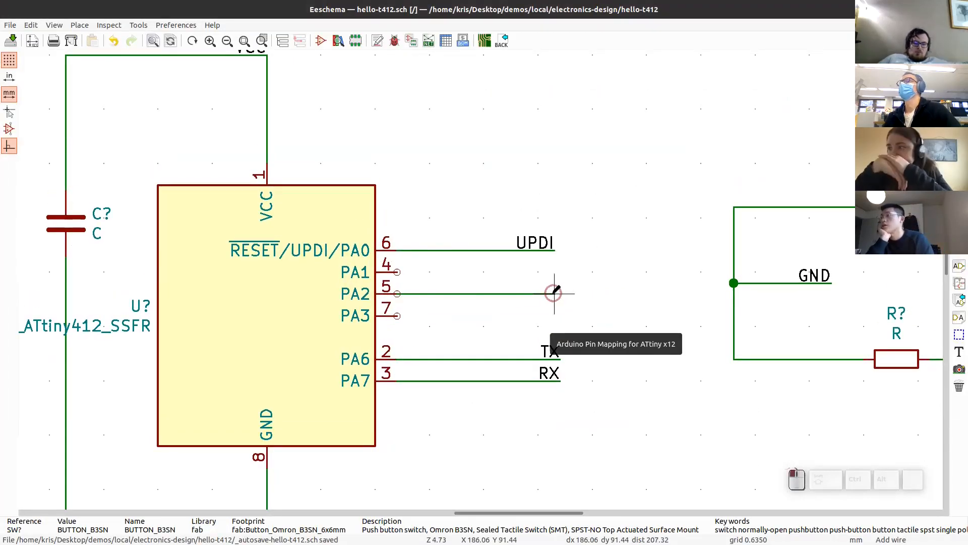
double_click(554, 293)
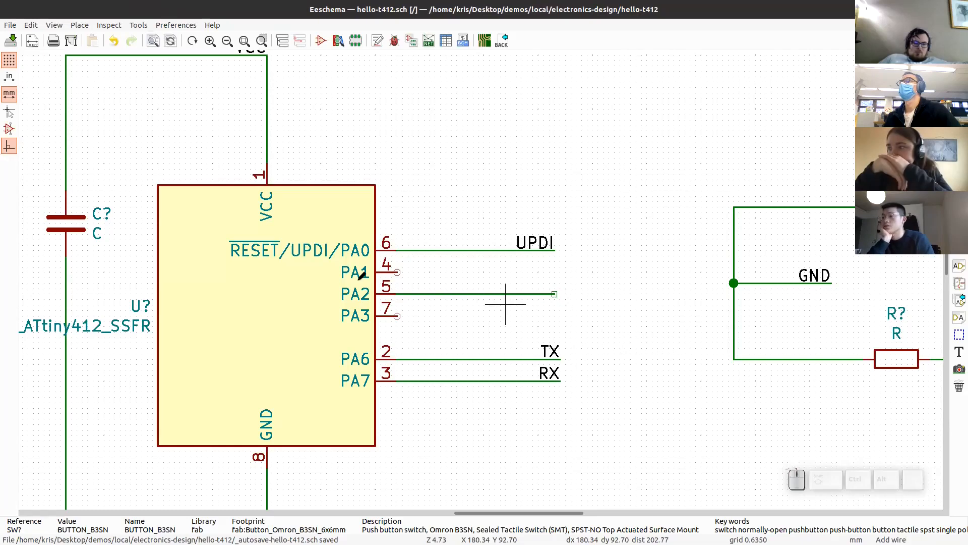
left_click(398, 271)
double_click(554, 272)
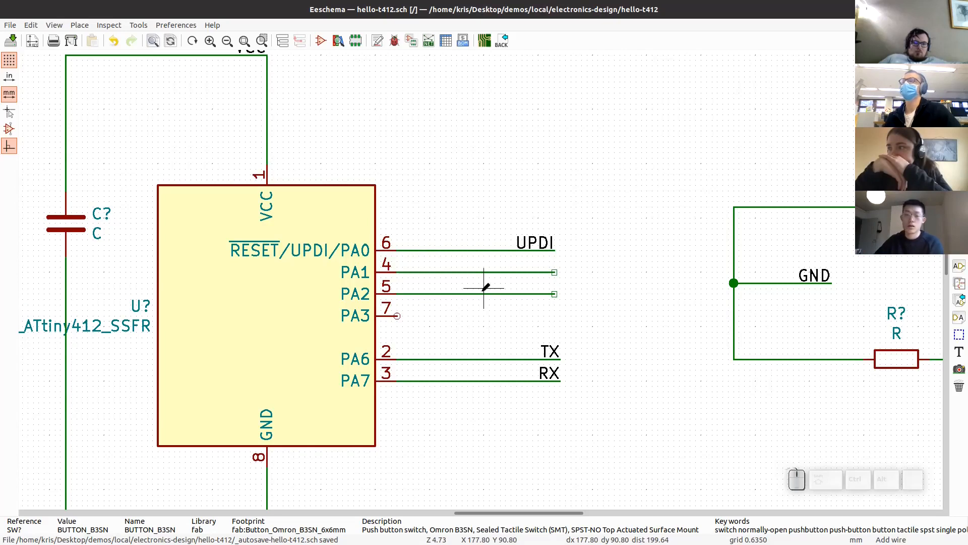
scroll(351, 334, "down", 2)
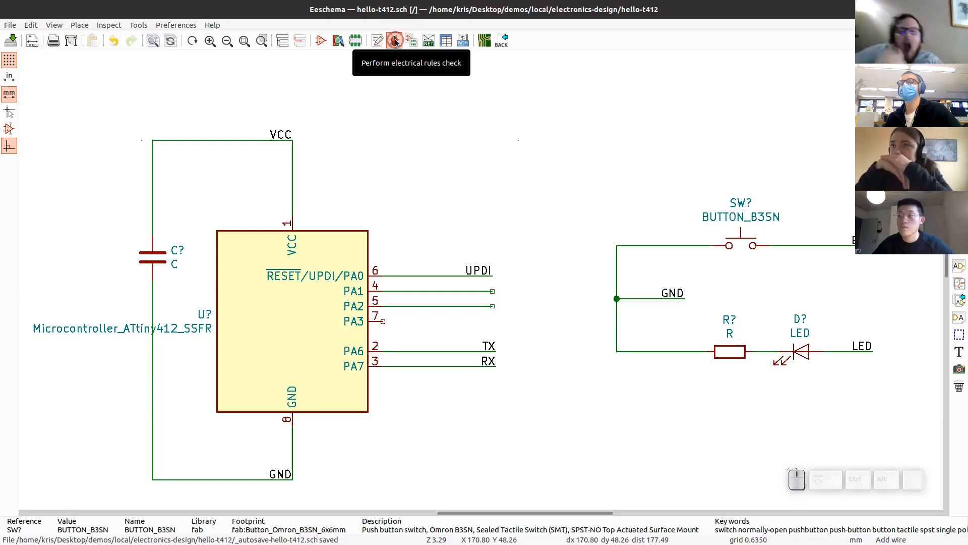
left_click(395, 41)
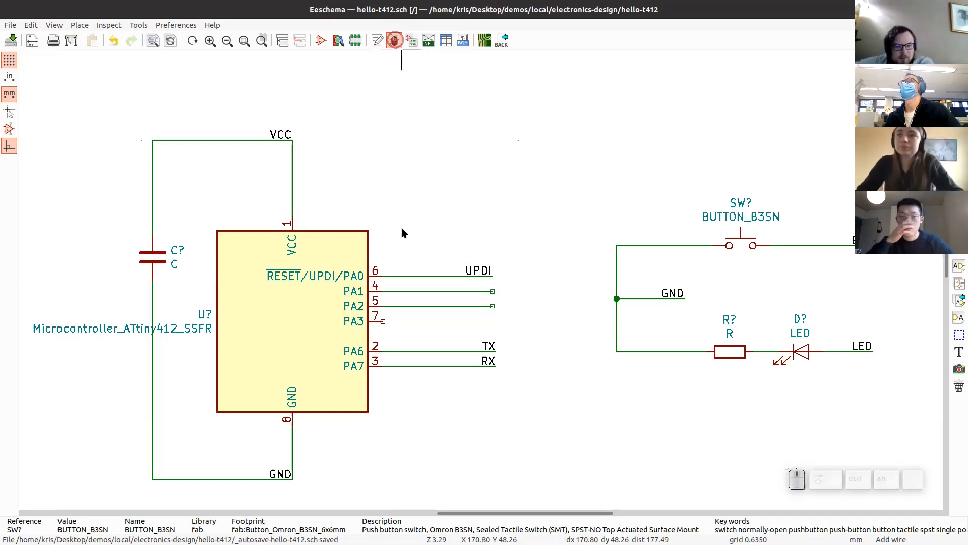
left_click(662, 103)
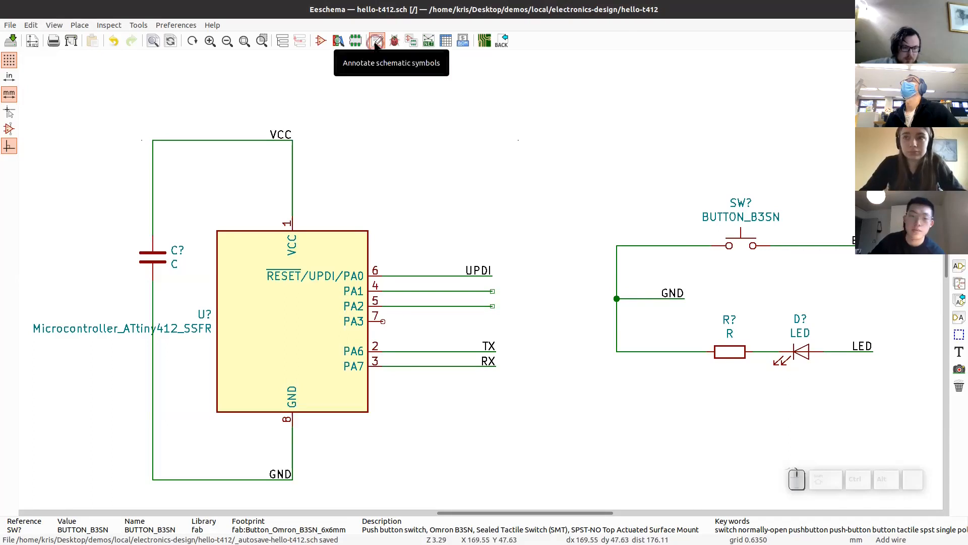
Step: Annotate the symbols of the entire schematic, keeping existing annotations and sorting components by X position
left_click(376, 41)
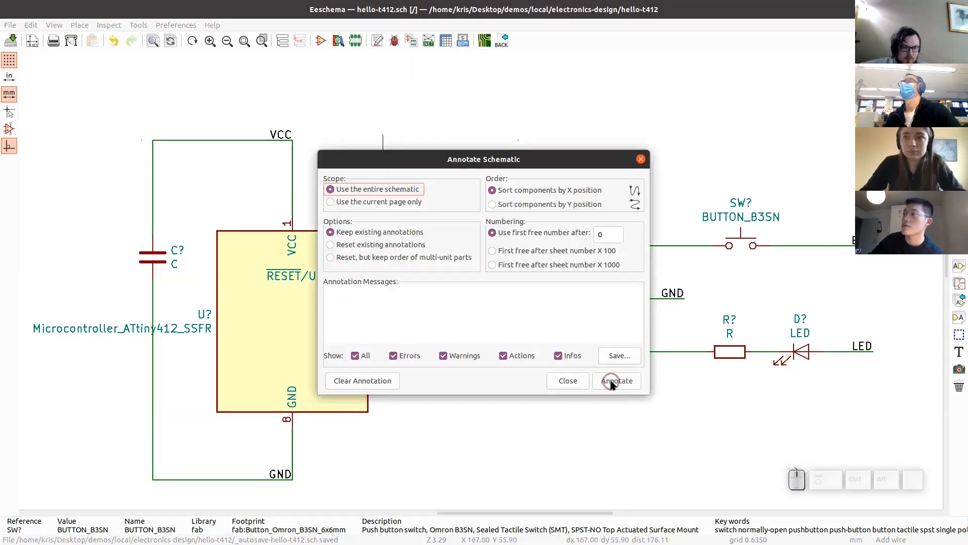
left_click(616, 380)
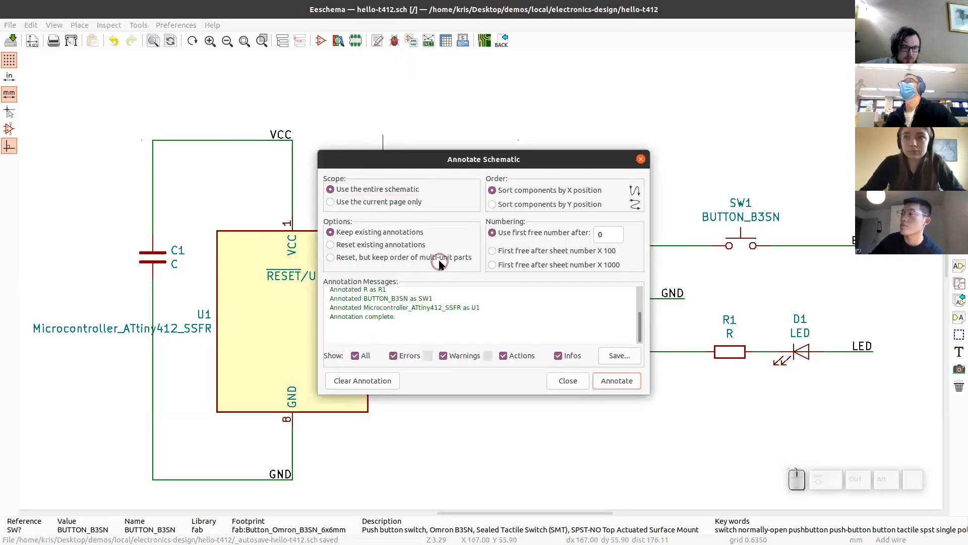
left_click(639, 159)
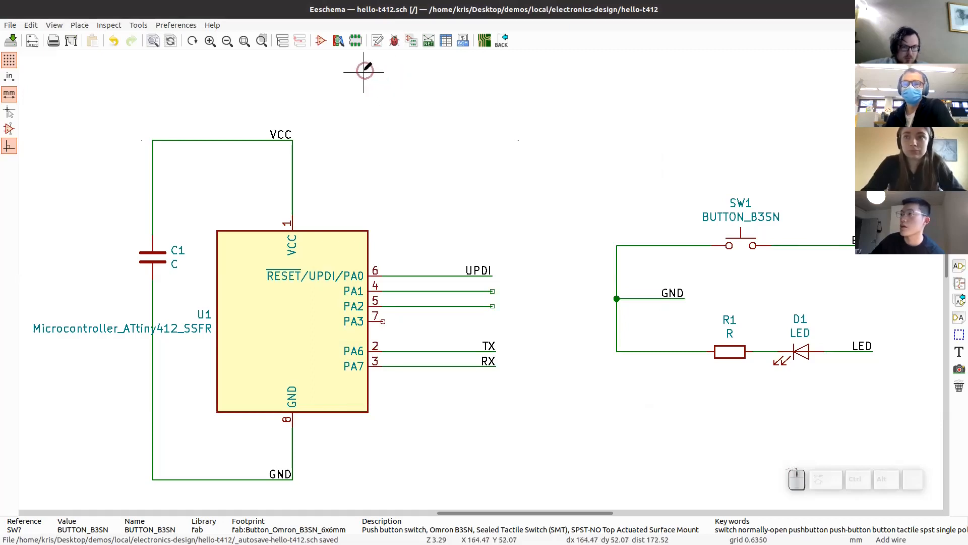
Step: Run the electrical rules check on the schematic and read through the error list
left_click(394, 41)
left_click(640, 439)
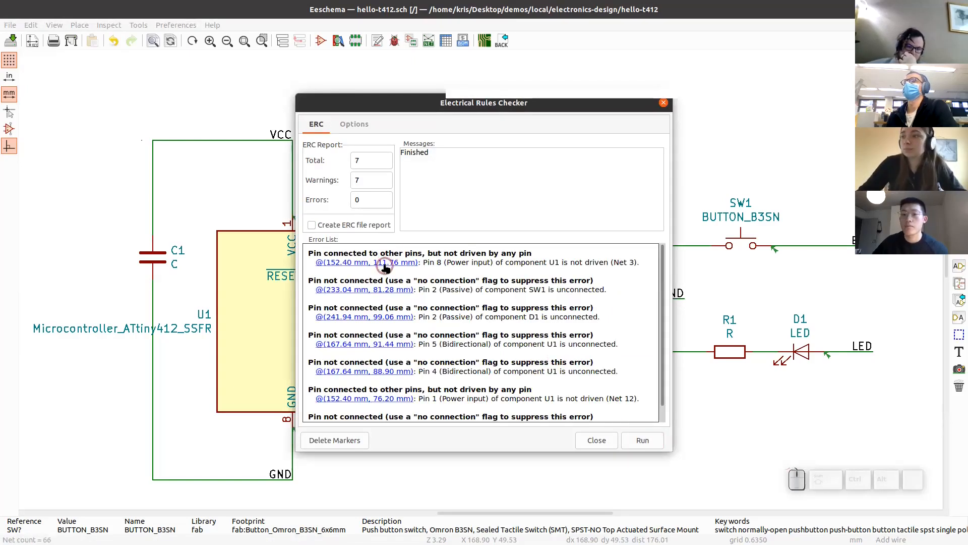
scroll(386, 307, "down", 1)
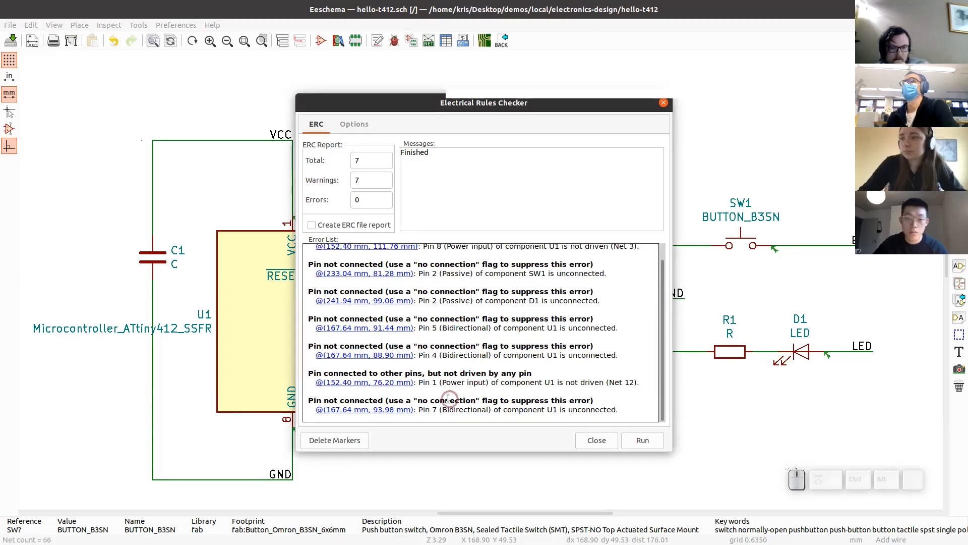
scroll(427, 309, "up", 1)
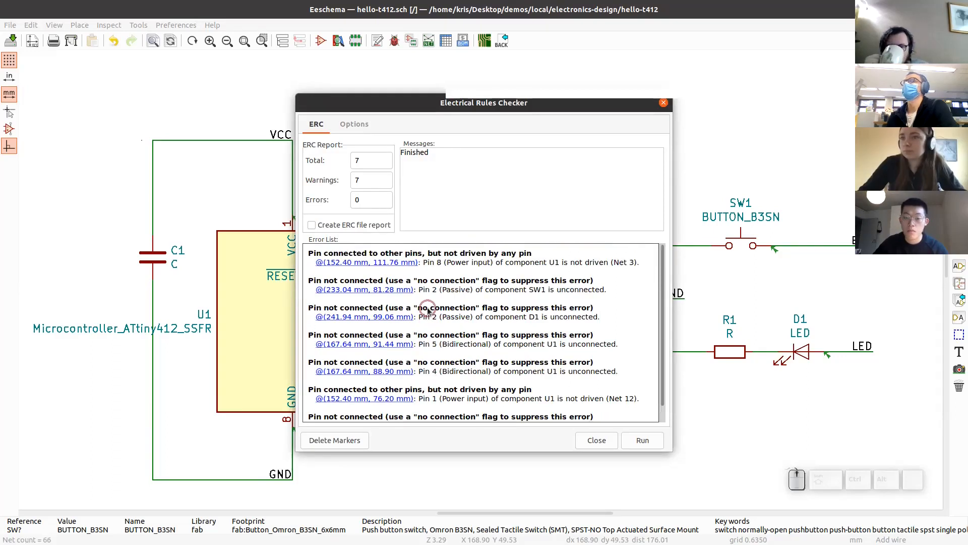
Step: Examine the rules-check markers at the pins of U1, SW1 and D1 against the error list, and close the checker
left_click_drag(418, 105, 687, 154)
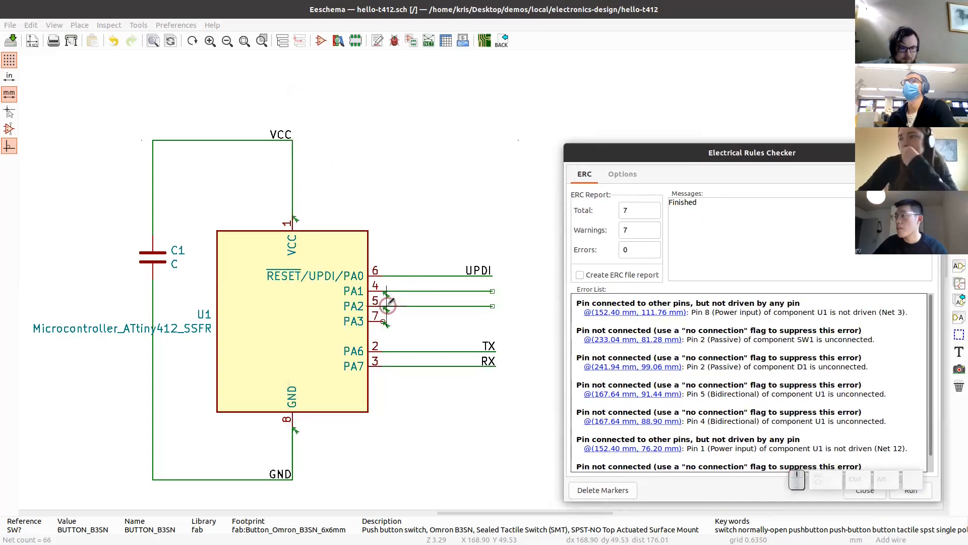
scroll(383, 315, "up", 2)
scroll(481, 277, "down", 4)
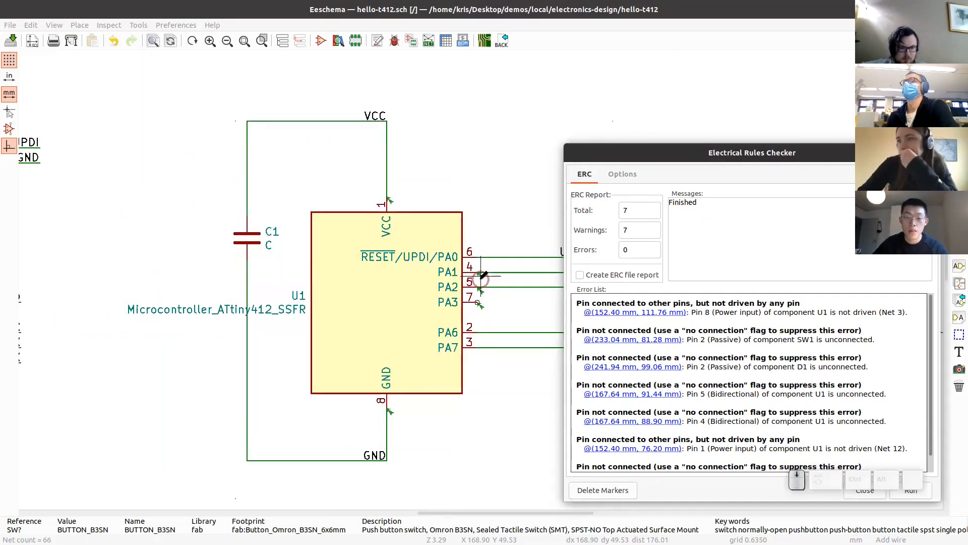
scroll(410, 275, "up", 1)
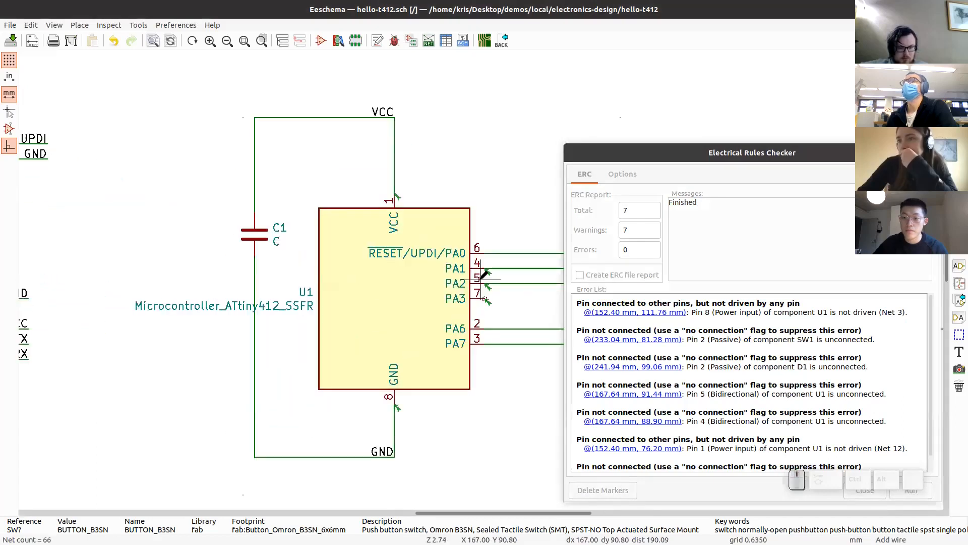
scroll(492, 270, "down", 2)
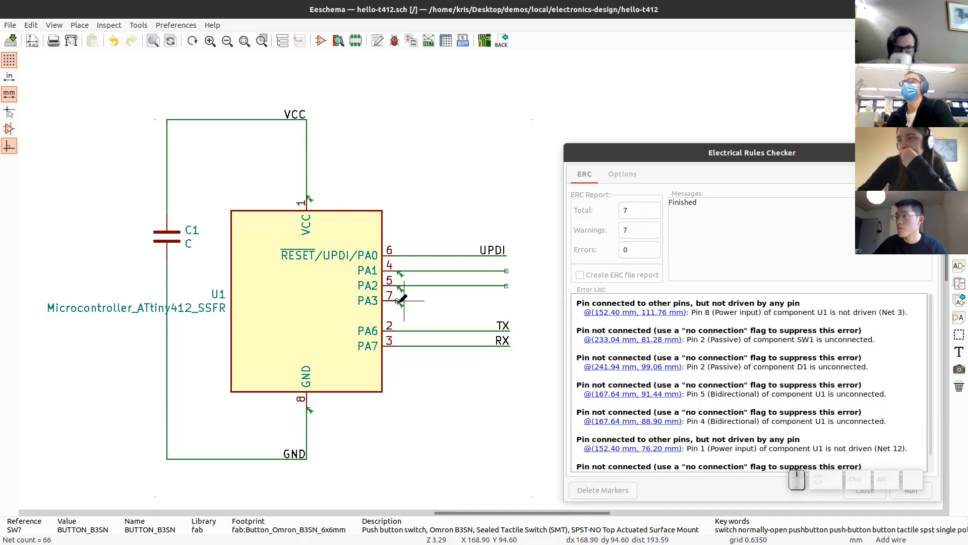
scroll(604, 368, "down", 1)
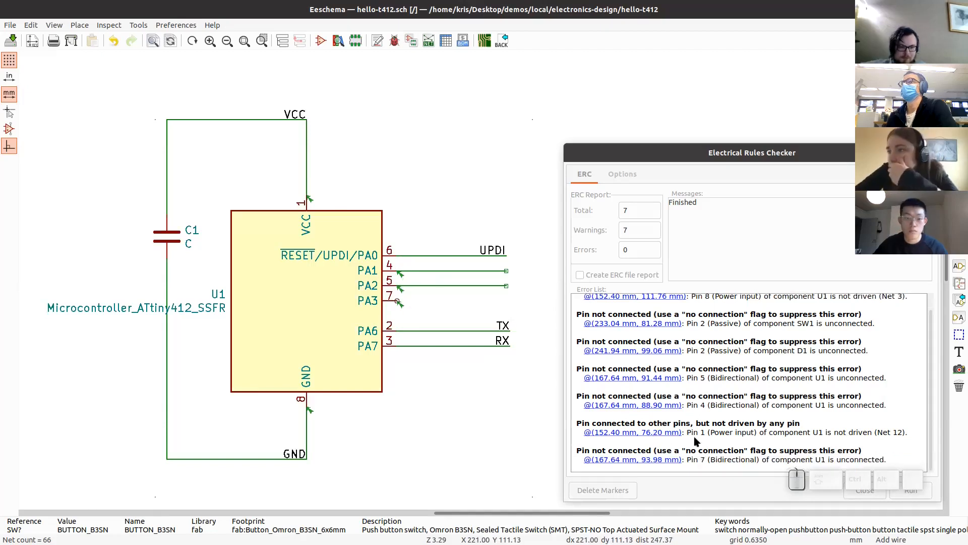
scroll(471, 279, "down", 3)
scroll(470, 279, "up", 6)
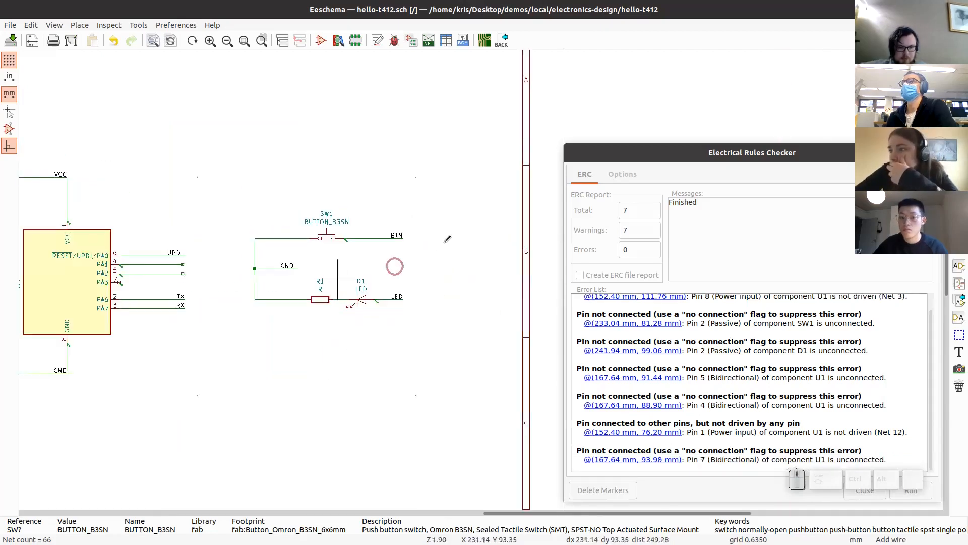
scroll(480, 279, "up", 1)
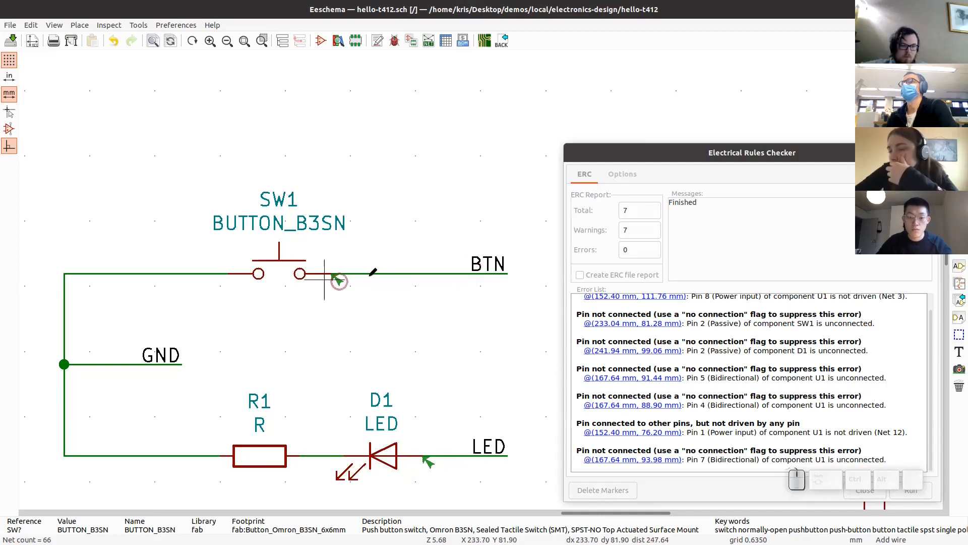
scroll(337, 396, "down", 3)
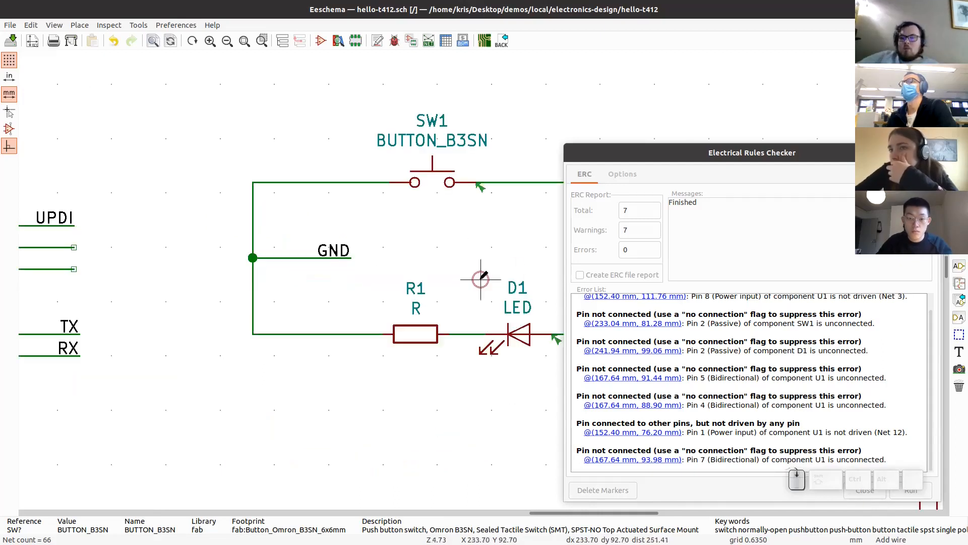
middle_click_drag(349, 276, 465, 277)
middle_click_drag(319, 274, 388, 279)
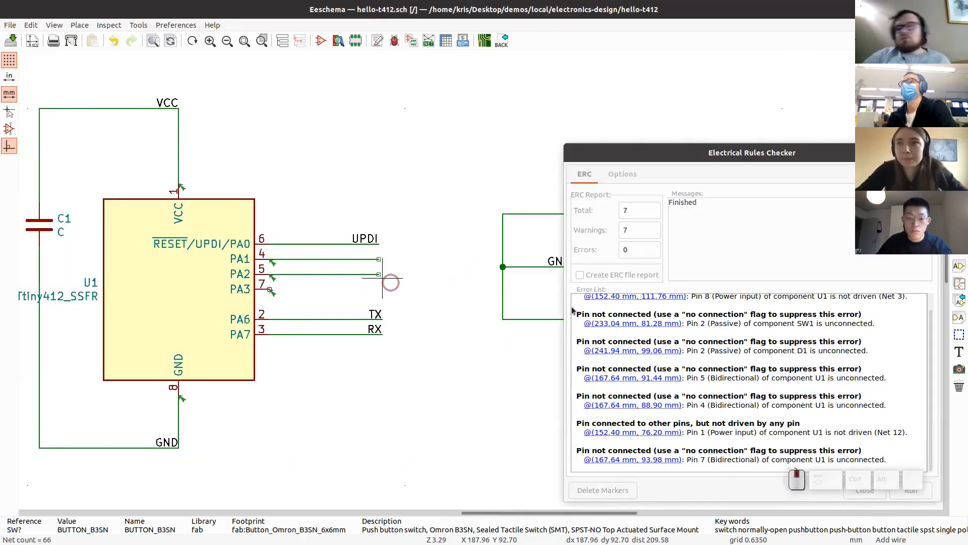
left_click_drag(788, 150, 835, 137)
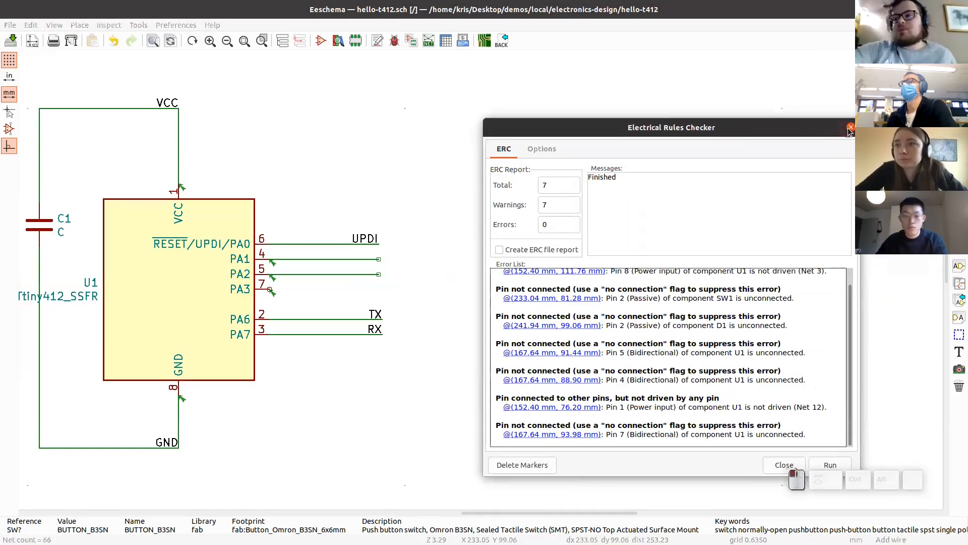
left_click(850, 128)
scroll(346, 270, "up", 5)
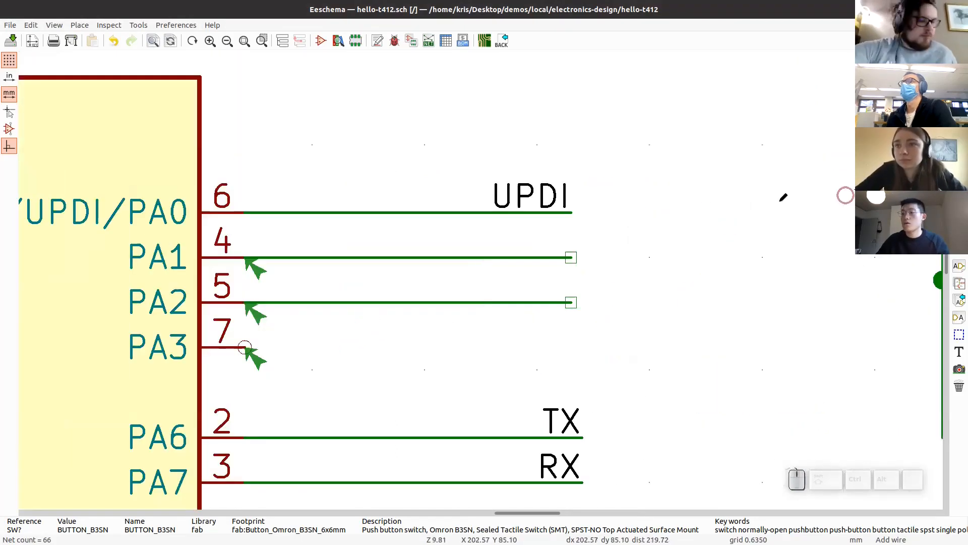
Step: Check the ATtiny412 pinout in the browser and place a BTN label at the end of the PA2 wire
scroll(782, 199, "down", 1)
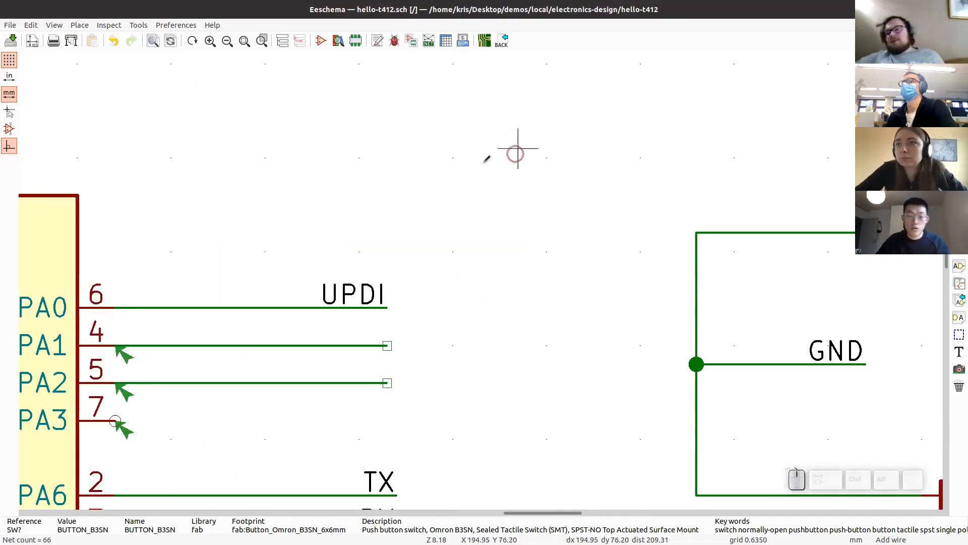
key("alt+Tab")
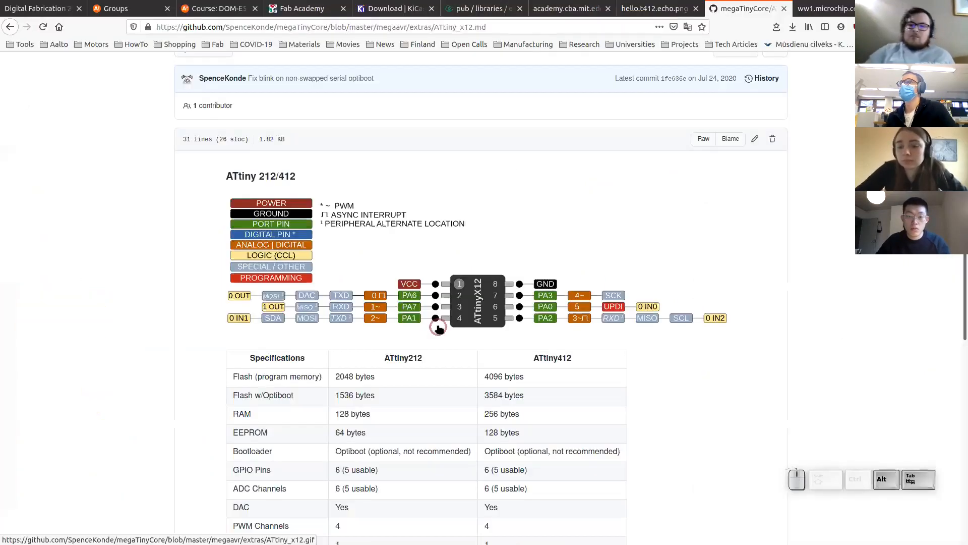
key("alt+Tab")
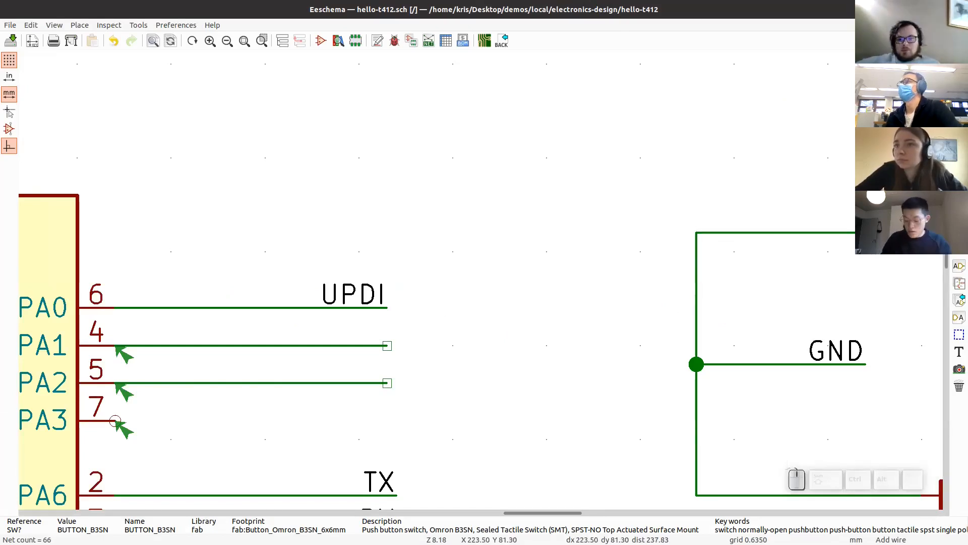
left_click(959, 266)
left_click(387, 381)
type("BTN")
key("Return")
left_click(386, 383)
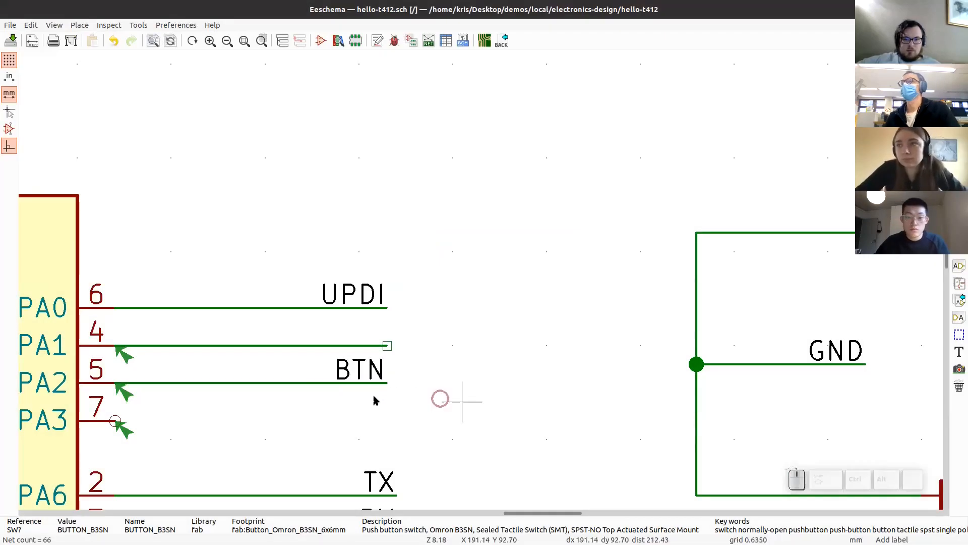
Step: Place an LED label at the end of the microcontroller's PA1 wire
left_click(387, 345)
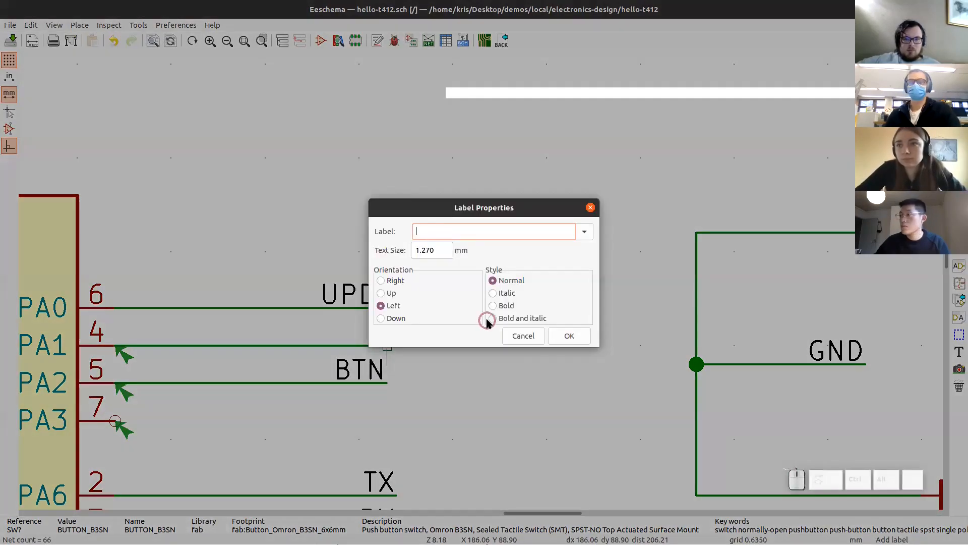
type("LED")
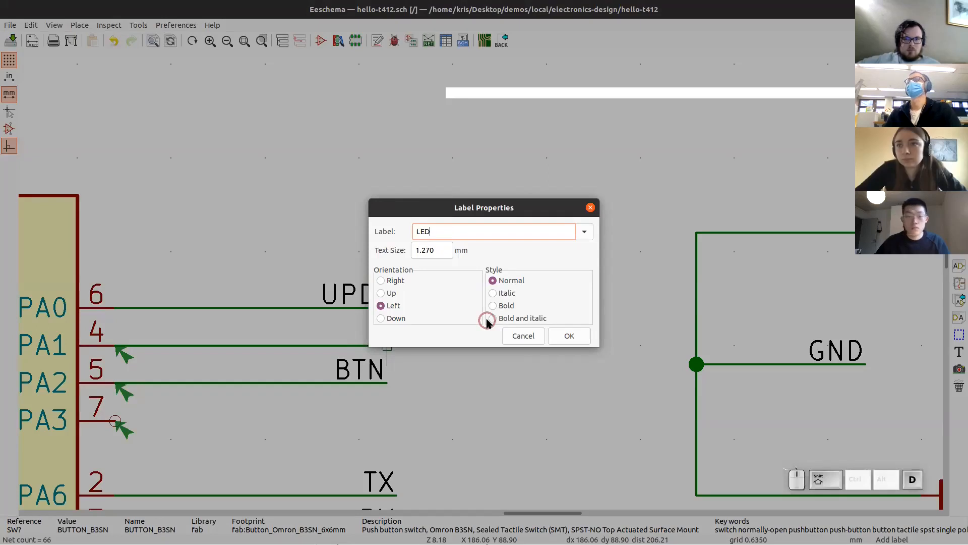
key("Return")
left_click(389, 346)
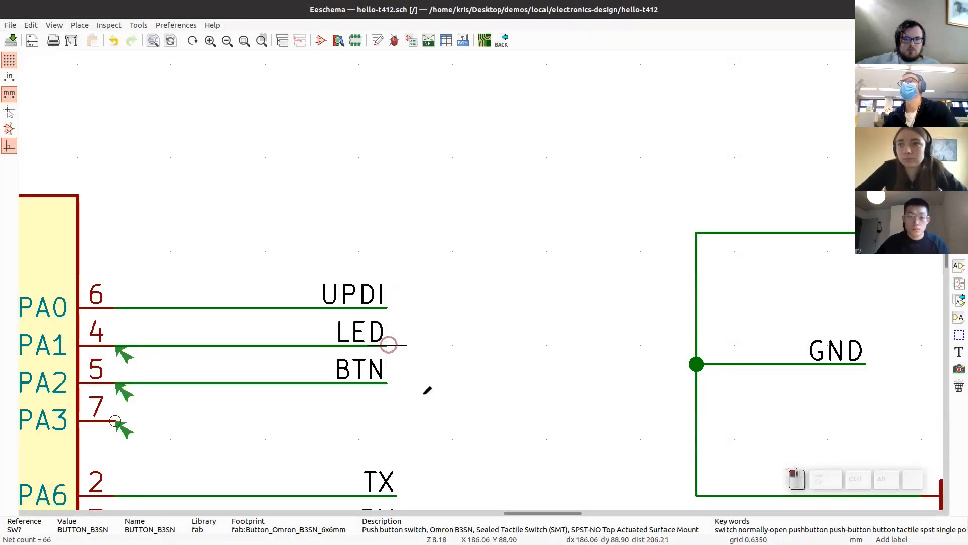
Step: Mark the microcontroller's unused PA3 pin with a no-connect flag
scroll(482, 274, "down", 3)
scroll(471, 285, "up", 1)
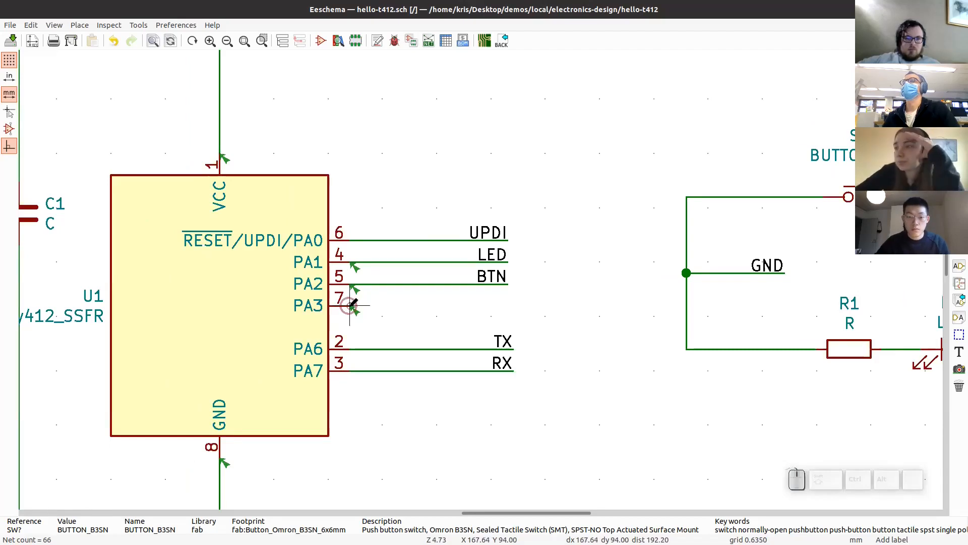
scroll(520, 290, "down", 1)
middle_click_drag(368, 268, 402, 287)
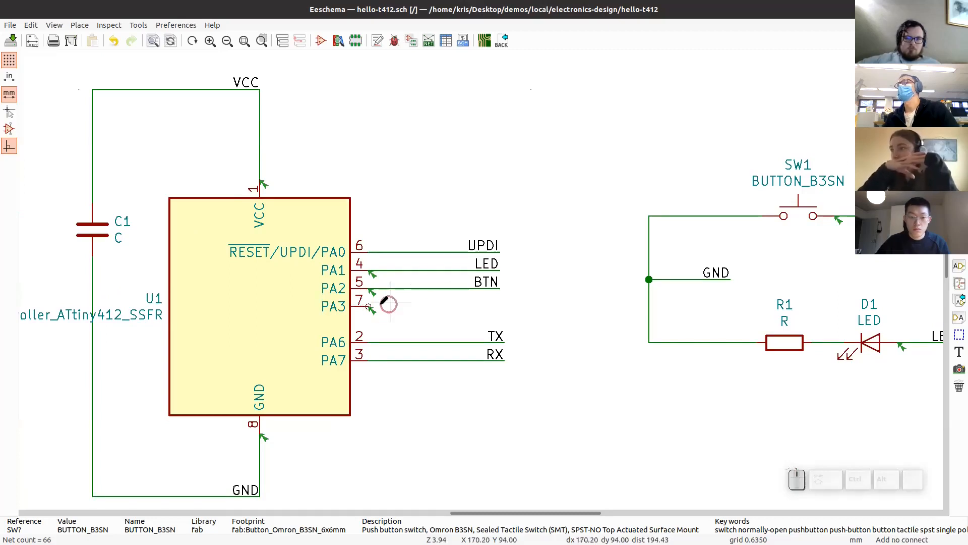
left_click(369, 306)
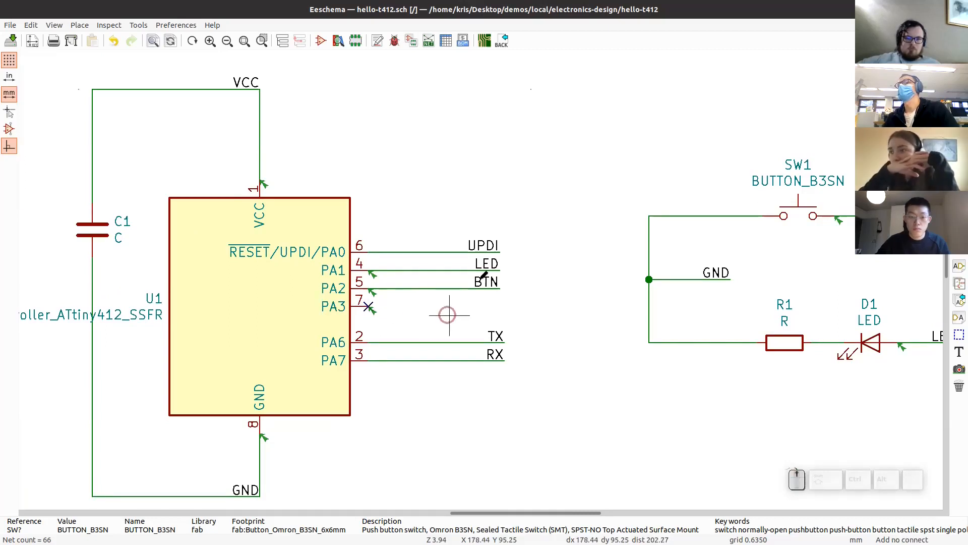
scroll(480, 278, "up", 2)
scroll(480, 279, "down", 3)
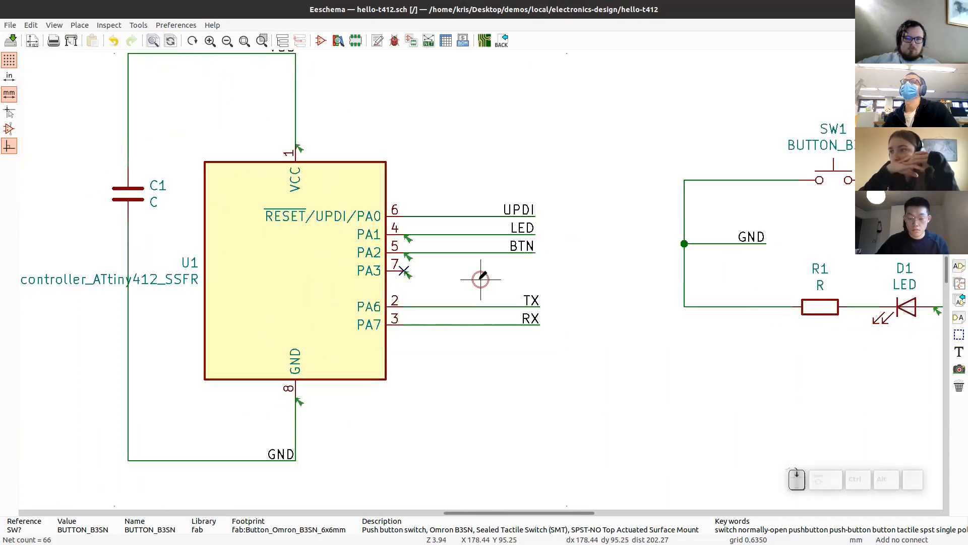
scroll(481, 278, "down", 2)
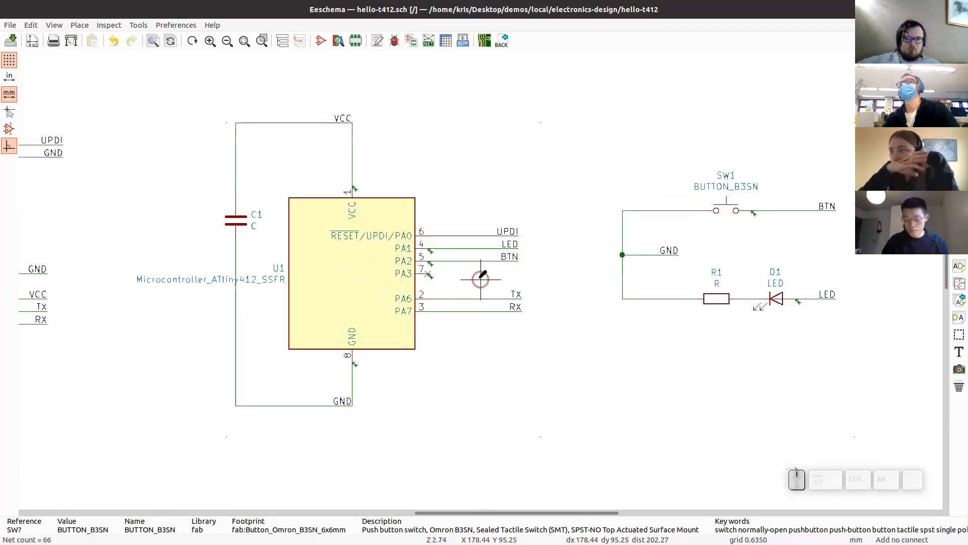
scroll(481, 278, "up", 2)
scroll(480, 279, "down", 1)
scroll(479, 279, "down", 1)
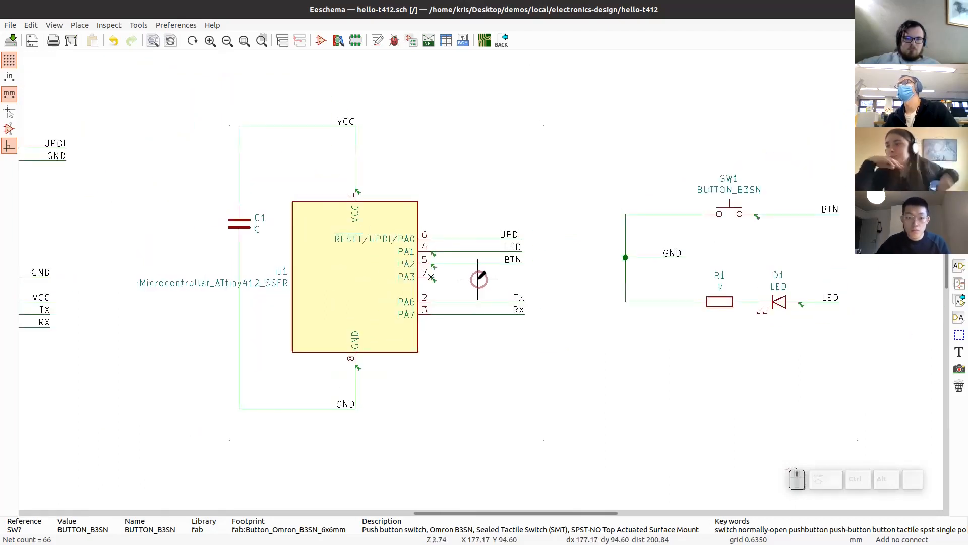
scroll(479, 278, "down", 1)
scroll(480, 279, "up", 1)
scroll(479, 279, "down", 1)
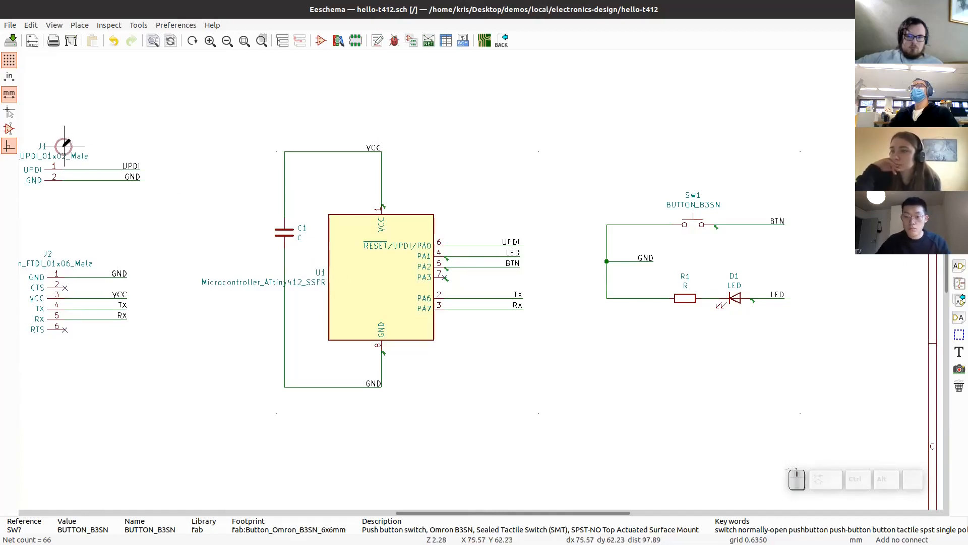
Step: Examine the reference designators of the UPDI and FTDI connectors
middle_click_drag(67, 149, 177, 162)
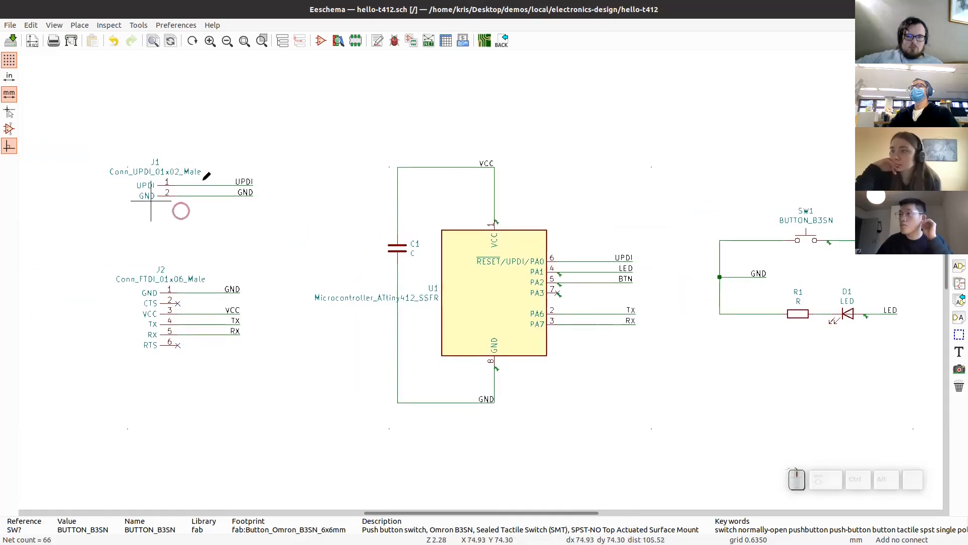
scroll(156, 162, "up", 4)
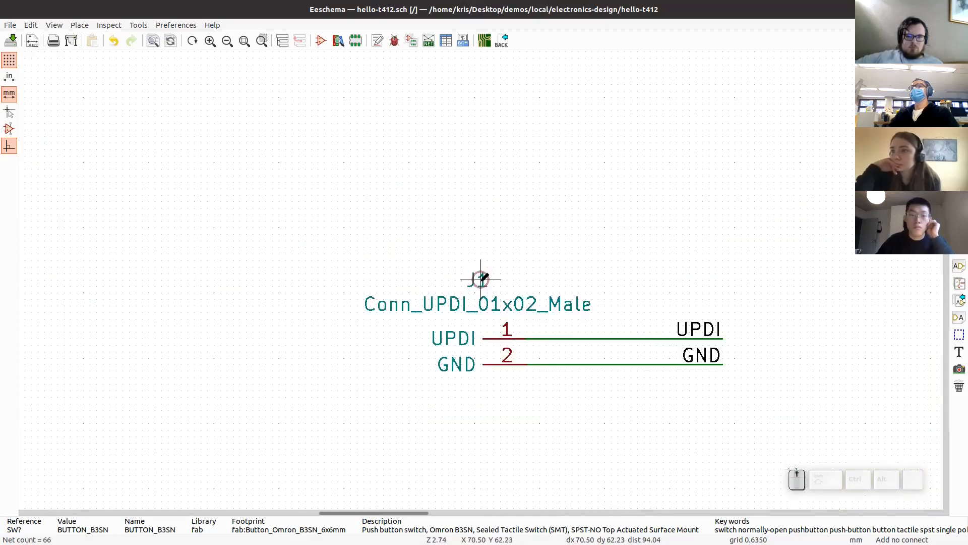
scroll(477, 285, "down", 4)
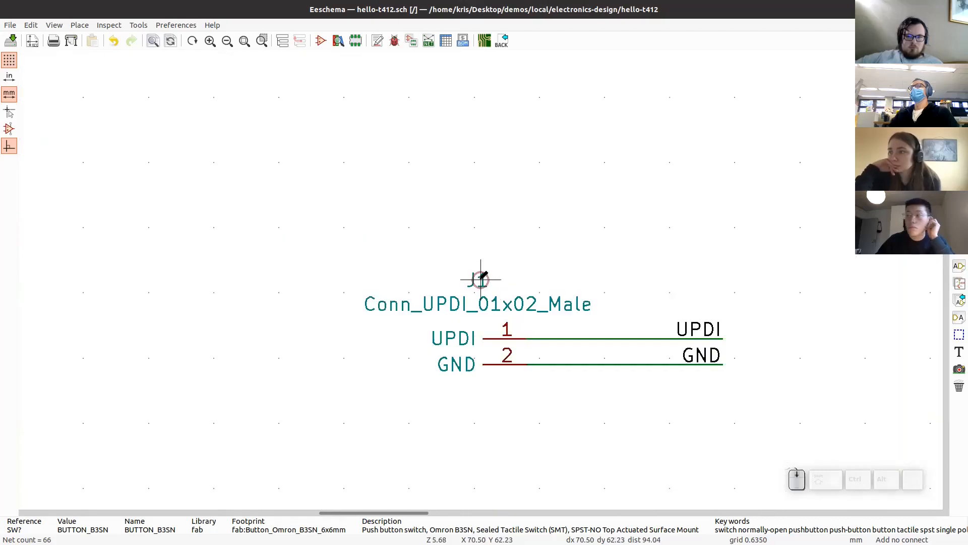
middle_click_drag(568, 375, 404, 321)
scroll(488, 321, "down", 1)
middle_click_drag(666, 271, 461, 276)
scroll(481, 278, "down", 1)
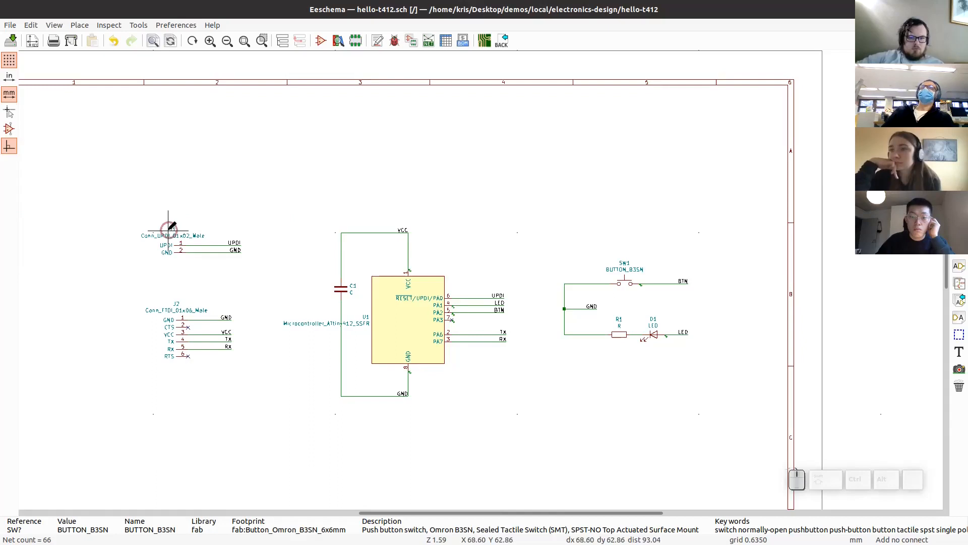
scroll(179, 227, "up", 3)
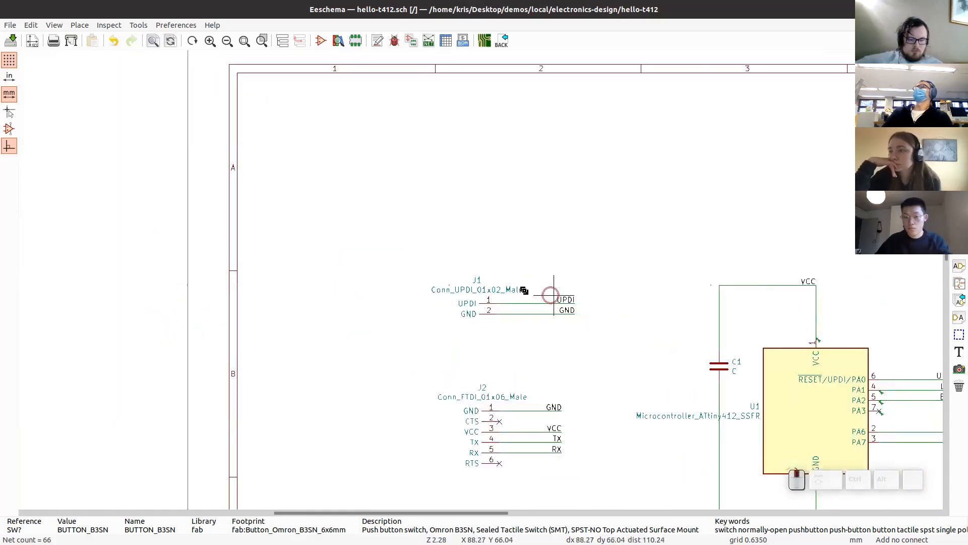
scroll(486, 378, "up", 2)
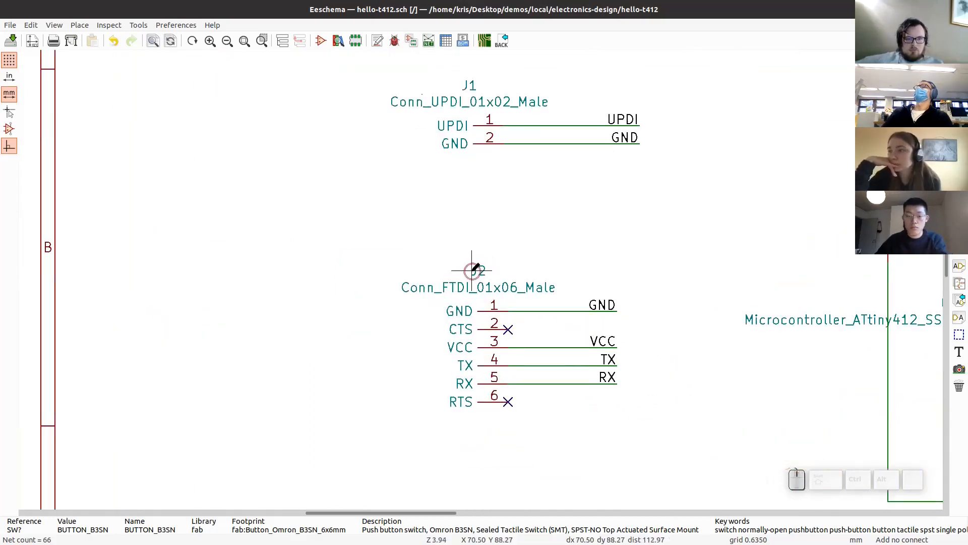
Step: Examine the reference designators of the microcontroller, the button, the resistor and the LED
scroll(580, 174, "down", 1)
scroll(644, 295, "down", 1)
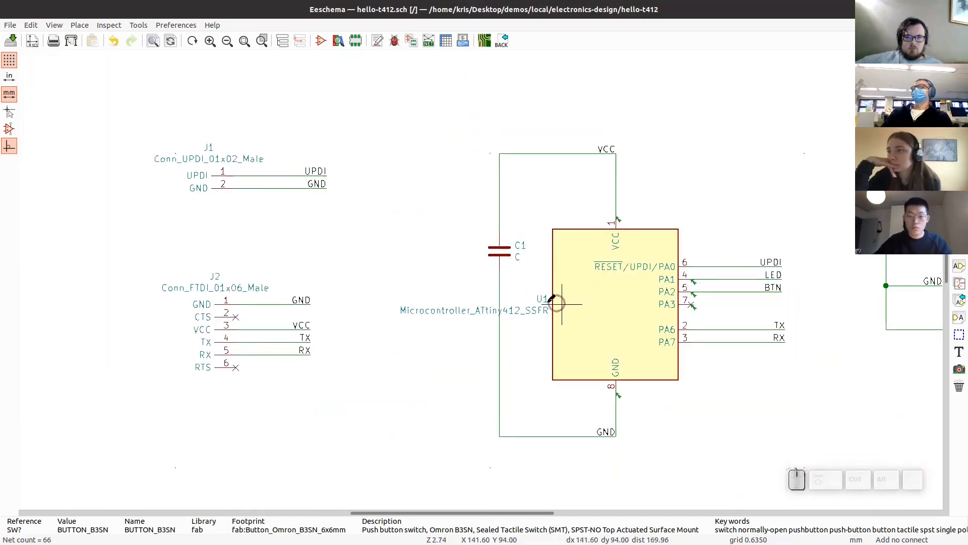
scroll(552, 299, "up", 1)
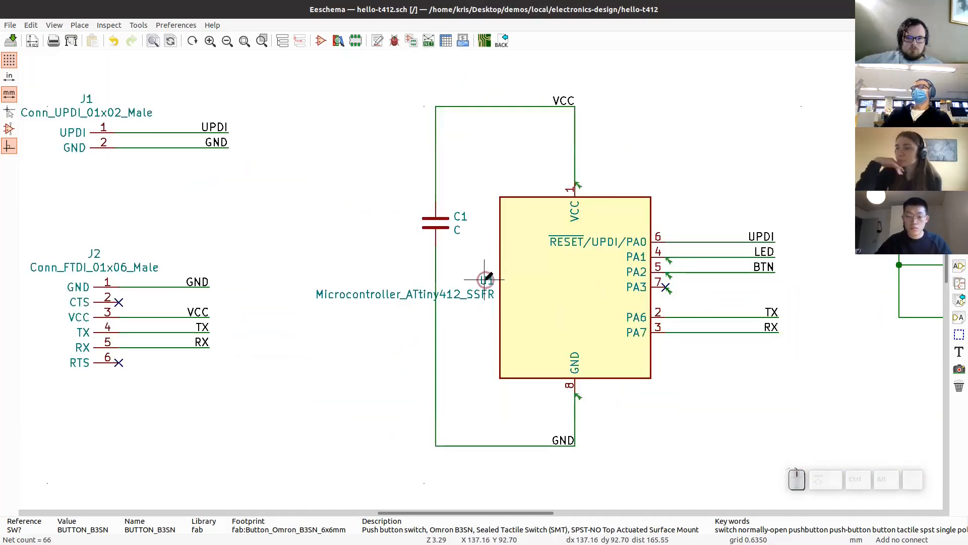
scroll(486, 279, "up", 1)
scroll(481, 279, "down", 4)
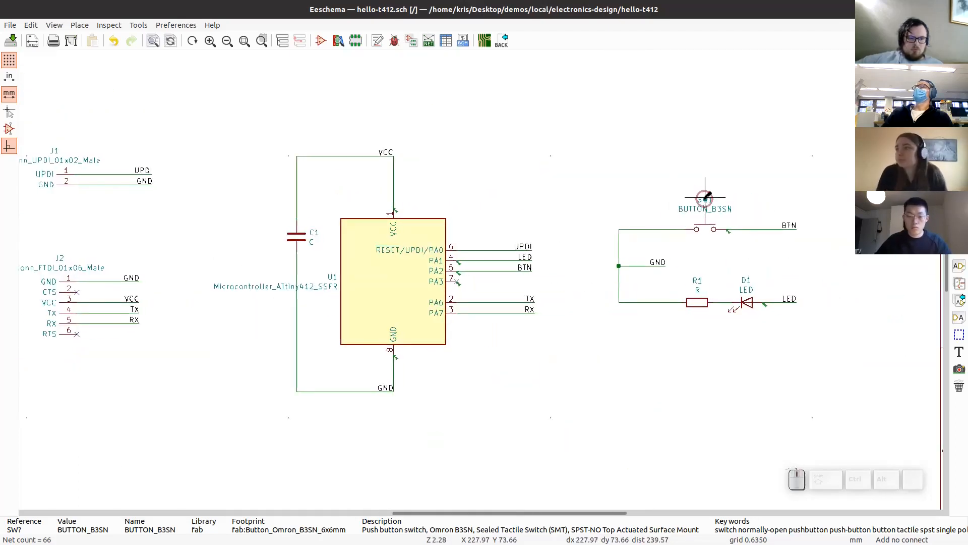
scroll(681, 218, "up", 3)
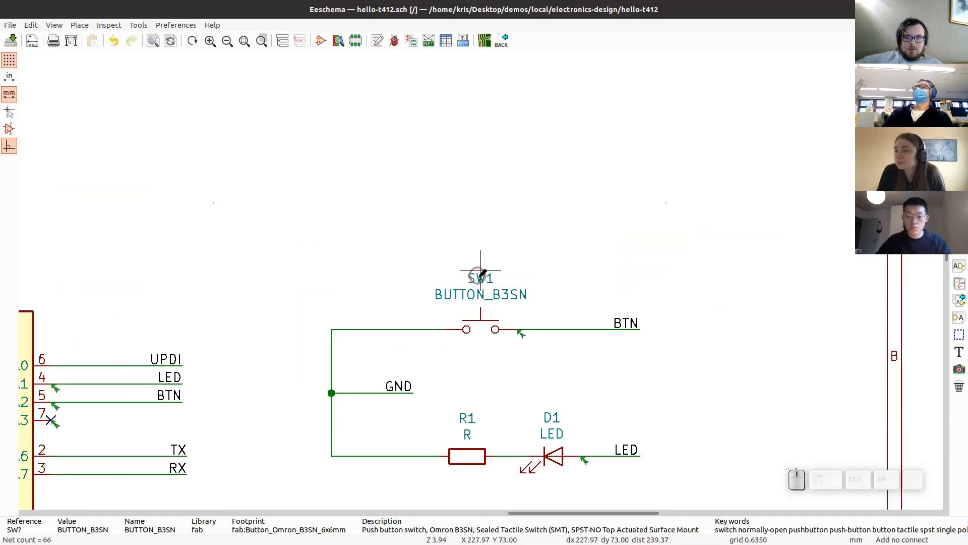
scroll(446, 271, "down", 3)
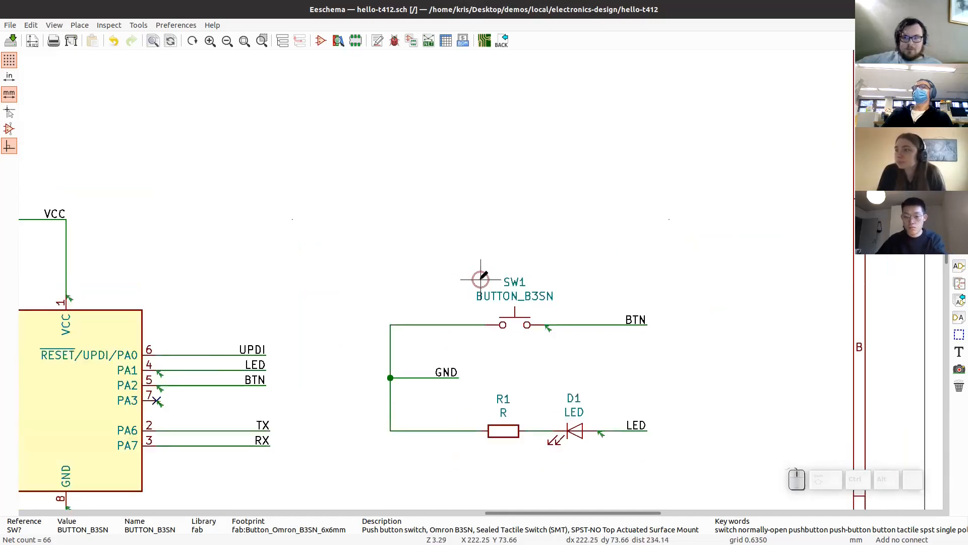
scroll(482, 277, "up", 4)
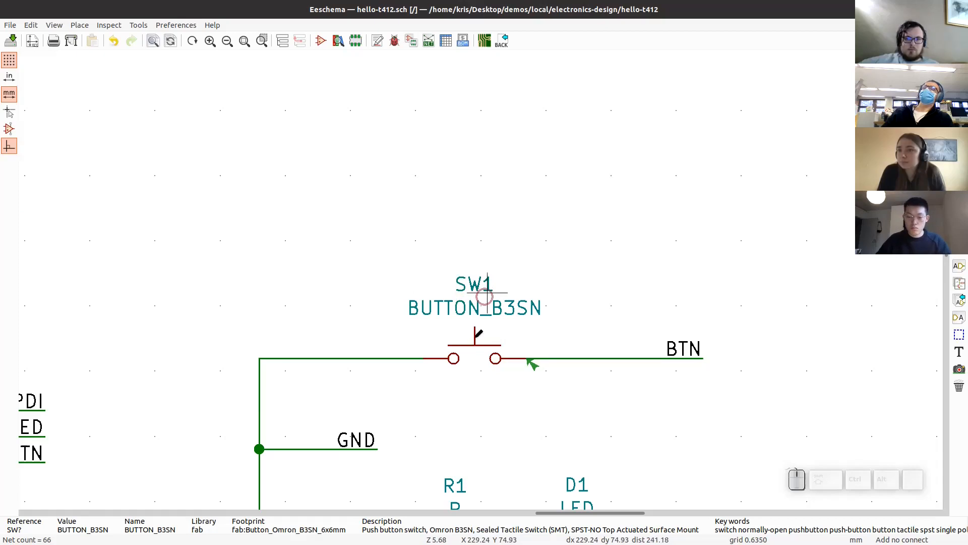
scroll(476, 335, "down", 2)
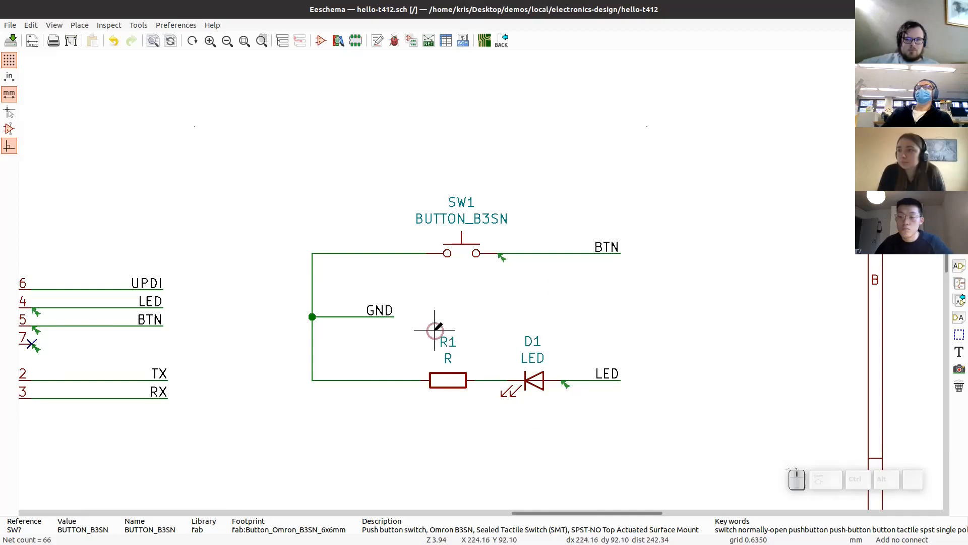
scroll(434, 323, "down", 1)
scroll(492, 281, "down", 1)
middle_click_drag(471, 247, 482, 278)
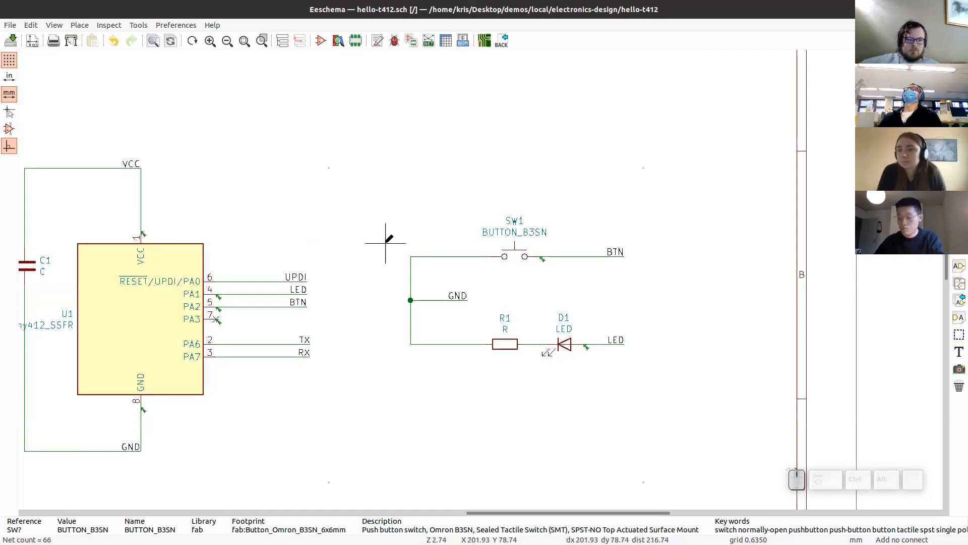
Step: Annotate the entire schematic again, keeping existing annotations and sorting components by X position
middle_click_drag(300, 207, 512, 231)
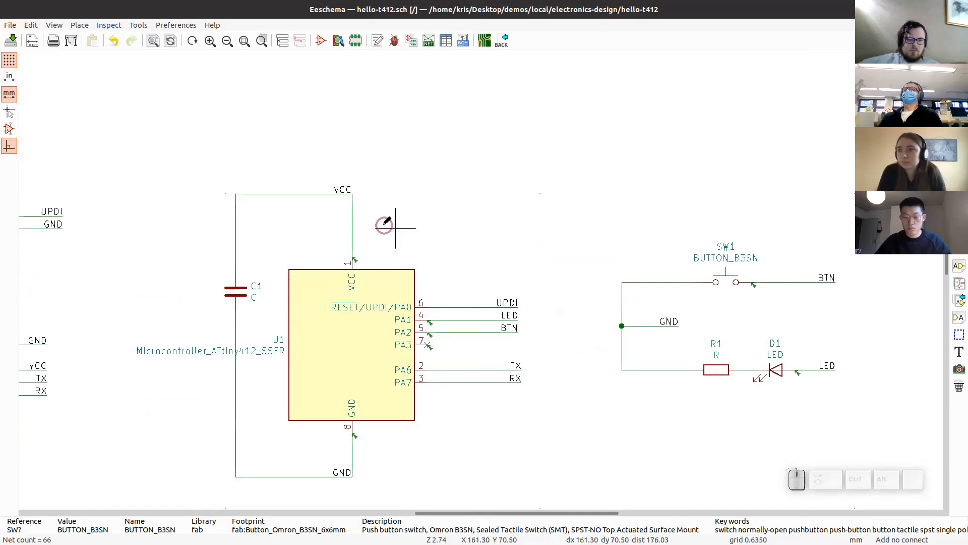
middle_click_drag(384, 224, 529, 228)
left_click(377, 41)
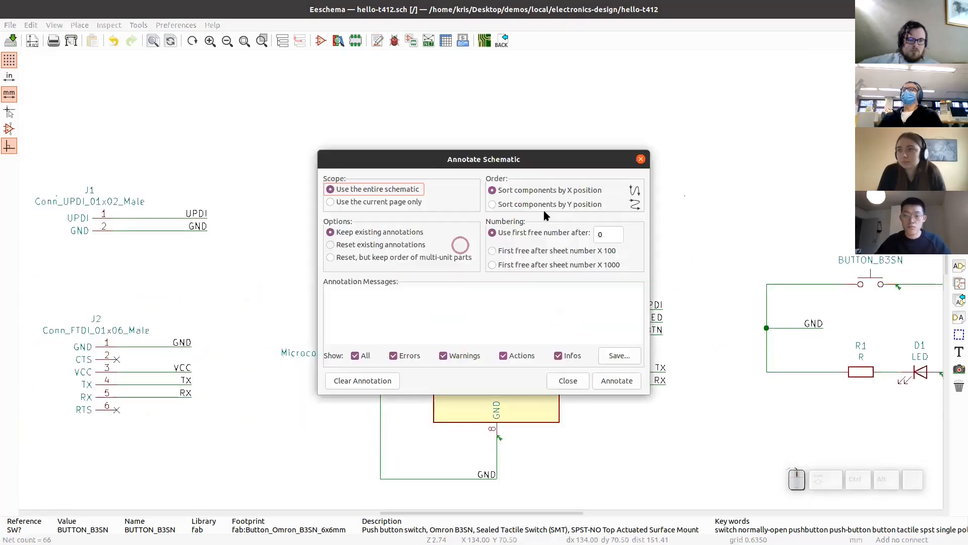
left_click(615, 382)
left_click(568, 381)
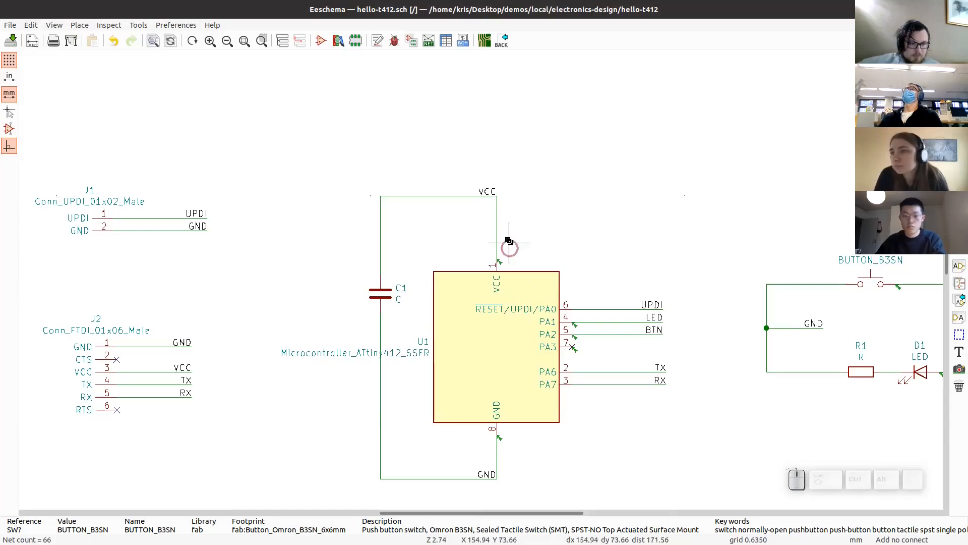
Step: Rerun the electrical rules check and locate the listed issue for pin 8 of U1 on the schematic
middle_click_drag(510, 247, 511, 209)
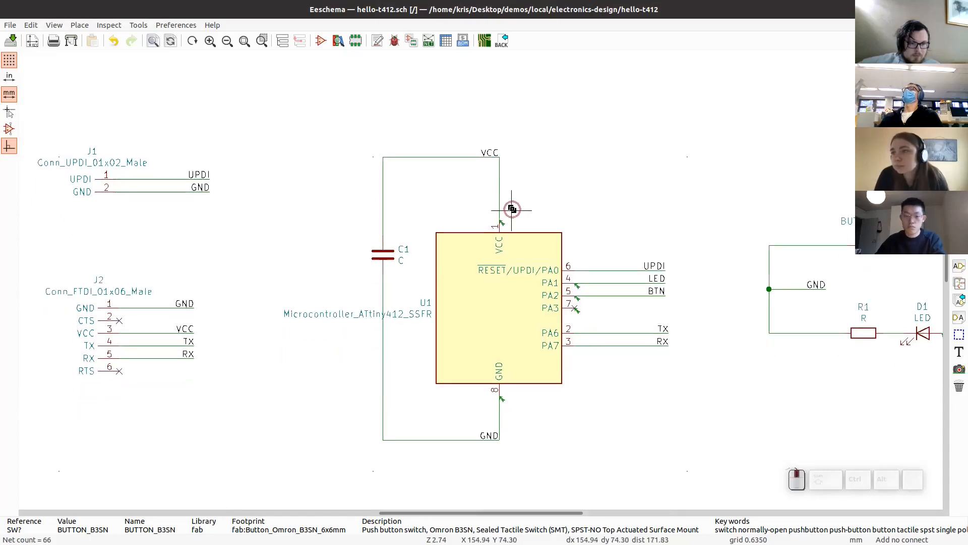
left_click(393, 42)
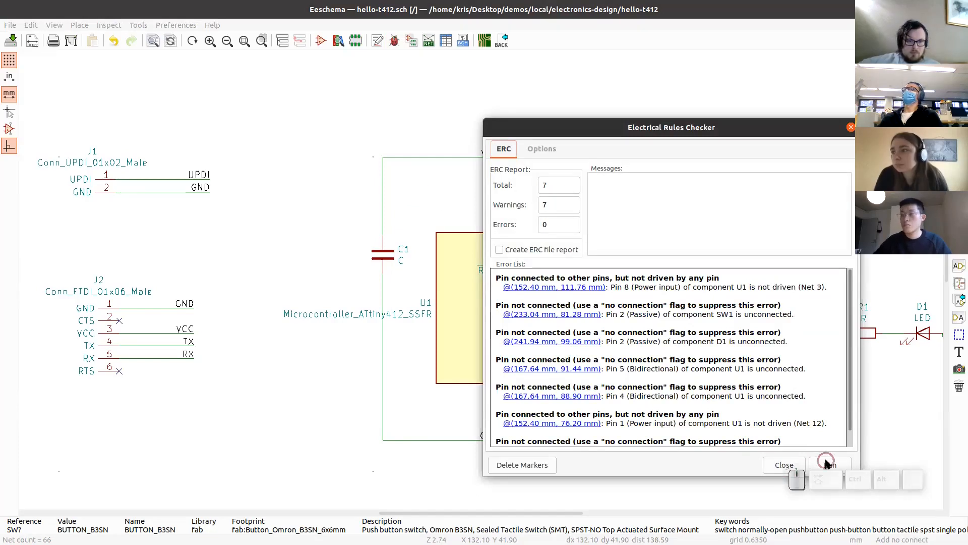
left_click(827, 463)
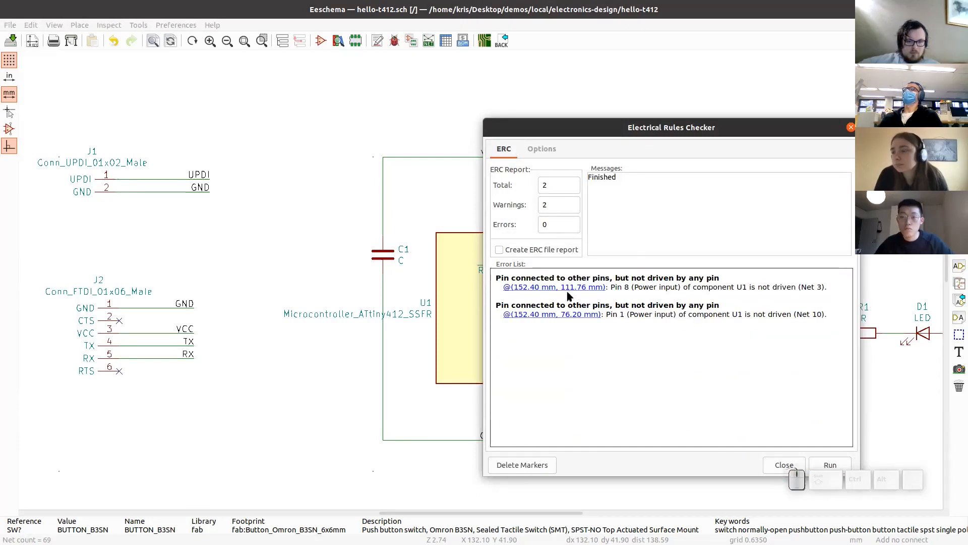
left_click(568, 286)
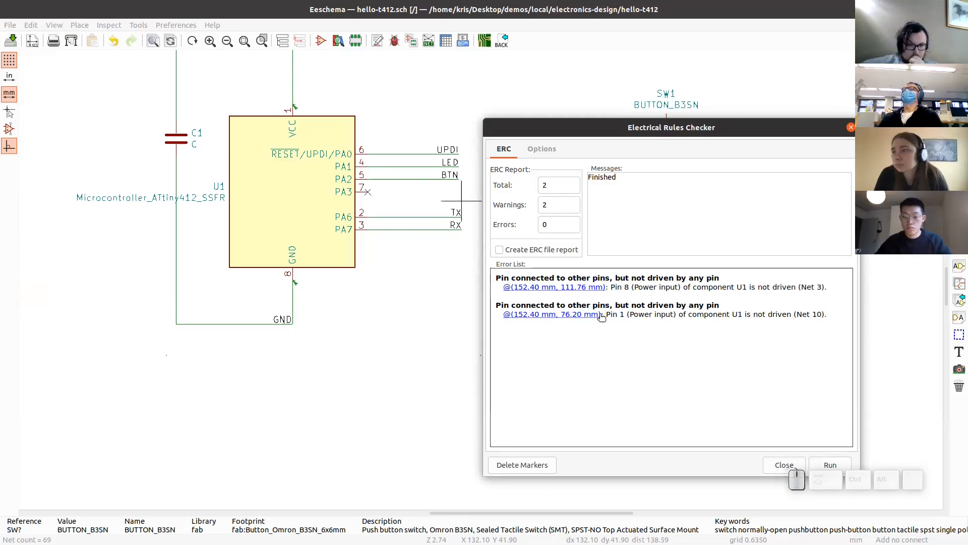
Step: Review the listed power-pin warnings of U1 against the schematic and close the electrical rules checker
left_click_drag(574, 135, 578, 123)
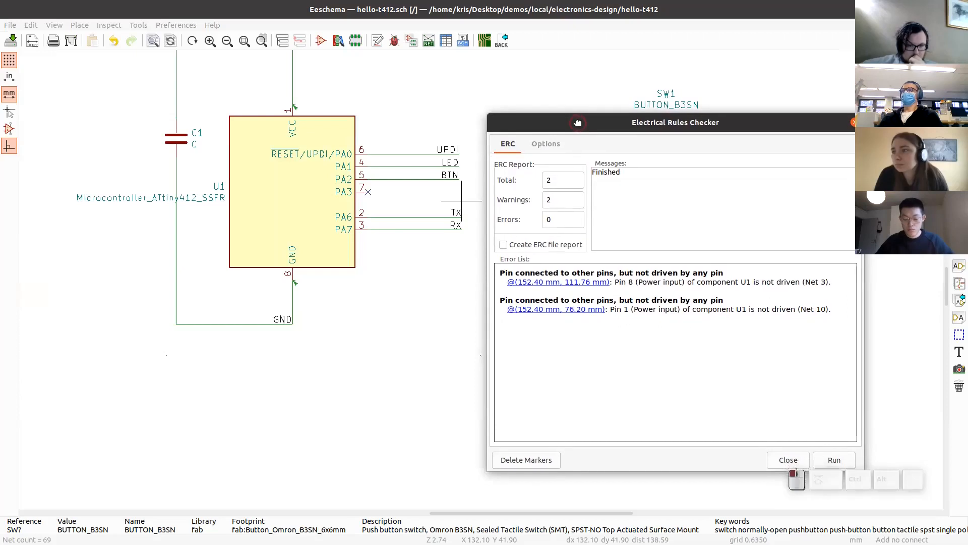
scroll(375, 177, "down", 2)
middle_click_drag(423, 278, 298, 254)
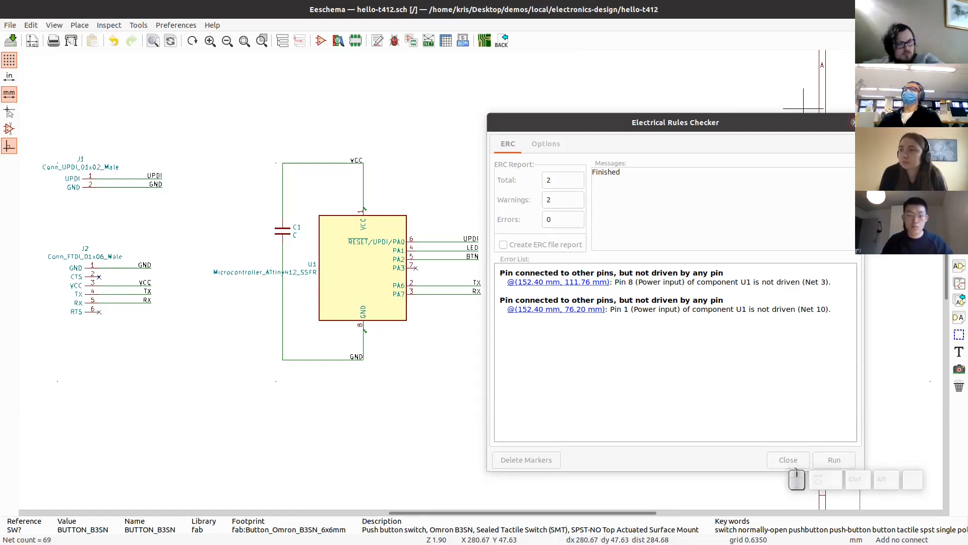
left_click(789, 460)
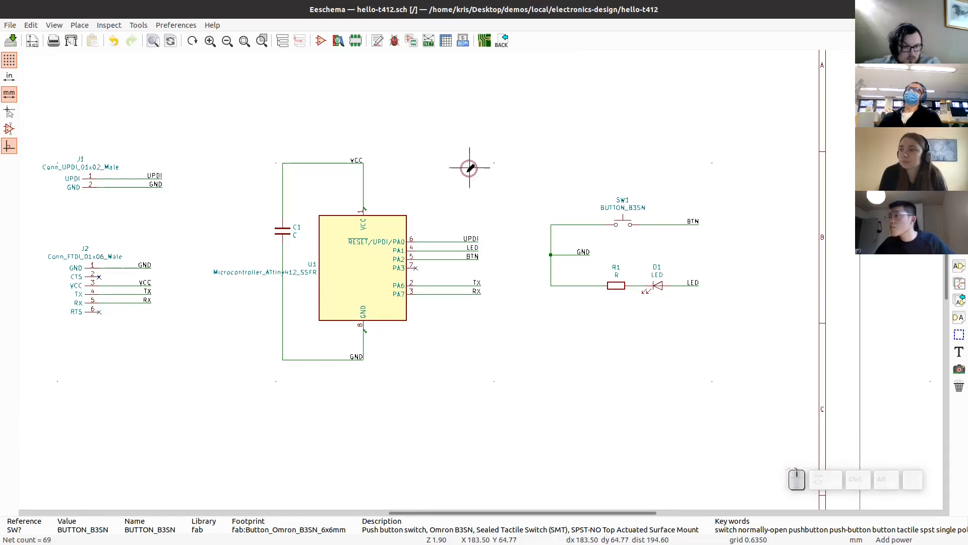
Step: Place a PWR_FLAG power symbol, rotated sideways, on the VCC wire just above pin 1 of U1
left_click(388, 183)
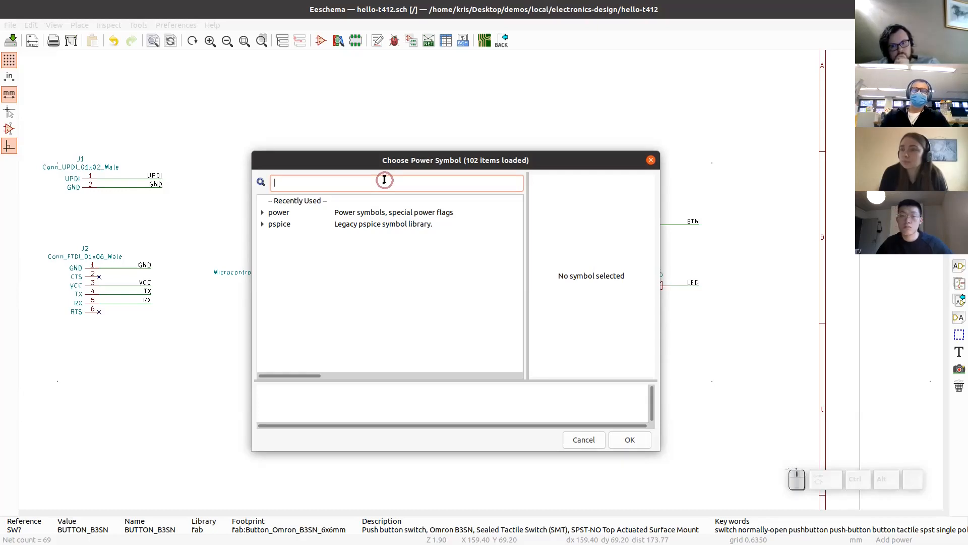
type("PWR")
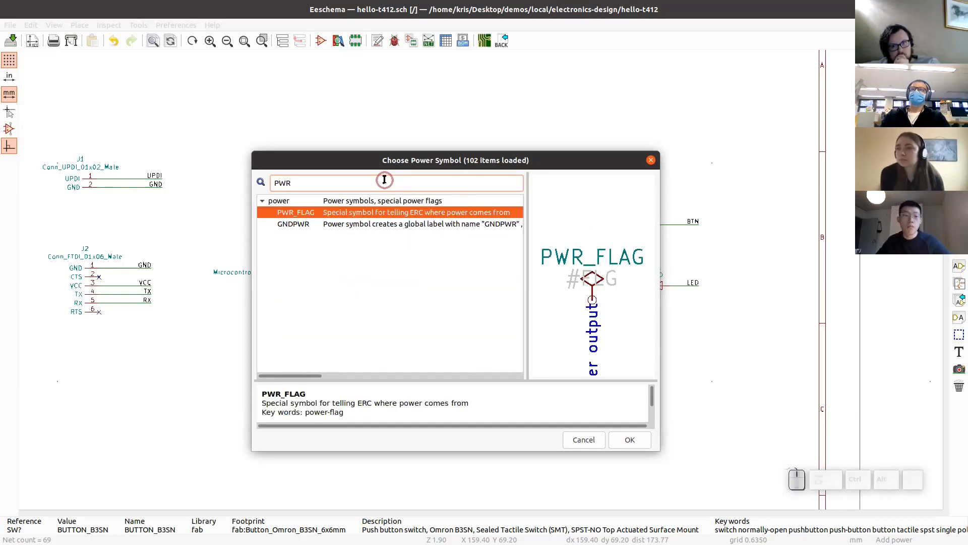
double_click(302, 216)
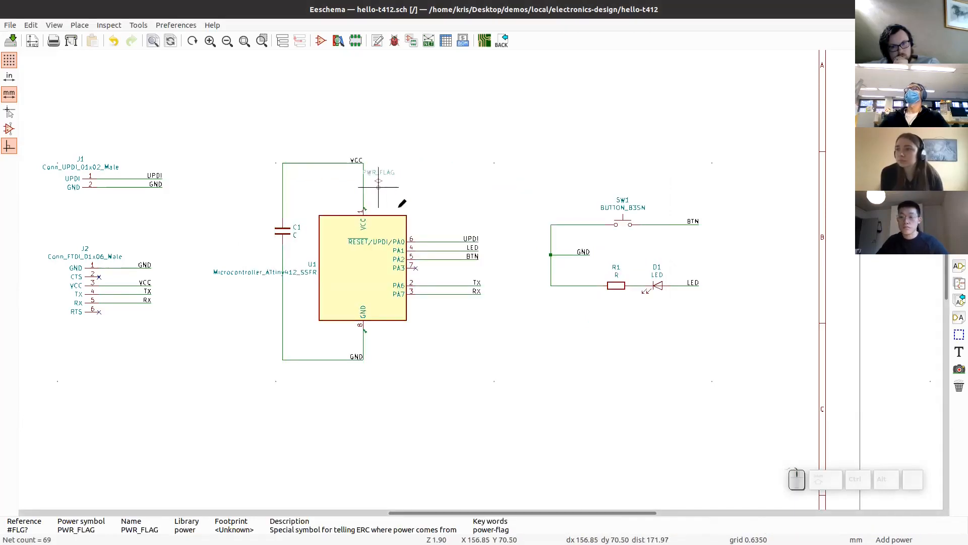
scroll(485, 276, "up", 3)
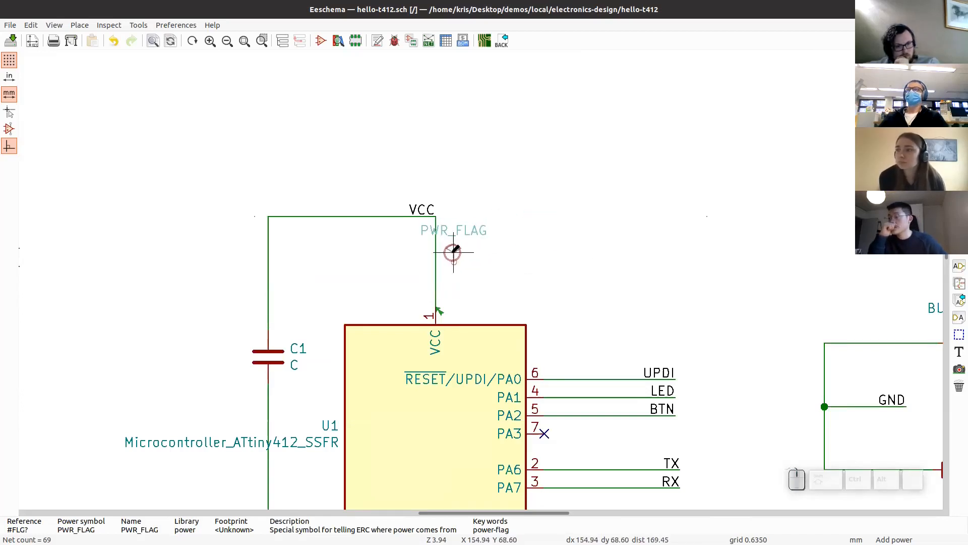
key("r")
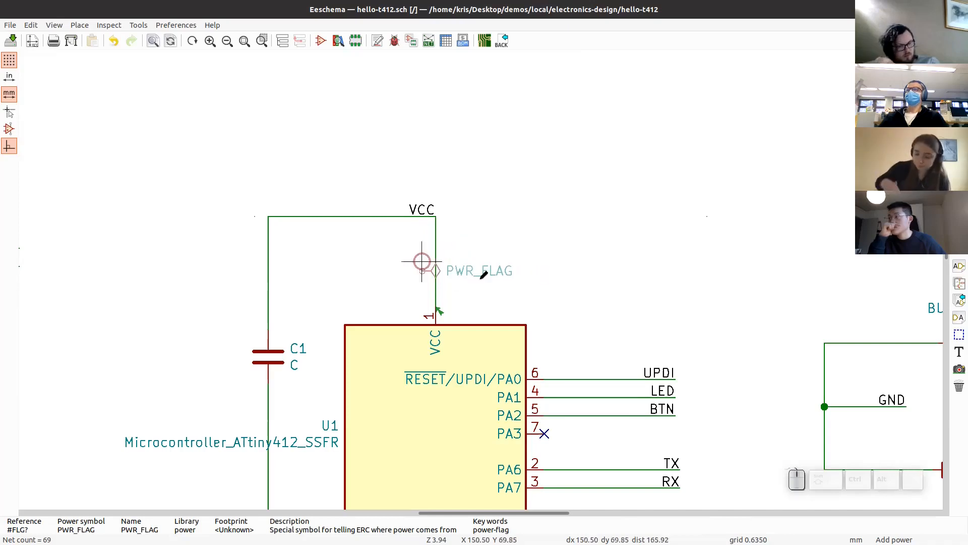
scroll(483, 274, "up", 2)
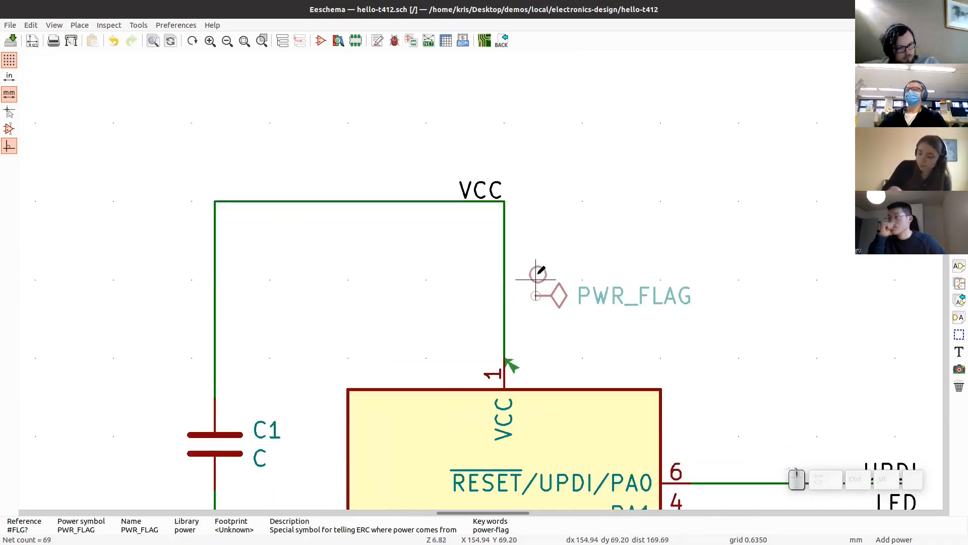
left_click(504, 271)
scroll(481, 278, "down", 2)
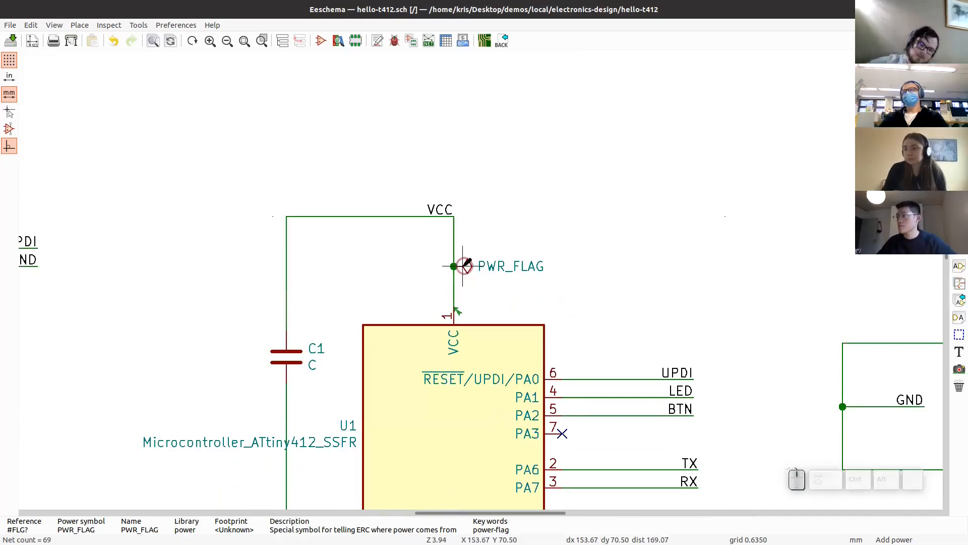
Step: Move the PWR_FLAG from U1's VCC wire to the GND wire of connector J2, rotated to stand upright
scroll(482, 276, "down", 3)
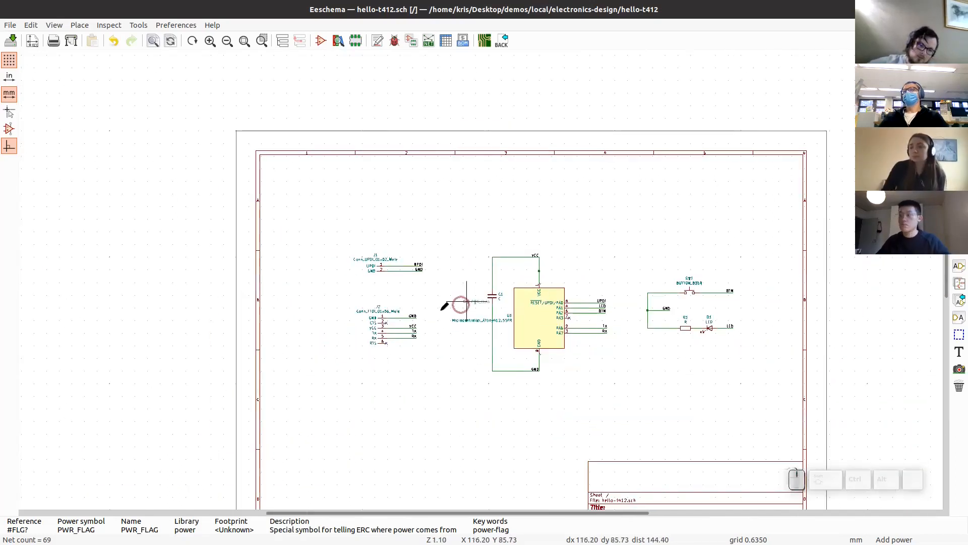
scroll(397, 316, "up", 4)
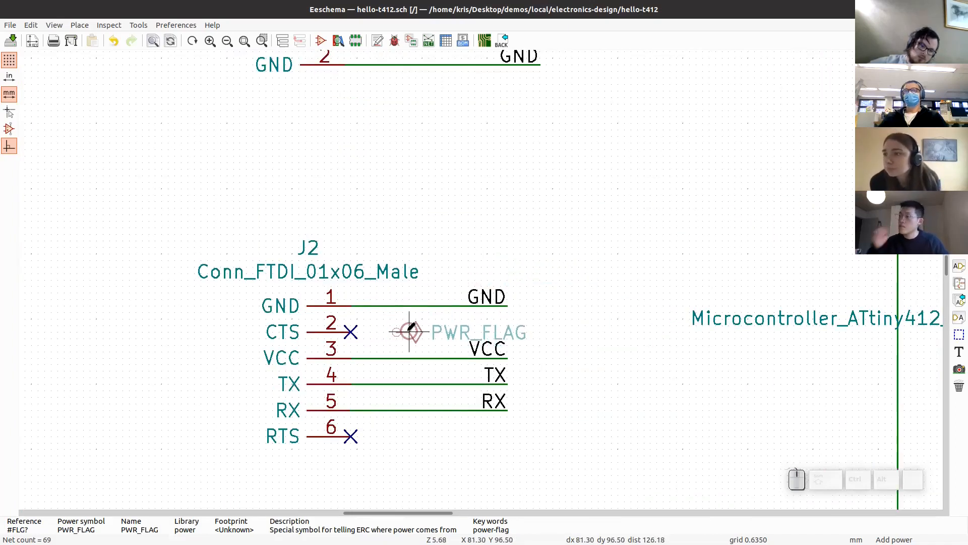
key("r")
key("r")
key("r")
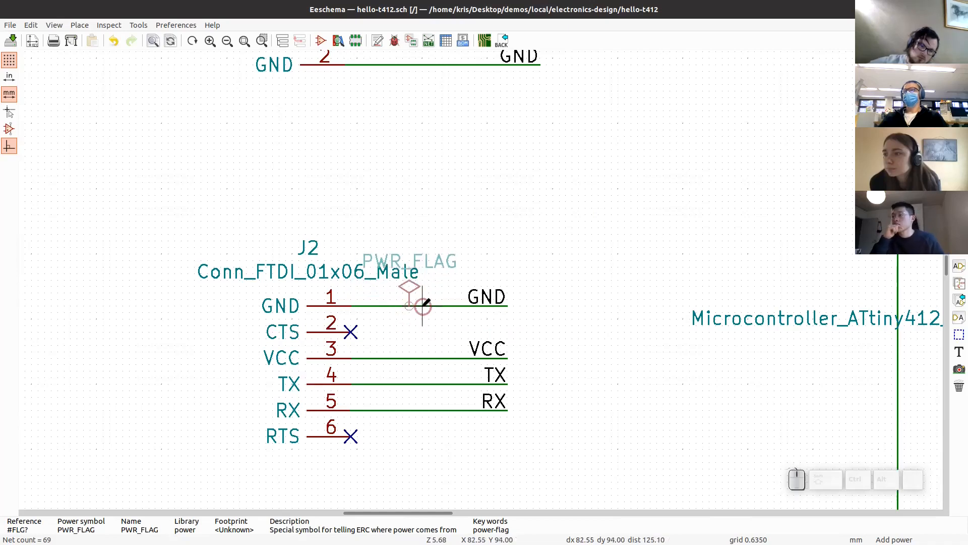
left_click(412, 344)
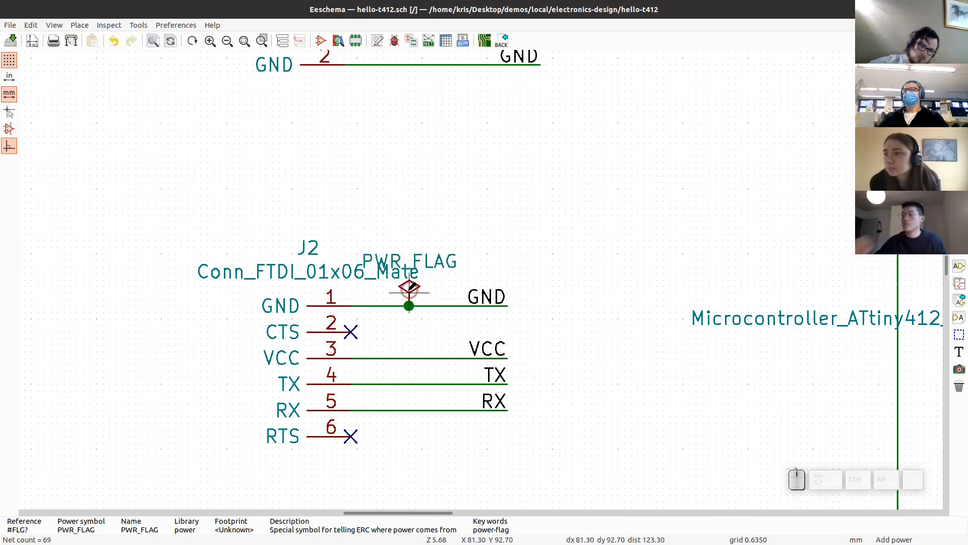
Step: Copy the PWR_FLAG from J2's GND wire onto its VCC wire directly below
scroll(484, 274, "up", 2)
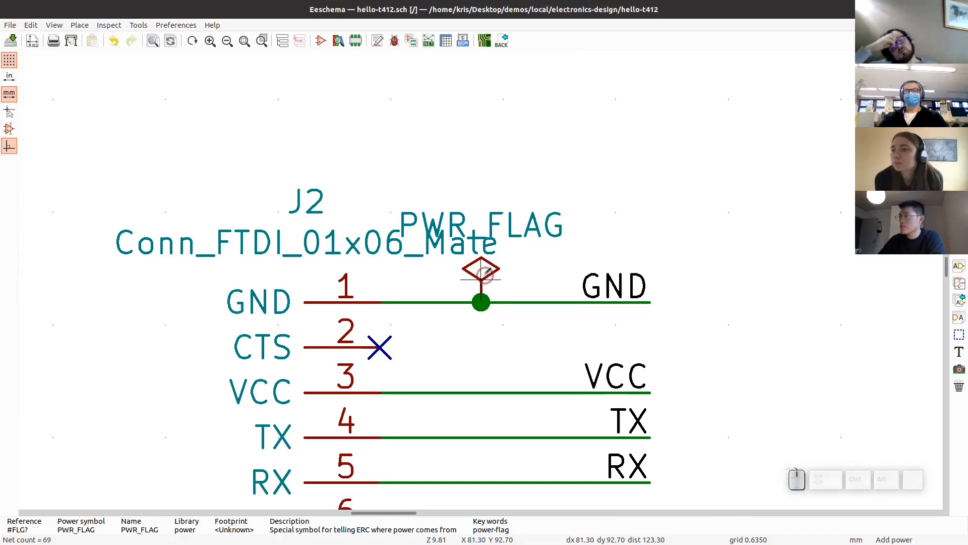
key("c")
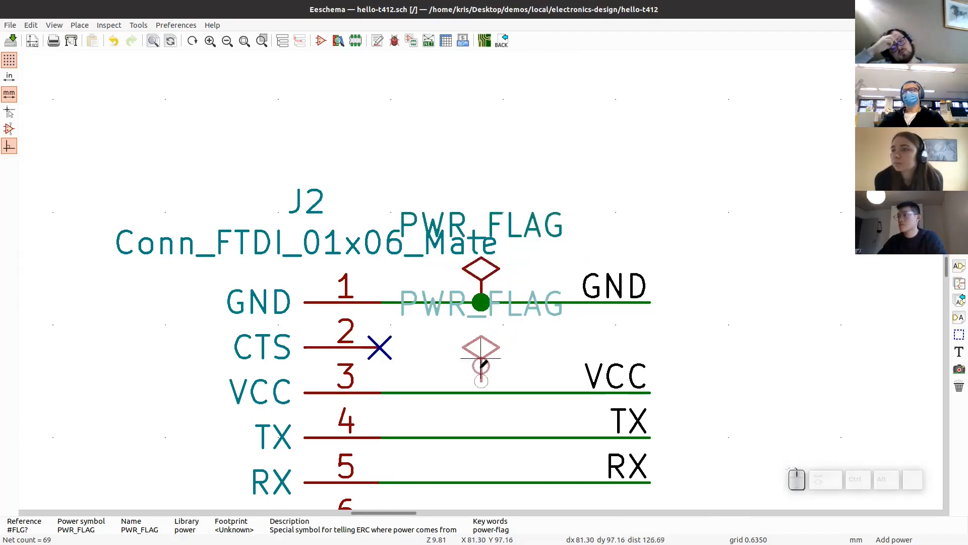
left_click(481, 392)
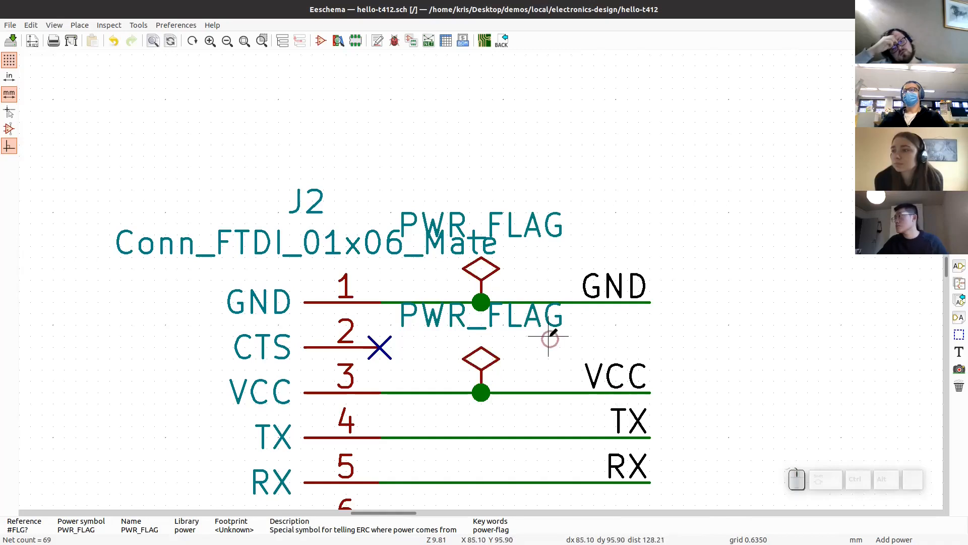
Step: Rerun the electrical rules check on the schematic and close the checker
scroll(480, 279, "down", 1)
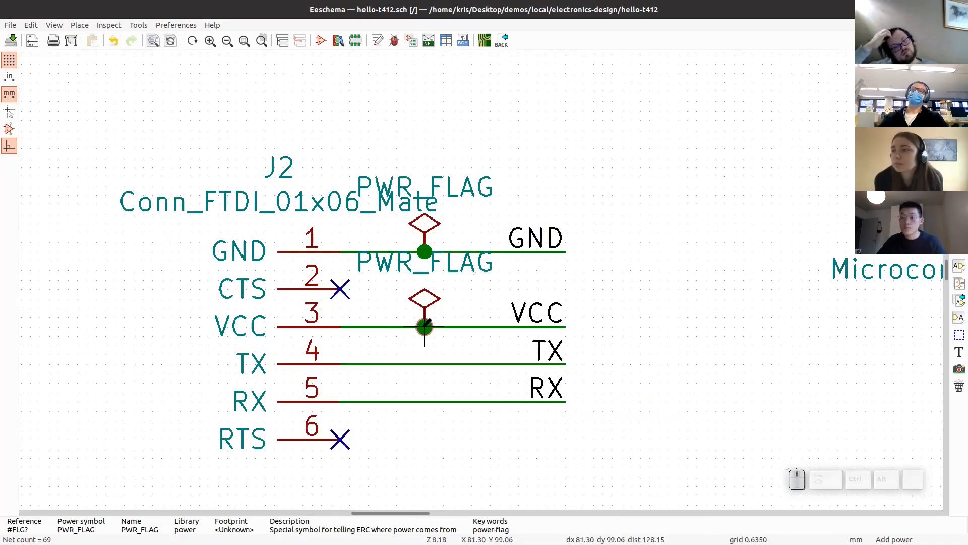
scroll(483, 273, "down", 1)
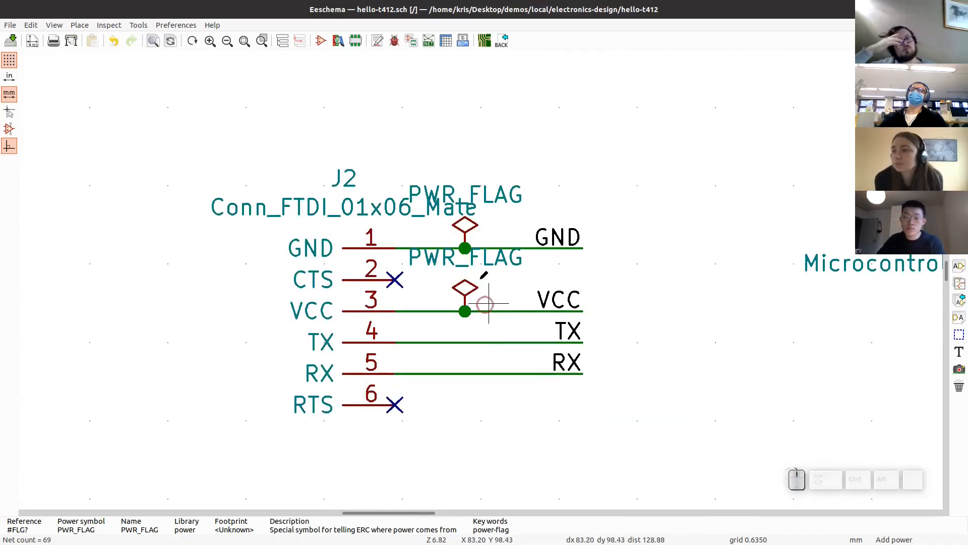
scroll(483, 274, "down", 1)
scroll(484, 273, "down", 2)
scroll(483, 274, "down", 1)
scroll(483, 274, "down", 2)
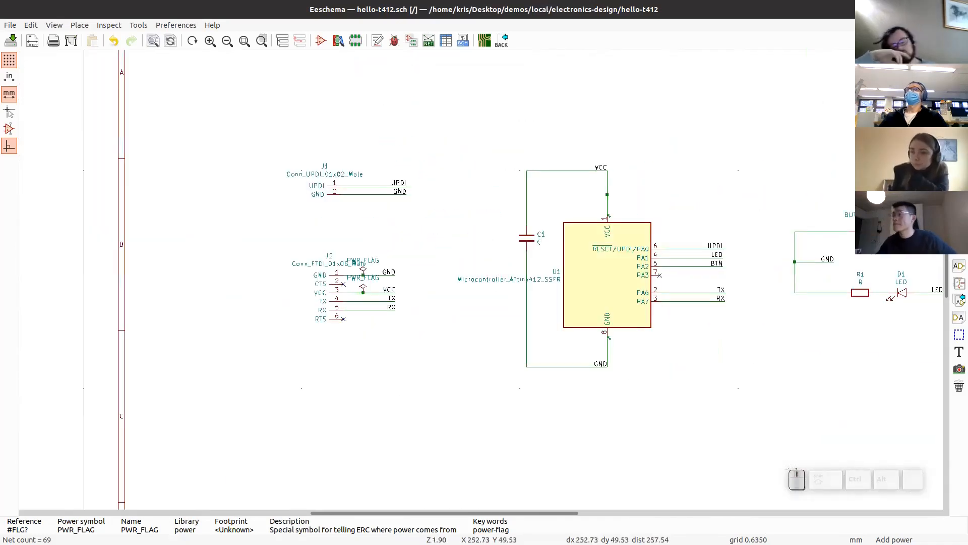
left_click(394, 40)
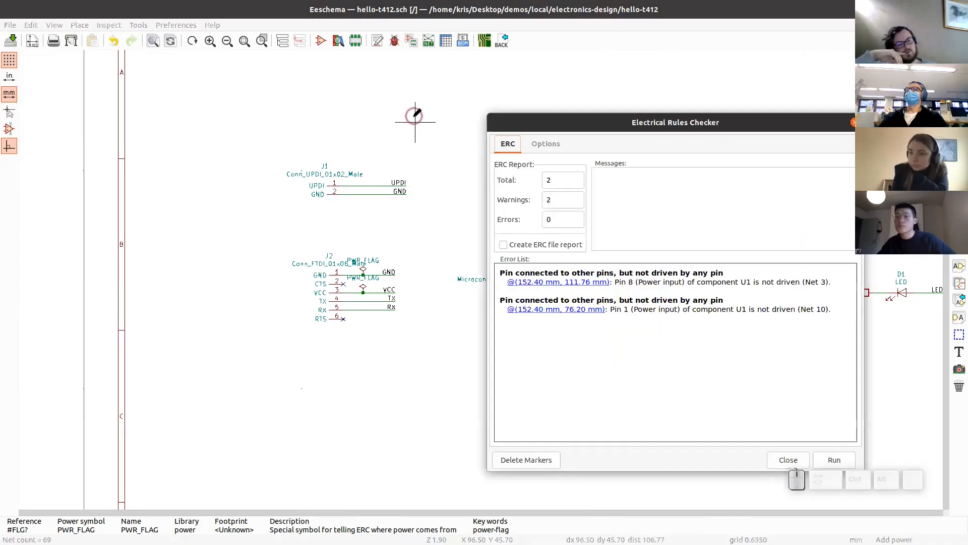
left_click(838, 457)
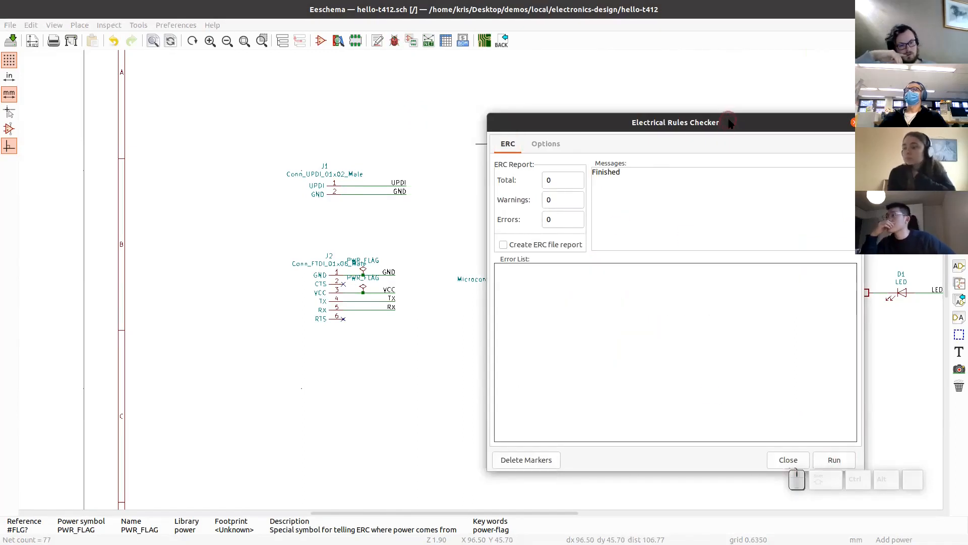
left_click_drag(729, 123, 698, 120)
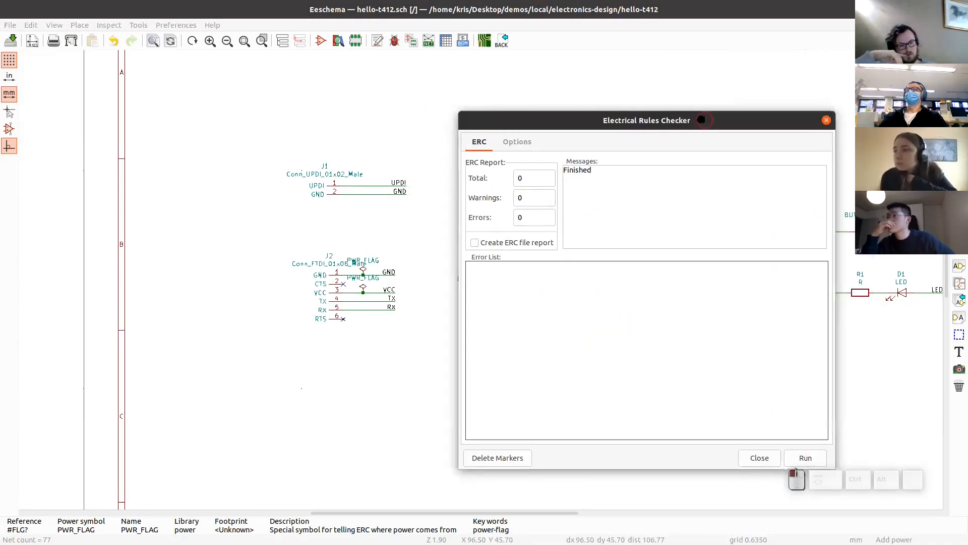
left_click(823, 119)
Step: Save the schematic and start assigning footprints to its symbols
scroll(584, 260, "right", 5)
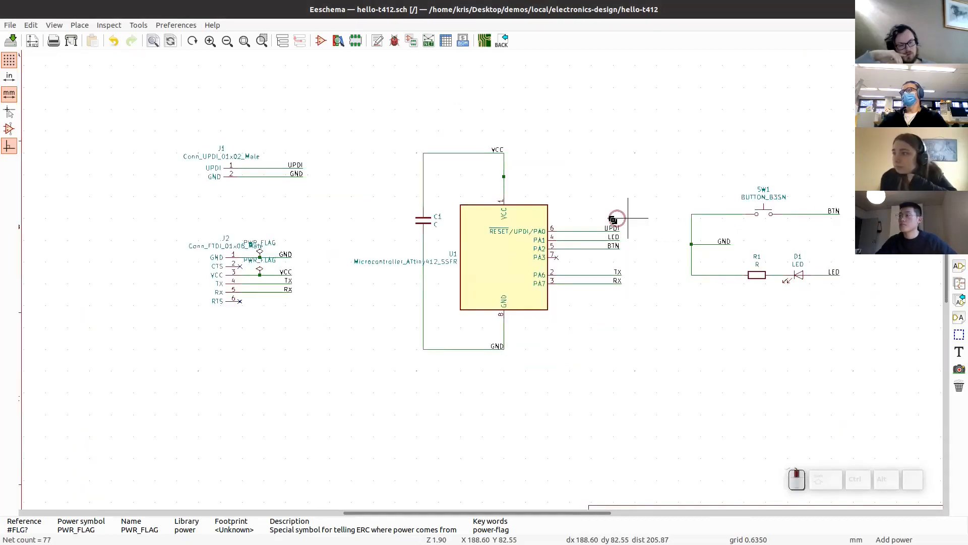
scroll(612, 219, "right", 1)
key("ctrl+s")
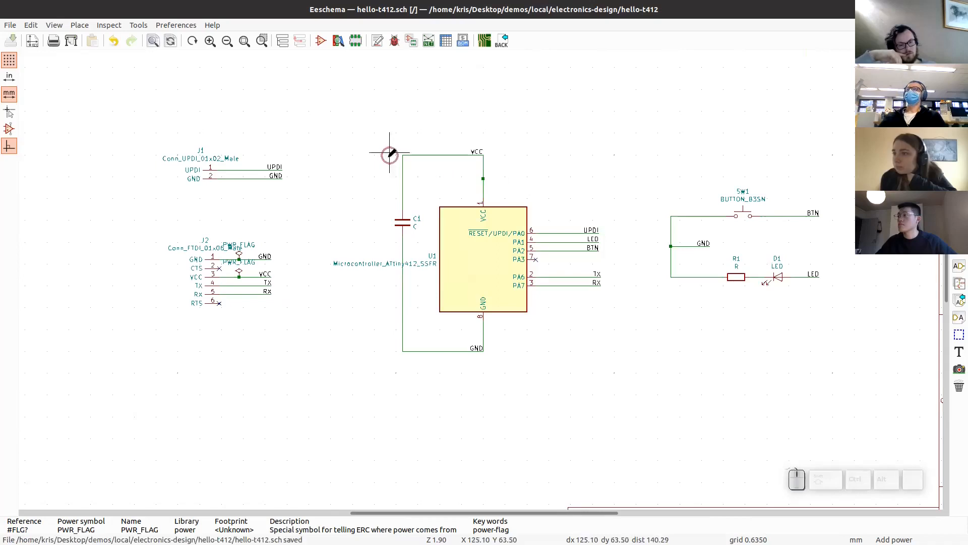
left_click(412, 44)
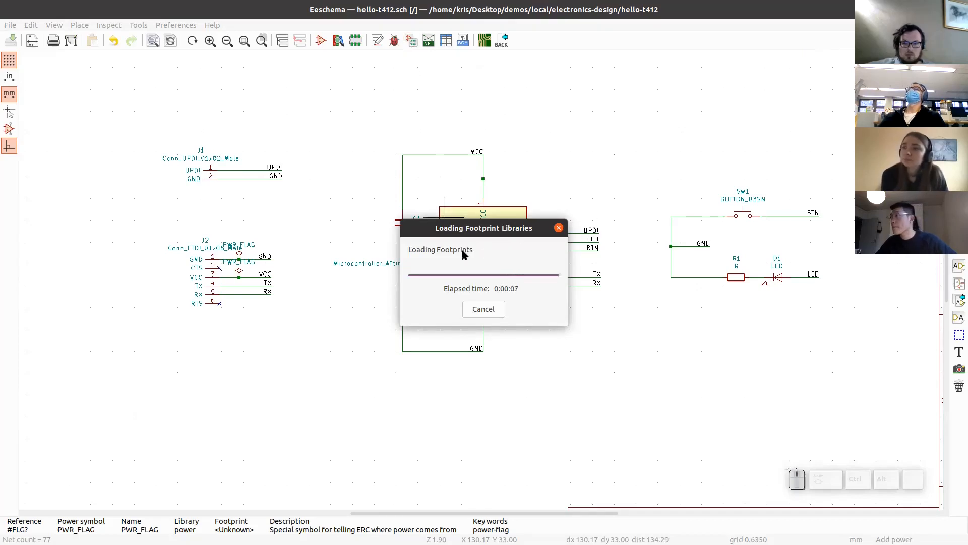
Step: Examine the footprints assigned to the capacitor, LED, connectors, button and microcontroller
left_click(402, 79)
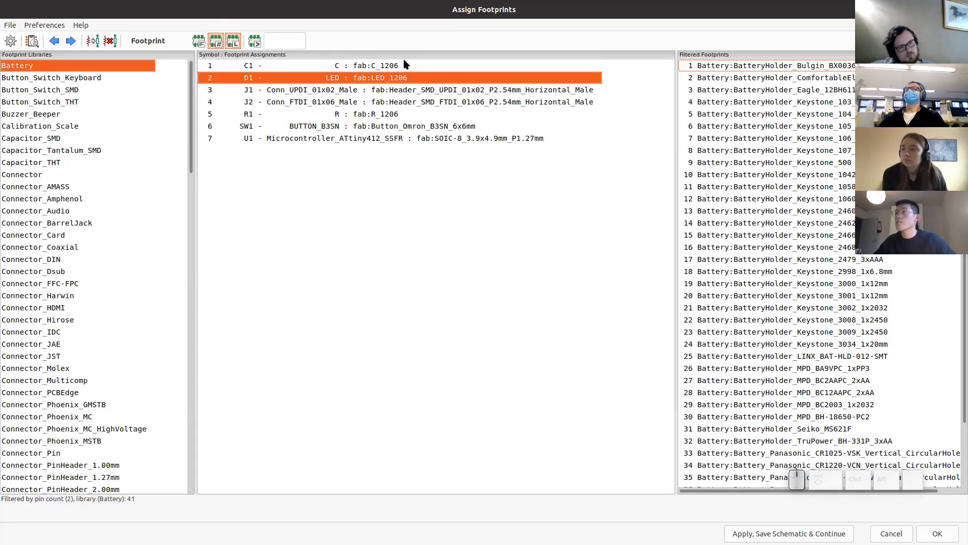
left_click(406, 64)
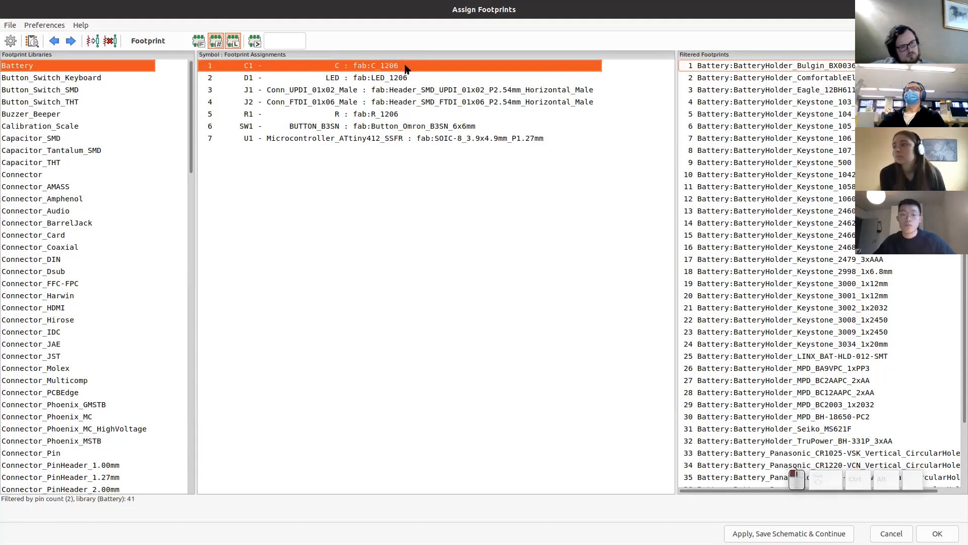
left_click(406, 136)
left_click(407, 126)
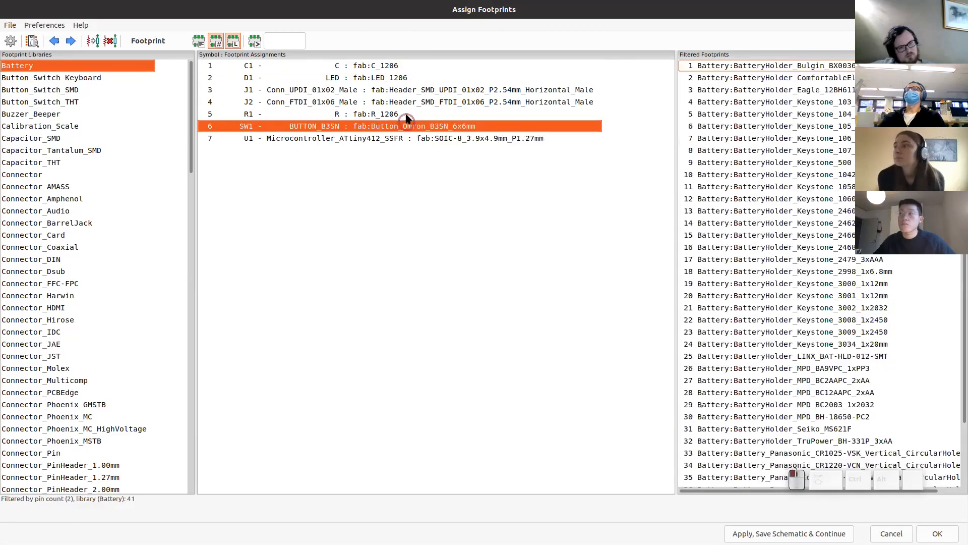
left_click(405, 66)
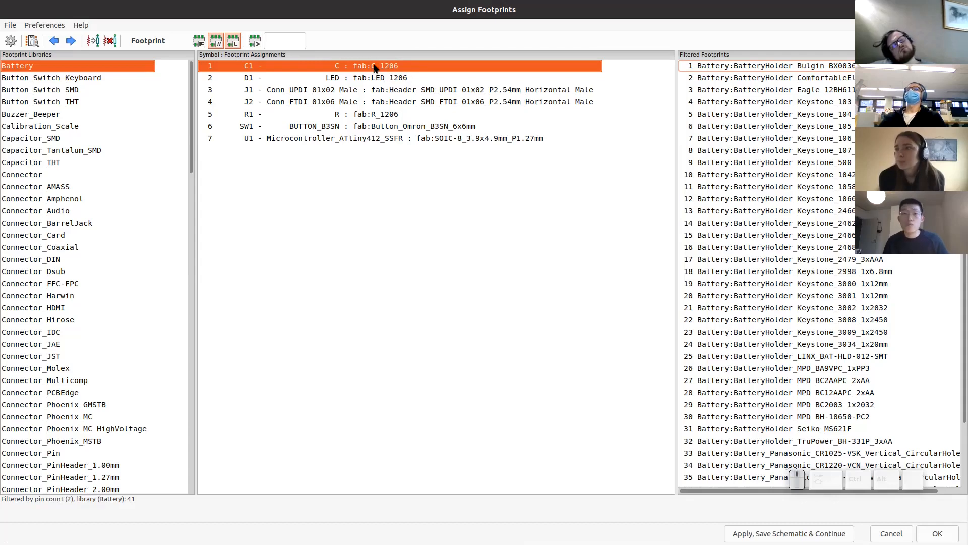
left_click(337, 79)
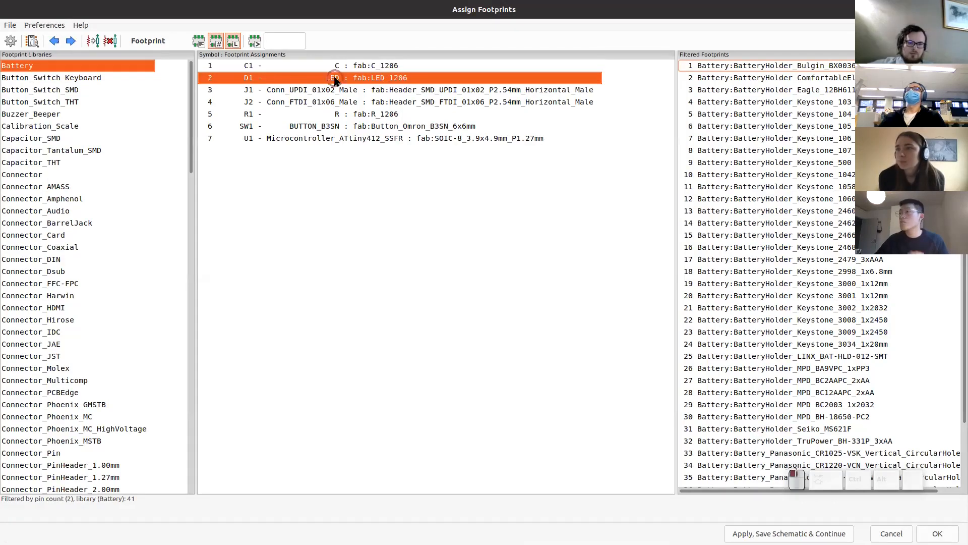
left_click(247, 66)
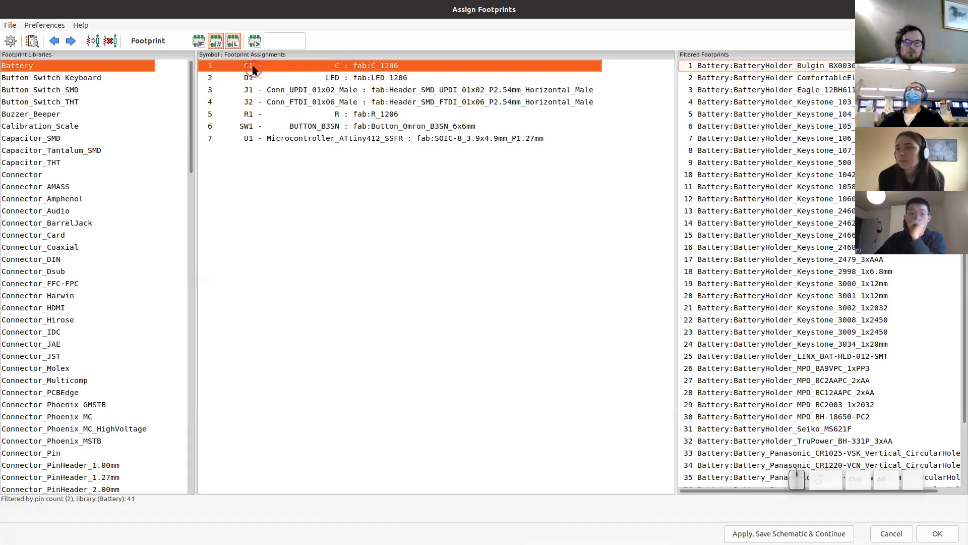
left_click(251, 78)
left_click(243, 88)
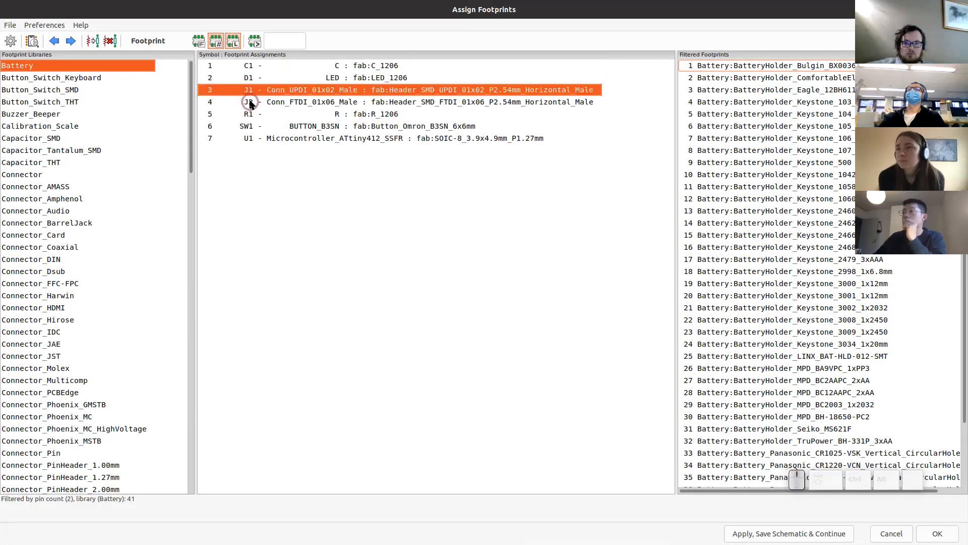
left_click(250, 102)
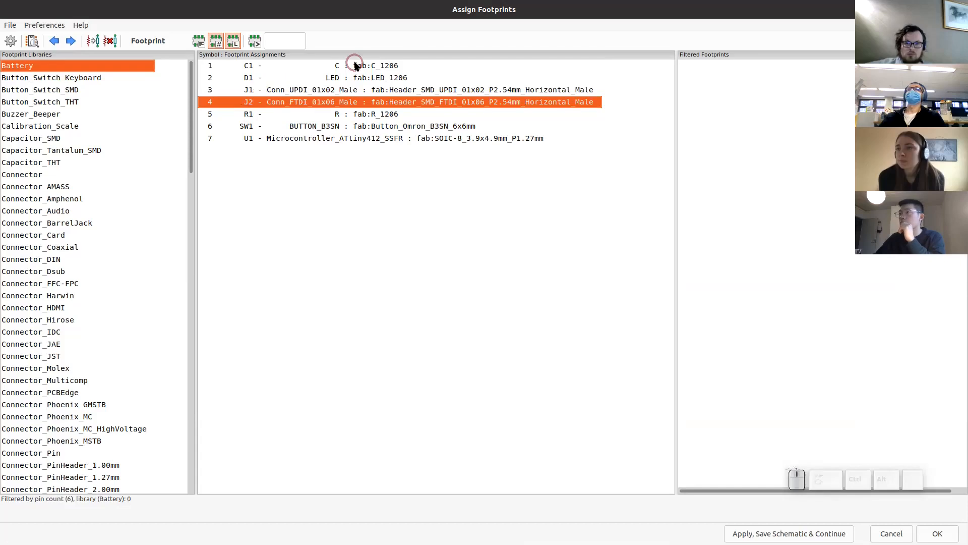
left_click(337, 65)
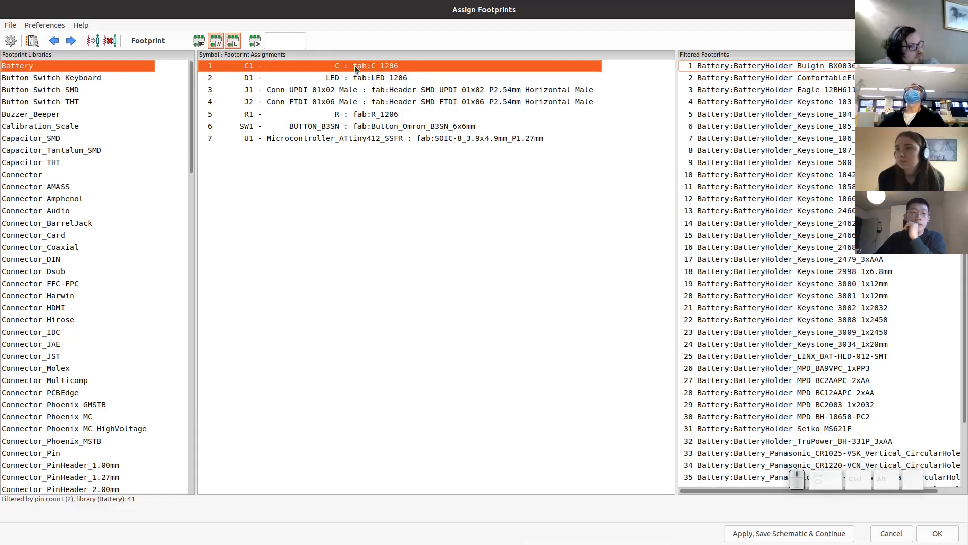
Step: View the footprint assigned to capacitor C1 in an enlarged preview window
right_click(395, 68)
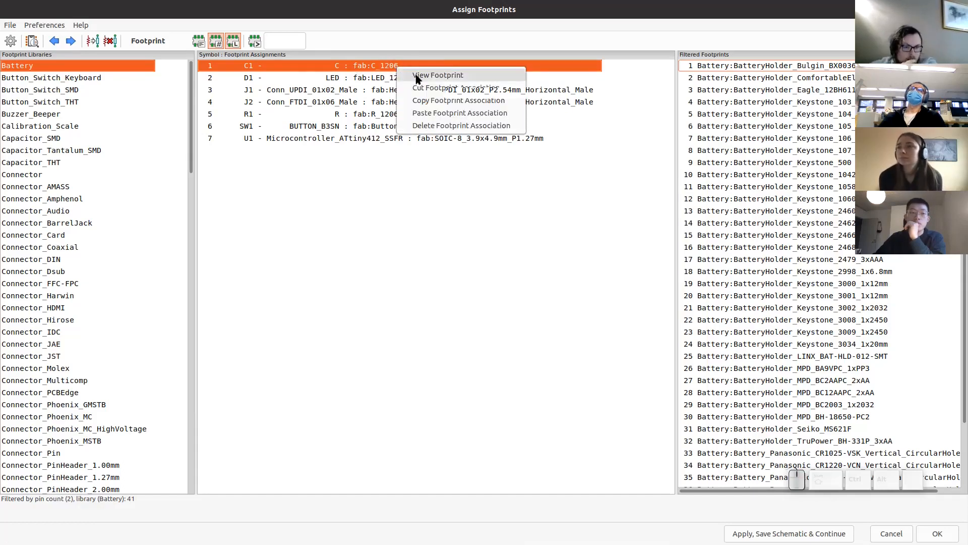
right_click(385, 67)
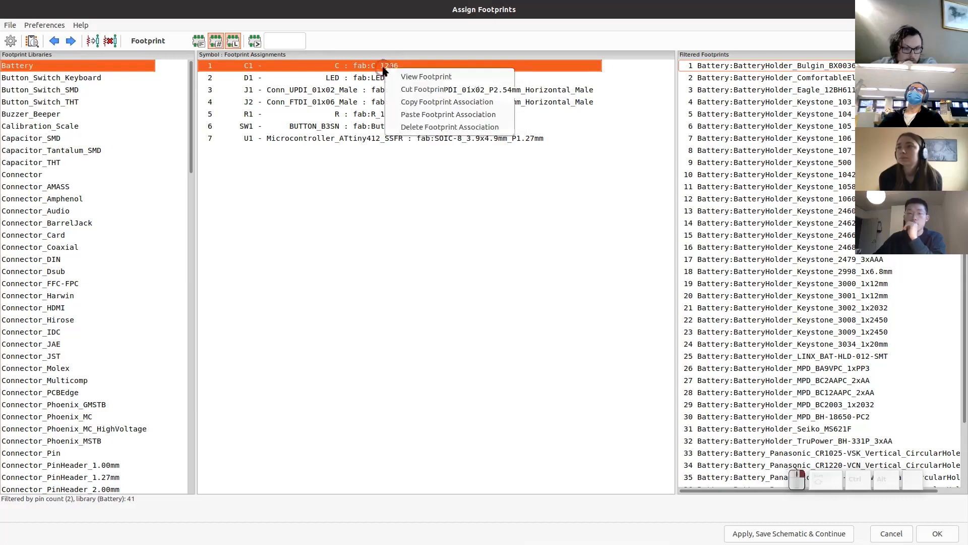
left_click(415, 81)
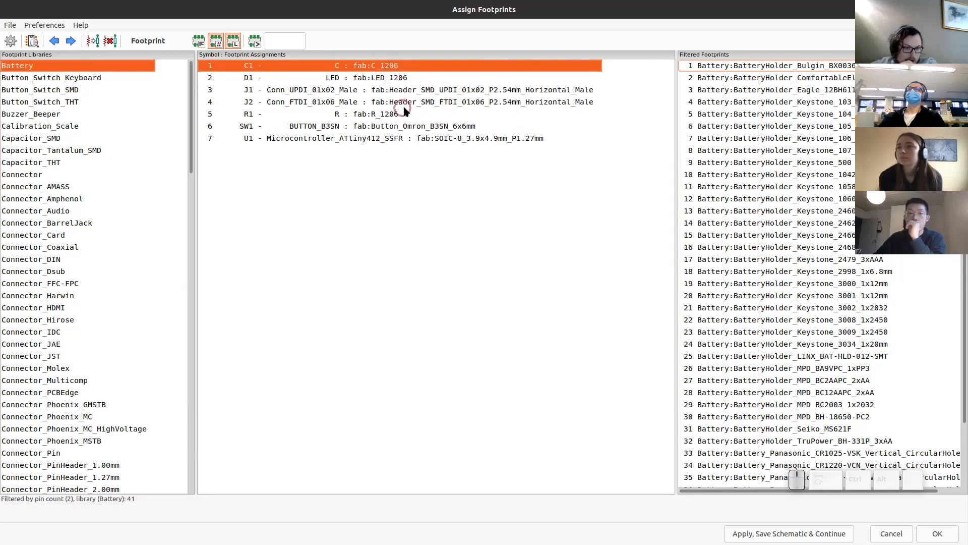
left_click_drag(327, 70, 482, 140)
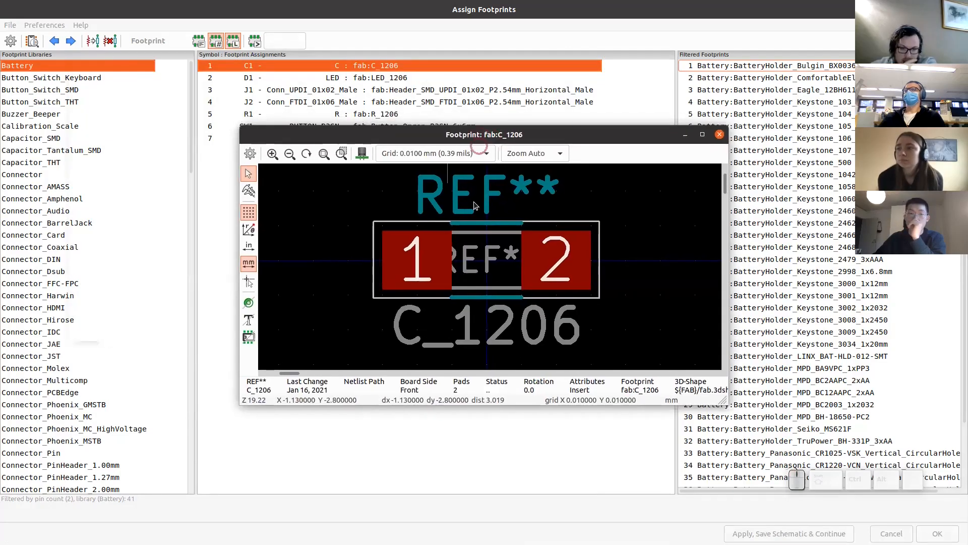
scroll(495, 244, "down", 5)
scroll(490, 267, "up", 4)
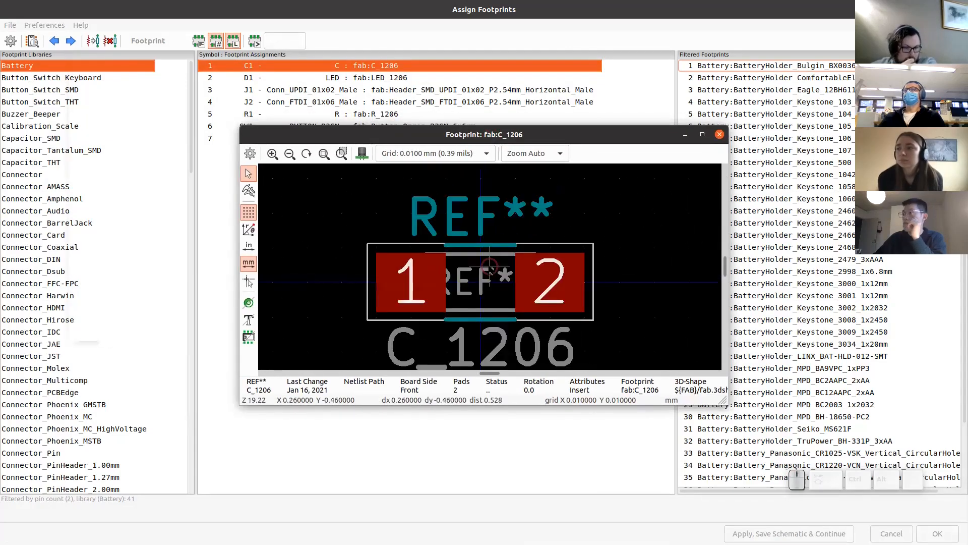
scroll(489, 269, "up", 1)
scroll(490, 269, "down", 1)
left_click_drag(527, 135, 485, 78)
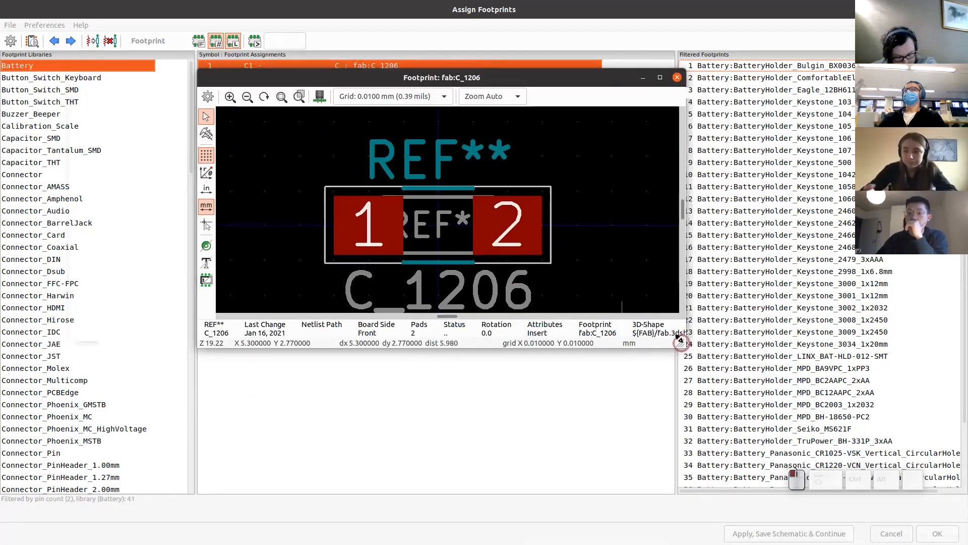
left_click_drag(681, 342, 735, 476)
scroll(476, 276, "up", 1)
scroll(476, 277, "up", 1)
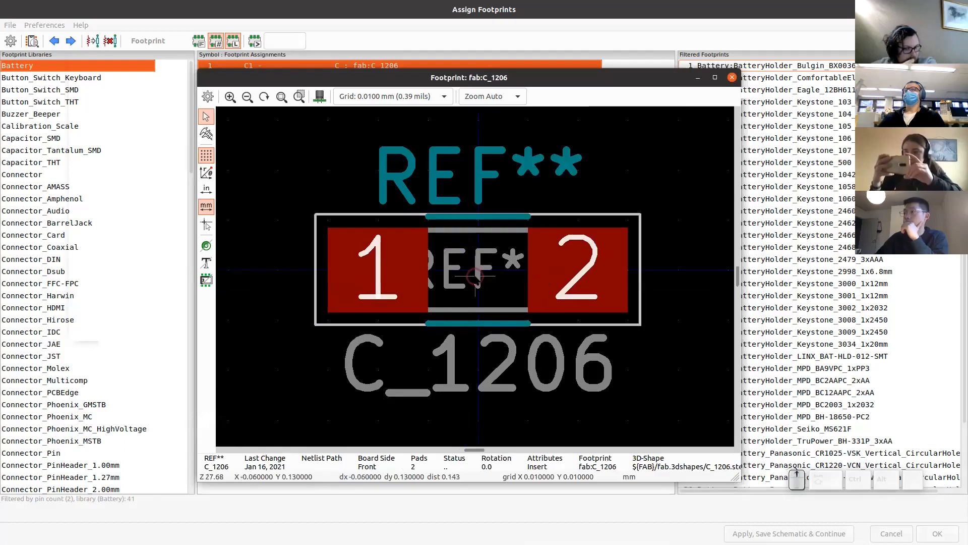
middle_click_drag(475, 277, 471, 268)
scroll(473, 275, "down", 1)
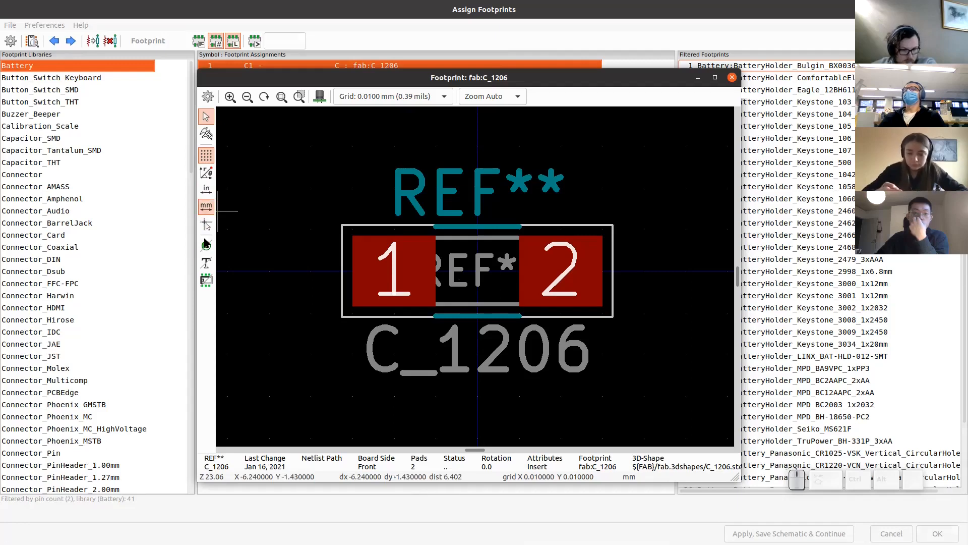
Step: Measure across the C_1206 footprint's outline and between its two pads, and close the preview
left_click(207, 134)
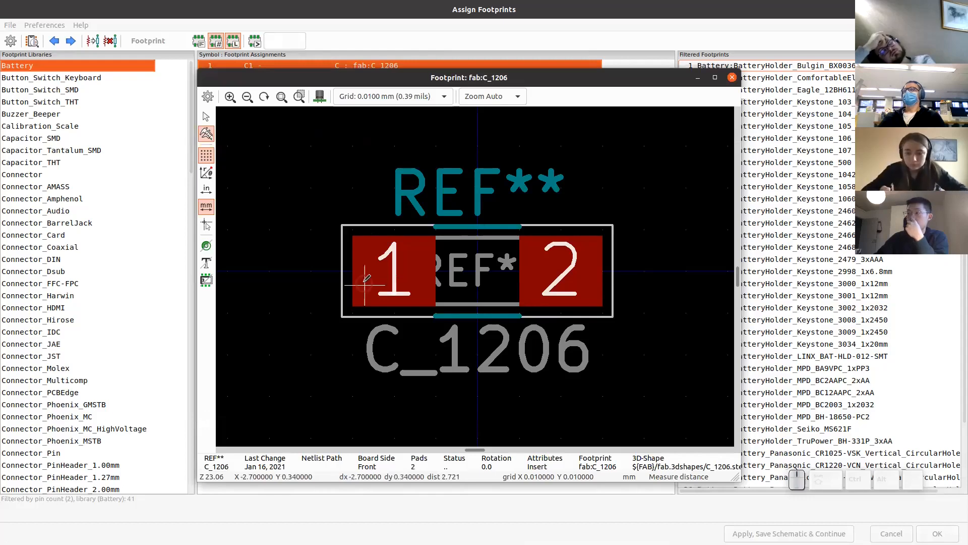
left_click(380, 316)
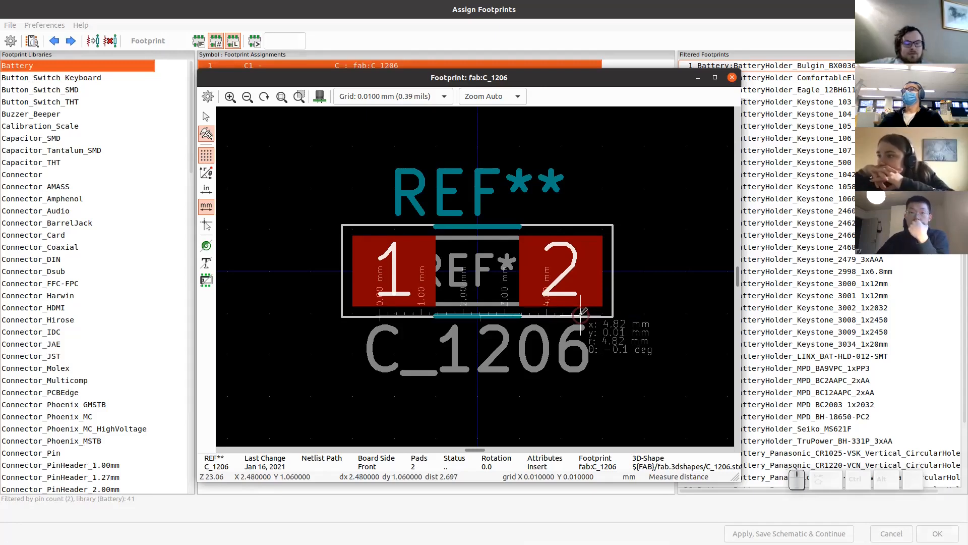
key("Escape")
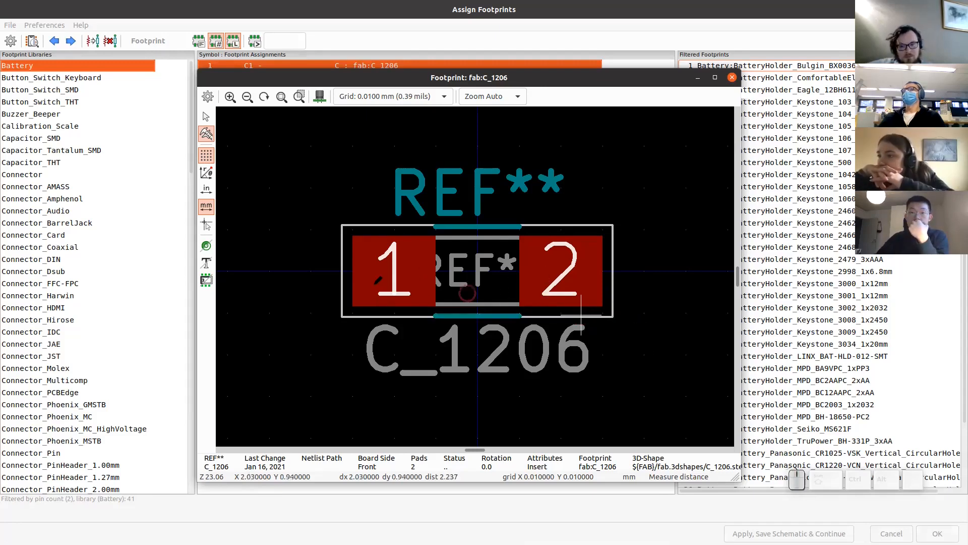
left_click(413, 265)
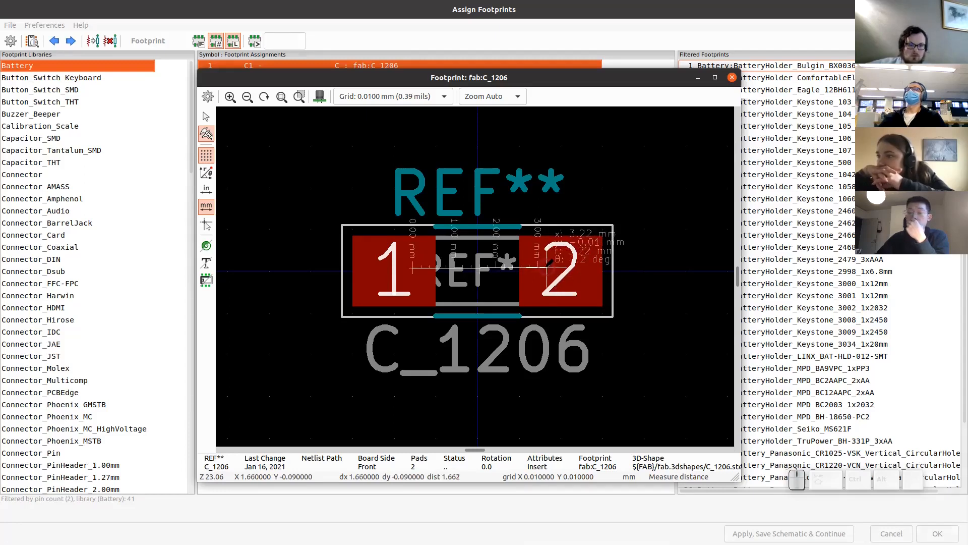
left_click(542, 267)
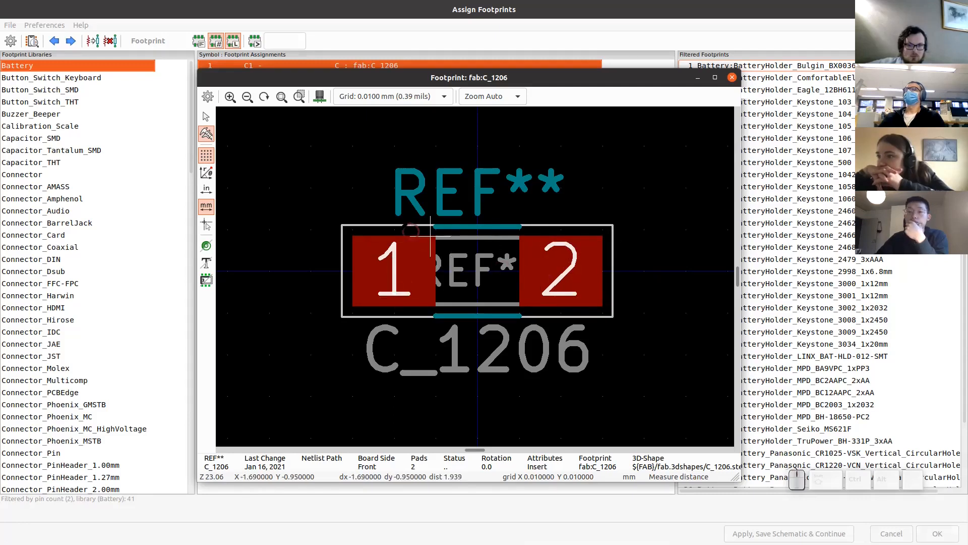
scroll(400, 233, "down", 2)
left_click(732, 77)
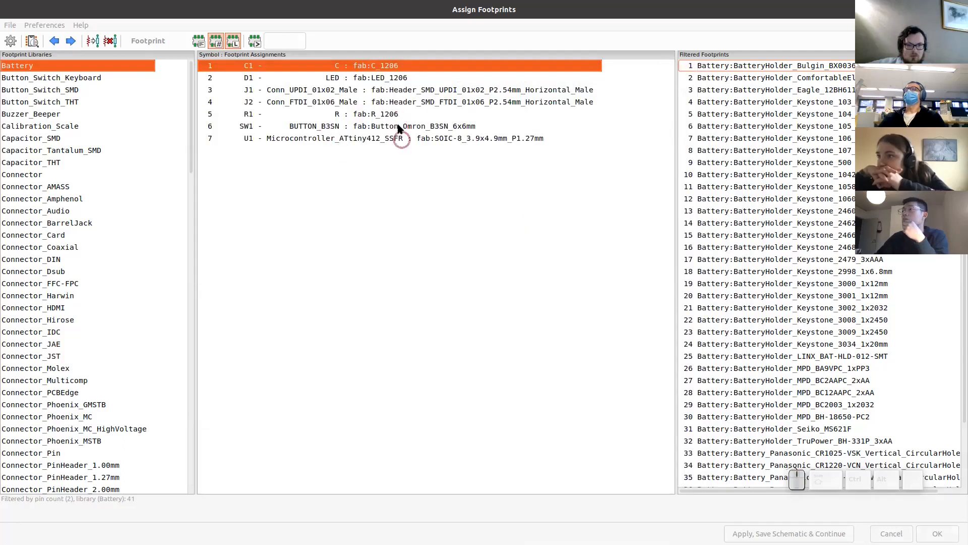
Step: View the footprint assigned to the FTDI connector J2 and examine its six labelled pads
left_click(391, 103)
right_click(406, 106)
left_click(407, 174)
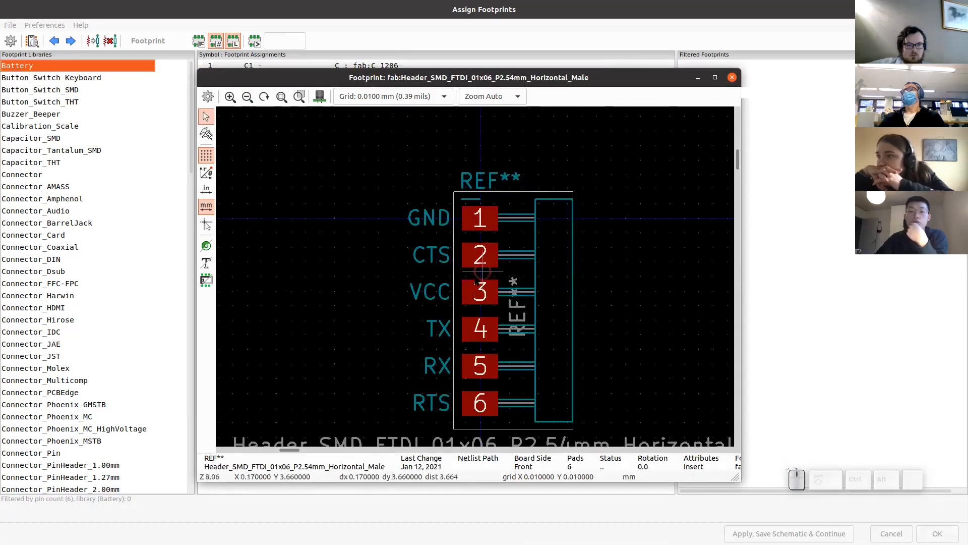
scroll(496, 301, "down", 1)
scroll(466, 275, "up", 1)
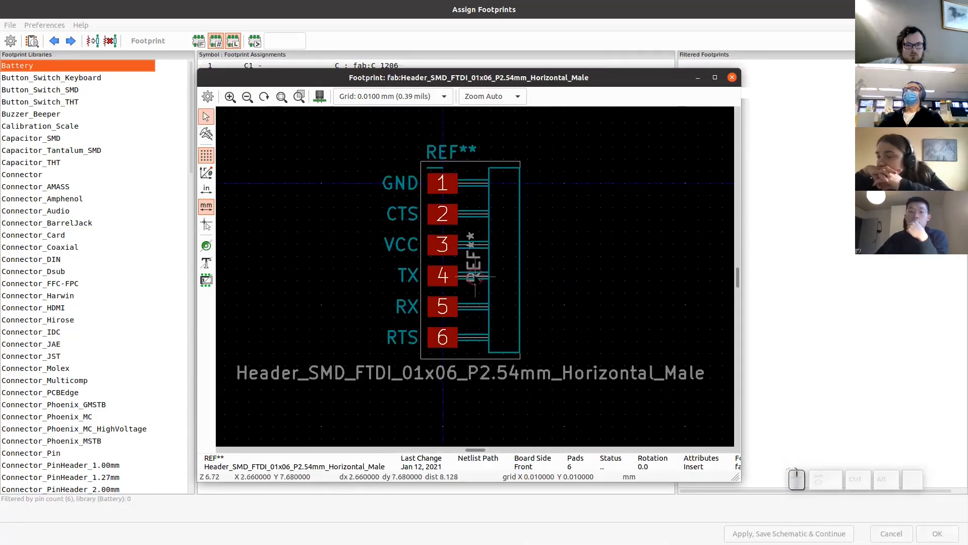
scroll(470, 275, "up", 1)
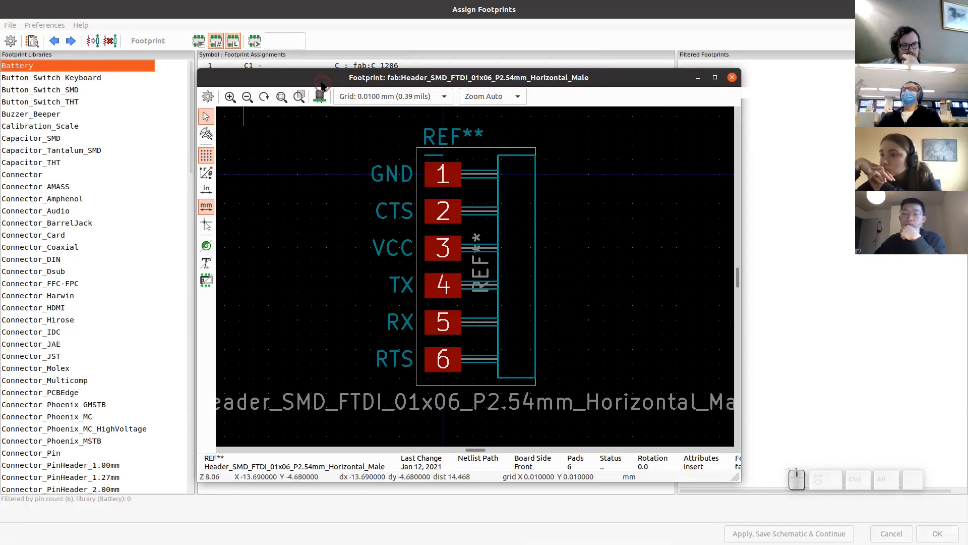
Step: Inspect the FTDI header footprint in the 3D viewer and close its previews
left_click_drag(321, 82, 322, 80)
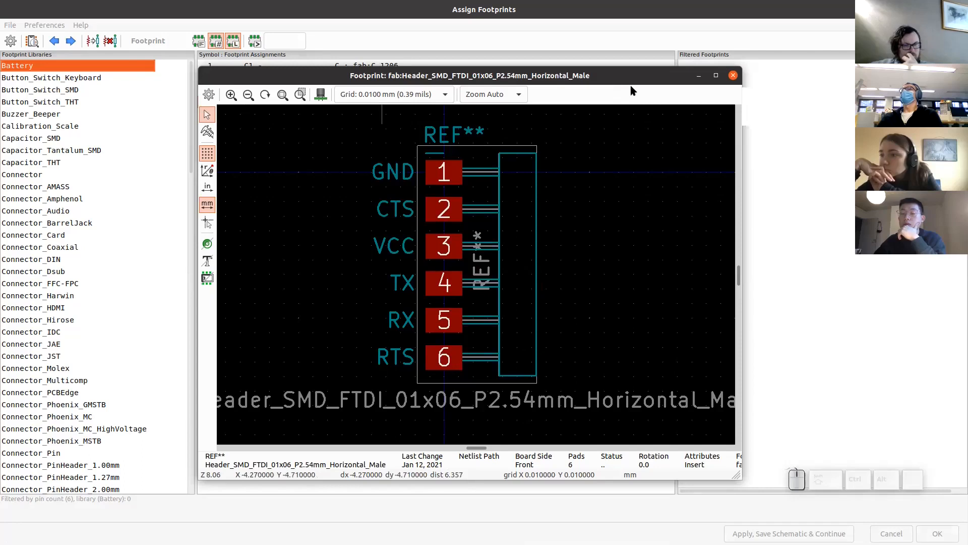
left_click_drag(521, 76, 385, 78)
left_click(185, 97)
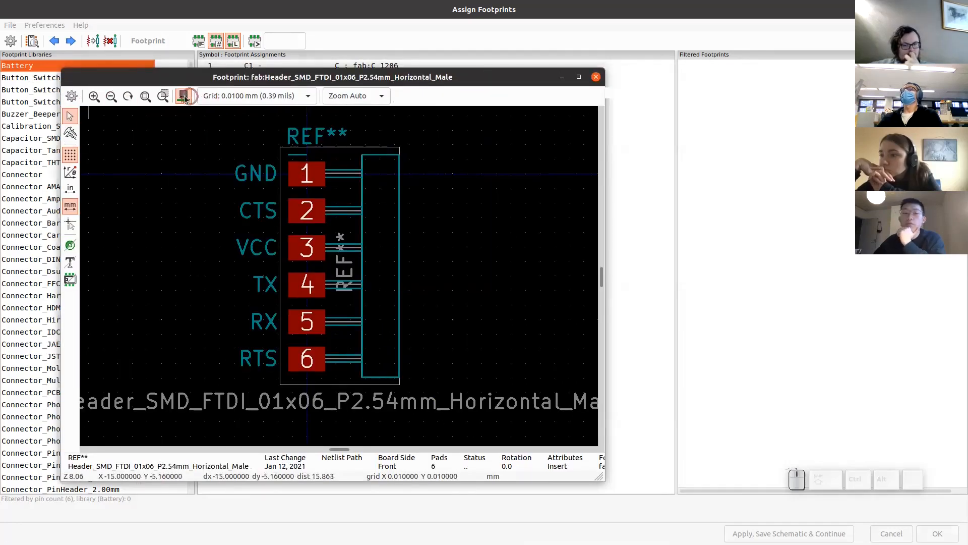
left_click_drag(178, 53, 639, 183)
left_click_drag(638, 302, 632, 343)
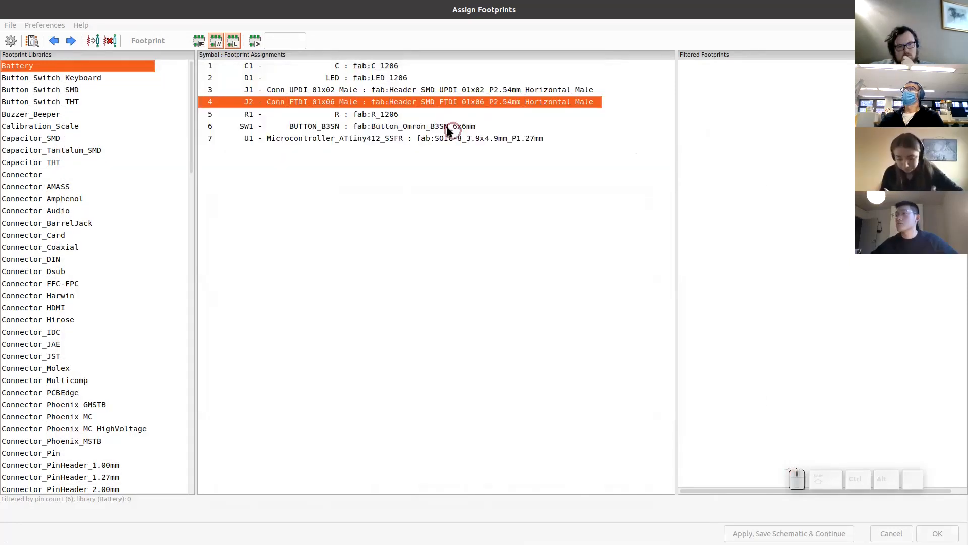
Step: View the Omron B3SN footprint assigned to button SW1 and close its preview
left_click(444, 126)
right_click(445, 130)
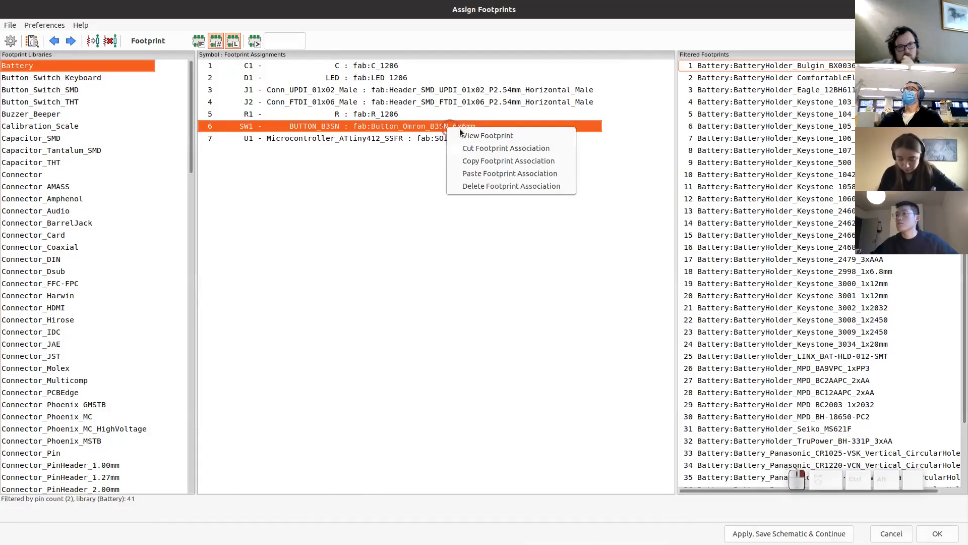
left_click(471, 136)
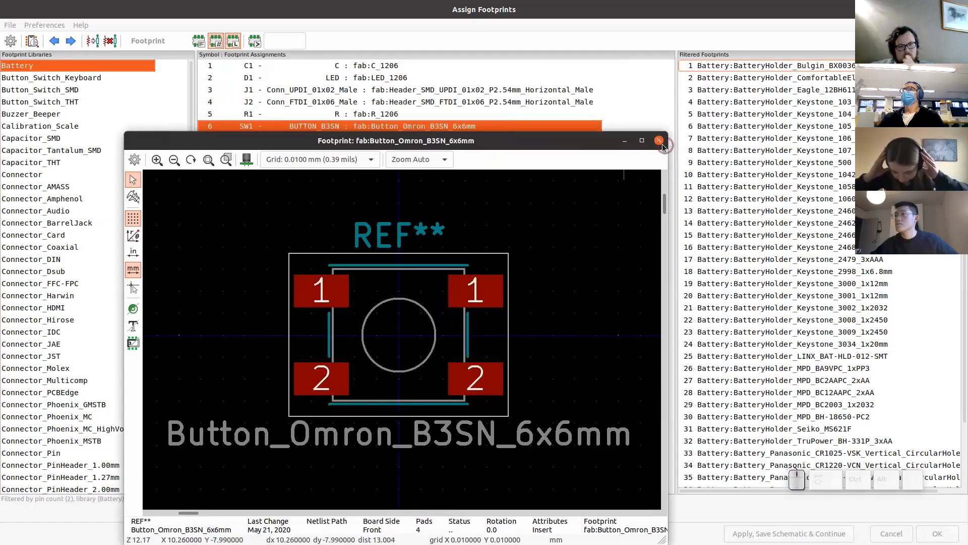
left_click(658, 140)
Step: View the SOIC-8 footprint assigned to microcontroller U1 and close its preview
left_click(443, 138)
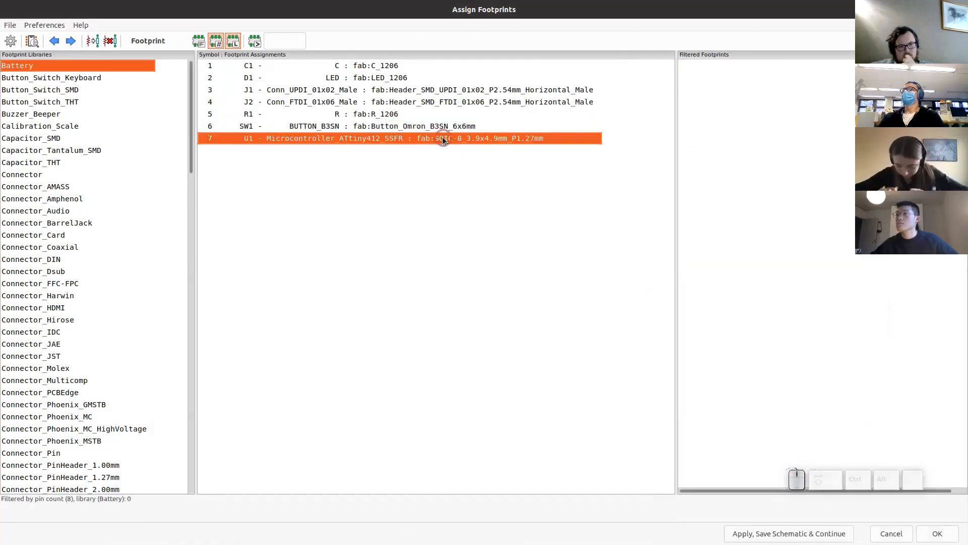
right_click(407, 139)
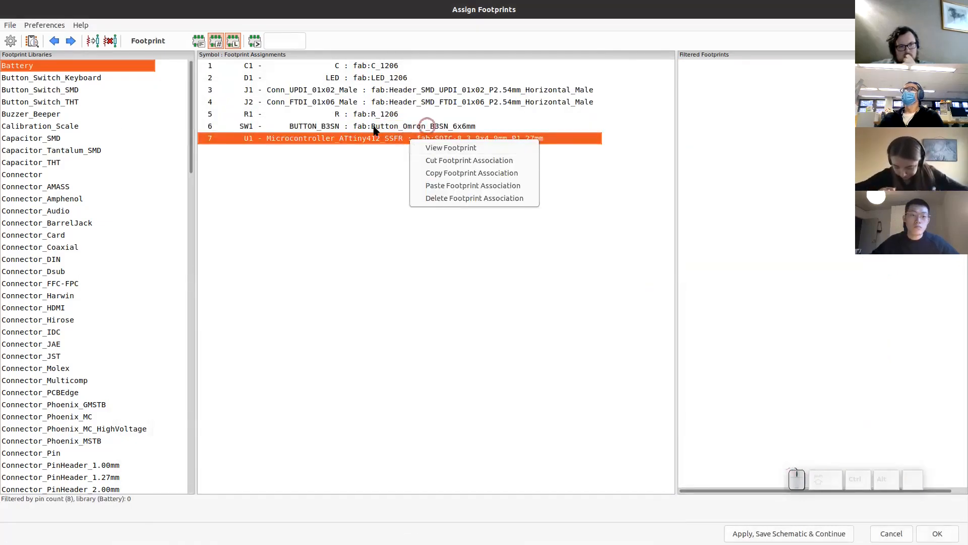
left_click(357, 134)
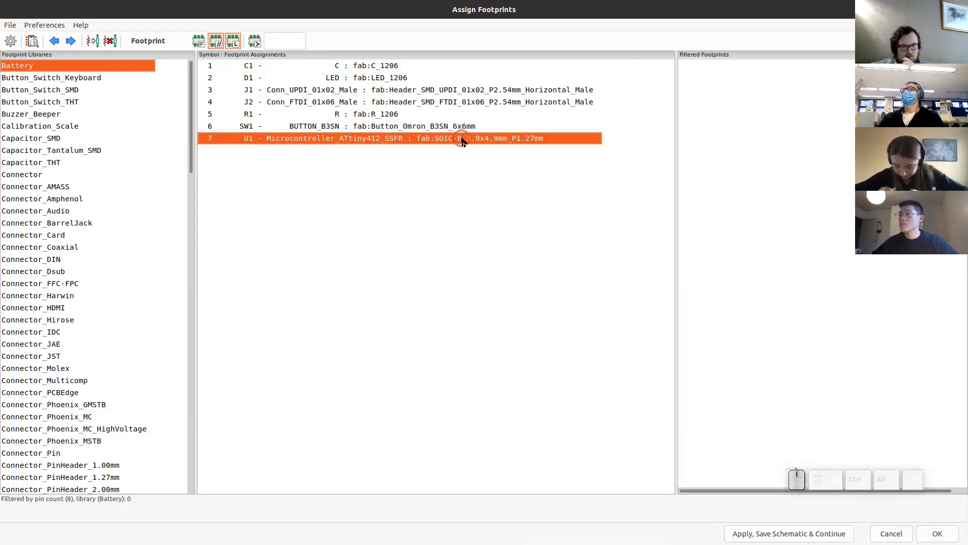
right_click(447, 139)
left_click(469, 145)
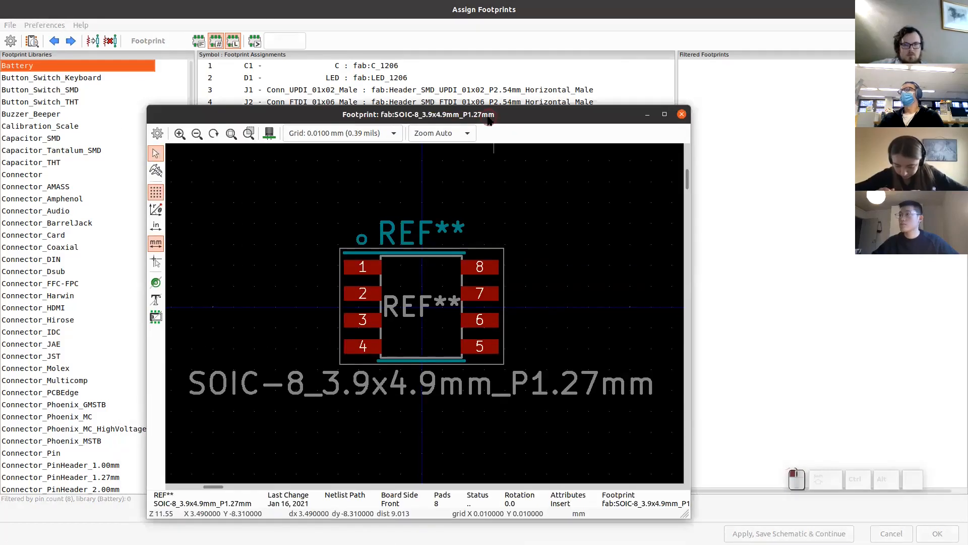
left_click(630, 128)
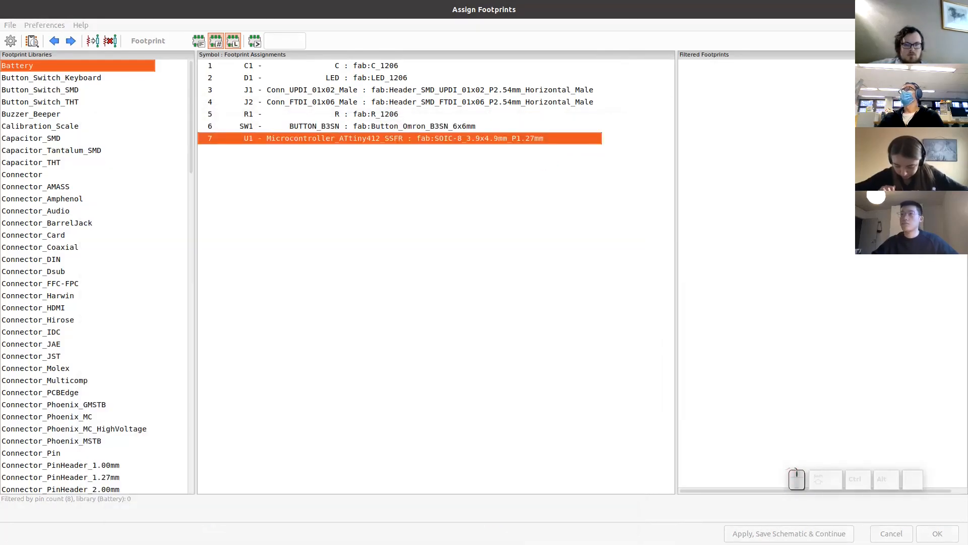
Step: Check the J1 and J2 connector assignments and close the footprint assignment window to return to the schematic
left_click(378, 93)
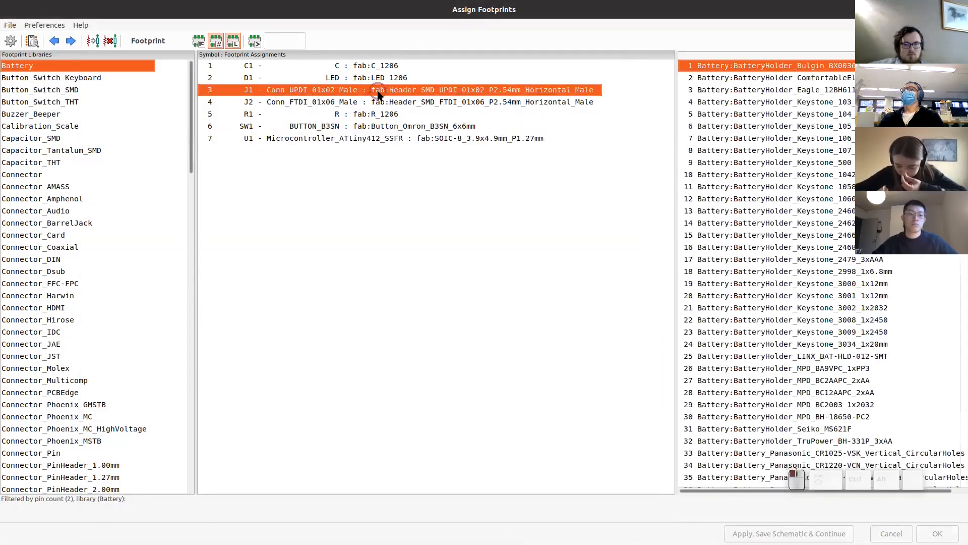
left_click(378, 101)
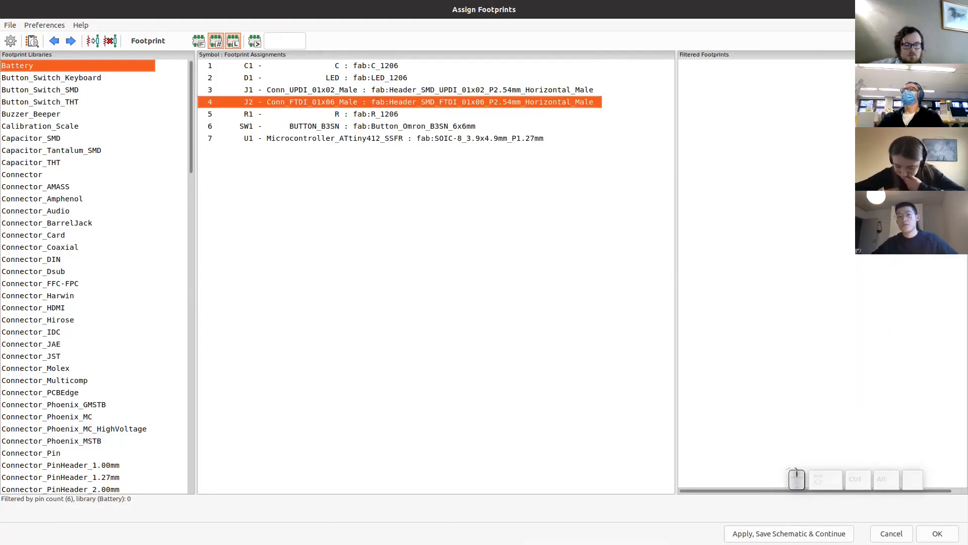
left_click(957, 9)
middle_click_drag(467, 114, 215, 134)
middle_click_drag(465, 169, 431, 174)
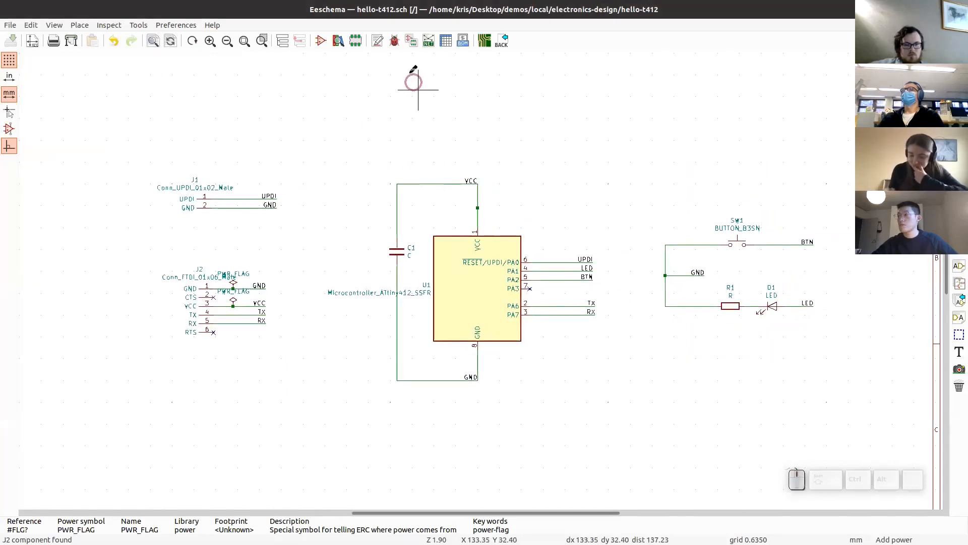
Step: Generate a Pcbnew netlist in the default format and save it as hello-t412.net in the hello-t412 folder
left_click(427, 39)
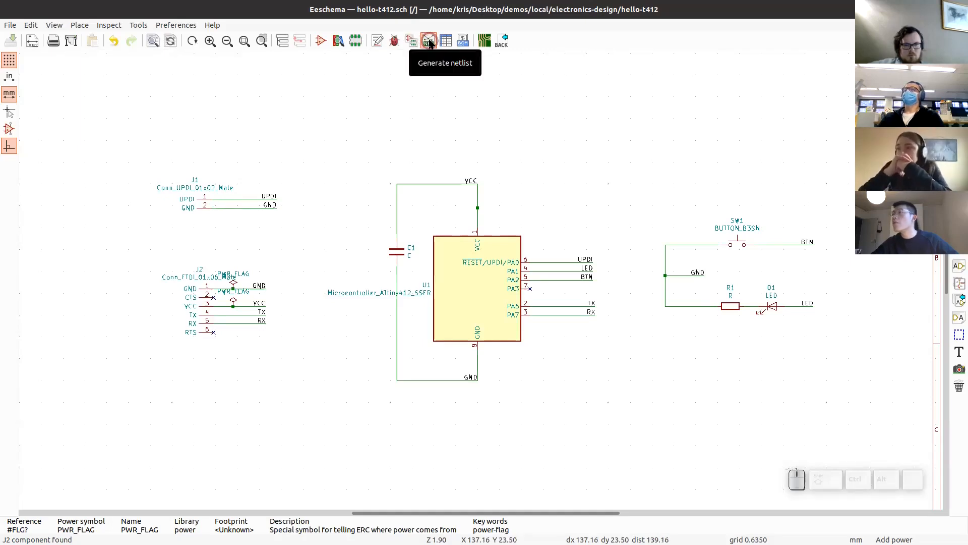
left_click(428, 41)
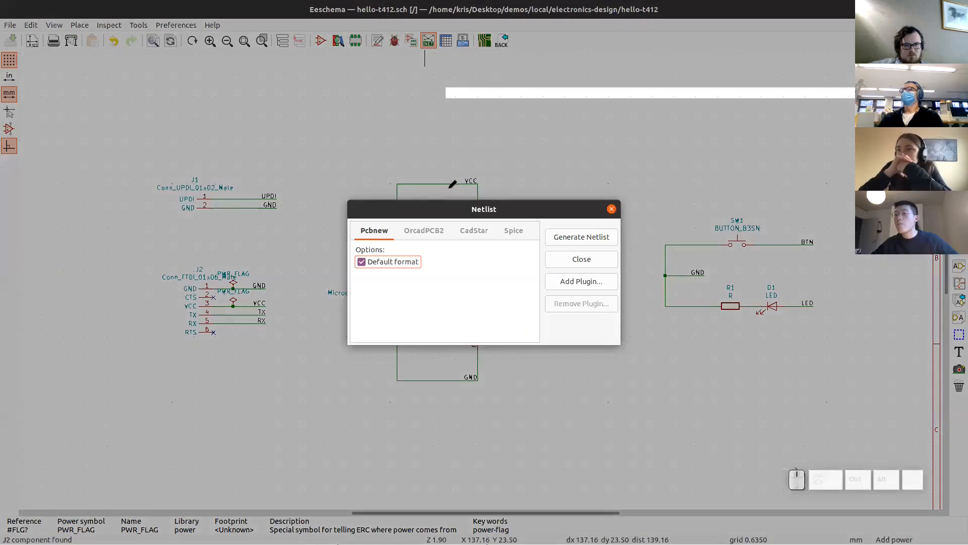
left_click(568, 239)
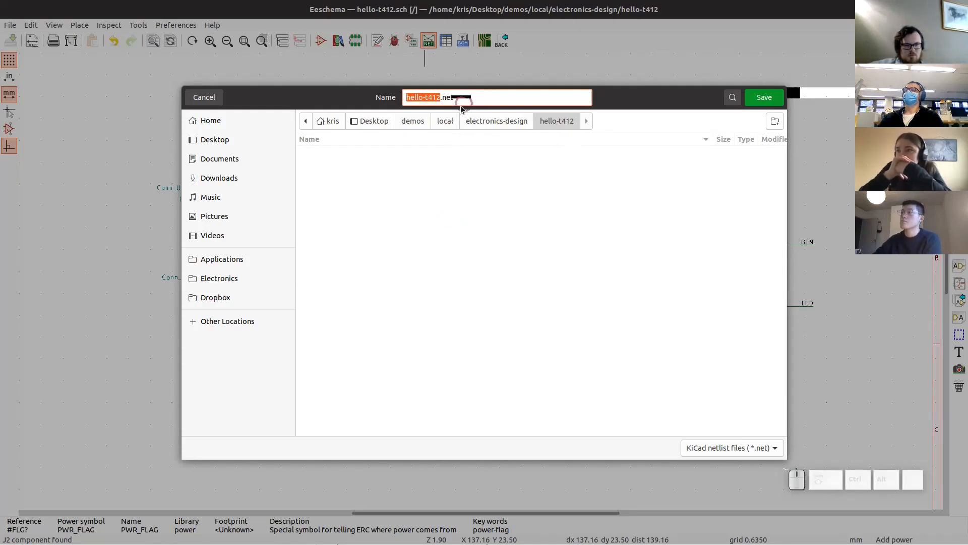
left_click_drag(315, 108, 630, 110)
double_click(552, 33)
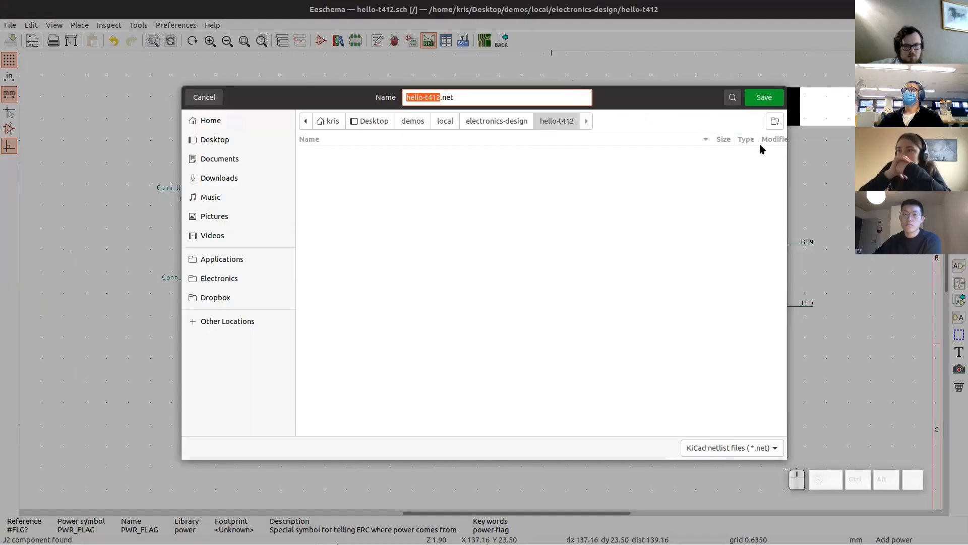
key("Return")
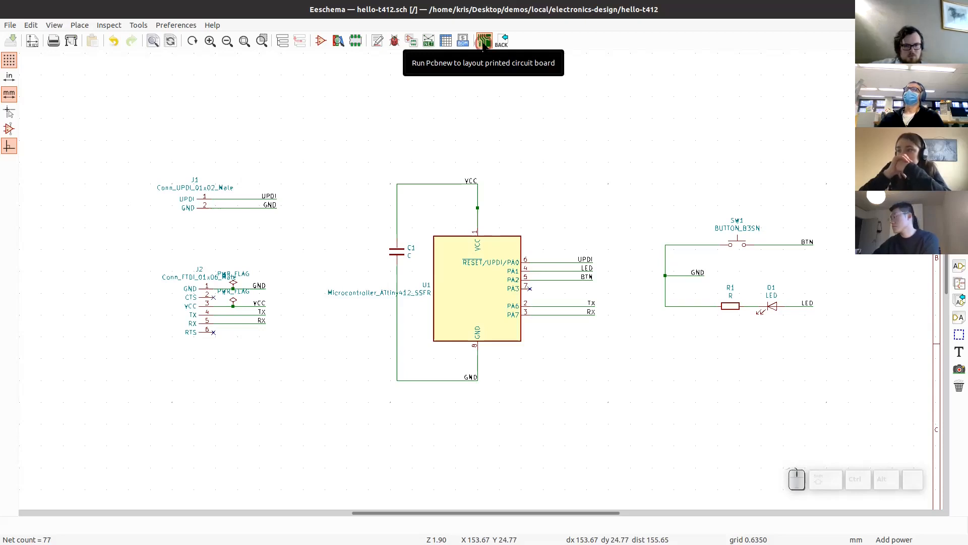
Step: Switch to Pcbnew to open the hello-t412 board layout and bring the empty drawing sheet into view
left_click(483, 43)
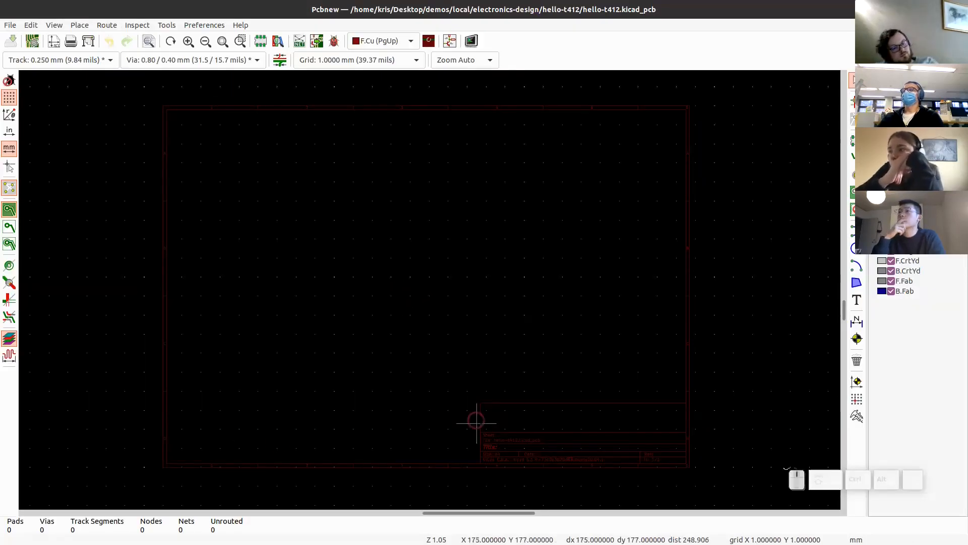
scroll(568, 433, "up", 4)
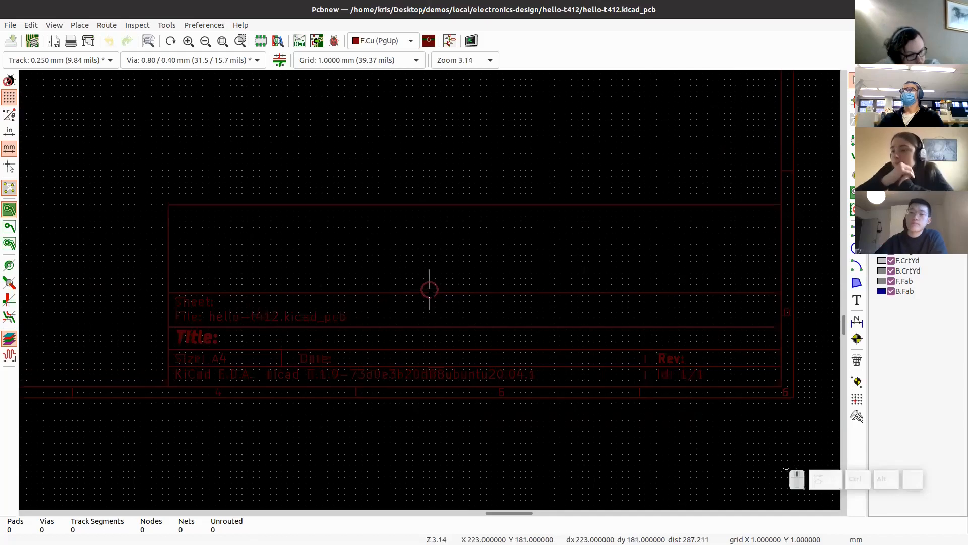
scroll(429, 289, "down", 1)
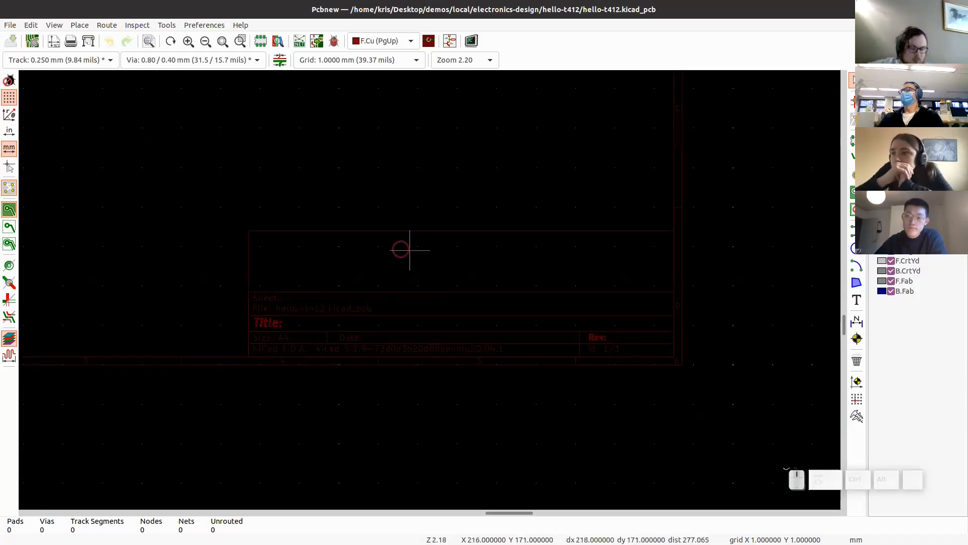
scroll(363, 336, "down", 3)
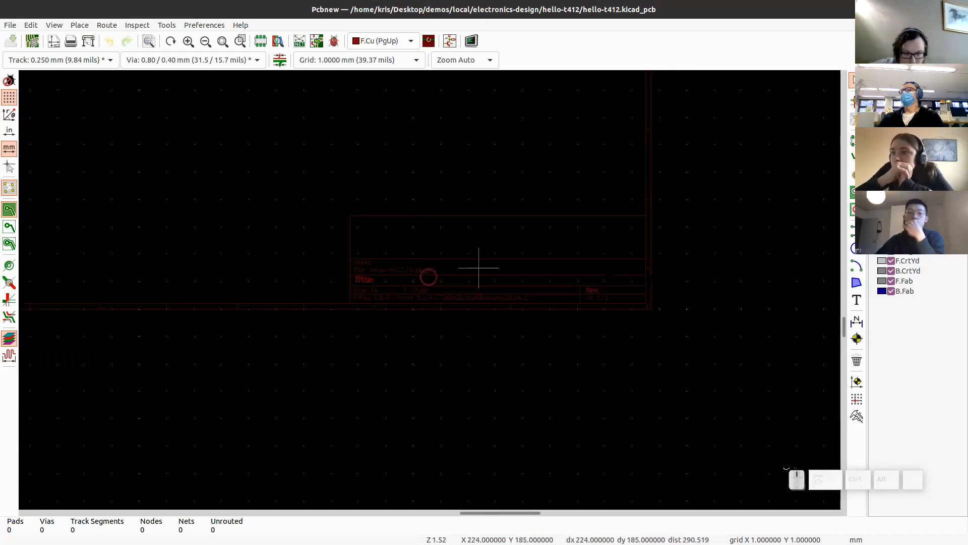
middle_click_drag(302, 268, 385, 336)
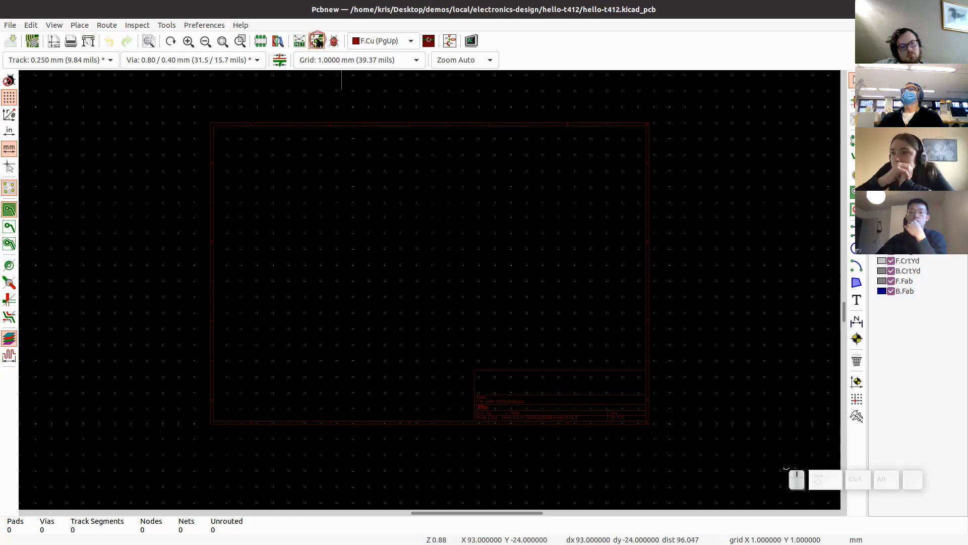
Step: Load the hello-t412.net netlist with existing symbol-to-footprint associations kept, update the PCB from it, and close the netlist dialog
left_click(300, 40)
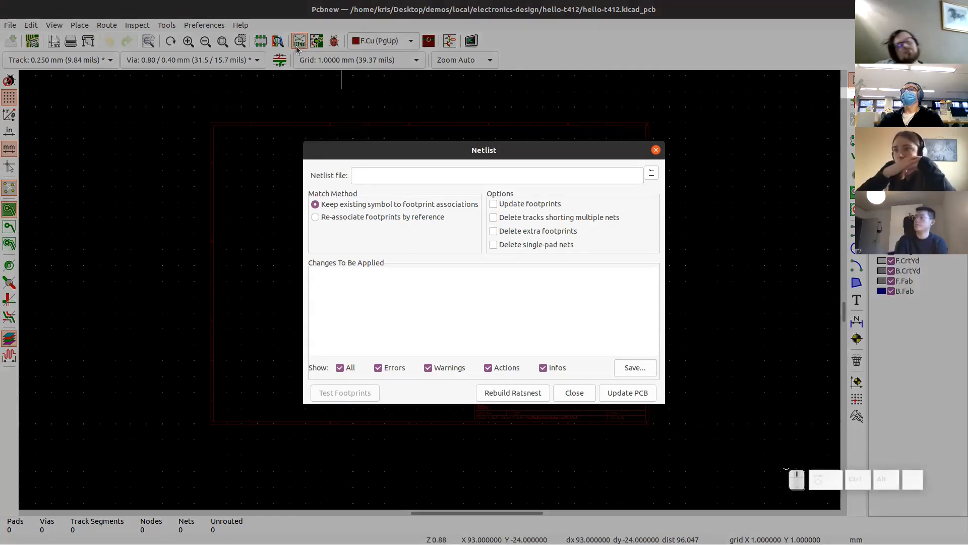
left_click(651, 173)
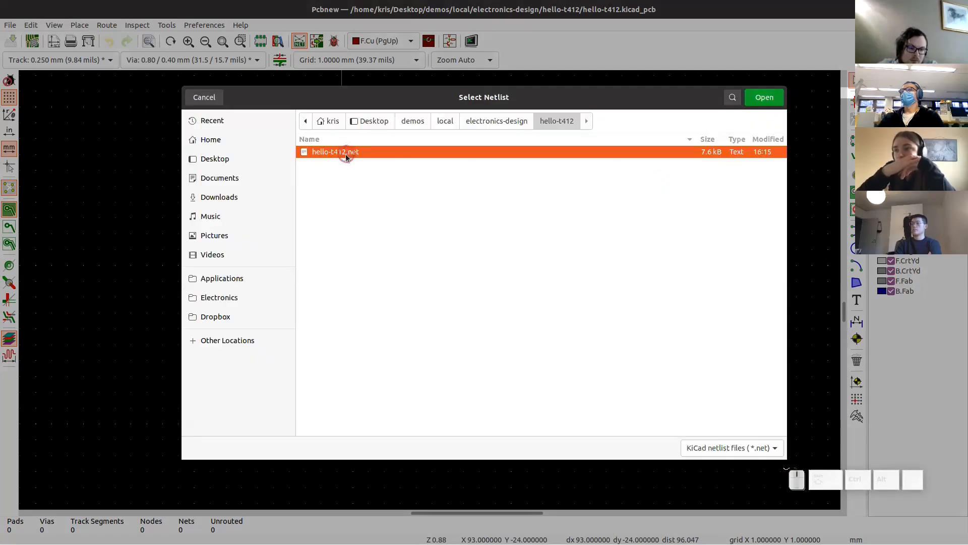
left_click(773, 98)
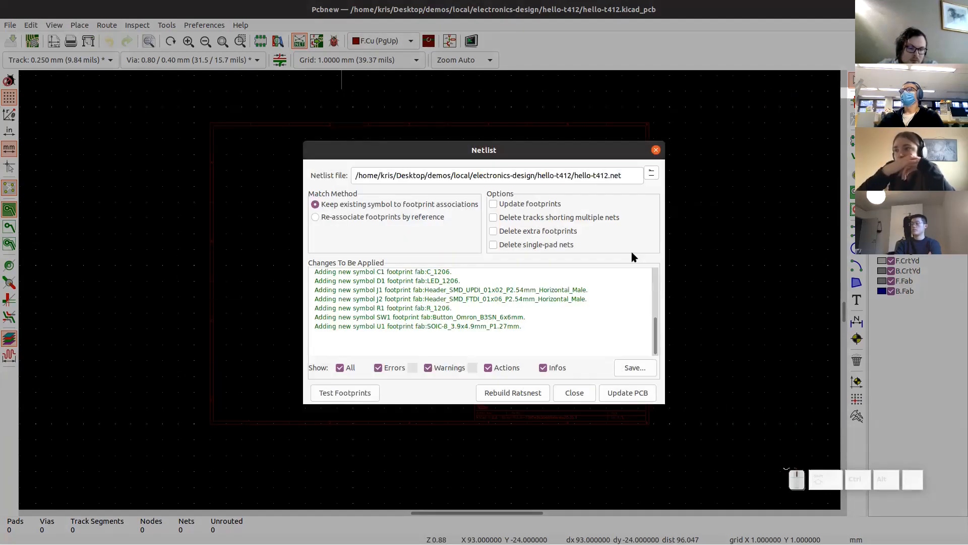
left_click(628, 392)
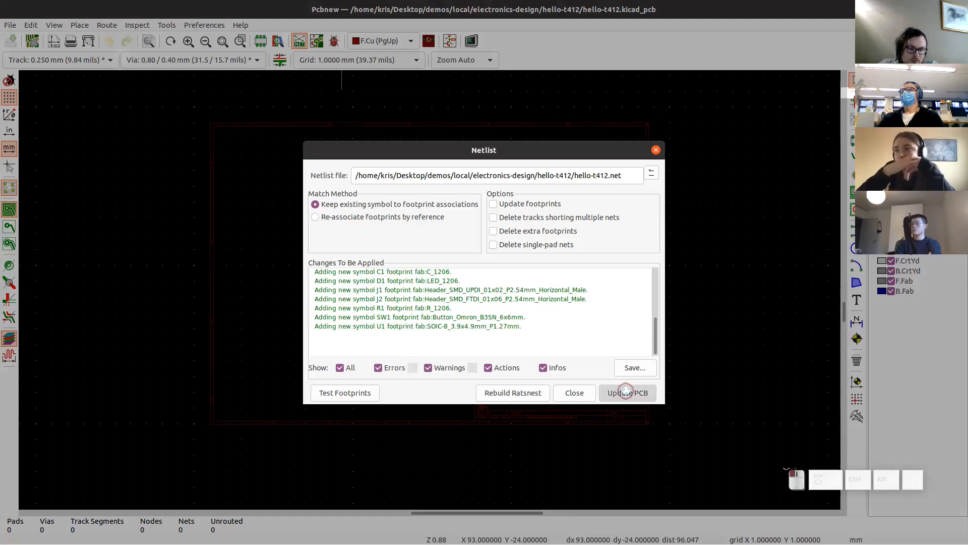
left_click(655, 150)
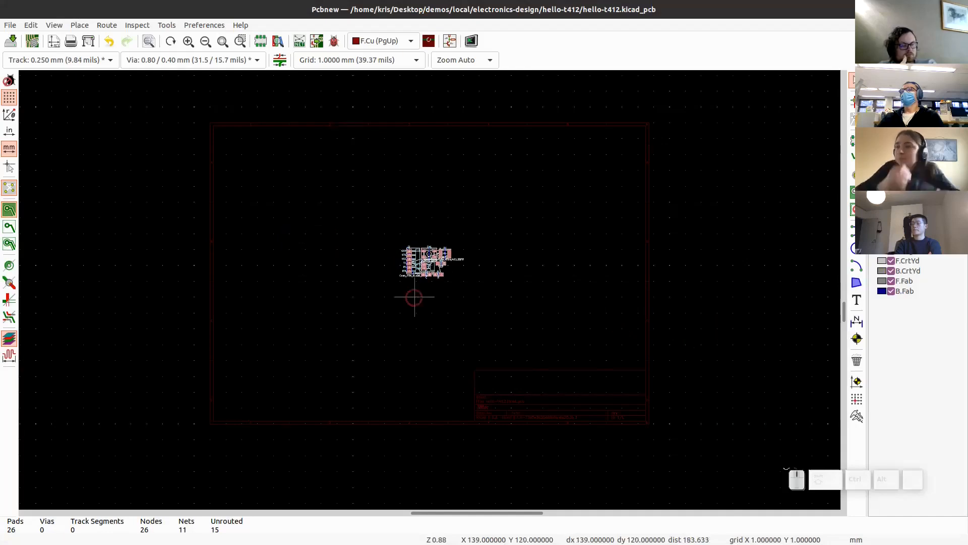
Step: Place the imported group of footprints near the middle of the drawing sheet
scroll(428, 264, "up", 5)
scroll(428, 290, "up", 3)
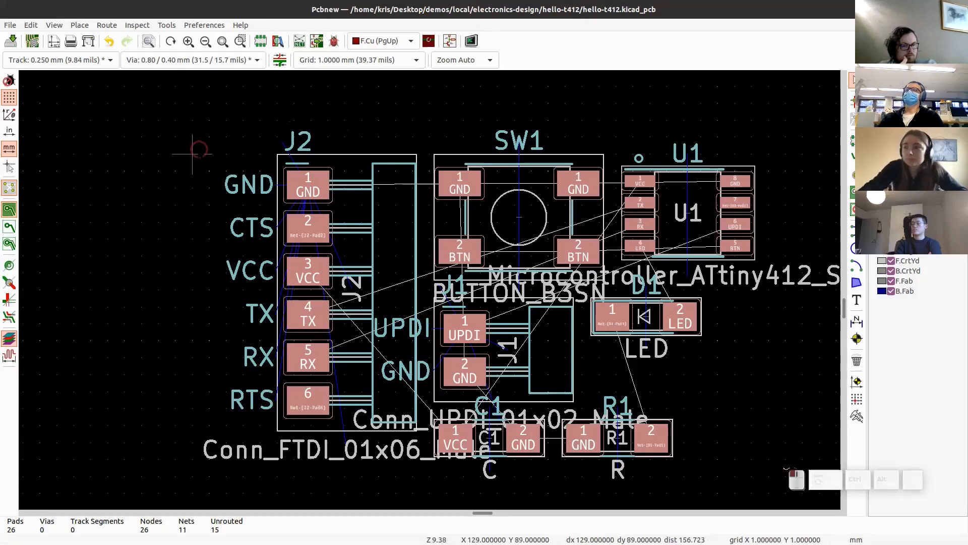
left_click(226, 171)
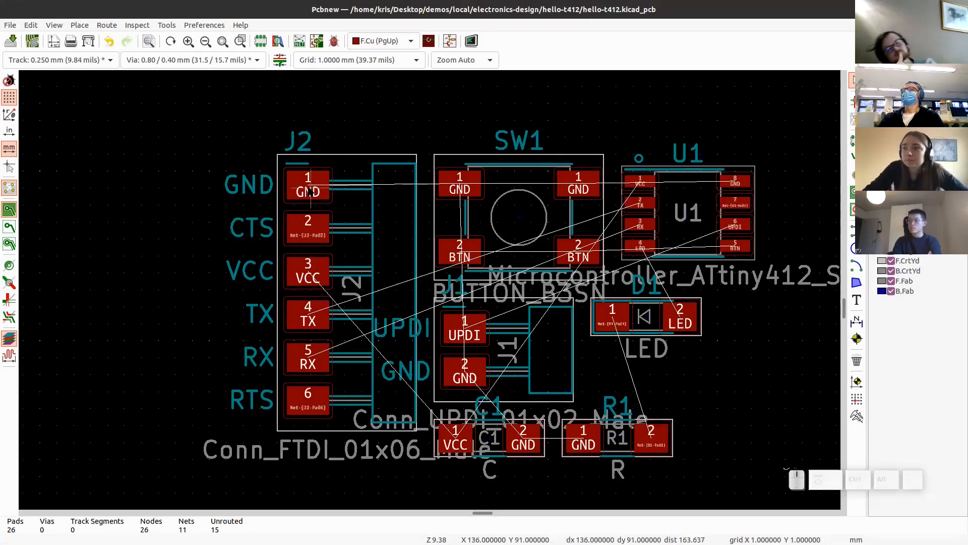
Step: Move connector J2 below the other footprints, rotated 270 degrees, with its GND pad 1 at about X 157, Y 115 mm
scroll(429, 282, "down", 1)
middle_click_drag(615, 222, 424, 209)
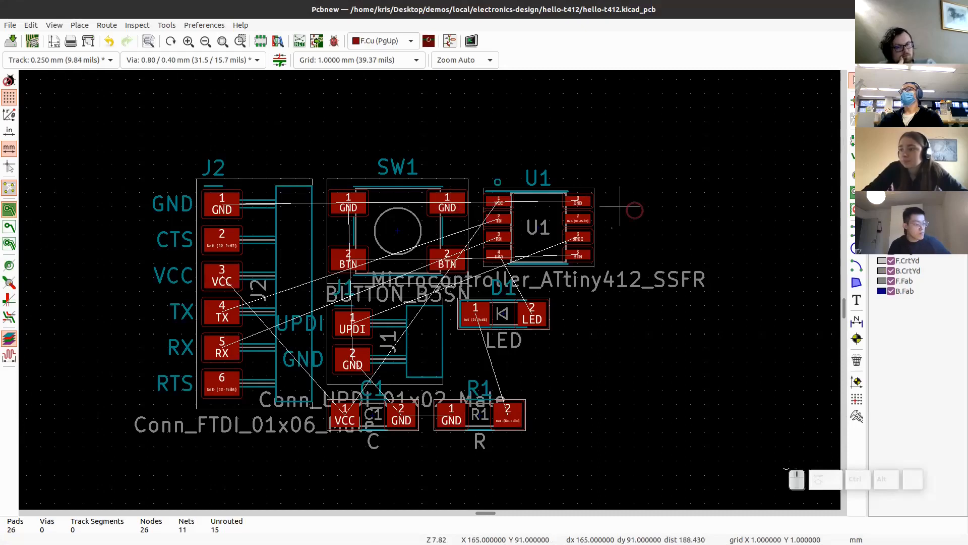
scroll(479, 192, "up", 4)
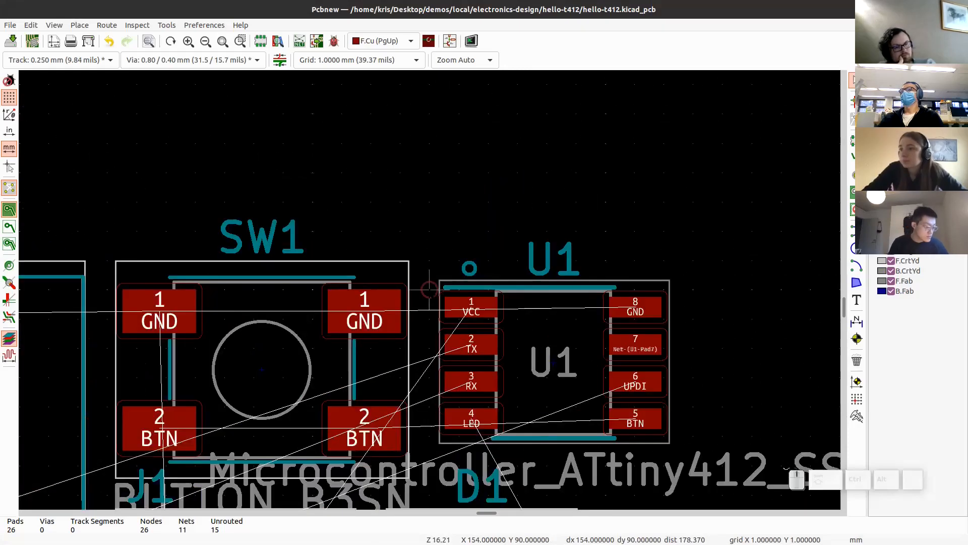
scroll(430, 290, "down", 4)
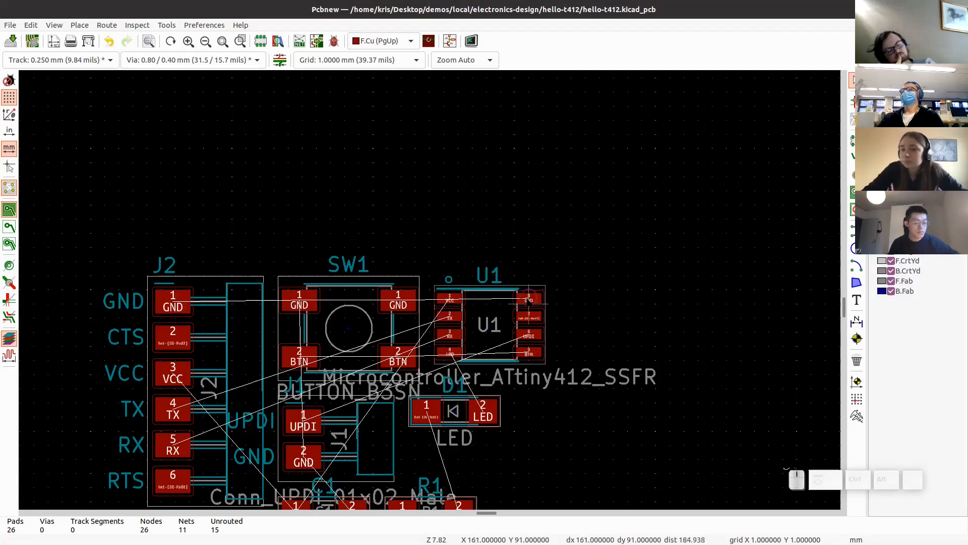
middle_click_drag(427, 380, 493, 312)
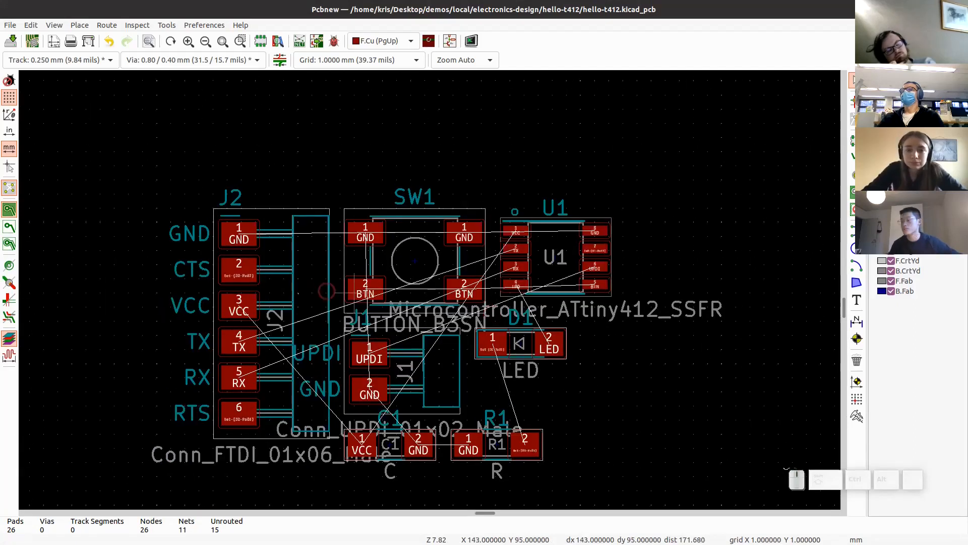
left_click(238, 236)
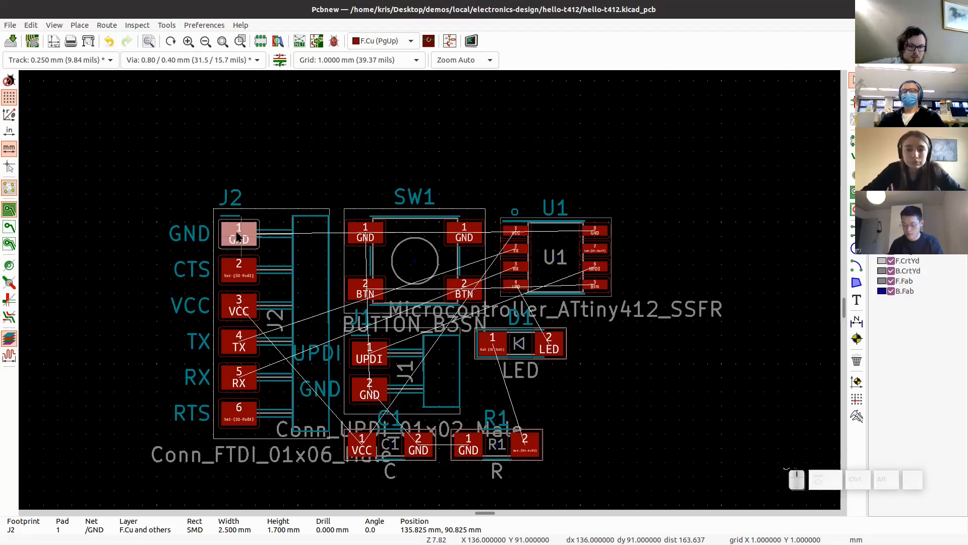
key("m")
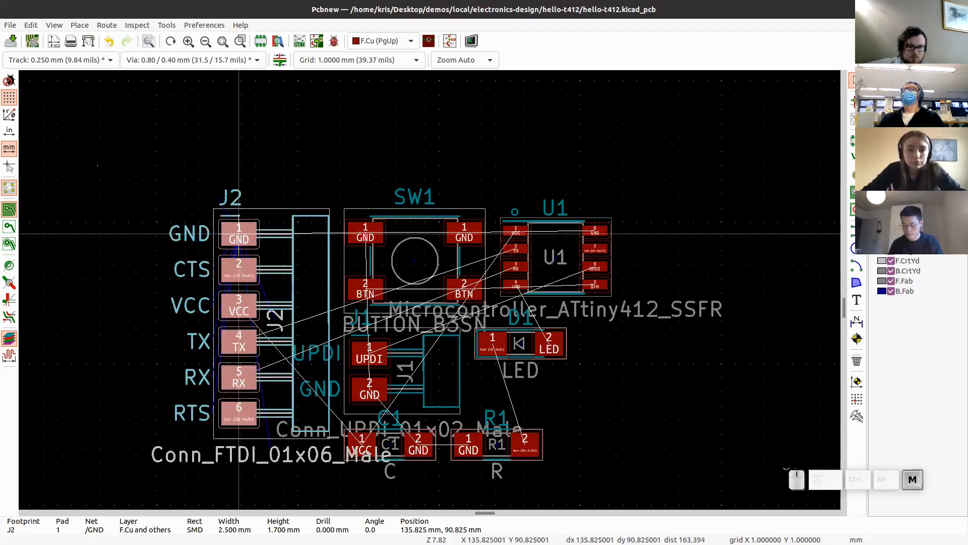
scroll(507, 234, "down", 2)
middle_click_drag(429, 289, 396, 221)
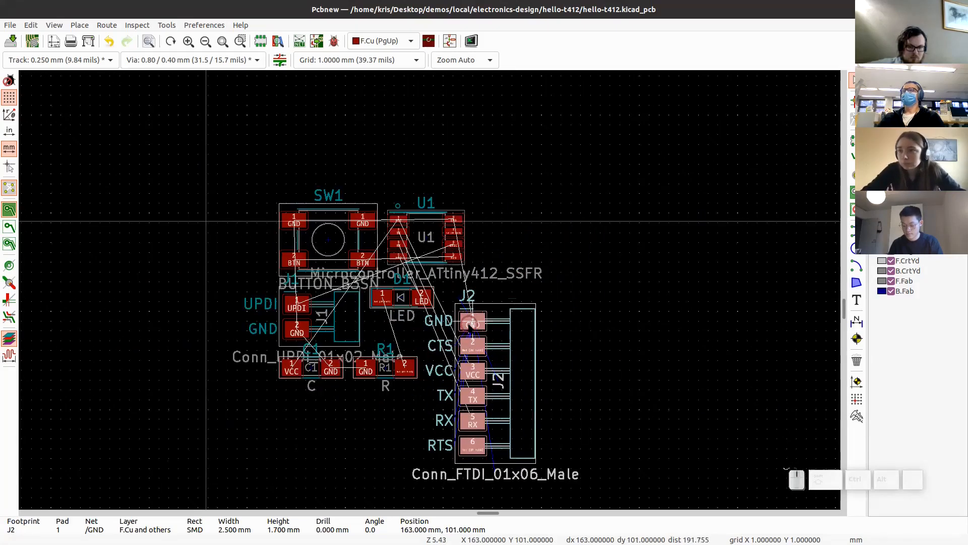
key("r")
key("r")
key("r")
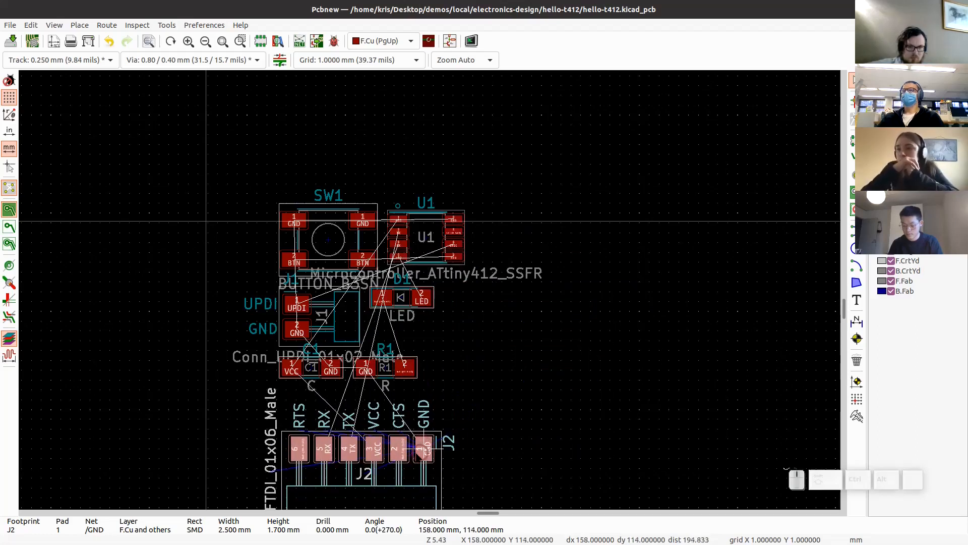
left_click(417, 458)
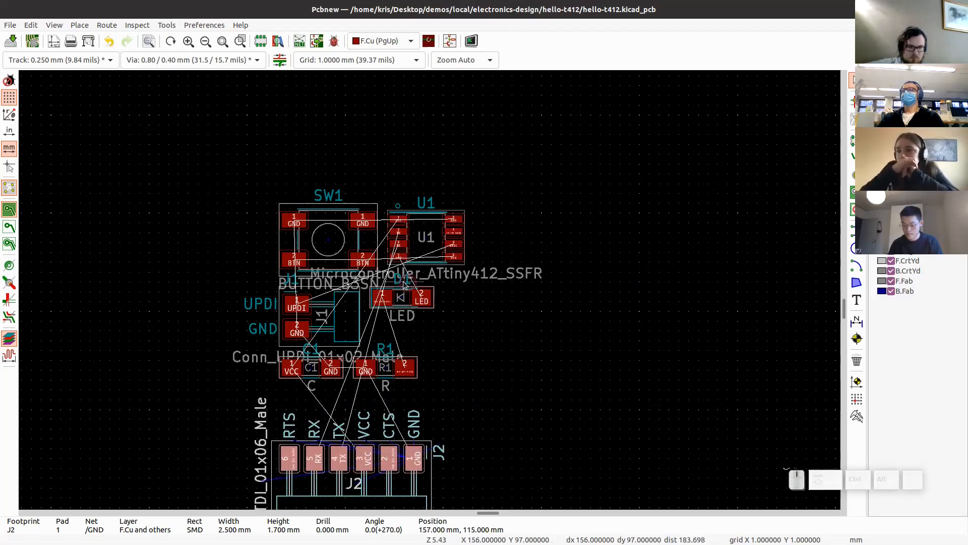
Step: Move connector J1 above microcontroller U1, rotated 90 degrees, with its UPDI pad at about X 155, Y 83 mm
left_click(304, 305)
key("m")
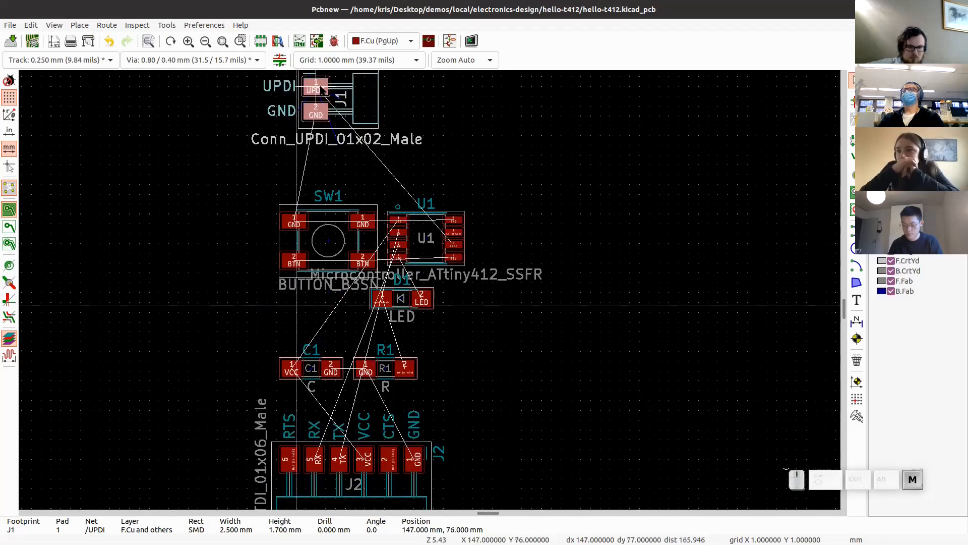
key("r")
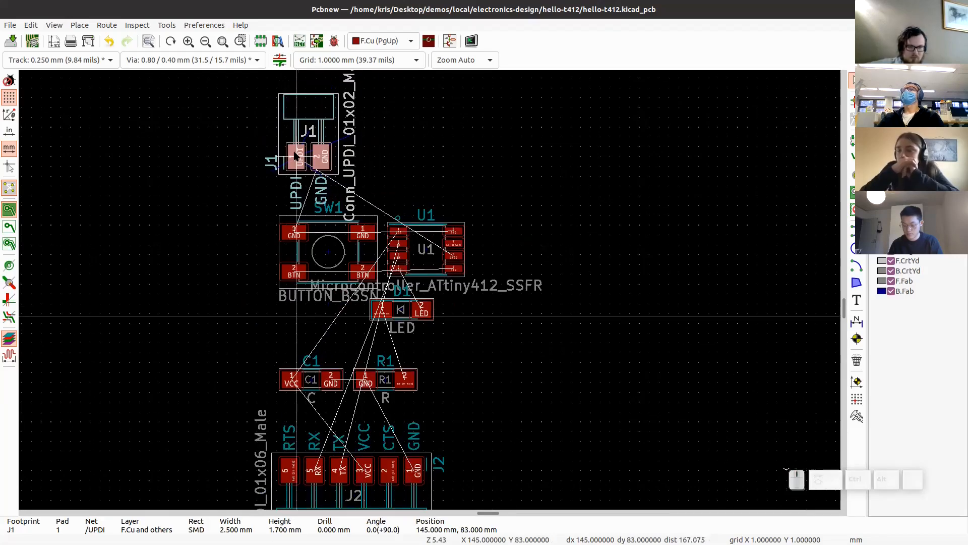
left_click(396, 156)
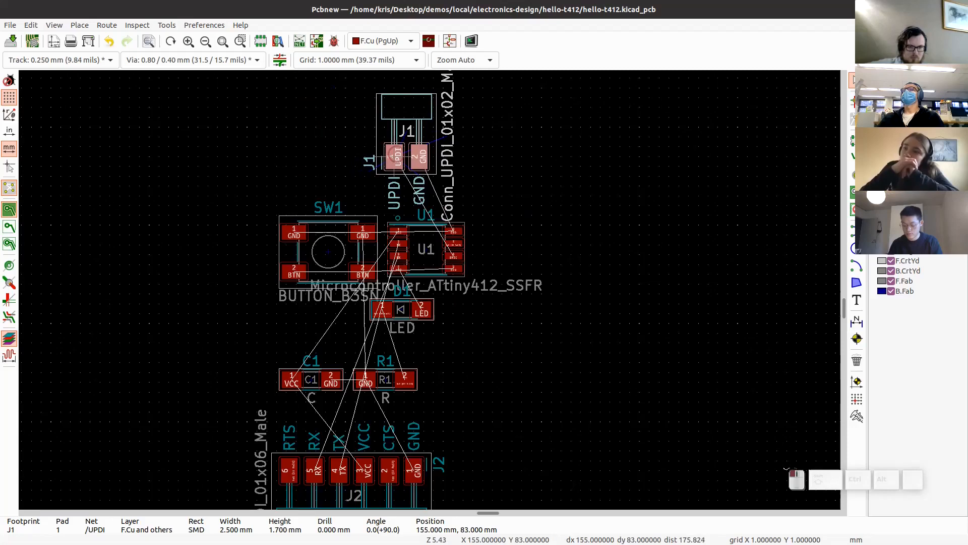
Step: Move button SW1 to the lower right of U1 and LED D1 to its upper left, D1's pad 2 at about X 142, Y 87 mm
key("m")
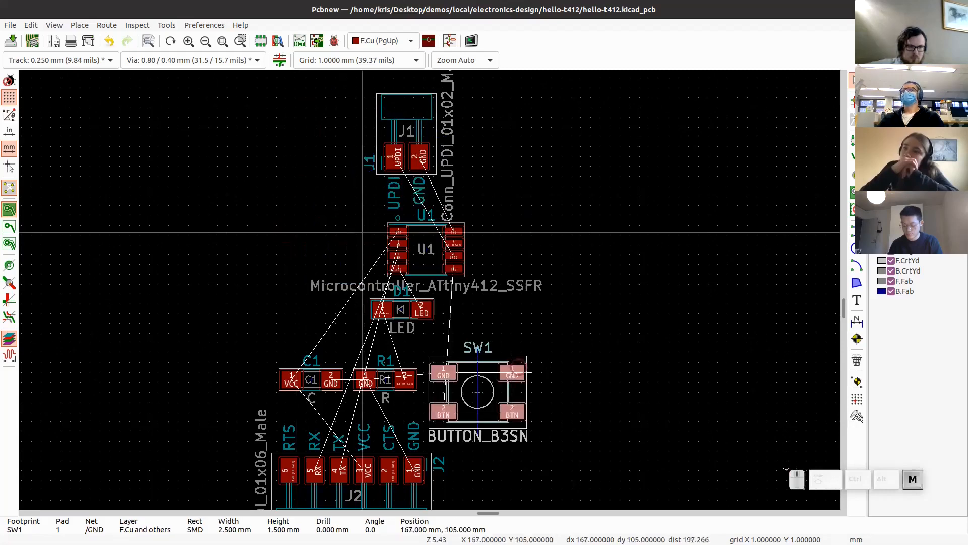
left_click(422, 316)
left_click_drag(422, 316, 268, 196)
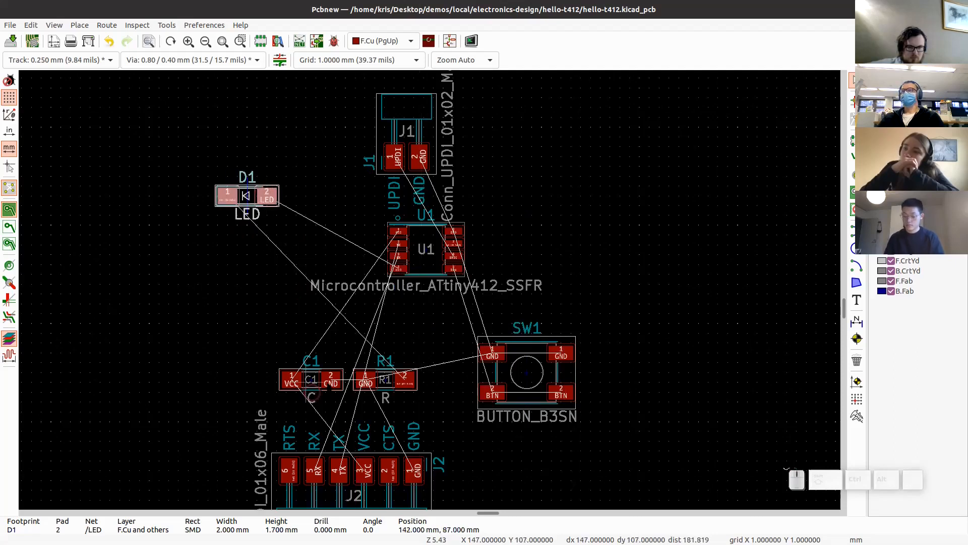
Step: Move resistor R1 directly beneath LED D1, rotated 180 degrees, so its pad 2 lines up with D1's pad 1
left_click(403, 383)
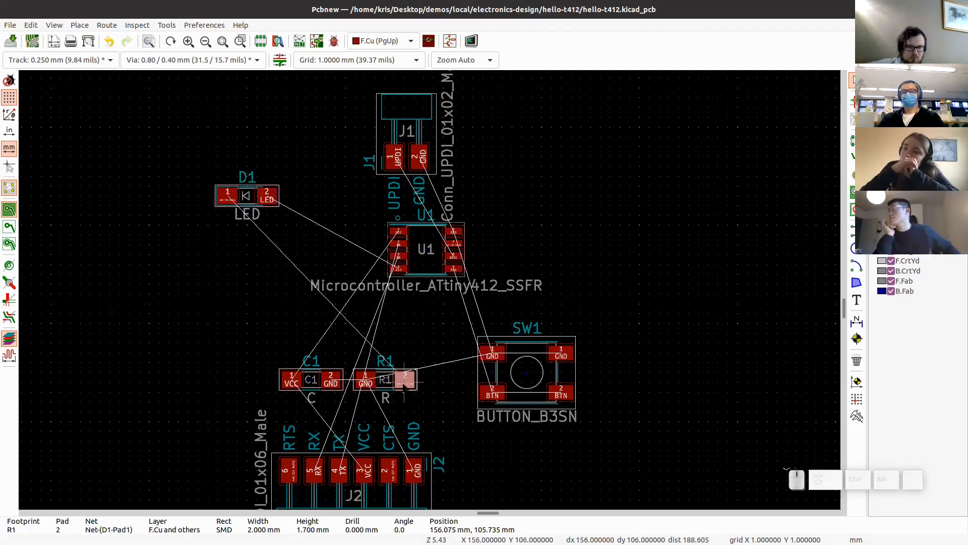
left_click_drag(403, 383, 258, 247)
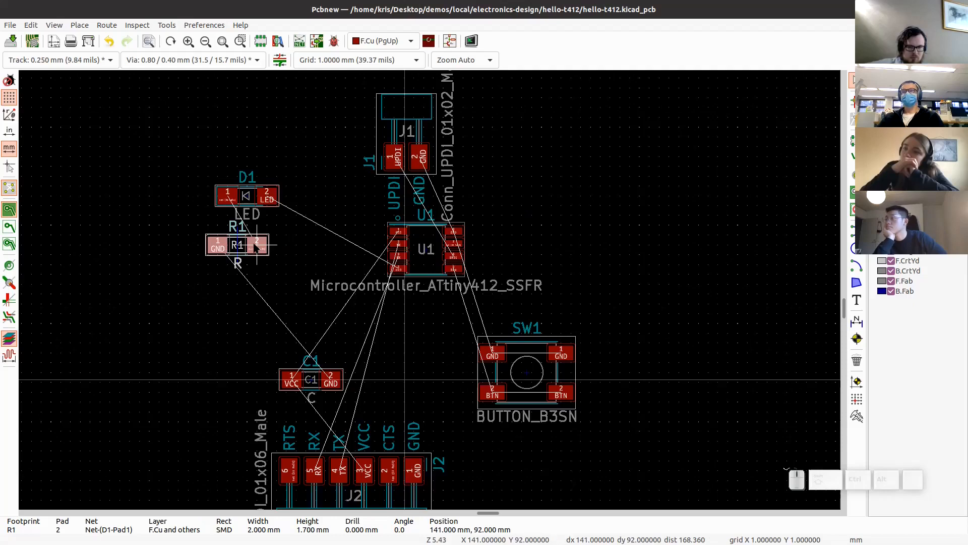
key("r")
key("r")
left_click(227, 246)
Step: Move capacitor C1 between D1 and J1, and microcontroller U1 below it with its VCC pad at about X 147, Y 99 mm
left_click(330, 383)
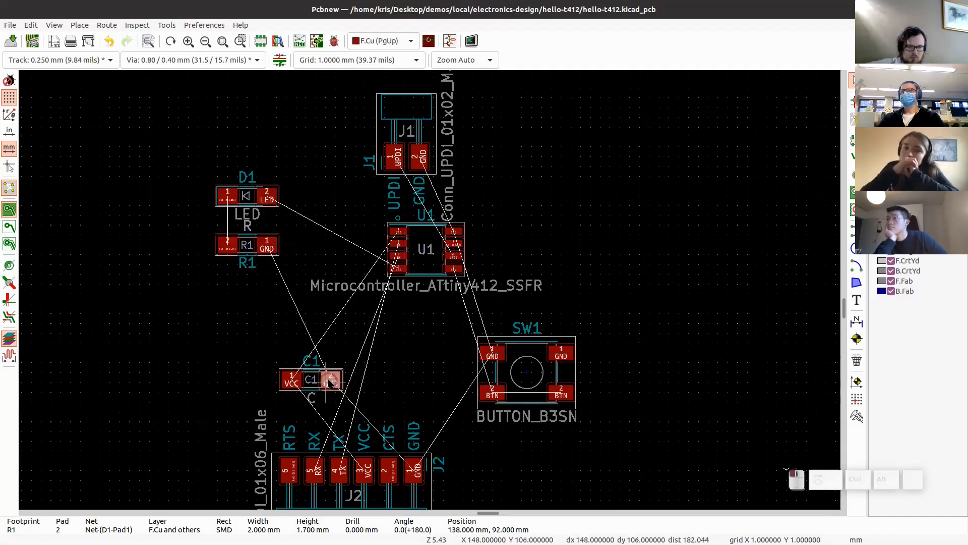
left_click_drag(330, 383, 345, 189)
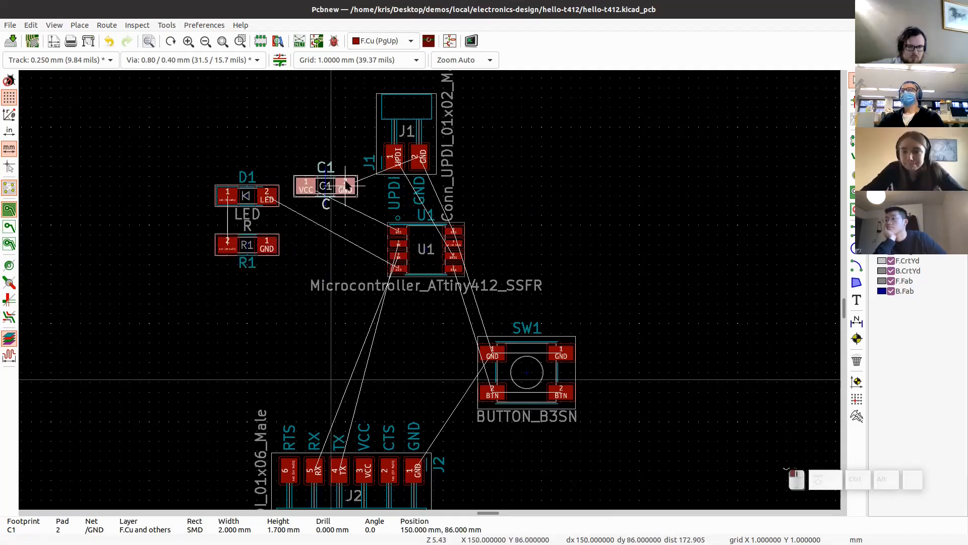
left_click(398, 232)
left_click_drag(398, 231, 315, 313)
scroll(315, 313, "up", 2)
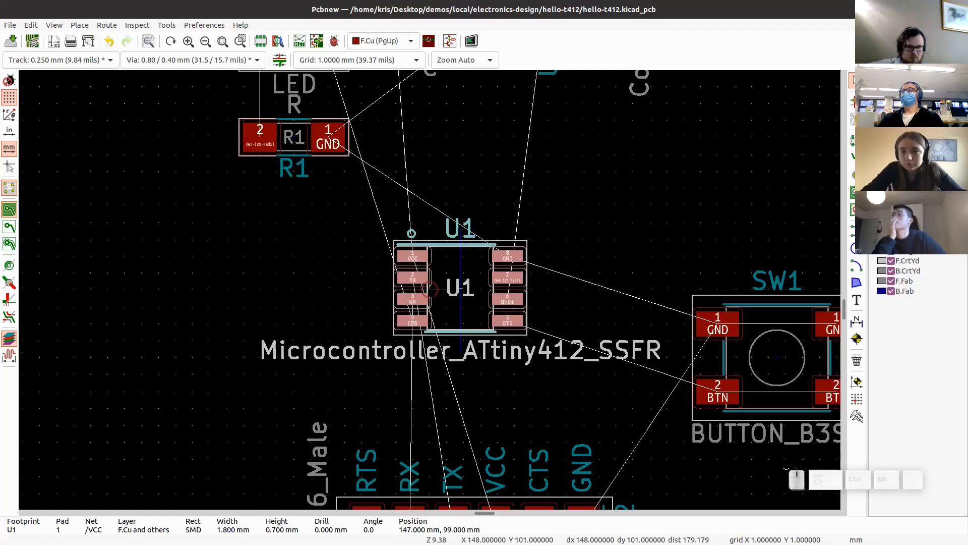
middle_click_drag(481, 241, 431, 329)
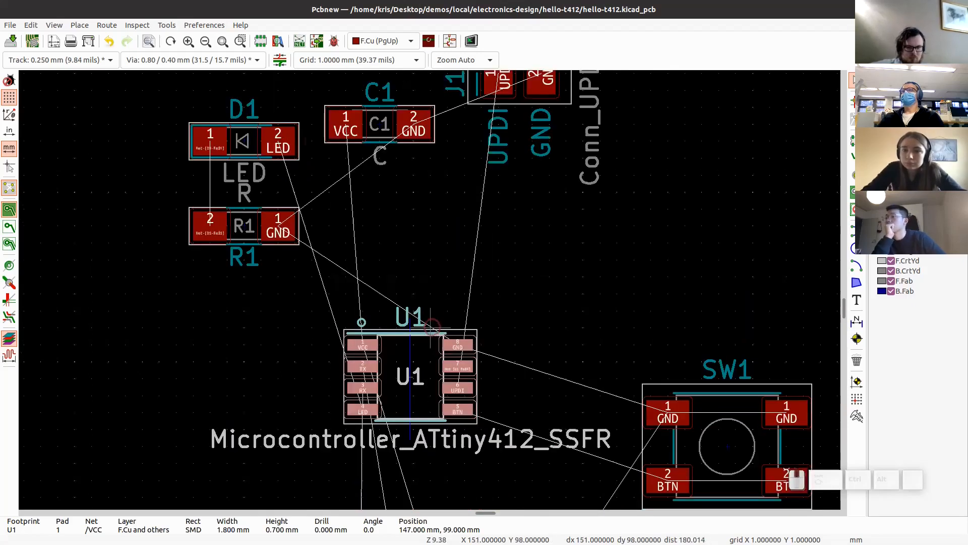
Step: Move capacitor C1 directly above microcontroller U1, with its GND pad at about X 152, Y 95 mm
left_click(422, 130)
key("m")
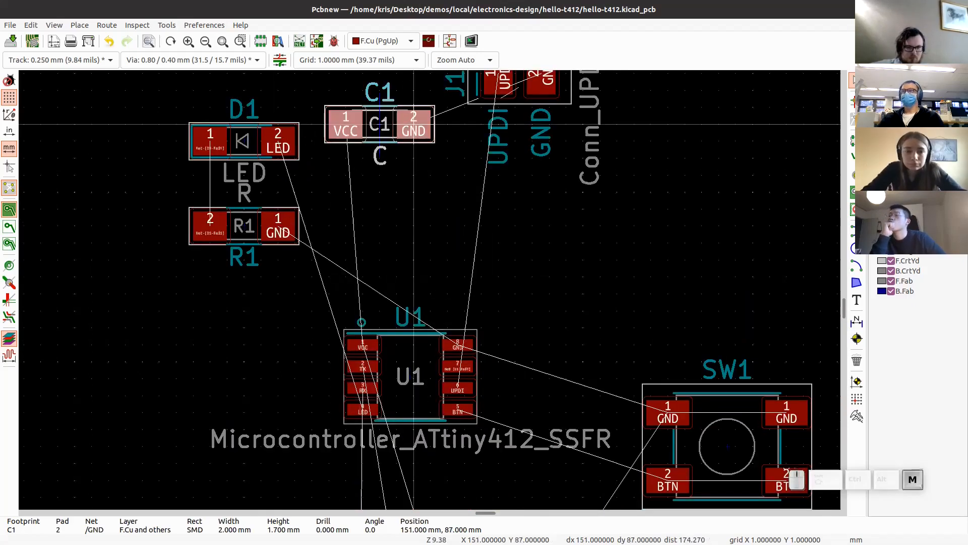
scroll(446, 298, "up", 3)
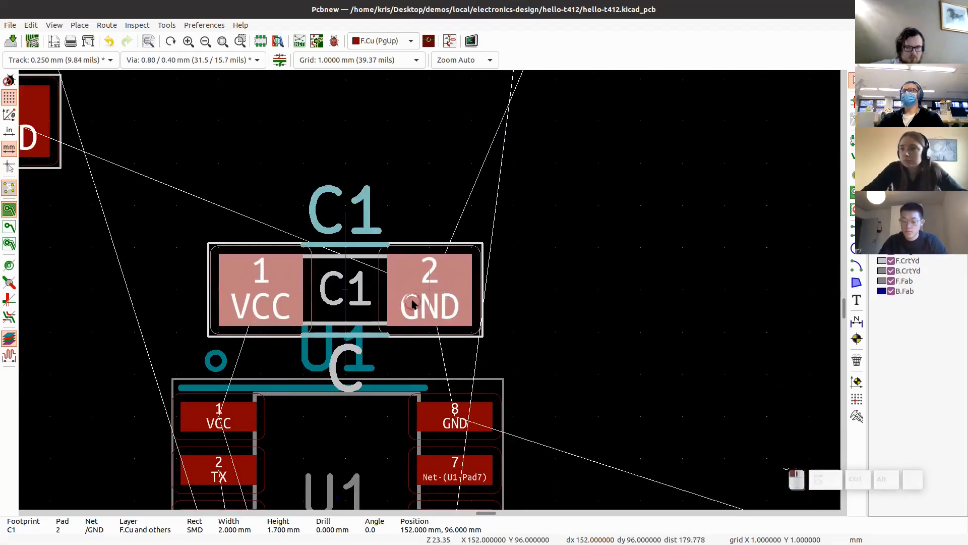
key("m")
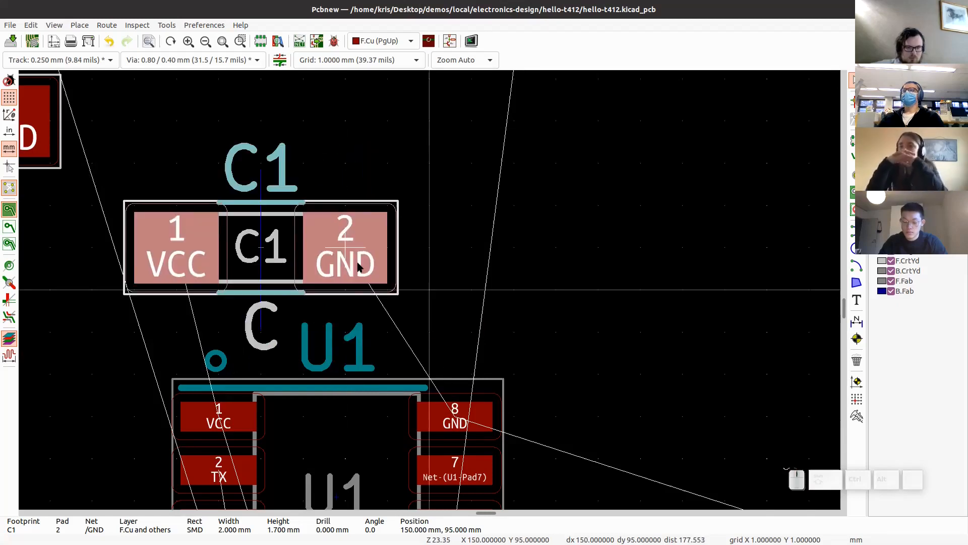
left_click(415, 271)
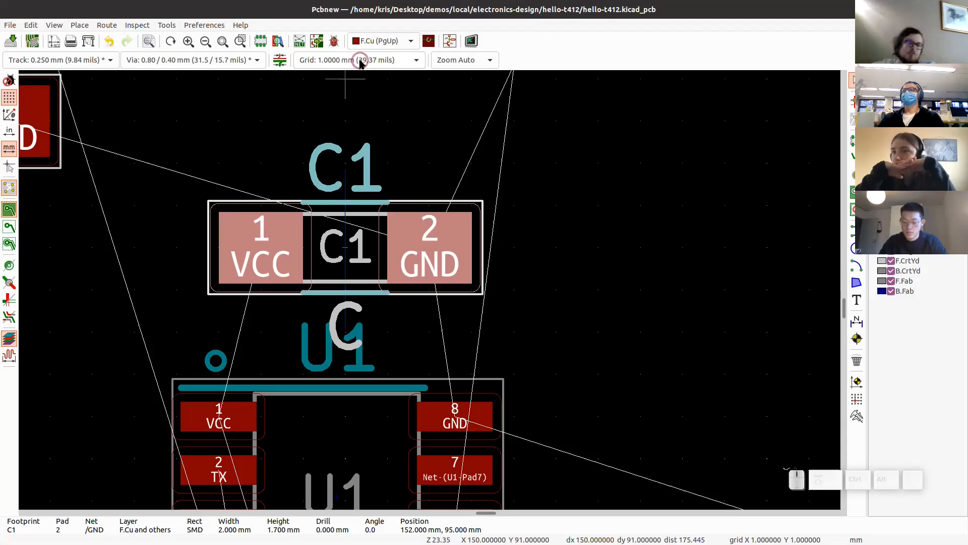
Step: Set the grid to 0.2 mm and nudge C1 closer to U1, with its GND pad at about X 151.6, Y 96.2 mm
left_click(359, 61)
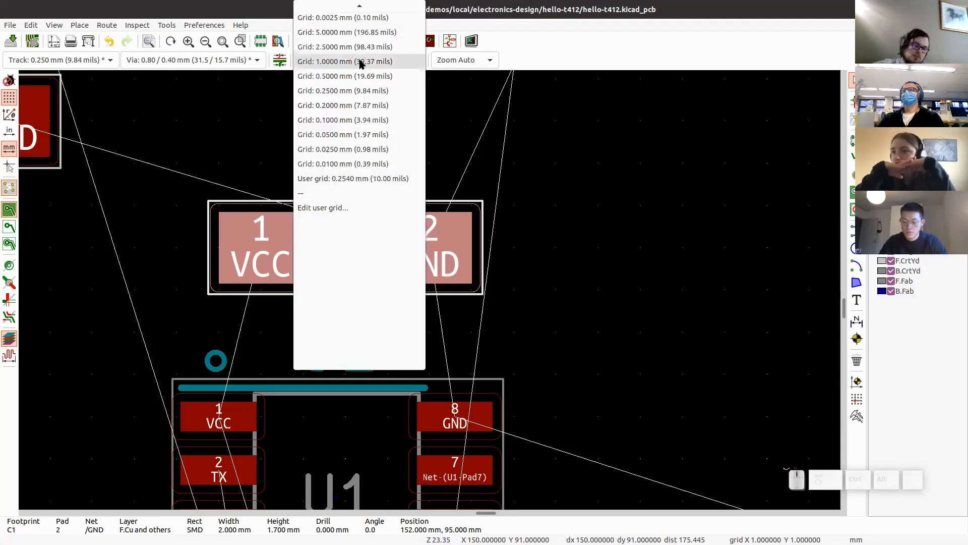
left_click(356, 93)
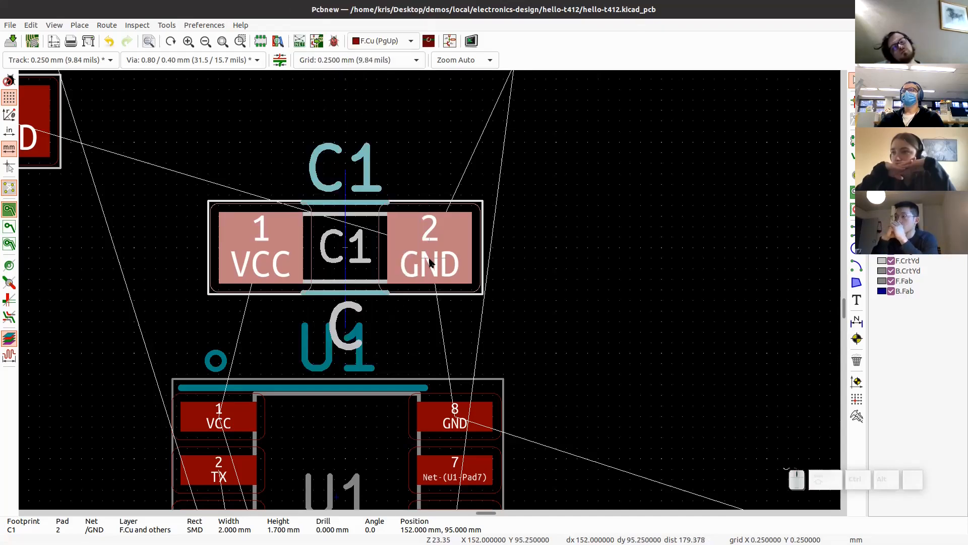
left_click(376, 60)
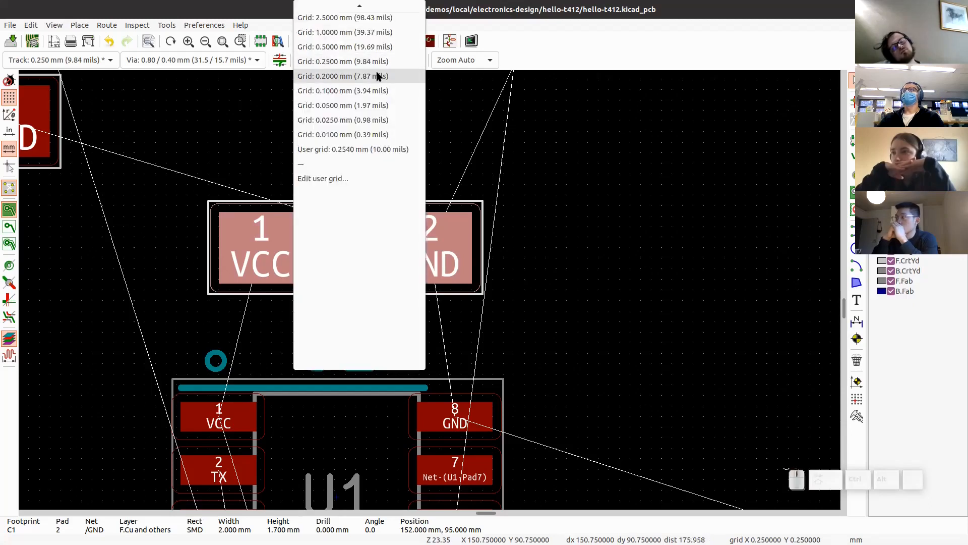
left_click(378, 76)
left_click(433, 262)
key("m")
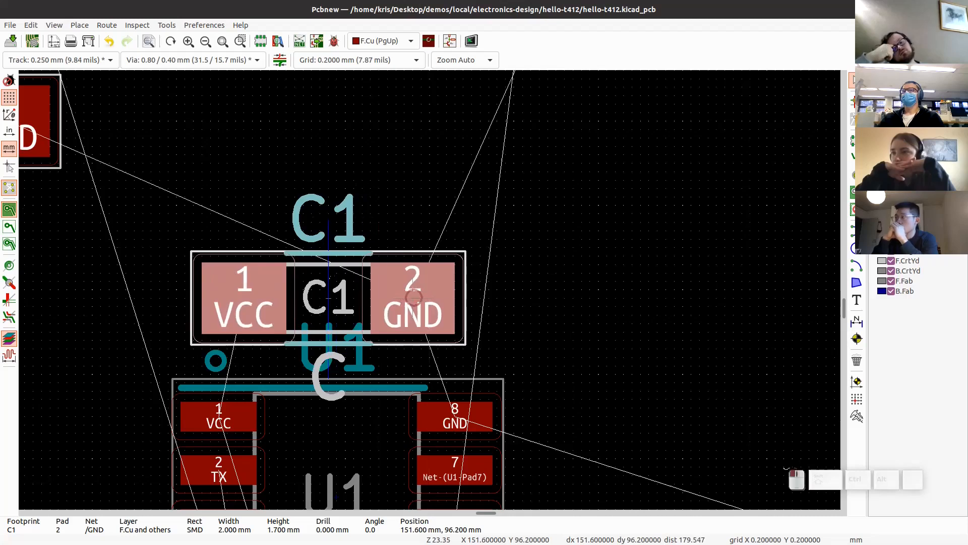
Step: Move connector J1 down so that it sits just to the upper right of capacitor C1
scroll(412, 298, "down", 4)
left_click(446, 180)
left_click_drag(446, 180, 451, 304)
Step: Rotate button SW1 to 270 degrees and place it at the lower right of U1, its upper GND pad at about X 160.2, Y 102.8 mm
middle_click_drag(530, 358, 513, 224)
left_click(535, 333)
key("m")
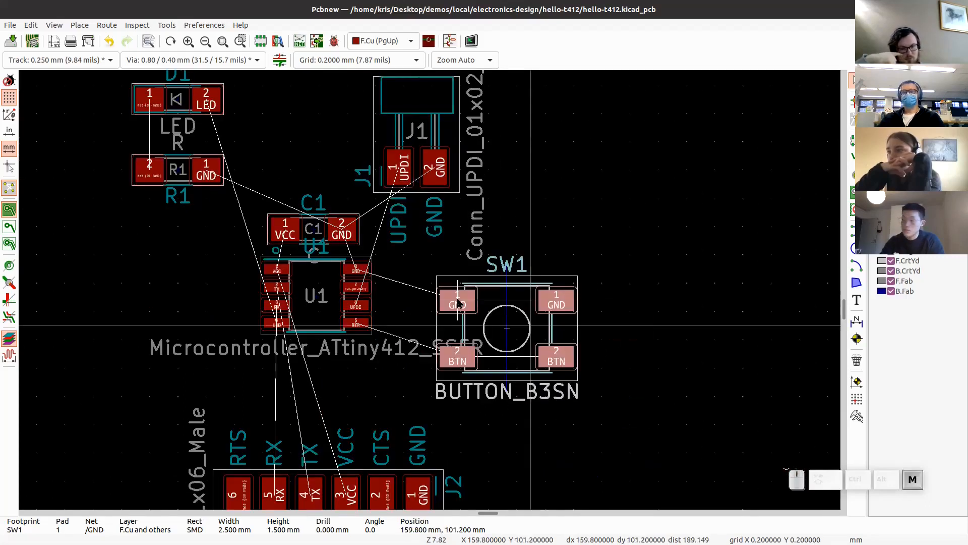
key("r")
key("r")
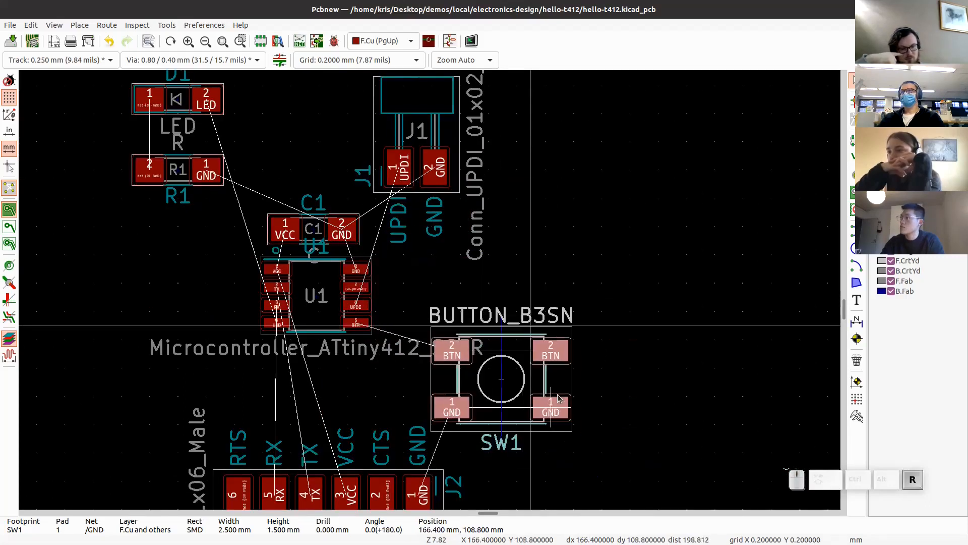
key("r")
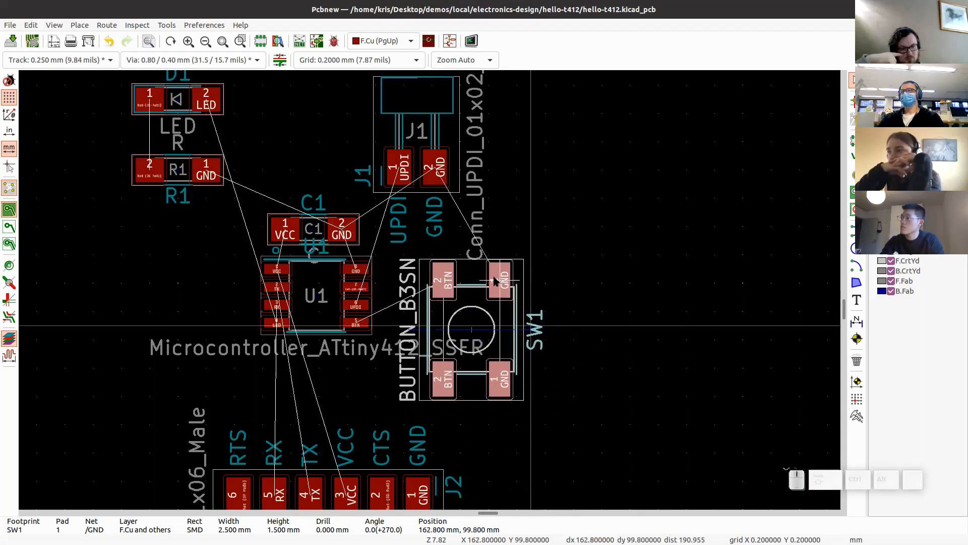
middle_click_drag(482, 318, 502, 252)
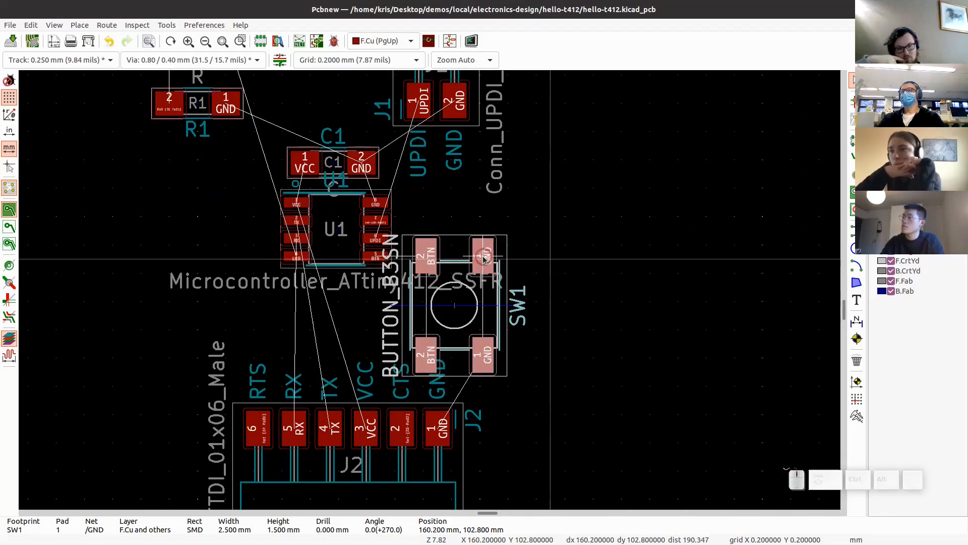
left_click(483, 258)
Step: Move connector J2 down, pad 2 at about X 154.4, Y 121.2 mm, and SW1 above it, lower BTN pad at about X 152.6, Y 113 mm
middle_click_drag(477, 390, 496, 249)
left_click(427, 290)
left_click_drag(427, 290, 424, 376)
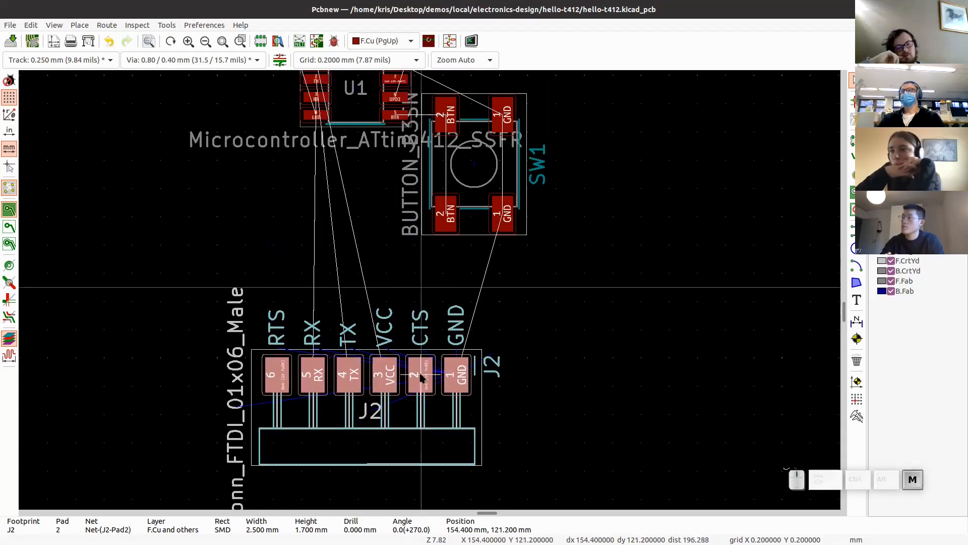
left_click(442, 217)
left_click_drag(442, 217, 398, 260)
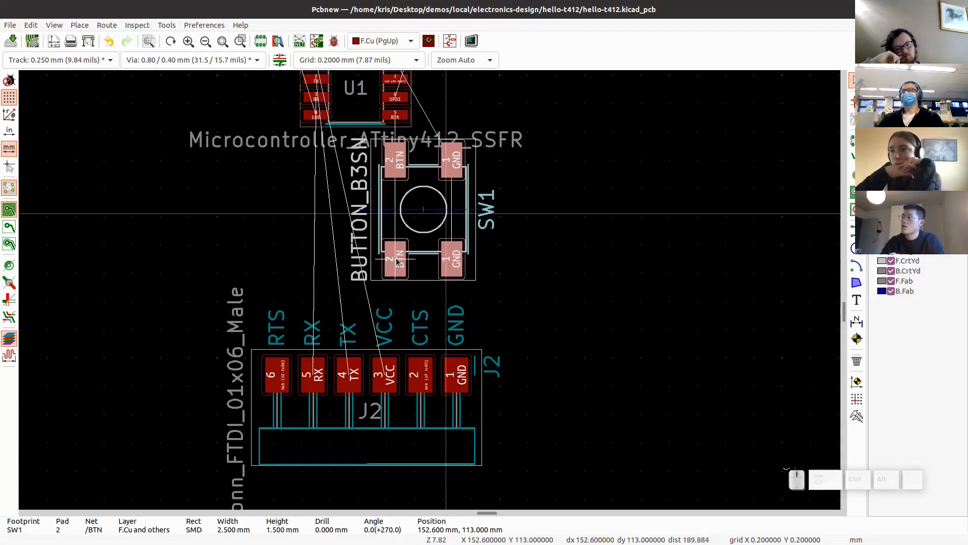
Step: Move connector J1 left above SW1, with its GND pad at about X 156.4, Y 92 mm
scroll(397, 261, "down", 2)
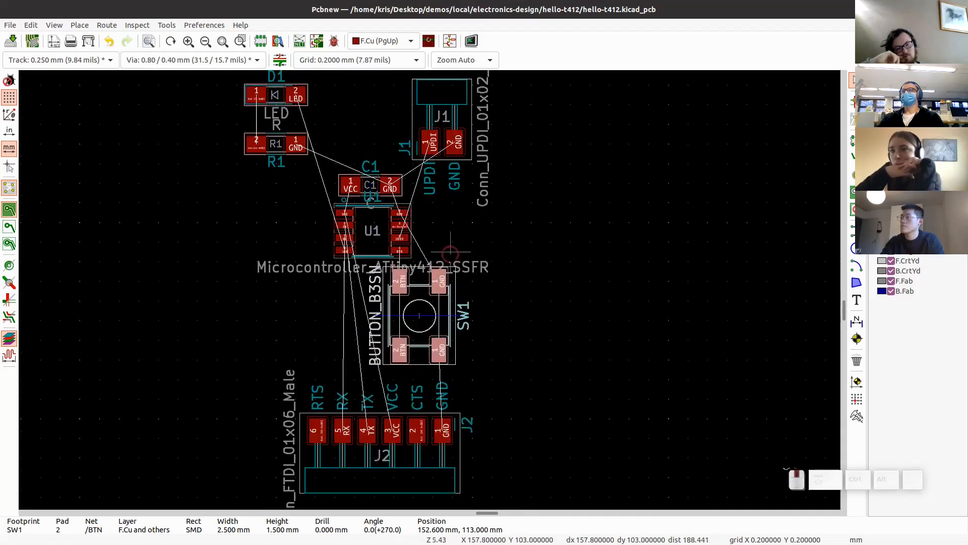
left_click(456, 151)
mouse_move(455, 153)
left_mouse_down()
mouse_move(440, 135)
mouse_move(438, 151)
left_mouse_up()
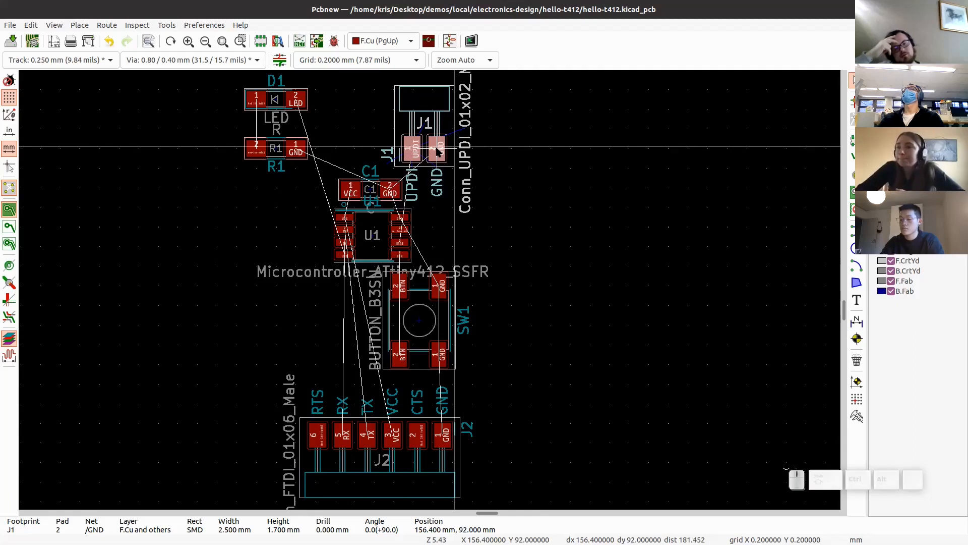
middle_click_drag(394, 366, 397, 308)
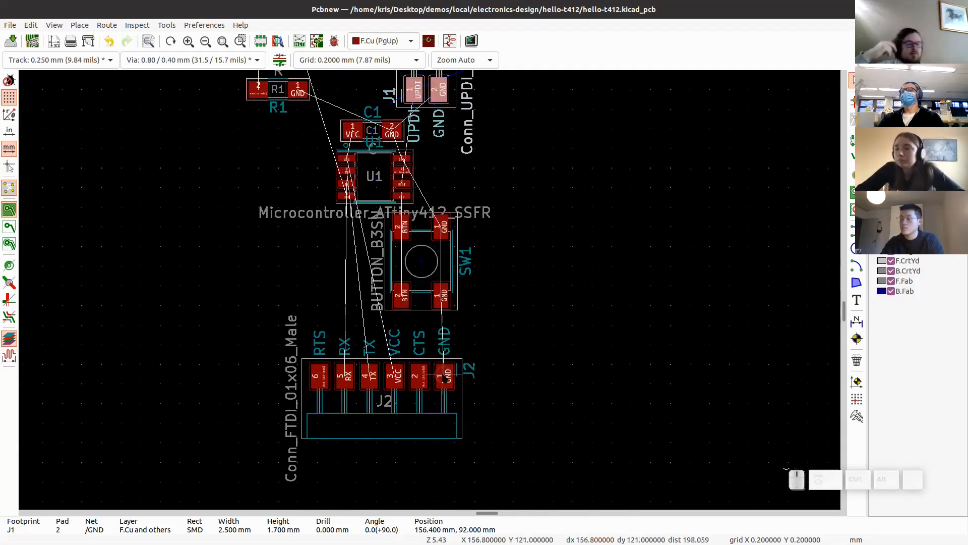
Step: Move LED D1 below U1's LED pin, rotated 90 degrees, with its pad 2 at about X 146.4, Y 105.8 mm
scroll(313, 297, "up", 3, "shift")
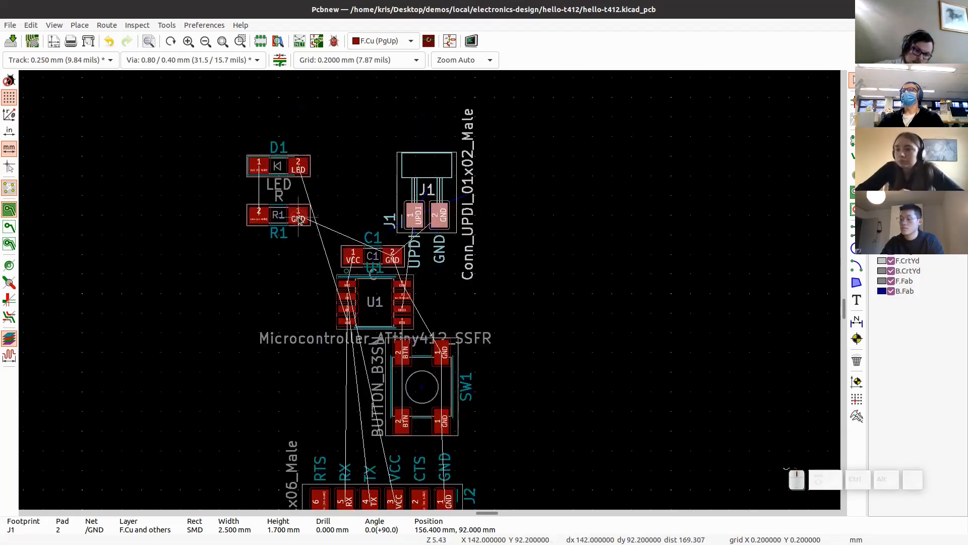
left_click(301, 167)
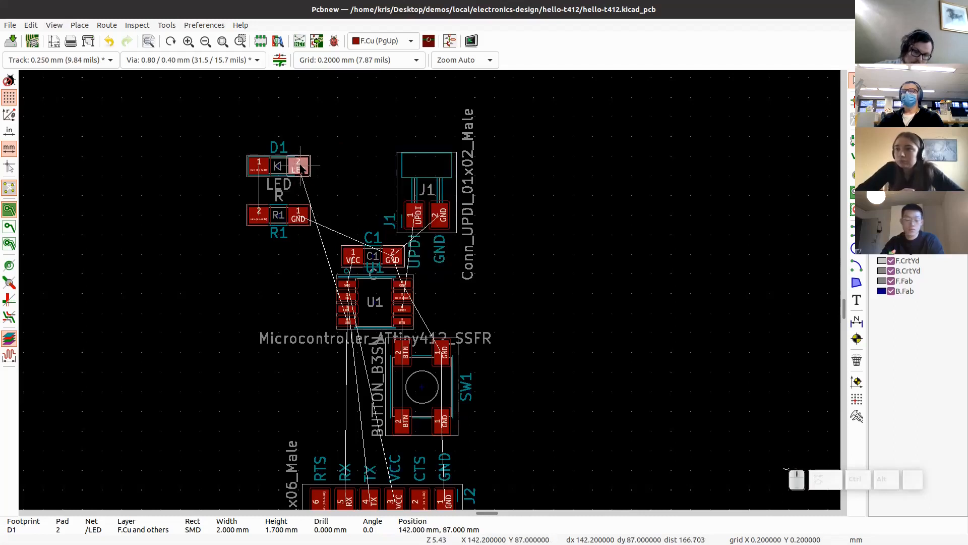
key("m")
scroll(301, 322, "up", 2)
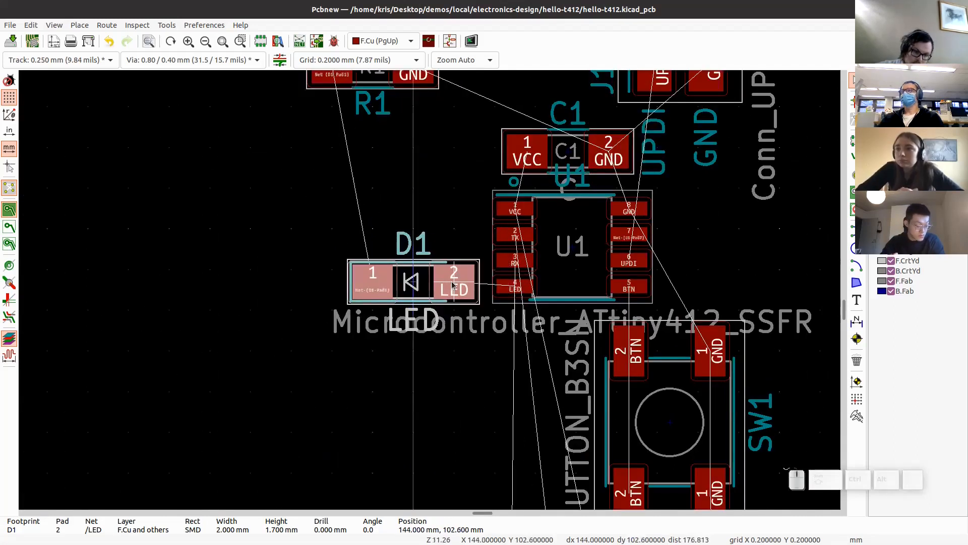
key("r")
key("r")
key("r")
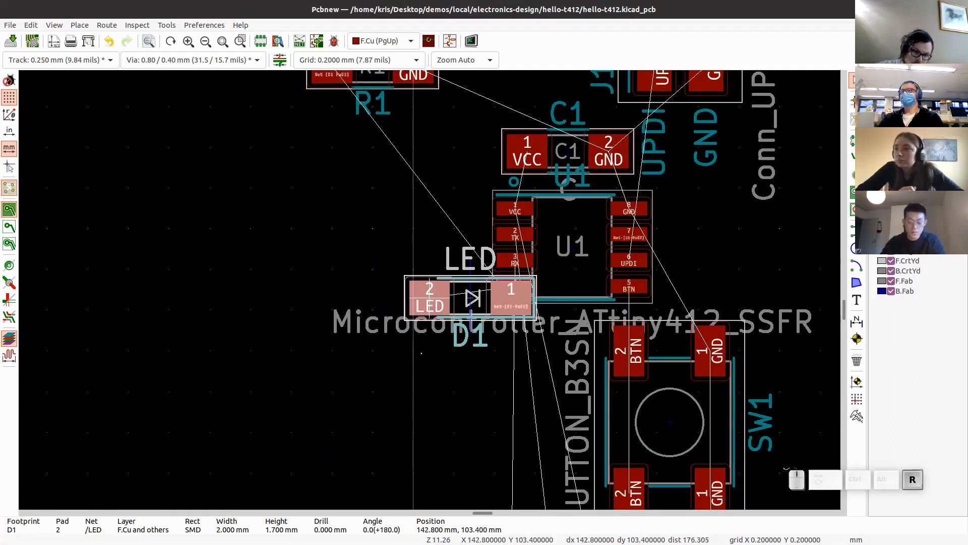
key("r")
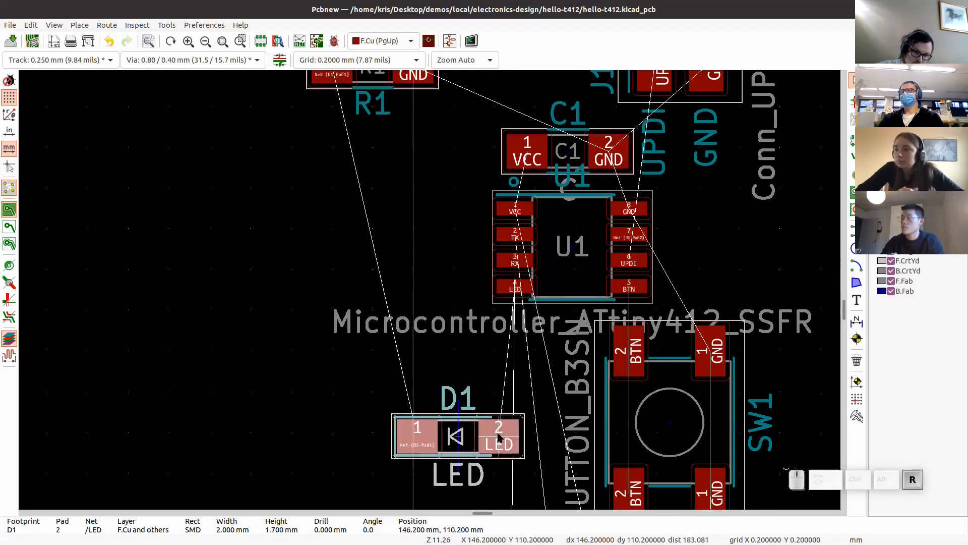
key("r")
middle_click_drag(437, 346, 353, 269)
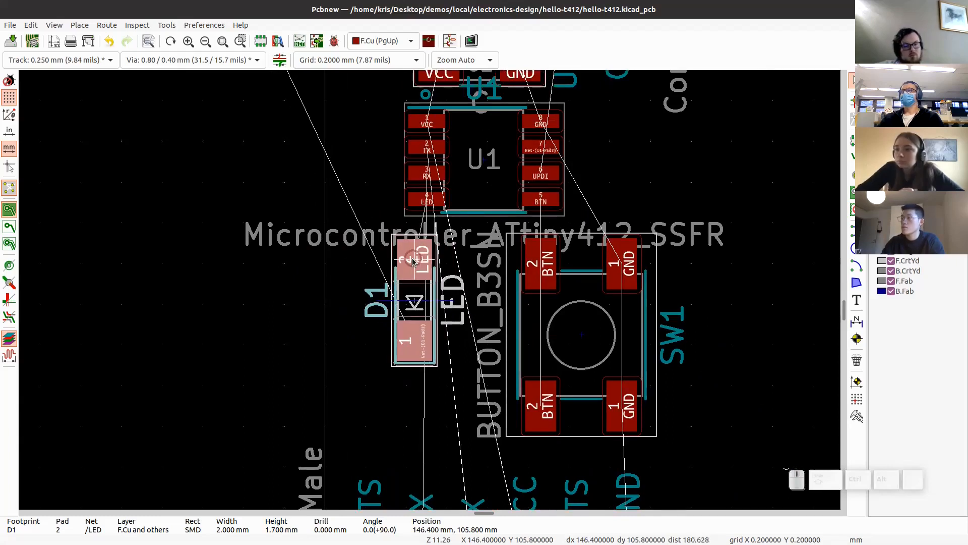
Step: Place resistor R1 upright to the left of D1, at 270 degrees, with its GND pad at about X 143.4, Y 105.8 mm
scroll(357, 223, "down", 2)
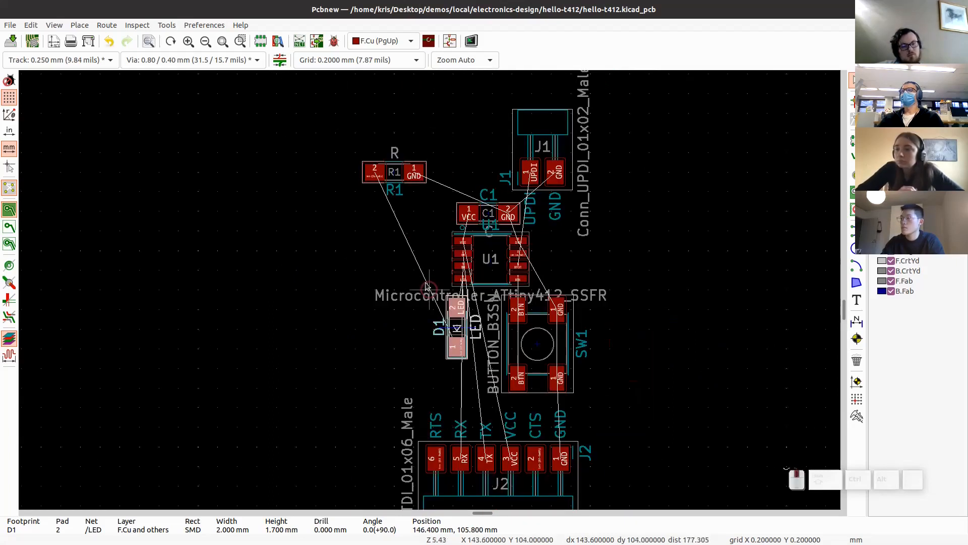
middle_click_drag(429, 289, 421, 272)
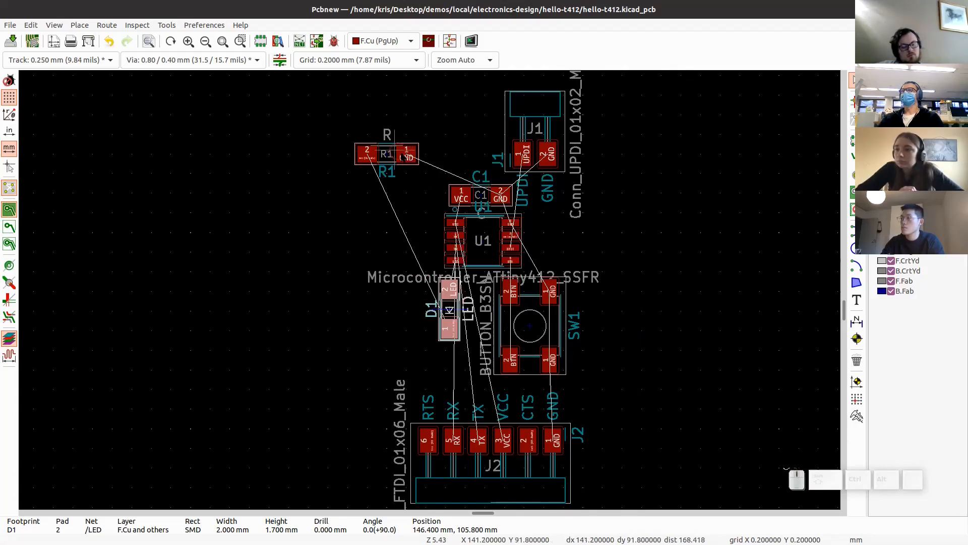
left_click(404, 158)
left_click_drag(405, 158, 420, 334)
scroll(419, 335, "up", 2)
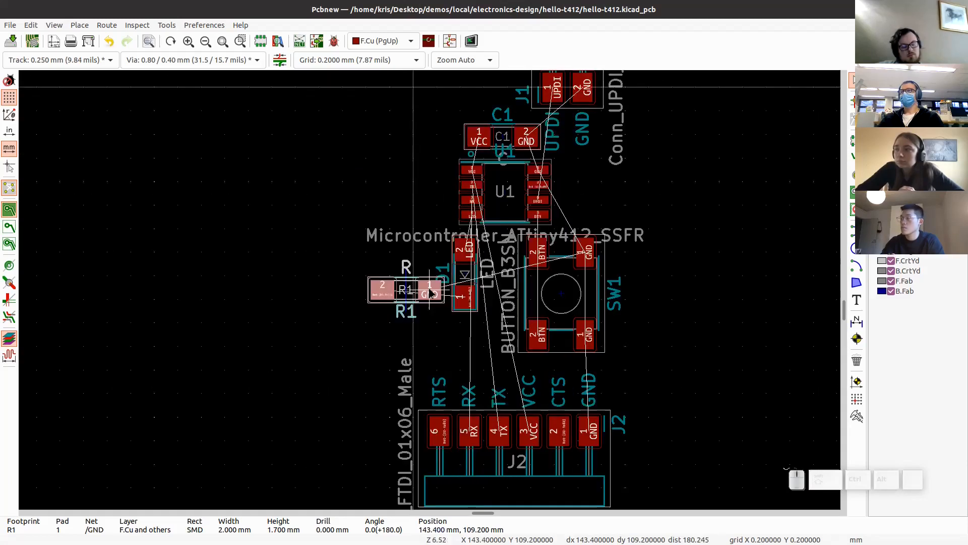
key("r")
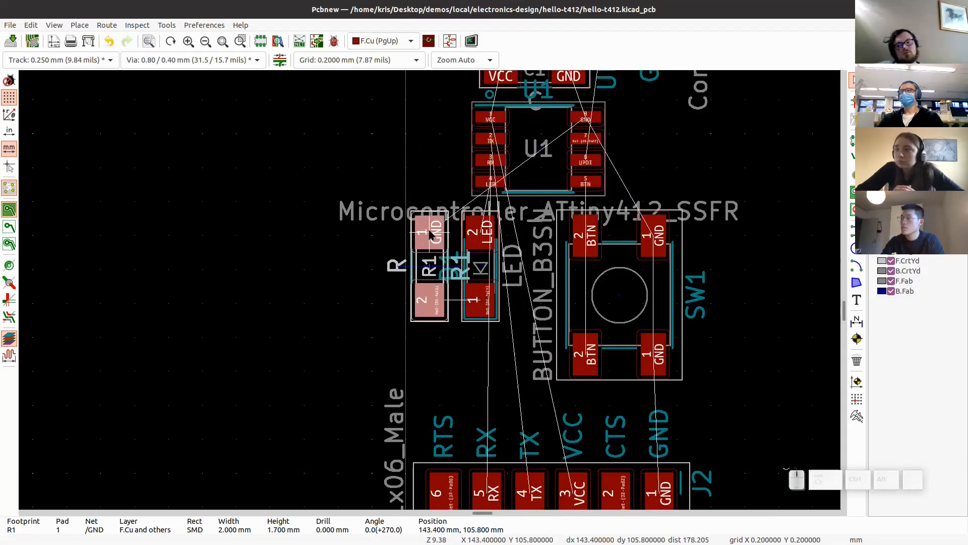
Step: Move connector J1 down to the right side of U1, with its GND pad at about X 158.8, Y 100.6 mm
scroll(429, 234, "down", 1)
scroll(419, 272, "down", 2)
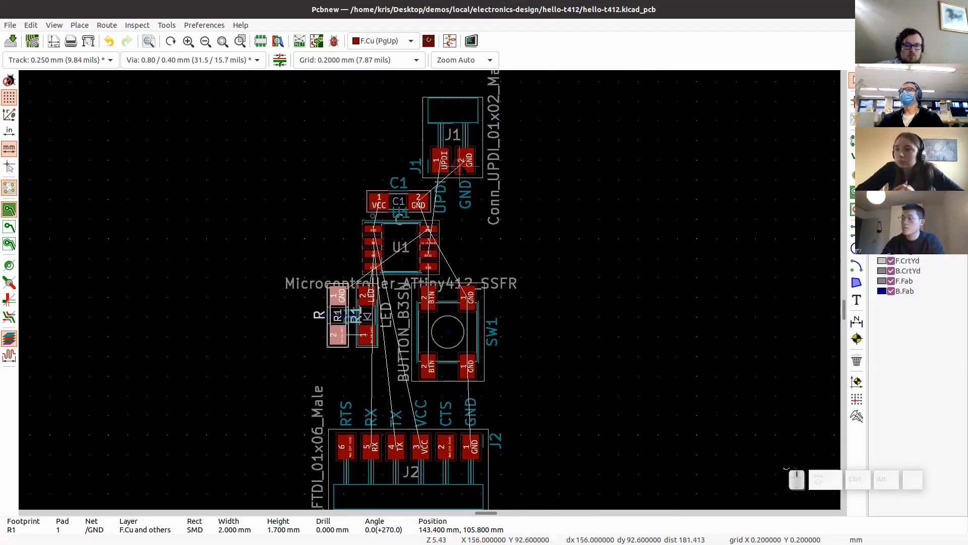
left_click(466, 167)
left_click_drag(466, 166, 493, 242)
scroll(492, 241, "up", 3)
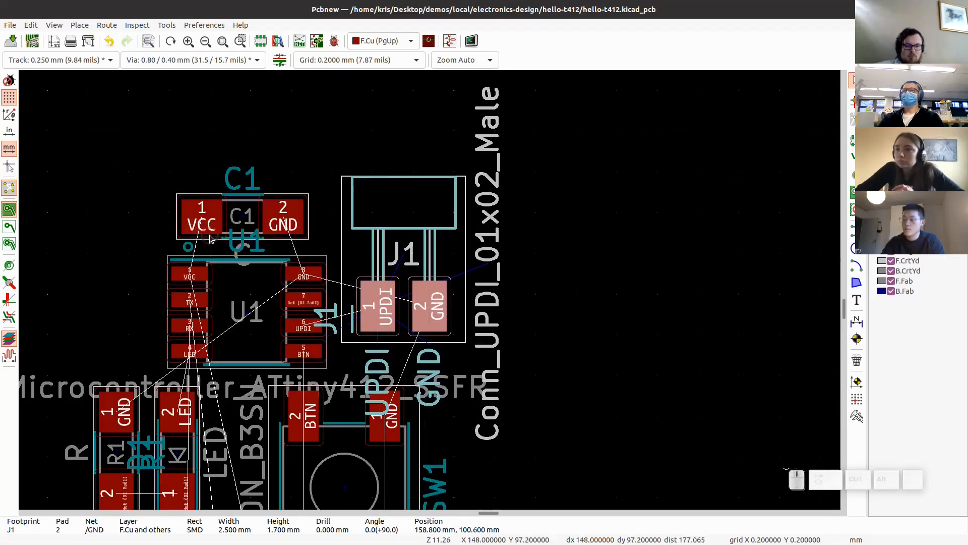
Step: Shift C1 and U1 together slightly up and to the left, bringing C1's VCC pad to about X 145.8 mm
left_click(201, 212)
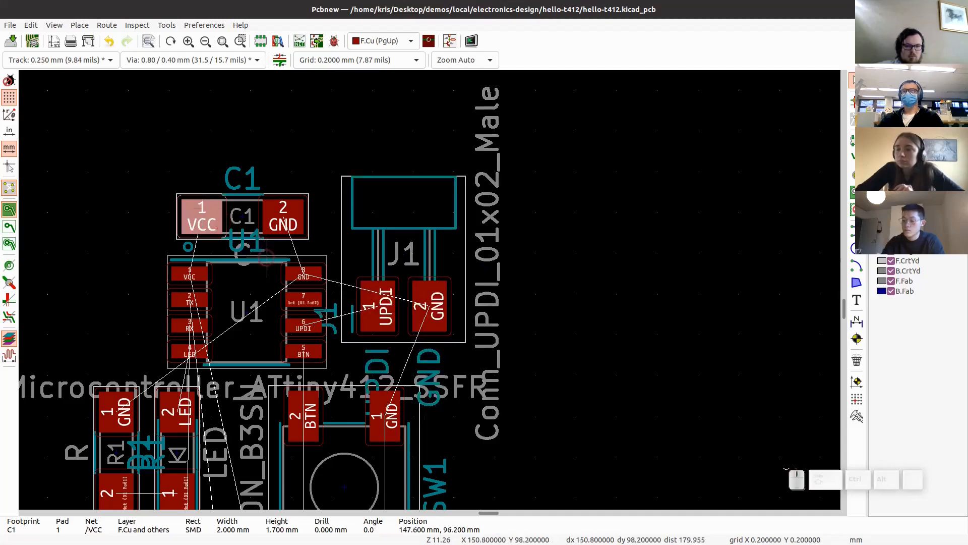
left_click(304, 323, "shift")
left_click_drag(304, 323, 255, 320)
left_click(300, 359)
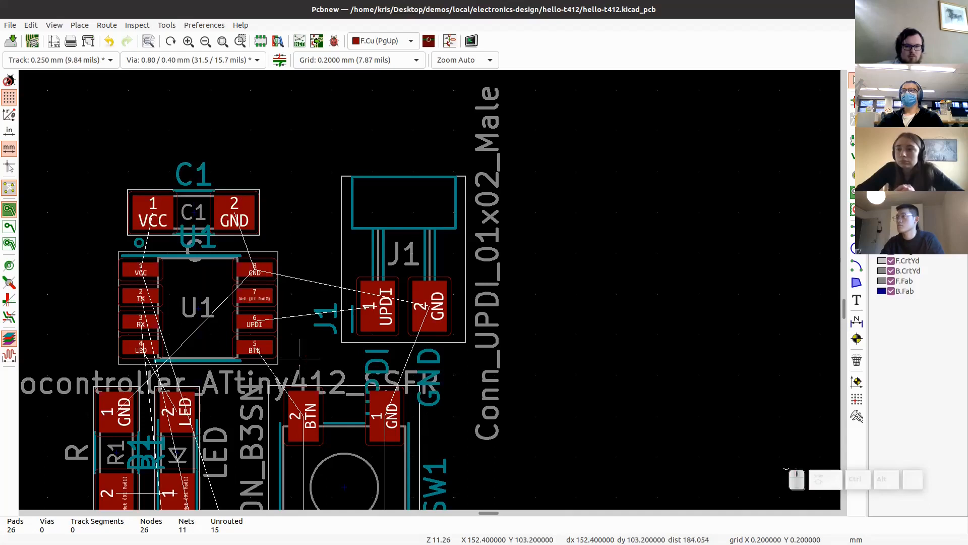
left_click_drag(304, 364, 98, 161)
mouse_move(152, 218)
left_mouse_down()
mouse_move(132, 201)
mouse_move(164, 204)
left_mouse_up()
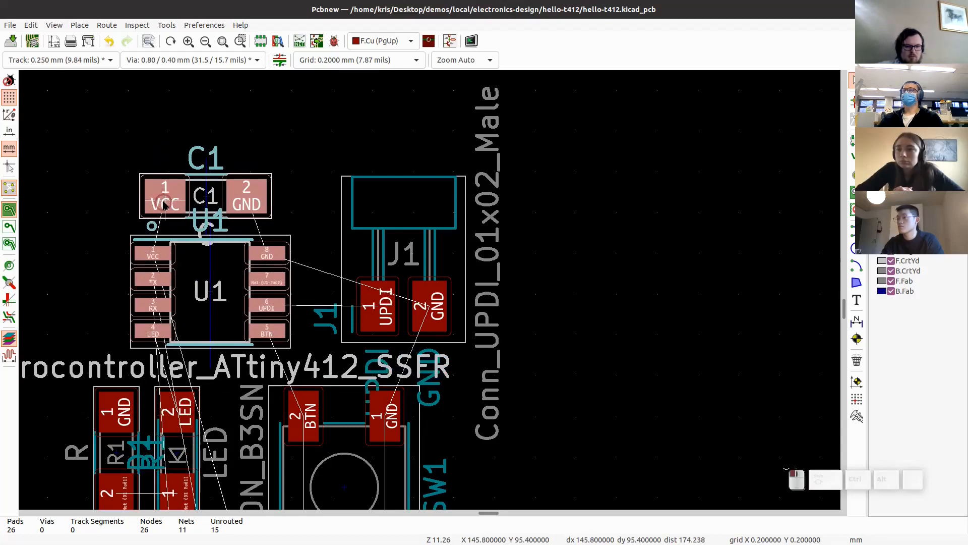
Step: Move connector J1 closer to U1 above SW1, with its UPDI pad at about X 155.2, Y 99.6 mm
left_click(375, 305)
key("m")
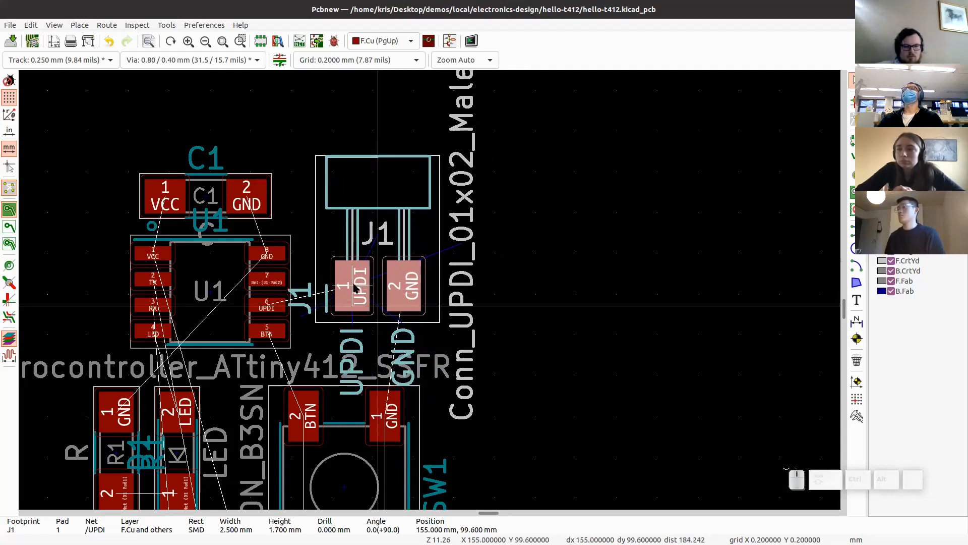
left_click(357, 286)
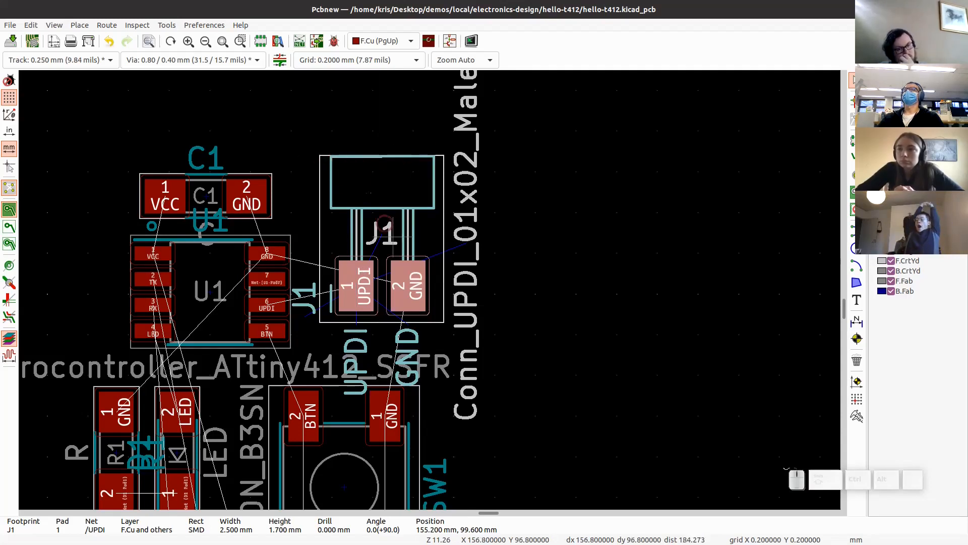
scroll(397, 183, "down", 1)
scroll(430, 289, "down", 2)
scroll(394, 228, "up", 1)
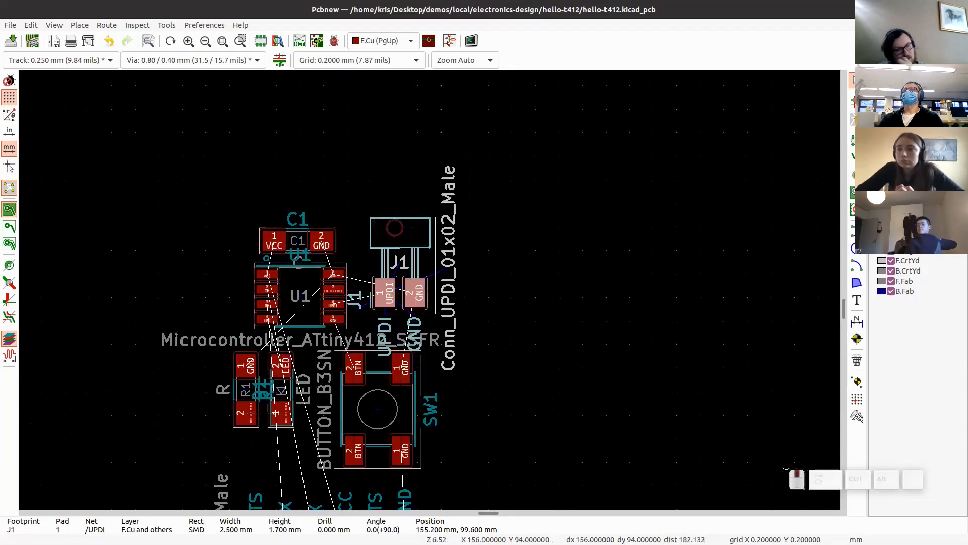
Step: Move connector J1 up beside U1, with its UPDI pad at about X 155.2, Y 98.8 mm
scroll(395, 228, "up", 3)
key("m")
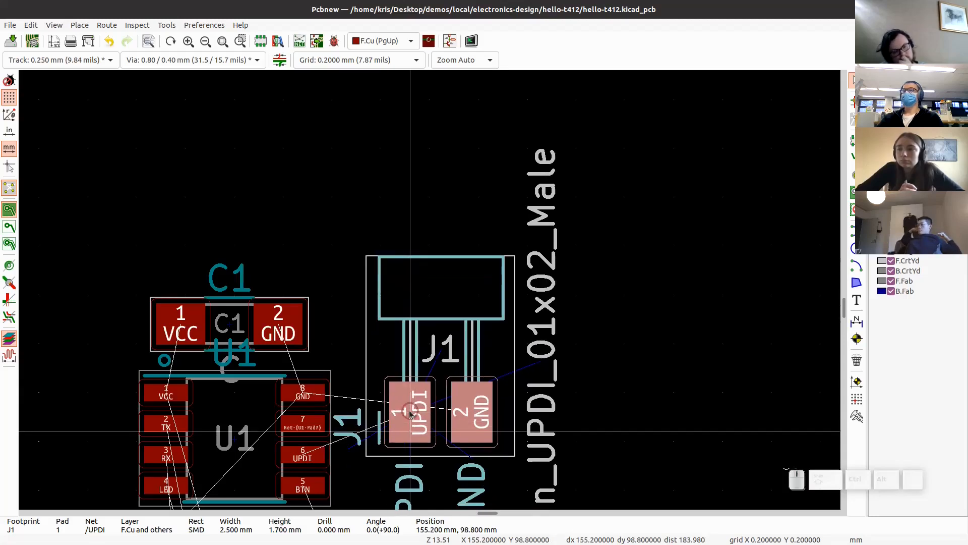
left_click(410, 414)
scroll(410, 413, "down", 3)
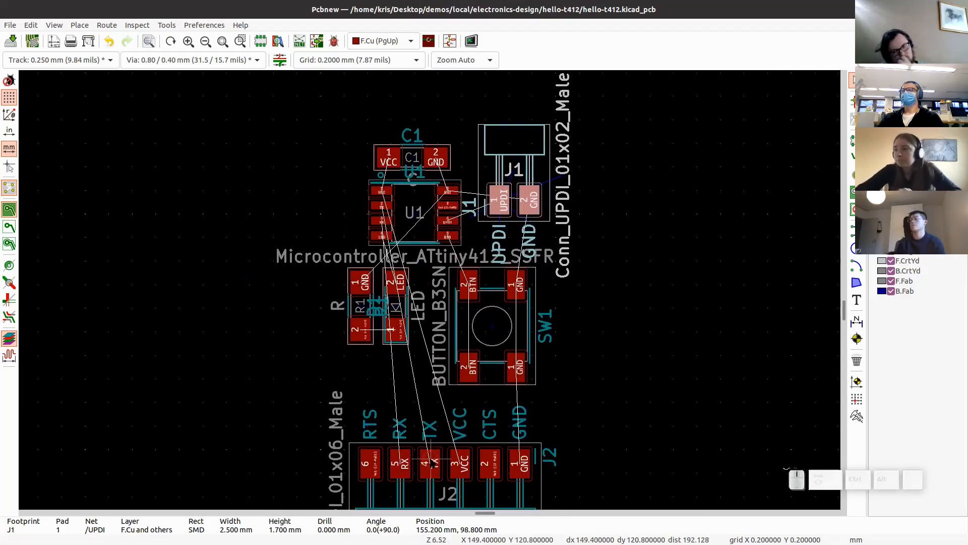
left_click(428, 449)
Step: Shift resistor R1 and LED D1 together slightly to the left below U1
left_click_drag(341, 244, 414, 302)
key("m")
left_click(388, 291)
scroll(446, 236, "down", 2)
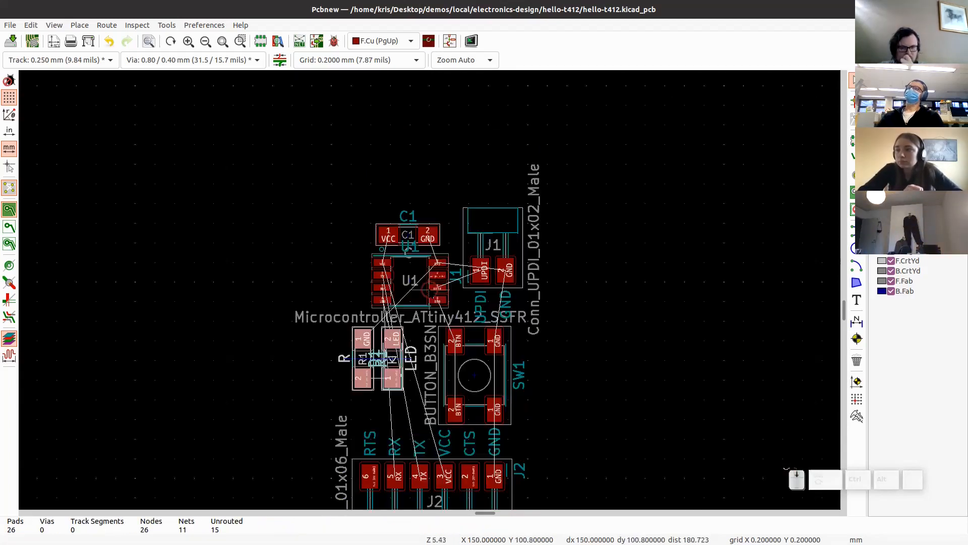
middle_click_drag(475, 353, 470, 316)
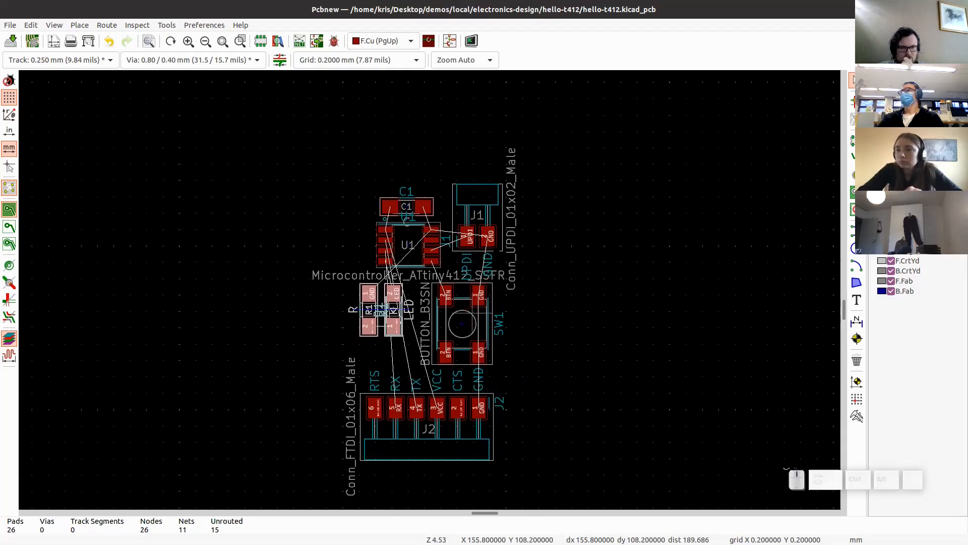
Step: Nudge connector J1 slightly up and to the left, with its GND pad at about X 157.6, Y 98.4 mm
left_click(488, 237)
key("m")
left_click(487, 236)
middle_click_drag(473, 247, 482, 251)
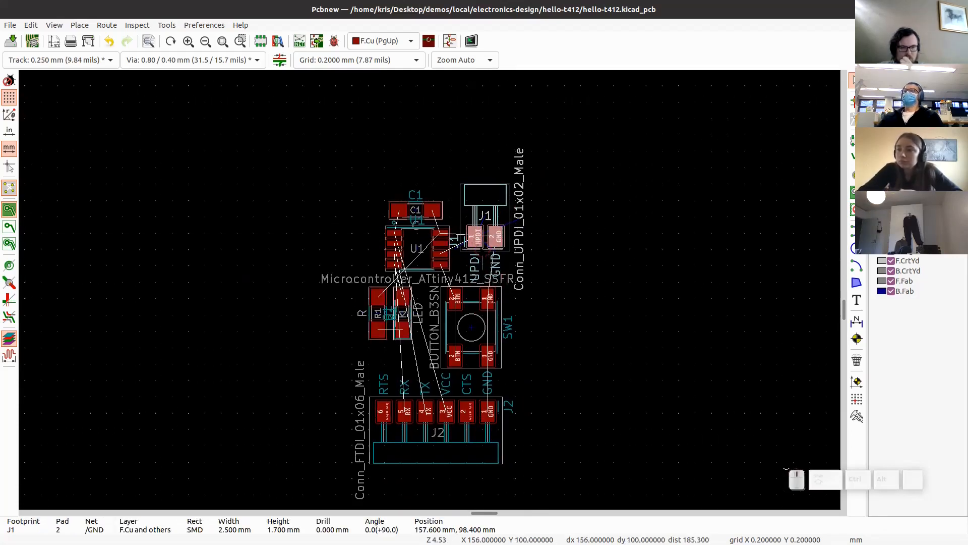
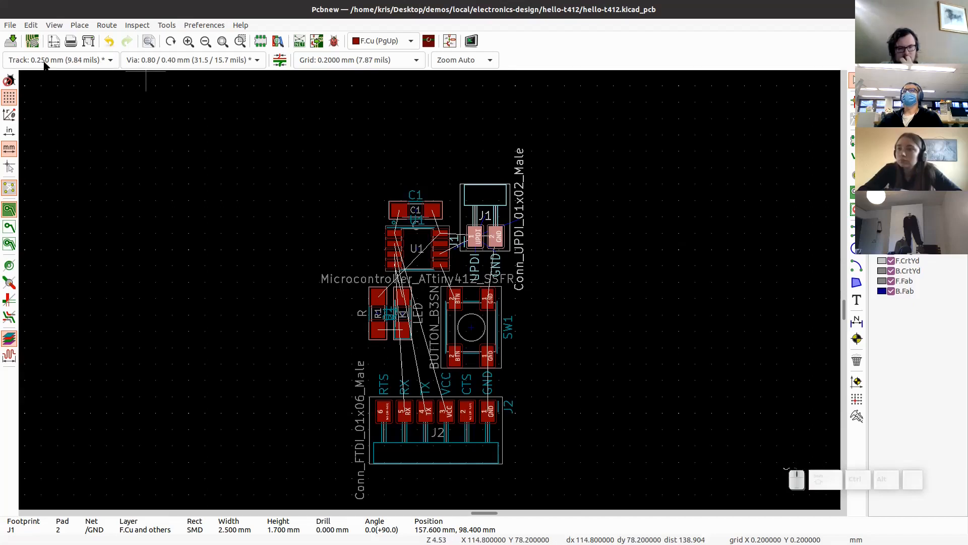
Step: Set the clearance of the Default net class to 0.4 mm in the board's design rules
left_click(44, 65)
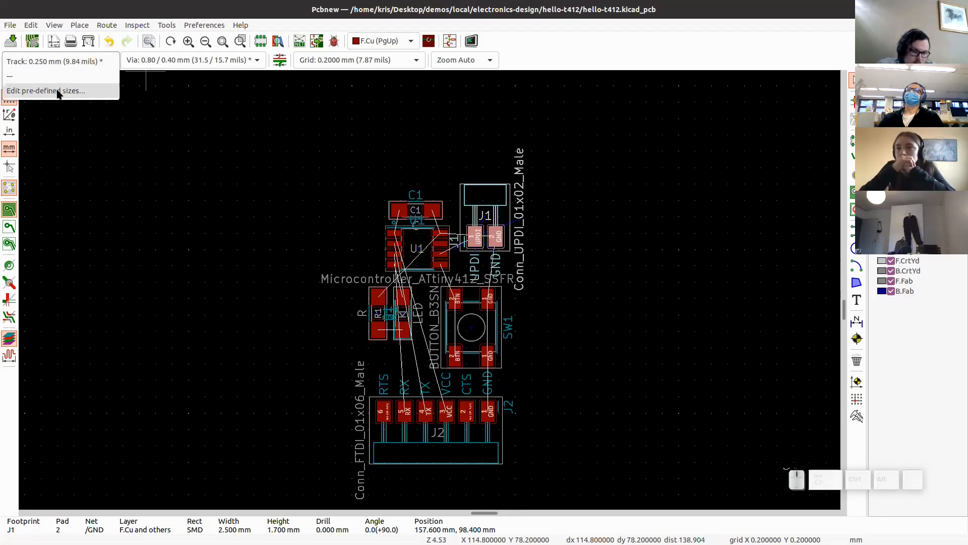
left_click(52, 61)
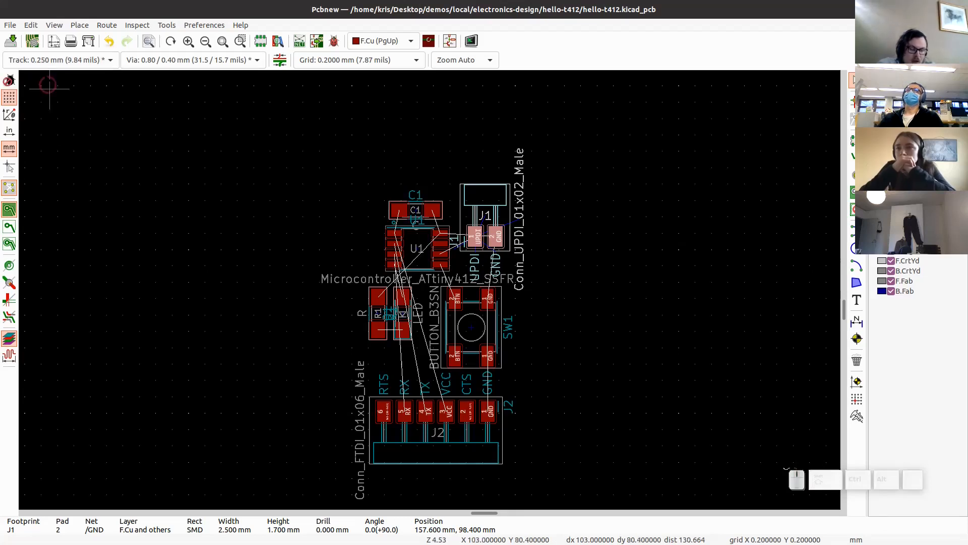
left_click(53, 61)
left_click(47, 91)
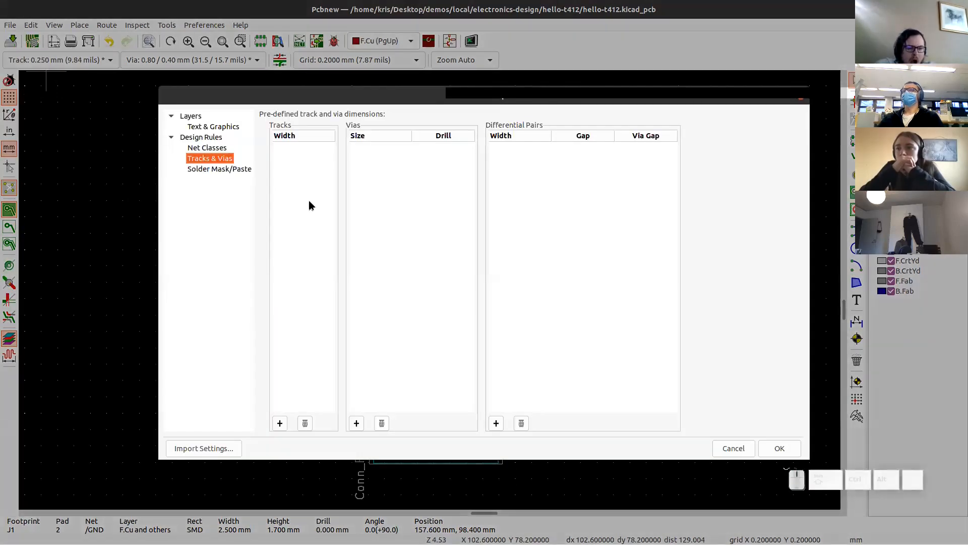
left_click(218, 149)
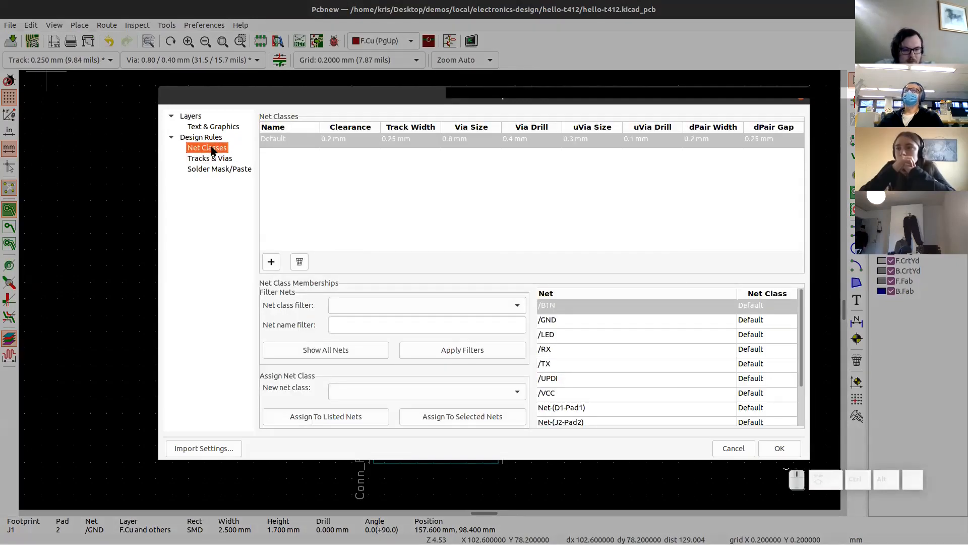
left_click(328, 139)
left_click(330, 140)
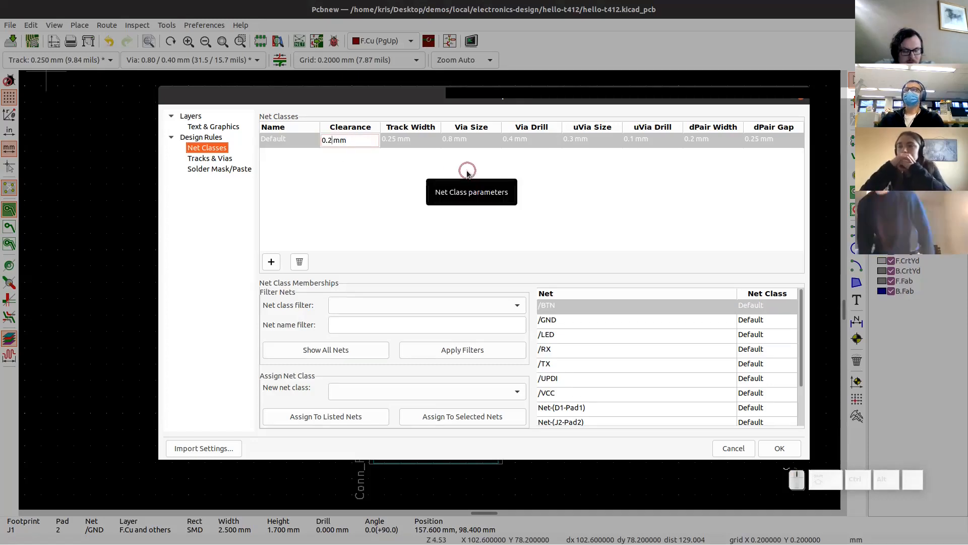
key("BackSpace")
type("4")
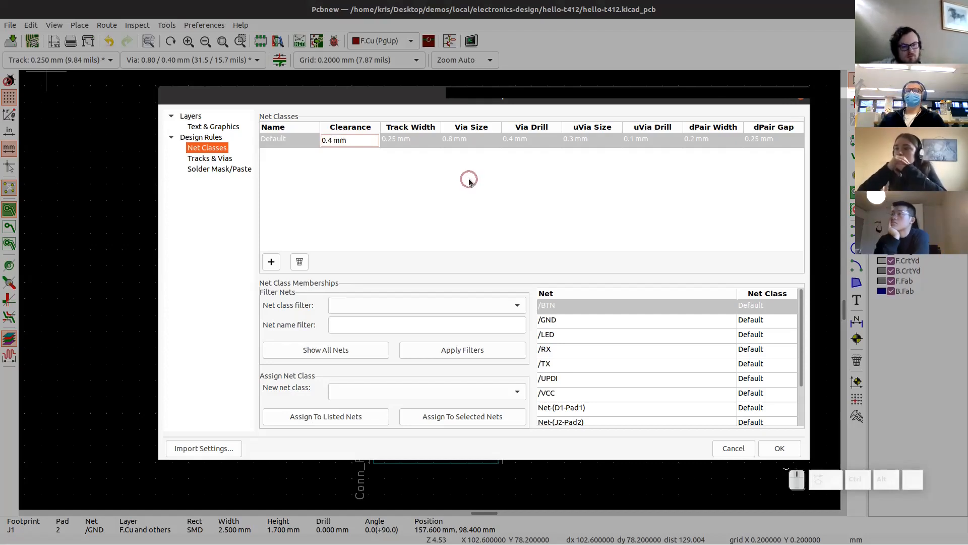
Step: Set the Default net class track width to 0.4 mm and apply the design rules
left_click(393, 140)
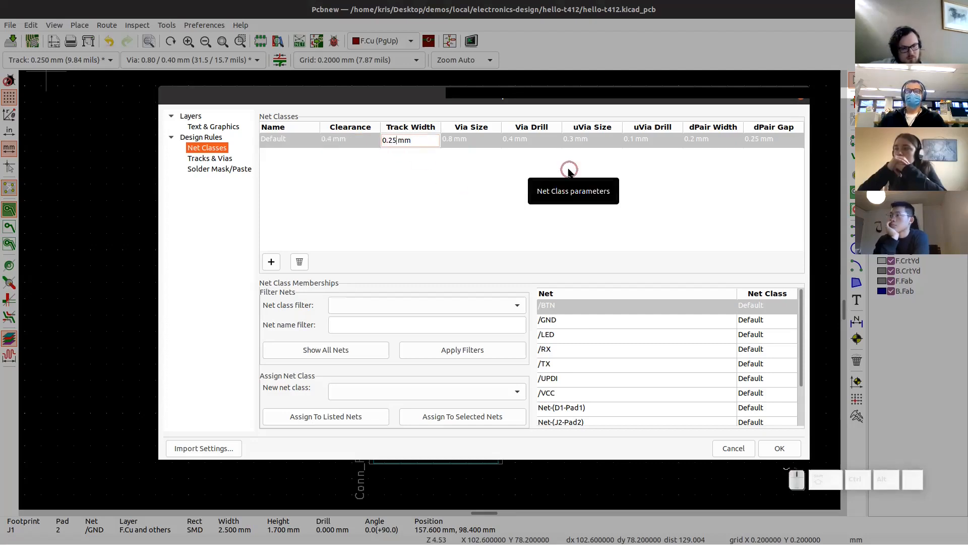
type("4")
left_click(530, 210)
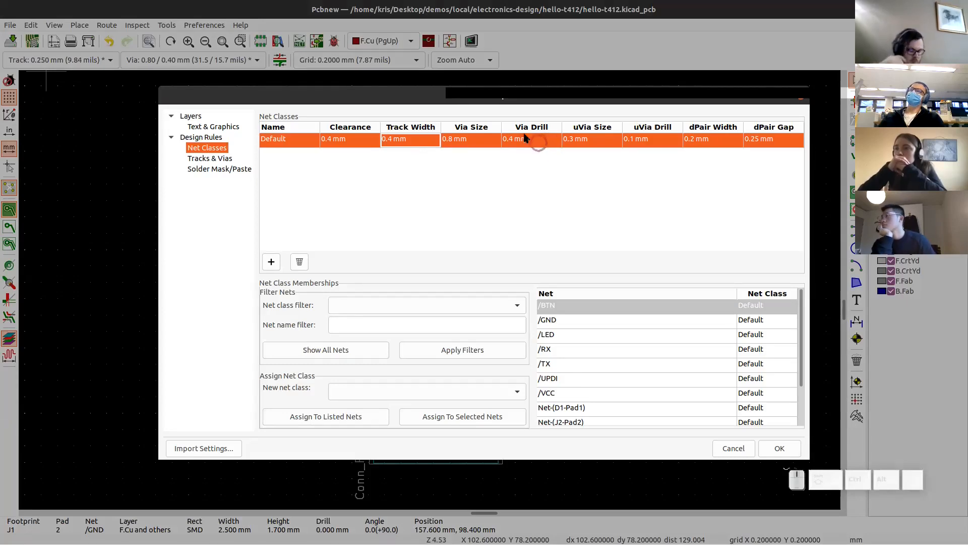
left_click(518, 111)
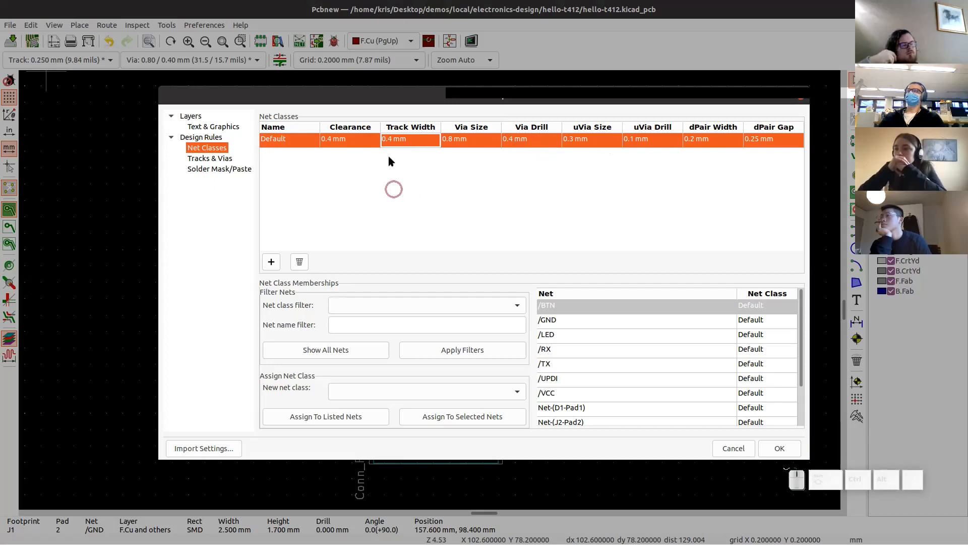
left_click(779, 448)
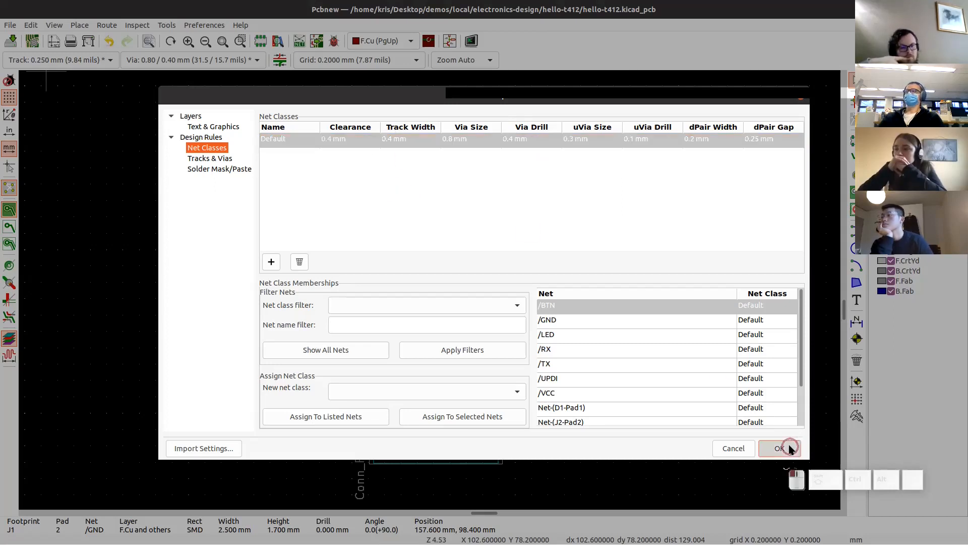
Step: Route a 0.4 mm F.Cu track from U1's UPDI pad 6 to J1's UPDI pad 1
scroll(460, 273, "up", 4)
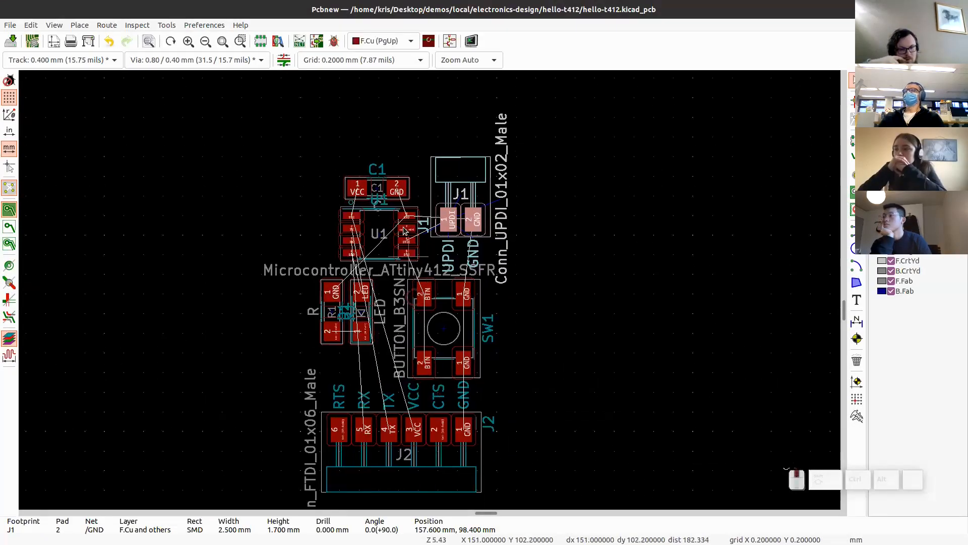
key("x")
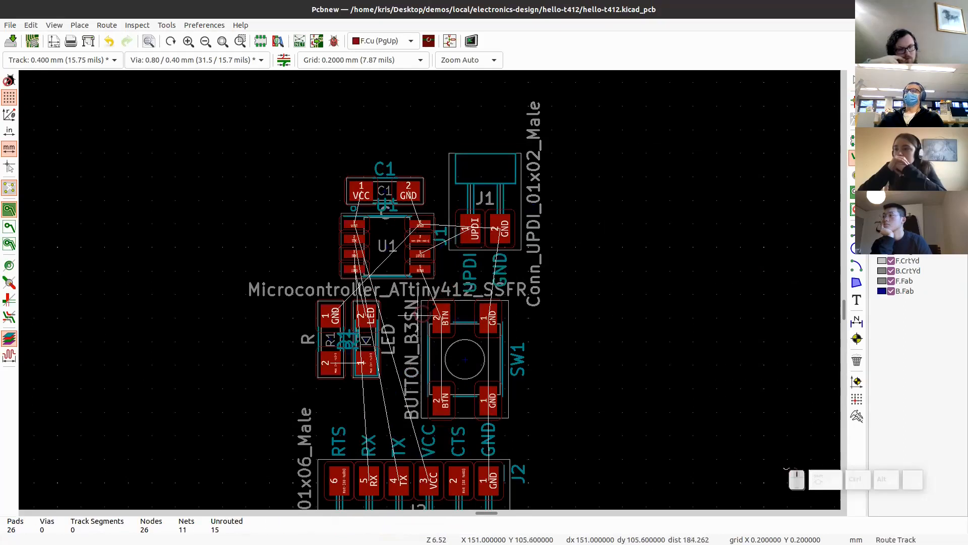
scroll(430, 288, "up", 2)
scroll(430, 285, "up", 1)
scroll(430, 286, "up", 2)
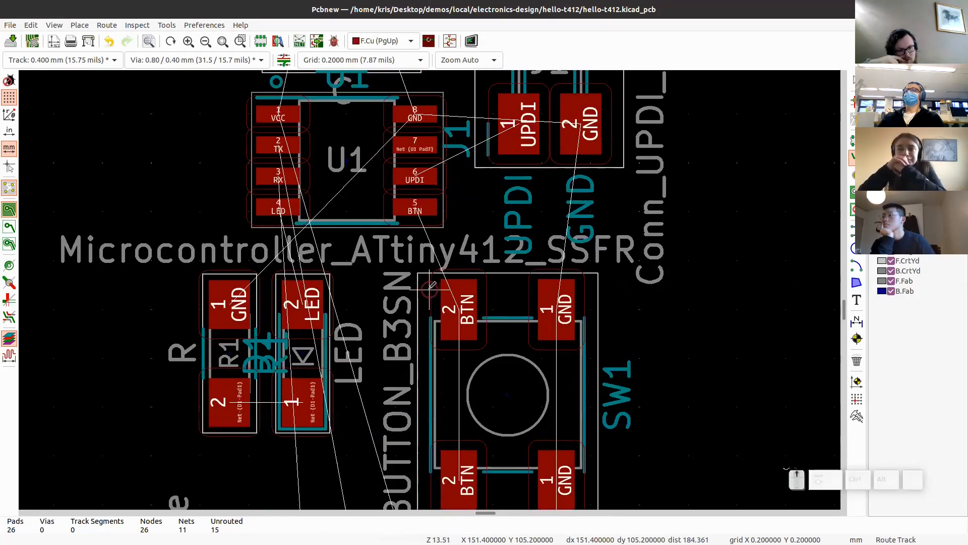
scroll(430, 289, "up", 1)
scroll(430, 289, "down", 2)
middle_click_drag(471, 173, 436, 276)
middle_click_drag(464, 331, 462, 336)
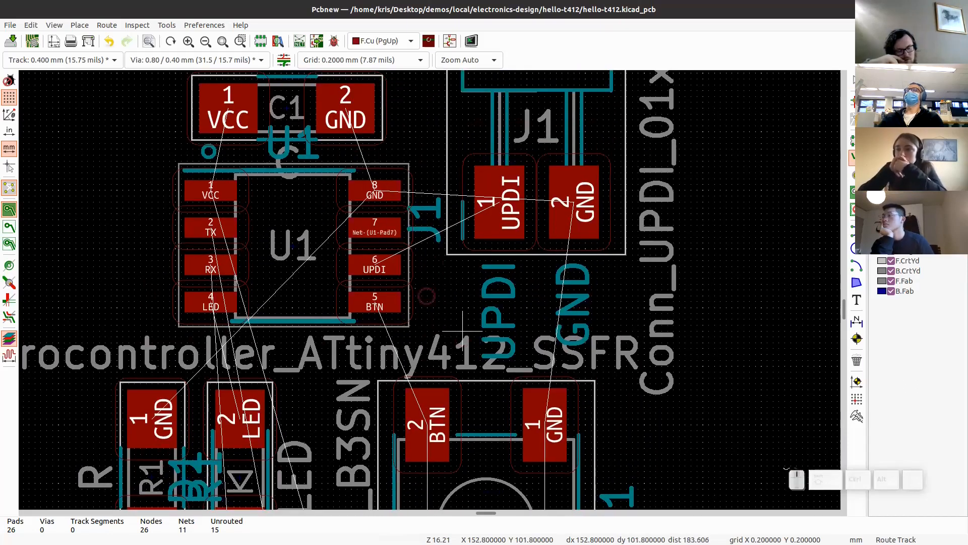
left_click(394, 269)
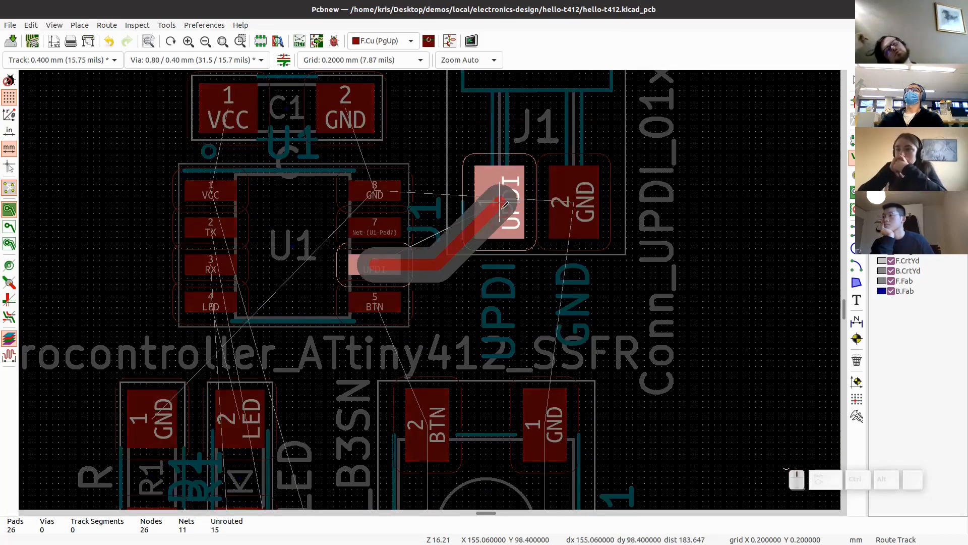
left_click(488, 190)
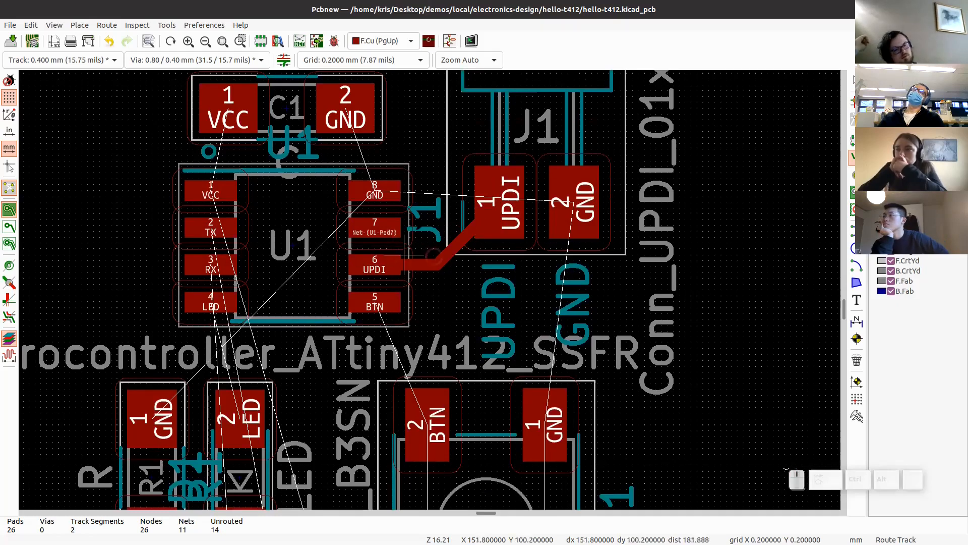
Step: Route a track from U1's LED pad 4 down to D1's LED pad 2
middle_click_drag(385, 156, 391, 164)
middle_click_drag(200, 315, 284, 148)
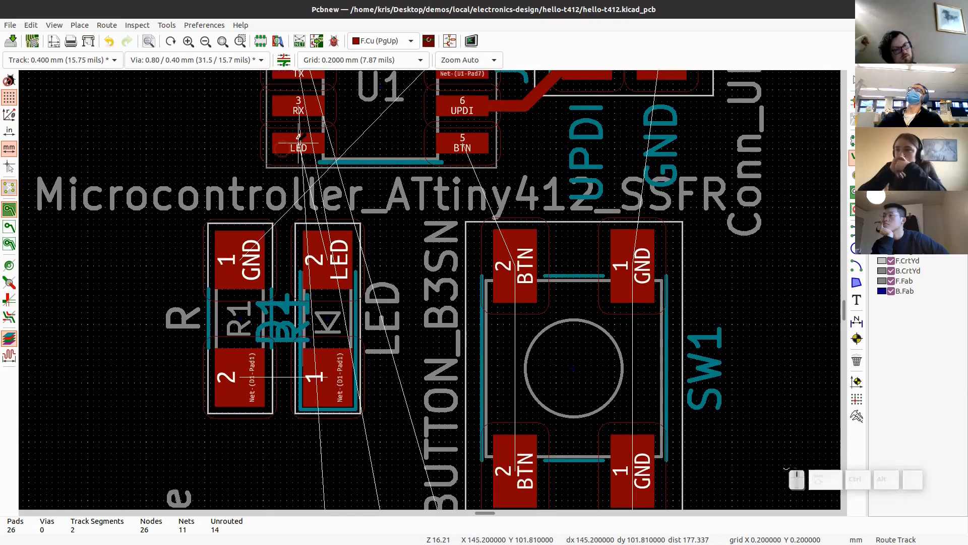
left_click(299, 142)
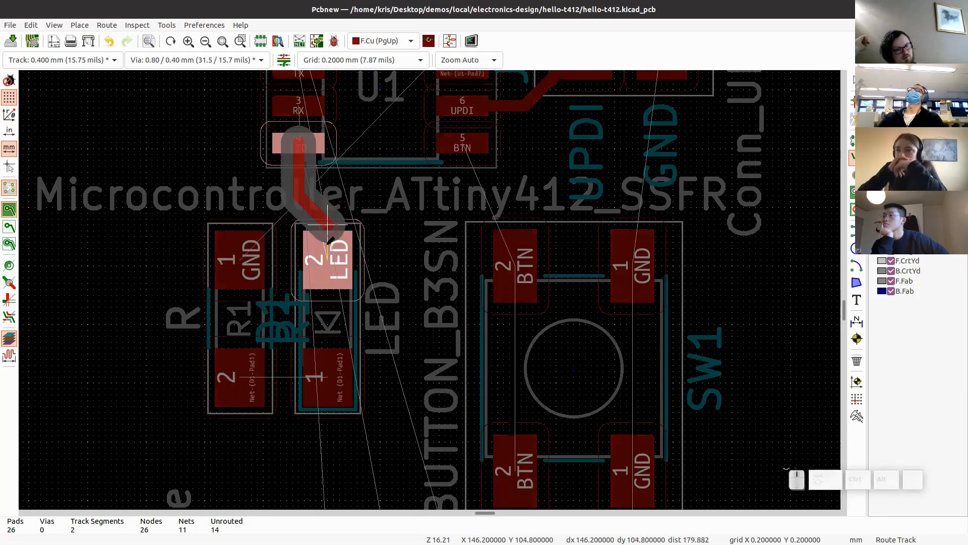
left_click(317, 238)
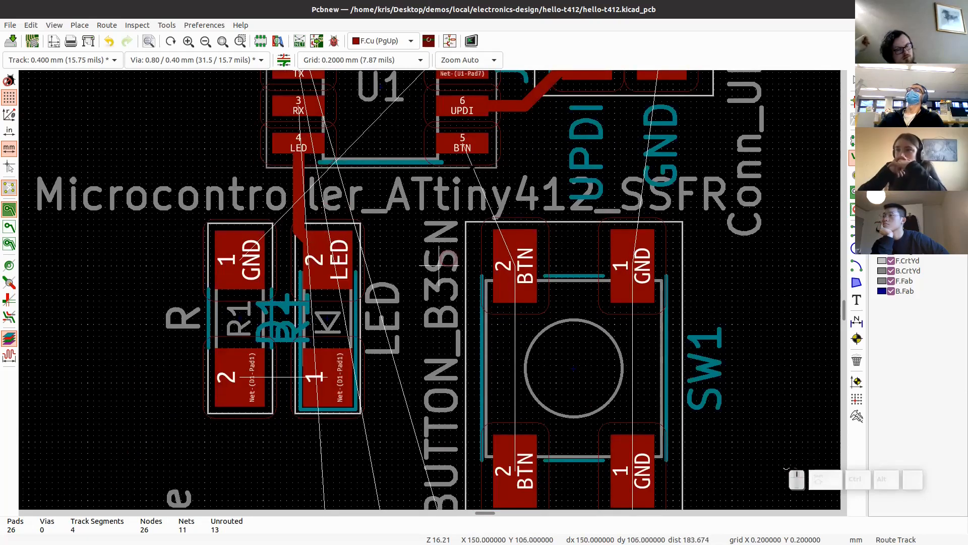
Step: Route a track from U1's BTN pad 5 to the upper BTN pad of SW1
middle_click_drag(439, 265, 360, 274)
left_click(462, 143)
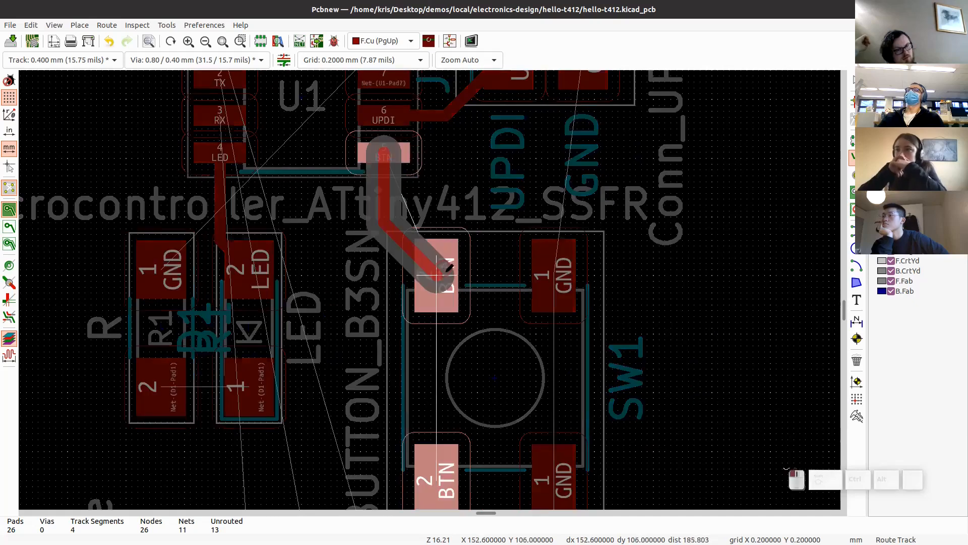
left_click(450, 267)
scroll(450, 267, "down", 2)
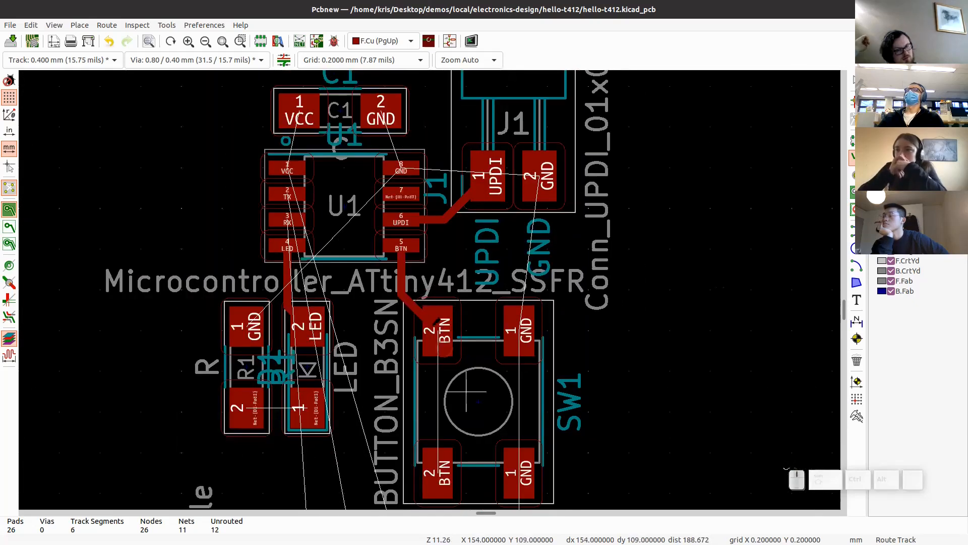
Step: Route a track between C1's VCC pad 1 and U1's VCC pad 1
middle_click_drag(433, 236, 426, 300)
middle_click_drag(310, 220, 403, 236)
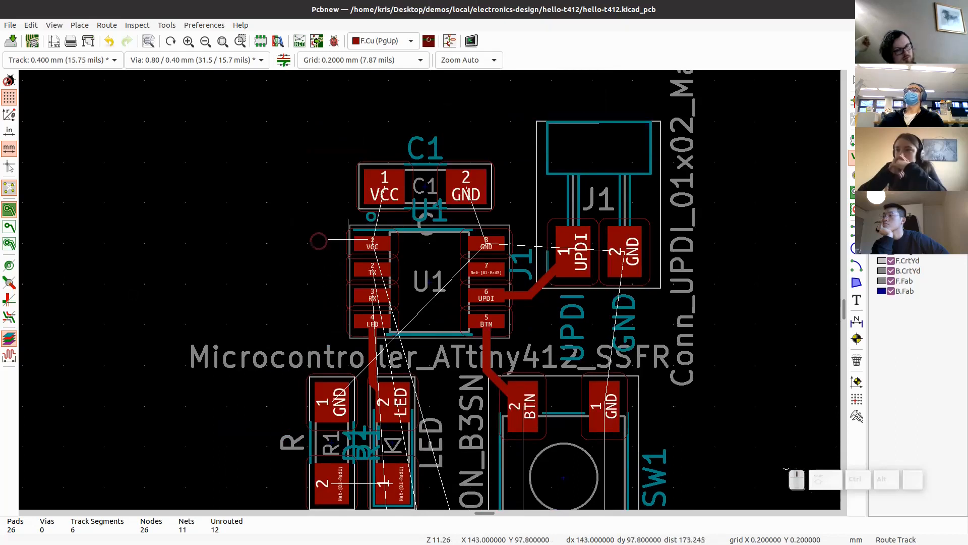
scroll(372, 208, "up", 5)
left_click(459, 239)
left_click(429, 371)
scroll(431, 286, "down", 5)
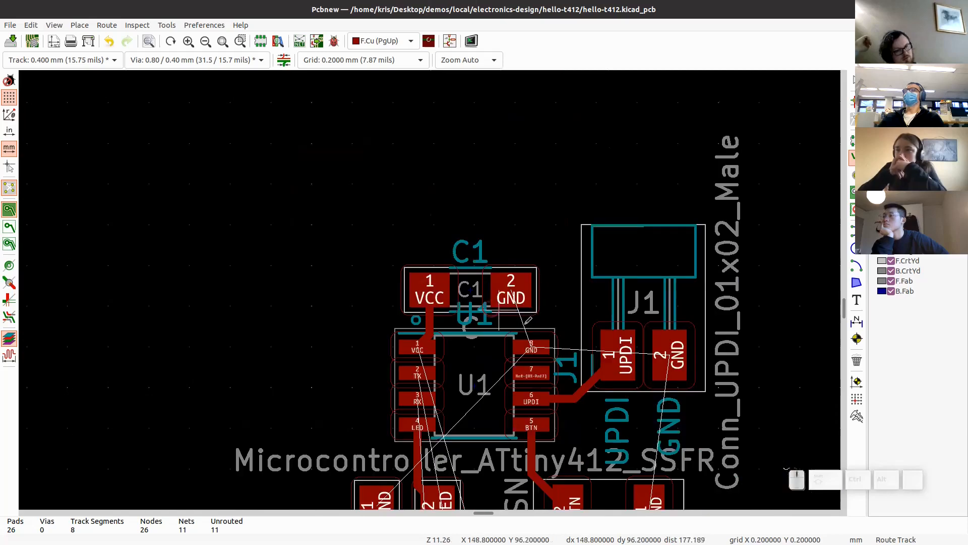
Step: Route a straight track from R1's pad 2 to D1's pad 1
middle_click_drag(640, 365, 509, 229)
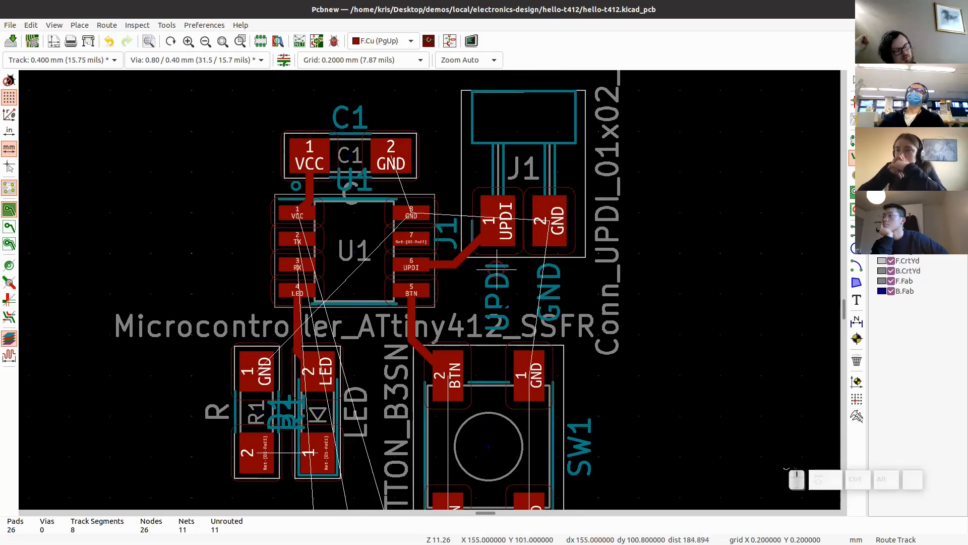
middle_click_drag(460, 314, 461, 293)
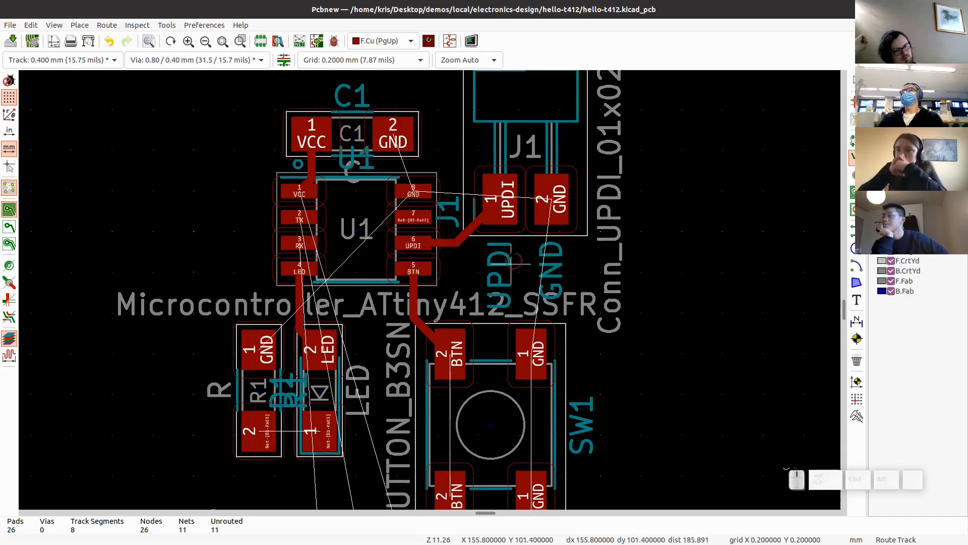
middle_click_drag(492, 297, 493, 205)
middle_click_drag(357, 278, 369, 256)
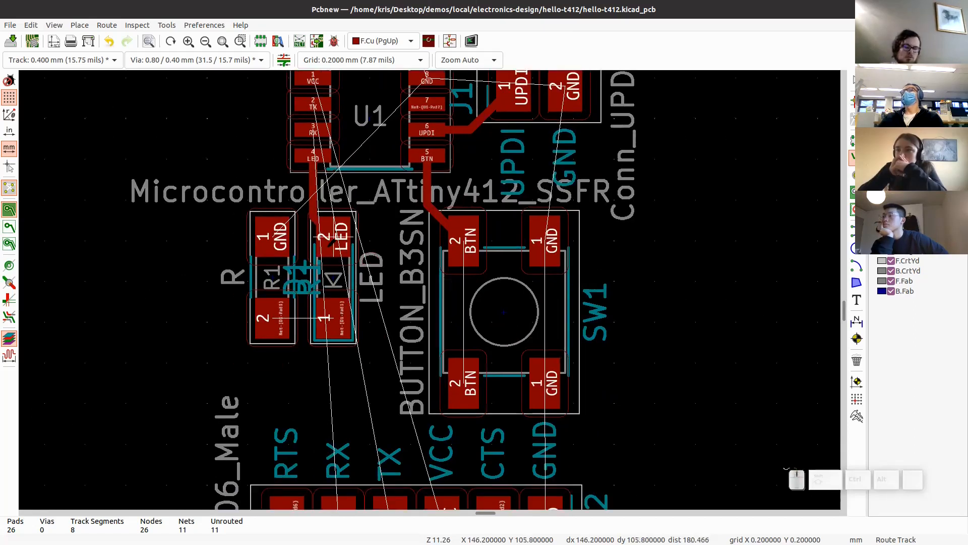
left_click(279, 316)
left_click(337, 317)
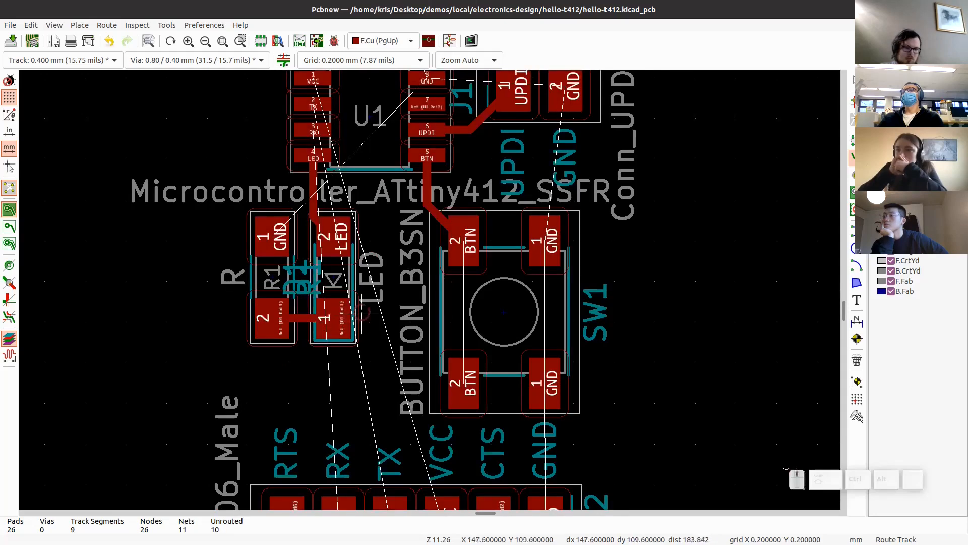
Step: Try to route a track from U1's RX pad 3 down to J2's RX pad 5
scroll(362, 313, "up", 2)
middle_click_drag(450, 297, 421, 128)
middle_click_drag(405, 252, 396, 383)
middle_click_drag(392, 341, 383, 421)
middle_click_drag(399, 247, 386, 352)
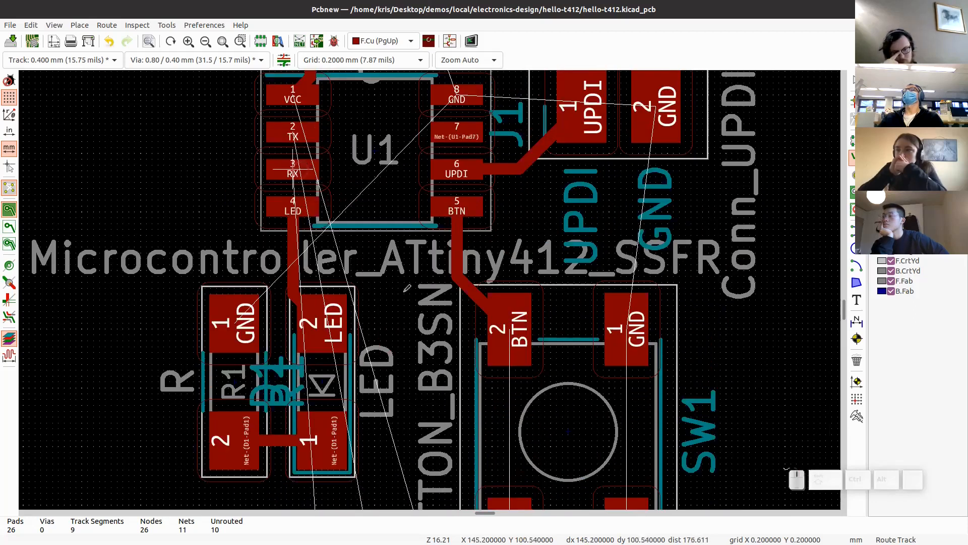
left_click(293, 169)
middle_click_drag(368, 405, 356, 161)
left_click(301, 474)
middle_click_drag(301, 474, 312, 414)
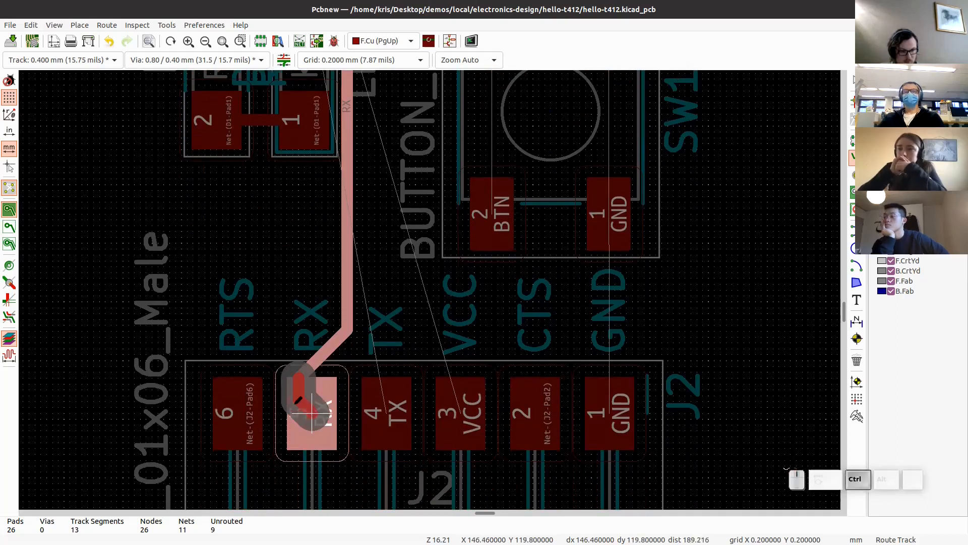
key("Escape")
key("ctrl+z")
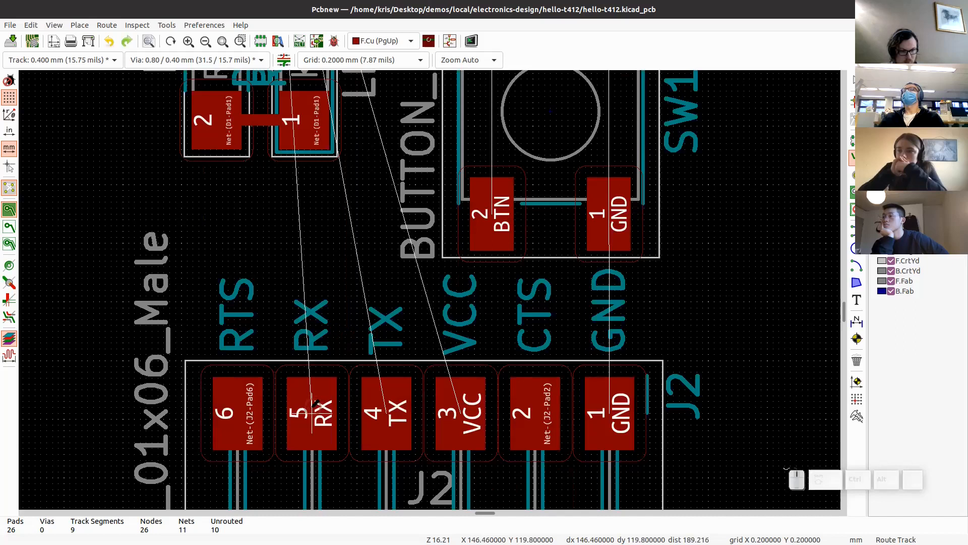
Step: Route the RX track from J2's pad 5 up past D1 to U1's RX pad 3
left_click(312, 409)
scroll(364, 169, "up", 1)
middle_click_drag(365, 170, 430, 412)
middle_click_drag(377, 128, 368, 283)
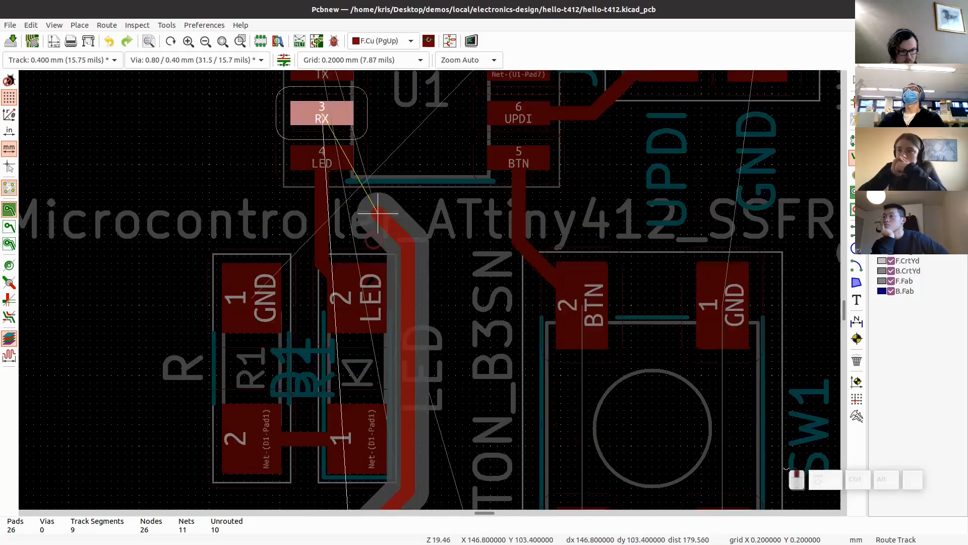
middle_click_drag(378, 213, 362, 315)
left_click(320, 206)
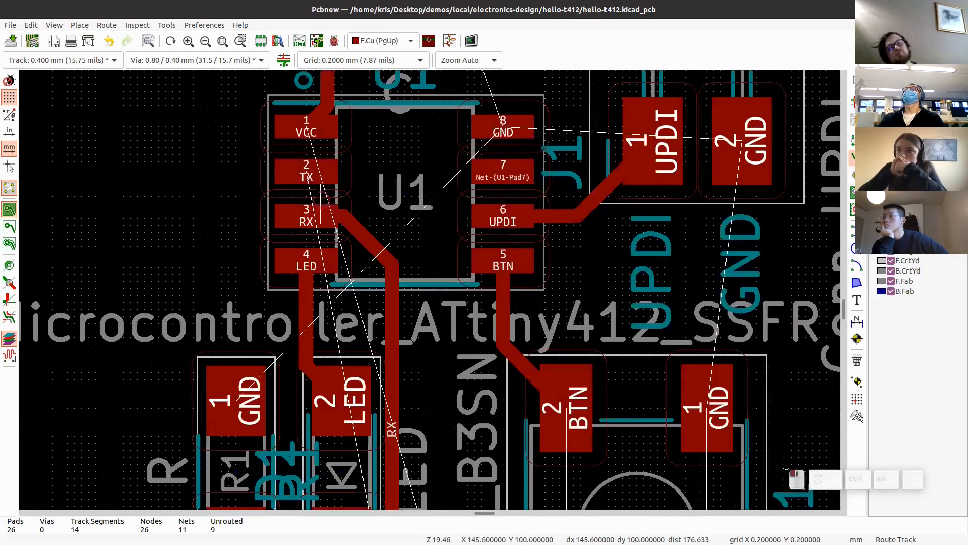
Step: Route a track from U1's TX pad 2 down to J2's TX pad 4
left_click(308, 171)
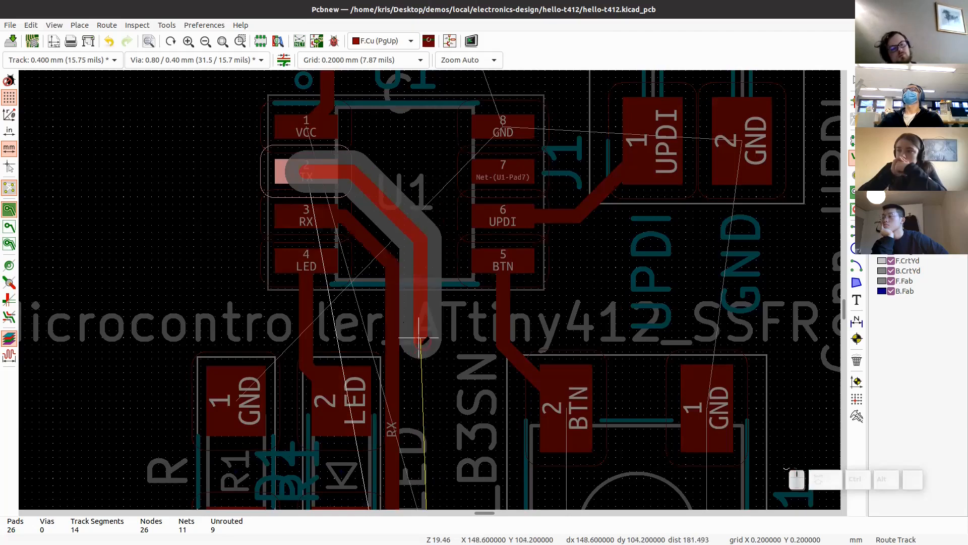
middle_click_drag(433, 386, 364, 113)
middle_click_drag(355, 357, 345, 96)
left_click(348, 352)
scroll(357, 205, "down", 2)
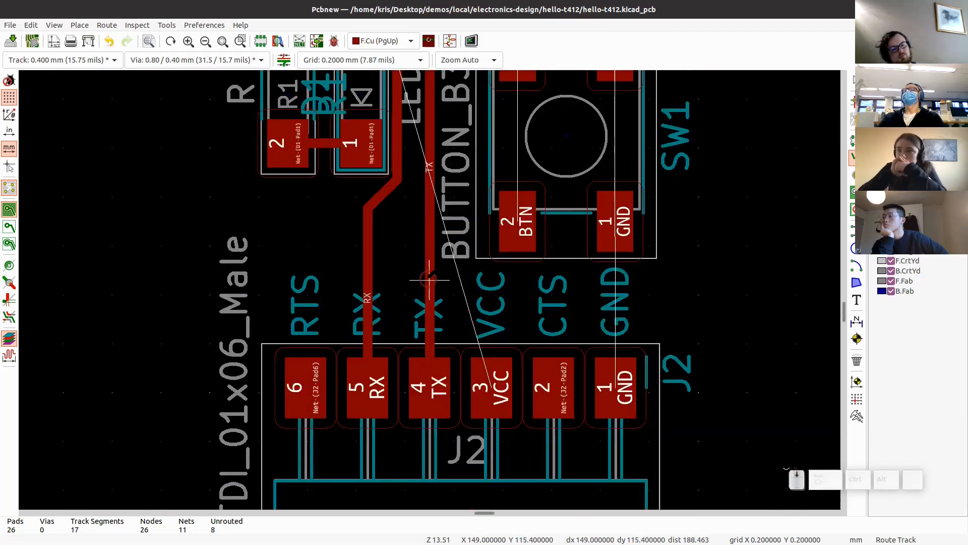
Step: Shift the long vertical TX track segment closer to the RX track
scroll(429, 279, "down", 3)
middle_click_drag(428, 180, 414, 336)
scroll(410, 284, "up", 2)
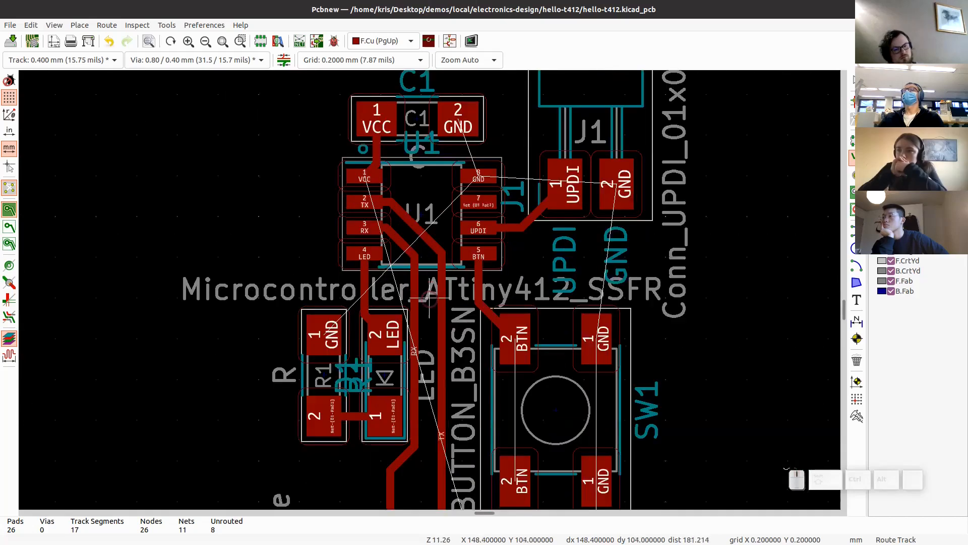
middle_click_drag(454, 379, 445, 338)
middle_click_drag(436, 253, 439, 283)
left_click(395, 201)
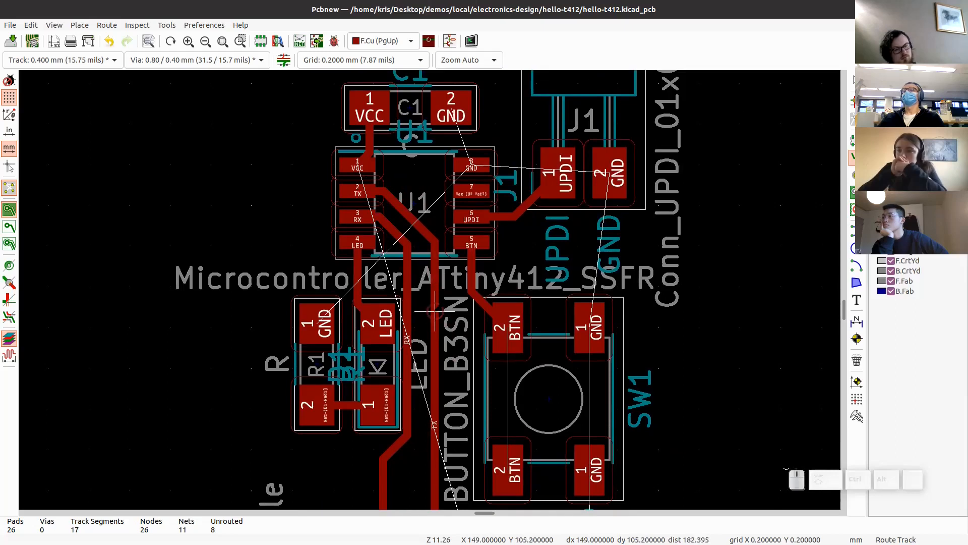
scroll(434, 311, "up", 4)
middle_click_drag(431, 188, 433, 318)
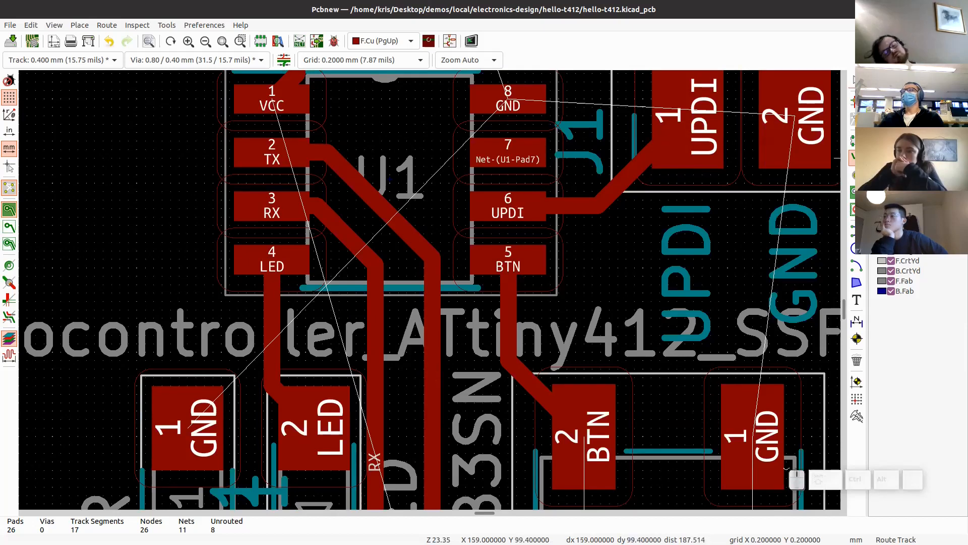
key("Escape")
left_click(436, 380)
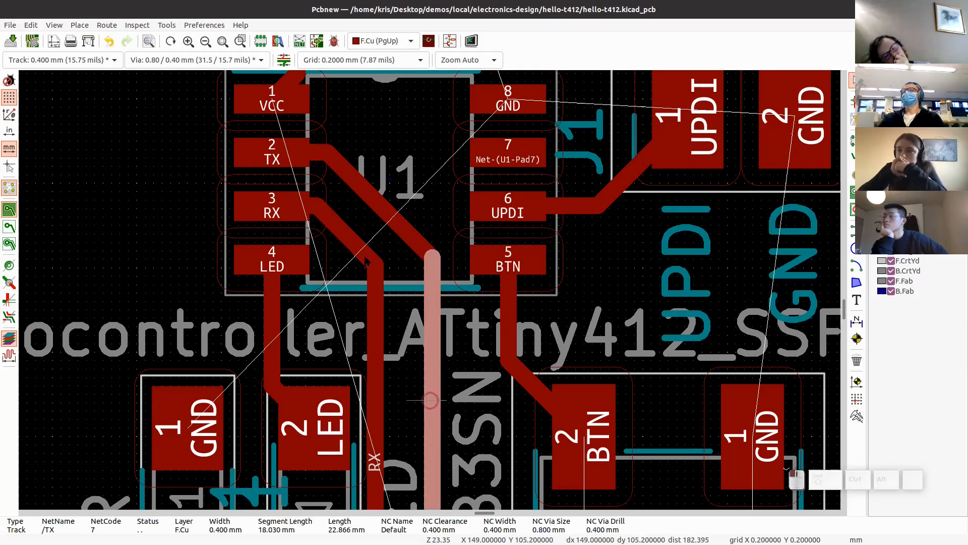
key("m")
mouse_move(339, 293)
left_mouse_down()
mouse_move(475, 344)
mouse_move(371, 304)
mouse_move(437, 317)
mouse_move(493, 297)
mouse_move(438, 296)
mouse_move(438, 282)
mouse_move(403, 272)
mouse_move(433, 277)
mouse_move(433, 200)
mouse_move(441, 268)
mouse_move(433, 259)
left_mouse_up()
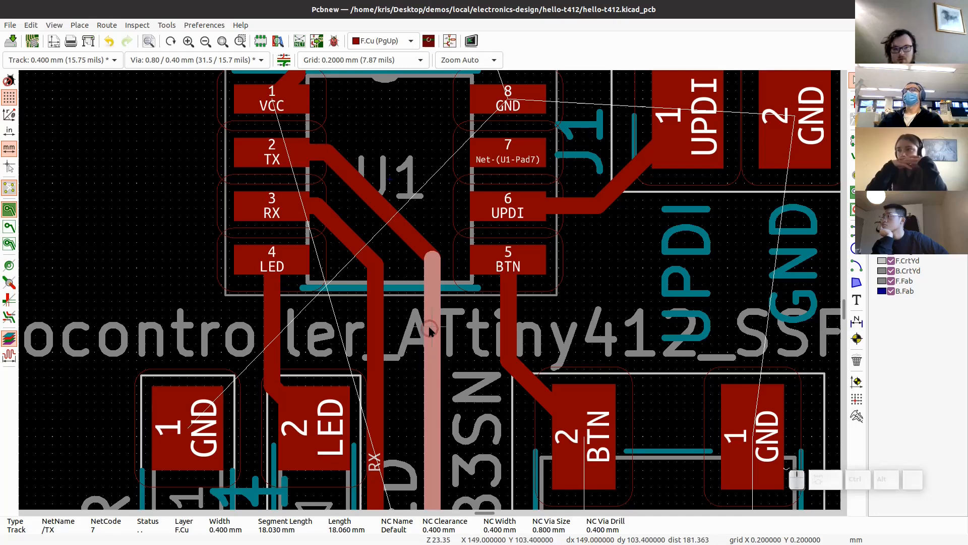
left_click_drag(428, 325, 410, 334)
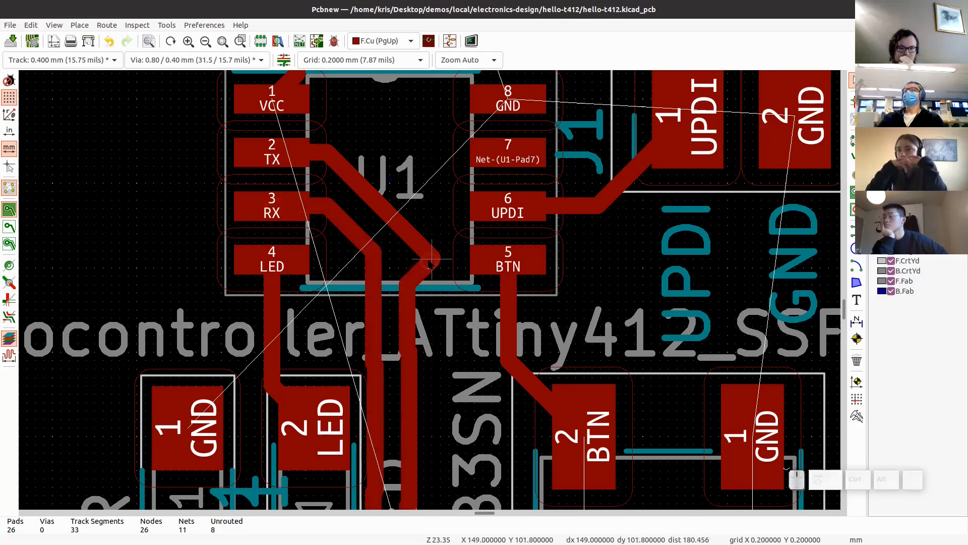
Step: Straighten the bend of the TX track below U1 so it runs directly down beside the RX track
left_click_drag(429, 263, 409, 261)
left_click(417, 259)
left_click(433, 257)
key("d")
left_click(406, 257)
scroll(418, 270, "down", 2)
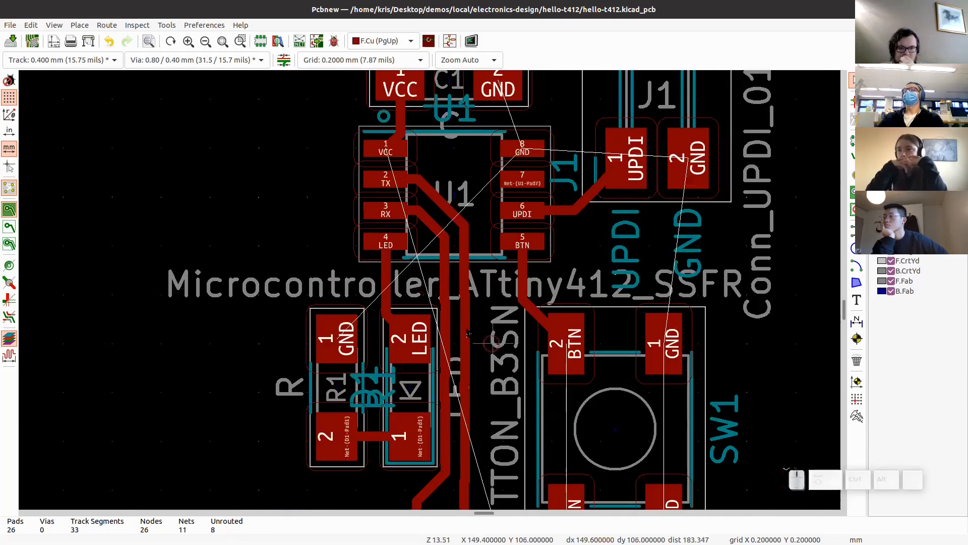
Step: Route a track from U1's VCC pad 1 alongside the TX track to J2's VCC pad 3
middle_click_drag(435, 403, 429, 310)
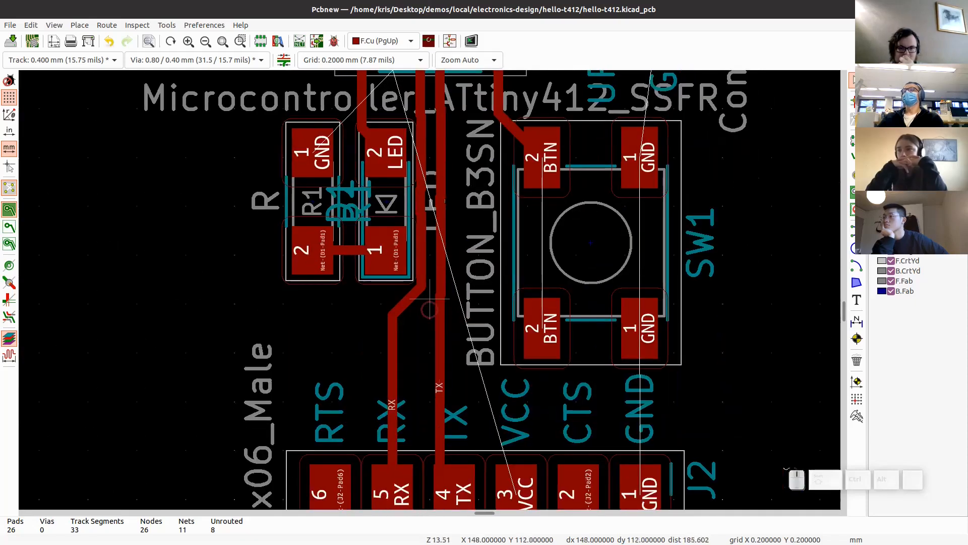
scroll(422, 306, "up", 3)
middle_click_drag(464, 231, 412, 317)
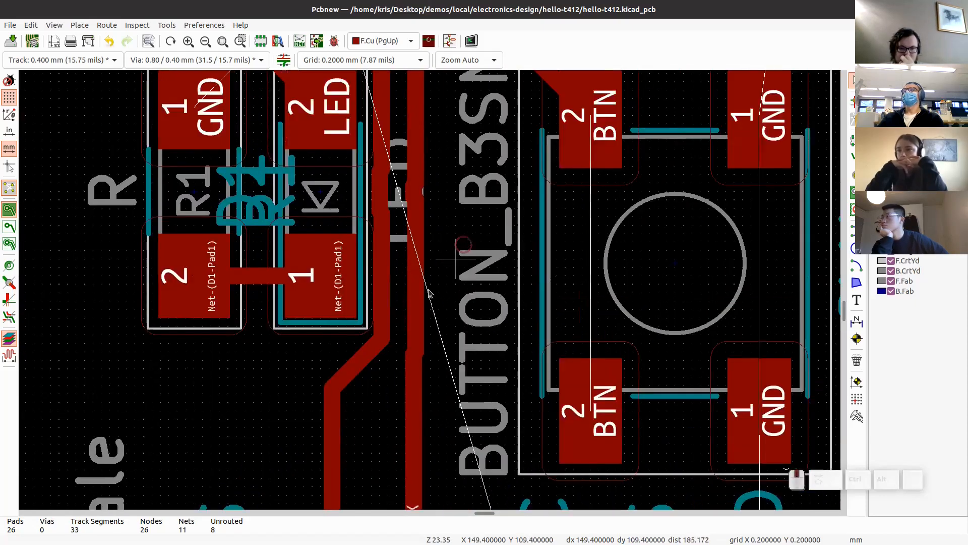
scroll(459, 245, "down", 2)
middle_click_drag(424, 216, 413, 394)
scroll(424, 260, "down", 1)
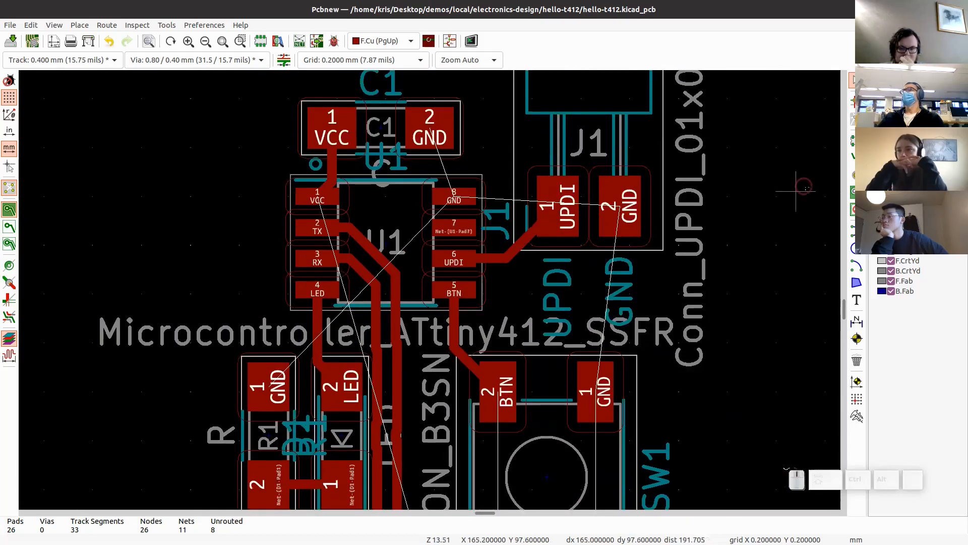
left_click(851, 156)
left_click(324, 196)
middle_click_drag(416, 398, 411, 127)
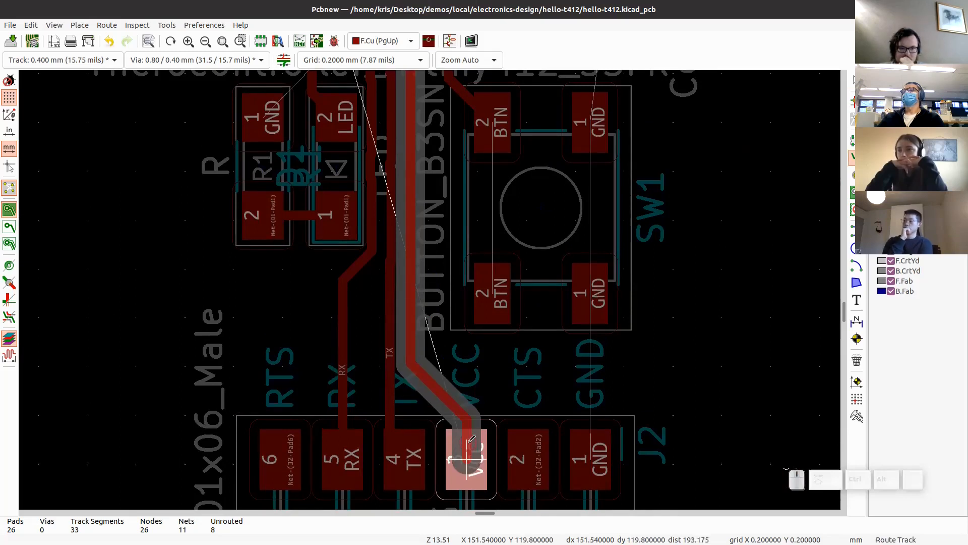
left_click(470, 439)
Step: Undo the VCC track and the adjustments made to the TX track
scroll(361, 271, "up", 5)
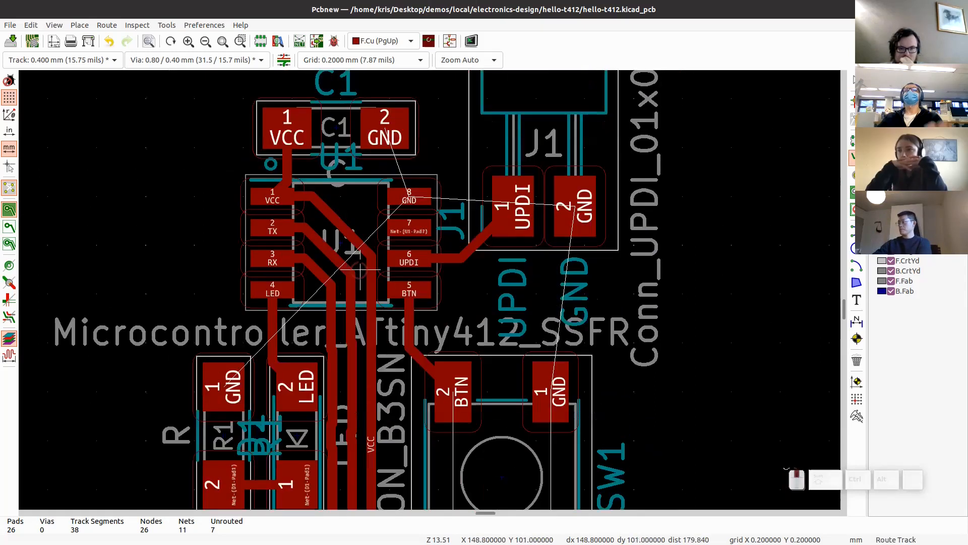
scroll(350, 196, "up", 2)
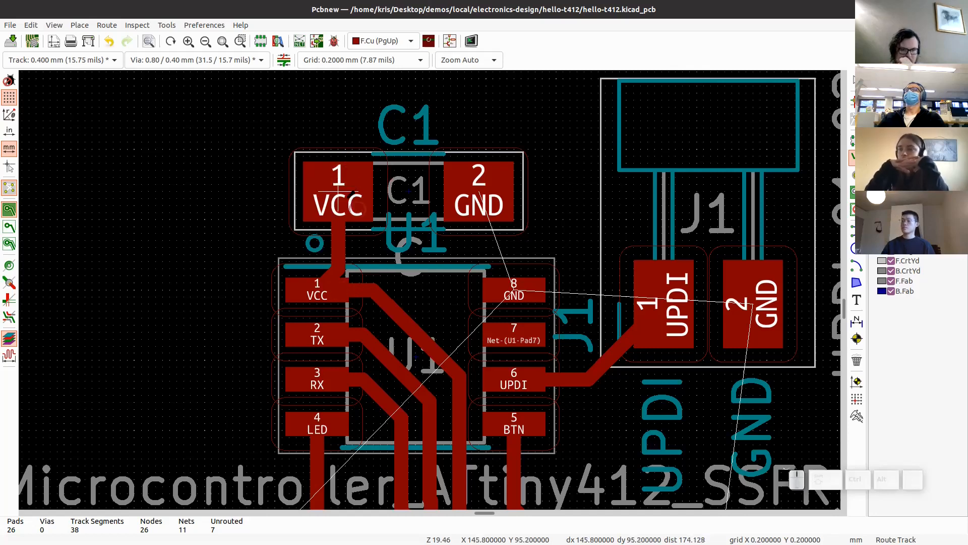
key("ctrl+z")
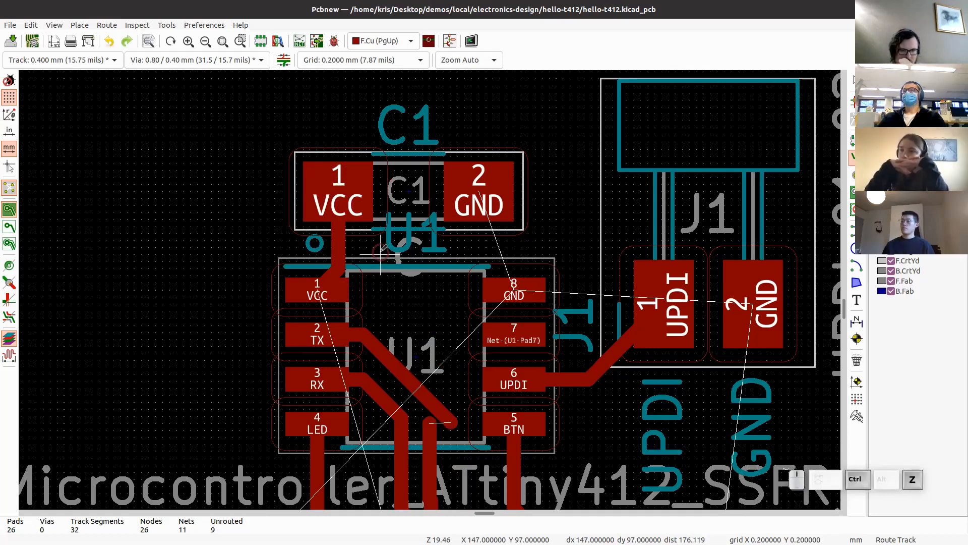
key("ctrl+z")
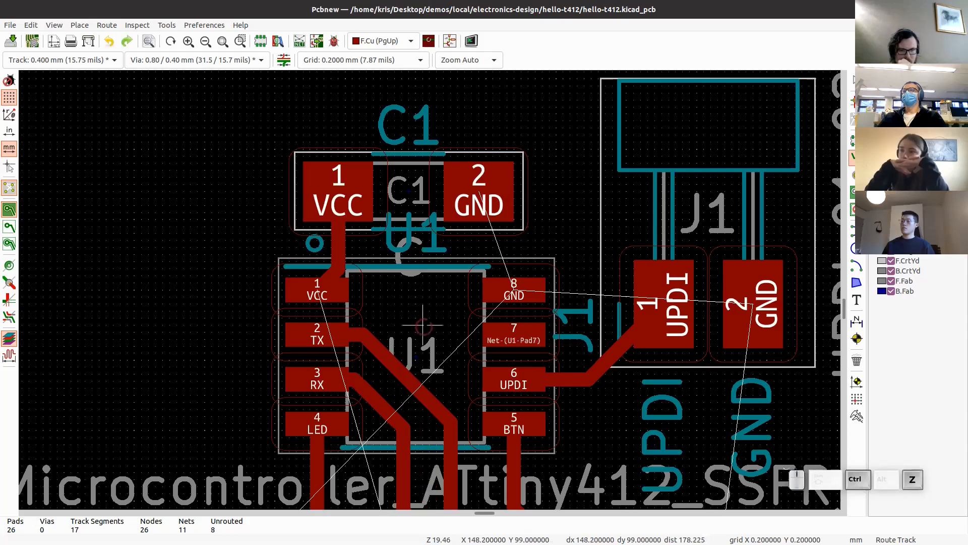
Step: Drag the long vertical TX segment close to the parallel RX track
scroll(423, 325, "down", 5)
middle_click_drag(396, 188, 397, 191)
scroll(407, 246, "up", 2)
scroll(429, 285, "down", 1)
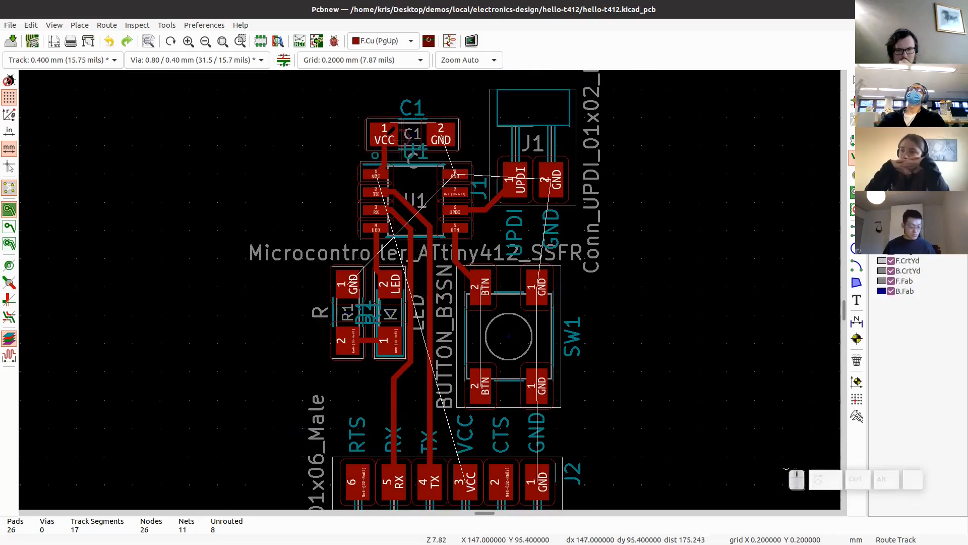
scroll(429, 280, "up", 5)
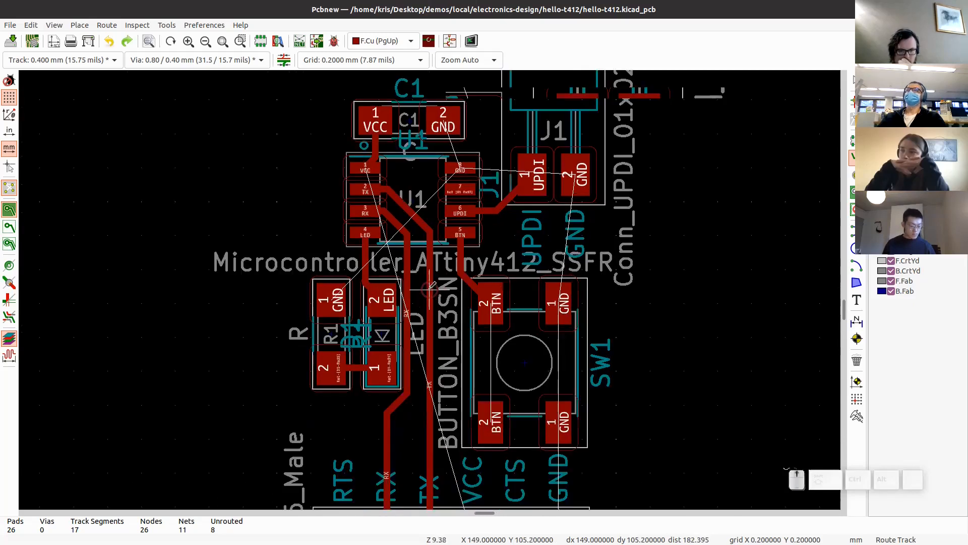
key("d")
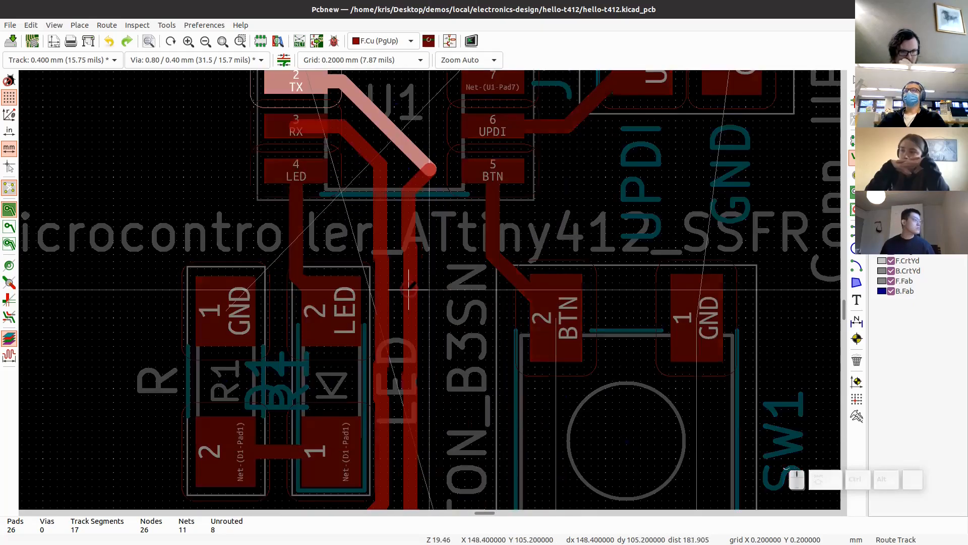
left_click(409, 288)
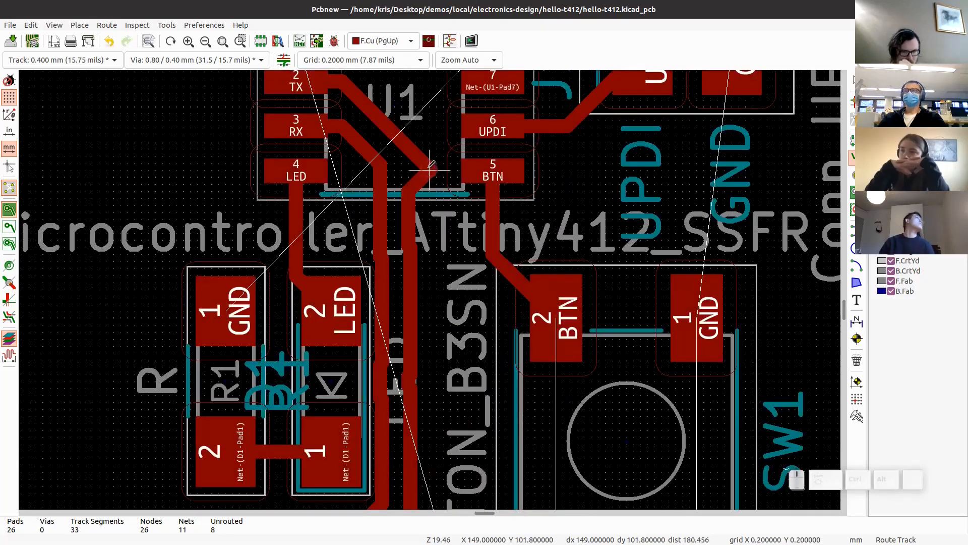
Step: Remove the kink at the TX track's upper bend so its diagonal meets the vertical run directly
left_click(429, 167)
scroll(429, 167, "up", 3)
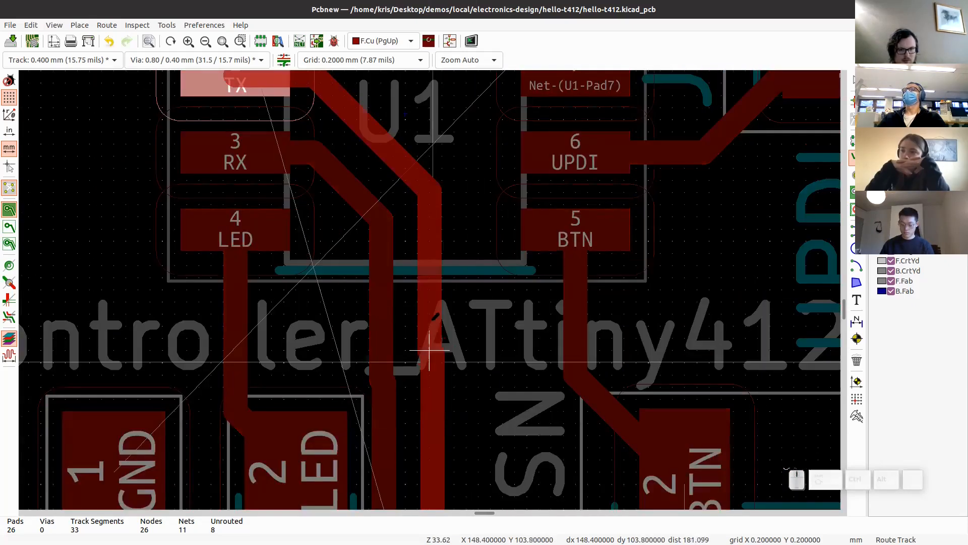
left_click(429, 350)
key("d")
left_click(382, 206)
Step: Route a track from C1's VCC pad 1 through U1 and beside the TX track to J2's VCC pad 3
scroll(429, 196, "down", 4)
middle_click_drag(437, 195, 400, 238)
middle_click_drag(340, 120, 327, 160)
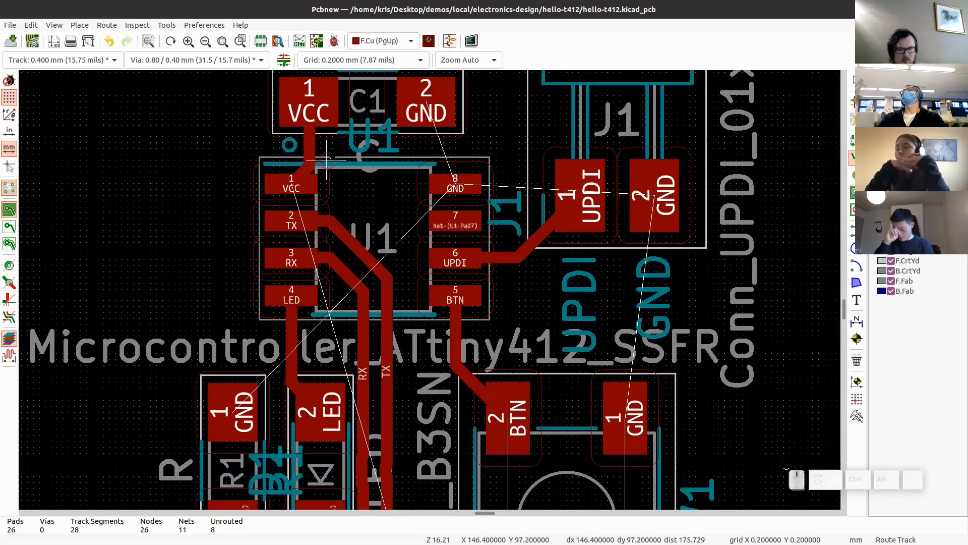
middle_click_drag(397, 242, 349, 266)
left_click(244, 207)
middle_click_drag(383, 429, 378, 156)
middle_click_drag(399, 454, 348, 155)
left_click(374, 272)
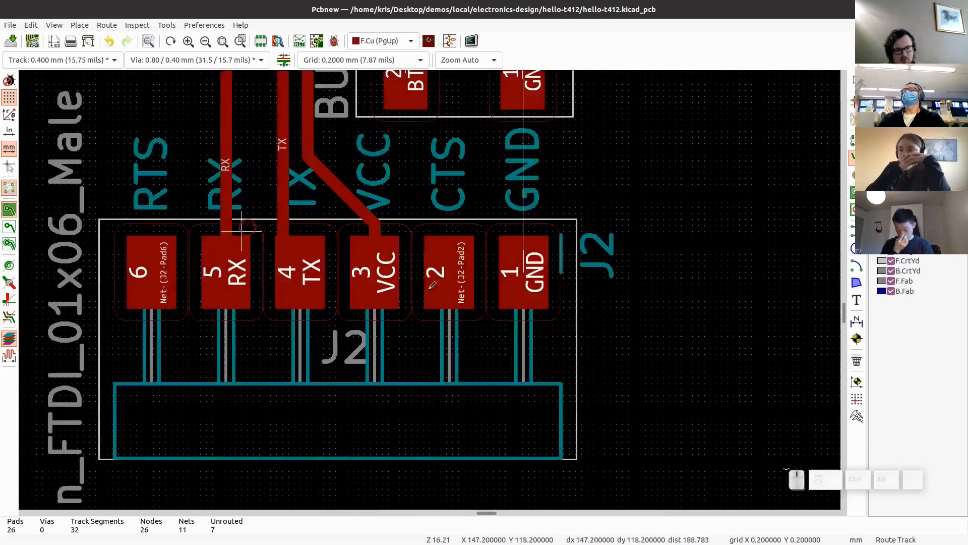
Step: Drag the lower TX track segment so it enters J2's TX pad 4 at its centre
scroll(277, 231, "up", 1)
key("Escape")
left_click(434, 257)
left_click(426, 322)
left_click(448, 346)
left_click(448, 339)
key("Escape")
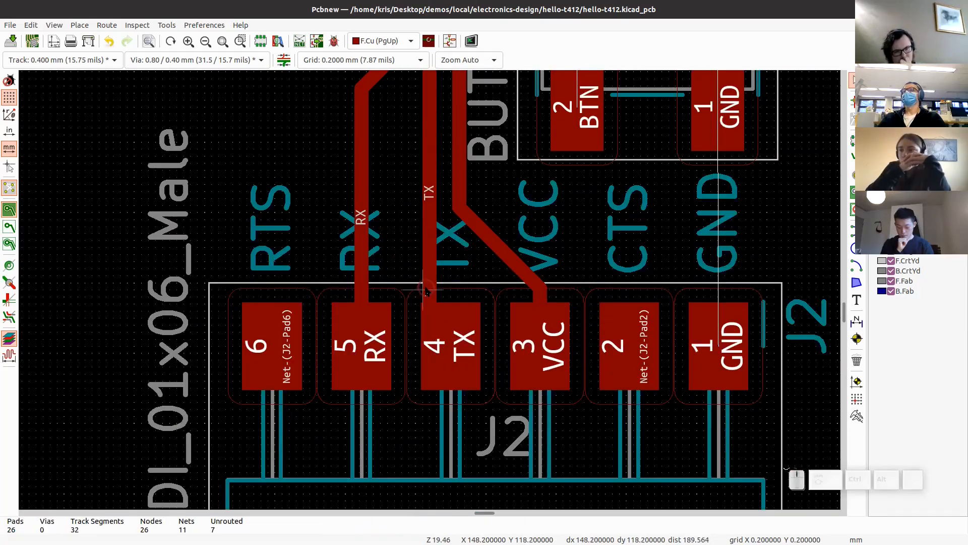
key("d")
left_click(450, 257)
Step: Route a straight track between SW1's upper and lower BTN pads
scroll(428, 255, "down", 5)
middle_click_drag(428, 252, 419, 438)
middle_click_drag(461, 237, 441, 208)
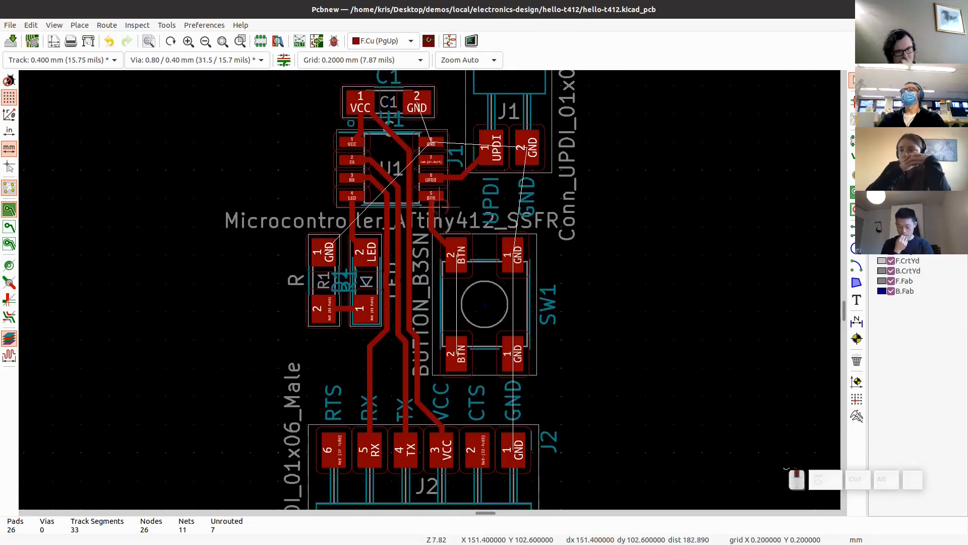
middle_click_drag(453, 277, 439, 232)
scroll(432, 232, "up", 1)
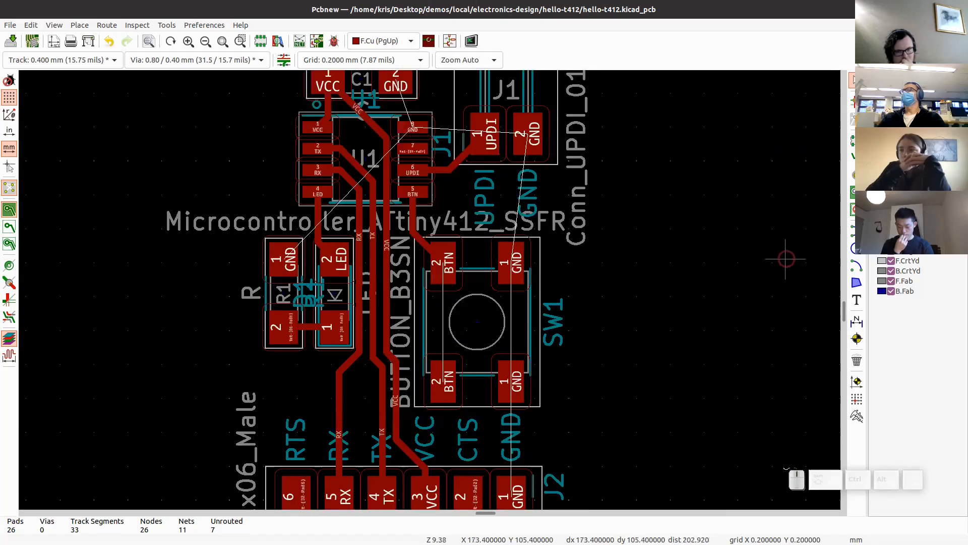
key("x")
left_click(438, 261)
left_click(442, 381)
scroll(442, 381, "up", 1)
scroll(393, 350, "up", 1)
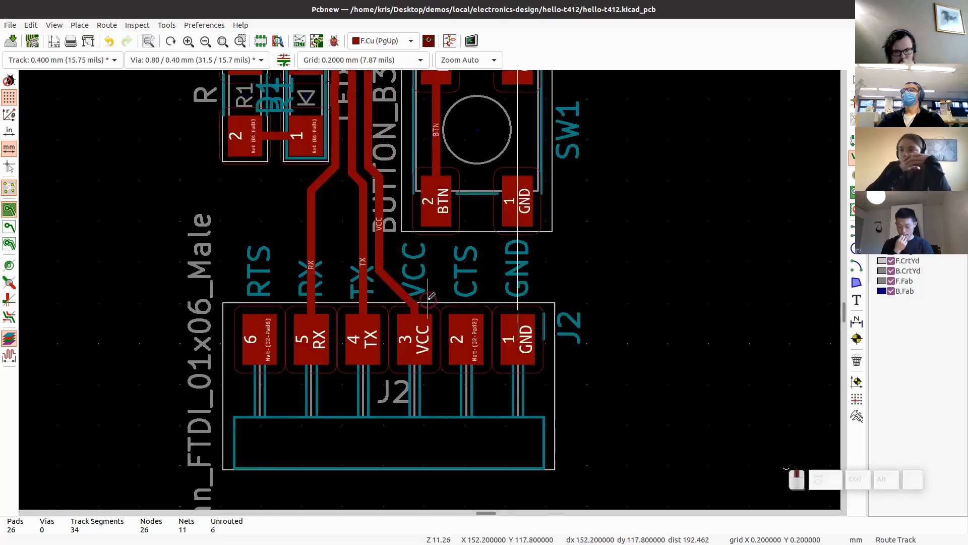
scroll(436, 302, "down", 4)
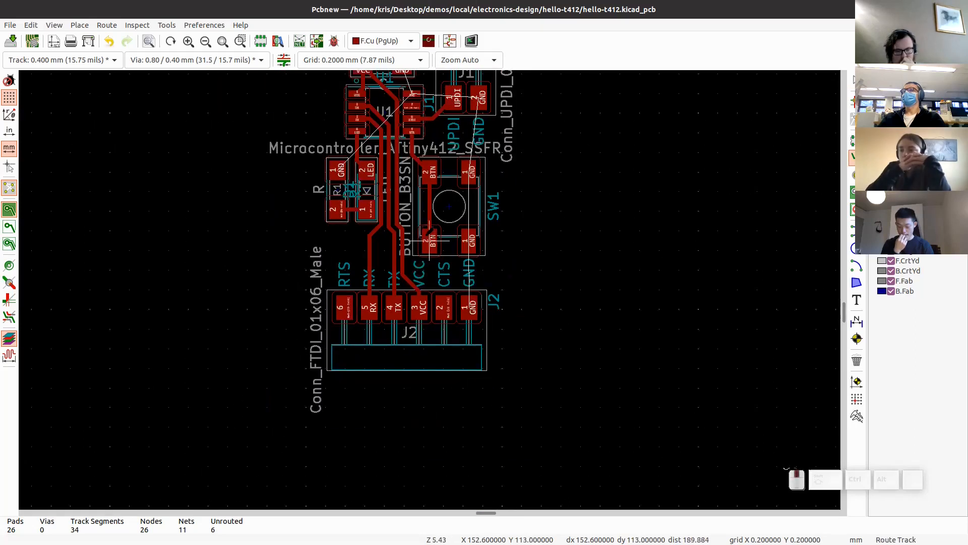
scroll(429, 240, "down", 1)
scroll(398, 110, "up", 1)
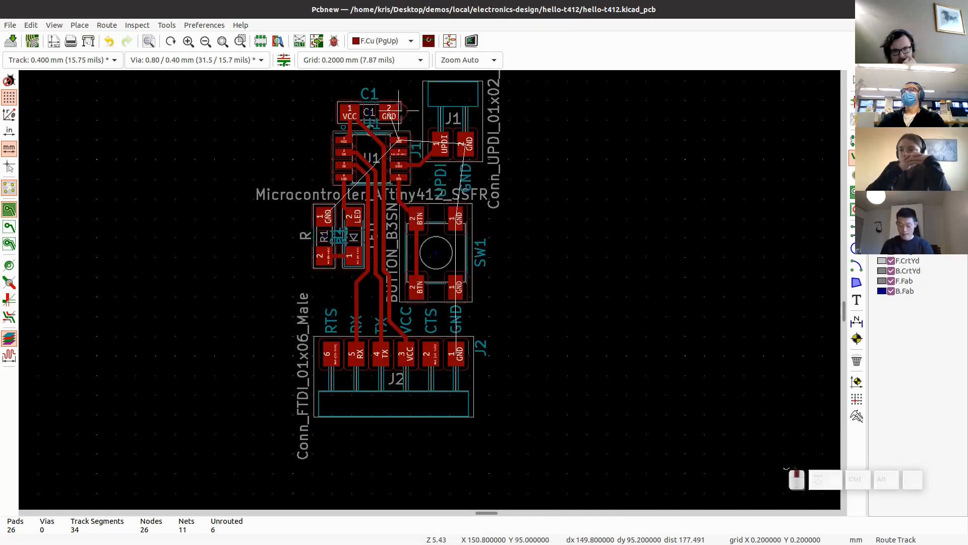
Step: Start the graphic line tool and set the grid to 0.5000 mm
middle_click_drag(398, 109, 390, 130)
scroll(413, 134, "up", 3)
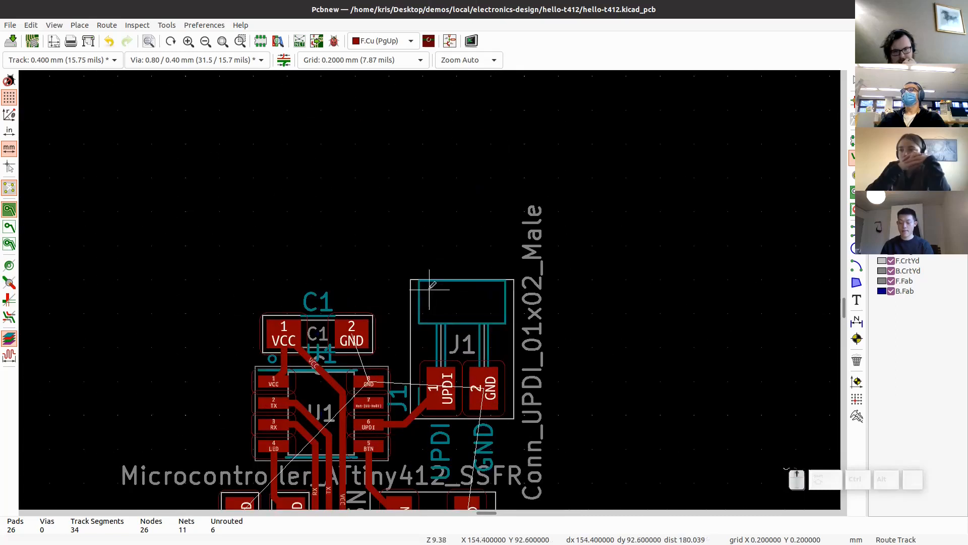
middle_click_drag(460, 286, 444, 255)
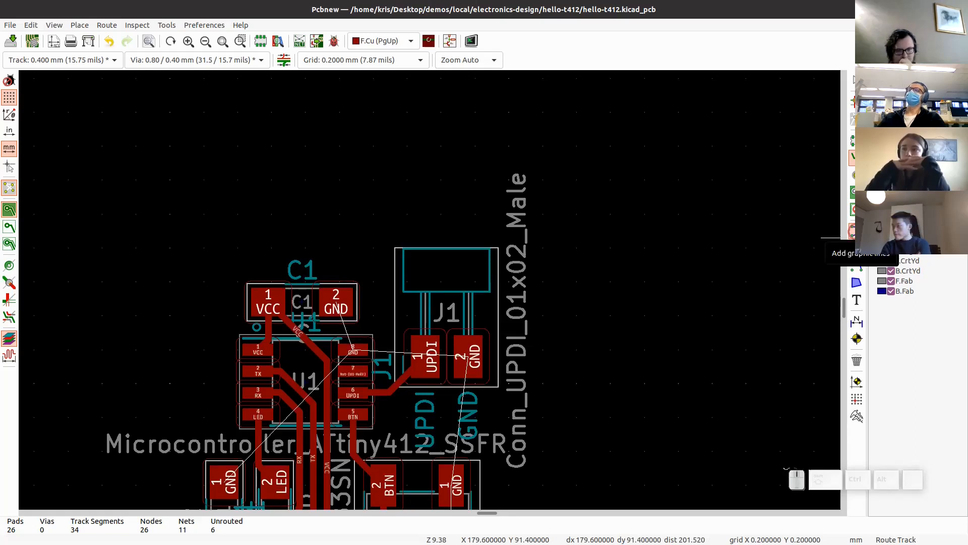
left_click(852, 232)
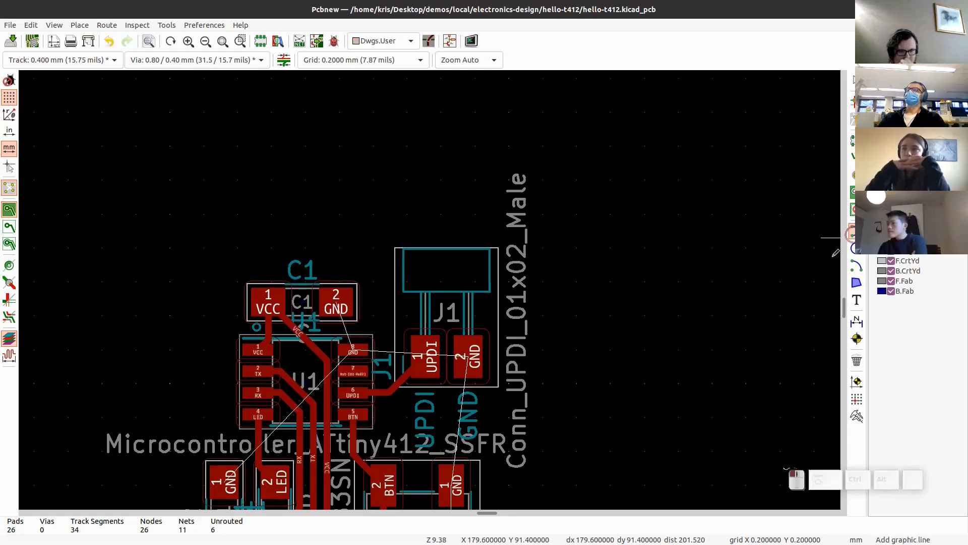
left_click(380, 61)
scroll(380, 61, "up", 2)
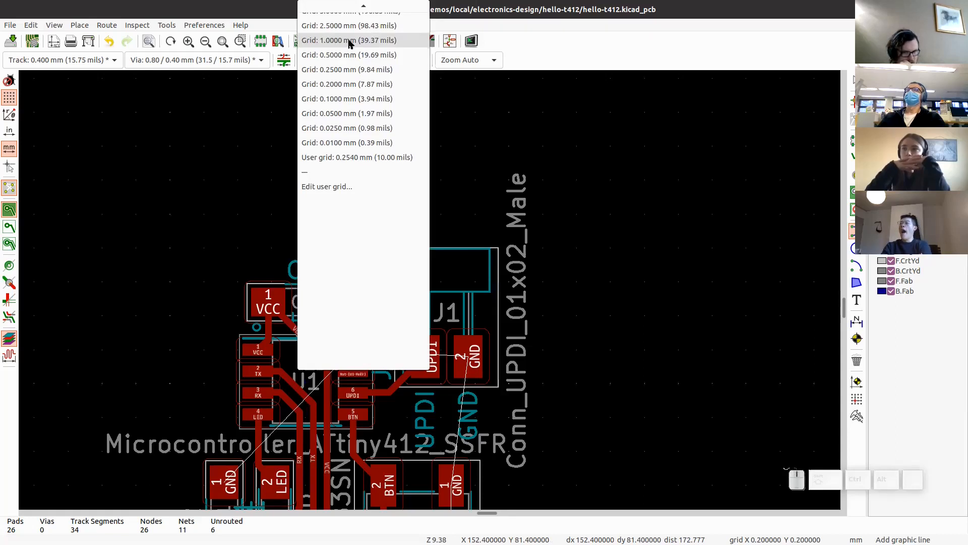
left_click(351, 55)
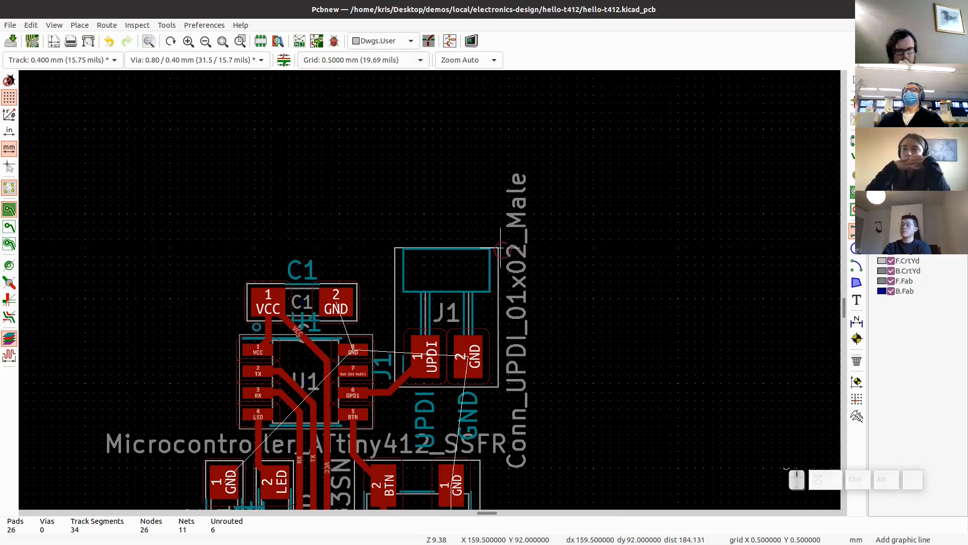
Step: Draw a closed rectangular outline about 19 mm wide and 34.5 mm high on Dwgs.User around the whole board layout
middle_click_drag(498, 335, 447, 394)
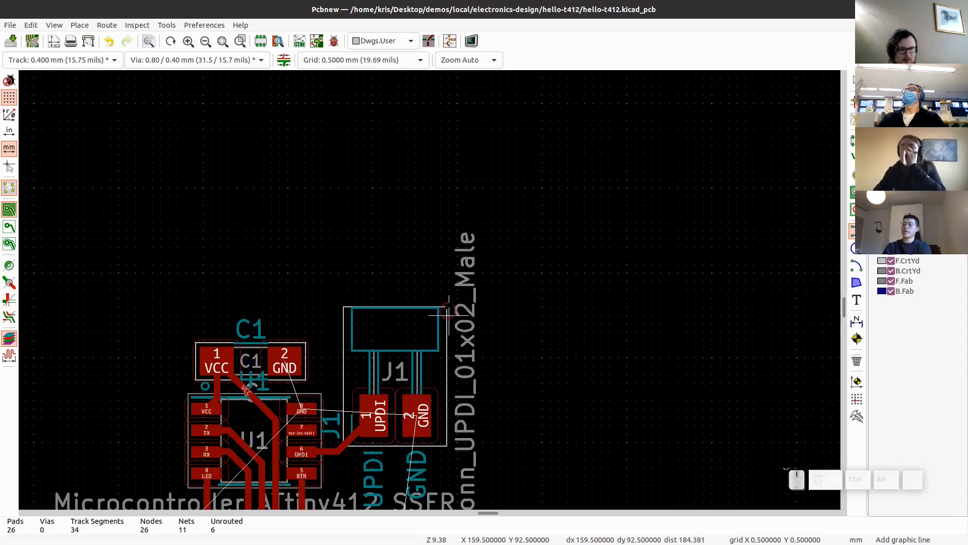
scroll(449, 316, "up", 2)
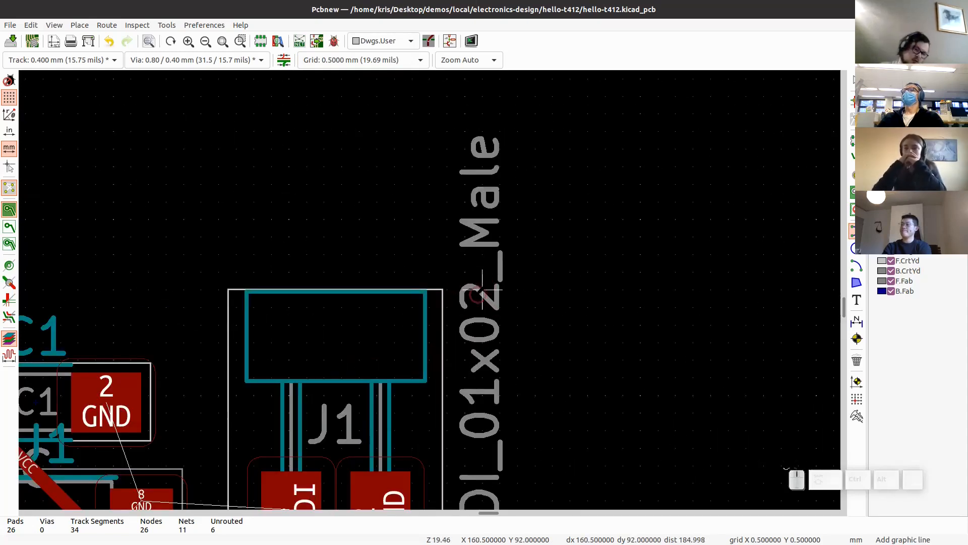
left_click(482, 289)
scroll(464, 359, "down", 3)
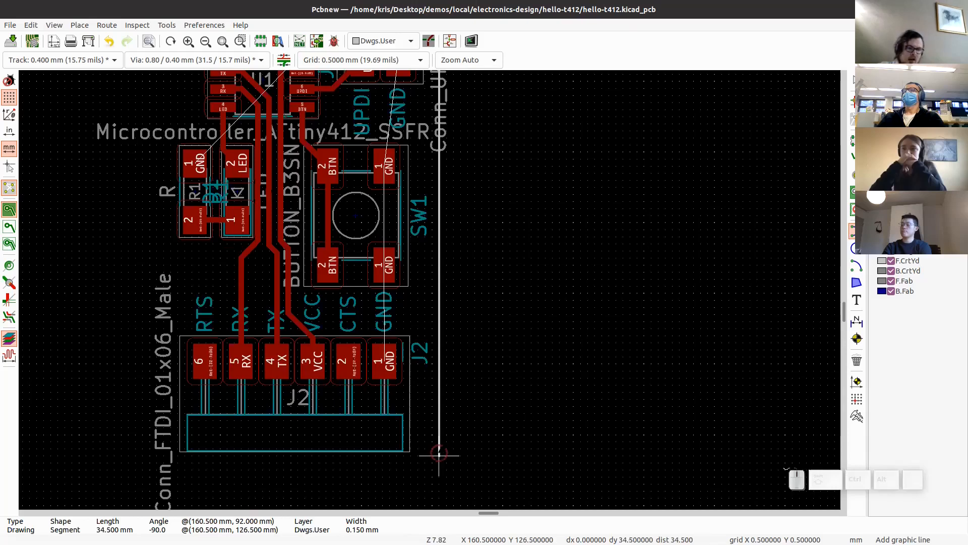
left_click(439, 455)
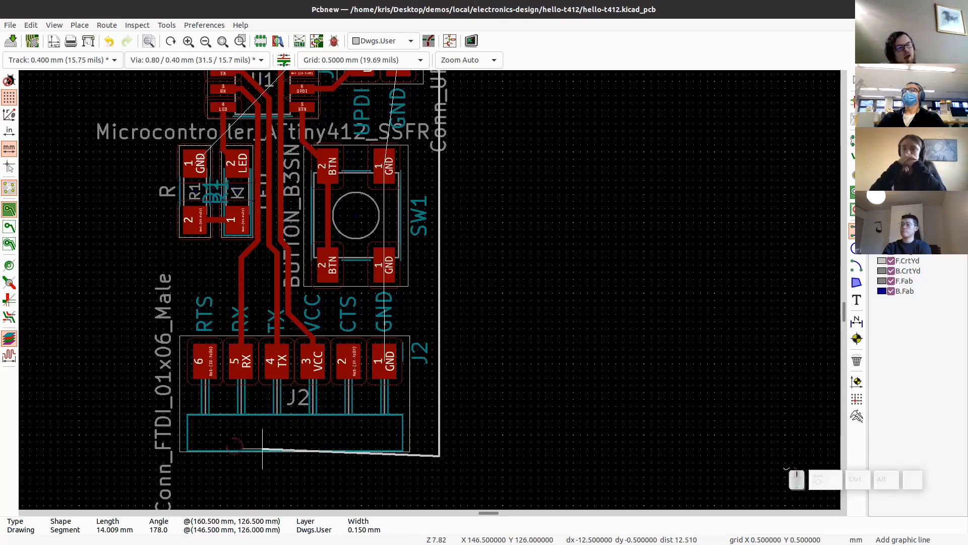
left_click(170, 455)
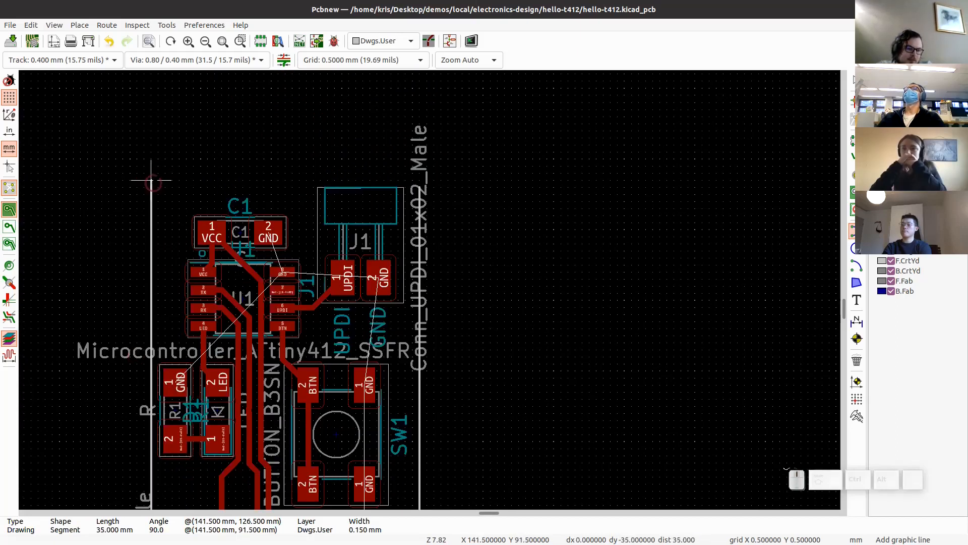
left_click(151, 187)
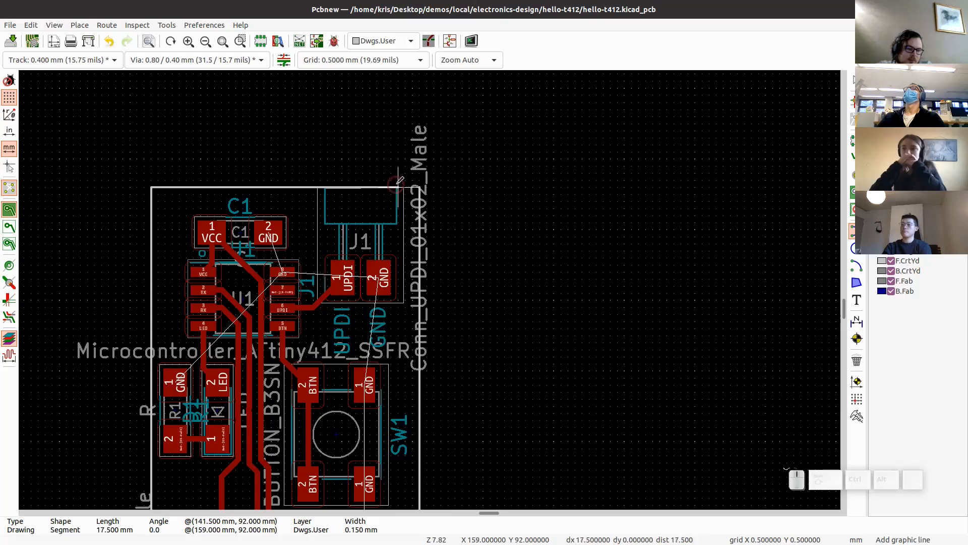
left_click(420, 187)
scroll(432, 285, "down", 2)
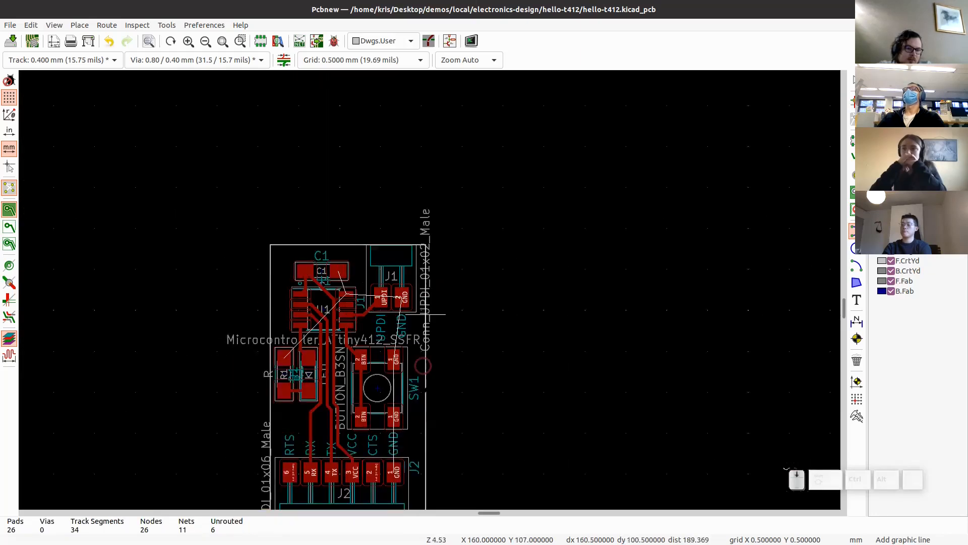
Step: Dimension the outline's height between its right-hand corners, placing the dimension line outside the right edge
left_click(857, 322)
scroll(446, 151, "up", 5)
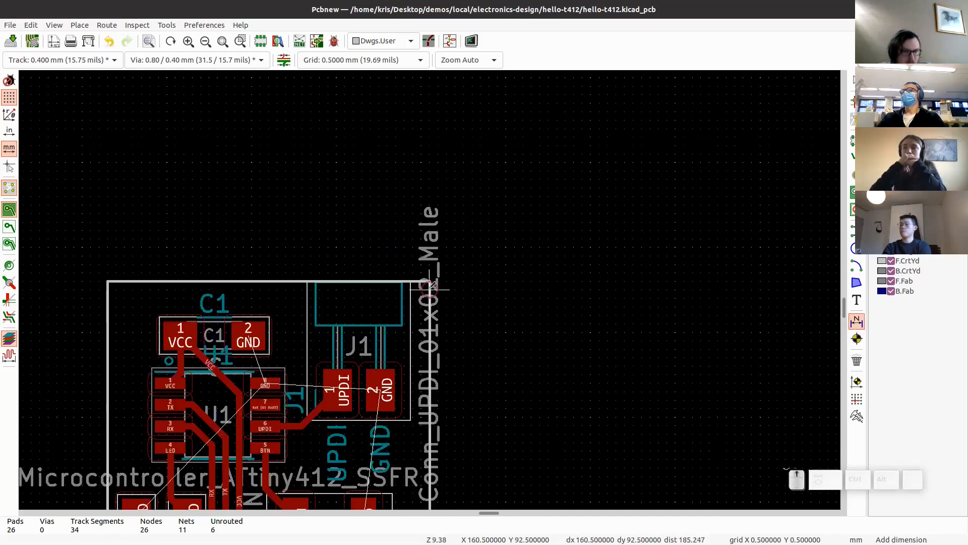
left_click(442, 155)
scroll(429, 288, "down", 4)
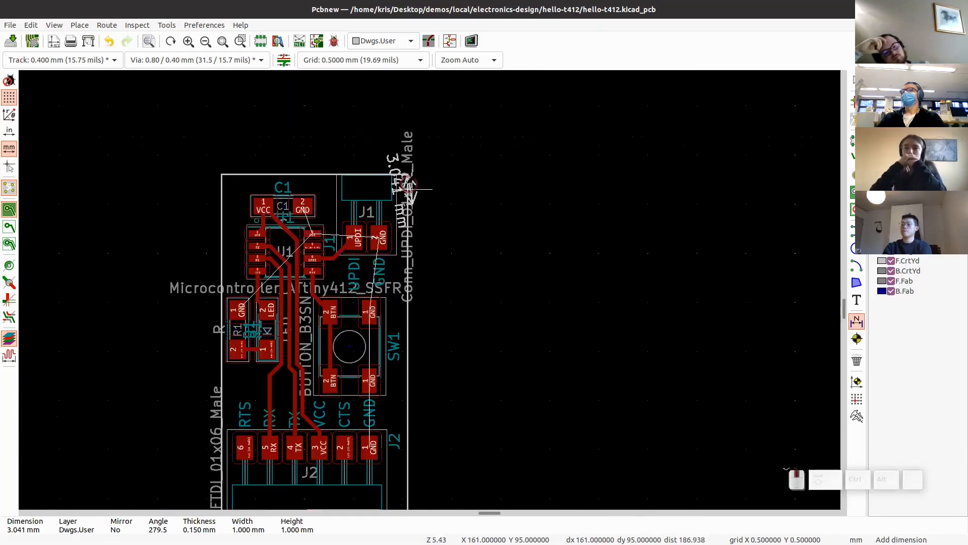
scroll(397, 408, "up", 3)
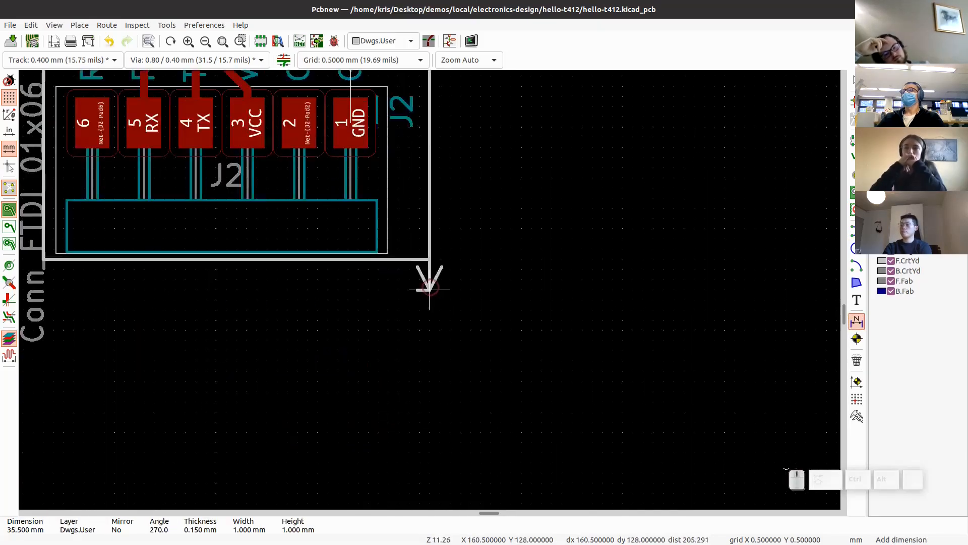
left_click(599, 242)
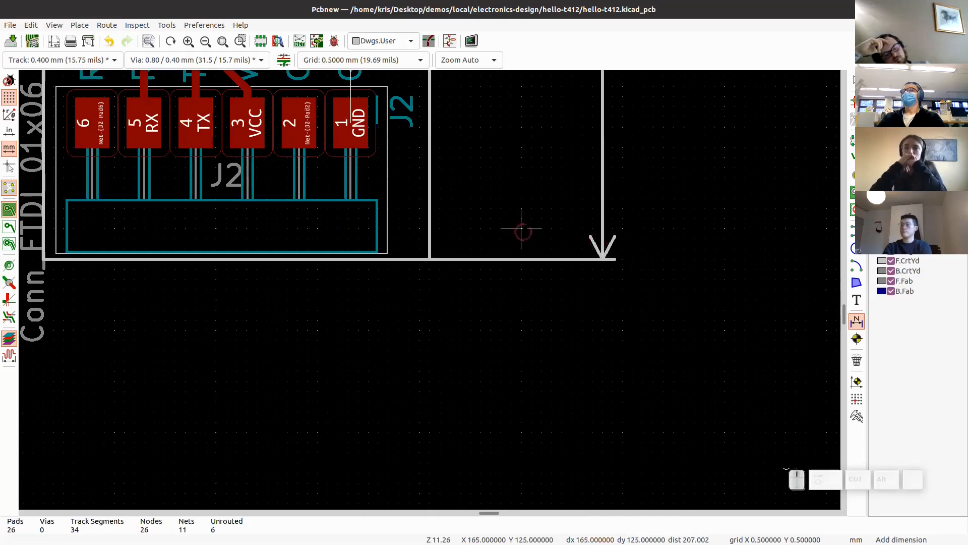
Step: Dimension the outline's width between its upper corners, placing the dimension line above the top edge
scroll(521, 227, "down", 6)
middle_click_drag(402, 207, 454, 383)
scroll(368, 257, "up", 4)
scroll(429, 289, "up", 1)
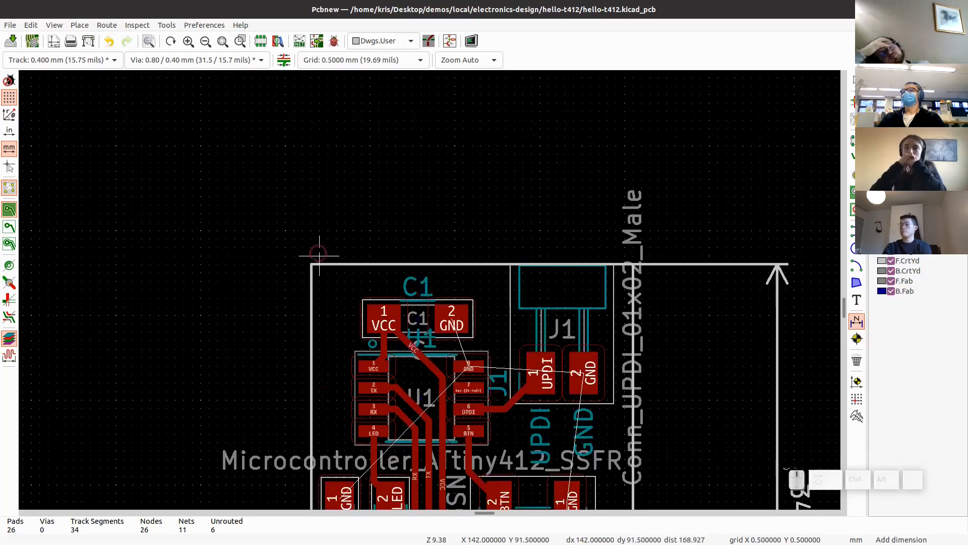
left_click(311, 263)
left_click(632, 263)
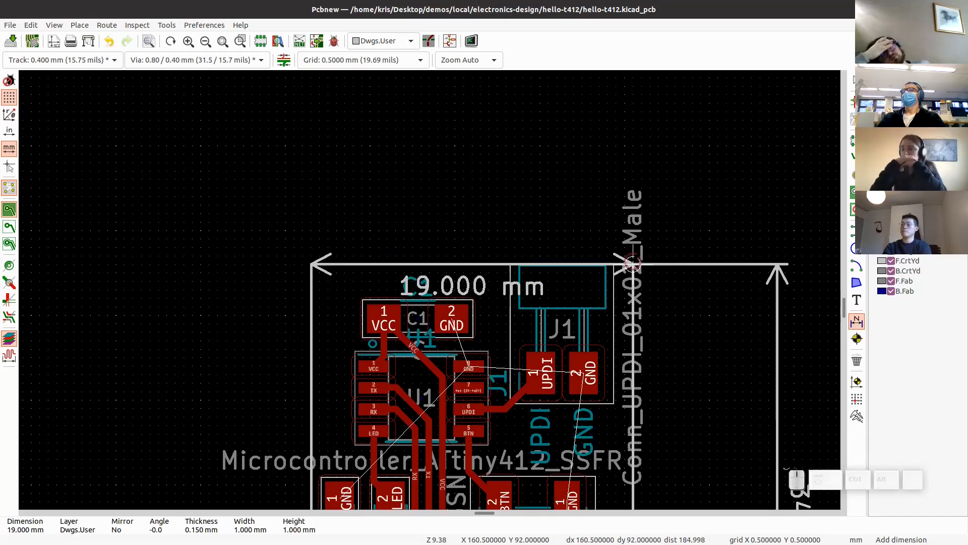
left_click(525, 162)
scroll(522, 298, "down", 5)
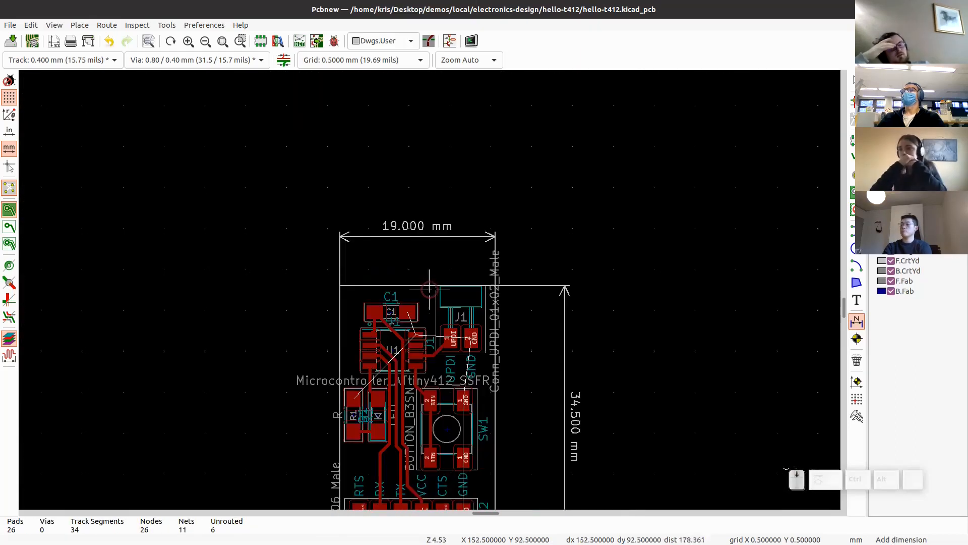
Step: Undo the outline's width and height dimensions
middle_click_drag(519, 417, 505, 397)
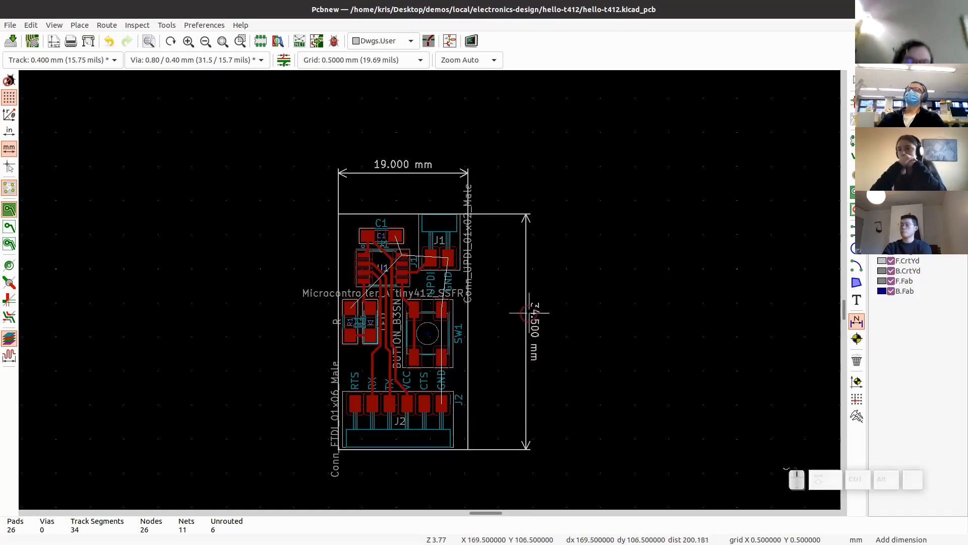
scroll(389, 402, "up", 2)
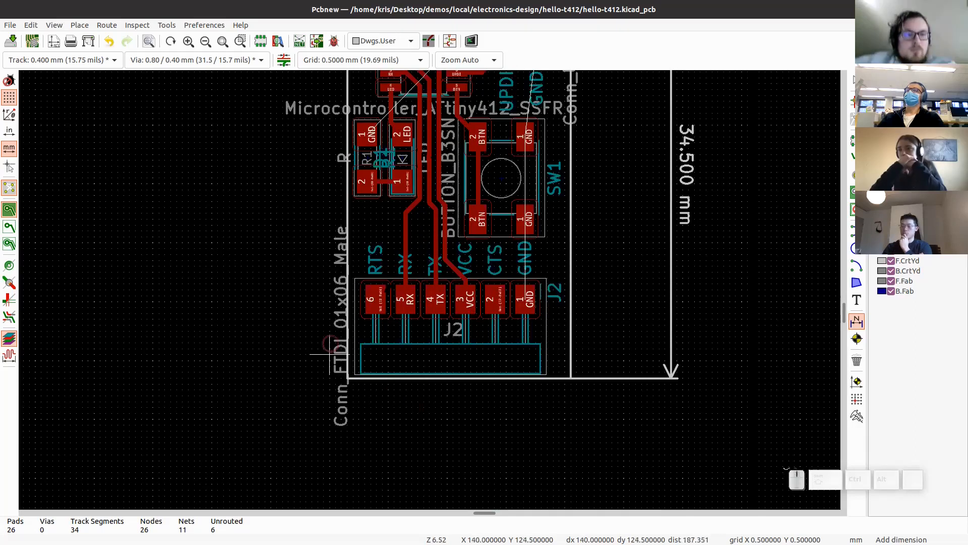
scroll(465, 261, "down", 2)
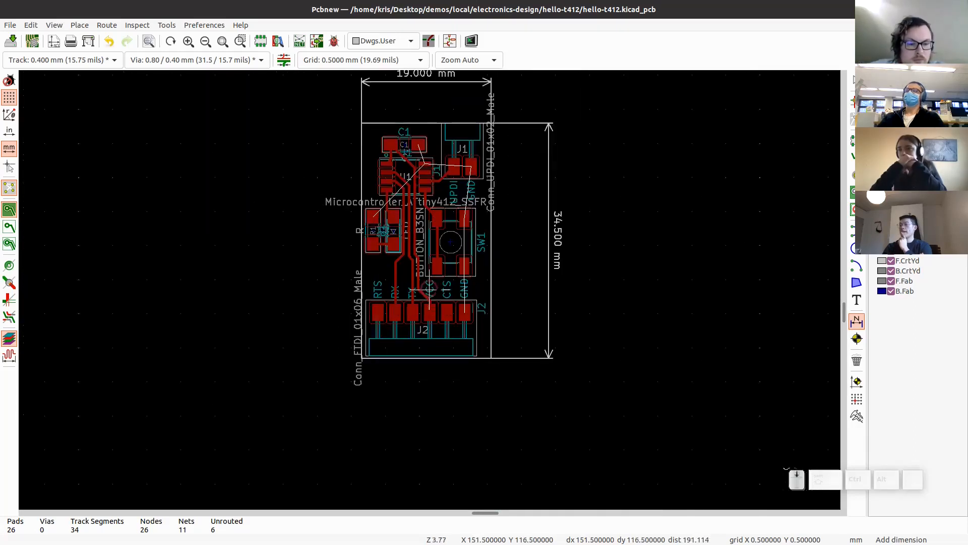
key("ctrl+z")
key("ctrl+z")
scroll(429, 289, "up", 1)
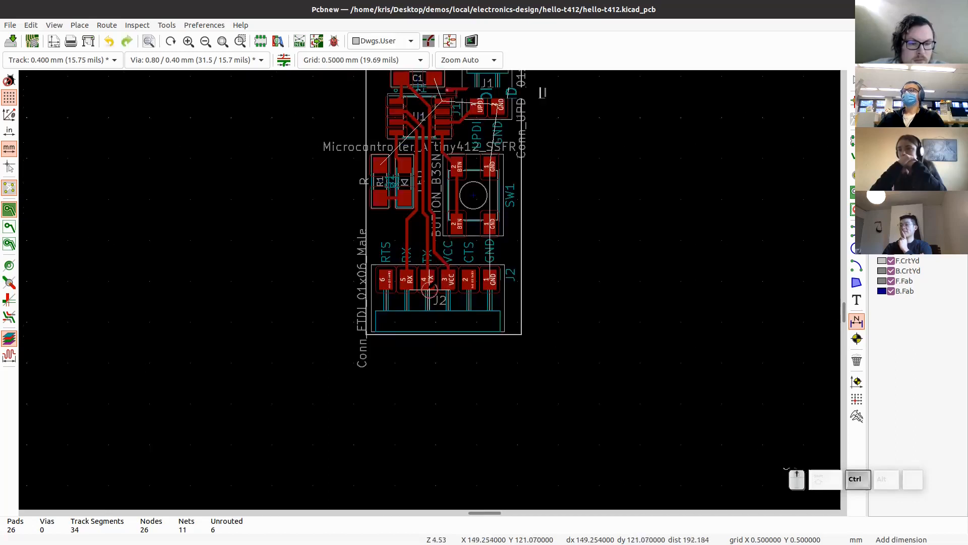
scroll(429, 290, "up", 2)
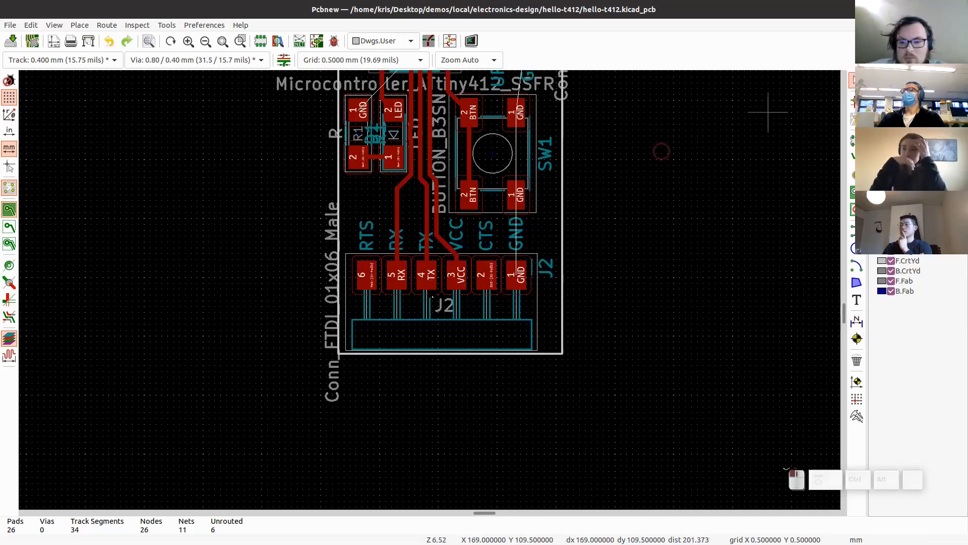
Step: Delete the lower RX, TX and VCC track segments that lead into J2's pads
scroll(472, 242, "up", 6)
left_click(457, 256)
left_click(470, 265)
key("Delete")
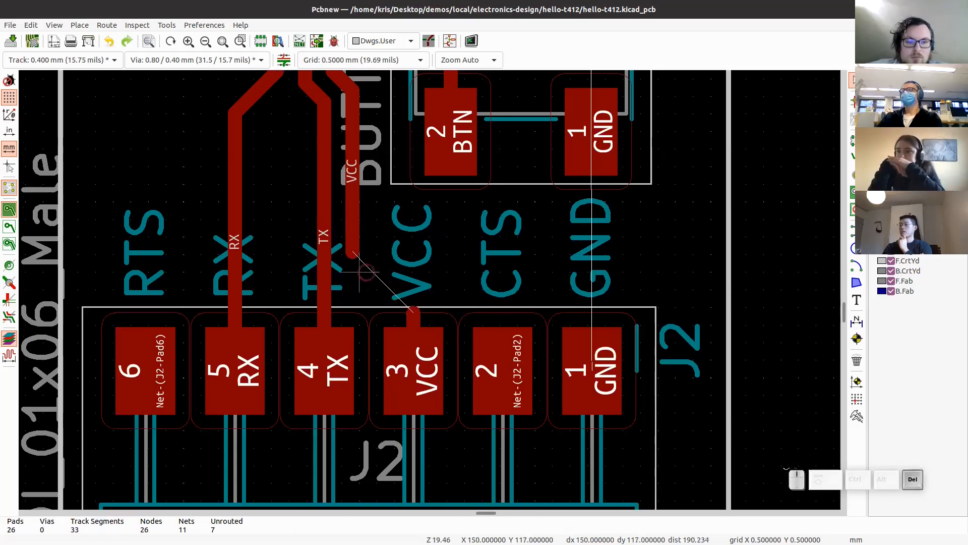
key("Delete")
key("Delete")
key("Delete")
key("Delete")
Step: Move connector J2 straight up so its pads sit closely below SW1
left_click(325, 375)
key("m")
left_click(416, 297)
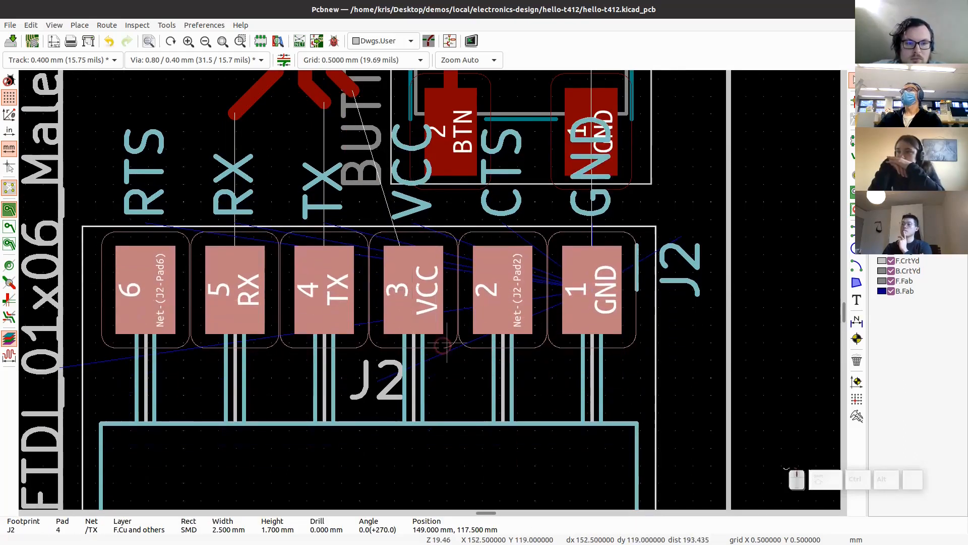
scroll(443, 344, "down", 4)
middle_click_drag(443, 345, 428, 291)
mouse_move(434, 216)
middle_mouse_down()
mouse_move(430, 317)
mouse_move(427, 224)
middle_mouse_up()
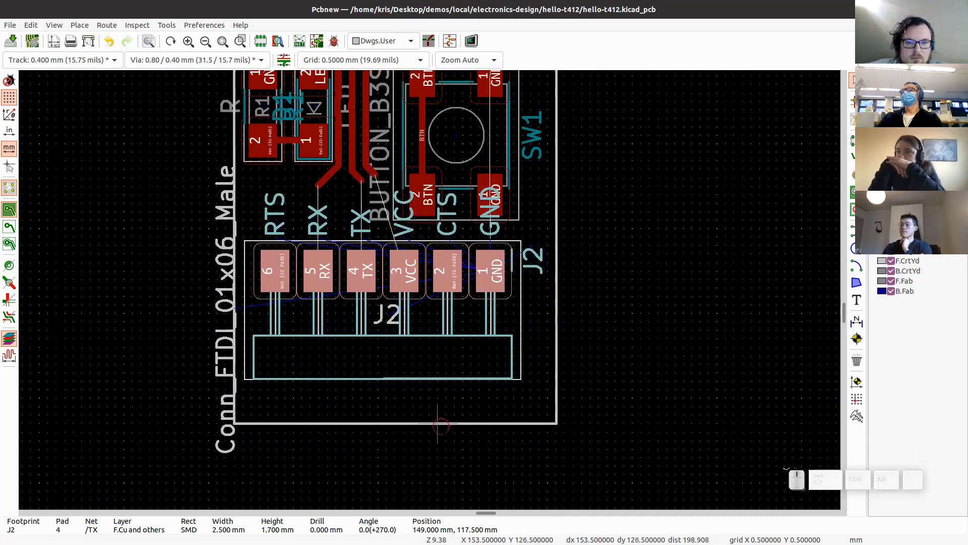
Step: Move the outline's bottom edge up to Y 124 mm, keeping it horizontally aligned with the side edges
scroll(437, 424, "up", 2)
left_click(432, 301)
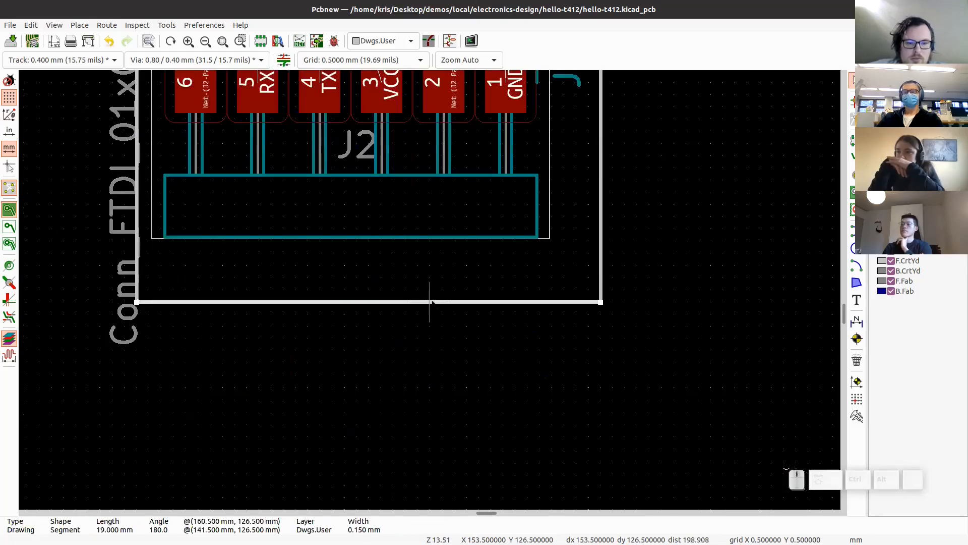
key("m")
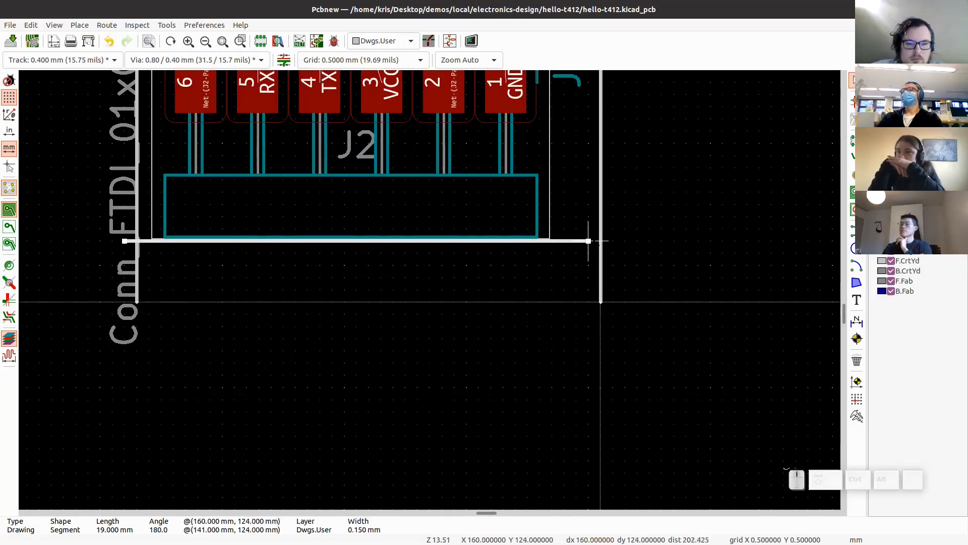
left_click(600, 240)
Step: Shorten the outline's right and left edges to 32 mm so their lower ends meet the bottom edge
left_click(600, 301)
left_click_drag(600, 301, 600, 240)
middle_click_drag(417, 277, 610, 298)
left_click(330, 275)
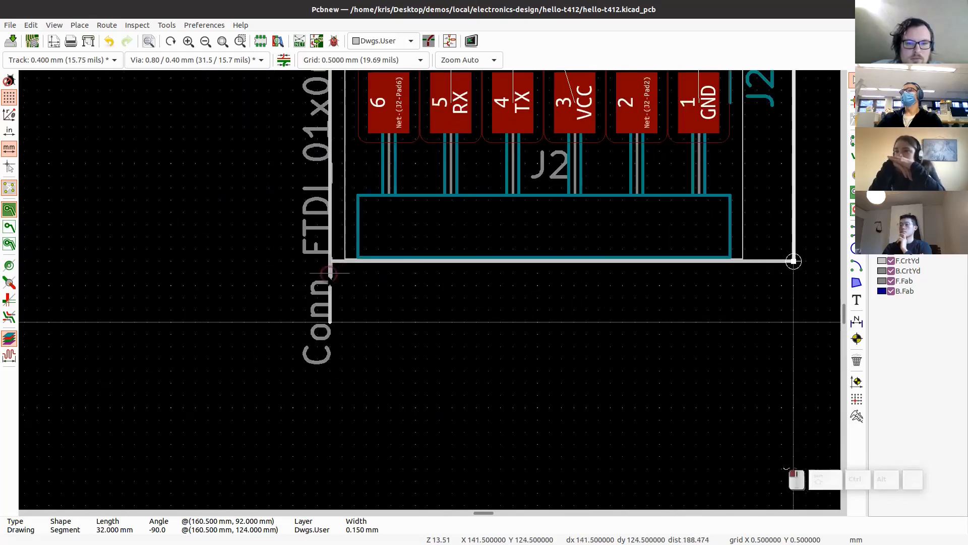
left_click_drag(330, 321, 330, 260)
scroll(329, 261, "down", 6)
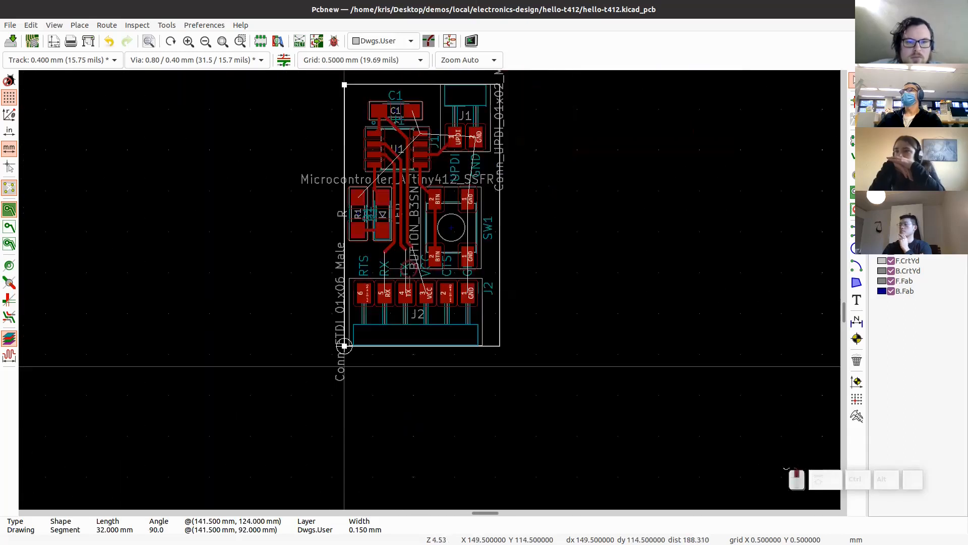
Step: Move the outline's right edge 0.5 mm inward to X 160 mm
scroll(428, 287, "up", 4)
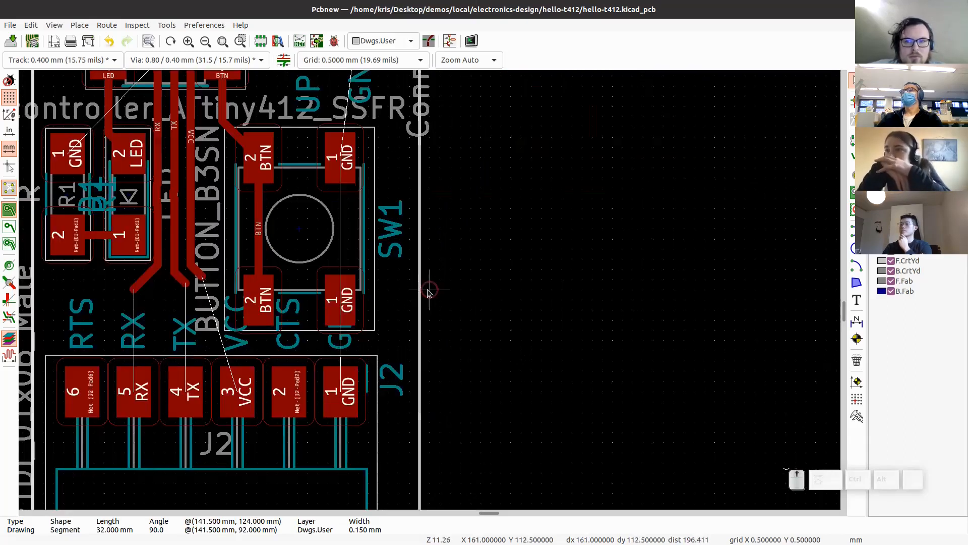
scroll(446, 209, "down", 2)
scroll(415, 141, "up", 6)
left_click(493, 395)
scroll(493, 396, "down", 2)
scroll(430, 290, "up", 2)
key("m")
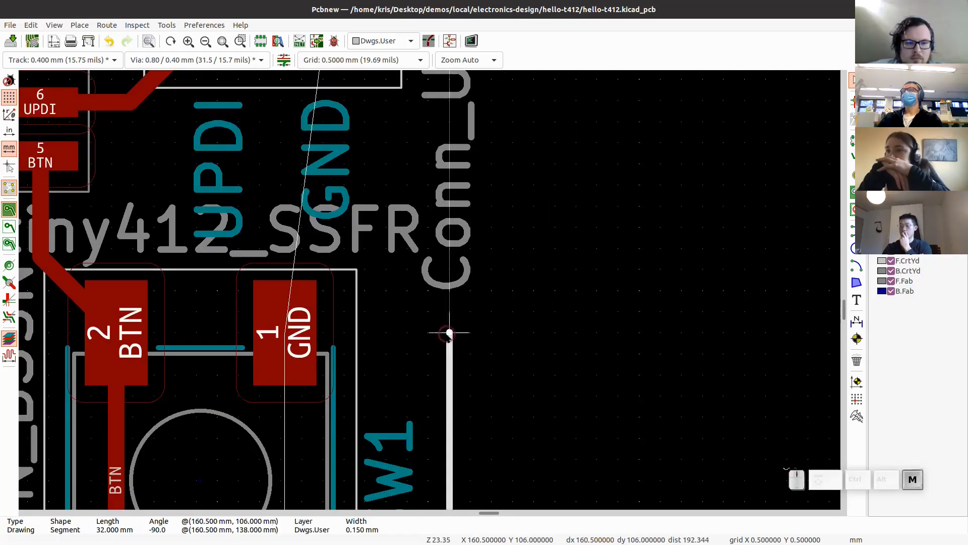
scroll(446, 227, "down", 3)
scroll(430, 289, "up", 4)
scroll(421, 277, "down", 4)
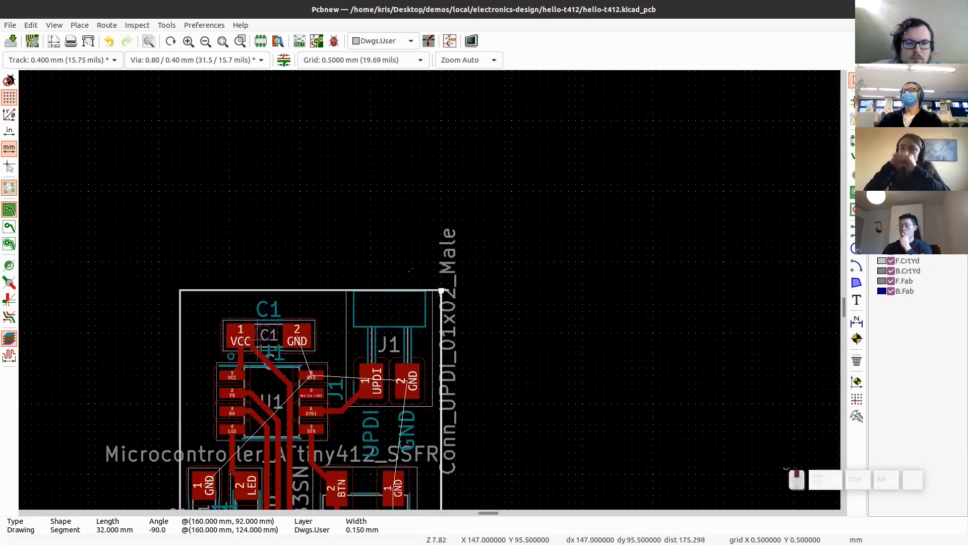
Step: Move the outline's left edge 0.5 mm inward to X 142 mm
scroll(421, 281, "up", 2)
left_click(421, 281)
key("m")
left_click(430, 281)
scroll(421, 370, "up", 4)
left_click(452, 226)
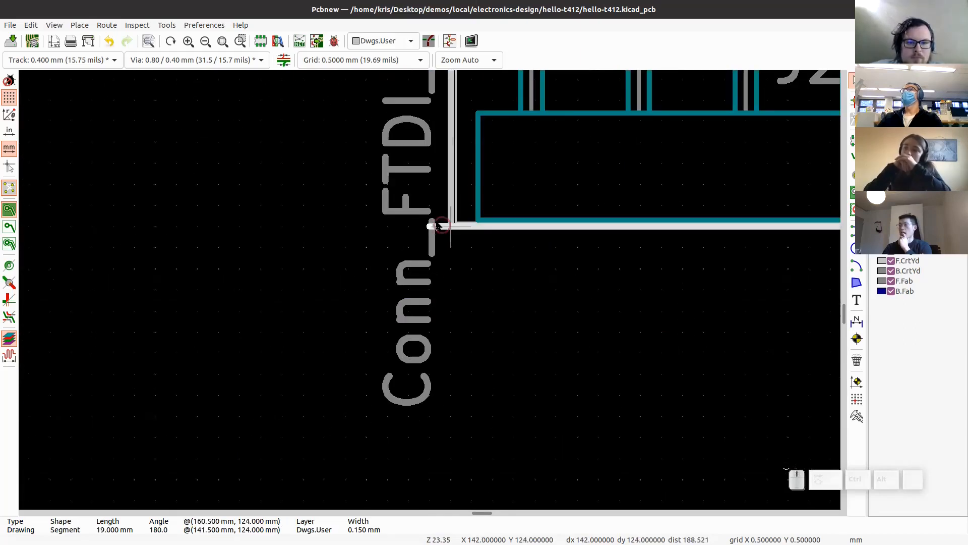
Step: Pull both ends of the outline's bottom edge inward to X 142 mm and X 160 mm to meet the side edges
left_click_drag(431, 225, 451, 225)
scroll(598, 248, "down", 4)
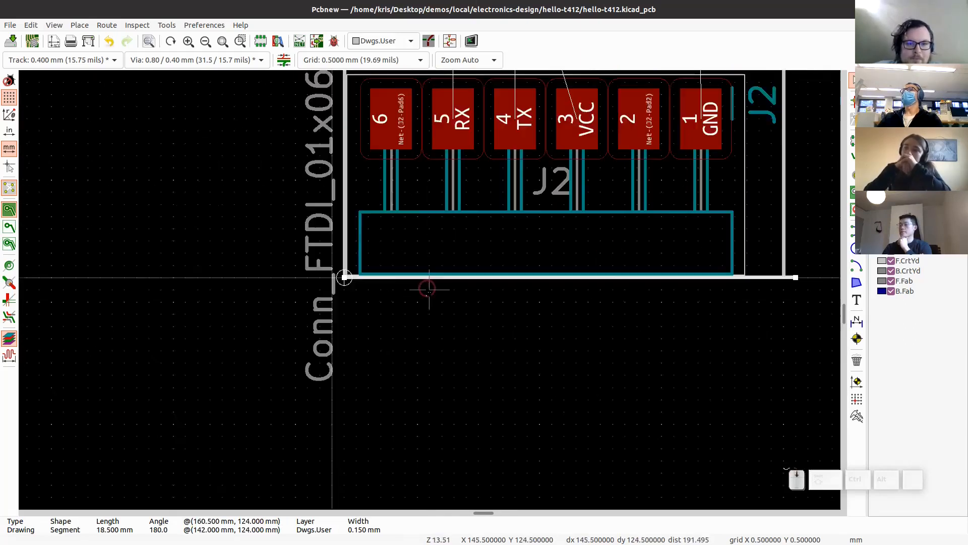
scroll(591, 280, "up", 4)
left_click_drag(735, 279, 724, 279)
Step: Shorten the outline's top edge to 18 mm, ending at X 142 mm and X 160 mm on the side edges
scroll(409, 269, "down", 7)
scroll(431, 366, "up", 7)
left_click(461, 331)
left_click_drag(473, 330, 453, 331)
scroll(429, 322, "down", 4)
scroll(146, 290, "up", 2)
left_click_drag(371, 290, 385, 289)
scroll(385, 290, "down", 9)
scroll(406, 283, "up", 5)
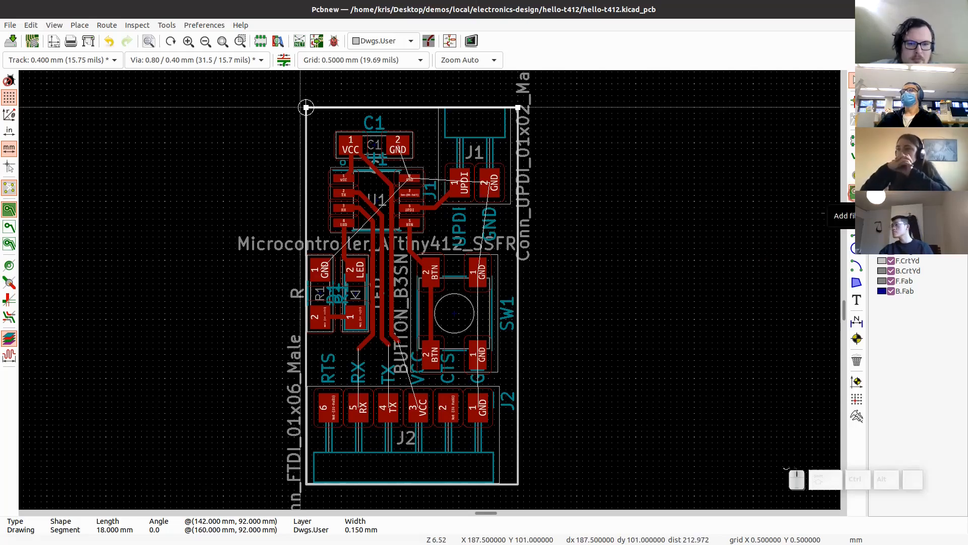
Step: Begin a filled copper zone on F.Cu at the outline's upper-left corner, X 142 mm, Y 92 mm
left_click(852, 205)
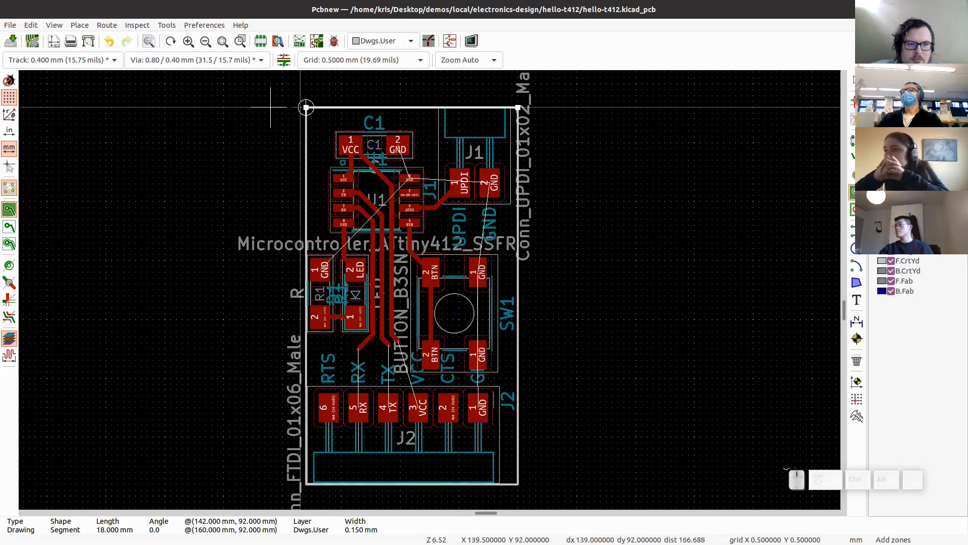
left_click(306, 108)
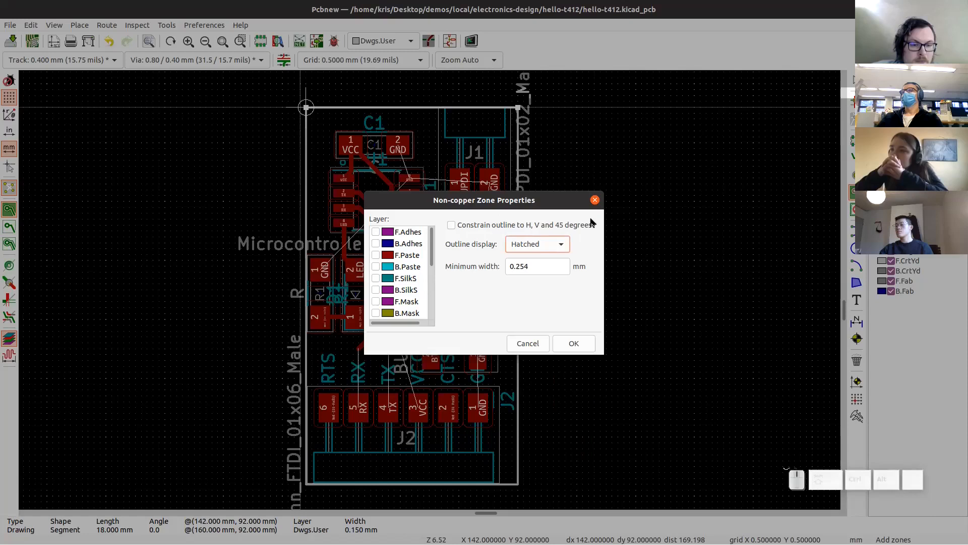
key("Escape")
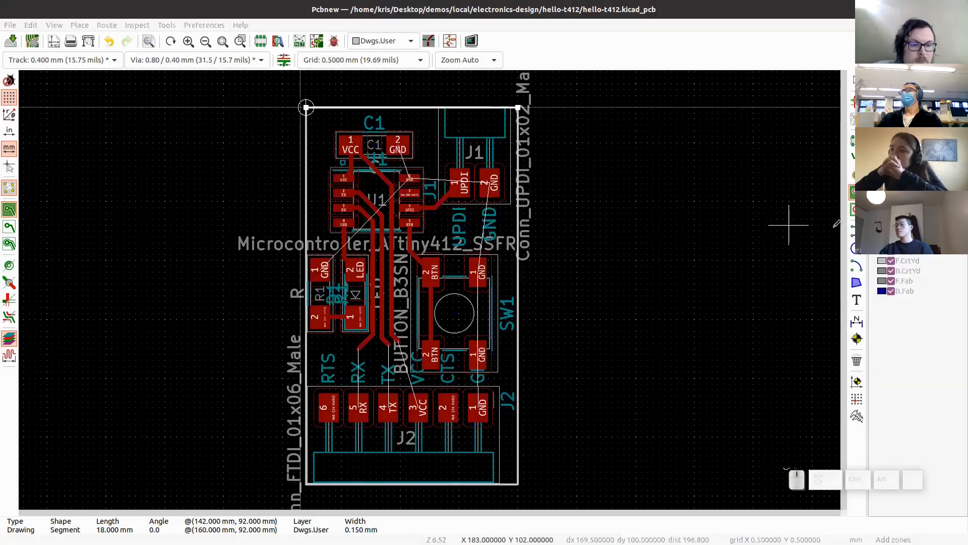
left_click(411, 42)
scroll(373, 94, "up", 5)
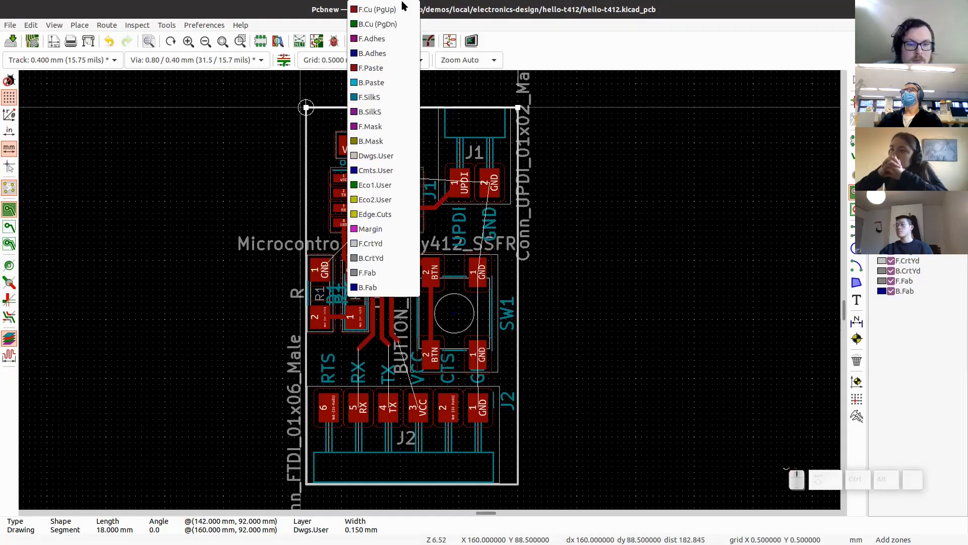
left_click(386, 9)
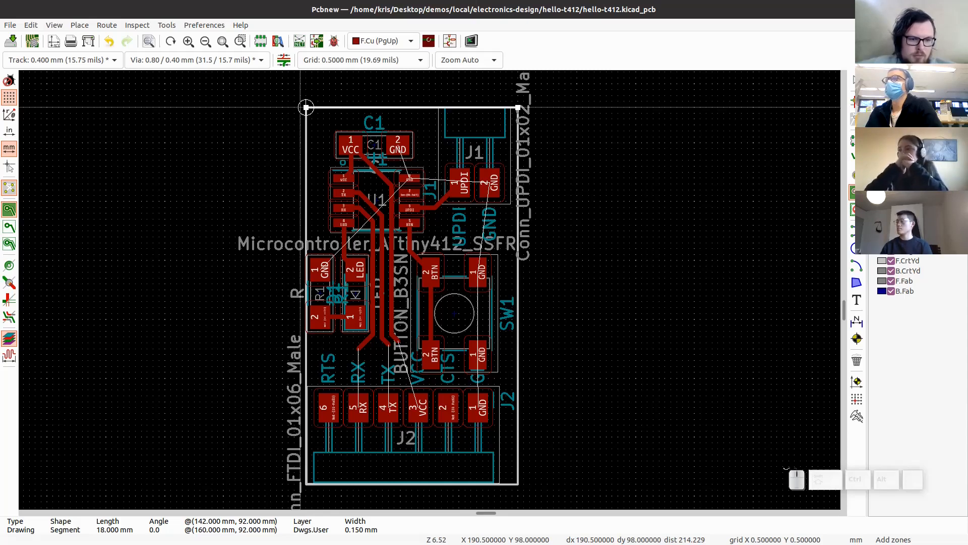
scroll(306, 107, "down", 1)
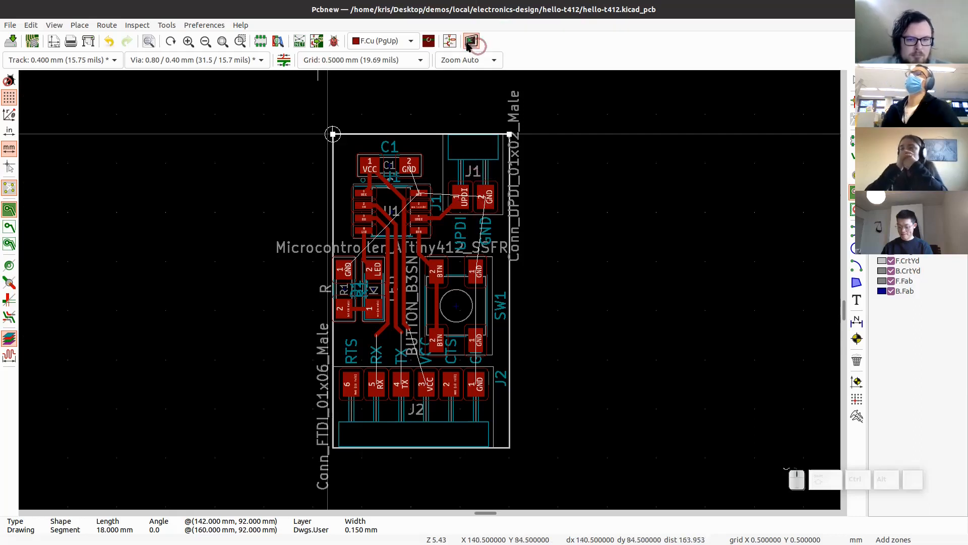
left_click(409, 40)
left_click(406, 39)
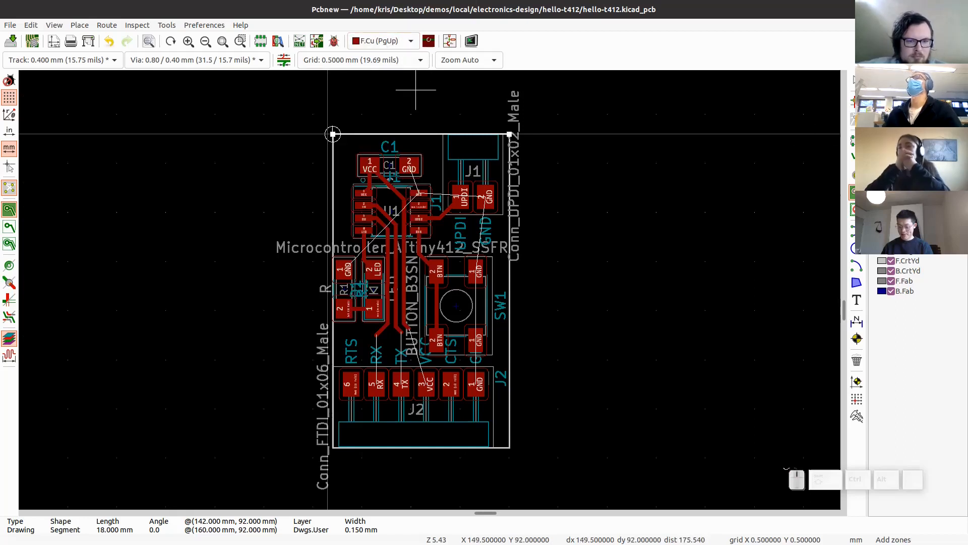
left_click(333, 134)
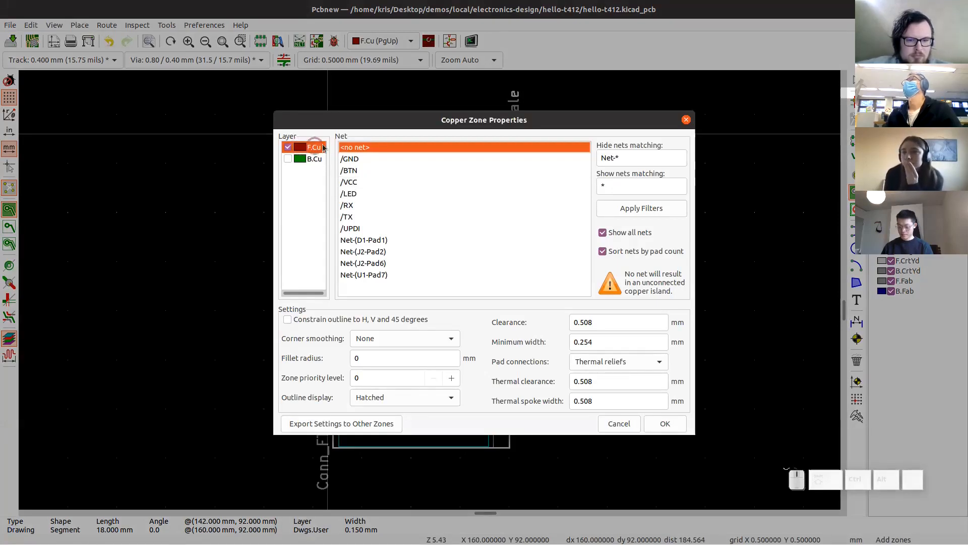
Step: Assign the F.Cu copper zone to the /GND net and open its clearance value for editing
left_click(315, 147)
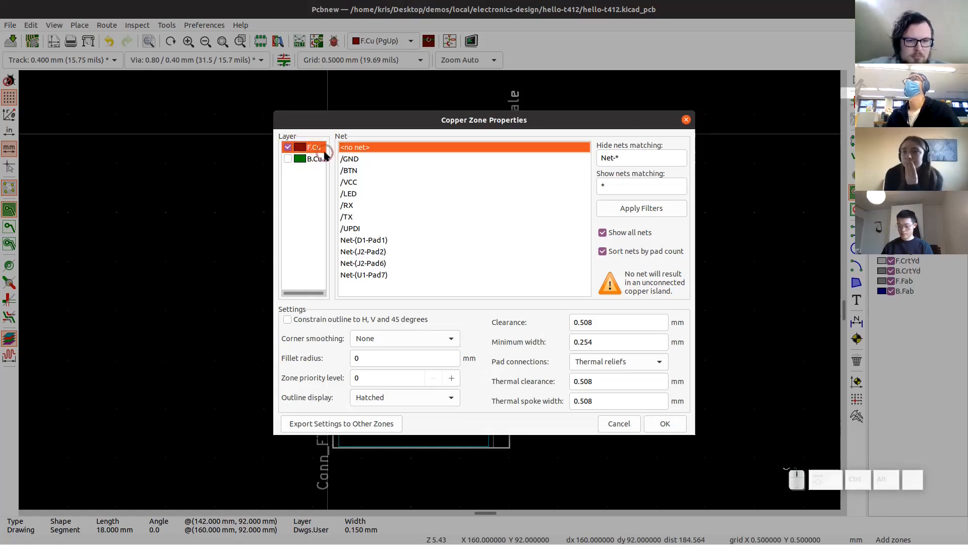
left_click(375, 159)
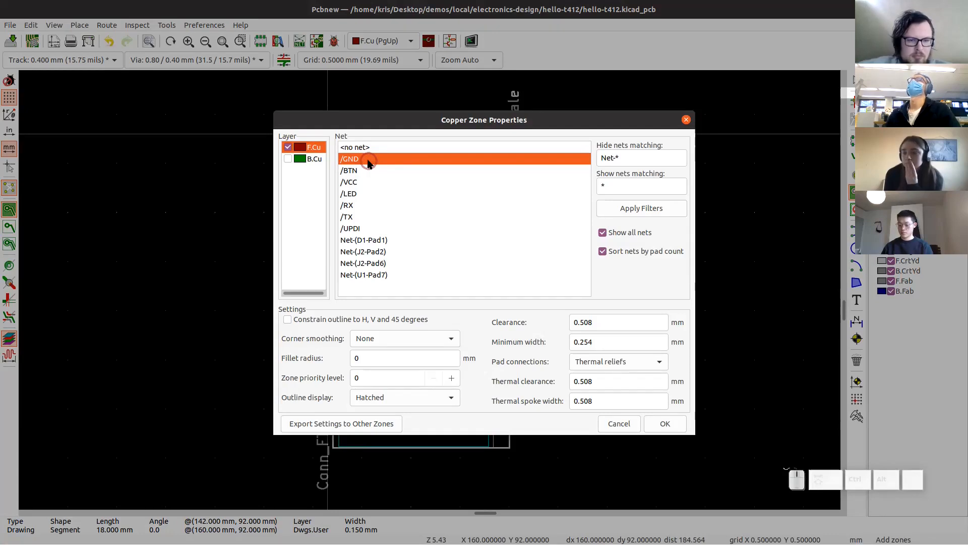
left_click(594, 322)
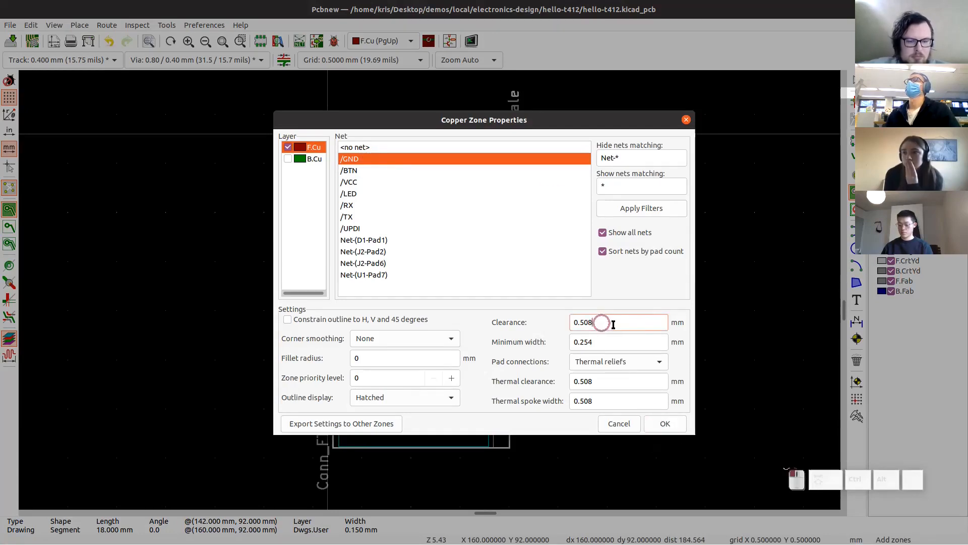
Step: Set the GND copper zone's clearance to 0.8 mm and its minimum width to 0.4 mm
key("BackSpace")
key("BackSpace")
type("8")
left_click(625, 339)
key("BackSpace")
key("BackSpace")
key("BackSpace")
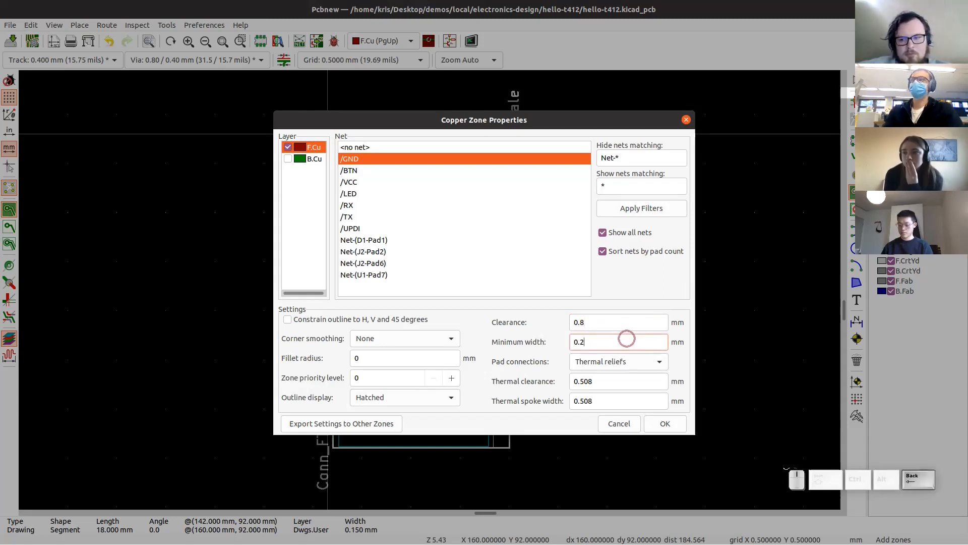
type("4")
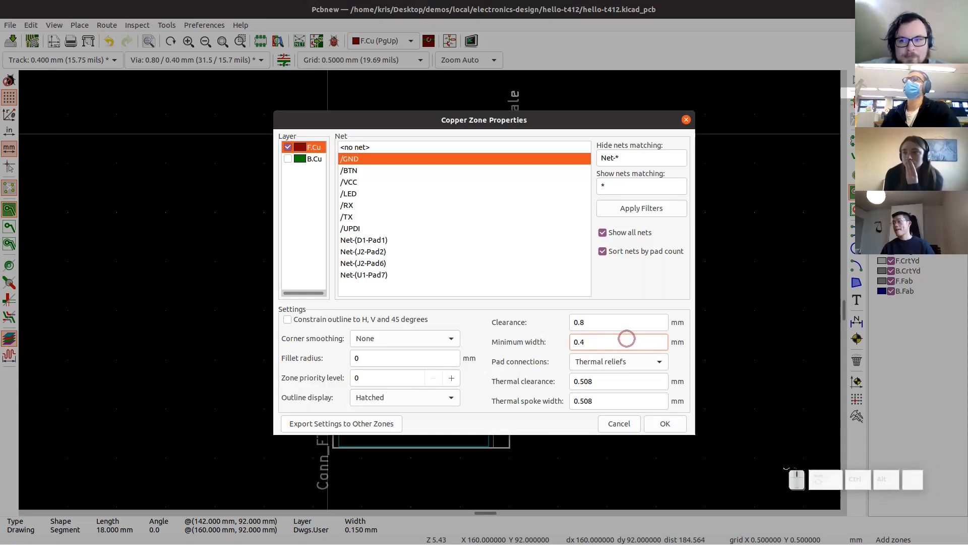
Step: Set the zone's thermal clearance and thermal spoke width to 0.5 mm each and accept the zone properties
left_click(637, 377)
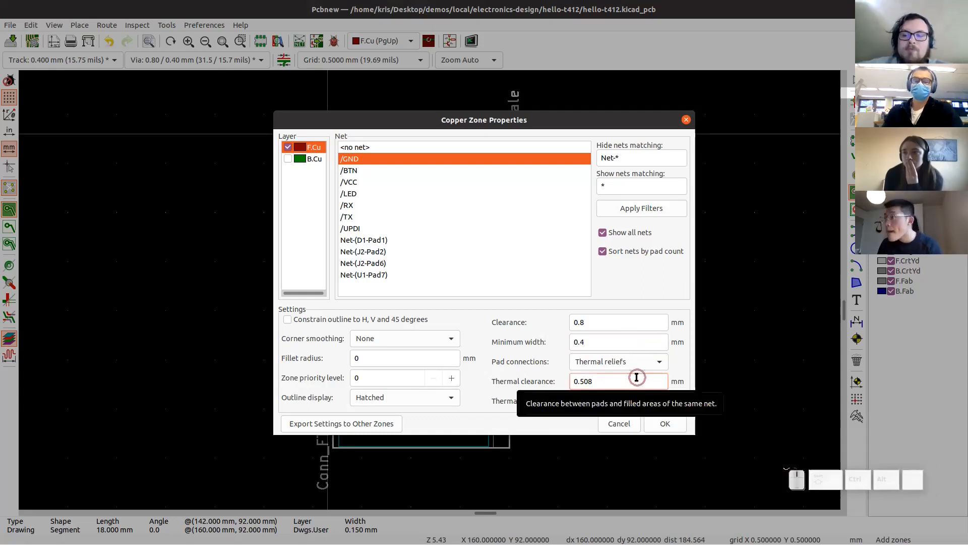
key("BackSpace")
key("BackSpace")
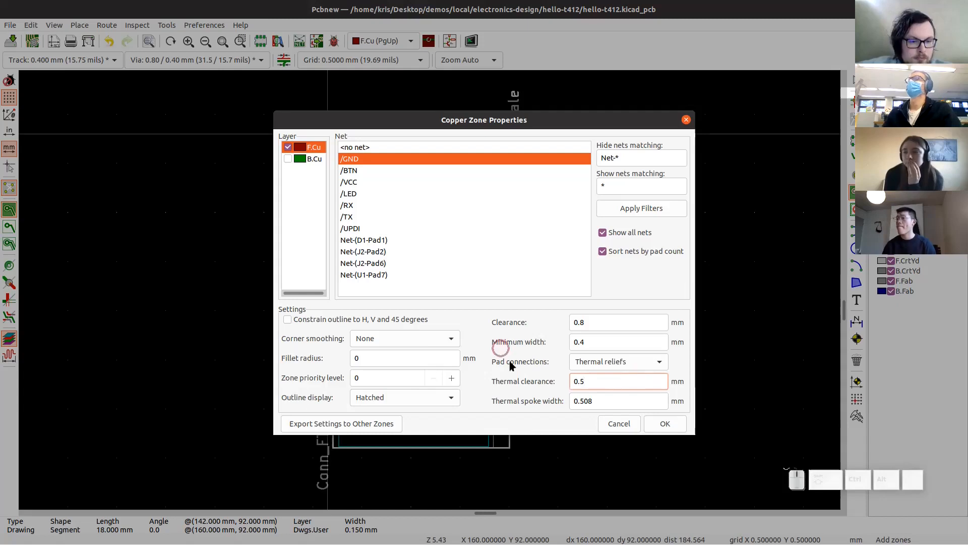
left_click(615, 399)
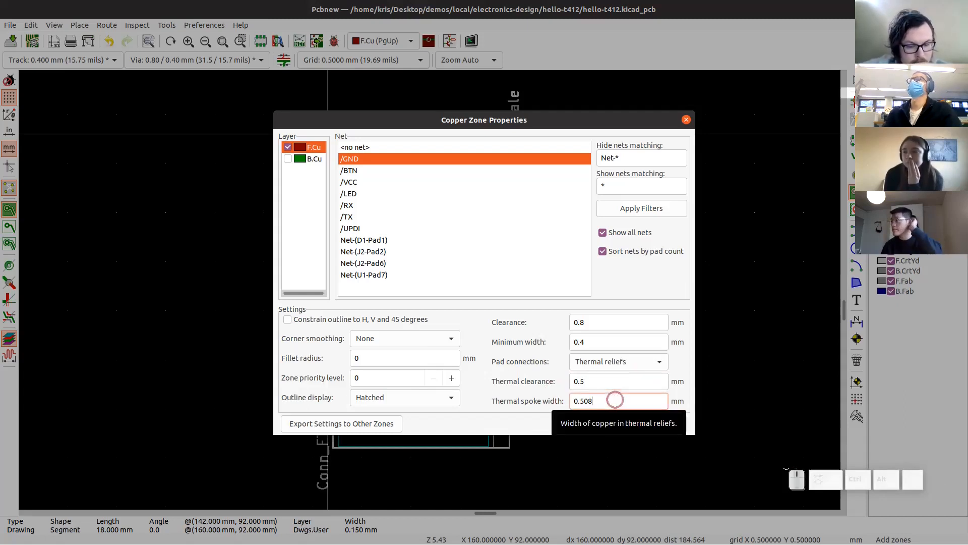
key("BackSpace")
key("BackSpace")
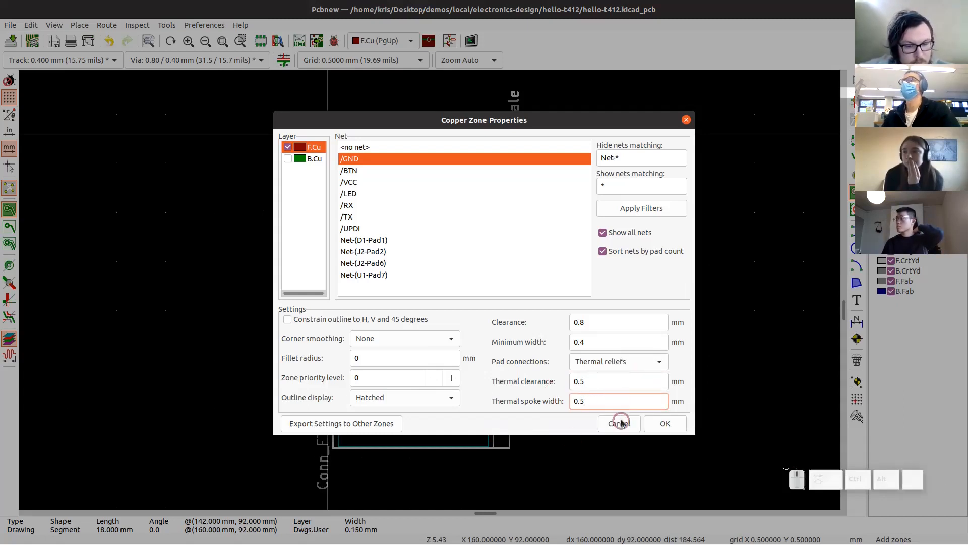
left_click(663, 423)
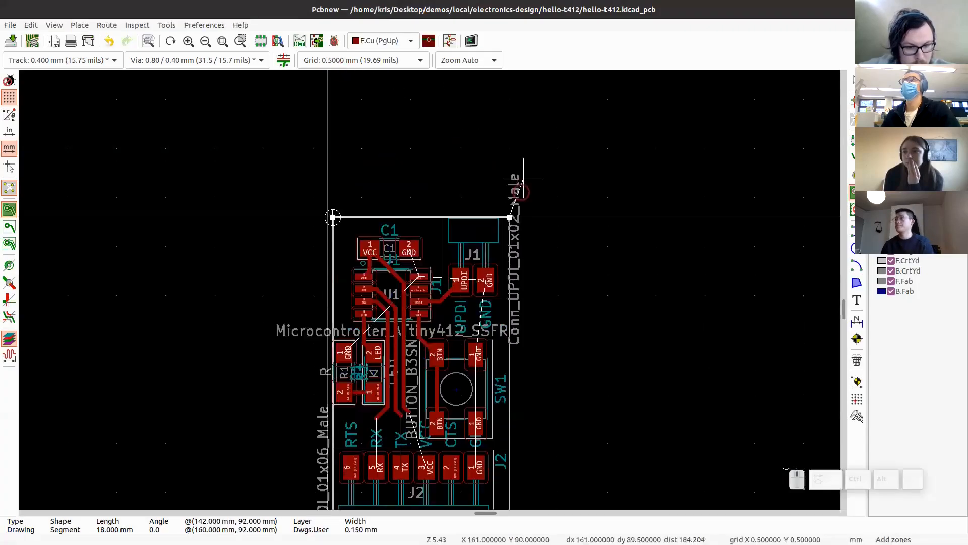
Step: Outline the GND zone on F.Cu along the rectangular board edge, about 18 by 32 mm, and fill it
middle_click_drag(315, 391, 327, 188)
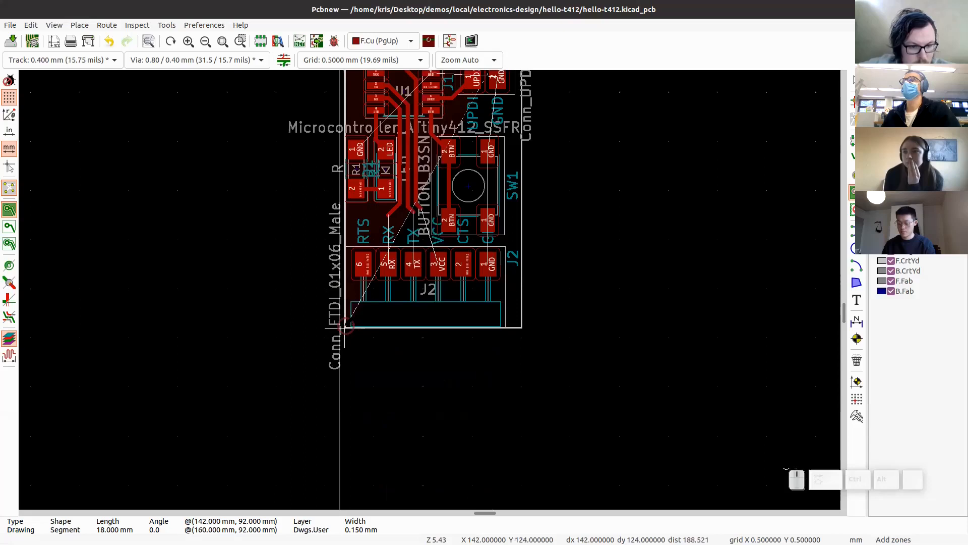
middle_click_drag(516, 141, 477, 339)
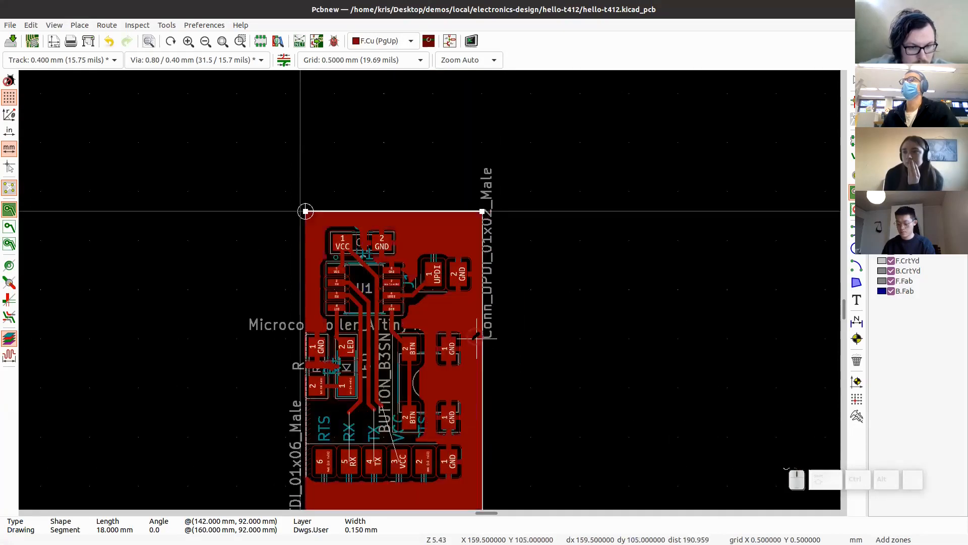
scroll(478, 338, "down", 1)
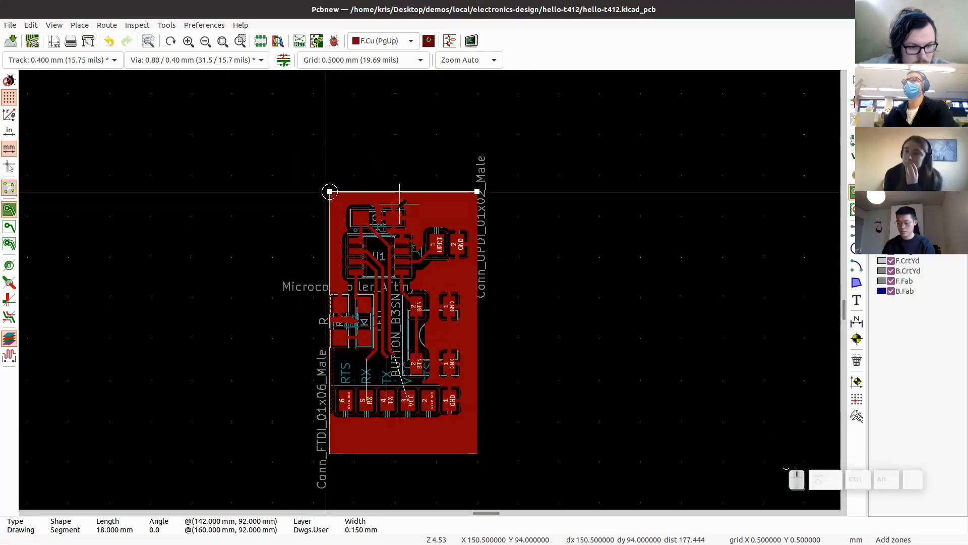
scroll(421, 246, "up", 3)
middle_click_drag(437, 324, 428, 246)
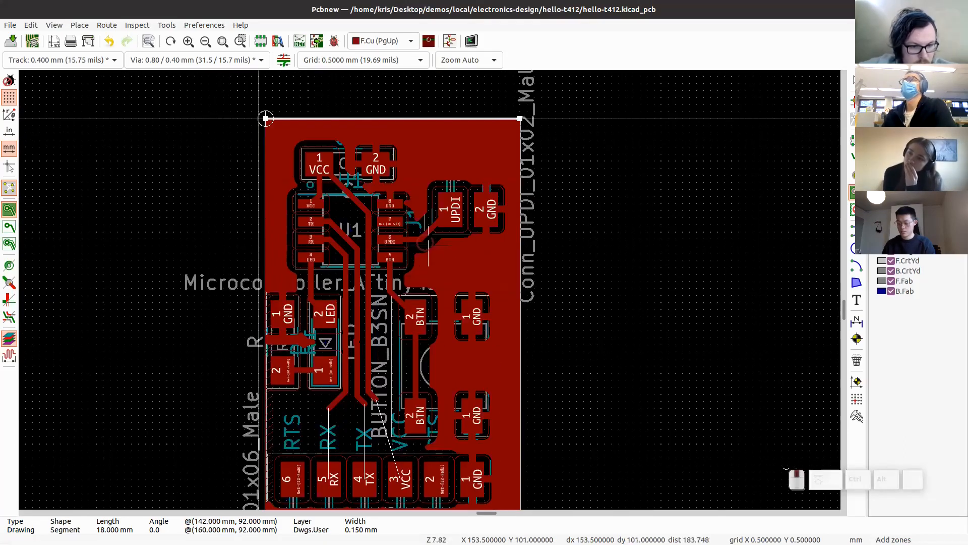
middle_click_drag(453, 421, 450, 337)
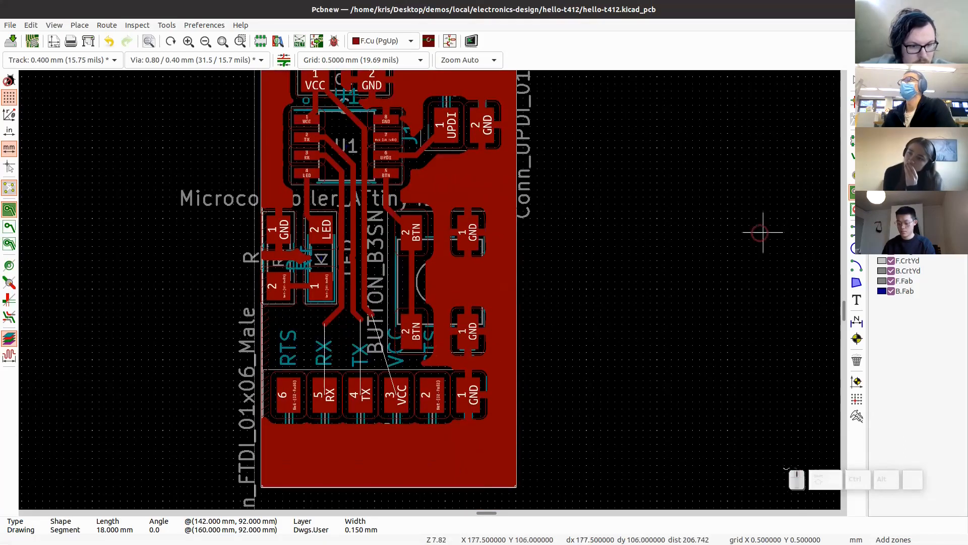
Step: Route the open RX, TX and VCC track ends to pads 5, 4 and 3 of connector J2
left_click(853, 156)
scroll(403, 373, "up", 3)
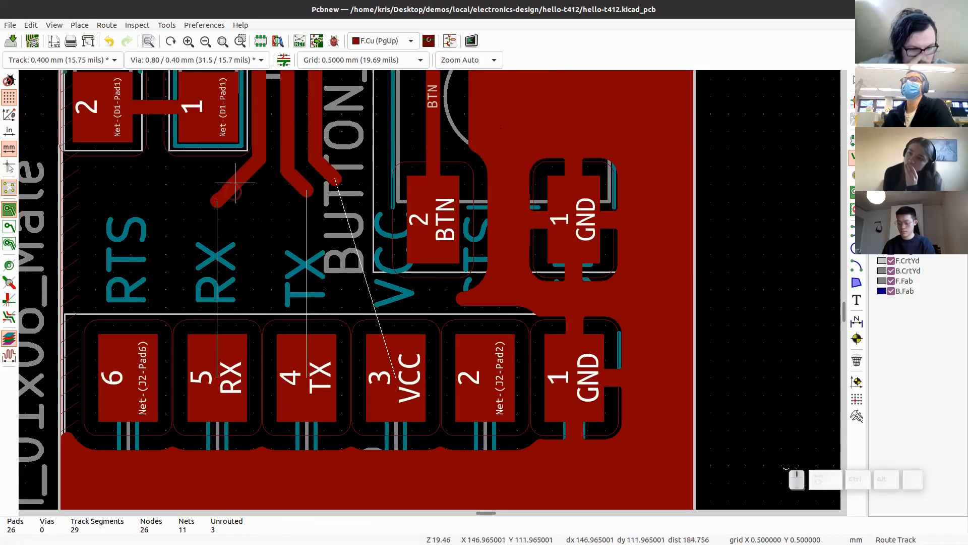
left_click(217, 201)
left_click(217, 357)
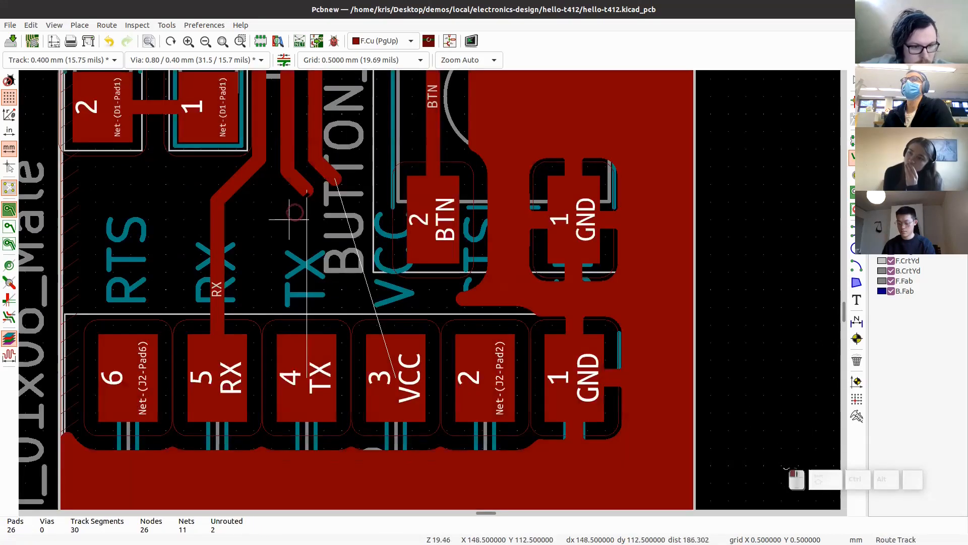
left_click(306, 189)
left_click(307, 368)
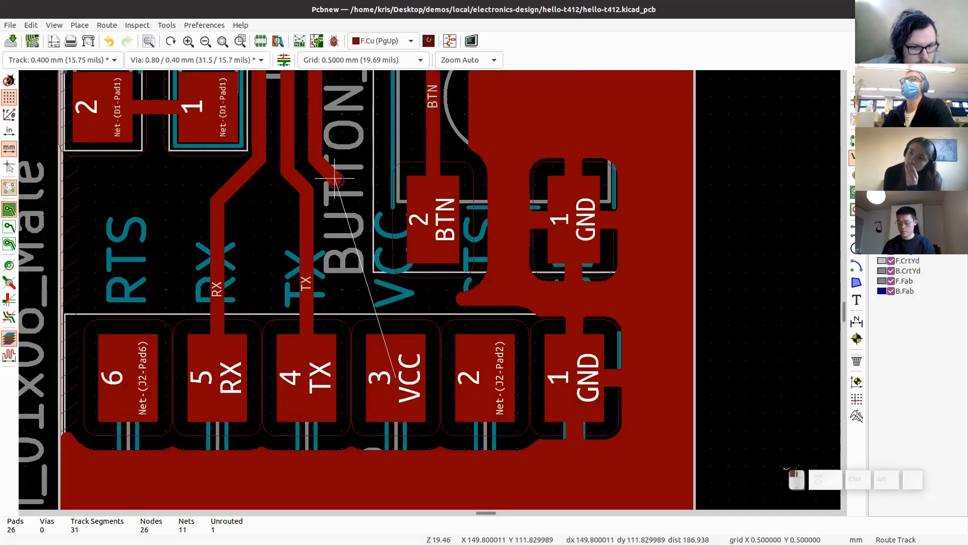
left_click(334, 178)
left_click(396, 376)
Step: Run the design rules check on the whole board with its existing settings and close it
scroll(433, 262, "down", 5)
middle_click_drag(437, 259, 374, 278)
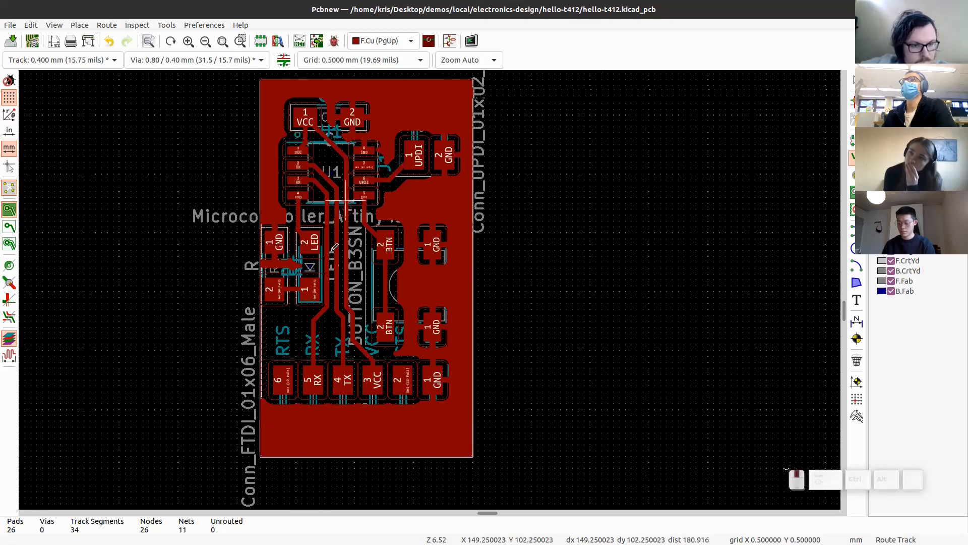
left_click(334, 42)
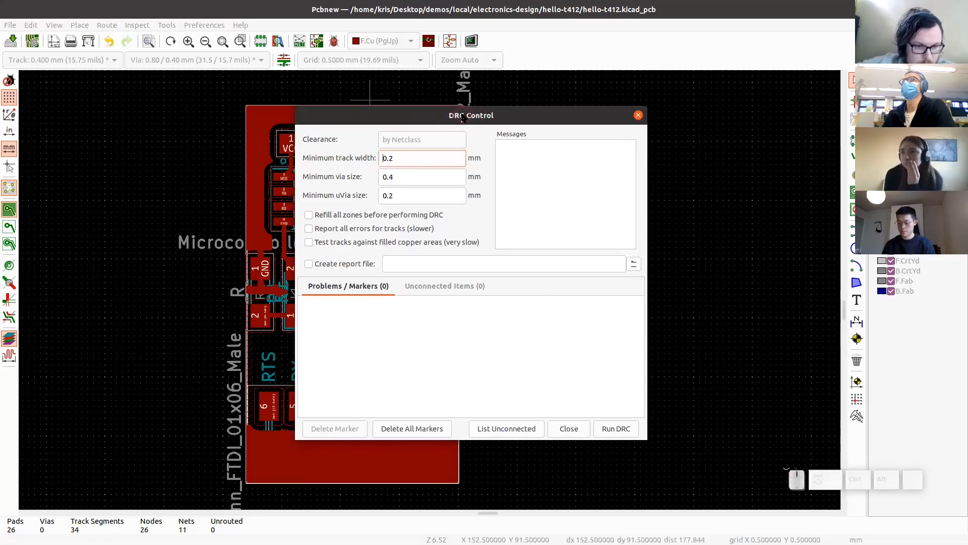
left_click(616, 429)
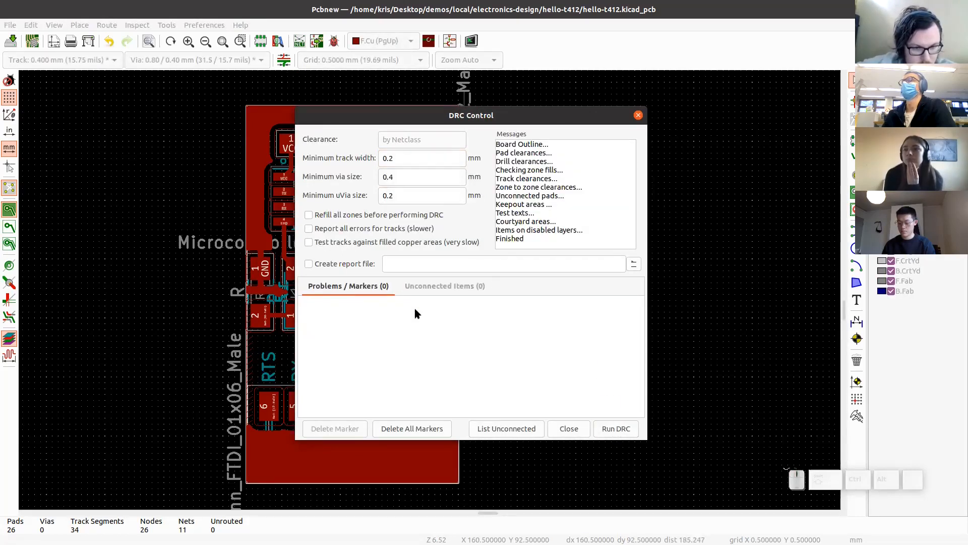
left_click(638, 115)
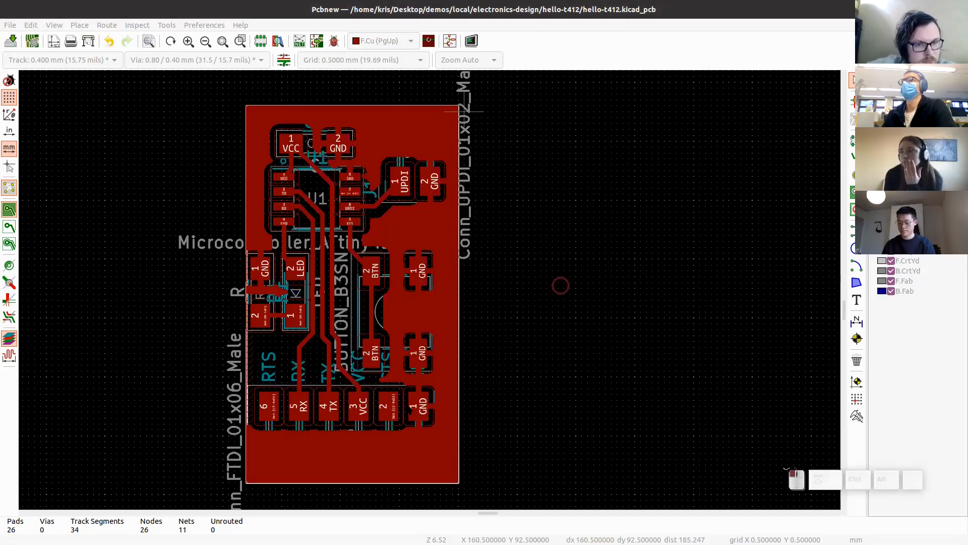
Step: Delete the RX track segment leading into J2 pad 5 and run the design rules check again
left_click(299, 373)
key("Delete")
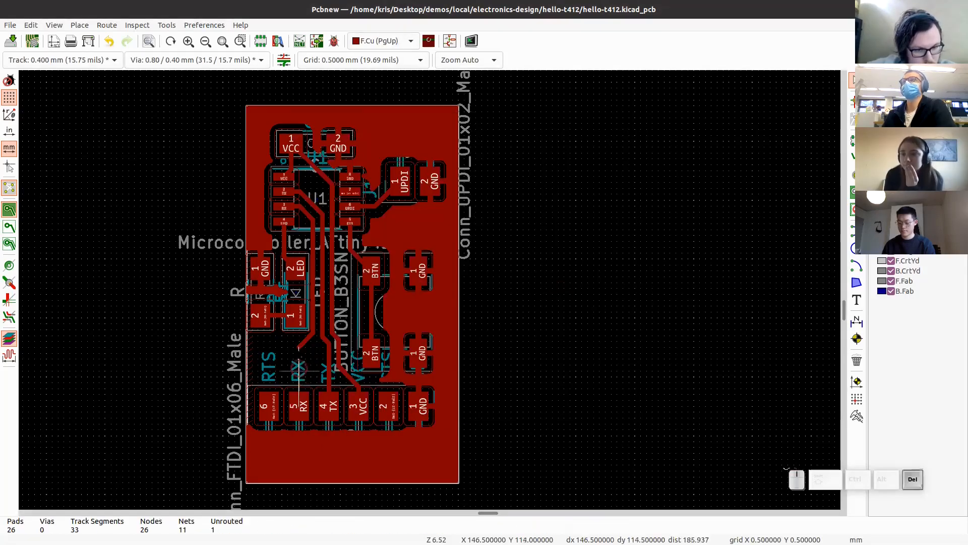
left_click(334, 41)
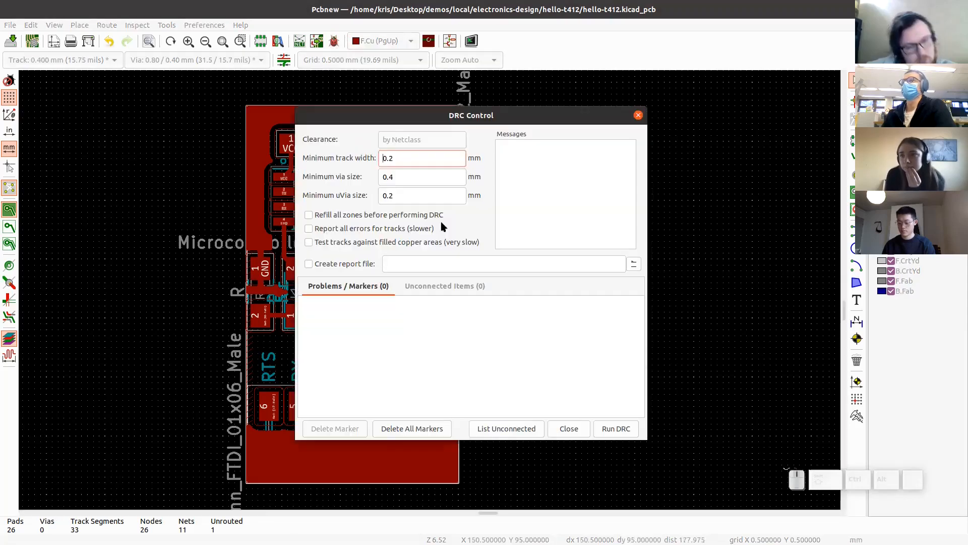
left_click(621, 429)
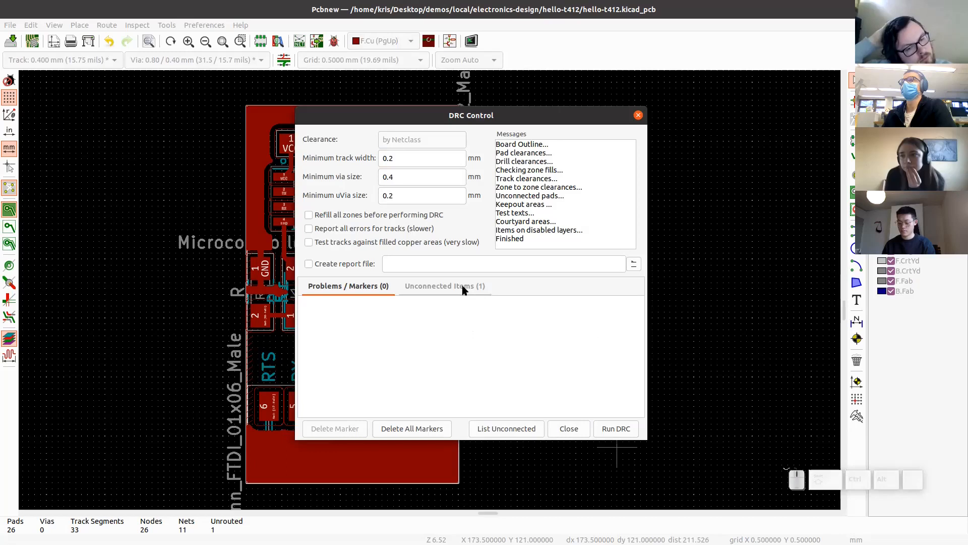
Step: Review the unconnected items in the check results, locate the RX entry on the board and close the check
left_click(446, 289)
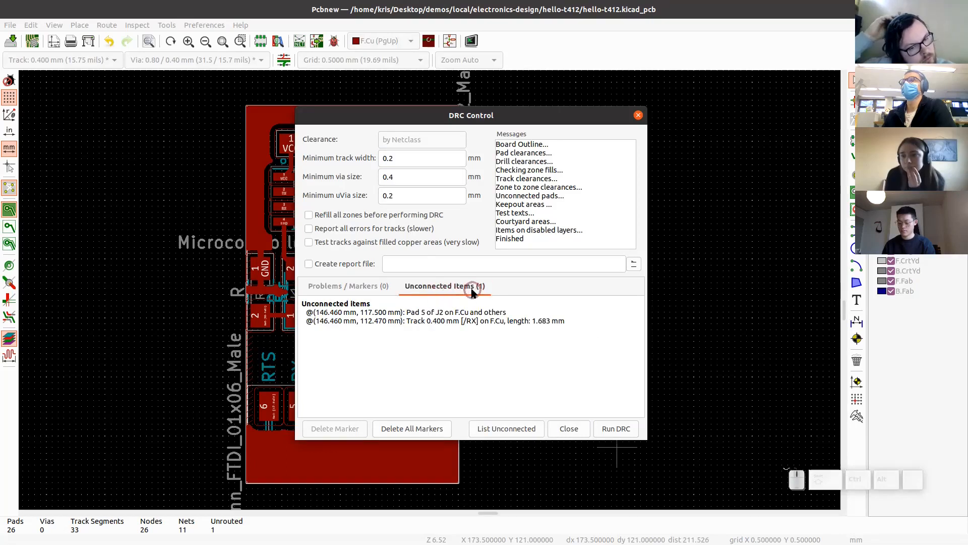
left_click(348, 318)
left_click_drag(470, 119, 790, 120)
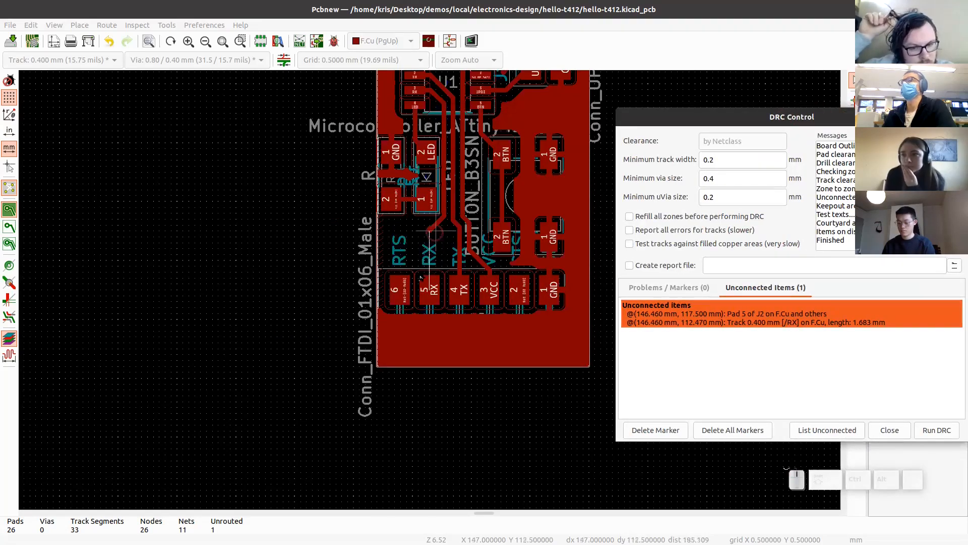
scroll(432, 289, "up", 3)
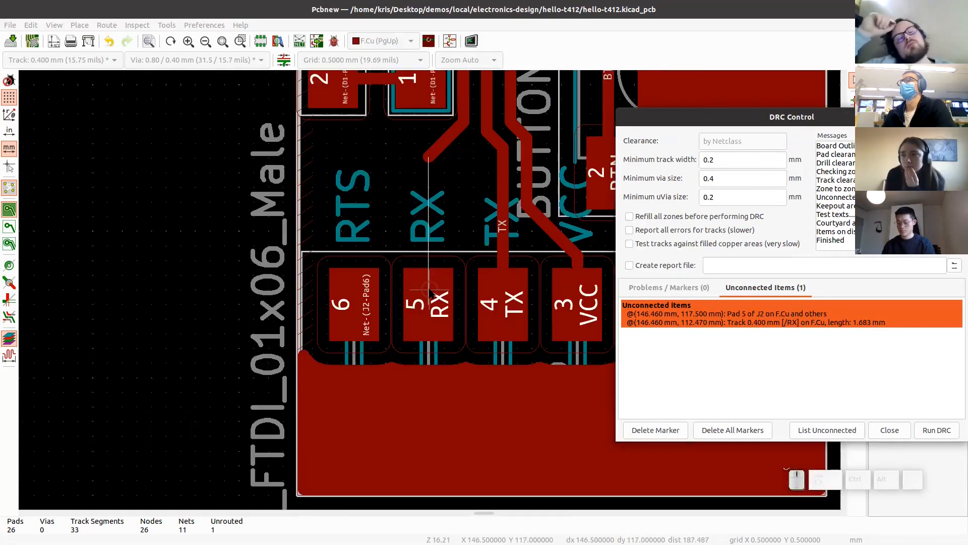
left_click_drag(738, 117, 358, 130)
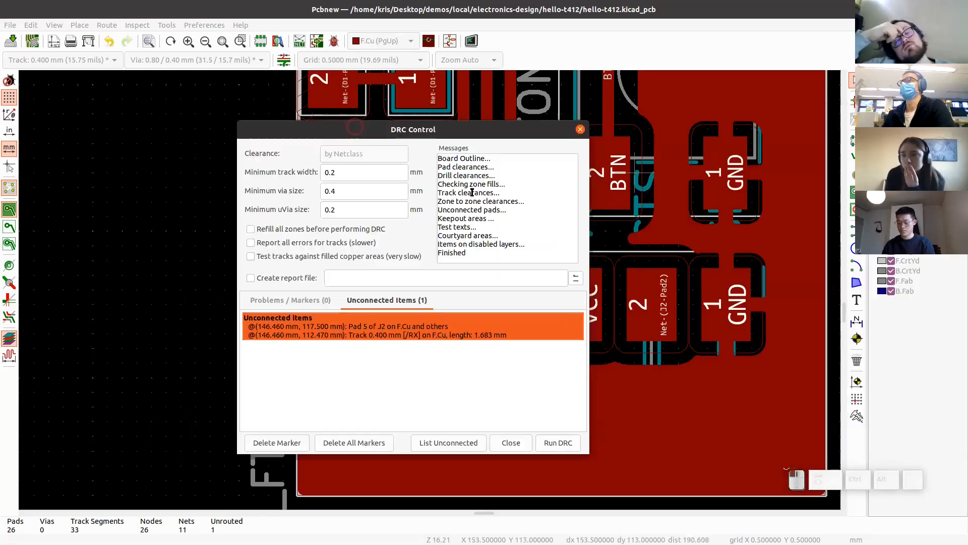
left_click(510, 441)
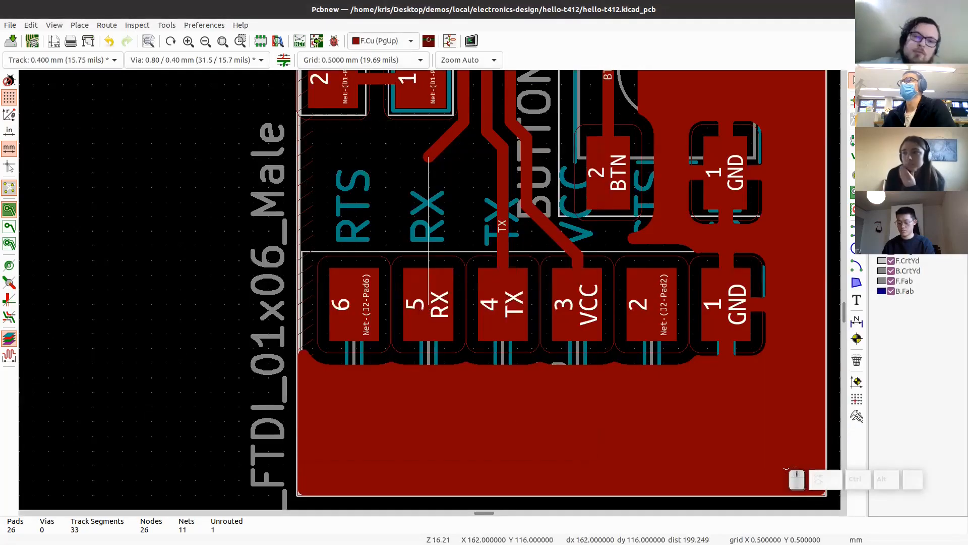
Step: Route the RX track from its open end straight to pad 5 of connector J2
left_click(854, 157)
left_click(428, 157)
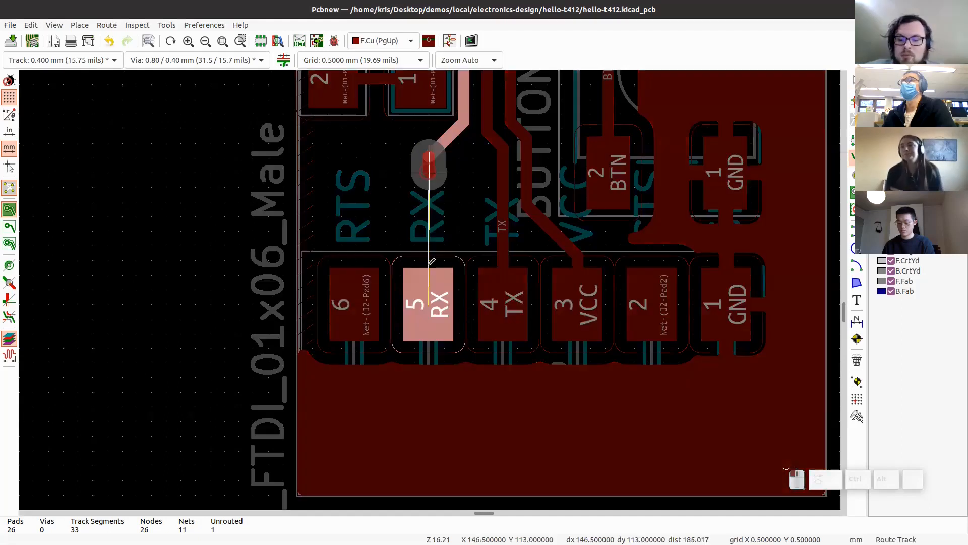
left_click(435, 312)
Step: Rerun the design rules check, review both the problems and the unconnected items, and close it
scroll(434, 312, "down", 4)
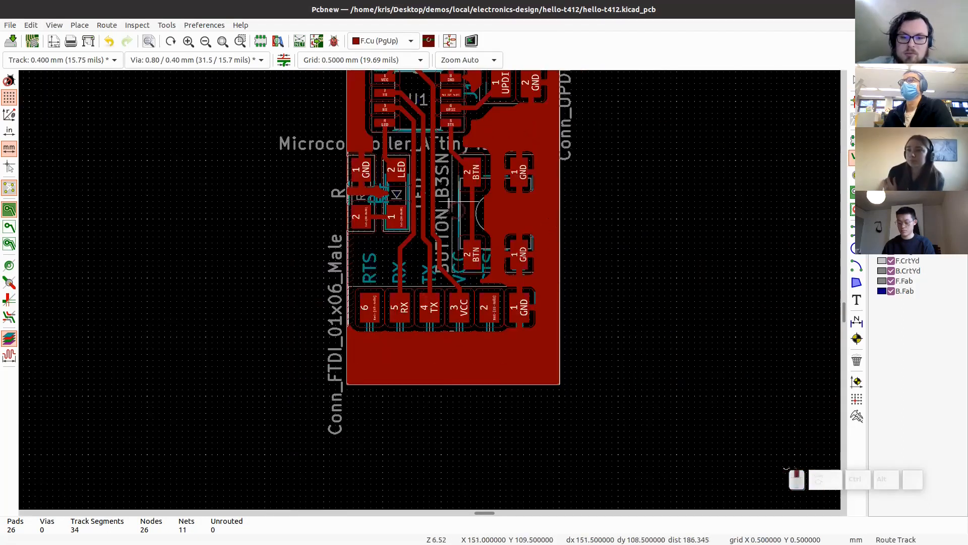
scroll(392, 256, "down", 1)
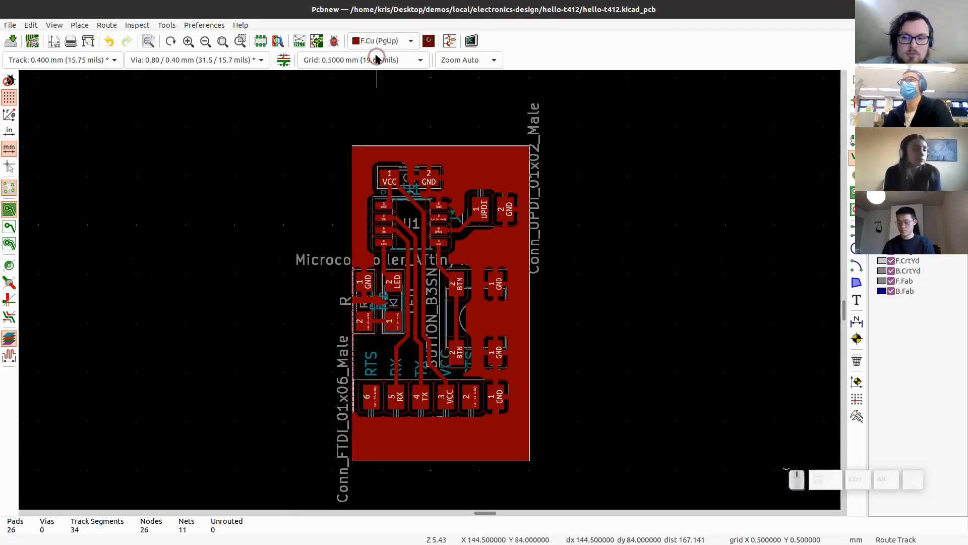
left_click(334, 41)
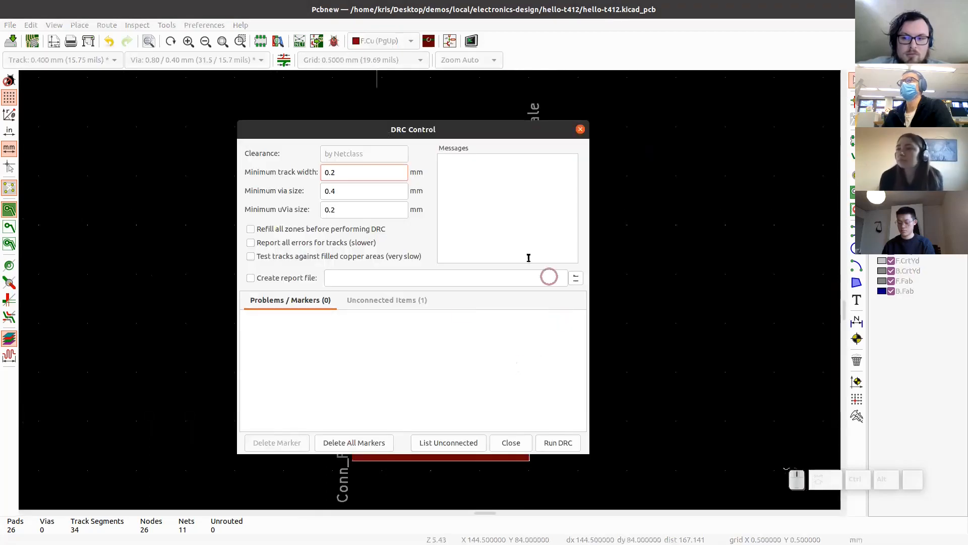
left_click(557, 442)
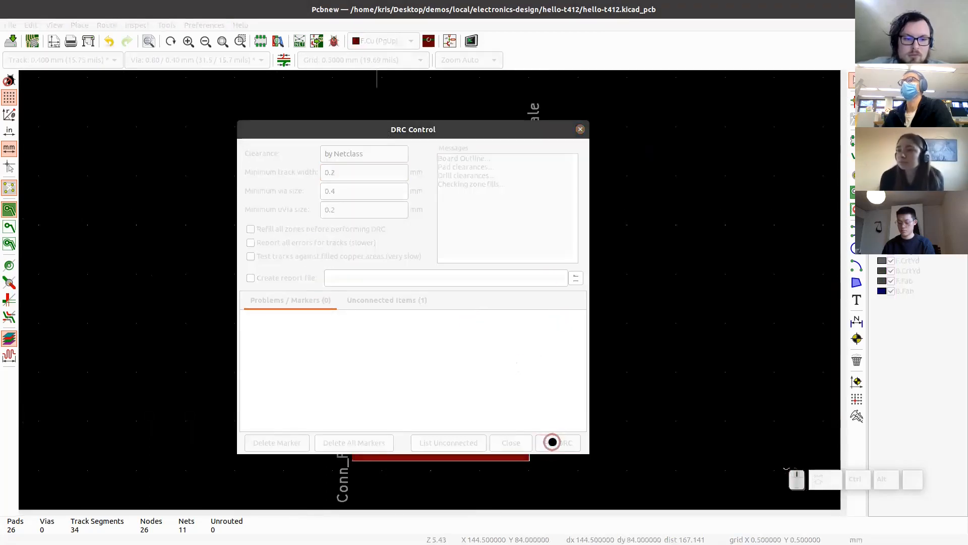
left_click(387, 301)
left_click(320, 304)
left_click(364, 302)
left_click(316, 301)
left_click_drag(513, 135, 517, 141)
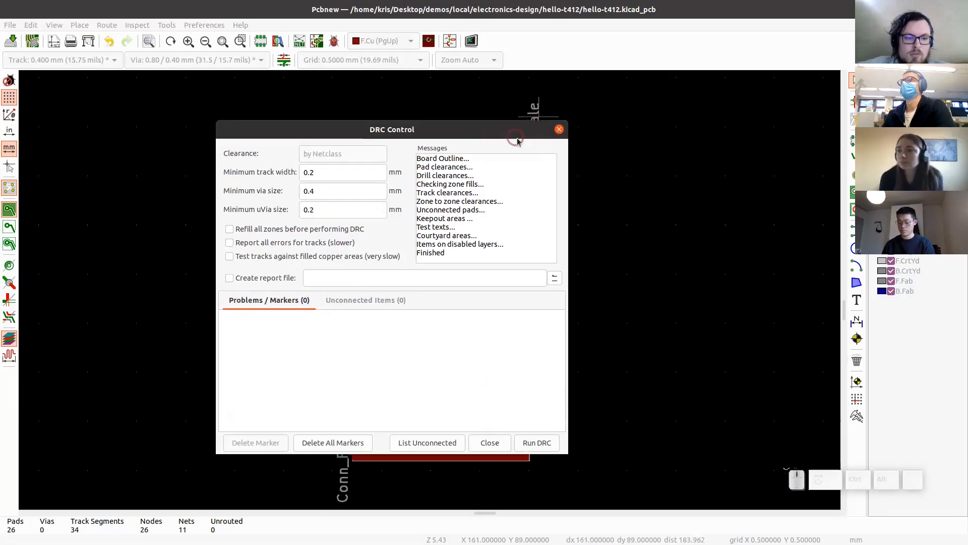
left_click(558, 130)
scroll(429, 282, "up", 3)
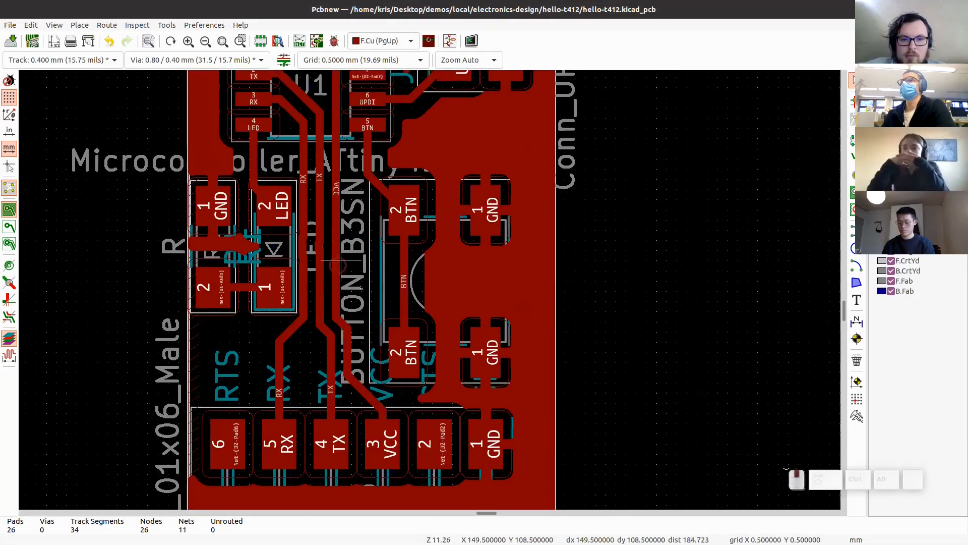
scroll(339, 265, "up", 3)
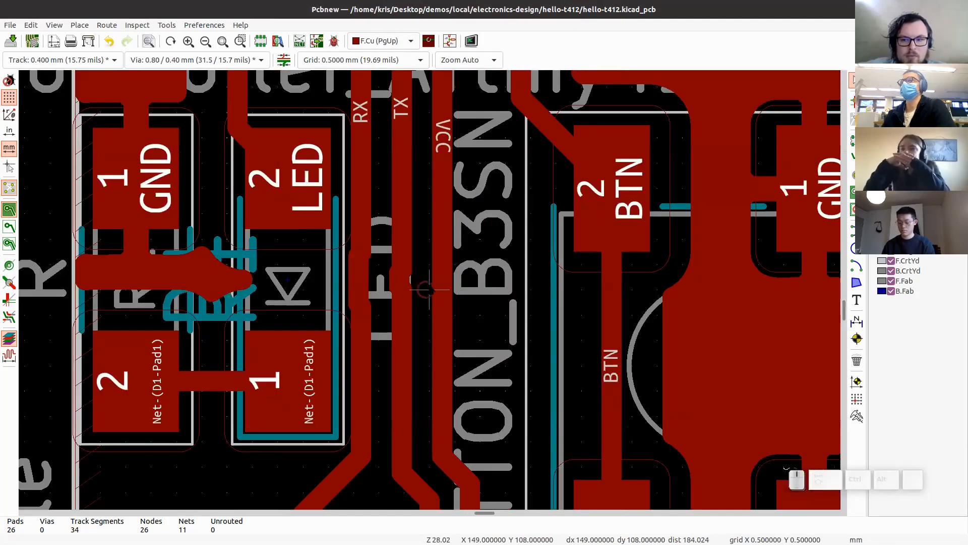
Step: Drag the kinked RX and TX track segments between the LED and the button so both tracks run straight
key("d")
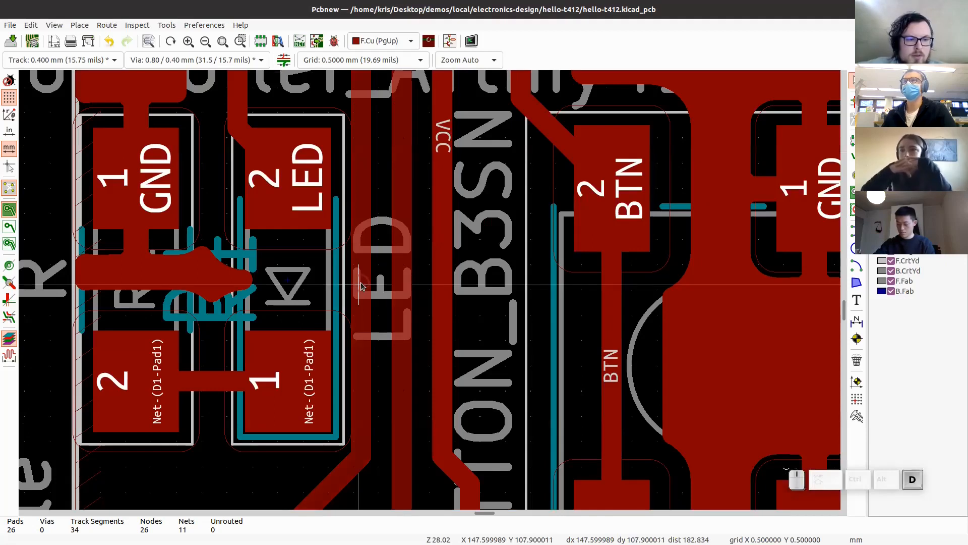
left_click(361, 283)
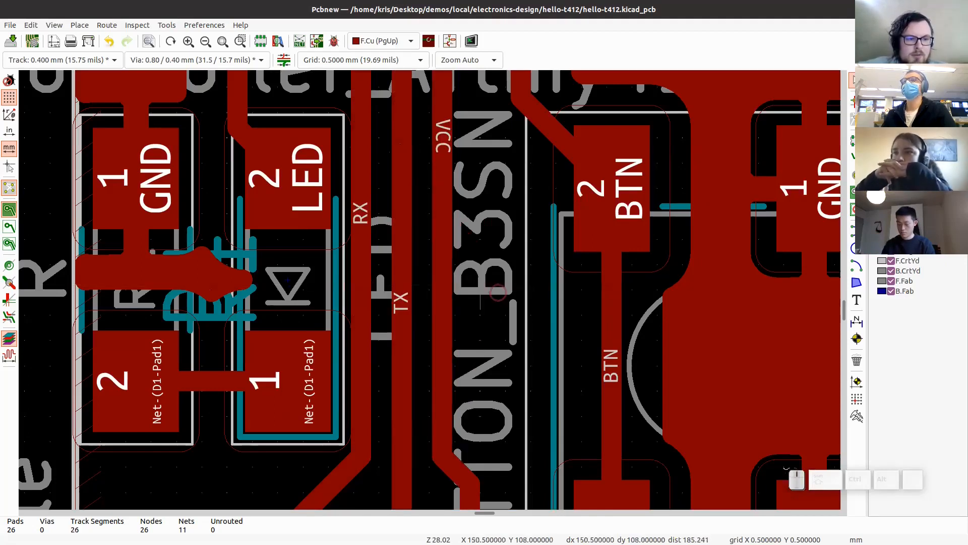
scroll(496, 291, "down", 3)
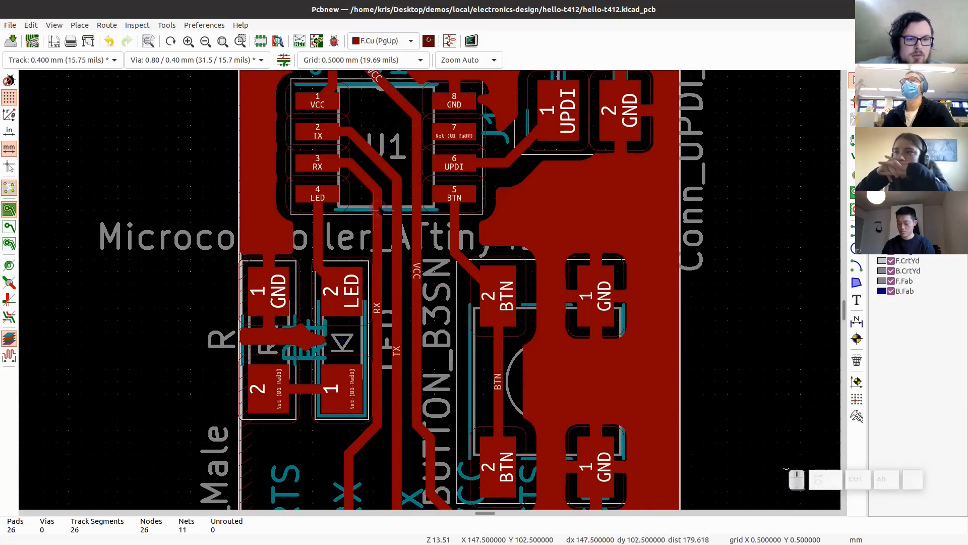
Step: Refill the copper zone and examine the GND pour around U1 pads 7 and 8 and the UPDI connector
middle_click_drag(379, 209, 320, 368)
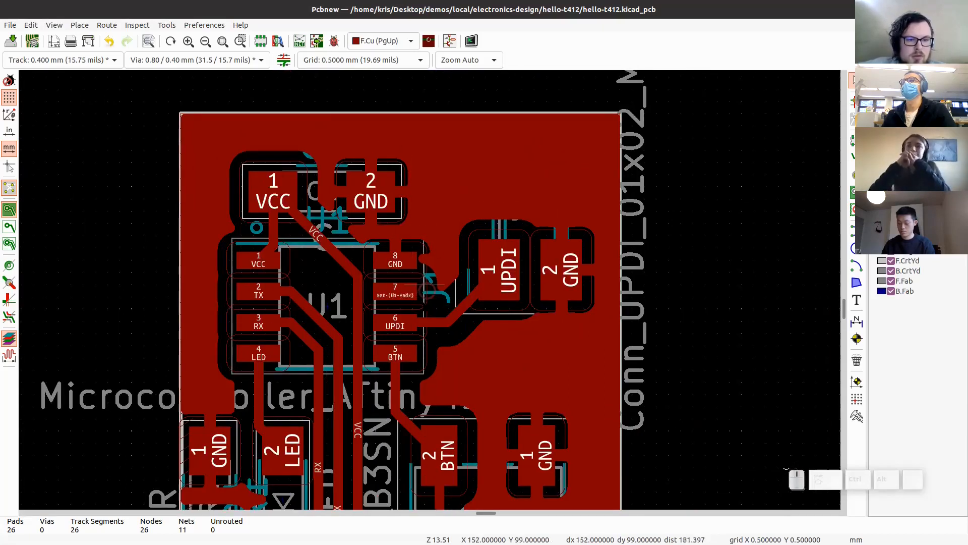
scroll(426, 258, "up", 4)
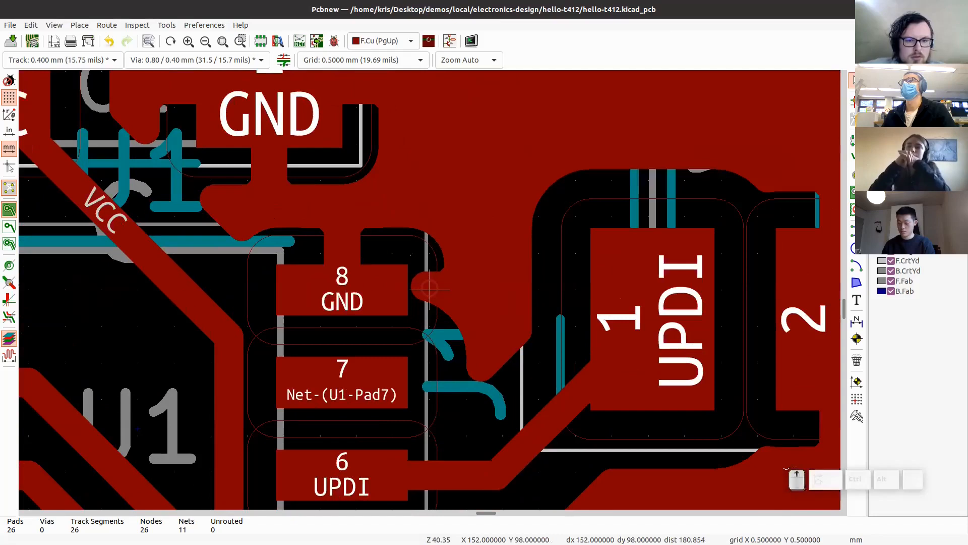
scroll(424, 326, "down", 3)
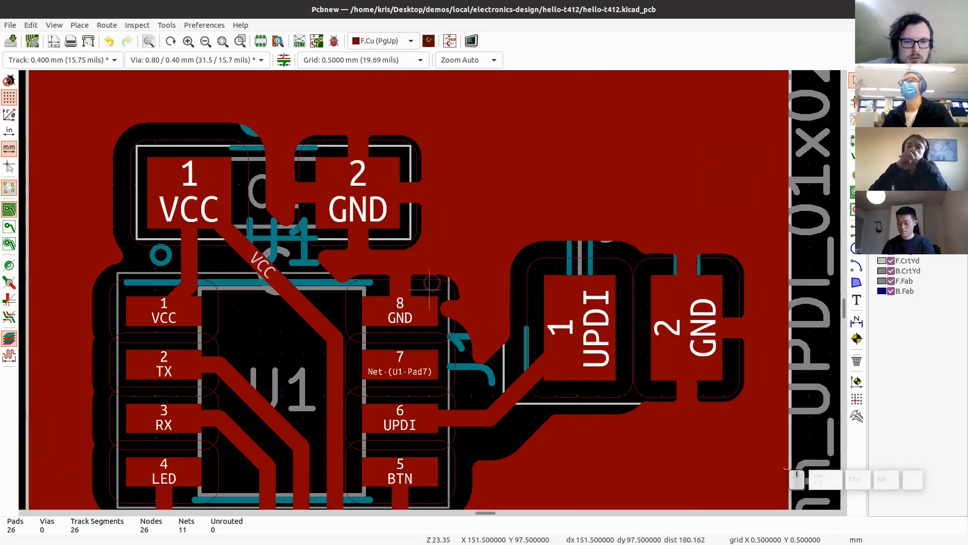
scroll(429, 289, "up", 1)
scroll(429, 289, "down", 2)
key("b")
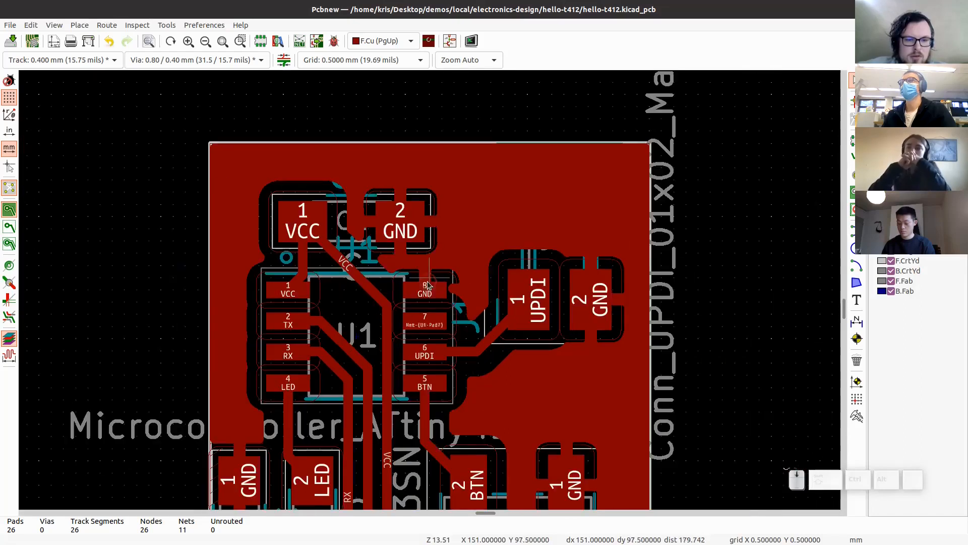
scroll(428, 285, "down", 1)
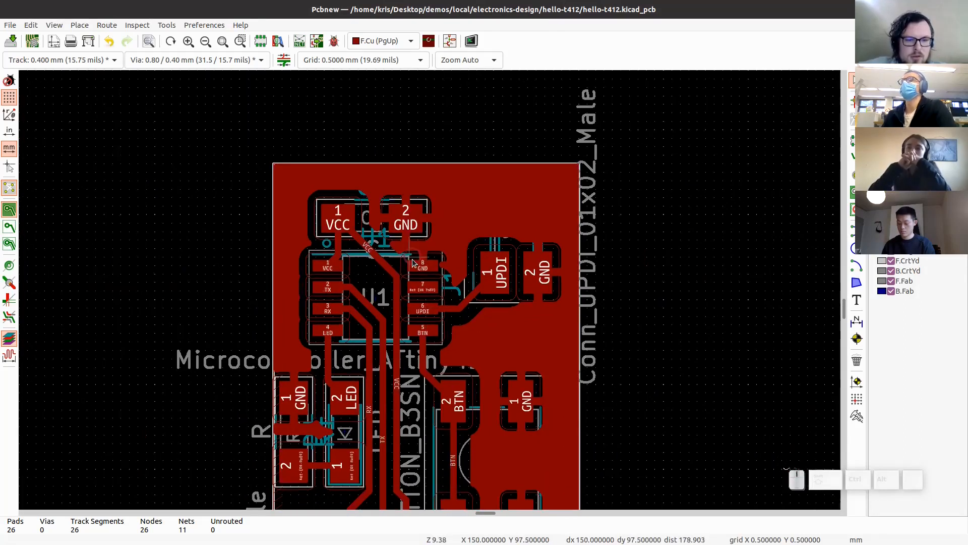
scroll(413, 263, "up", 2)
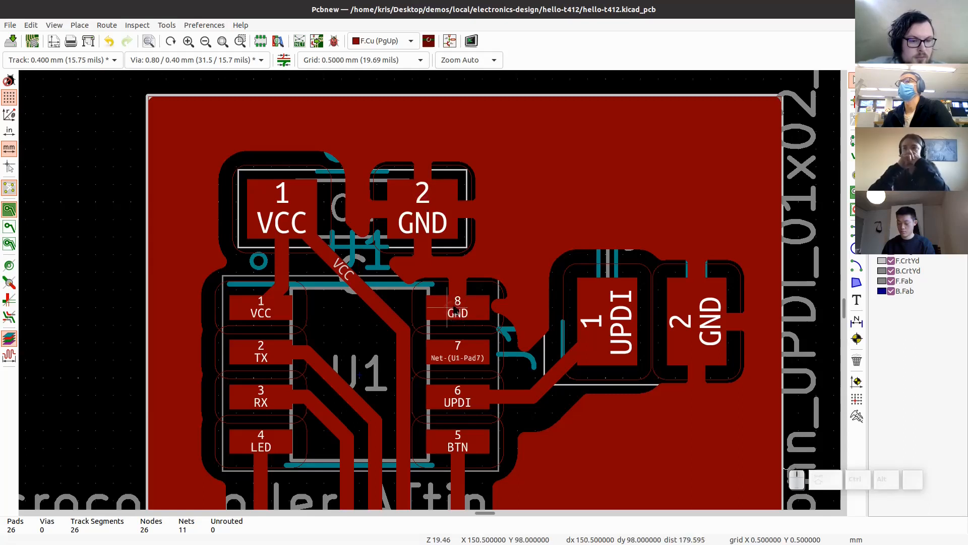
key("F4")
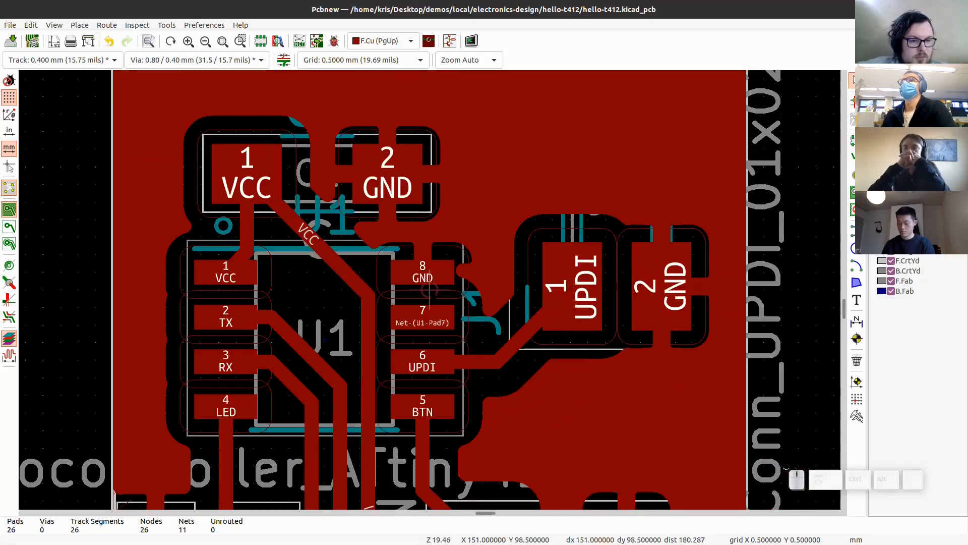
scroll(429, 290, "down", 2)
scroll(429, 290, "down", 1, "shift")
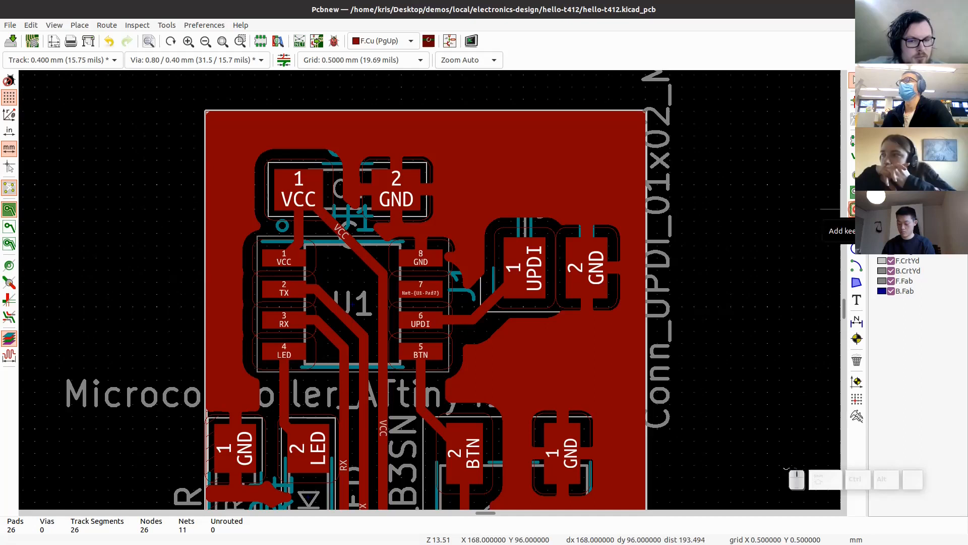
Step: Start a keepout area on F.Cu with a 0.2 mm grid, keeping out tracks, vias and copper pours
left_click(852, 209)
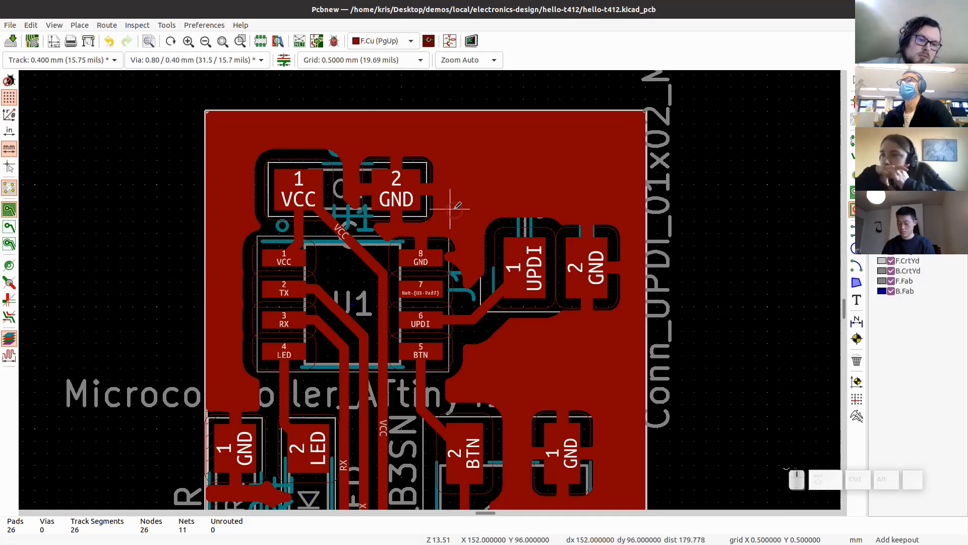
left_click(398, 60)
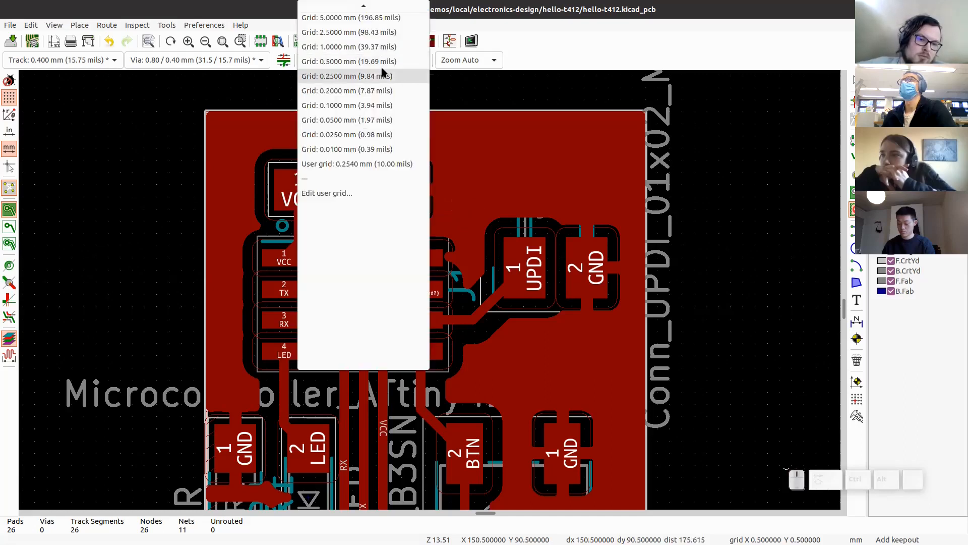
left_click(353, 91)
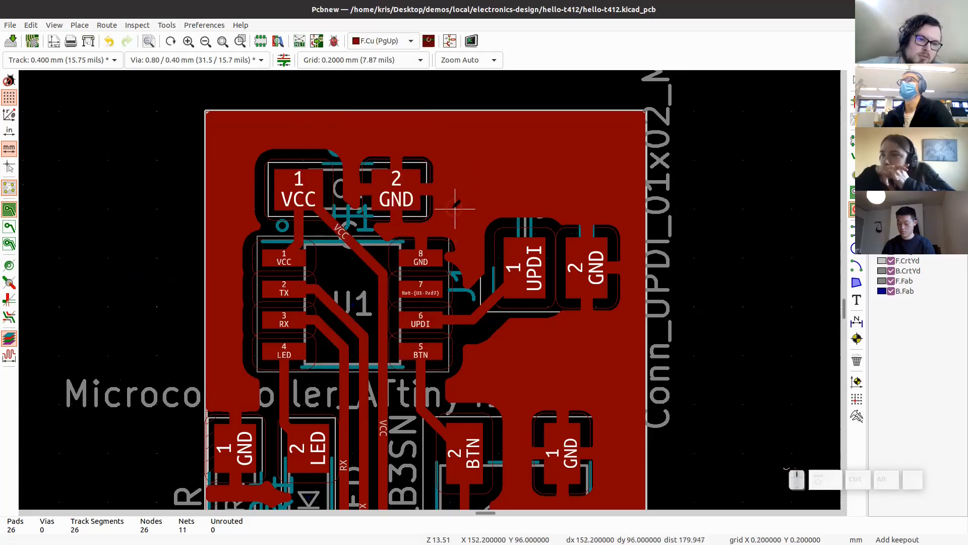
left_click(455, 207)
left_click(450, 270)
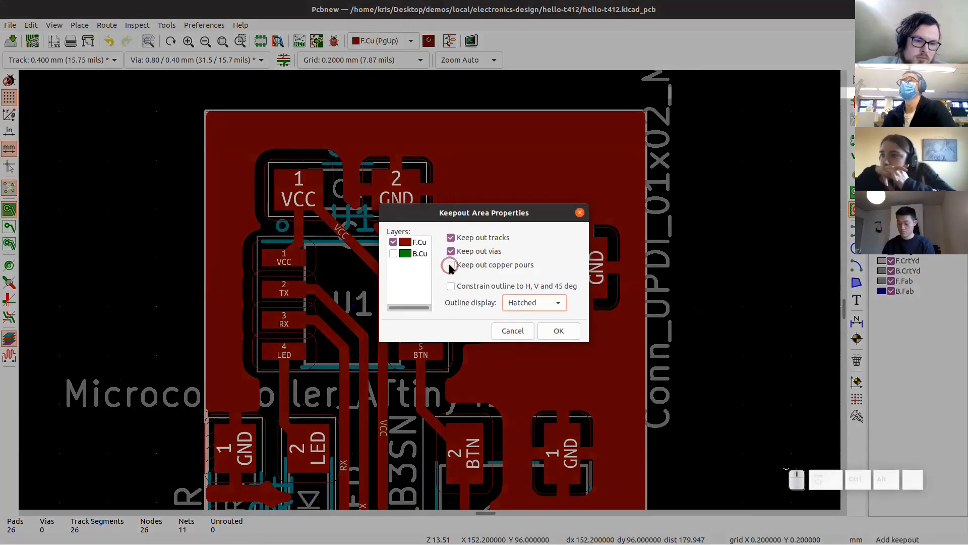
left_click(450, 266)
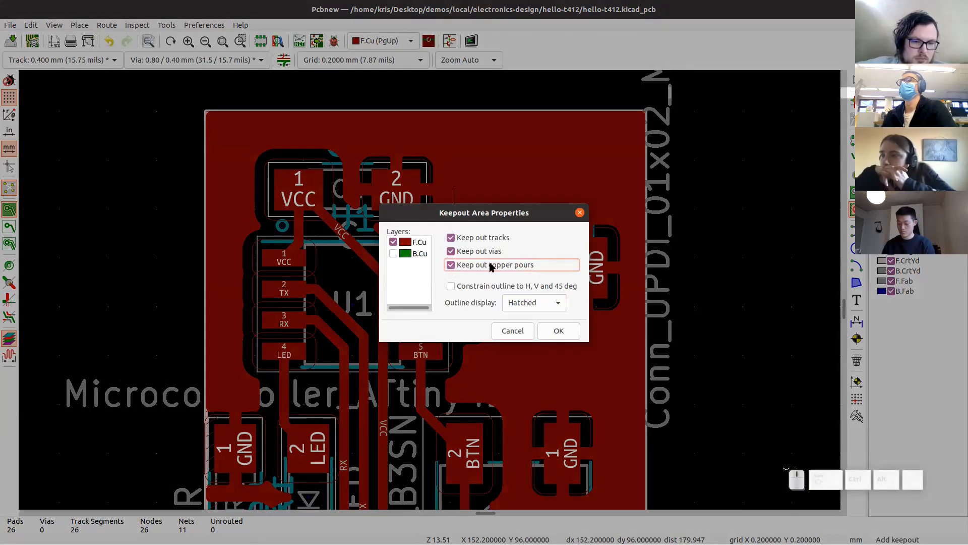
left_click(559, 331)
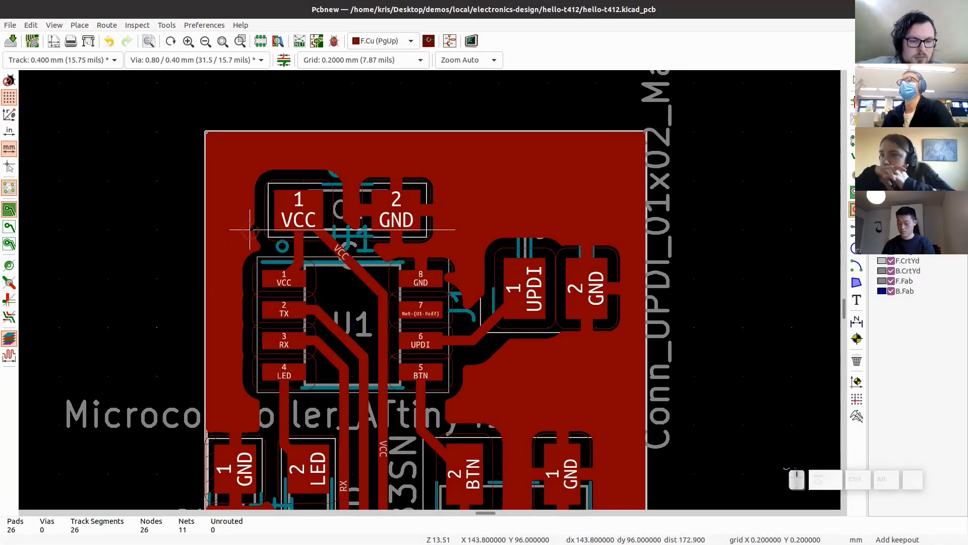
Step: Outline the rectangular keepout area around U1, about 8.2 by 7 mm, and refill the copper zone
left_click(250, 230)
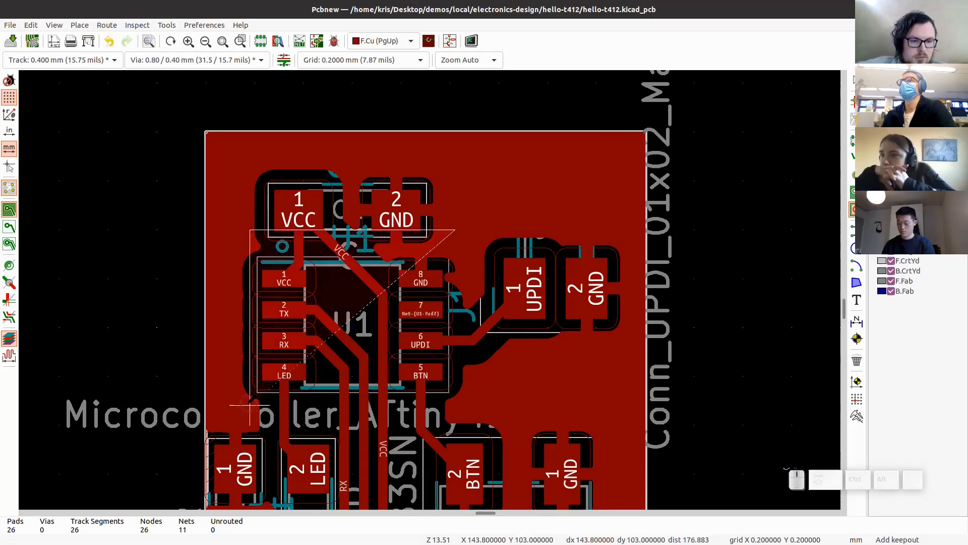
left_click(250, 405)
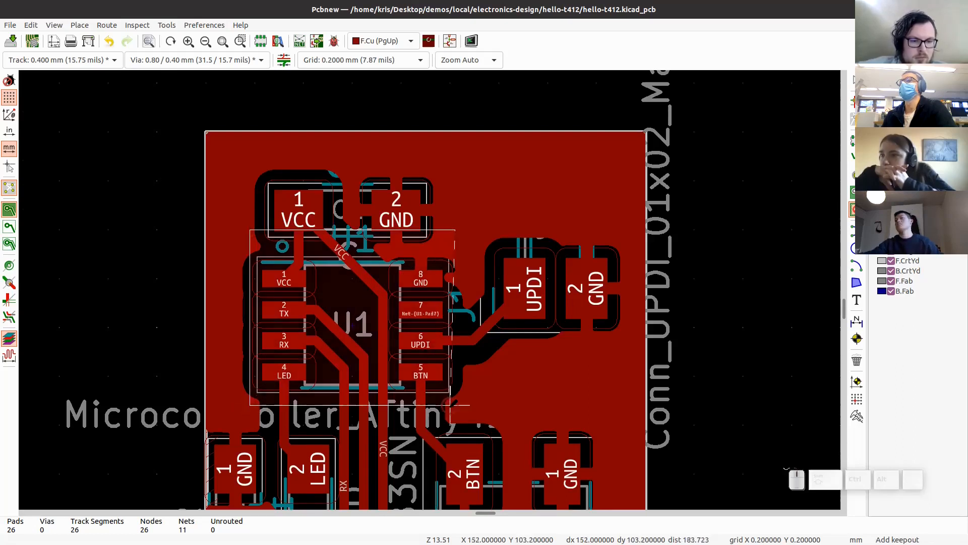
left_click(455, 405)
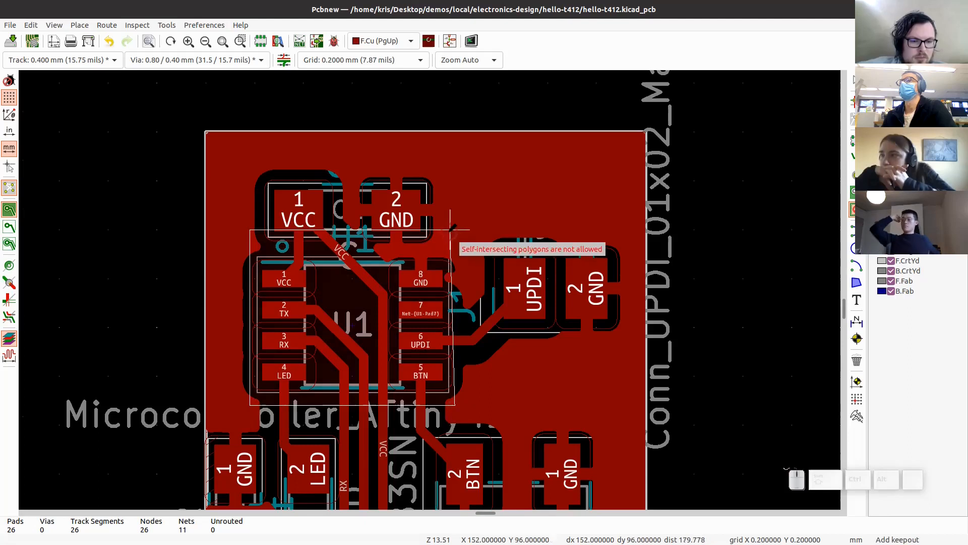
left_click(455, 230)
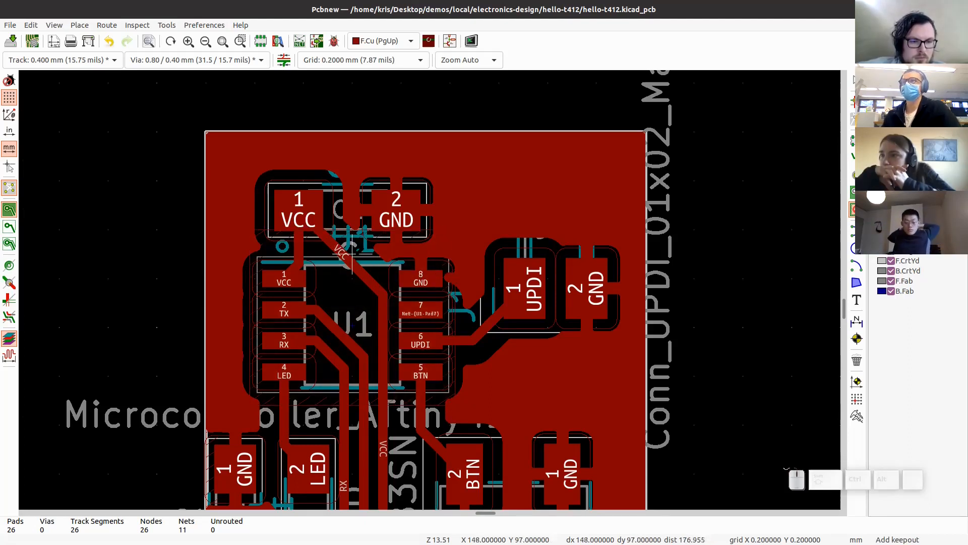
key("b")
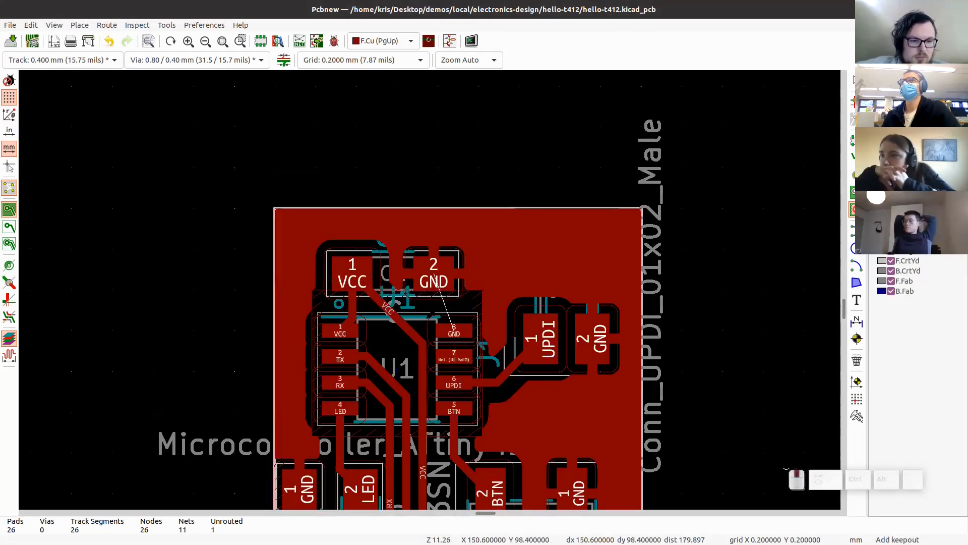
Step: Try to route a GND track from the capacitor's pad 2 to pad 8 of U1
scroll(388, 240, "down", 1)
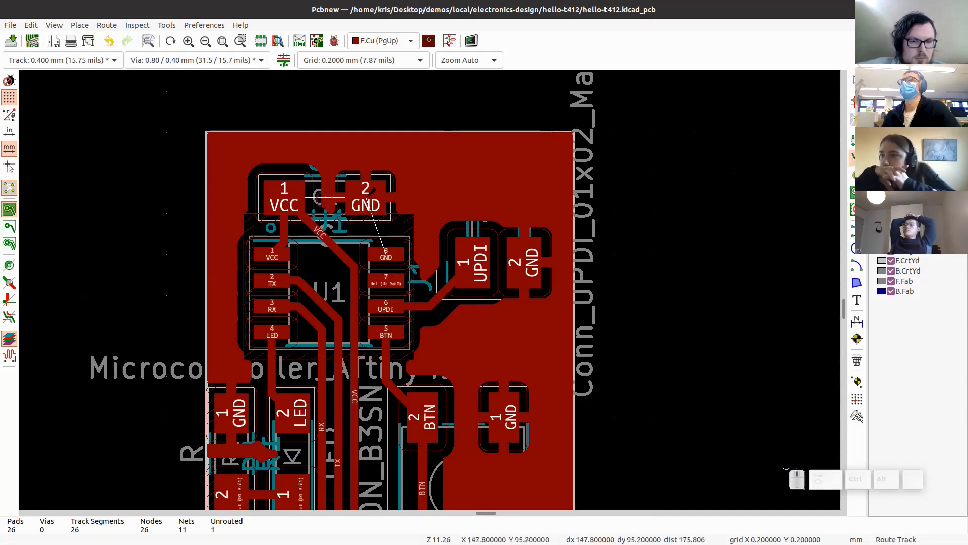
left_click(365, 198)
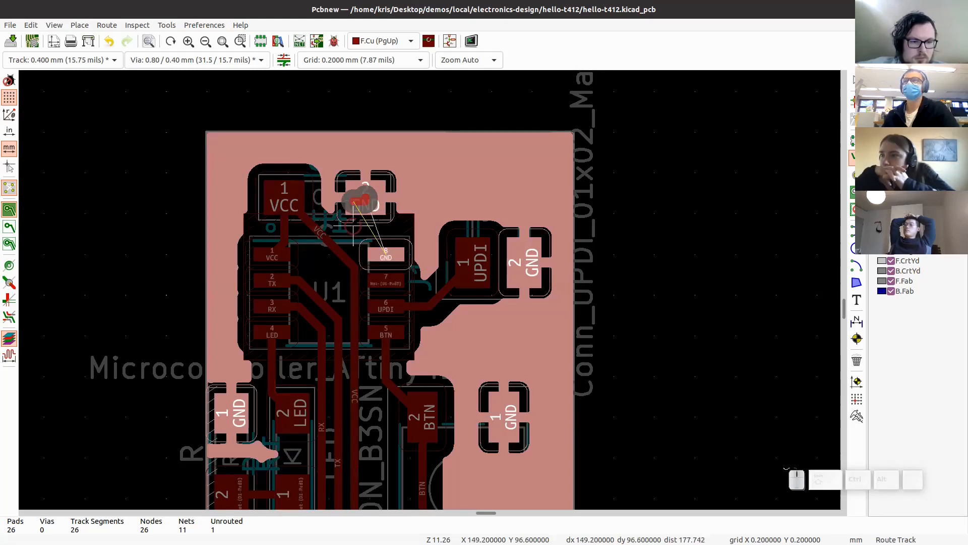
scroll(353, 233, "up", 2)
scroll(454, 285, "up", 3)
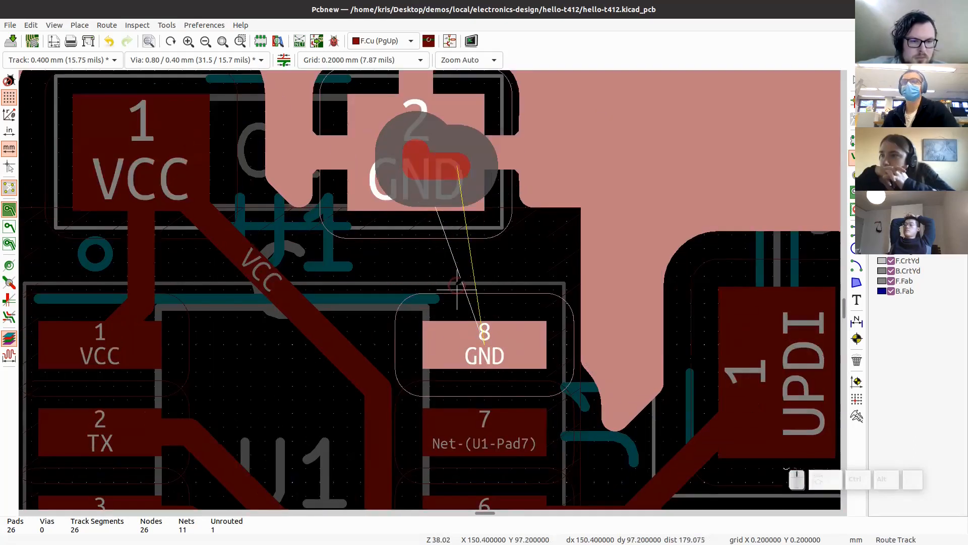
key("Escape")
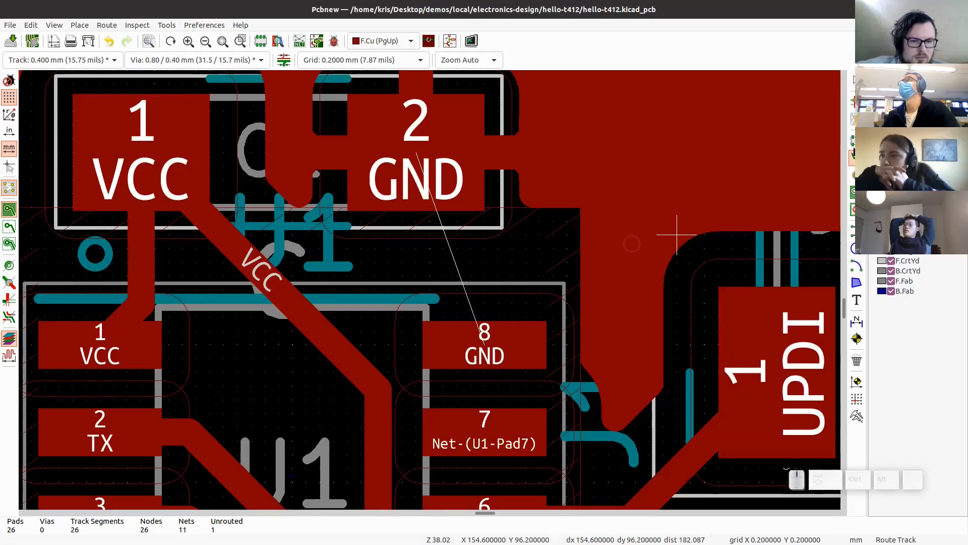
Step: Edit the keepout area around U1 to allow tracks while still keeping out vias and copper pours
left_click(852, 79)
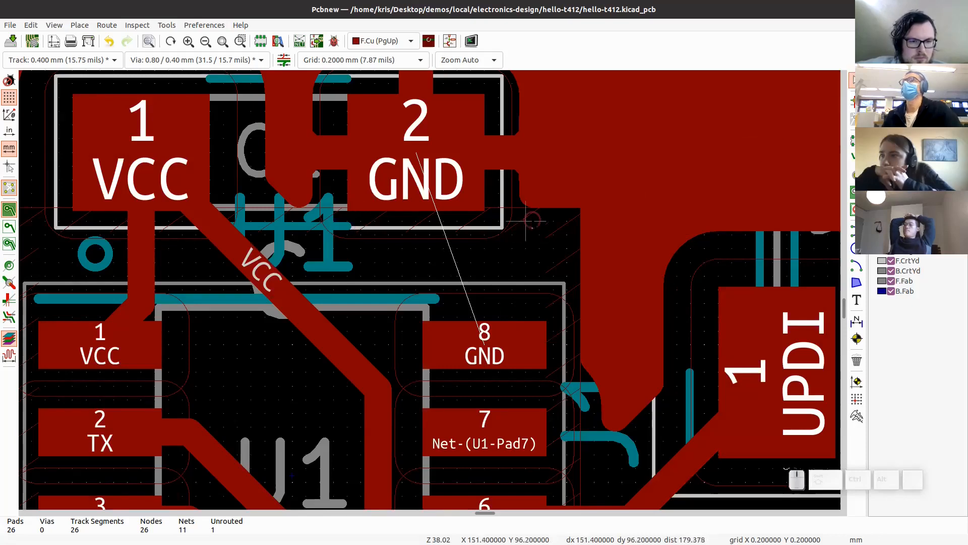
left_click(556, 269)
scroll(310, 247, "down", 2)
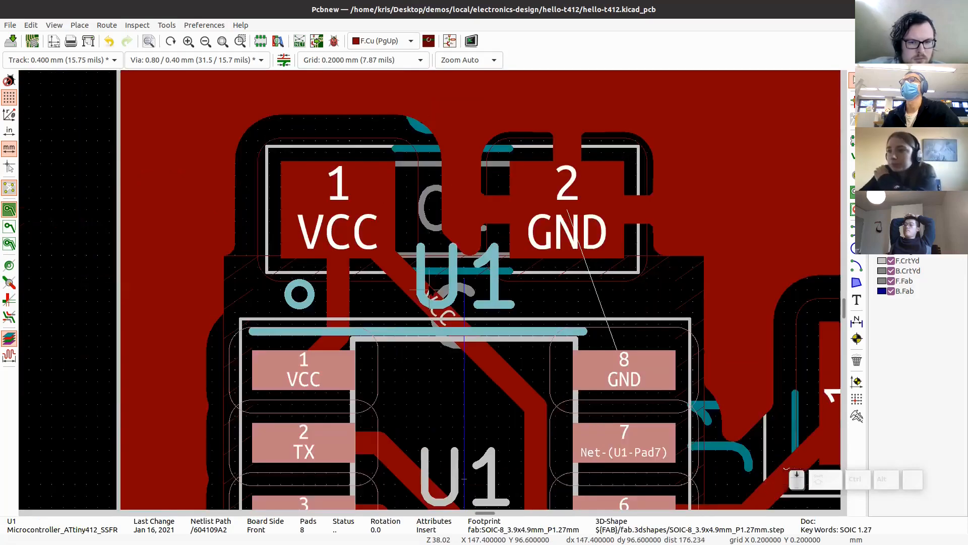
left_click(304, 245)
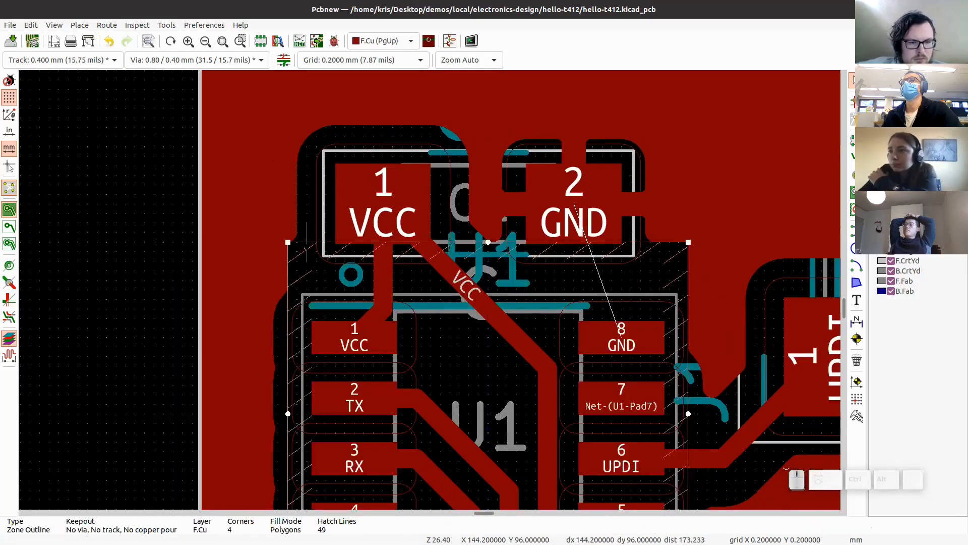
key("e")
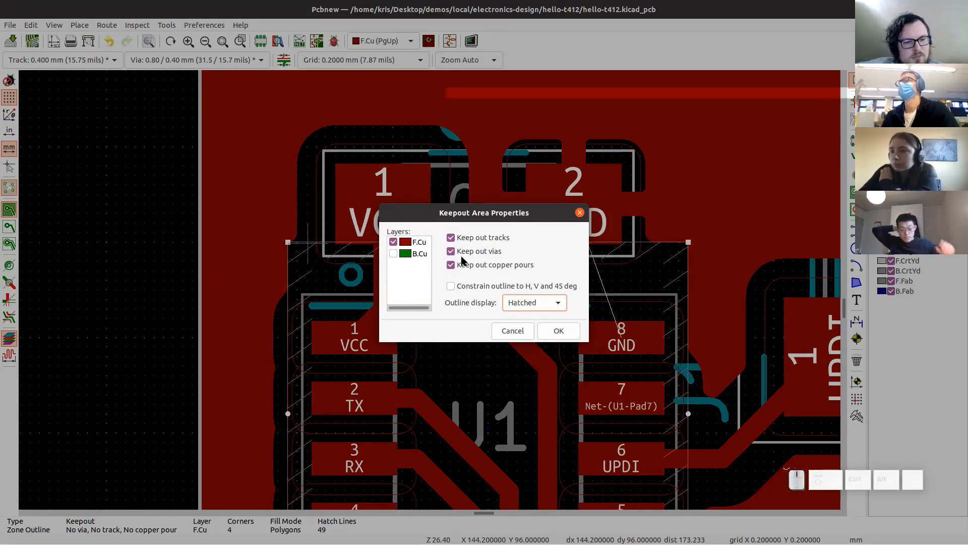
left_click(453, 238)
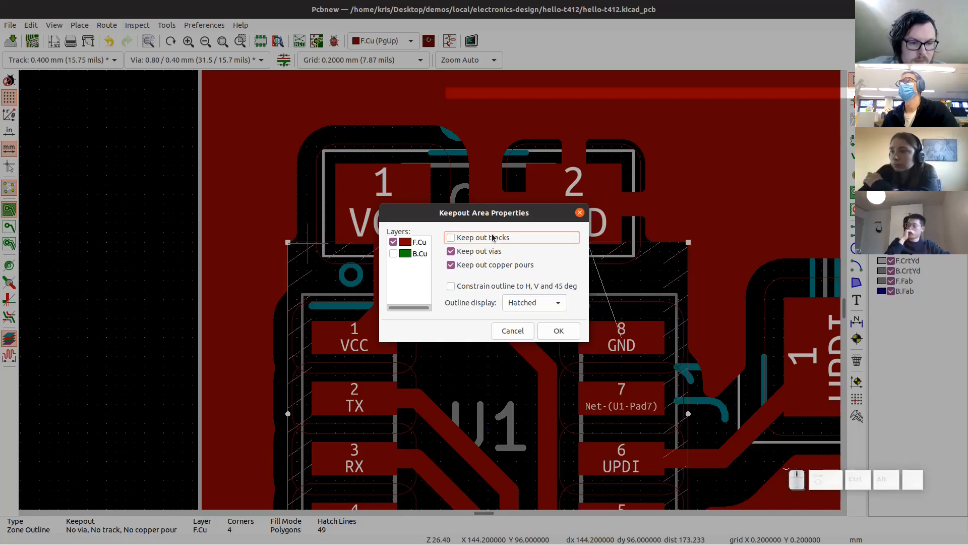
left_click(559, 331)
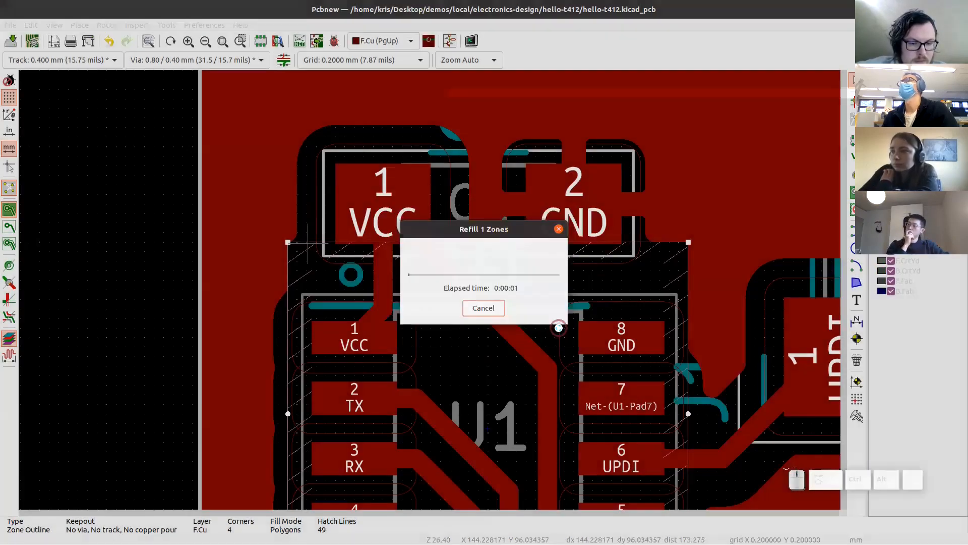
Step: Route a GND track from the capacitor's pad 2 down to pad 8 of U1
left_click(851, 165)
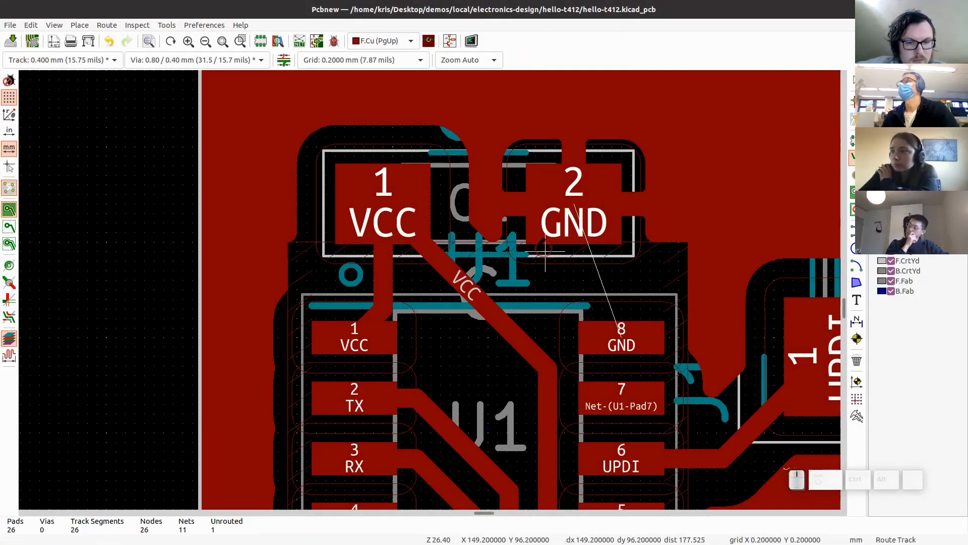
left_click(574, 214)
left_click(621, 327)
scroll(593, 290, "down", 4)
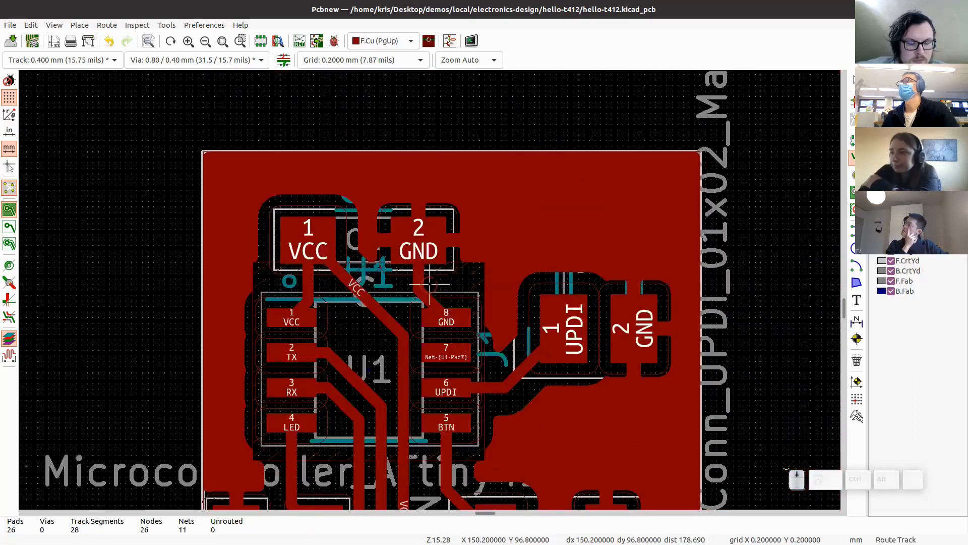
scroll(389, 294, "down", 1)
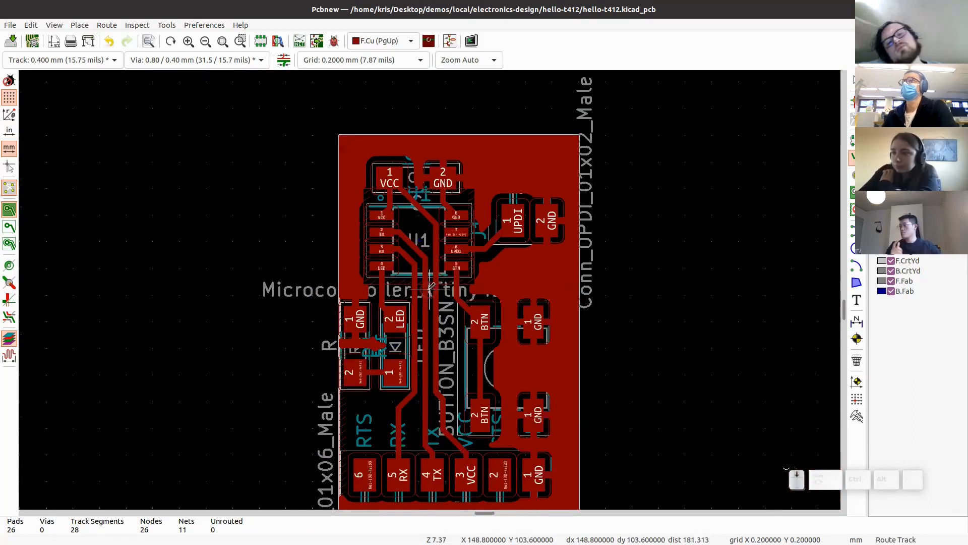
middle_click_drag(445, 312, 403, 265)
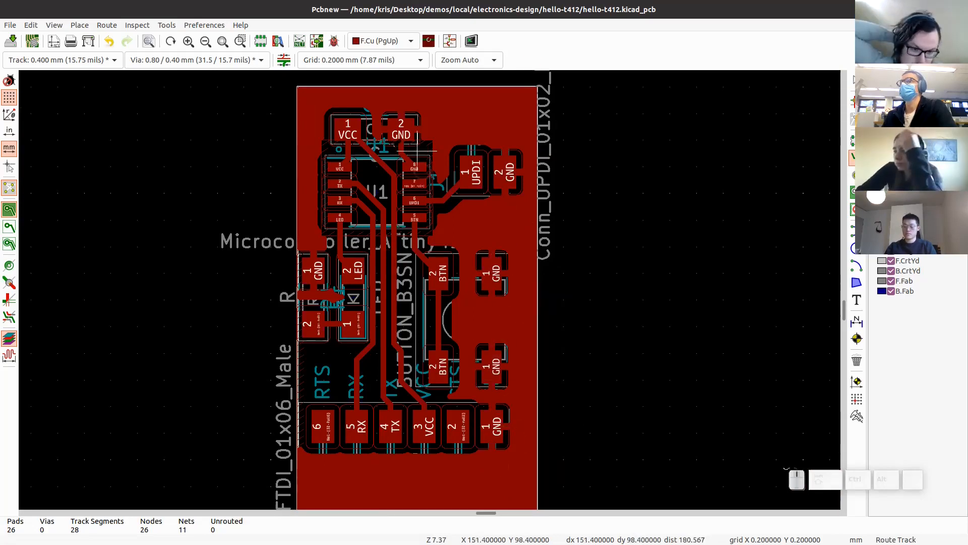
mouse_move(441, 178)
middle_mouse_down()
mouse_move(389, 158)
mouse_move(379, 181)
middle_mouse_up()
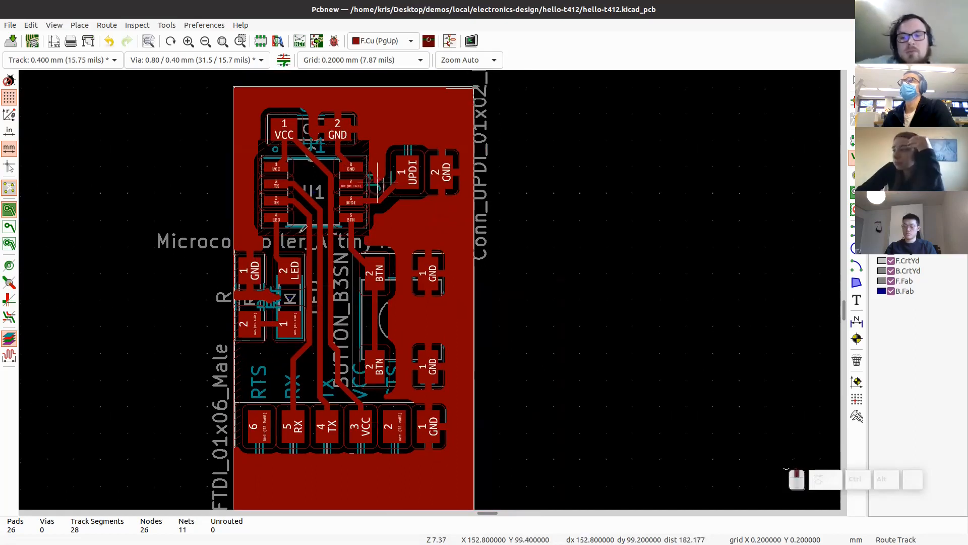
scroll(277, 302, "up", 3)
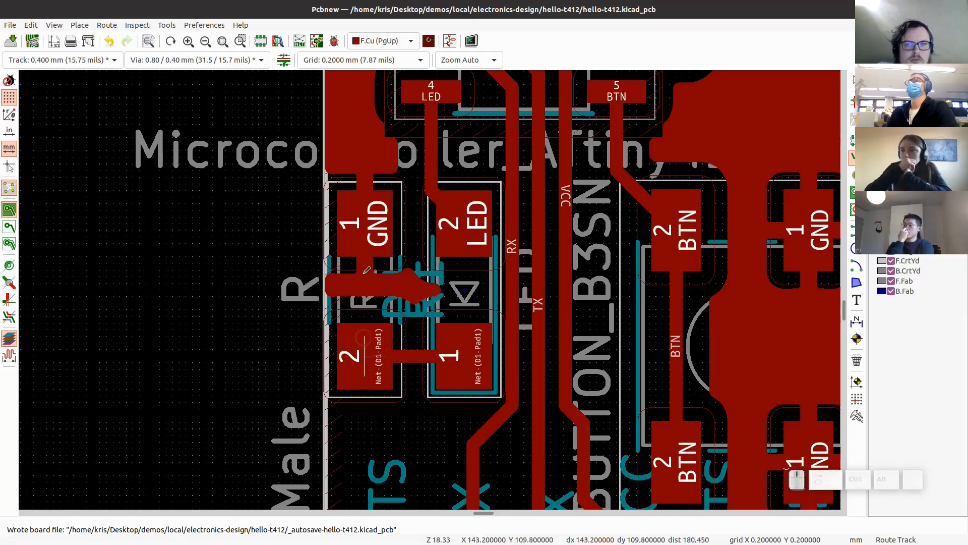
scroll(445, 317, "down", 5)
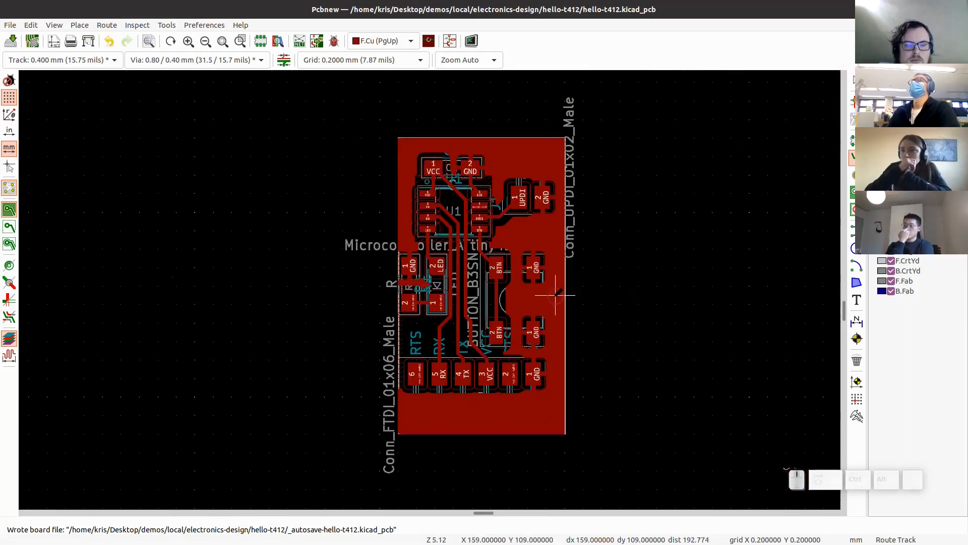
Step: Move the Conn_UPDI_01x02_Male value text inside the board outline, next to the UPDI connector pads
key("Escape")
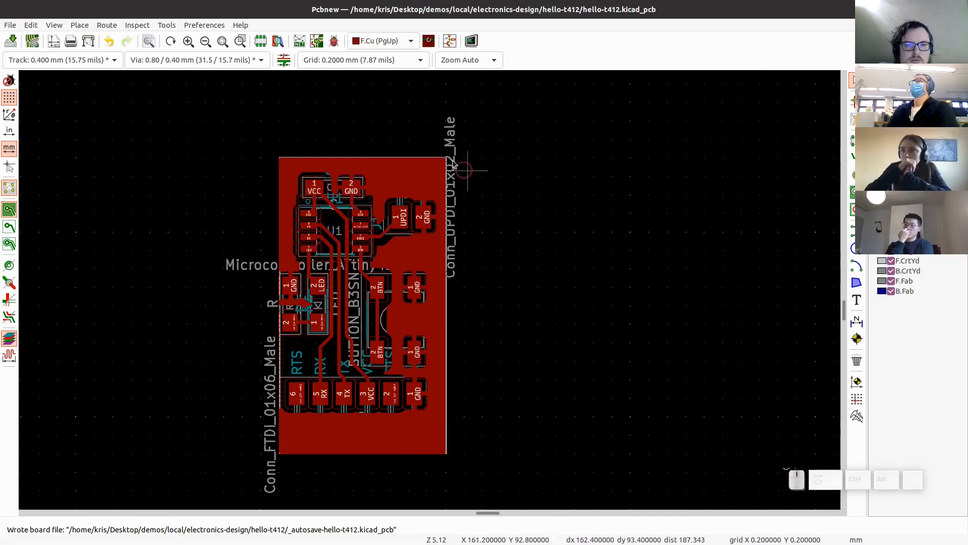
left_click(452, 141)
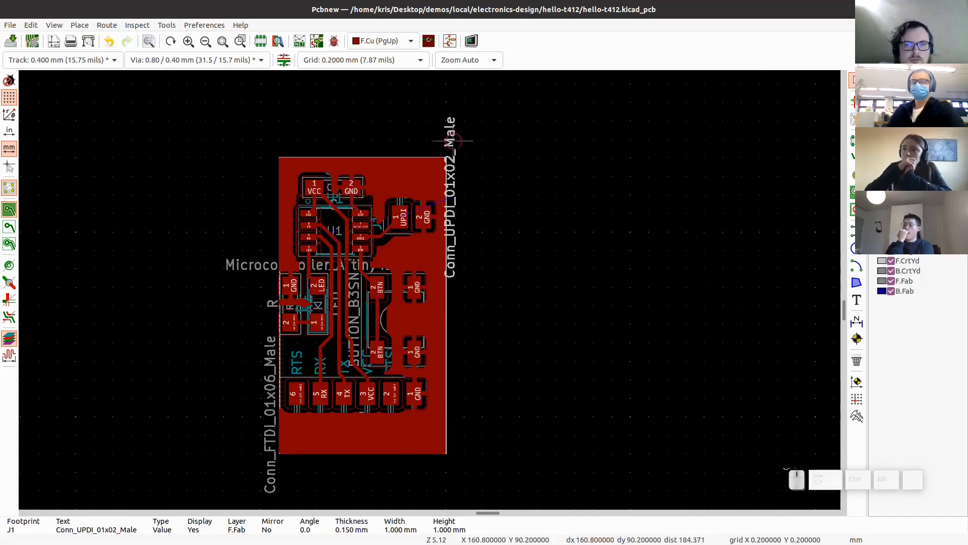
key("m")
left_click(430, 245)
Step: Rotate the Microcontroller_ATtiny412_SSFR value text to 90 degrees and move it inside the board outline, near the button and UPDI pads
left_click(253, 267)
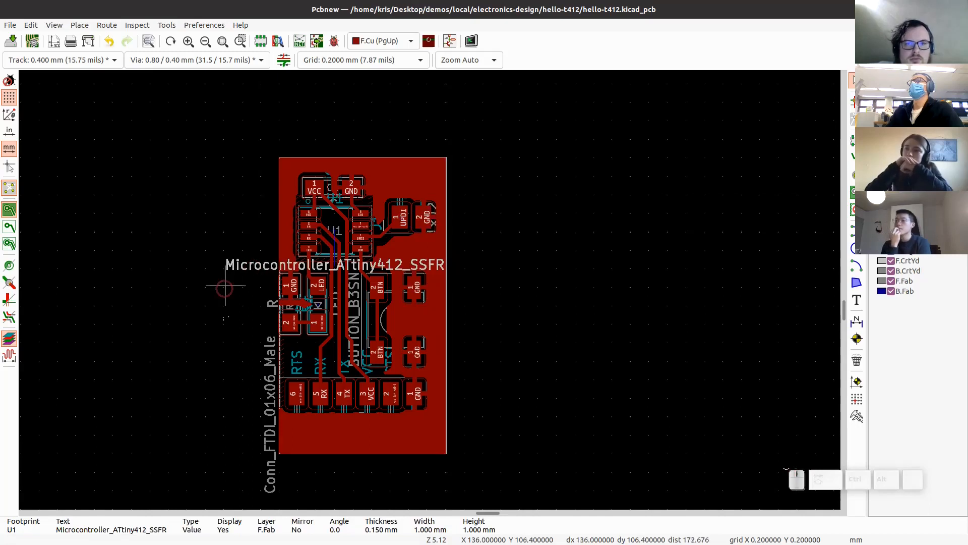
key("m")
key("r")
left_click(404, 251)
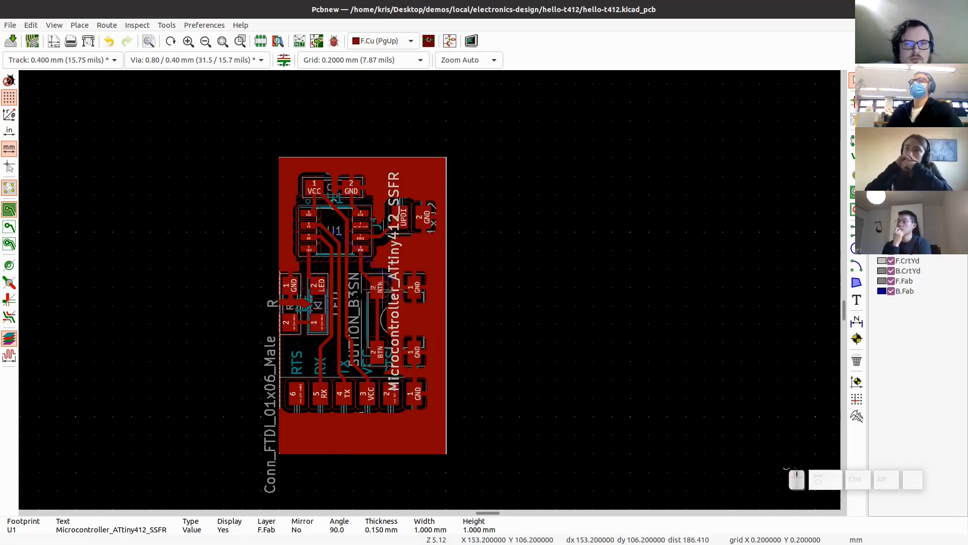
Step: Move the Conn_FTDI_01x06_Male value text and the resistor's R value text inside the board outline
left_click(271, 366)
key("m")
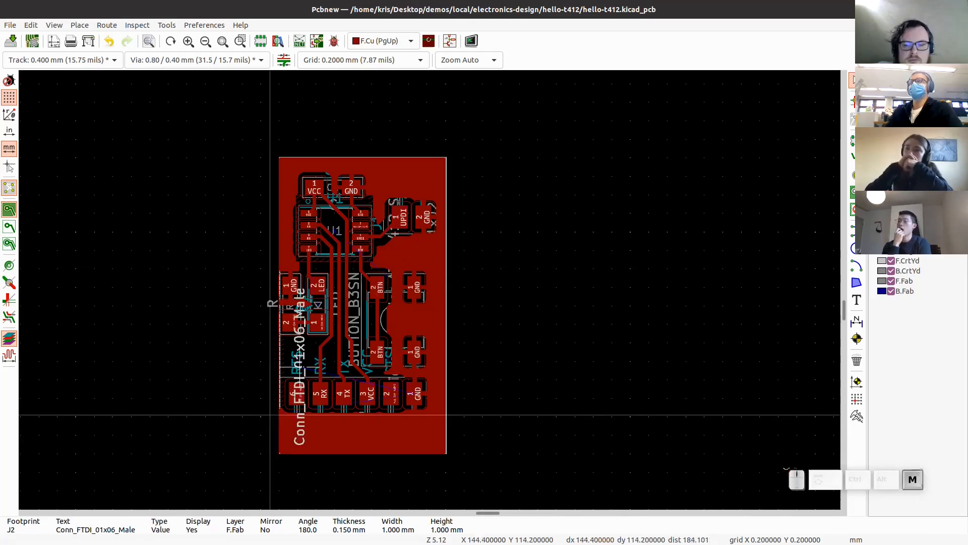
key("Escape")
scroll(255, 255, "up", 2)
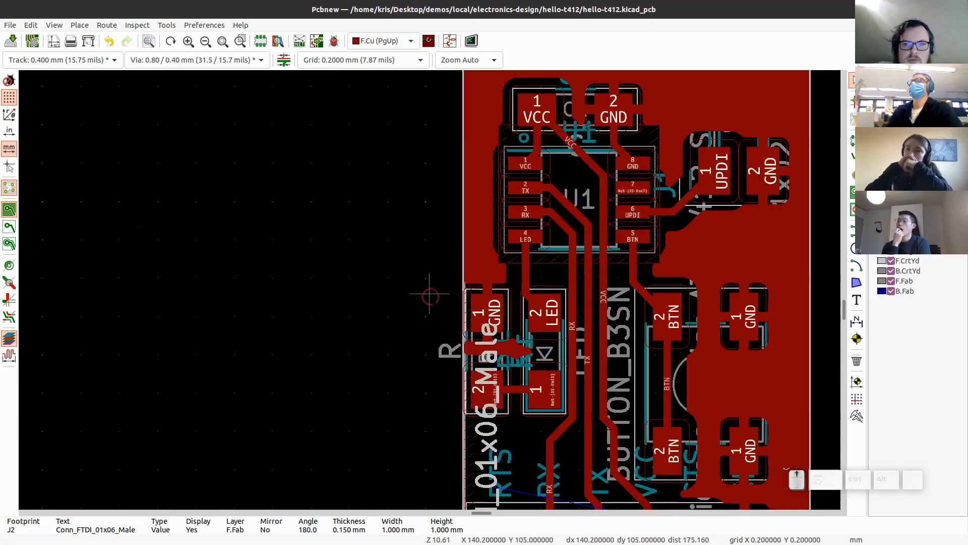
left_click(449, 355)
key("m")
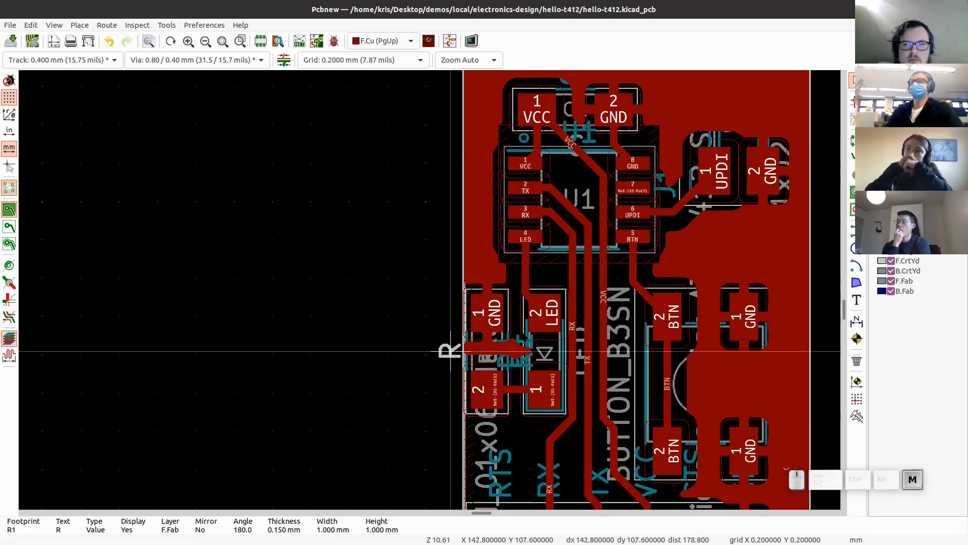
left_click(514, 431)
Step: Hide the F.Fab, front silkscreen and F.CrtYd layers so only the copper layout and board outline remain in view
scroll(483, 386, "down", 5)
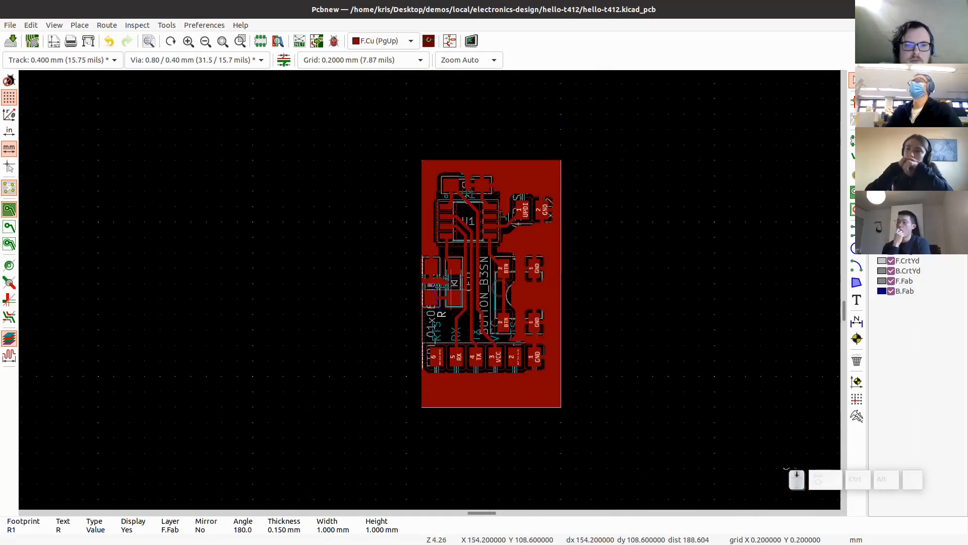
middle_click_drag(474, 285, 417, 290)
scroll(387, 289, "up", 2)
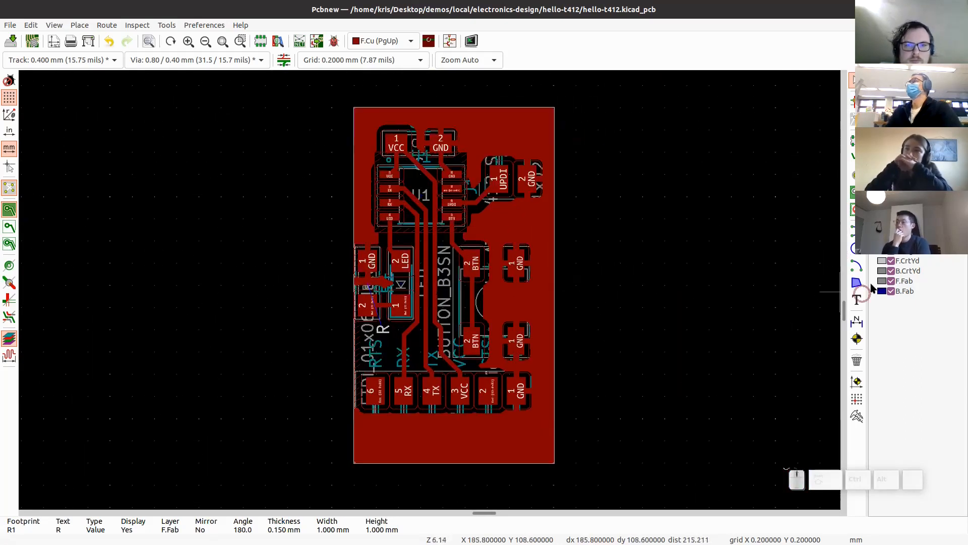
left_click(891, 281)
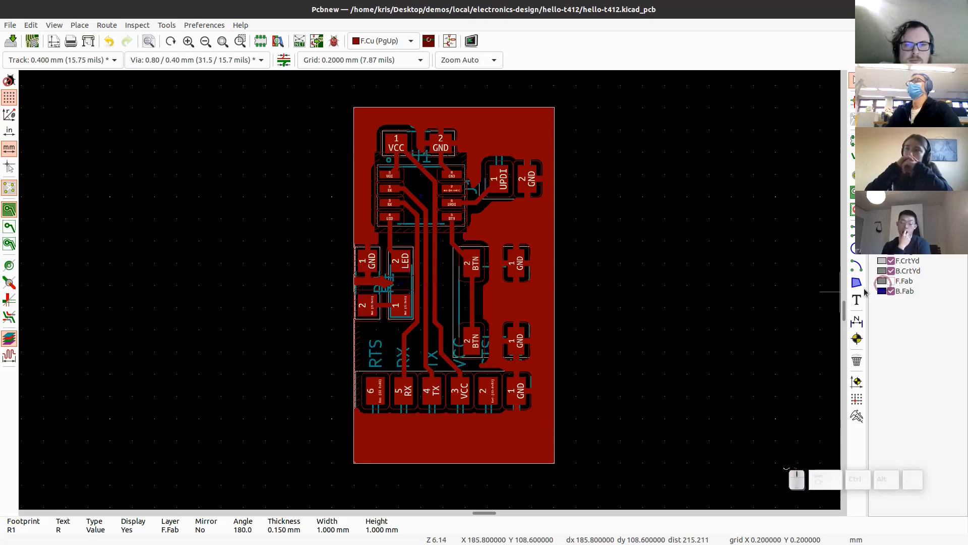
middle_click_drag(503, 254, 439, 262)
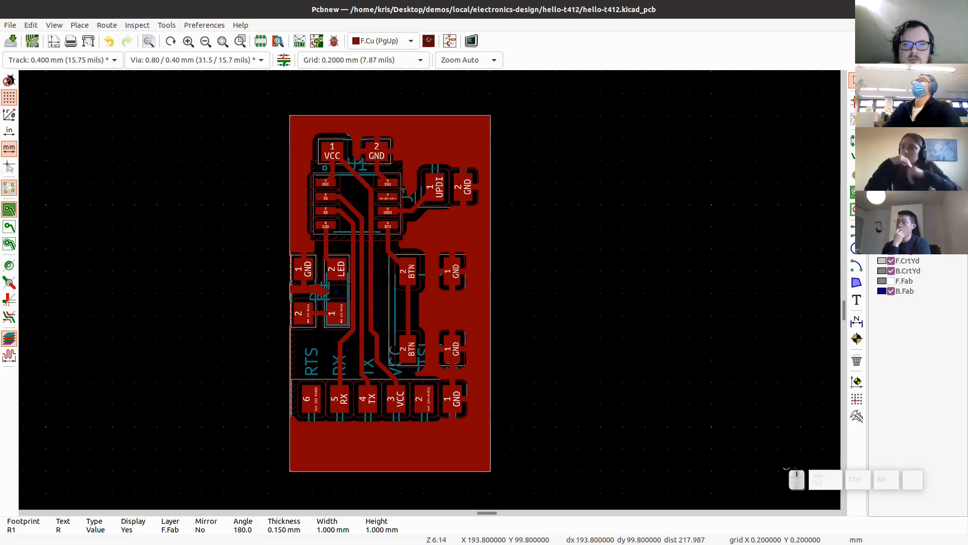
left_click(891, 160)
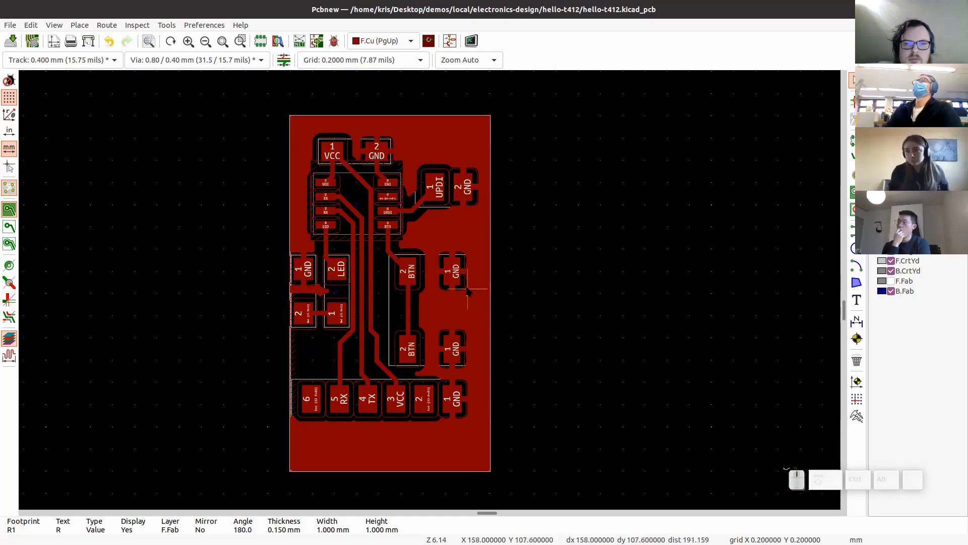
left_click(890, 261)
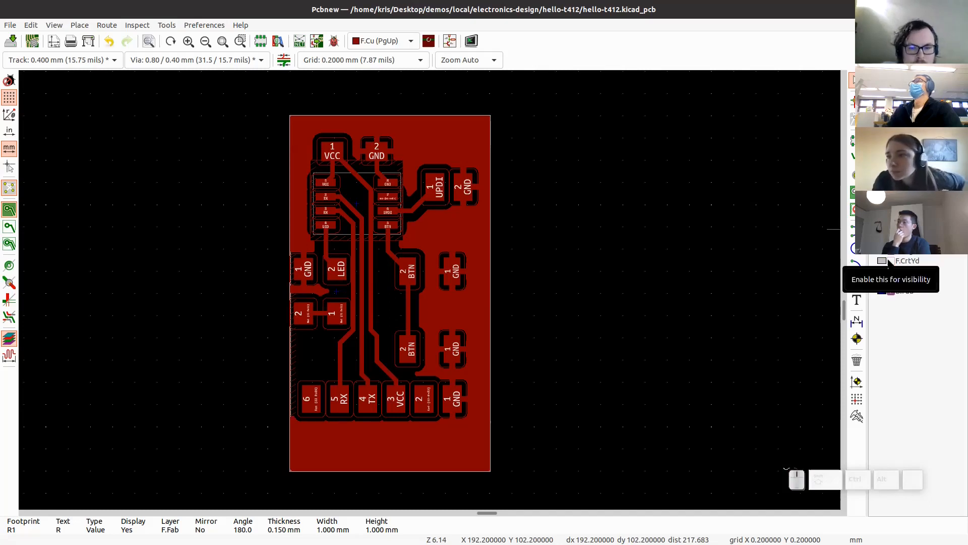
middle_click_drag(379, 331, 402, 331)
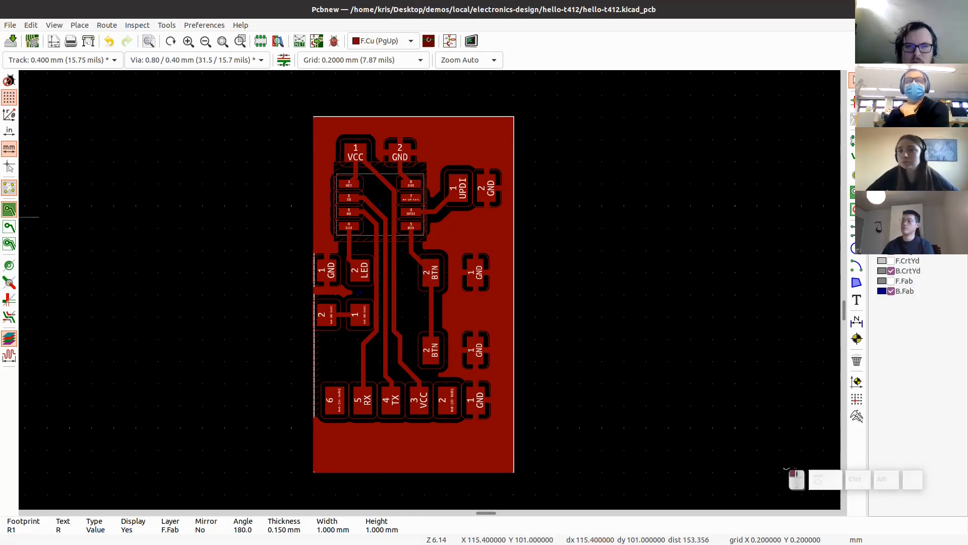
Step: Switch to the browser, open the hello.t412.echo traces image from the ATtiny412 section for reference, and return to Pcbnew
key("alt+Tab")
left_click(633, 9)
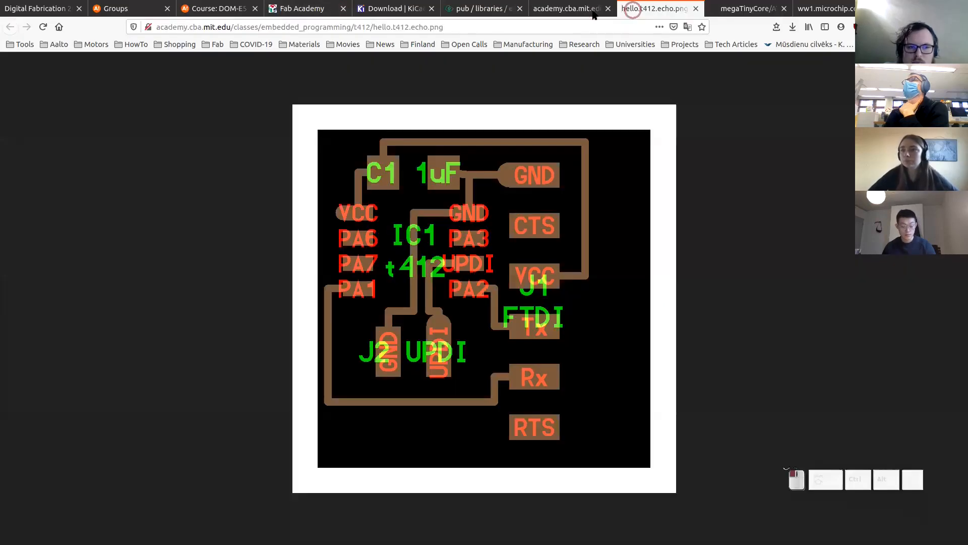
left_click(594, 10)
left_click(257, 326)
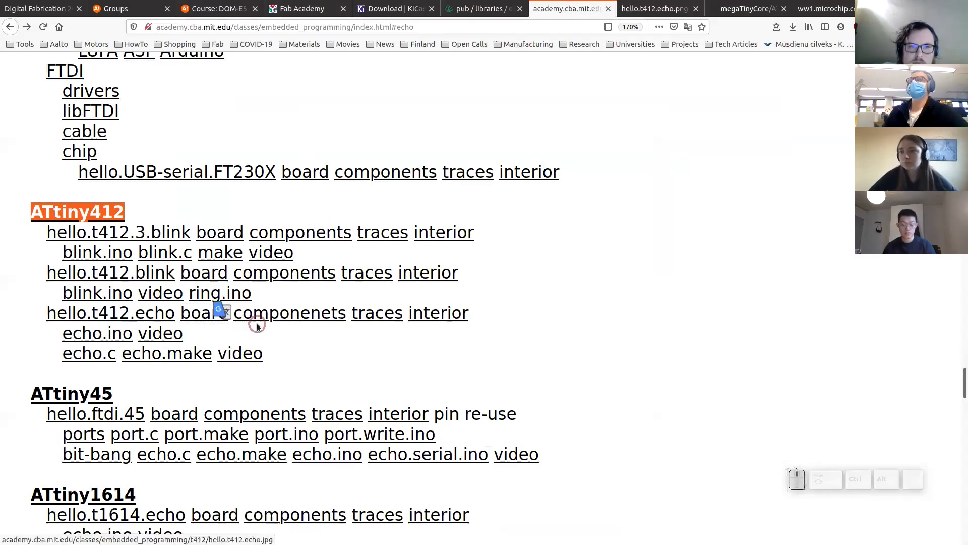
left_click(373, 314, "ctrl")
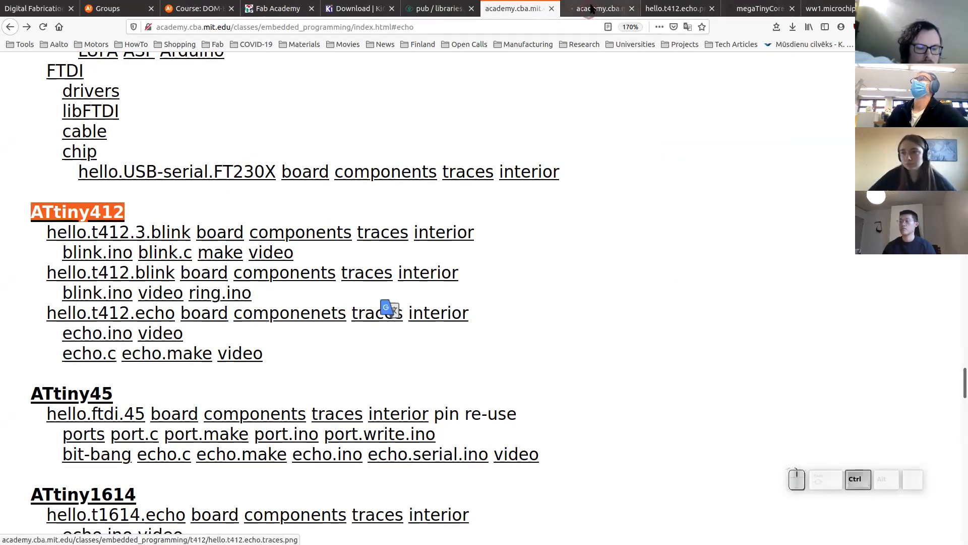
left_click(591, 9)
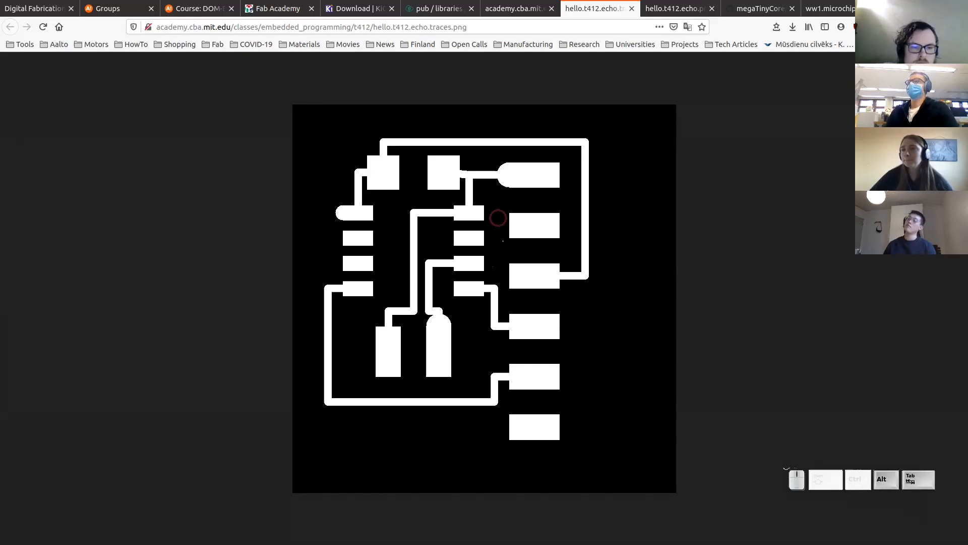
key("alt+Tab")
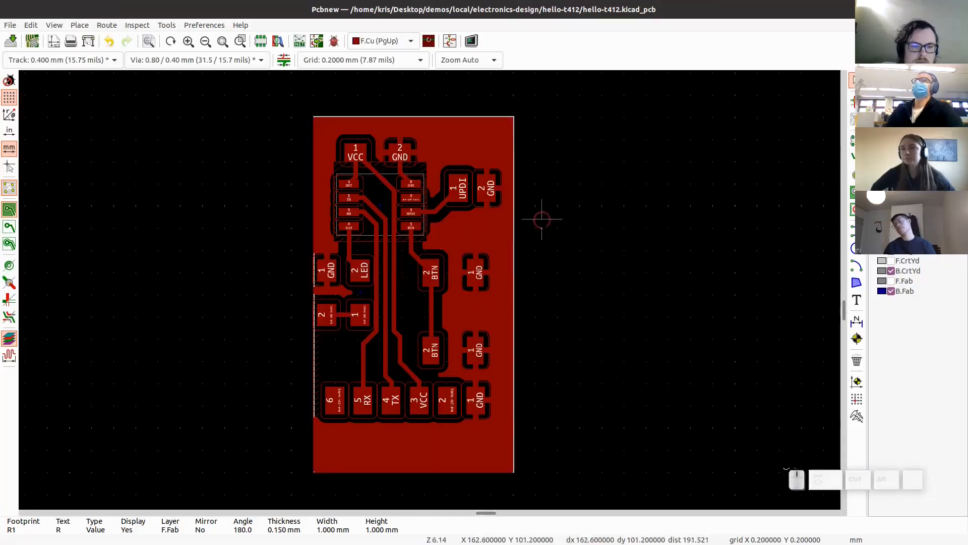
left_click(10, 25)
mouse_move(34, 101)
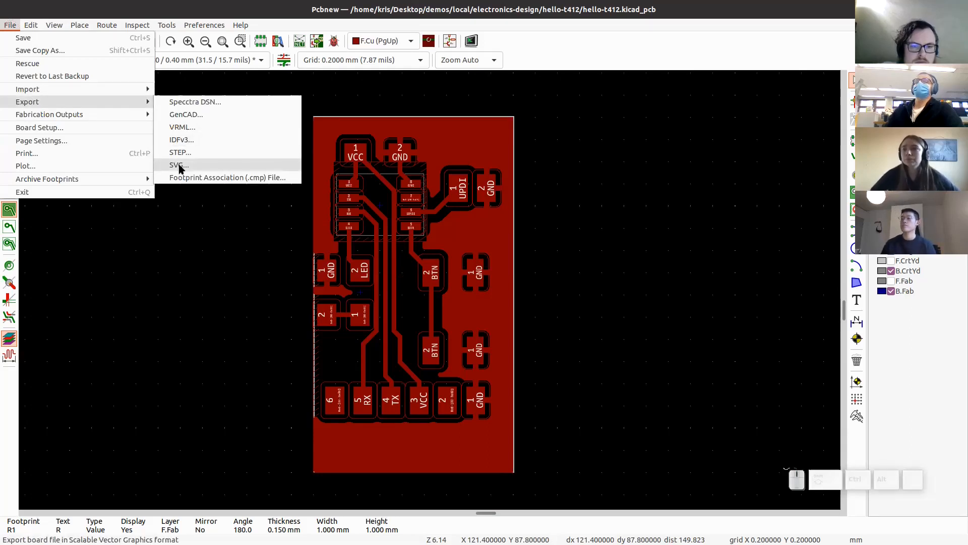
left_click(522, 5)
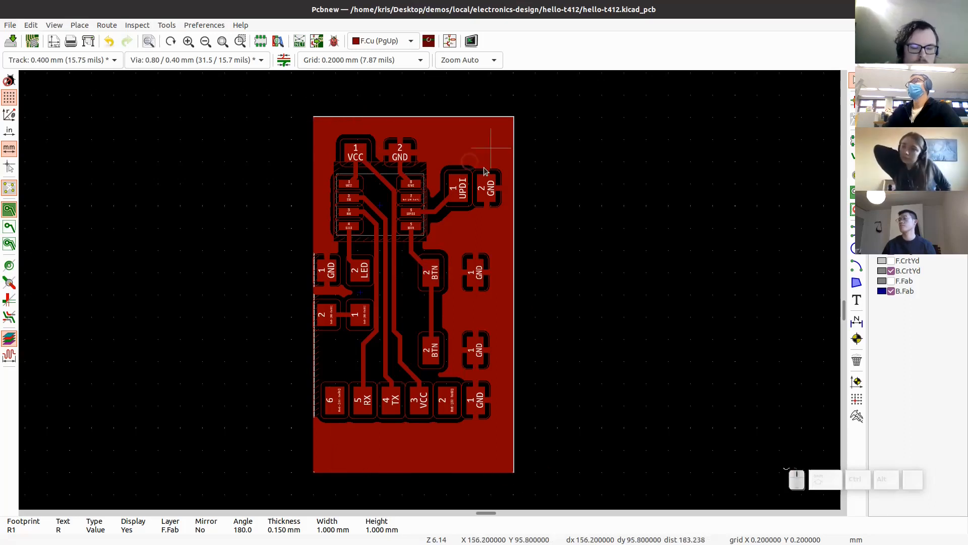
Step: Export the F.Cu and Edge.Cuts layers as black-and-white SVG files of the board area only, one file per layer, into svg/
left_click(10, 26)
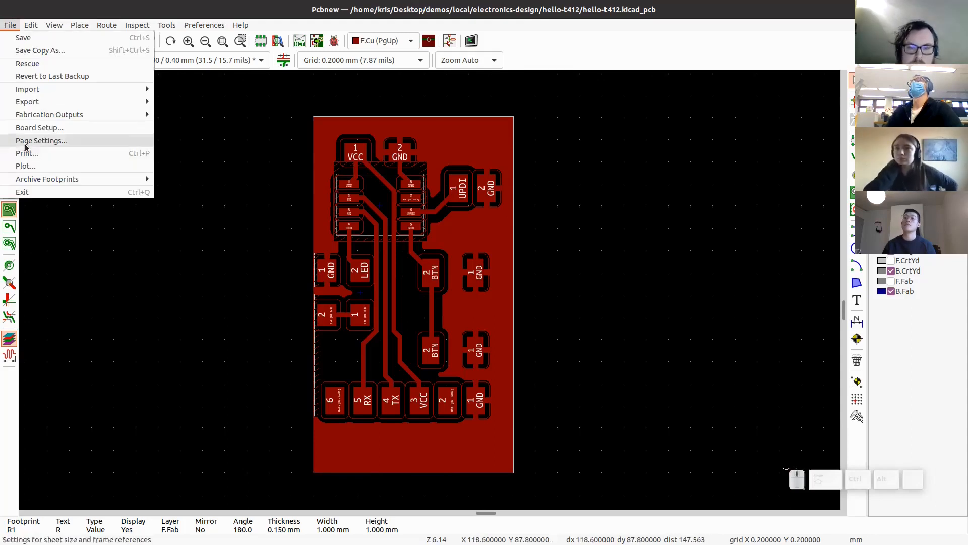
mouse_move(39, 101)
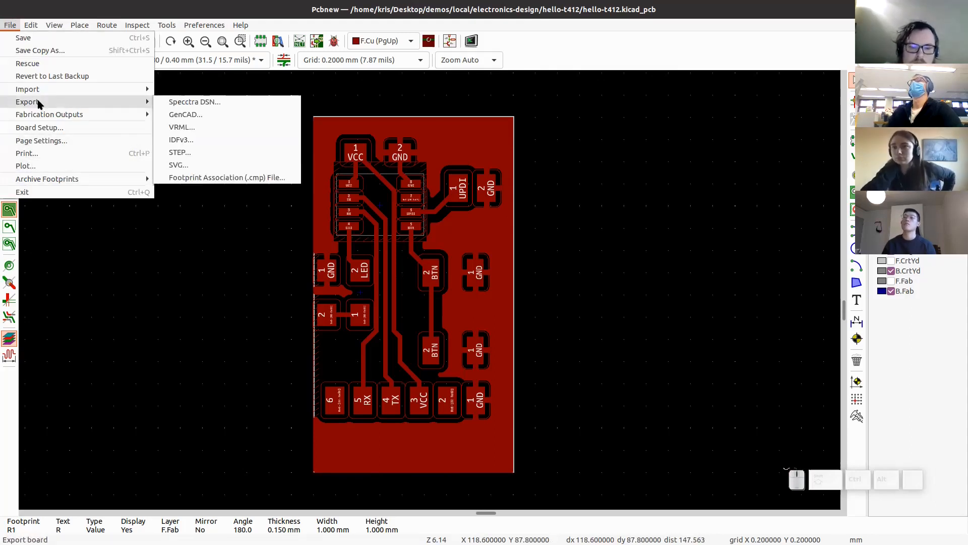
left_click(195, 166)
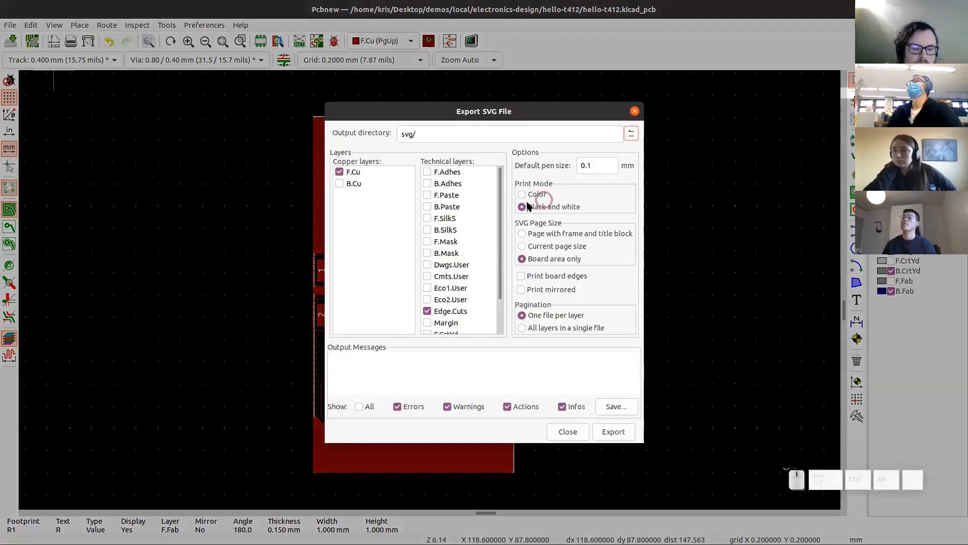
left_click(339, 172)
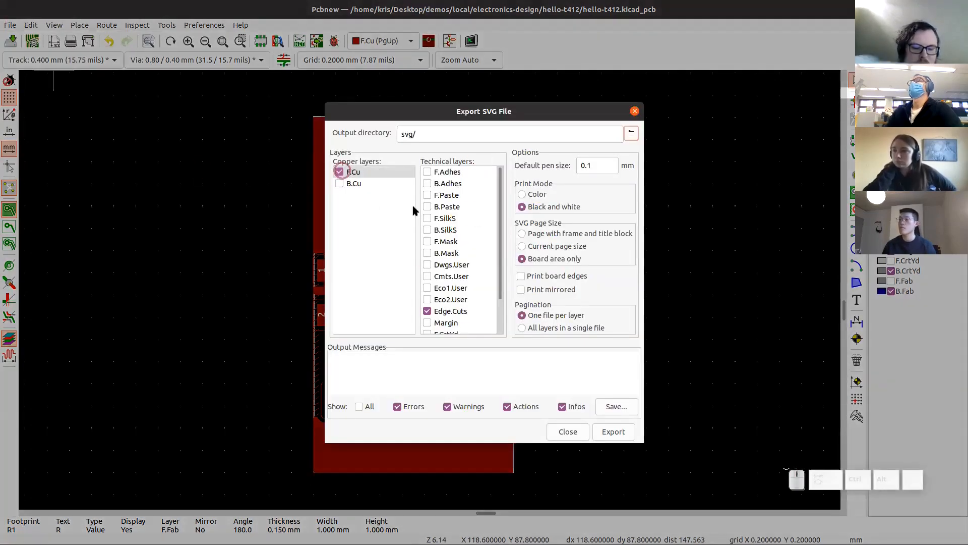
left_click(425, 315)
left_click(612, 430)
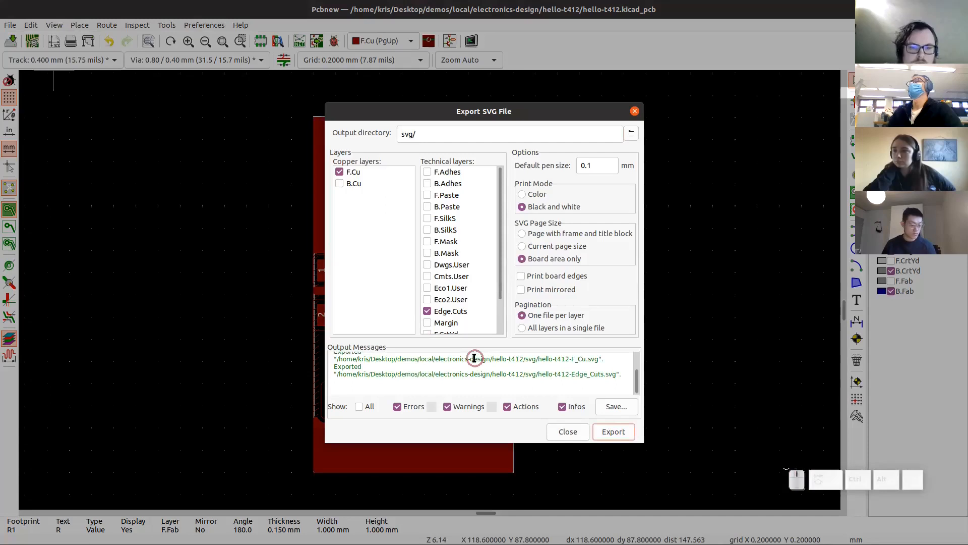
left_click(568, 431)
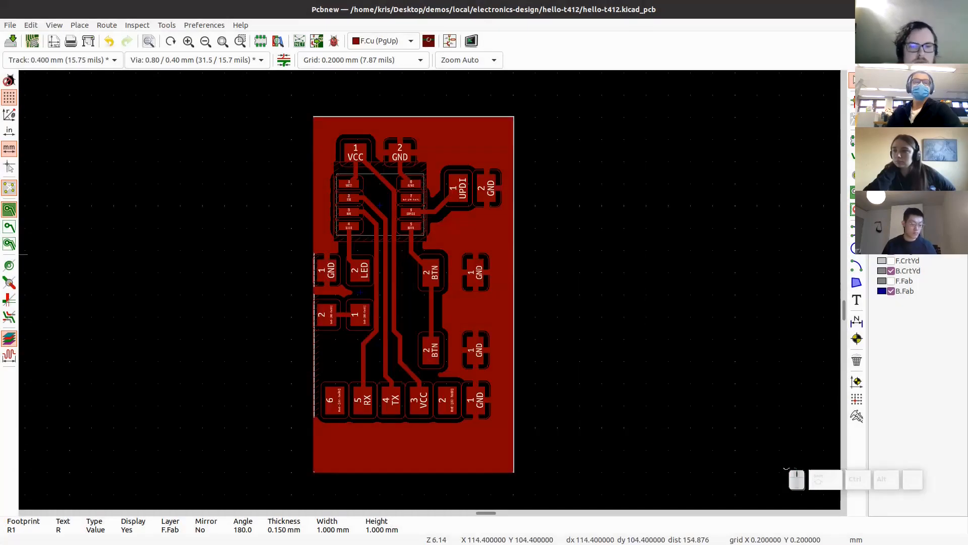
Step: Switch to the file manager and open the svg folder inside electronics-design/hello-t412
left_click(4, 254)
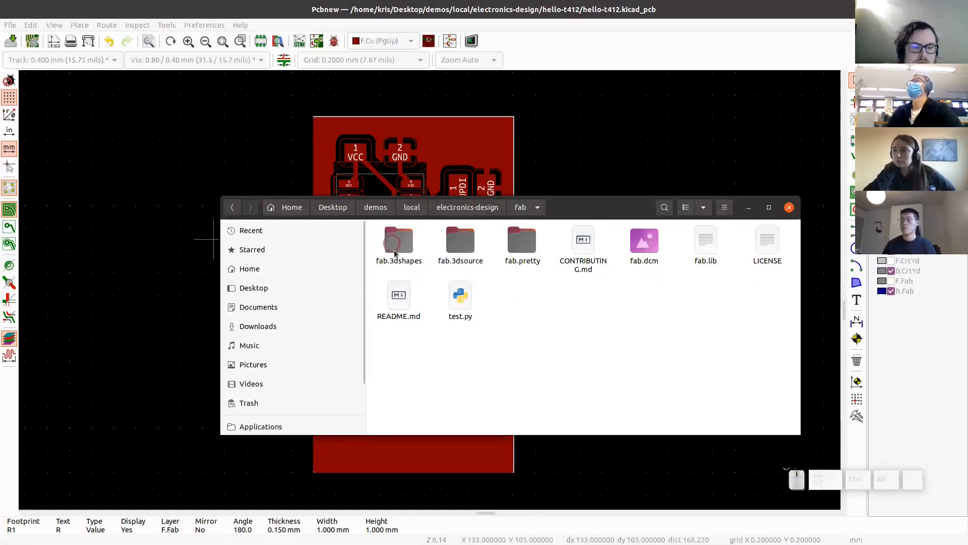
left_click(467, 208)
double_click(486, 239)
double_click(416, 238)
Step: Preview the exported F_Cu and Edge_Cuts SVG files one after the other
left_click(483, 248)
key("space")
key("space")
left_click(411, 255)
key("space")
key("space")
Step: Open hello-t412-Edge_Cuts.svg in gThumb and examine the board outline enlarged
right_click(405, 251)
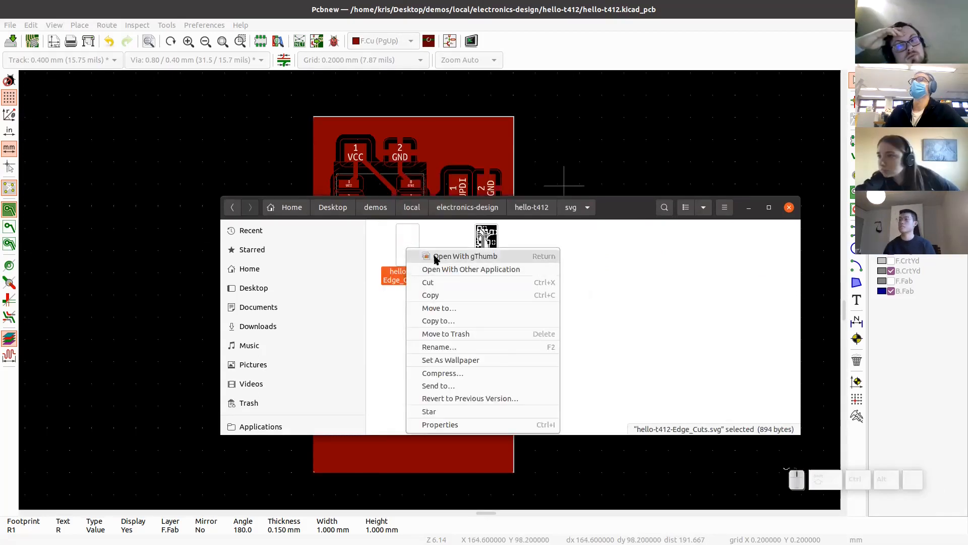
left_click(457, 268)
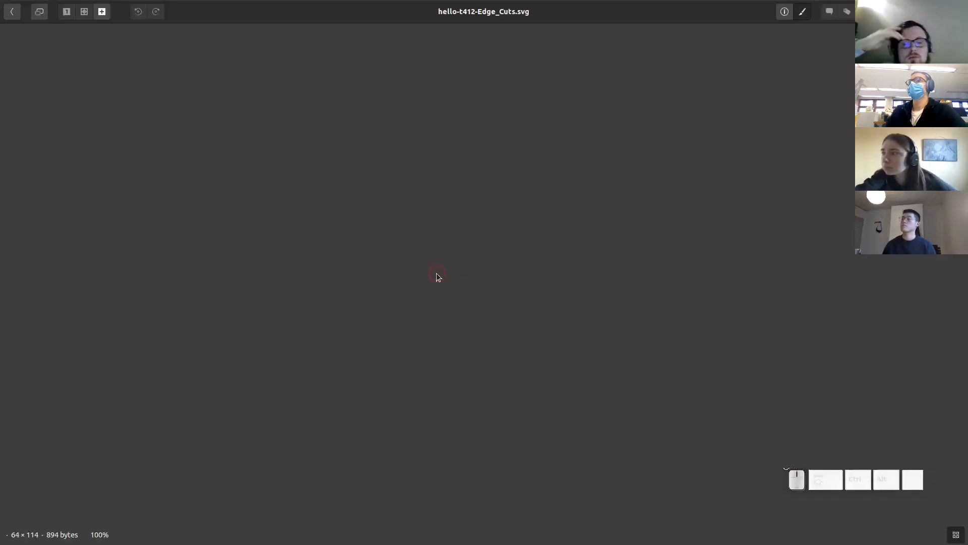
scroll(396, 252, "up", 5, "ctrl")
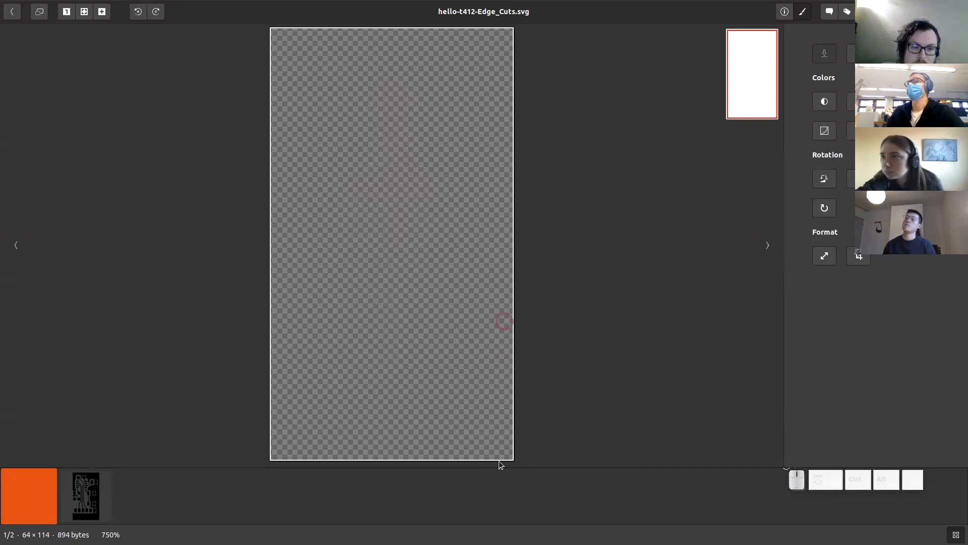
Step: Examine hello-t412-F_Cu.svg enlarged in gThumb, then close the viewer and return to the PCB editor
left_click(86, 503)
scroll(395, 256, "up", 5, "ctrl")
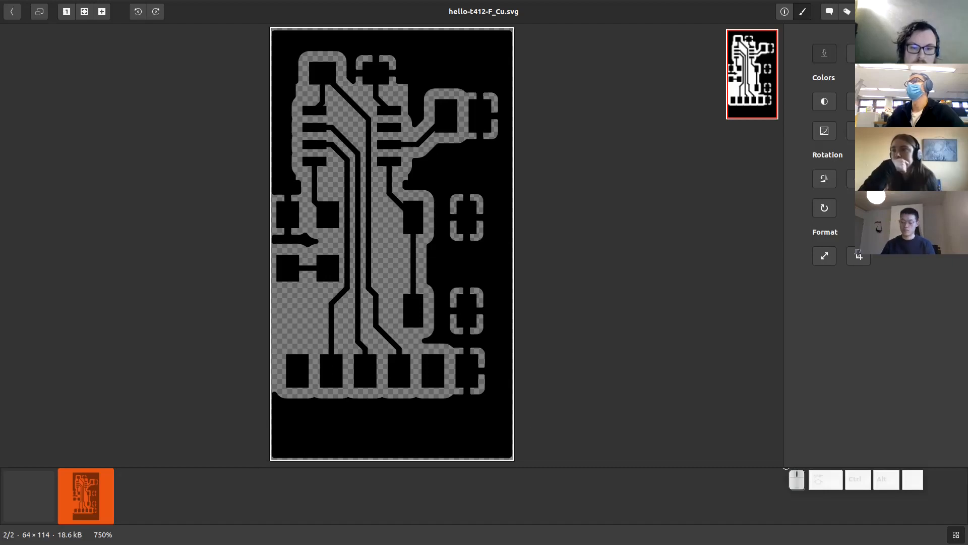
left_click(956, 11)
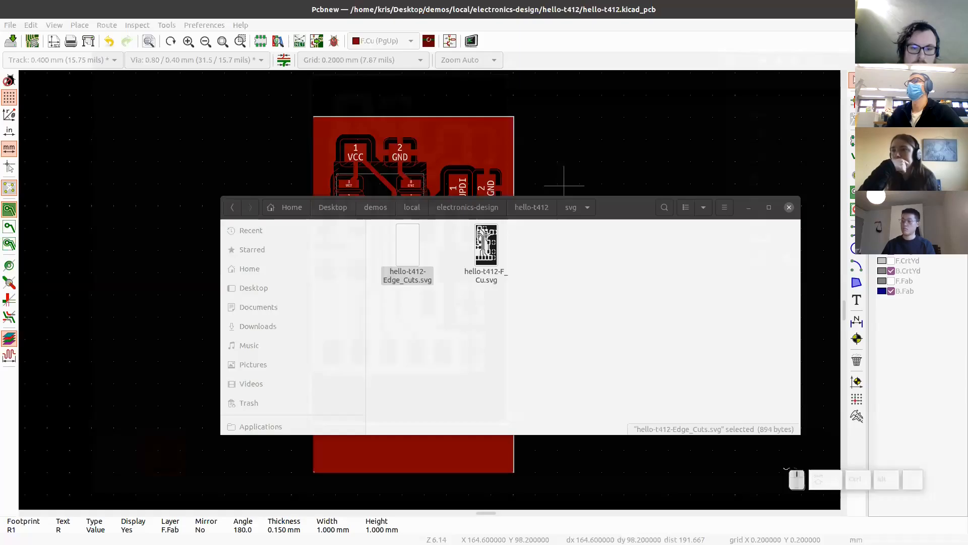
left_click(557, 17)
Step: Make Margin the active layer, start the graphic line tool and set the grid to 1.0000 mm
left_click(411, 42)
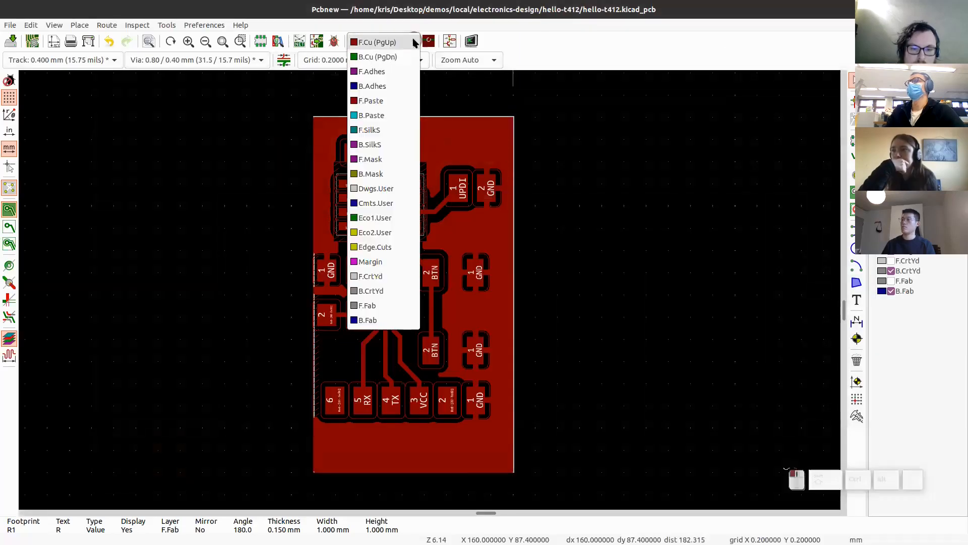
left_click(374, 263)
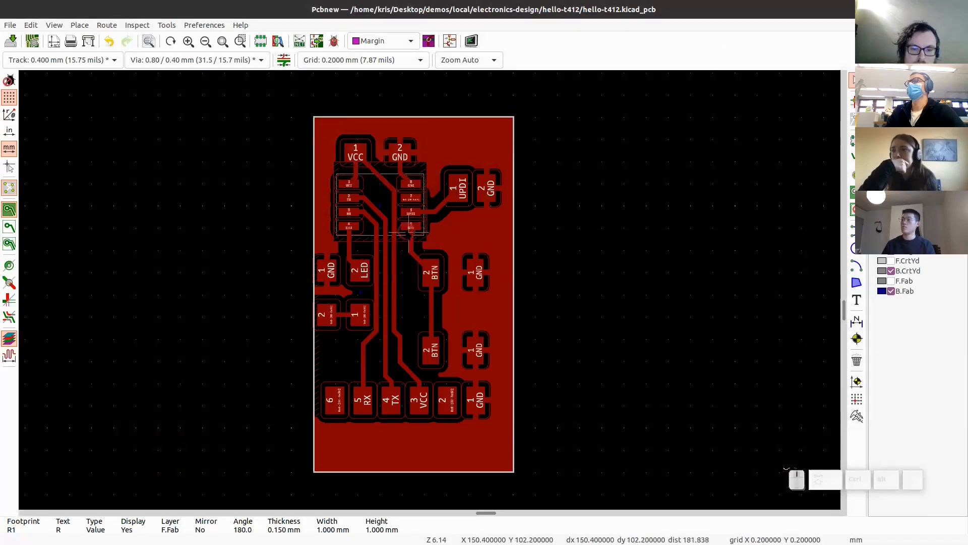
left_click(511, 214)
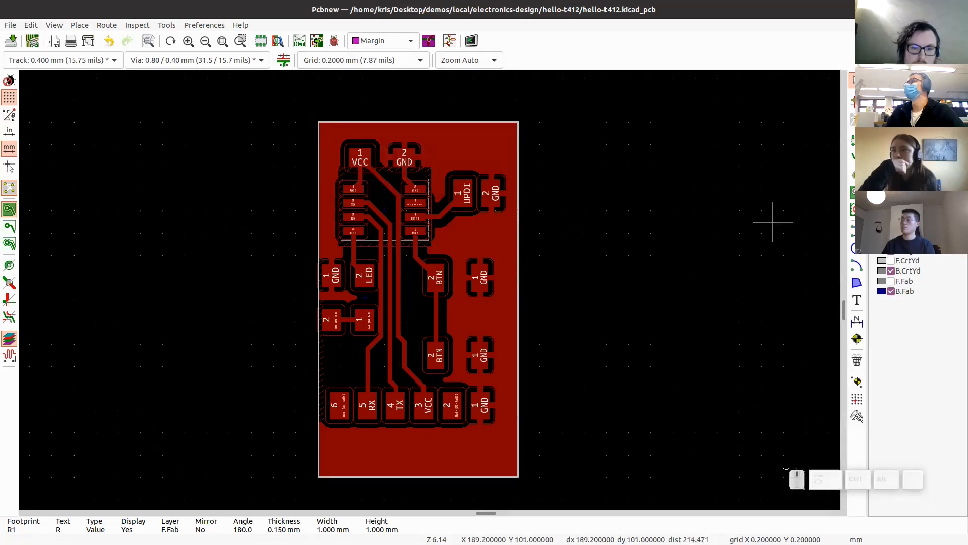
left_click(856, 232)
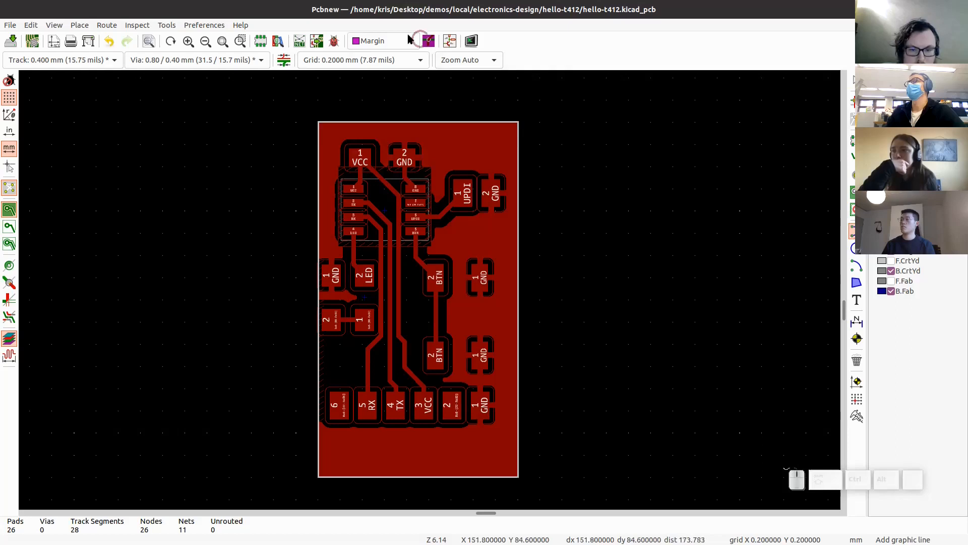
left_click(375, 60)
scroll(356, 71, "up", 1)
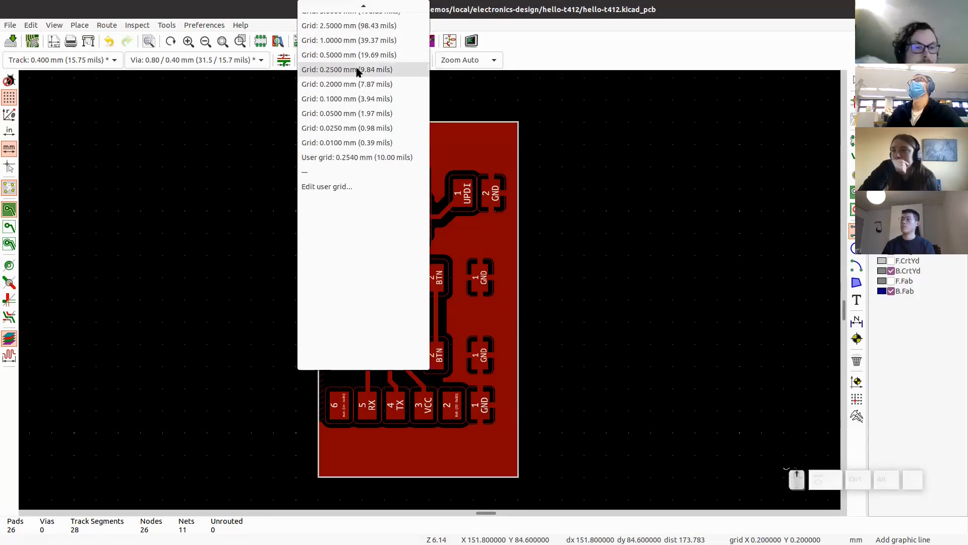
left_click(352, 40)
Step: Draw a closed rectangular outline on the Margin layer, 2 mm outside the board edge on all four sides
scroll(429, 286, "up", 5)
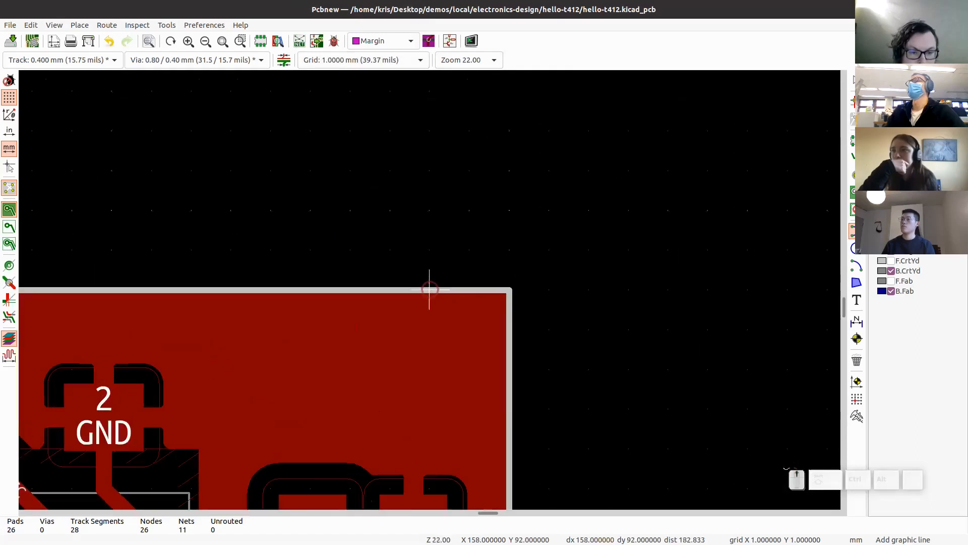
scroll(429, 289, "up", 1)
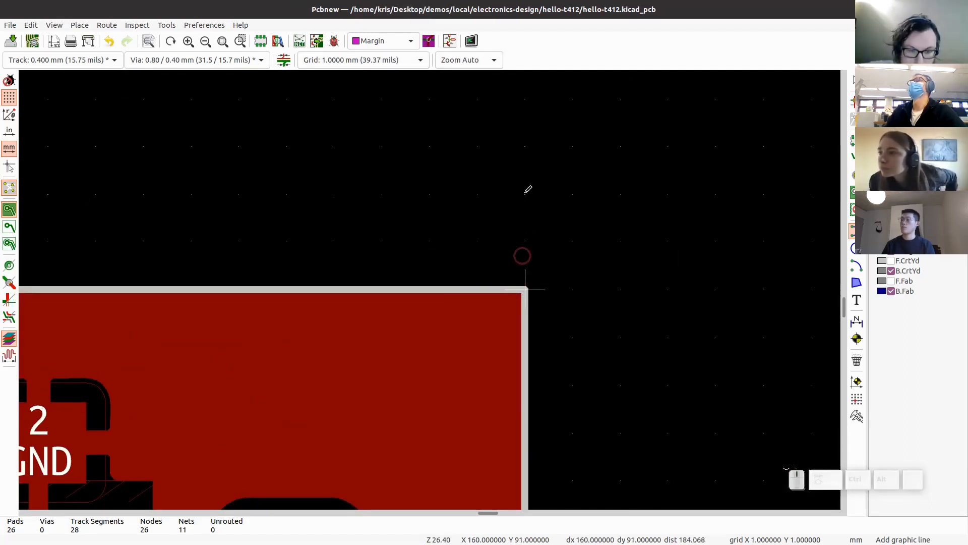
scroll(428, 282, "down", 8)
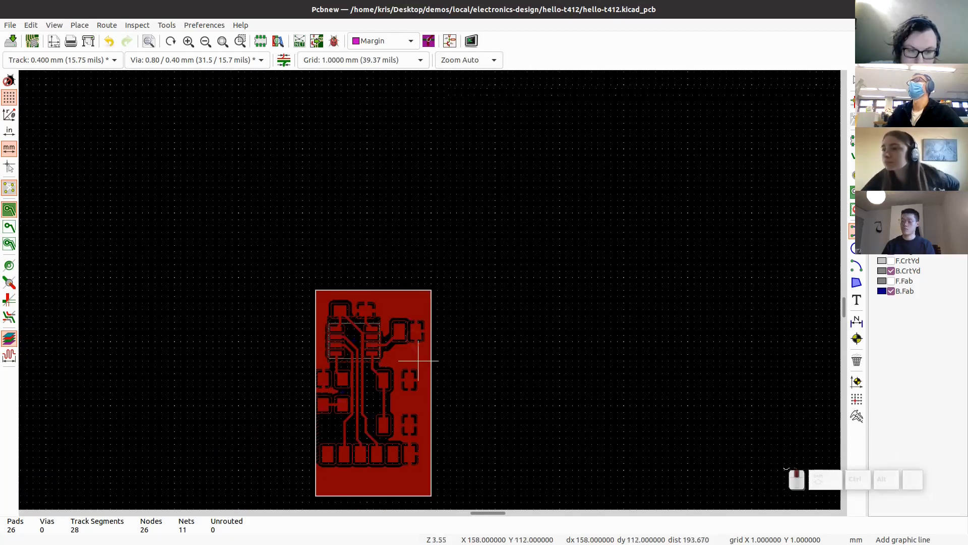
scroll(418, 361, "up", 10)
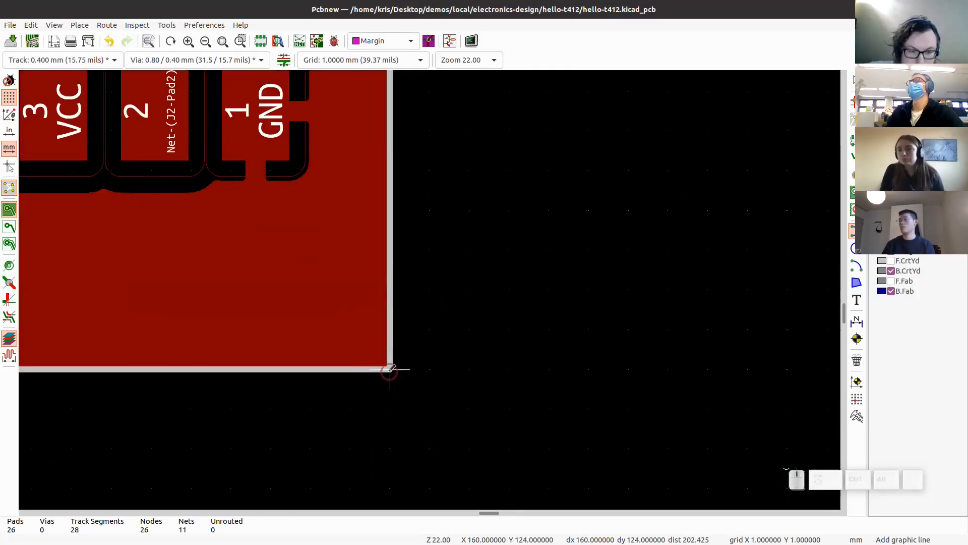
middle_click_drag(389, 370, 411, 268)
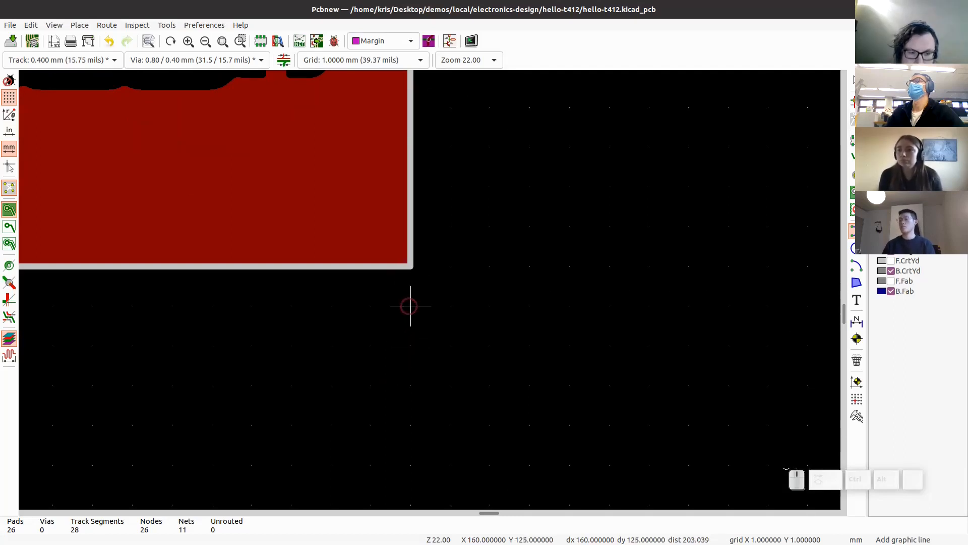
left_click(410, 346)
left_click(490, 346)
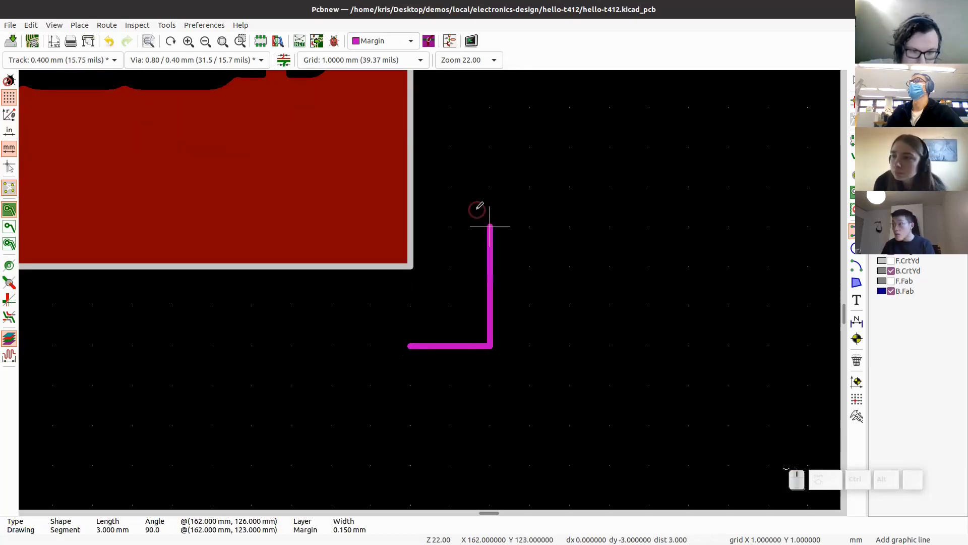
scroll(478, 210, "down", 10)
scroll(435, 74, "up", 7)
left_click(406, 313)
middle_click_drag(56, 333, 431, 221)
left_click(275, 201)
scroll(298, 362, "down", 6)
scroll(492, 490, "up", 6)
left_click(219, 358)
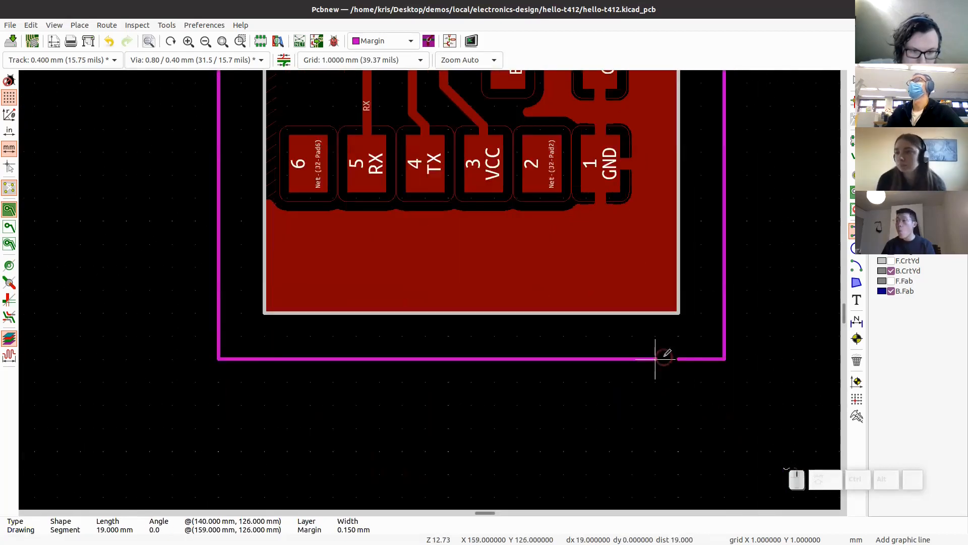
left_click(678, 358)
scroll(497, 335, "down", 6)
middle_click_drag(407, 150, 384, 274)
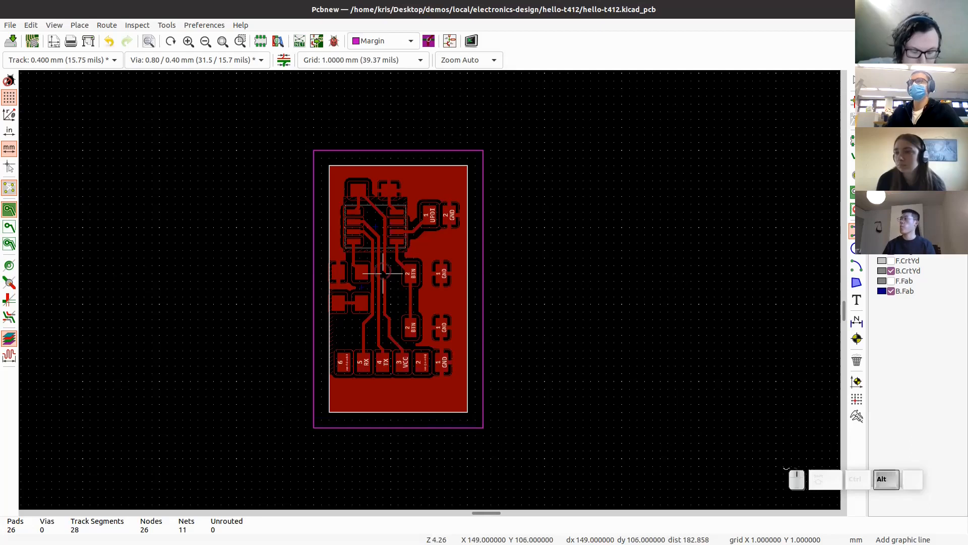
Step: Look at the reference traces image in the browser and the exported F_Cu and Edge_Cuts SVG files in gThumb, then return to Pcbnew
key("alt+Tab")
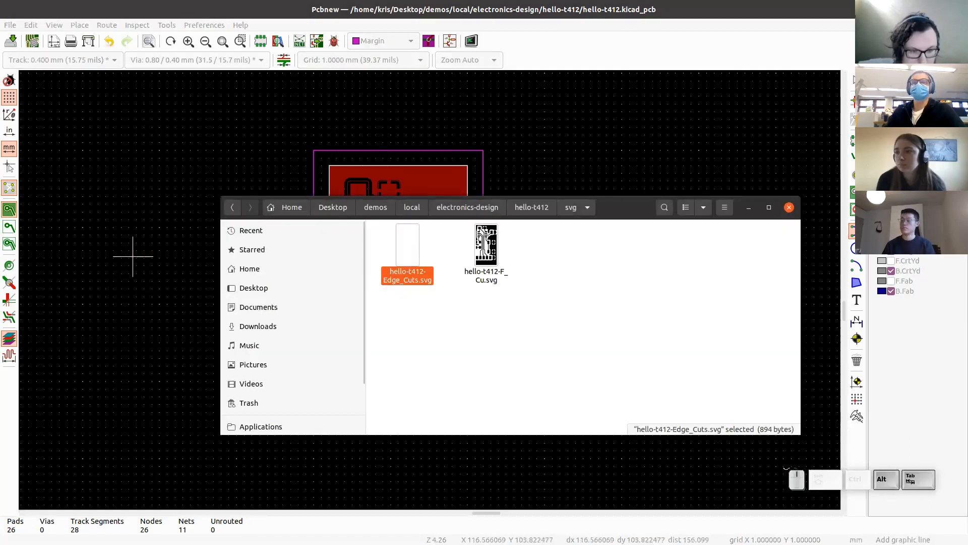
key("alt+Tab")
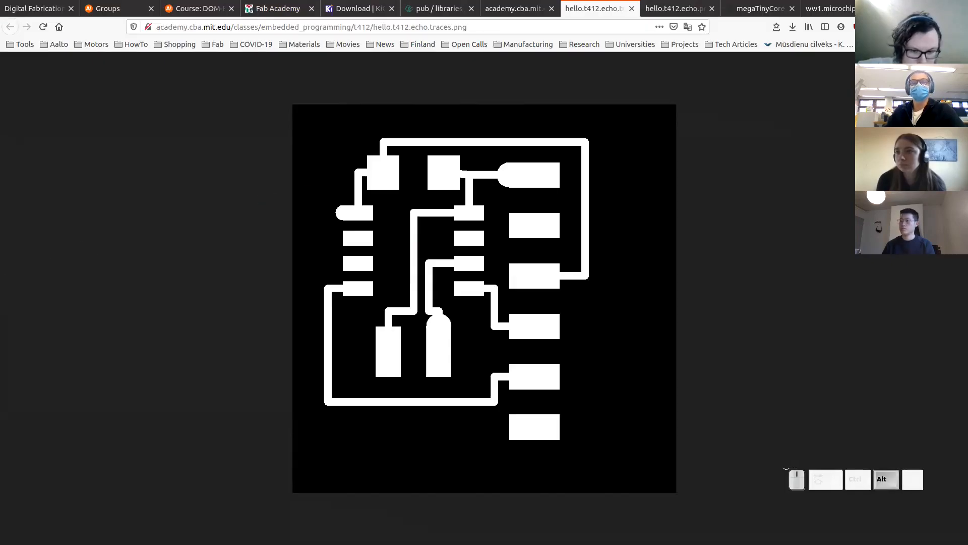
key("alt+Tab")
key("Right")
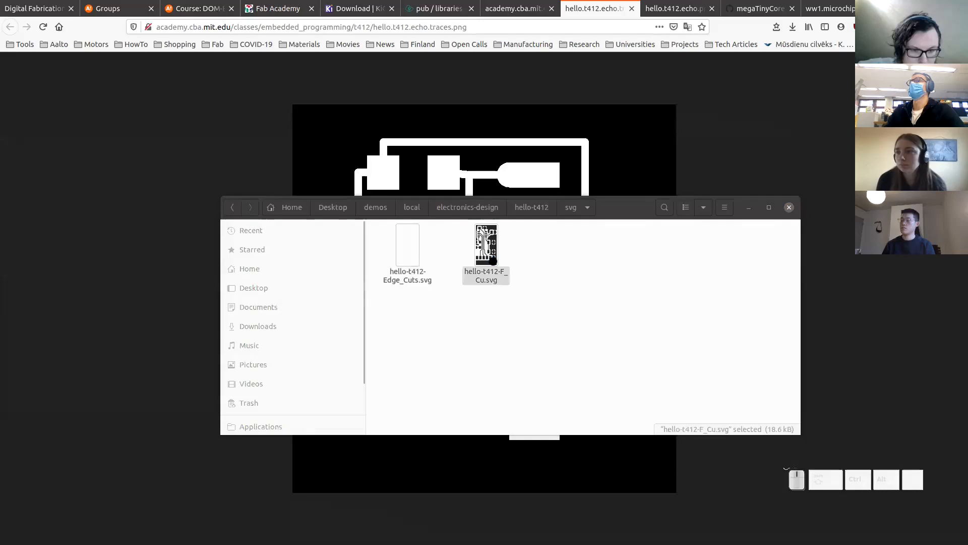
double_click(486, 252)
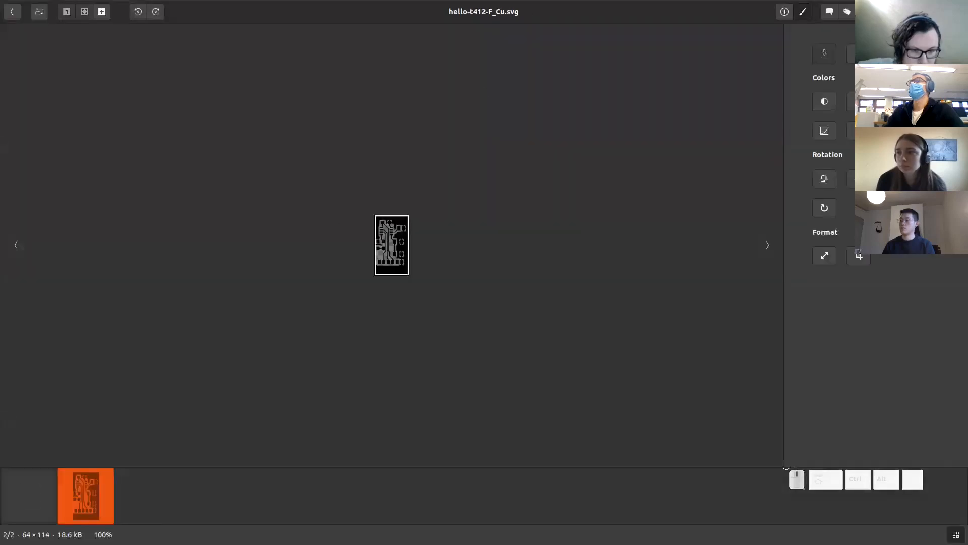
left_click(32, 510)
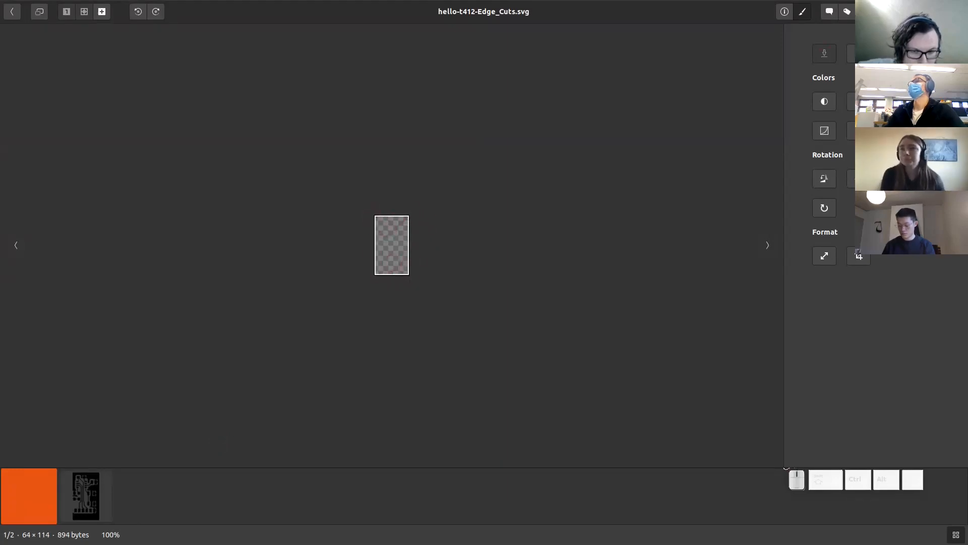
key("alt+Tab")
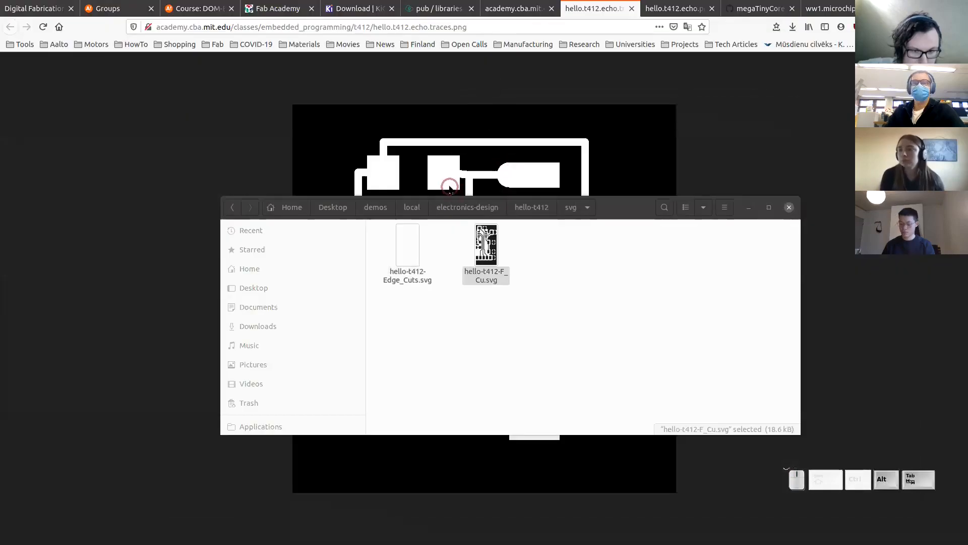
key("alt+Tab")
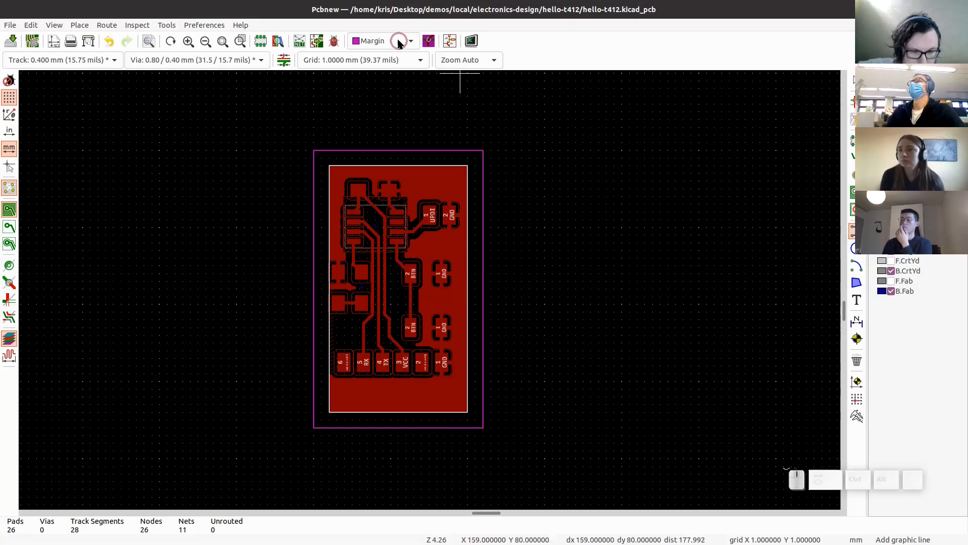
Step: Draw a filled four-point polygon on the Dwgs.User layer with its points on the corners of the board outline
left_click(399, 42)
scroll(381, 58, "up", 4)
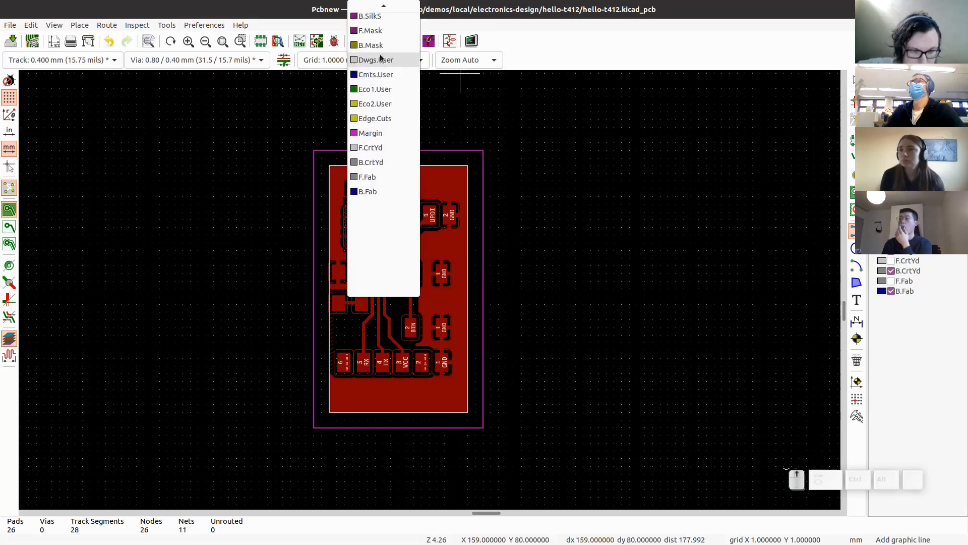
left_click(381, 59)
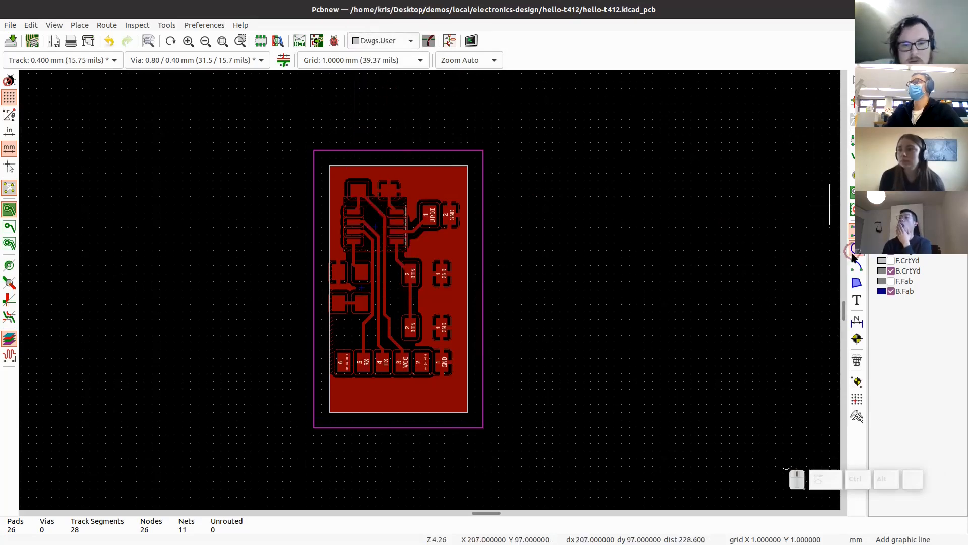
left_click(856, 282)
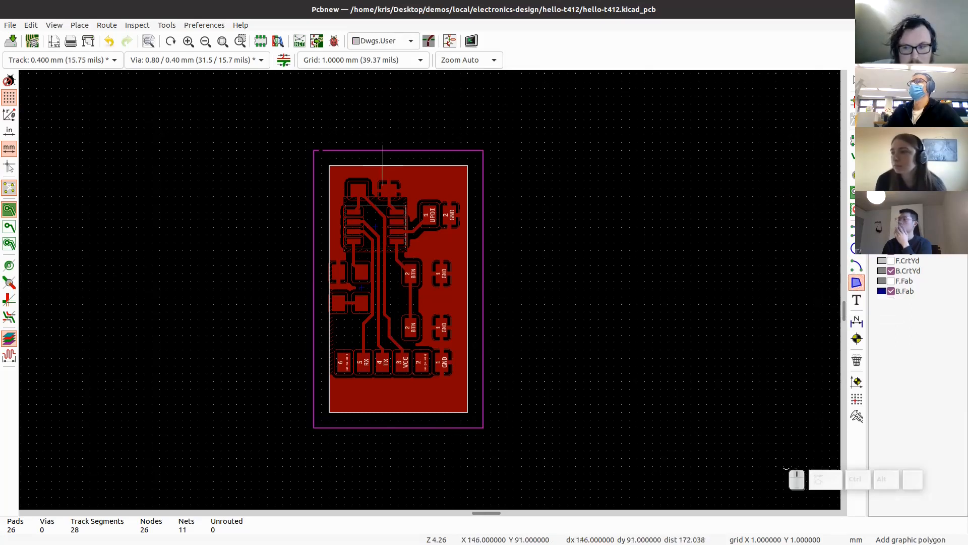
scroll(374, 161, "up", 5)
left_click(466, 359)
middle_click_drag(649, 363, 268, 179)
left_click(684, 168)
middle_click_drag(614, 440, 607, 177)
mouse_move(614, 419)
middle_mouse_down()
mouse_move(652, 229)
mouse_move(649, 176)
middle_mouse_up()
middle_click_drag(617, 451, 519, 233)
middle_click_drag(545, 489, 519, 348)
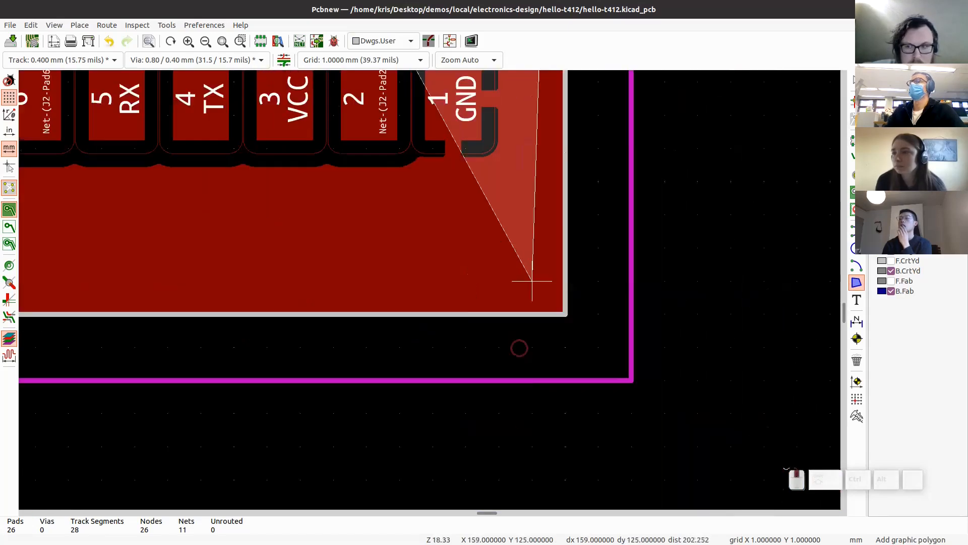
left_click(565, 314)
middle_click_drag(279, 353, 741, 357)
left_click(454, 315)
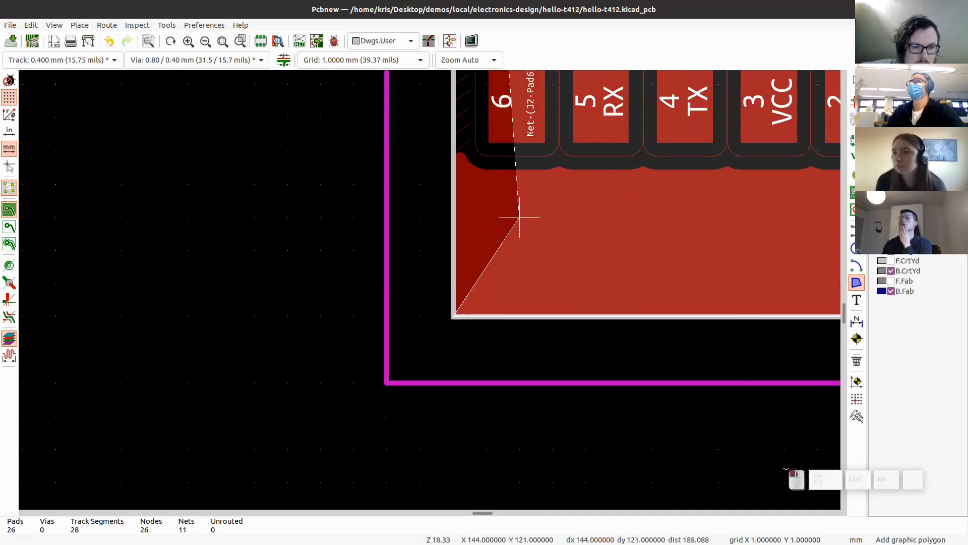
middle_click_drag(537, 169, 472, 462)
middle_click_drag(482, 212, 430, 506)
middle_click_drag(467, 343, 449, 447)
middle_click_drag(499, 202, 478, 499)
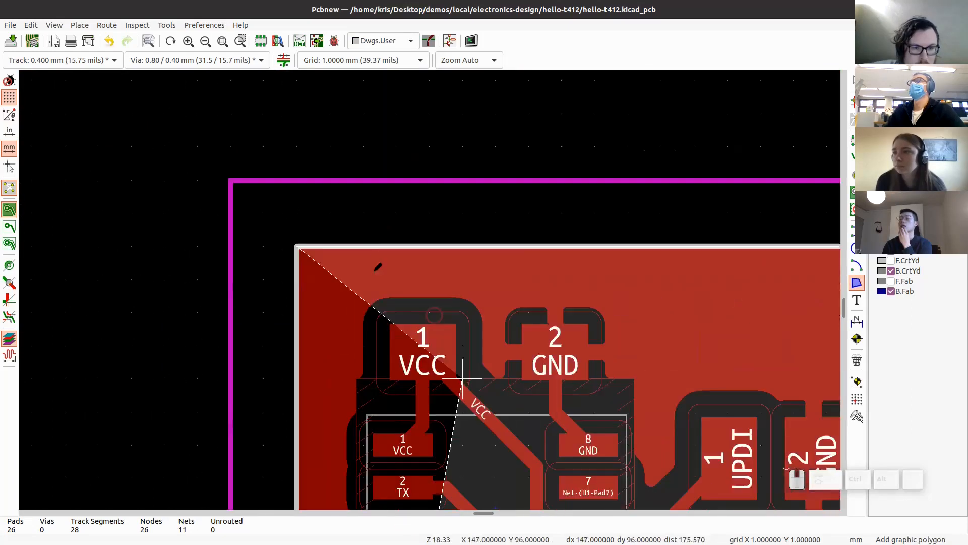
double_click(297, 245)
key("Escape")
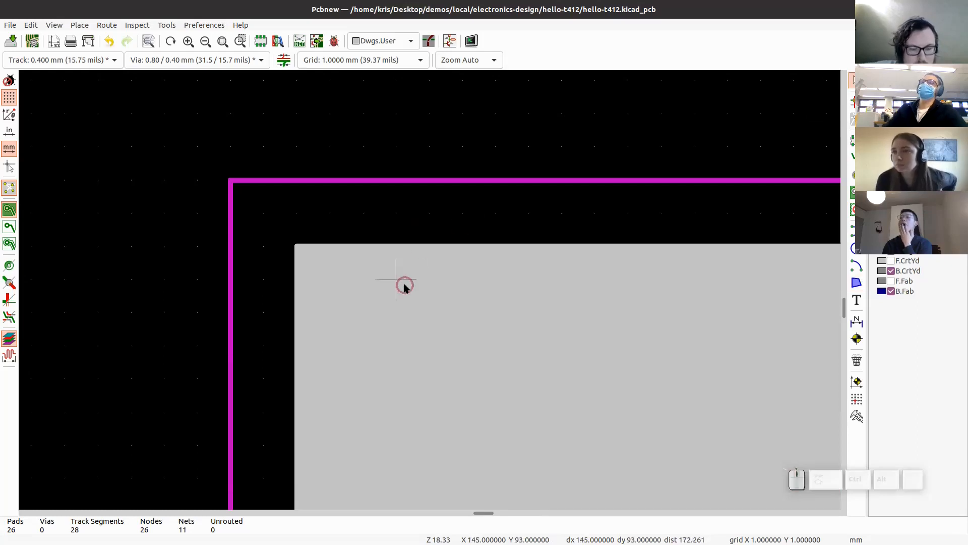
Step: Set the line thickness of the polygon covering the board to 0 mm
left_click(404, 286)
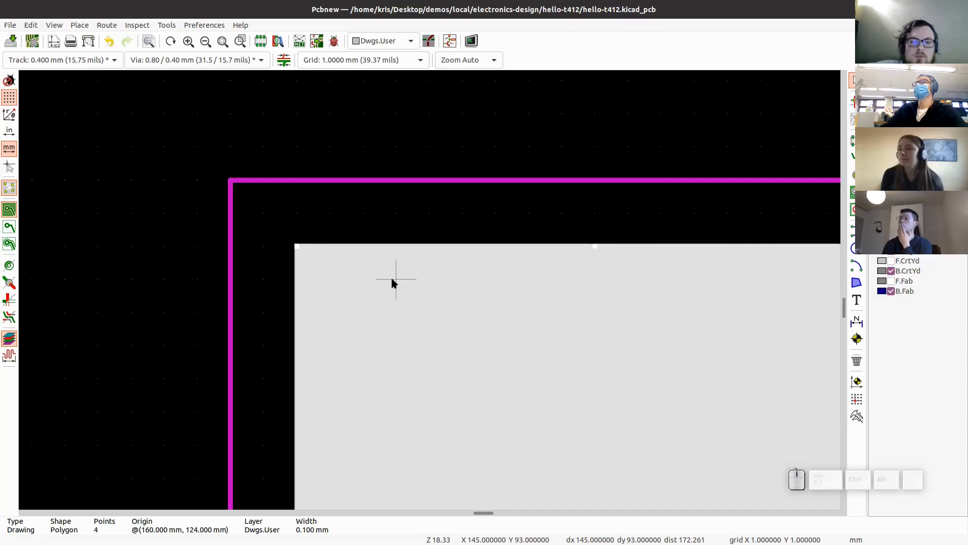
key("e")
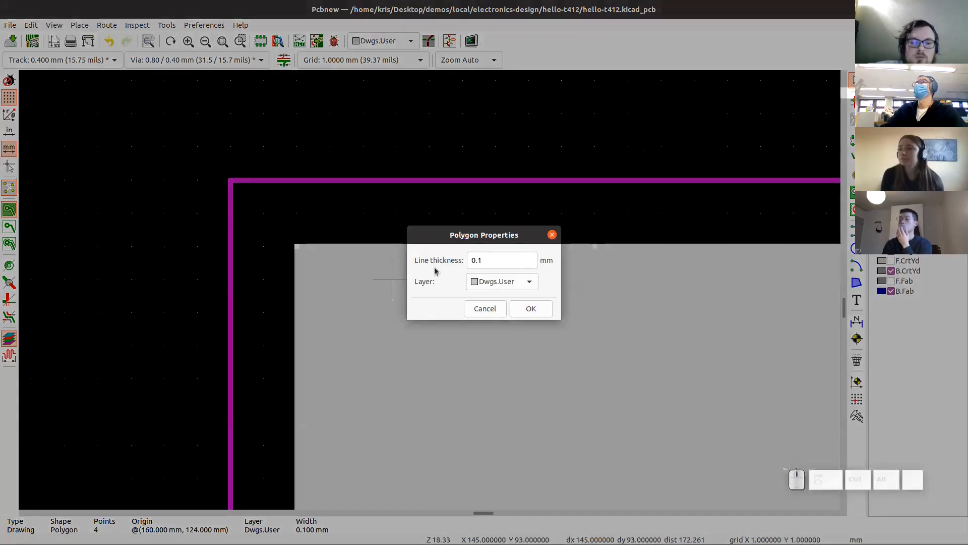
left_click(445, 268)
type("0")
left_click(486, 264)
left_click(536, 308)
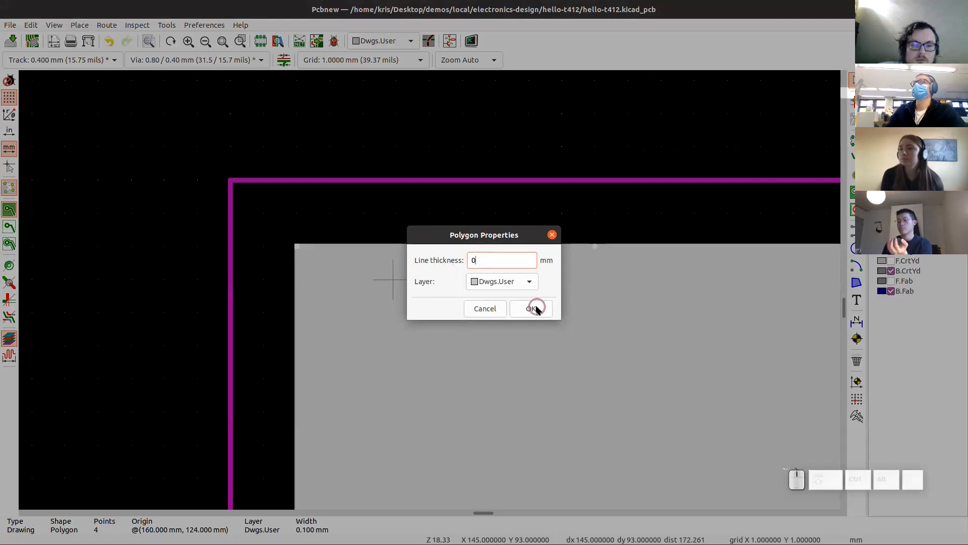
Step: Make F.Cu the active layer again
scroll(443, 249, "down", 5)
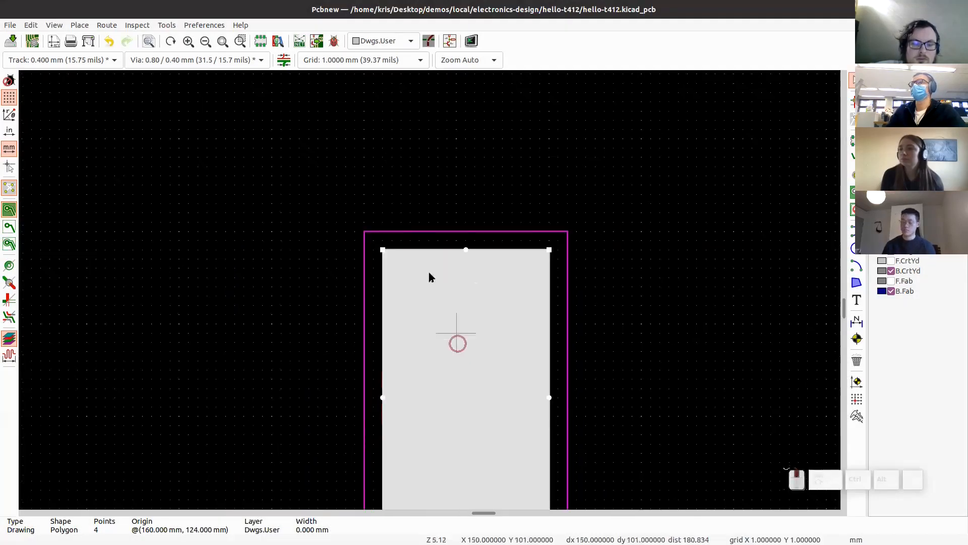
left_click(401, 41)
scroll(374, 32, "up", 3)
left_click(370, 7)
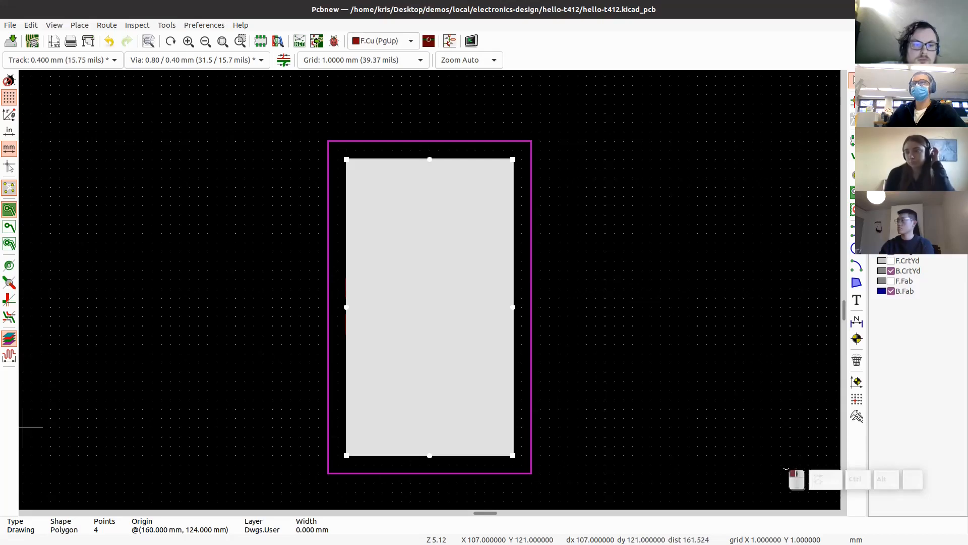
Step: Switch to the file manager and rename the exported edge cuts file as hello-t412-Edge_Cuts_.svg
key("alt+Tab")
right_click(405, 252)
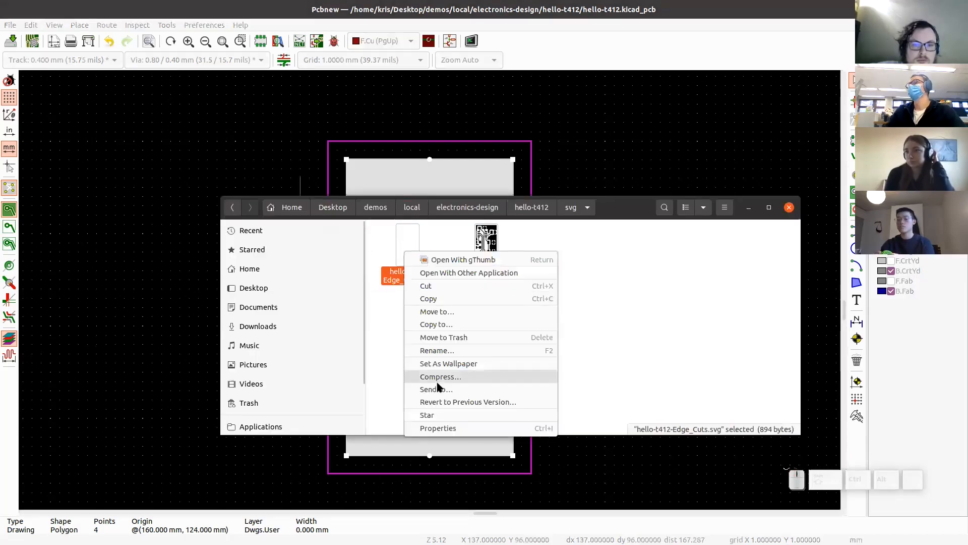
left_click(451, 350)
key("Right")
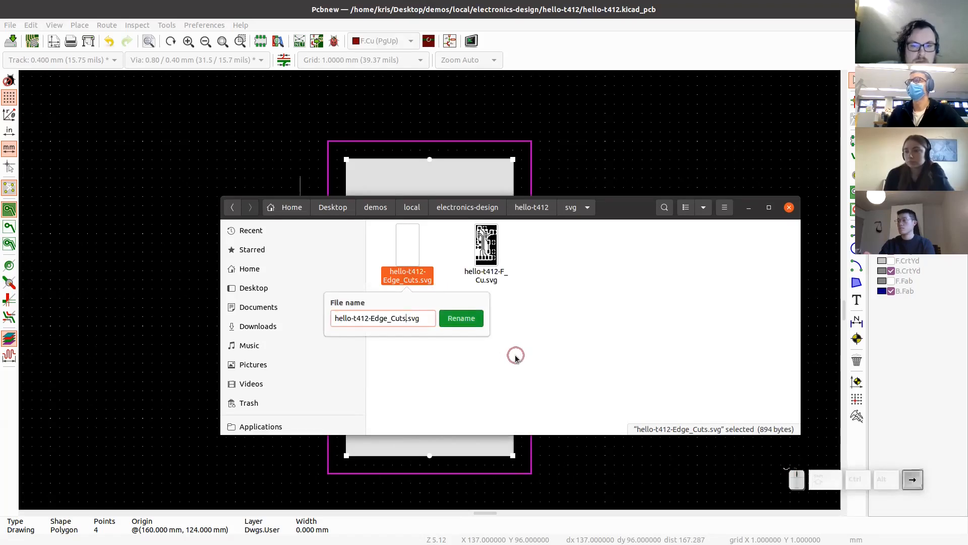
type("_")
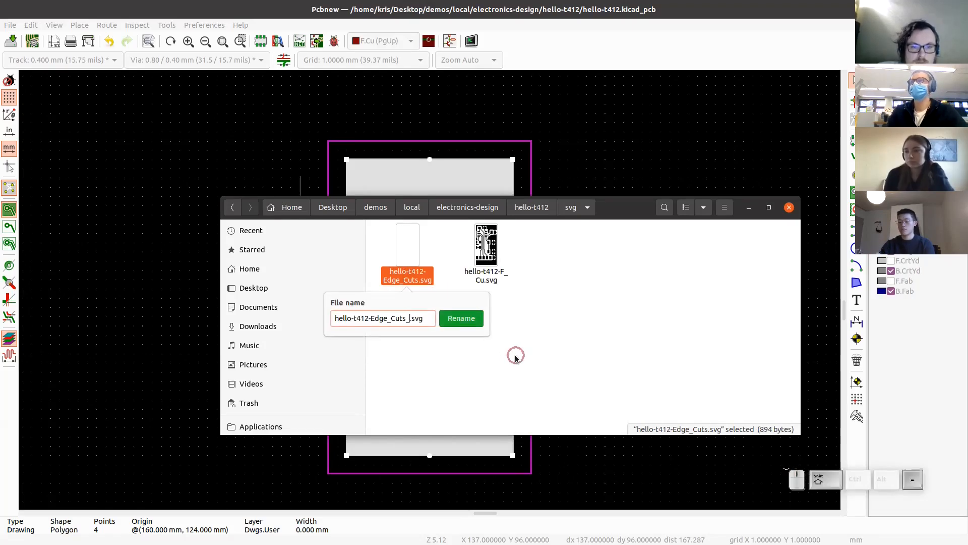
key("Return")
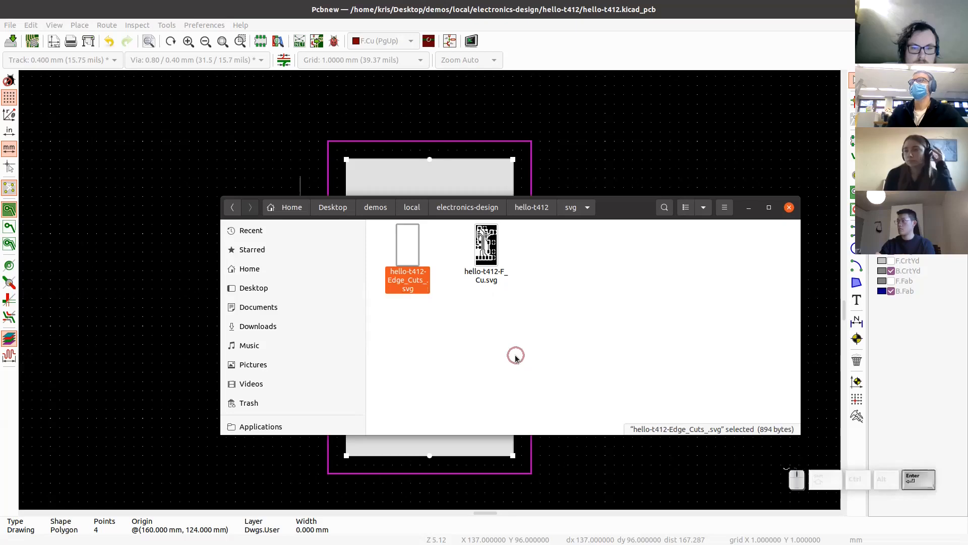
Step: Rename the exported front copper file as hello-t412-F_Cu_.svg
left_click(488, 247)
right_click(494, 249)
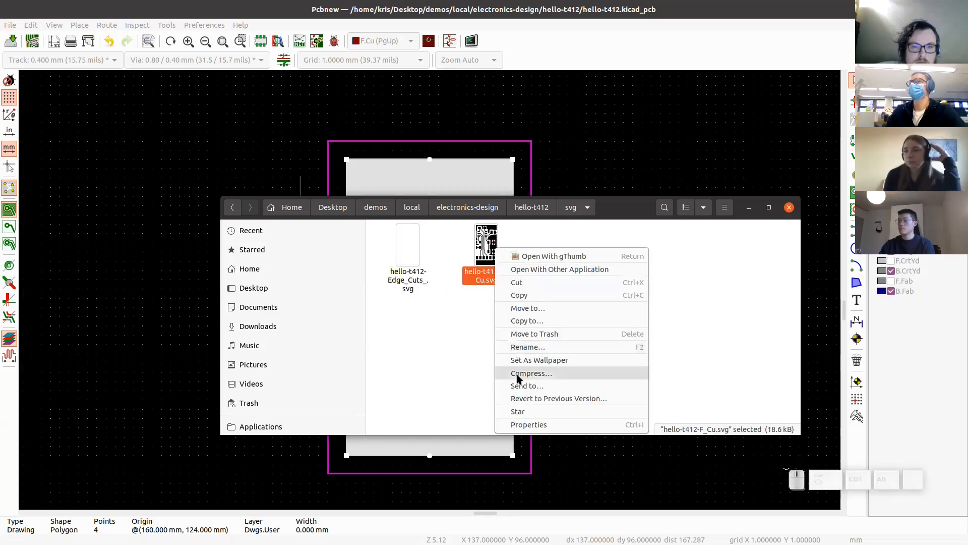
left_click(540, 348)
key("Right")
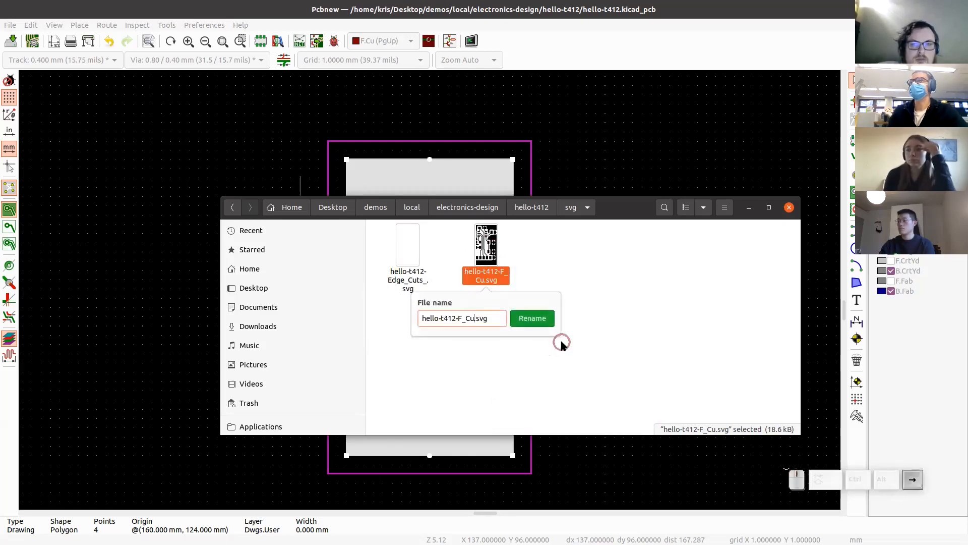
type(")")
key("BackSpace")
type("_")
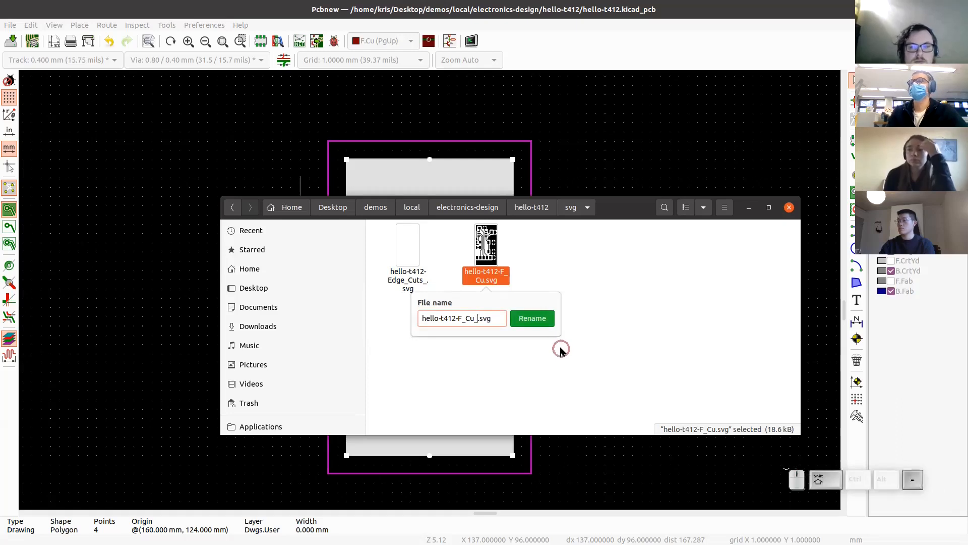
key("Return")
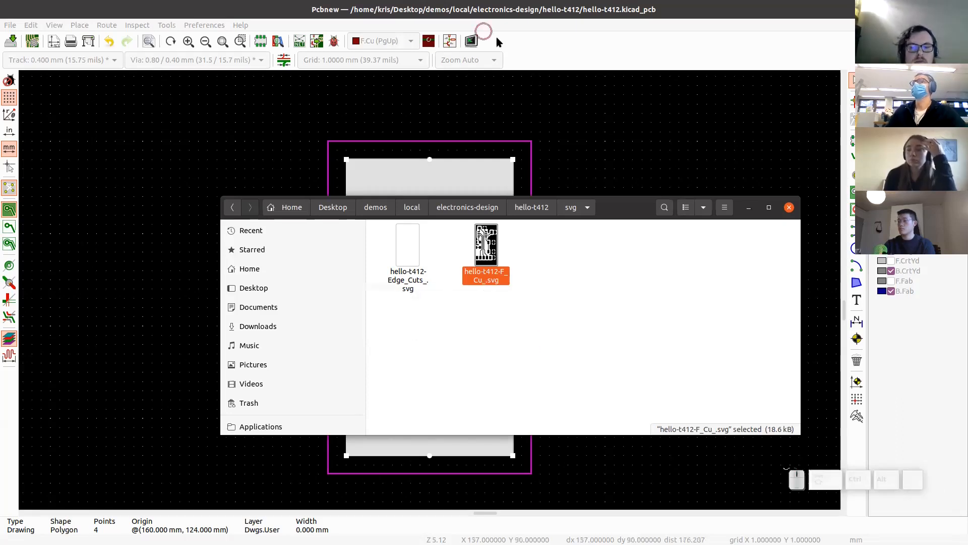
Step: Tile the Pcbnew window on one half of the desktop and the svg folder window on the other half
left_click(514, 7)
key("super+Left")
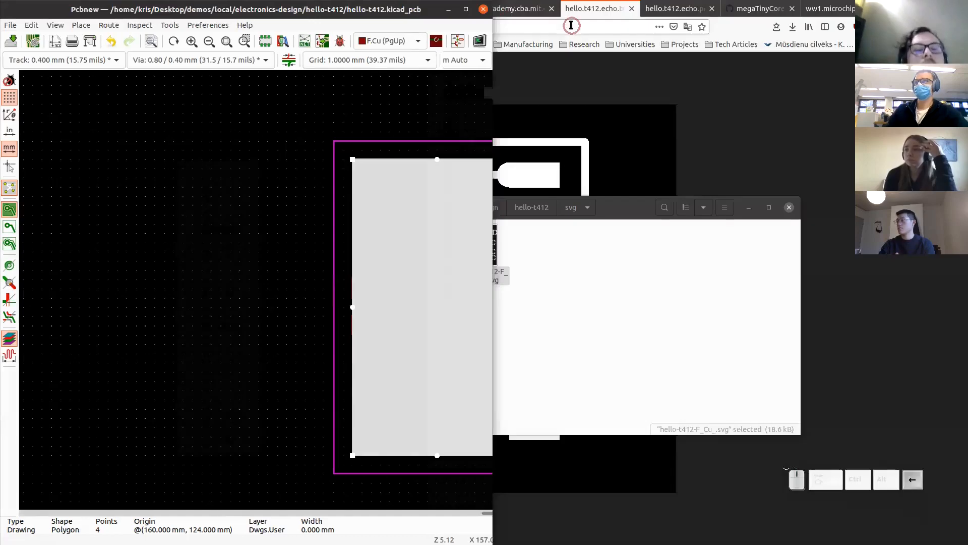
left_click(622, 207)
key("super+Right")
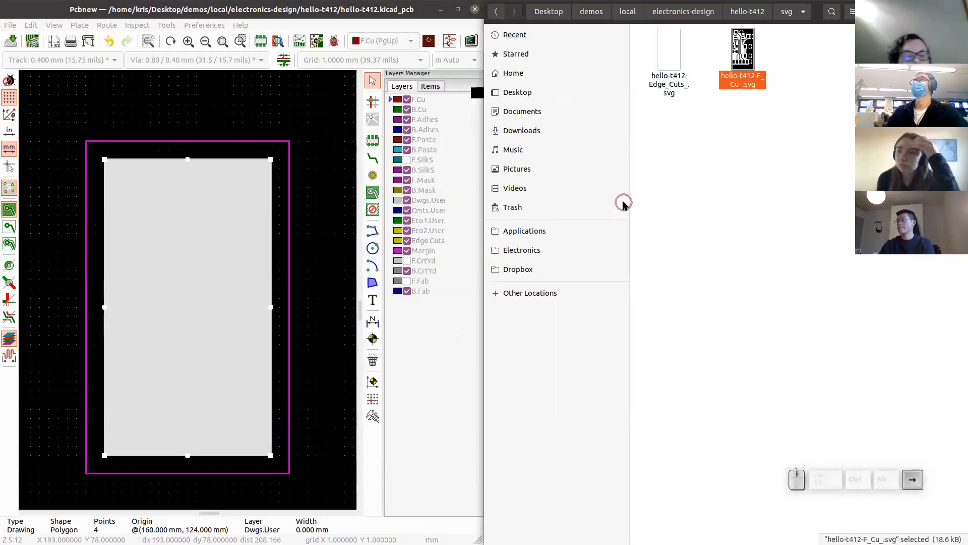
left_click(329, 10)
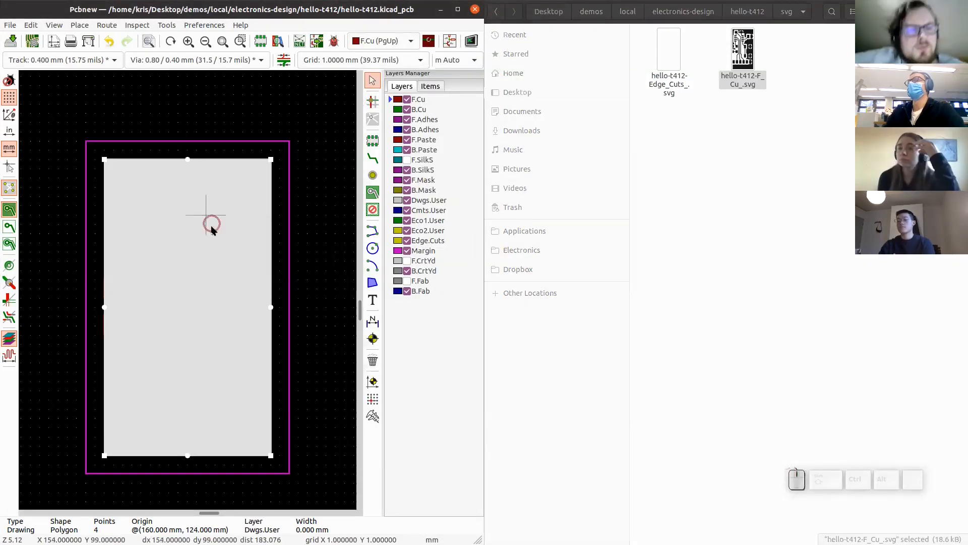
Step: Export the F.Cu and Dwgs.User layers as separate SVG files into the svg/ directory, leaving out Edge.Cuts
left_click(11, 25)
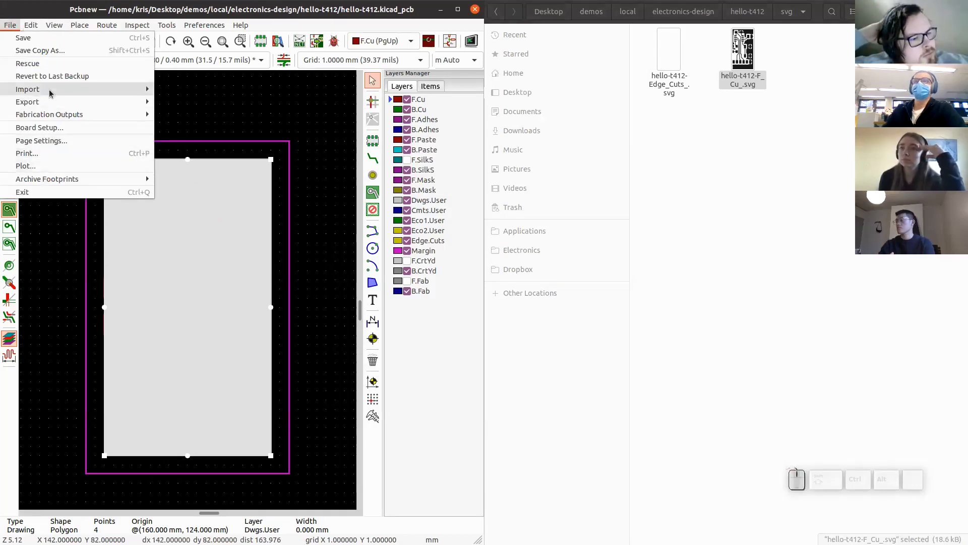
mouse_move(51, 103)
left_click(191, 165)
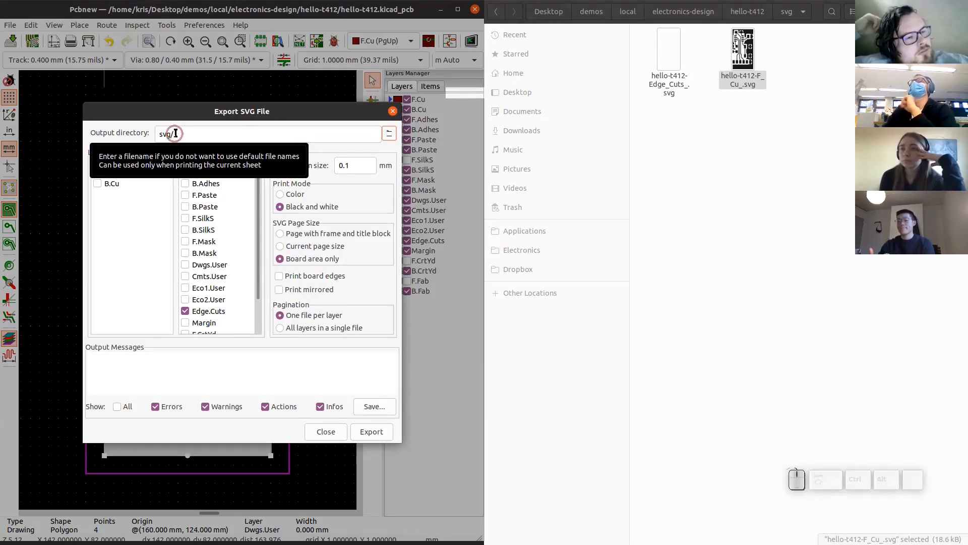
left_click(198, 131)
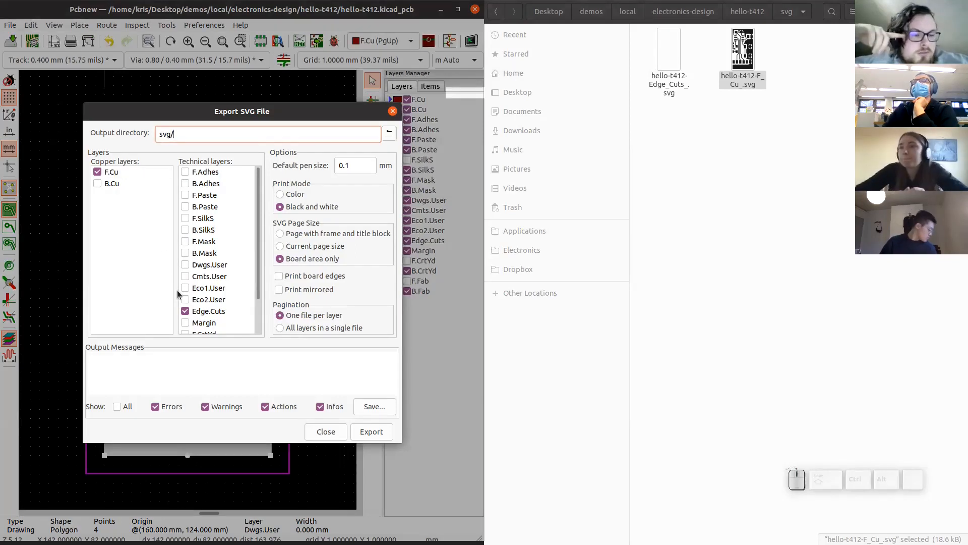
left_click(185, 313)
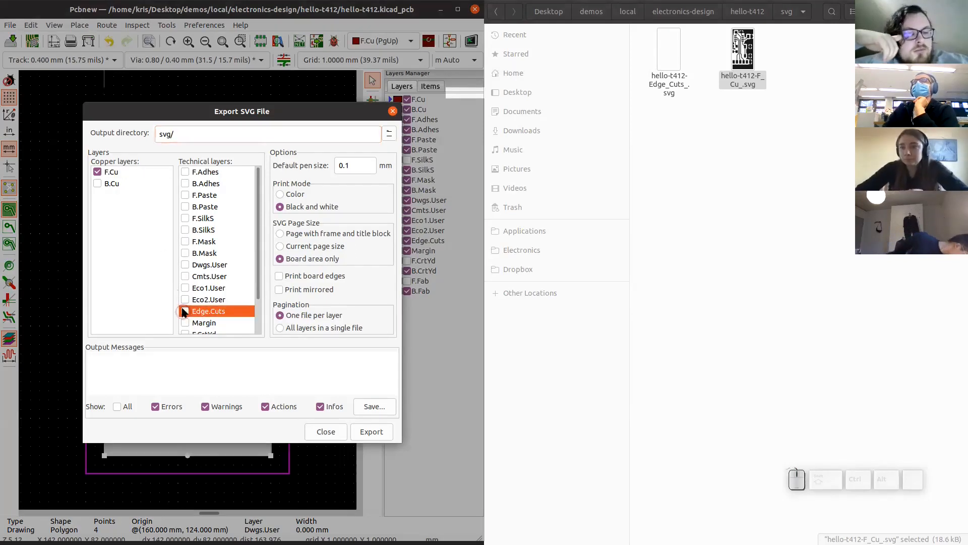
left_click(185, 264)
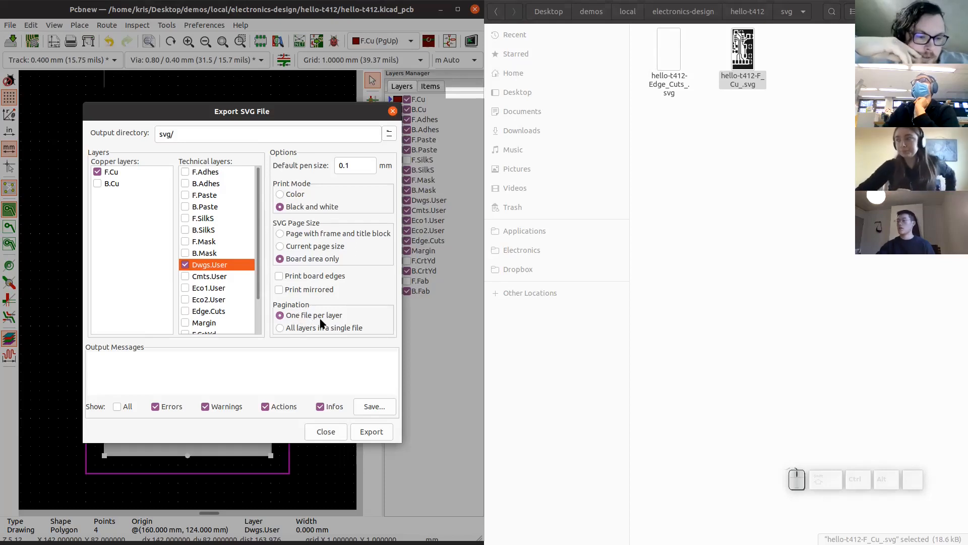
left_click(372, 432)
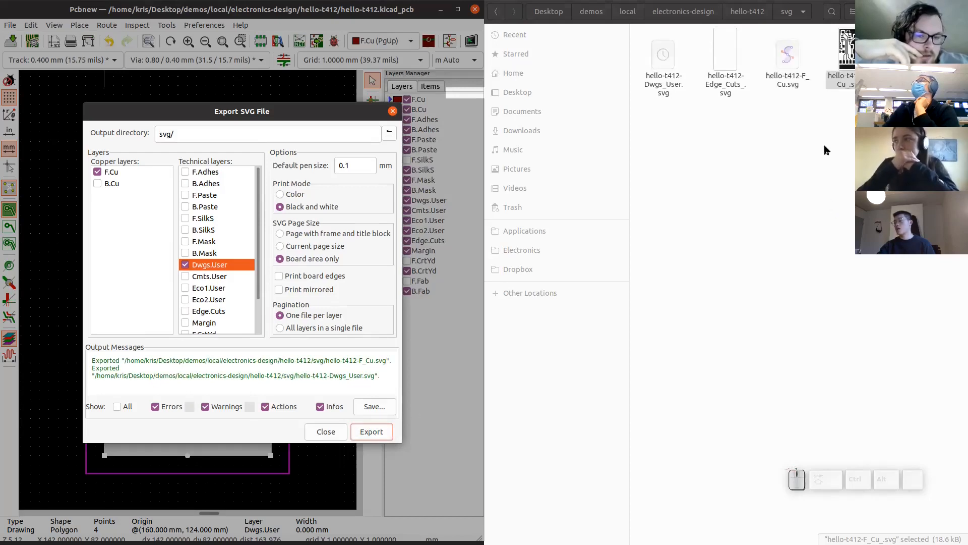
Step: Open hello-t412-F_Cu_.svg in gThumb and compare its board area and border with the new hello-t412-F_Cu.svg
left_click(820, 82)
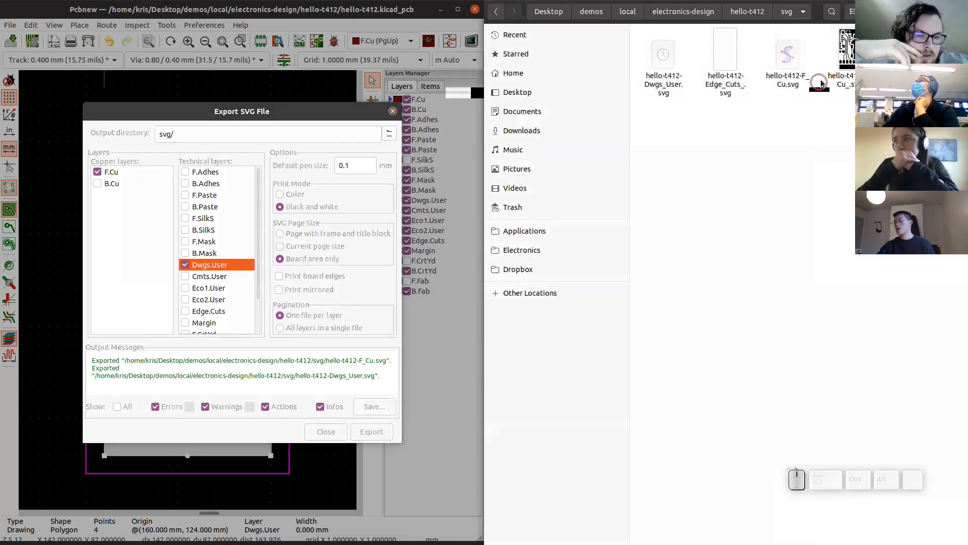
left_click(846, 55)
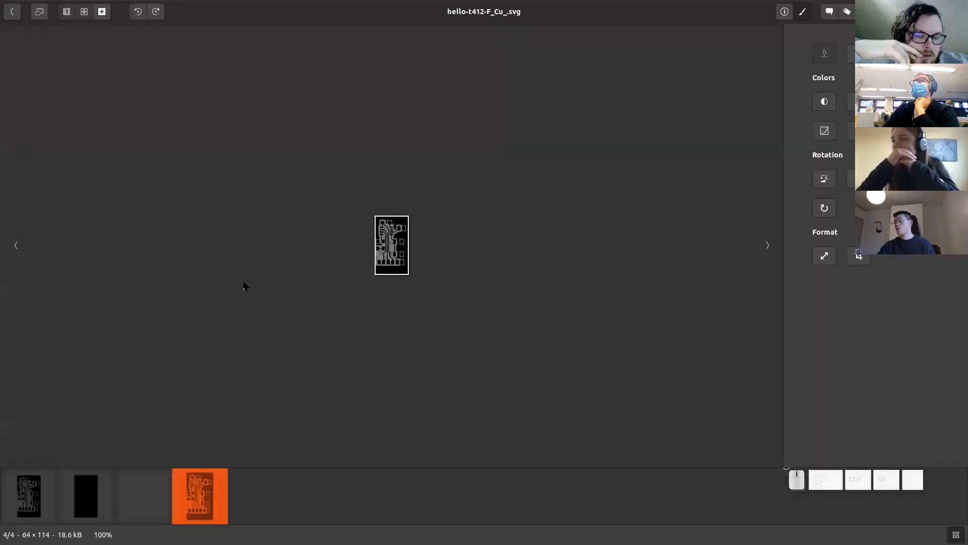
key("Right")
key("Left")
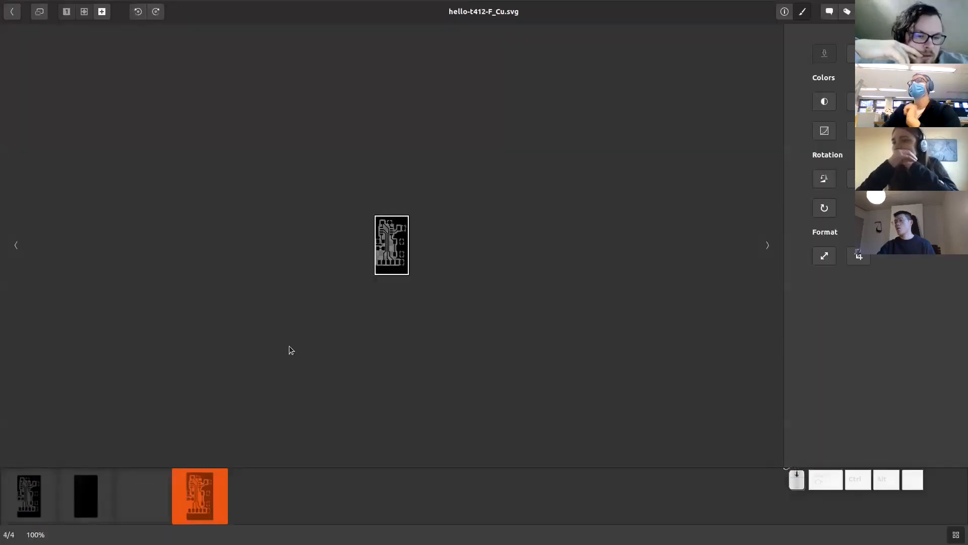
key("Right")
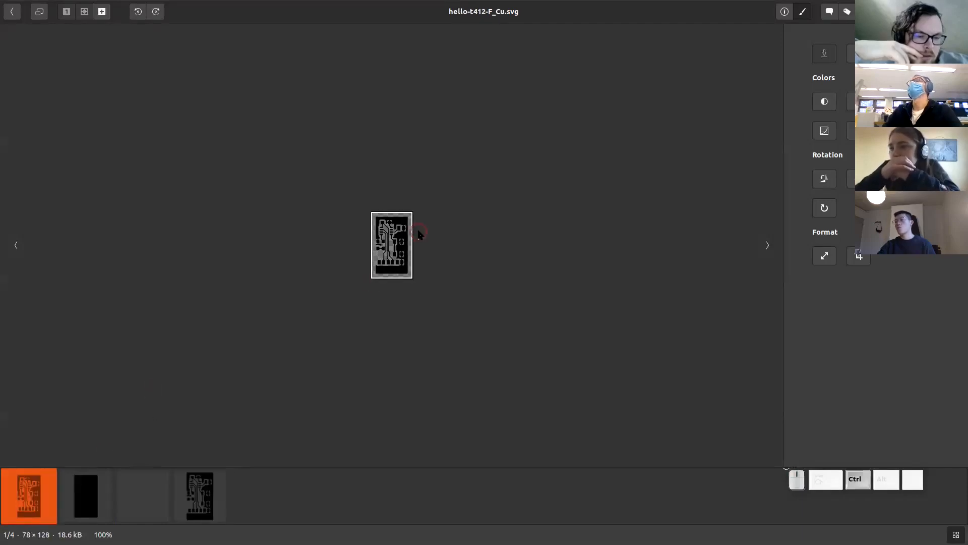
scroll(418, 234, "up", 6, "ctrl")
scroll(418, 234, "down", 2, "ctrl")
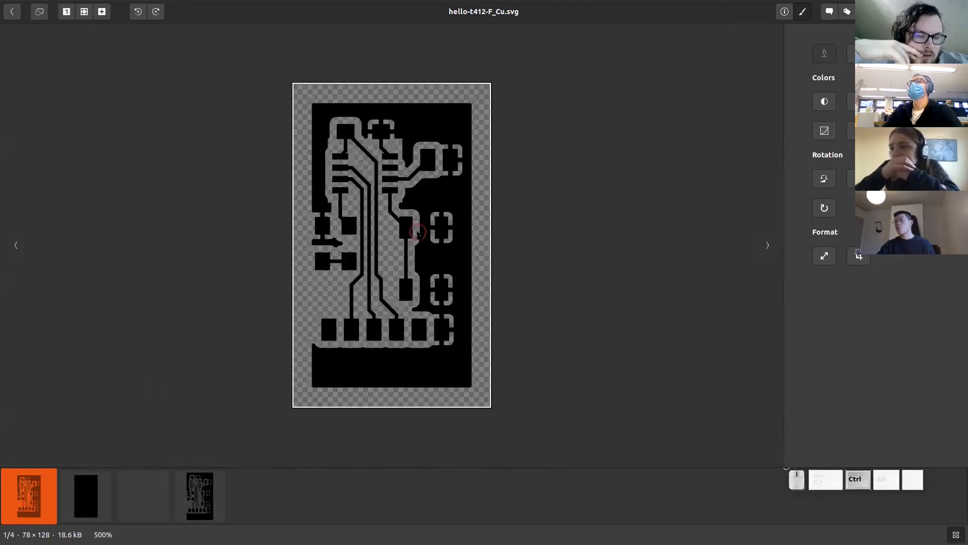
key("Left")
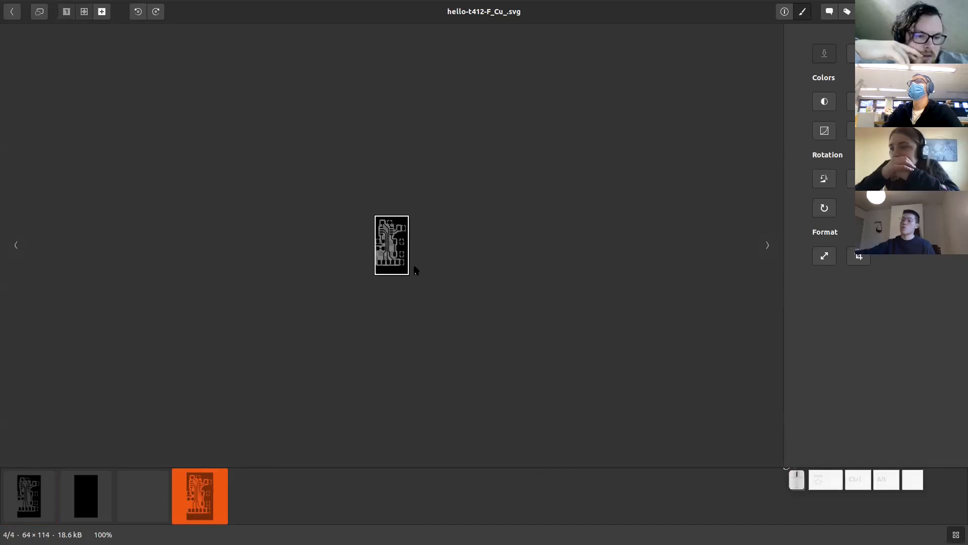
key("Right")
scroll(417, 234, "up", 8, "ctrl")
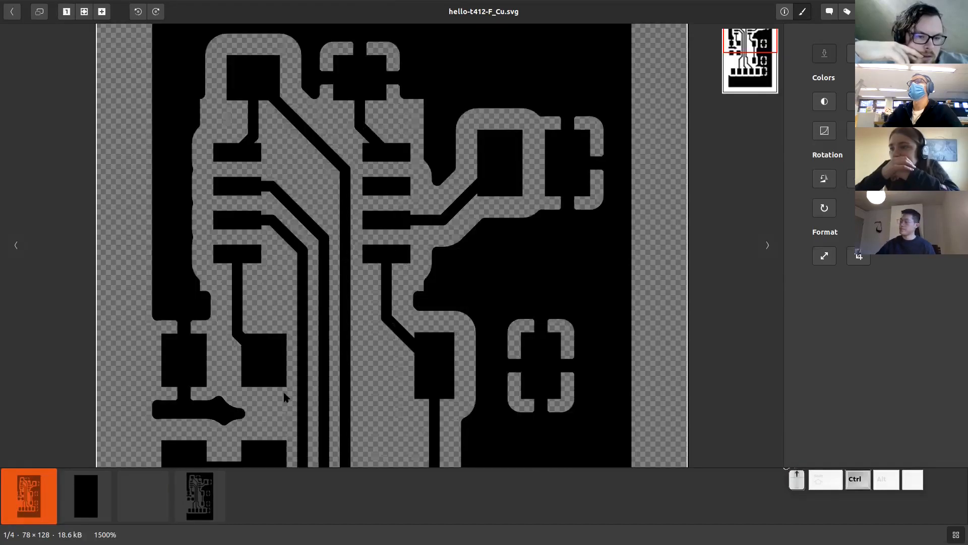
scroll(418, 234, "down", 3, "ctrl")
left_click(202, 504)
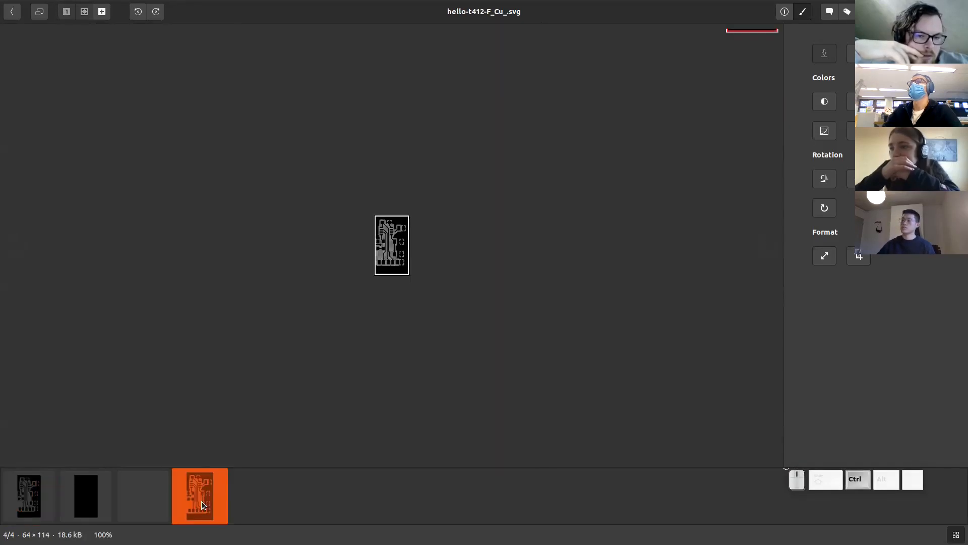
scroll(392, 257, "up", 5, "ctrl")
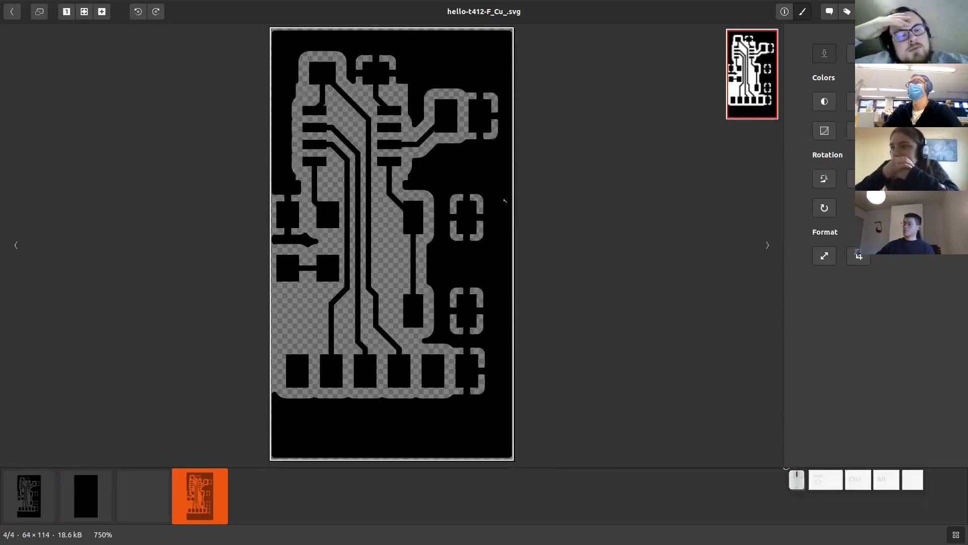
left_click(36, 494)
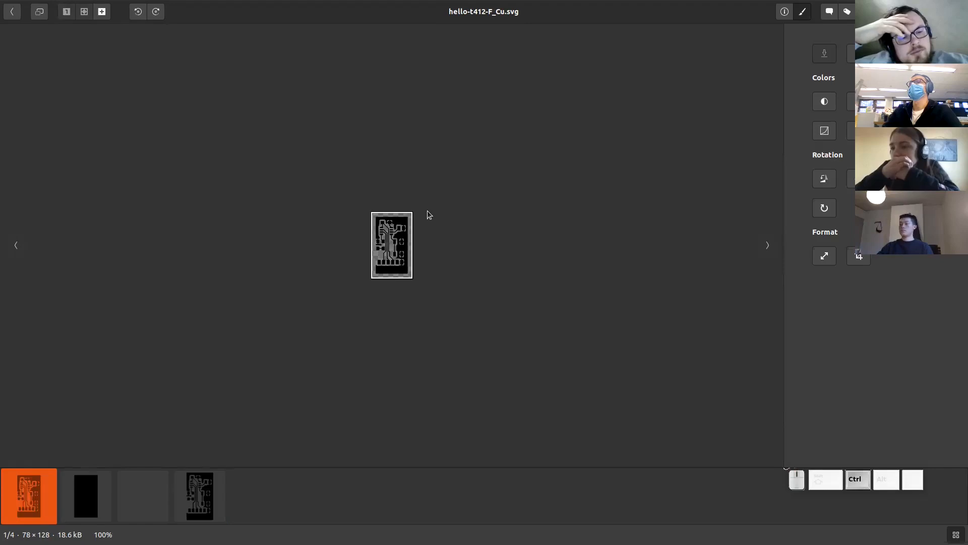
scroll(402, 235, "up", 6, "ctrl")
scroll(403, 237, "down", 3, "ctrl")
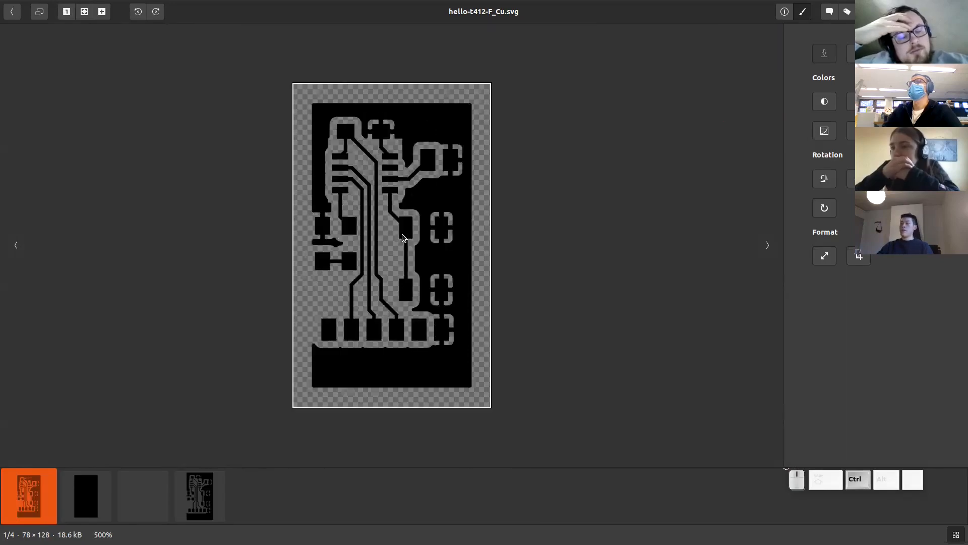
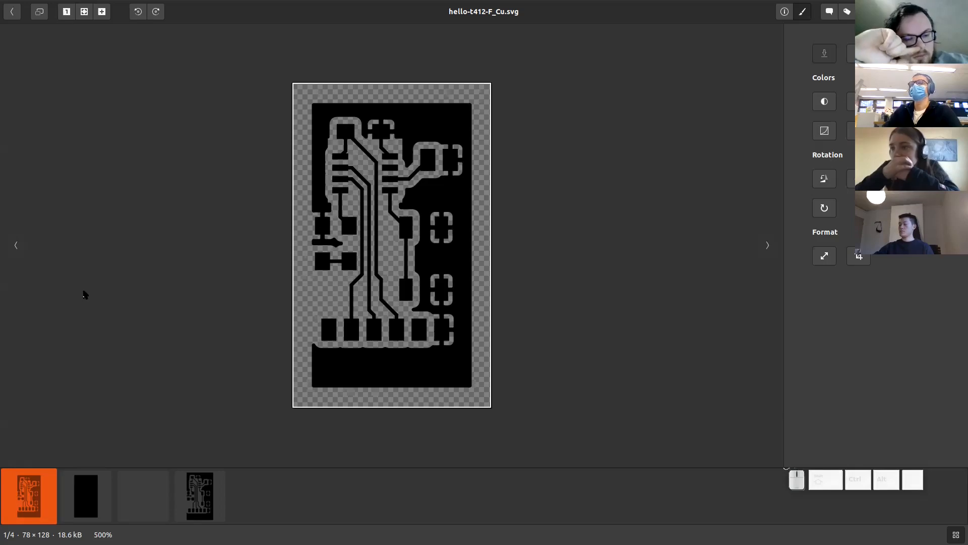
Step: Examine hello-t412-Dwgs_User.svg and hello-t412-Edge_Cuts_.svg enlarged, and close the image viewer
left_click(376, 324)
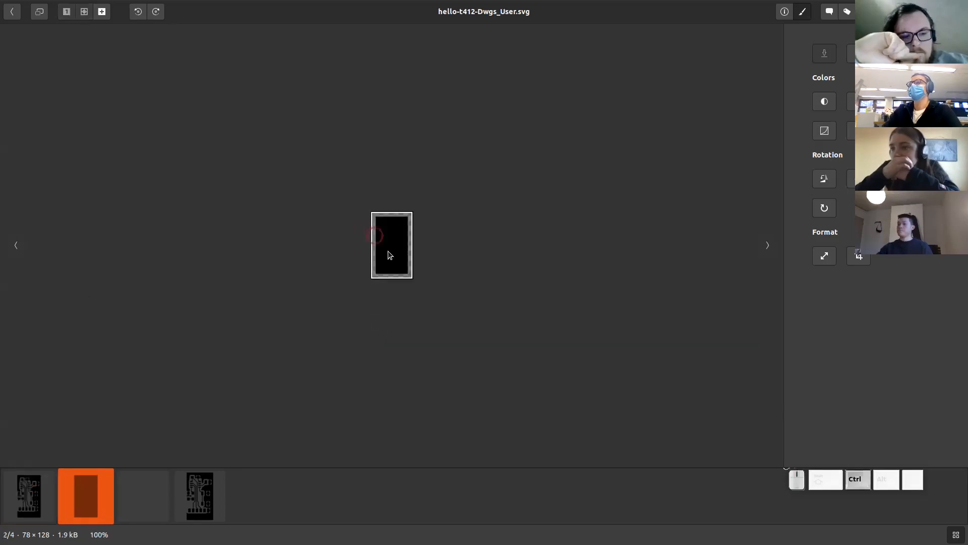
scroll(389, 251, "up", 5, "ctrl")
scroll(391, 252, "down", 1, "ctrl")
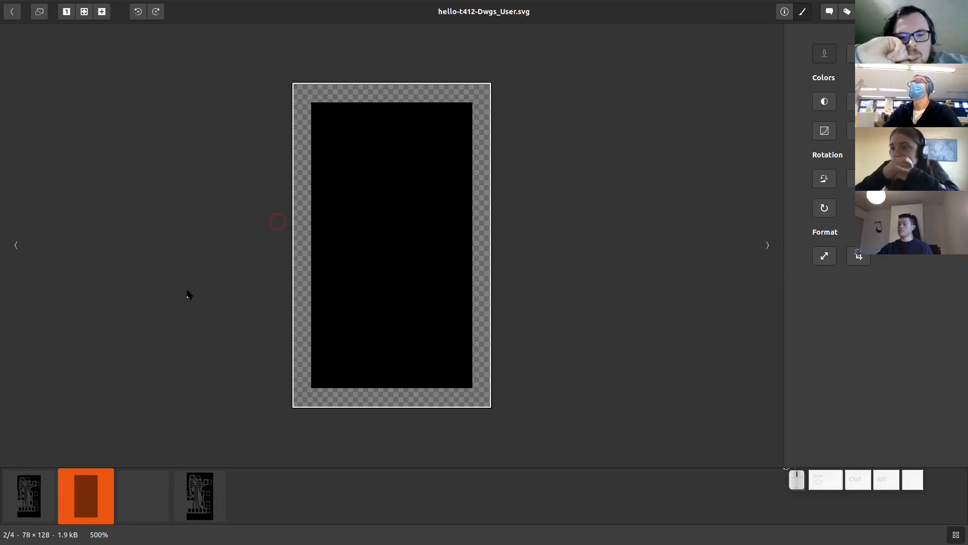
left_click(147, 501)
scroll(395, 247, "up", 6, "ctrl")
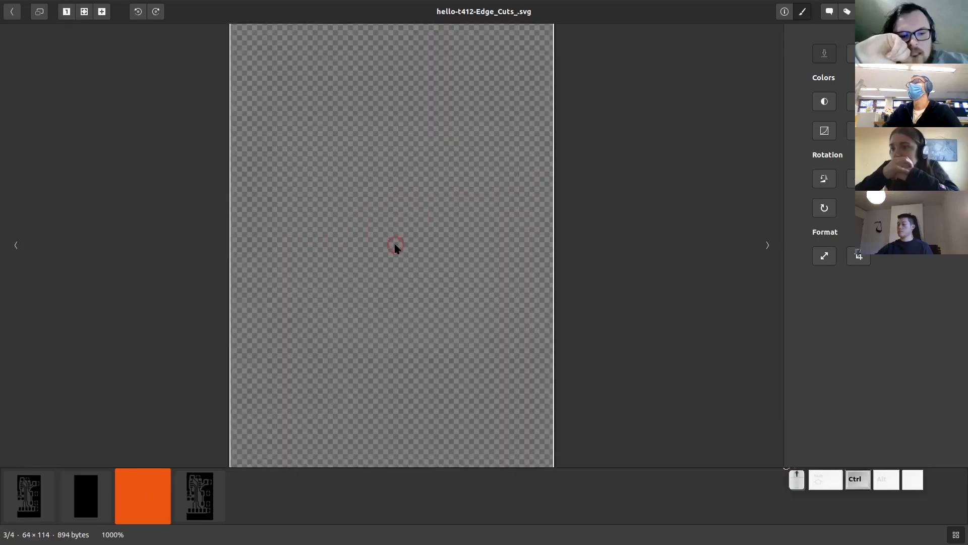
scroll(395, 247, "down", 1, "ctrl")
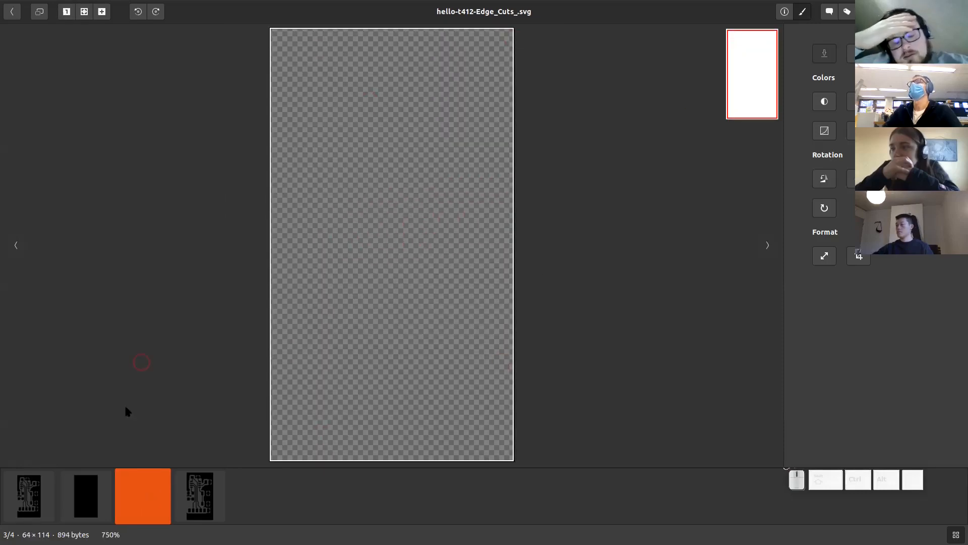
left_click(957, 11)
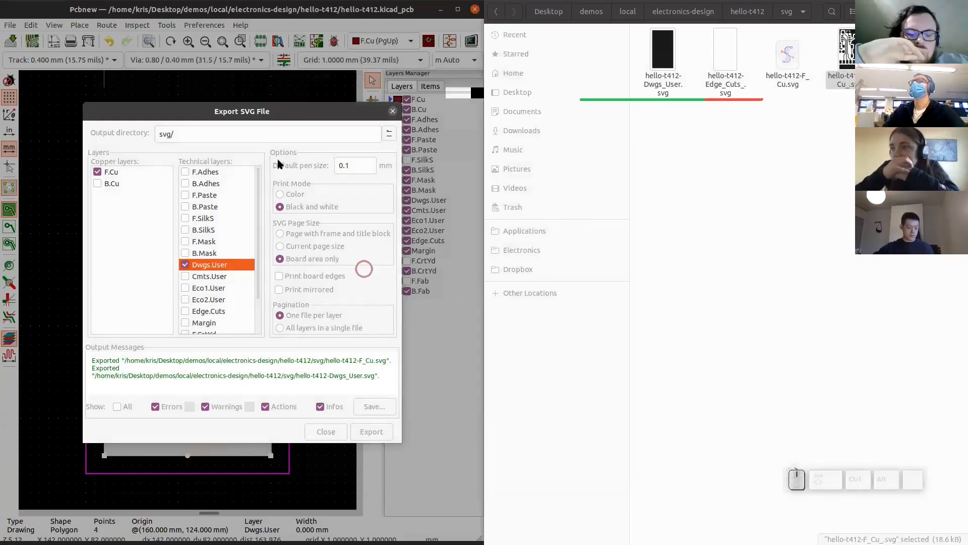
Step: Close the SVG export dialog, and maximize the Pcbnew window with the filled board shape deselected
left_click_drag(273, 107, 474, 224)
left_click(477, 423)
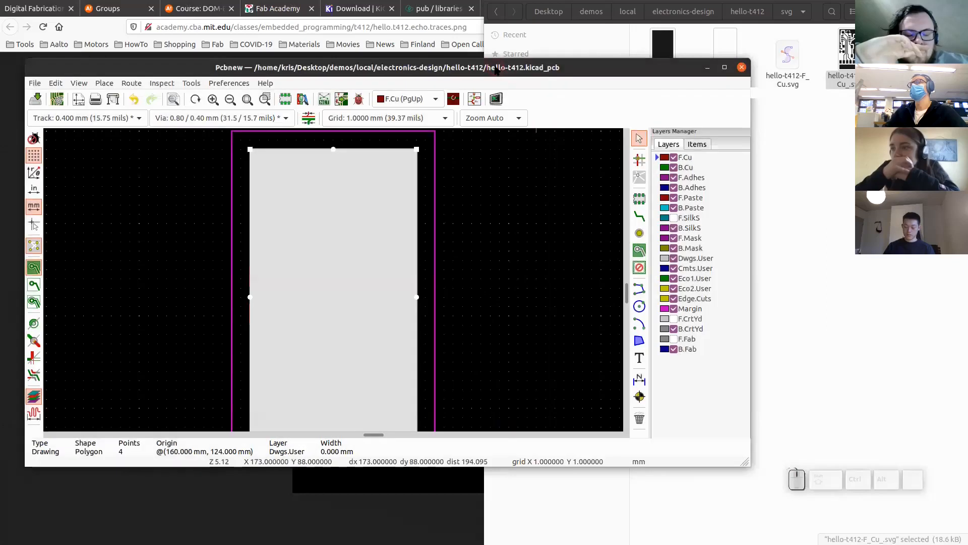
left_click_drag(495, 67, 512, 120)
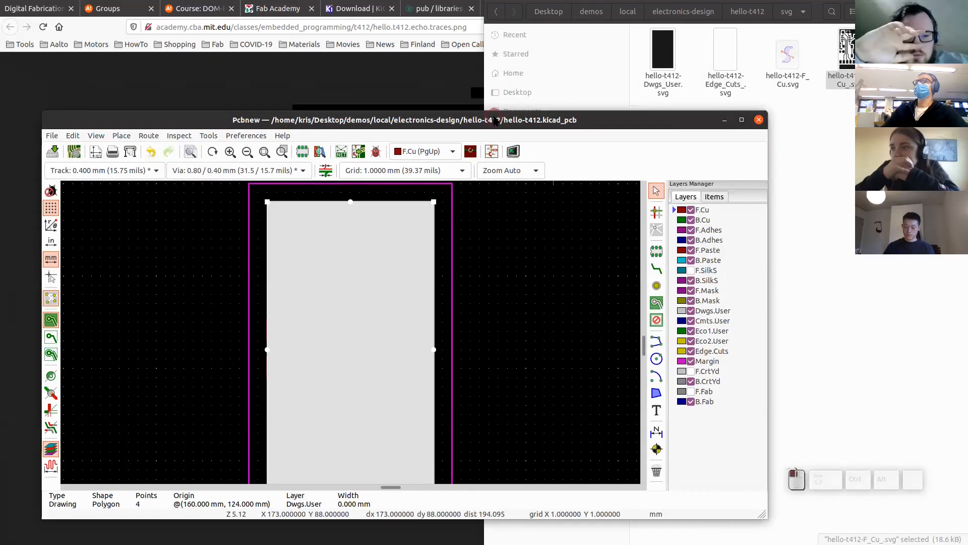
double_click(494, 120)
left_click(382, 42)
left_click(382, 48)
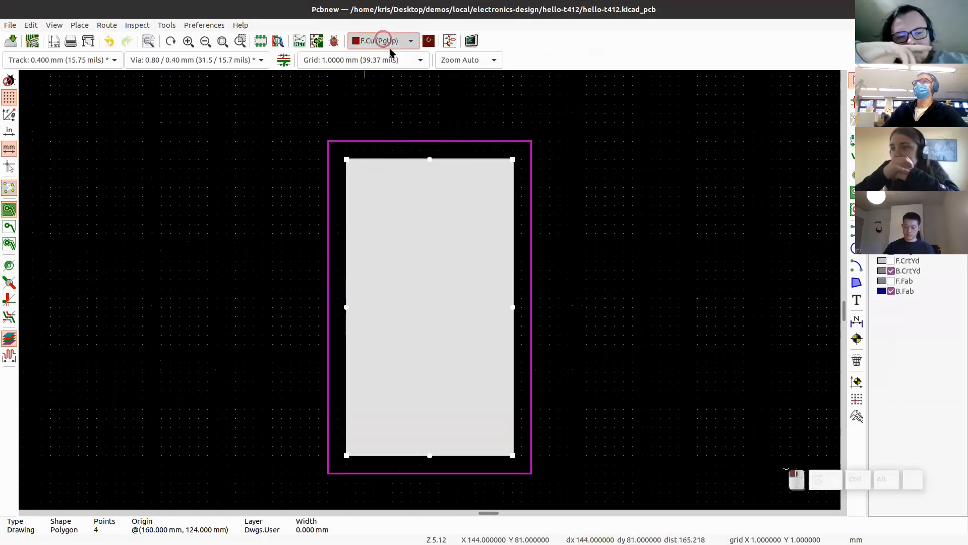
left_click(575, 247)
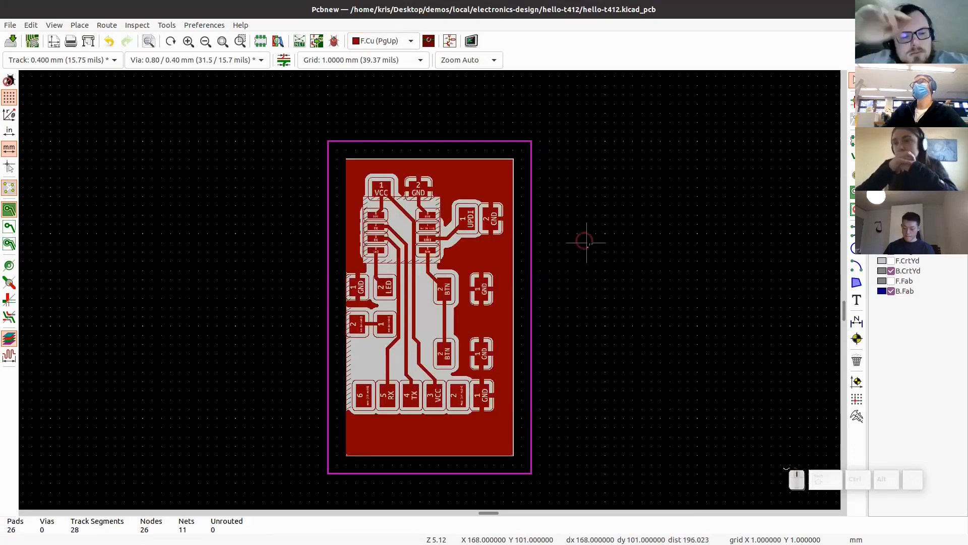
scroll(461, 309, "up", 3)
scroll(429, 292, "down", 2)
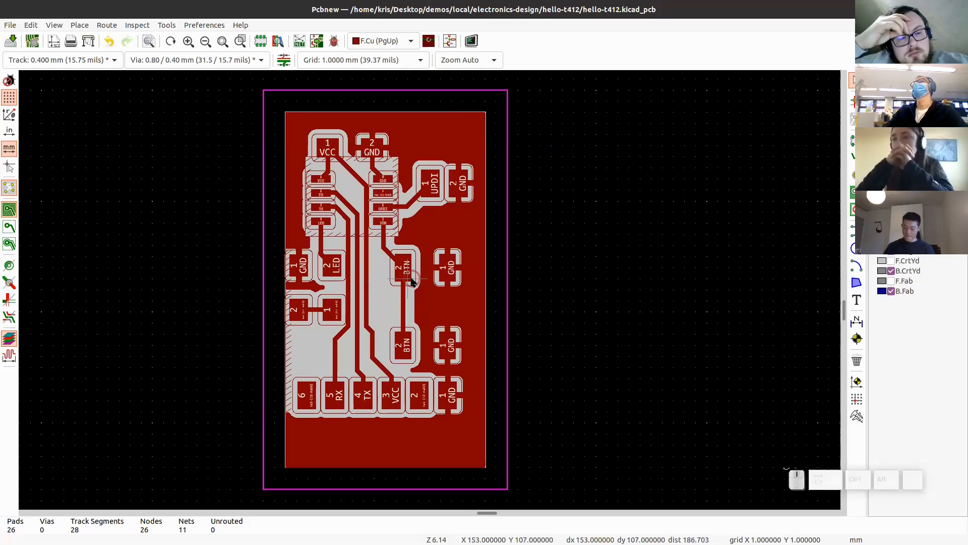
Step: Switch to the web browser and load mods.cba.mit.edu in place of the Microchip datasheet PDF
key("alt")
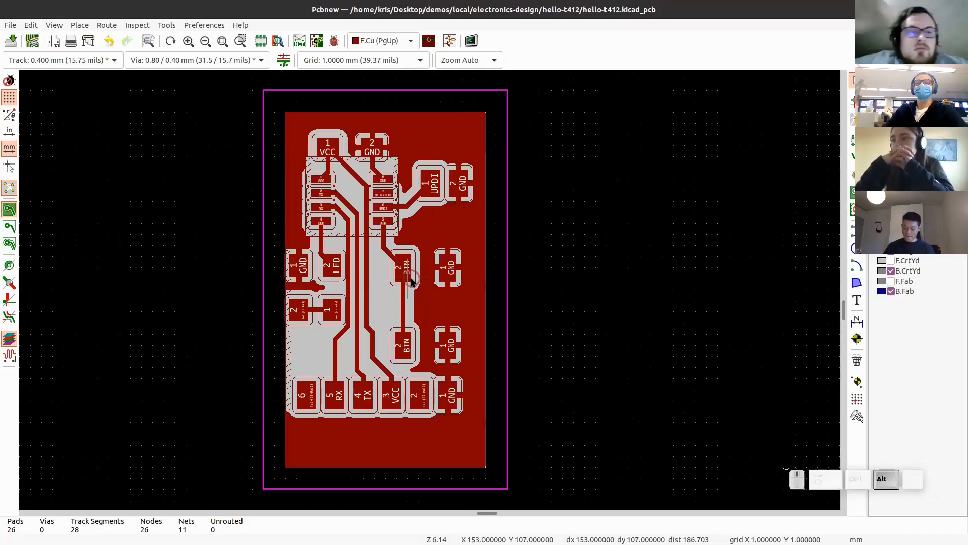
key("alt+Tab")
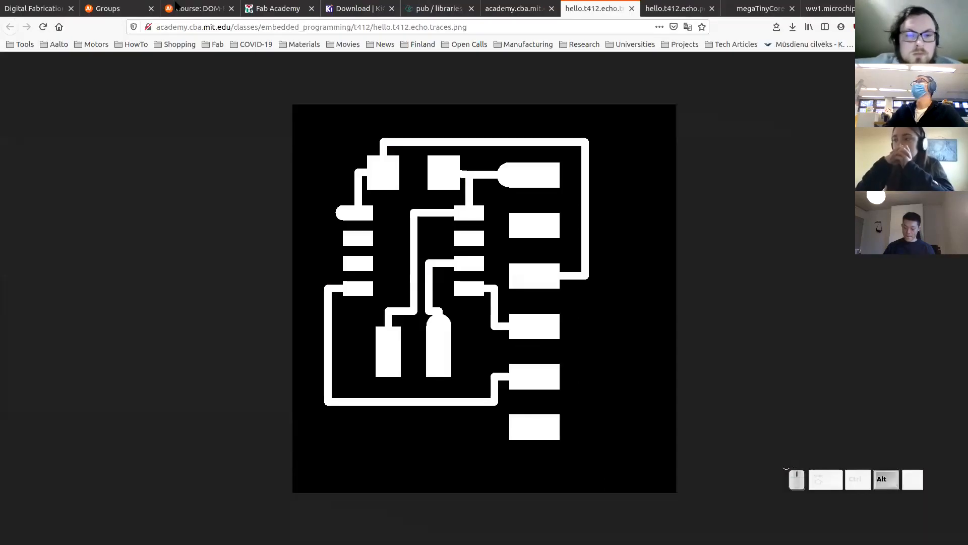
left_click(834, 10)
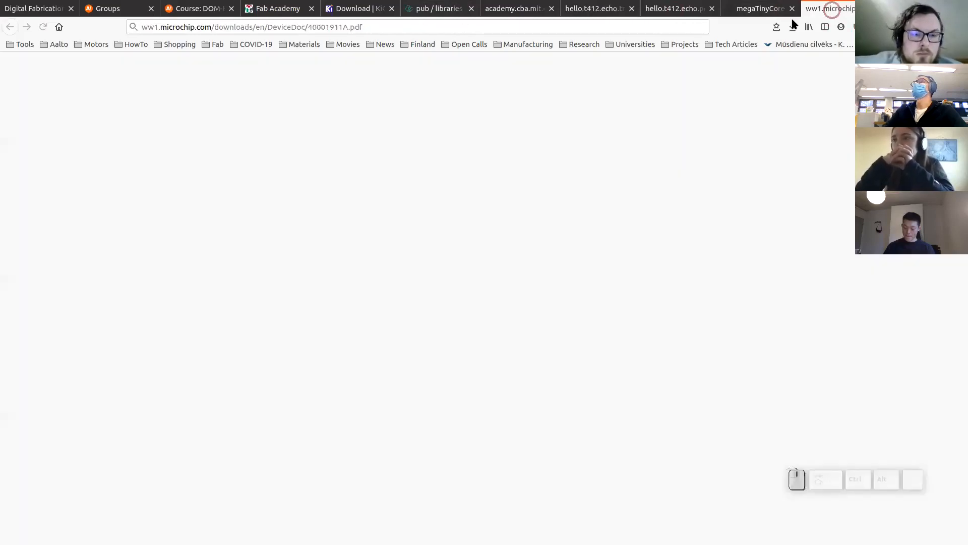
left_click(481, 27)
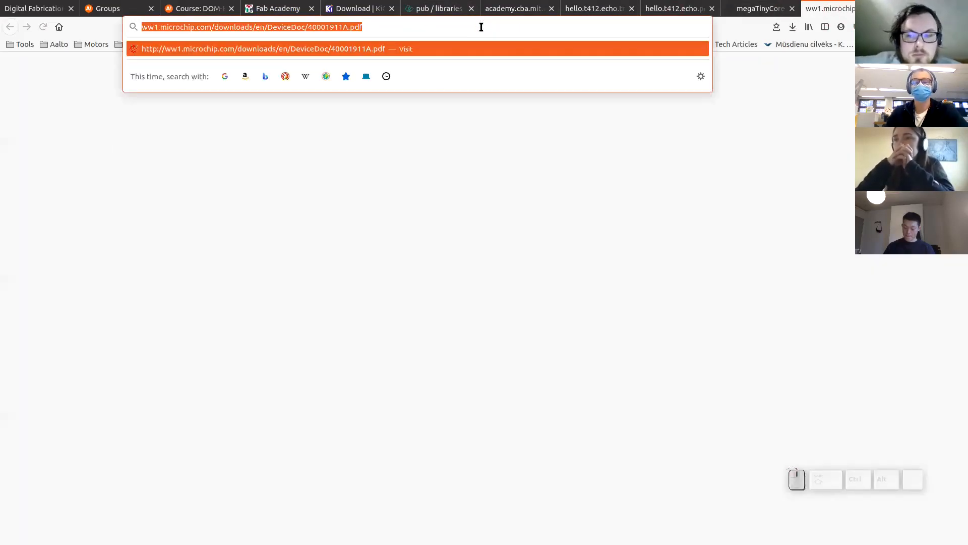
type("mods.c")
key("Right")
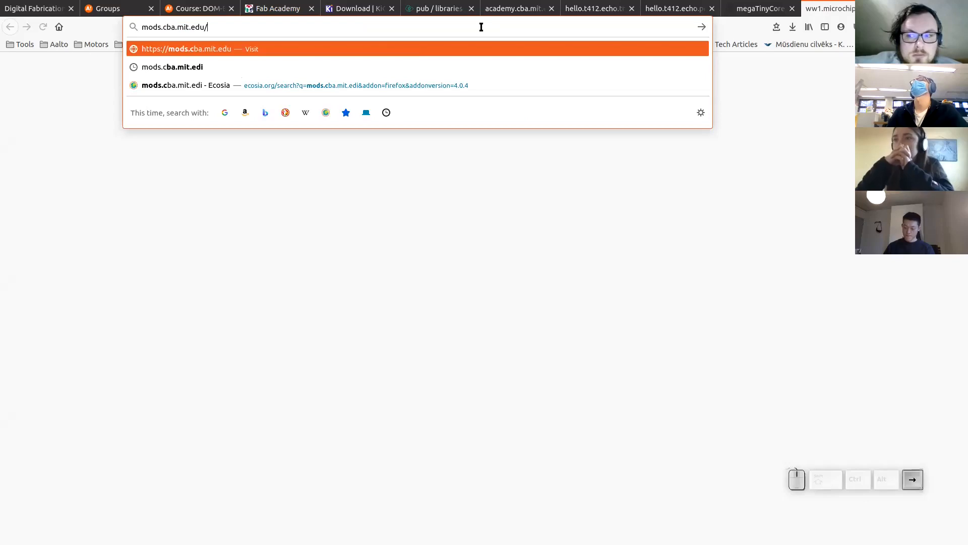
key("Return")
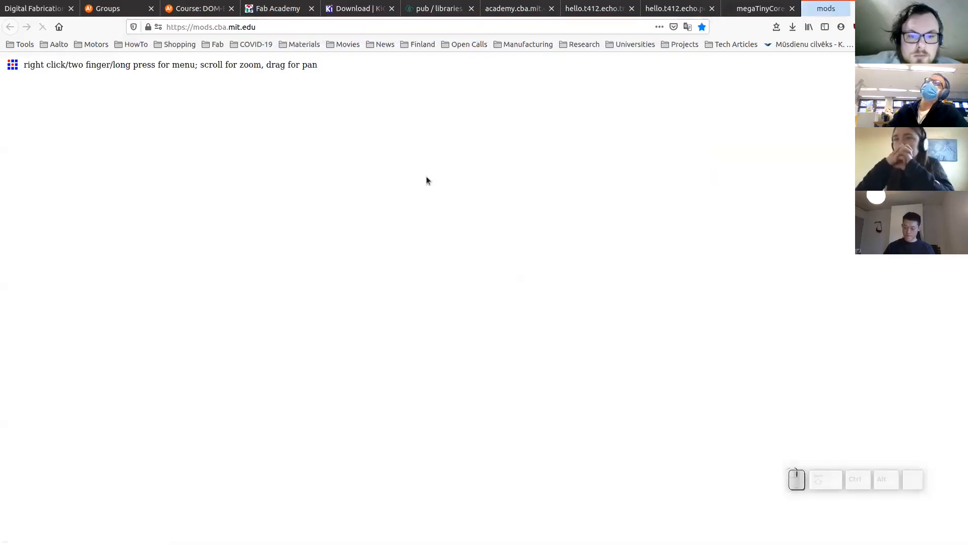
Step: Open the PCB svg server program for the Roland SRM-20 mill in mods
right_click(246, 82)
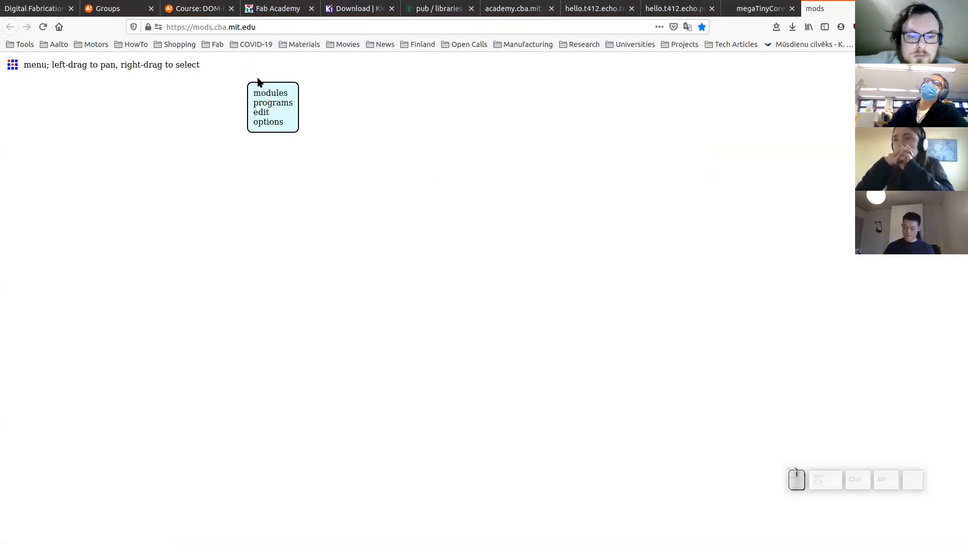
left_click(272, 101)
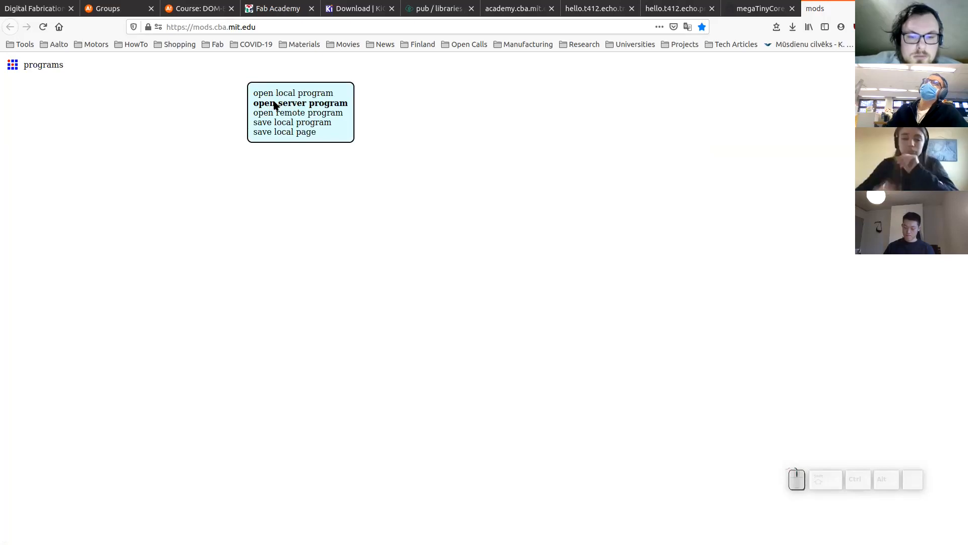
left_click(274, 103)
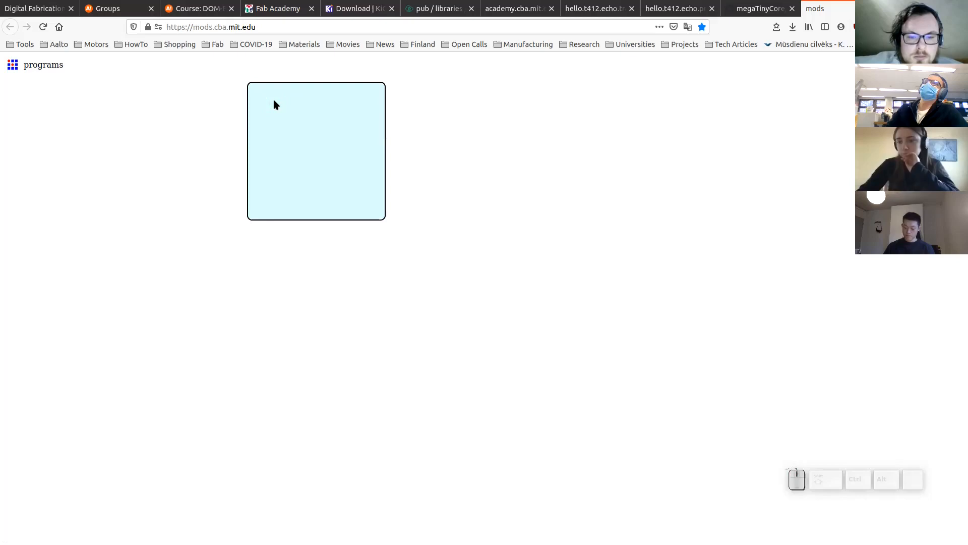
scroll(306, 133, "down", 8)
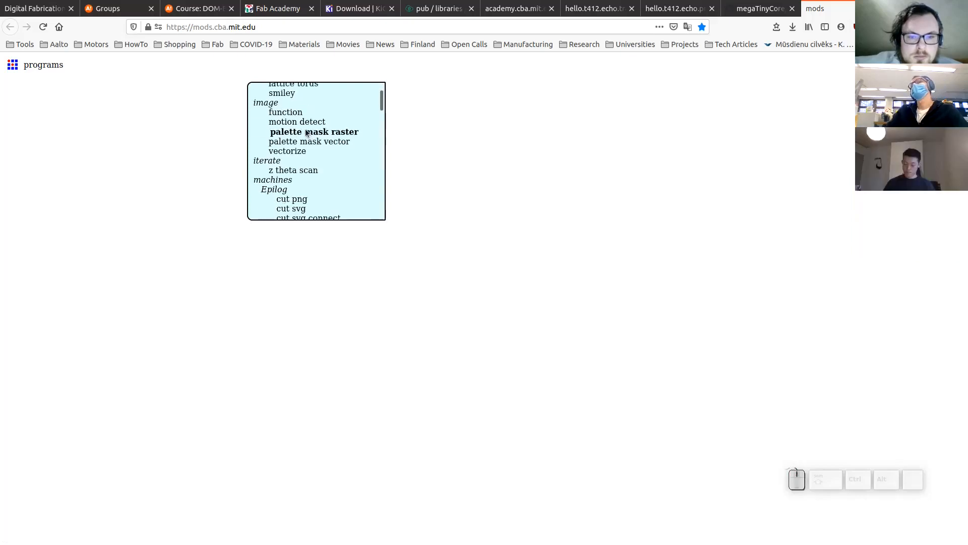
scroll(306, 133, "down", 4)
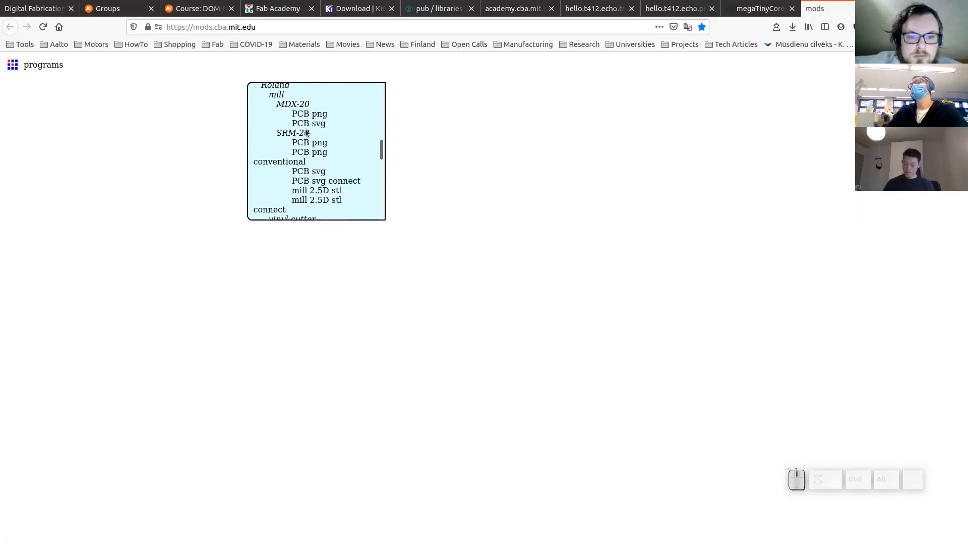
scroll(311, 134, "down", 2)
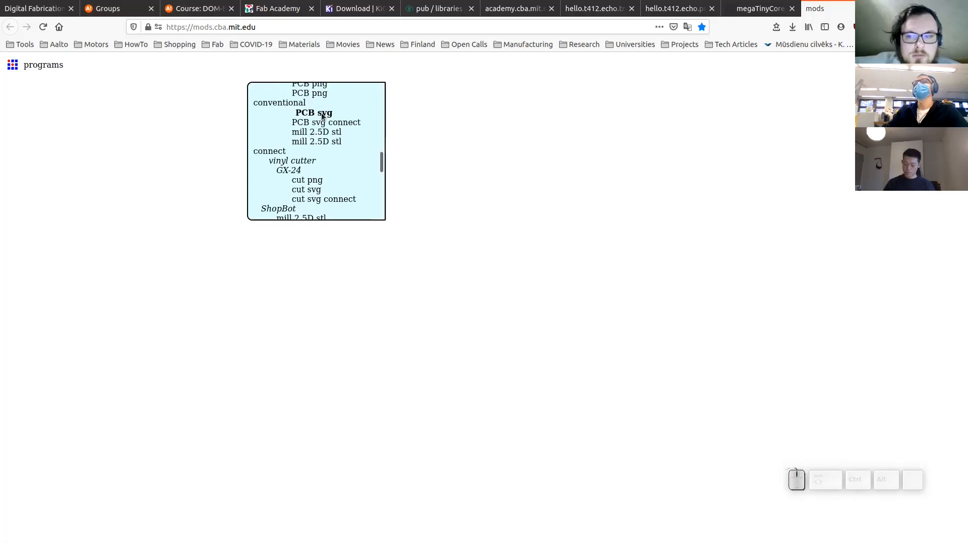
left_click(322, 113)
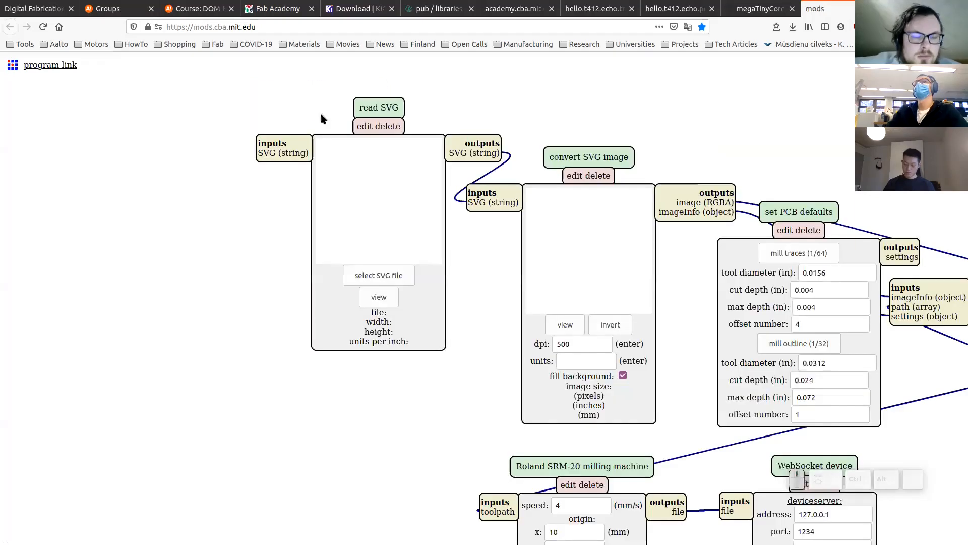
Step: Load hello-t412-F_Cu.svg from the hello-t412 svg folder into the read SVG module
left_click(398, 275)
left_click(319, 154)
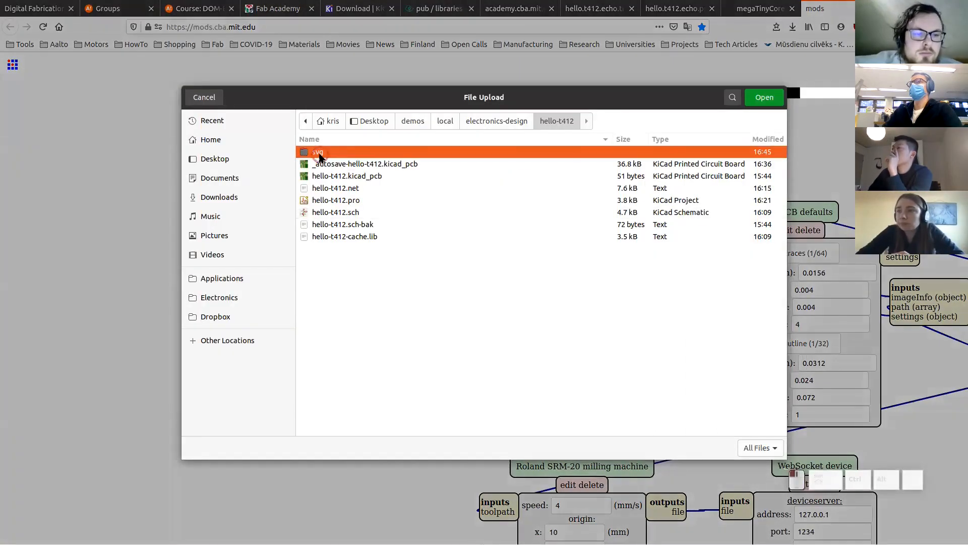
double_click(319, 155)
left_click(336, 165)
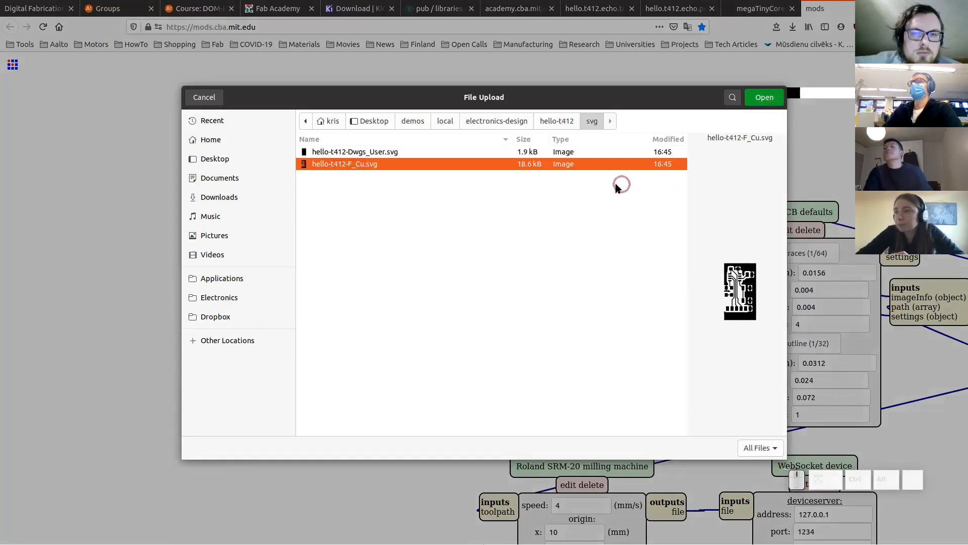
left_click(775, 99)
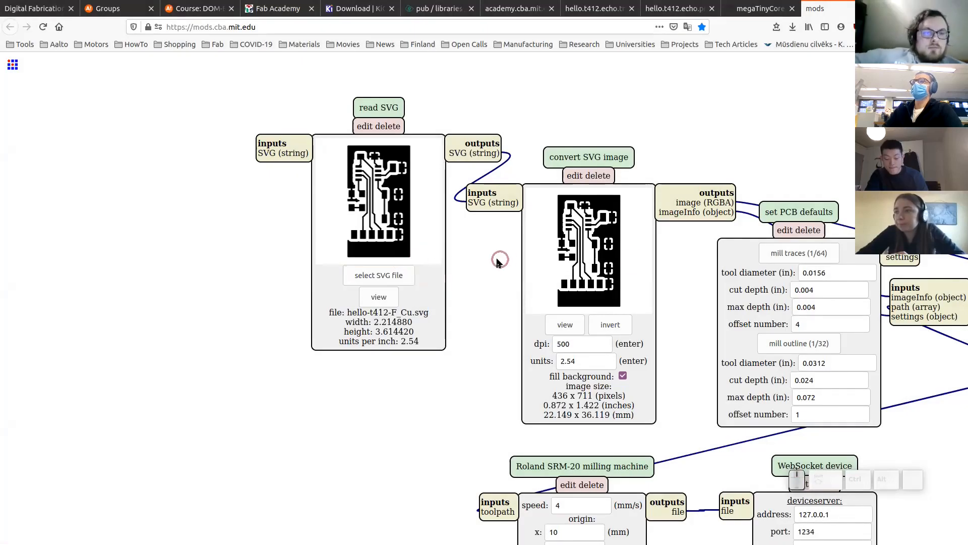
Step: Check the hello.t412.echo board and traces reference images, and invert the image in the convert SVG image module
left_click_drag(498, 260, 230, 264)
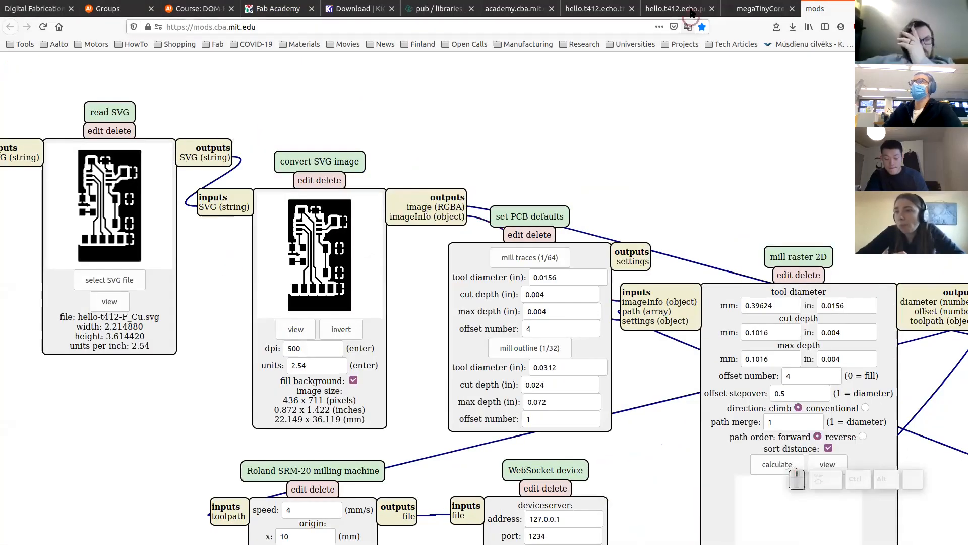
left_click(675, 9)
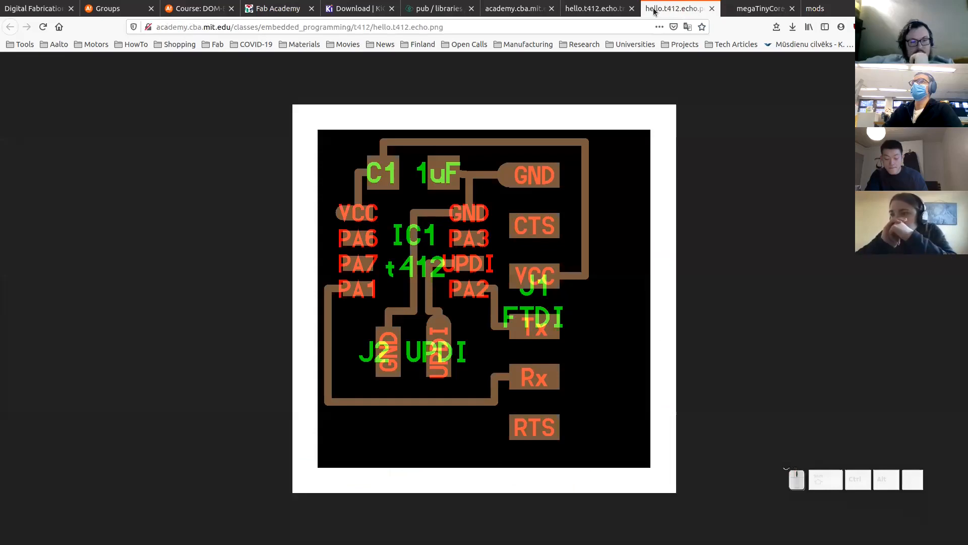
left_click(598, 9)
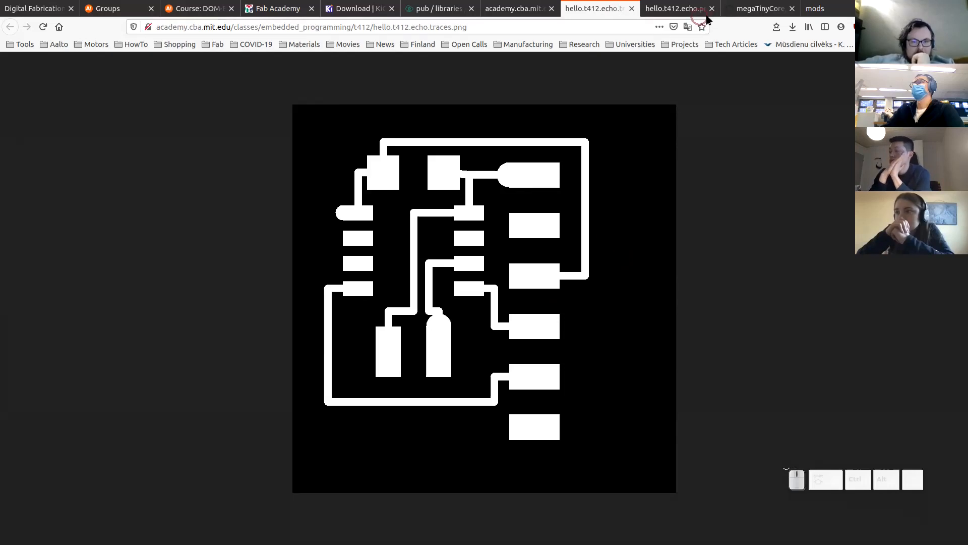
left_click(815, 9)
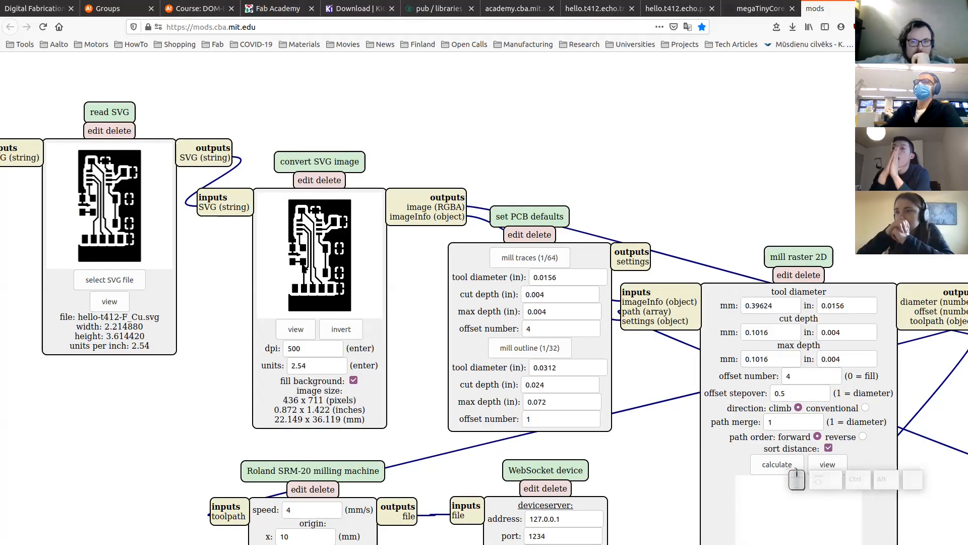
left_click(337, 334)
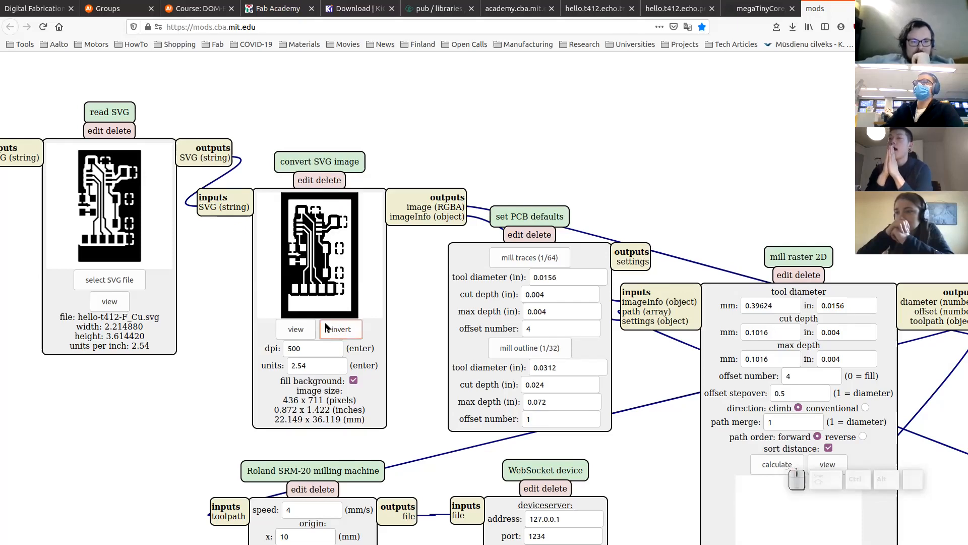
Step: Apply the mill traces (1/64) PCB defaults and set the mill raster 2D tool diameter to 0.4 mm
left_click_drag(408, 304, 403, 286)
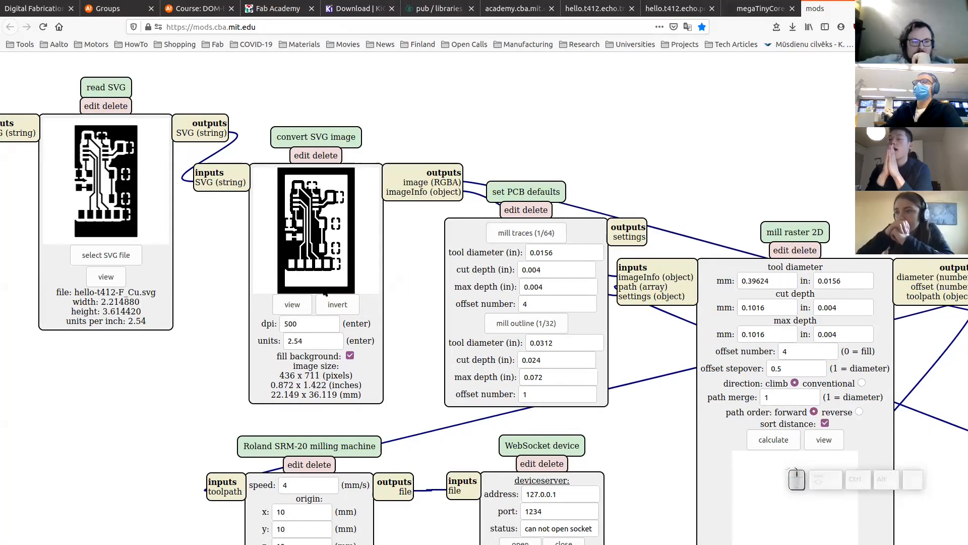
left_click_drag(395, 274, 379, 272)
left_click(488, 231)
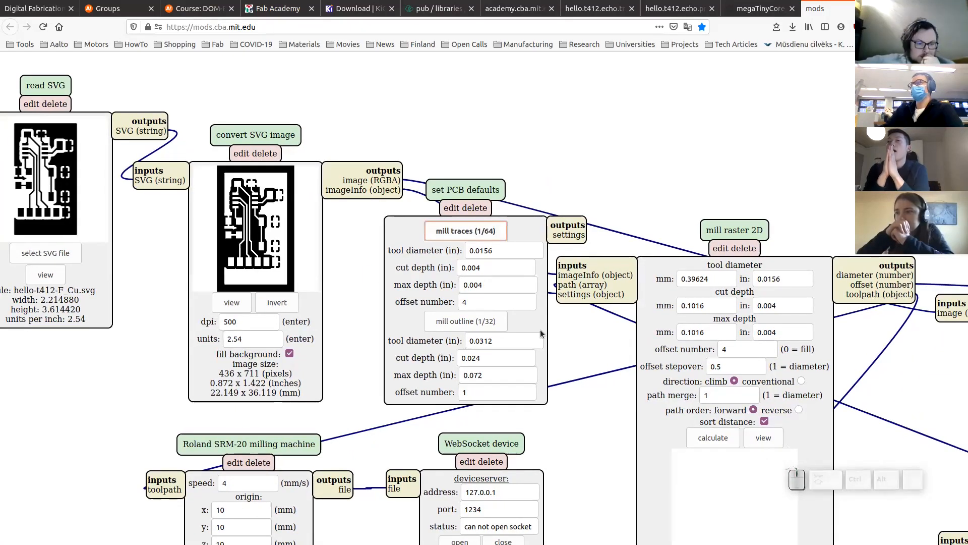
left_click_drag(577, 345, 272, 314)
left_click(410, 243)
key("BackSpace")
key("BackSpace")
key("BackSpace")
key("BackSpace")
key("BackSpace")
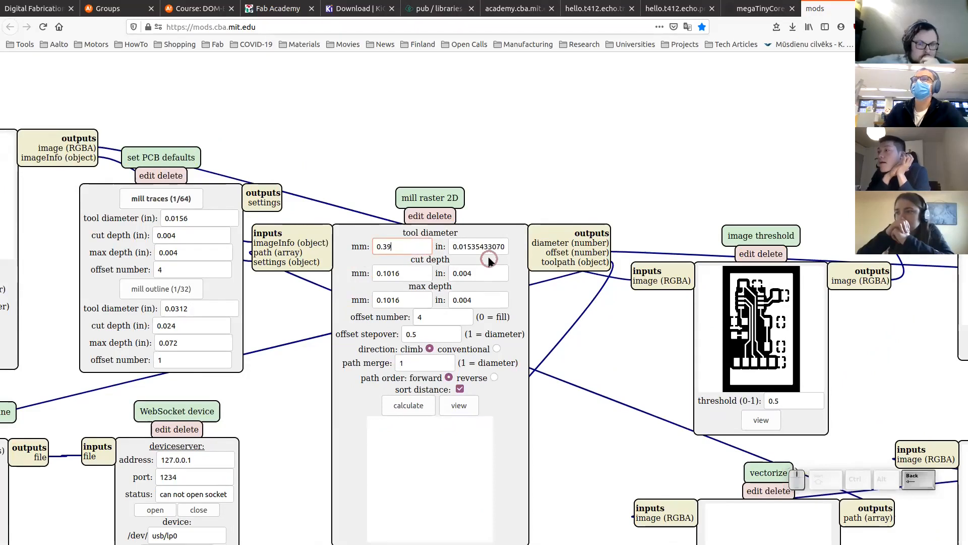
type("4")
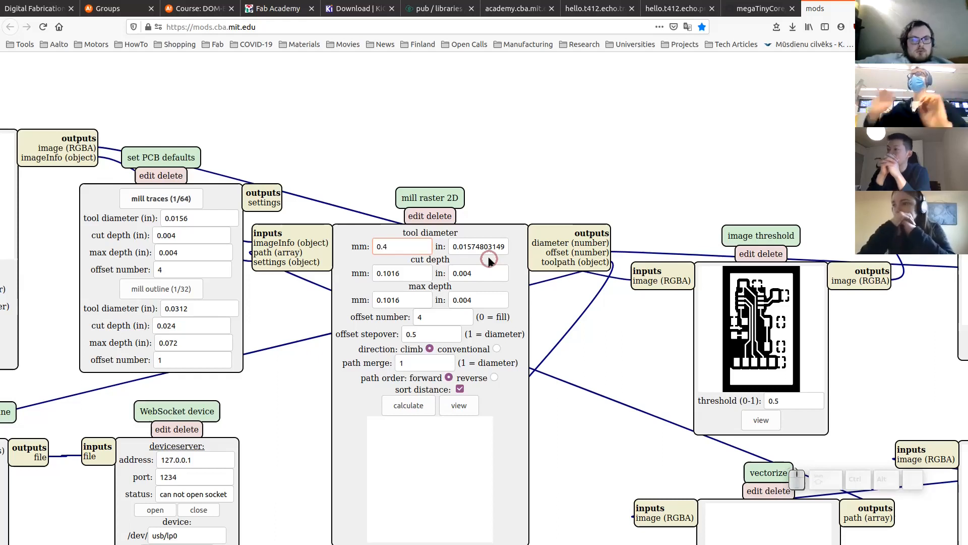
Step: Set both the cut depth and the max depth in the mill raster 2D module to 0.1 mm
left_click(410, 277)
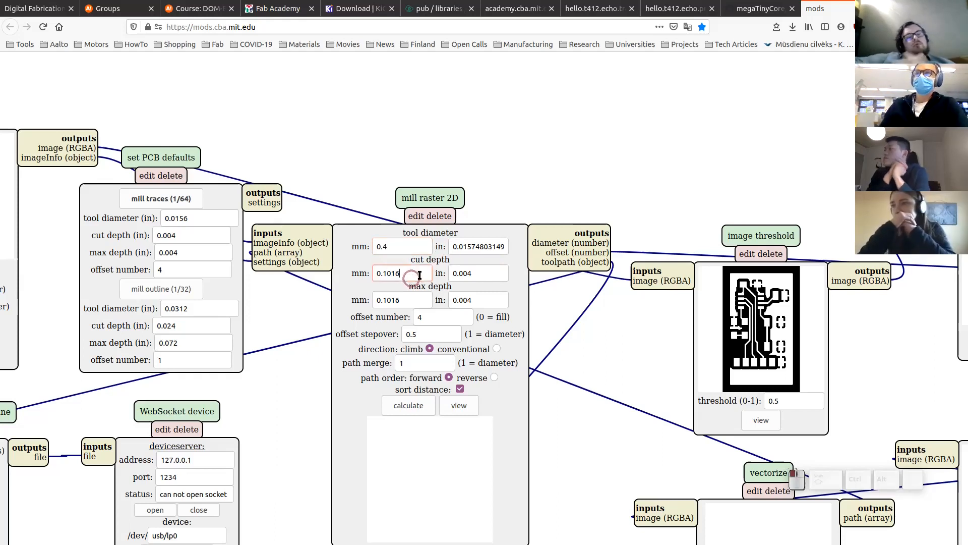
key("BackSpace")
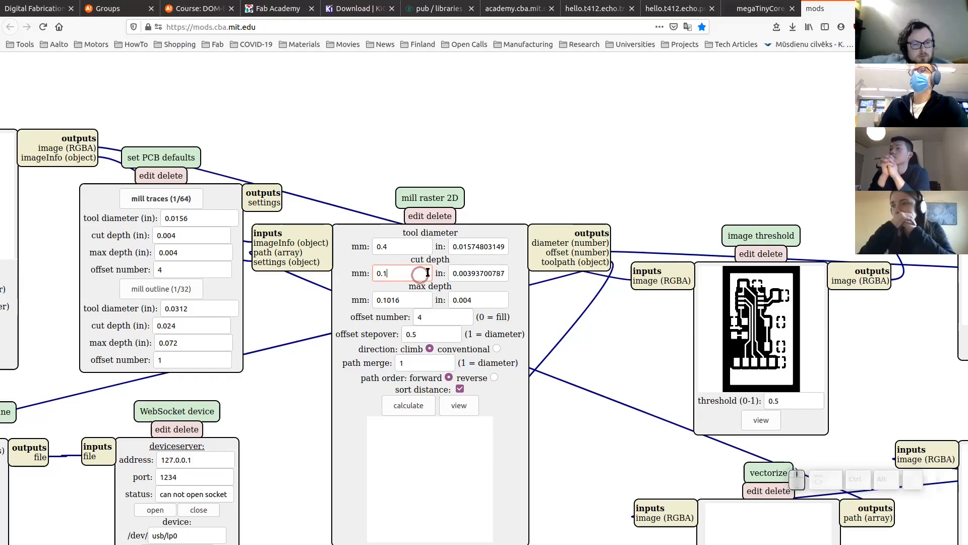
left_click(422, 299)
key("BackSpace")
left_click(423, 317)
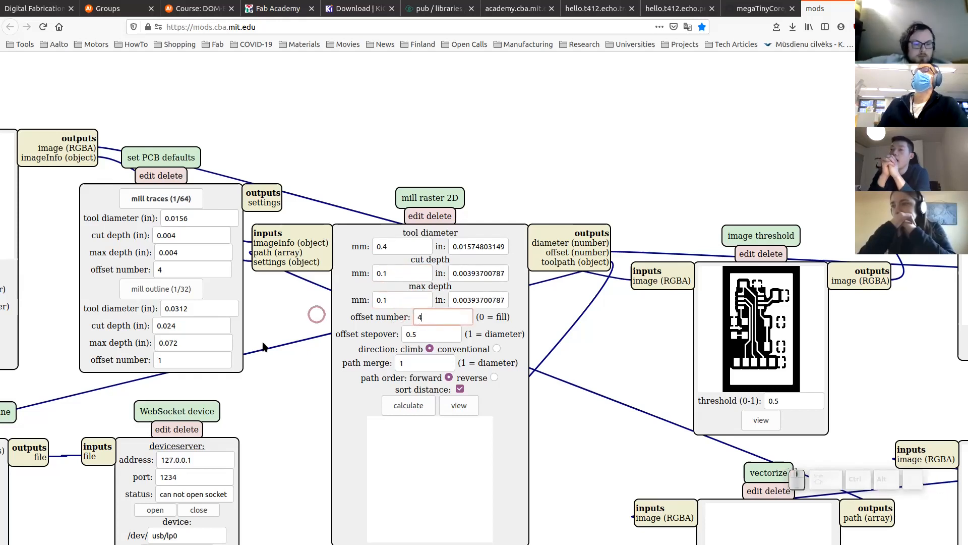
Step: Set the speed in the Roland SRM-20 milling machine module to 20 mm/s
left_click_drag(277, 426, 306, 239)
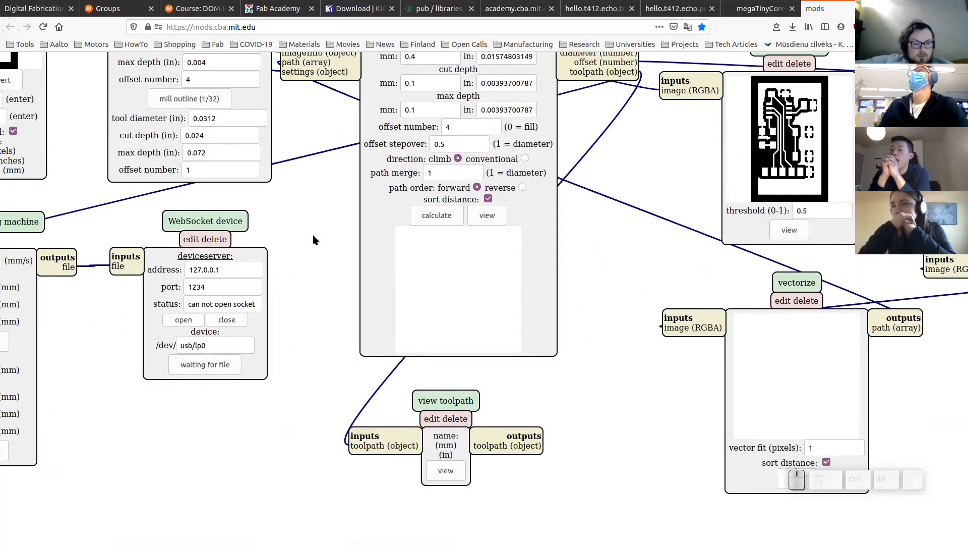
left_click_drag(297, 204, 502, 200)
left_click(165, 256)
double_click(164, 256)
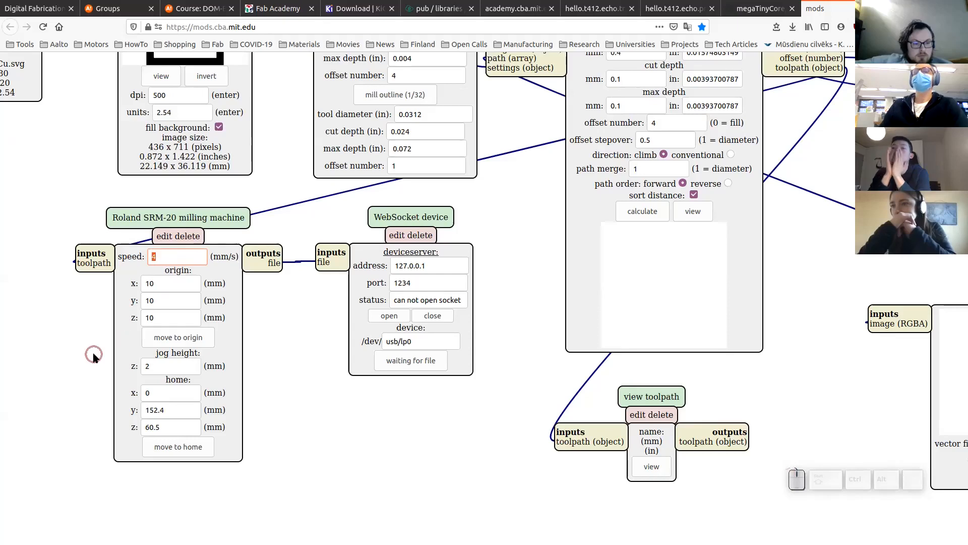
type("2")
key("BackSpace")
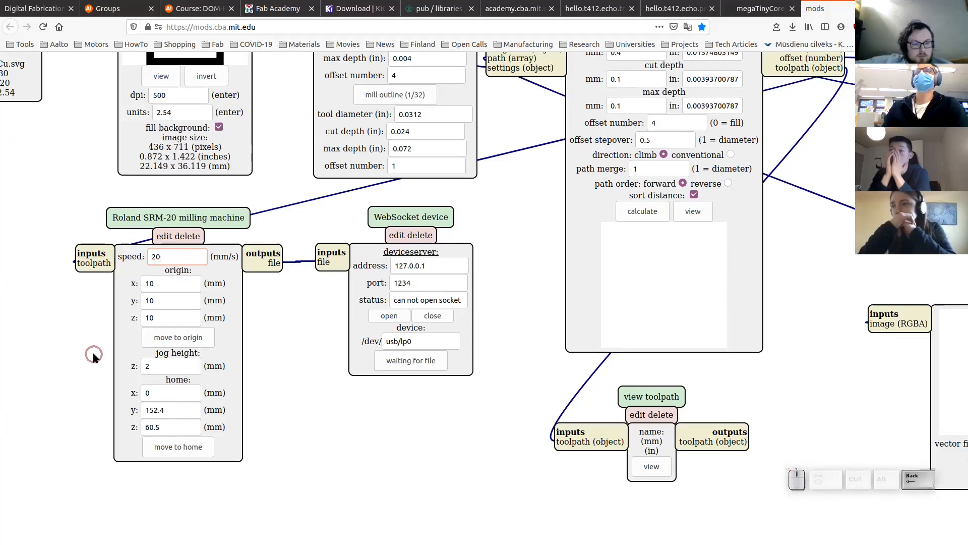
left_click_drag(297, 343, 313, 360)
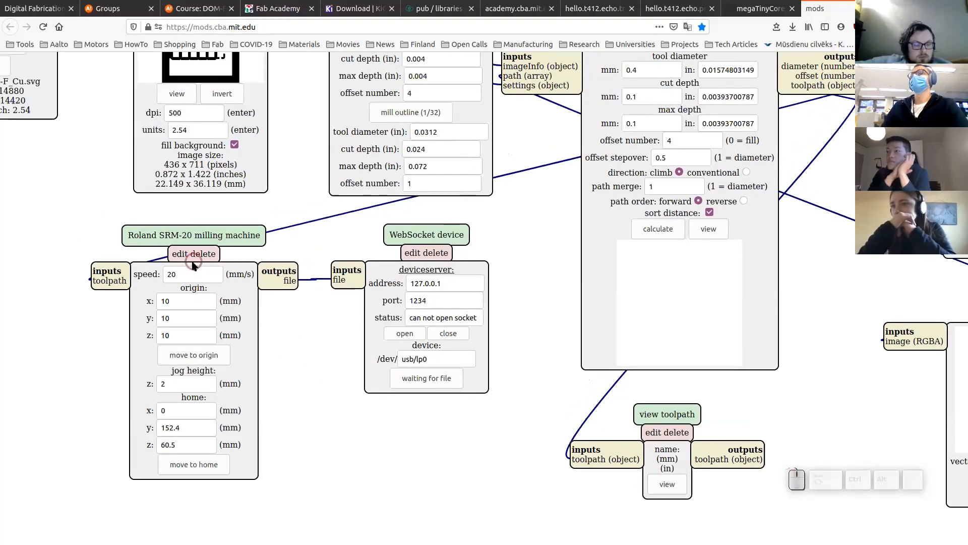
left_click(177, 274)
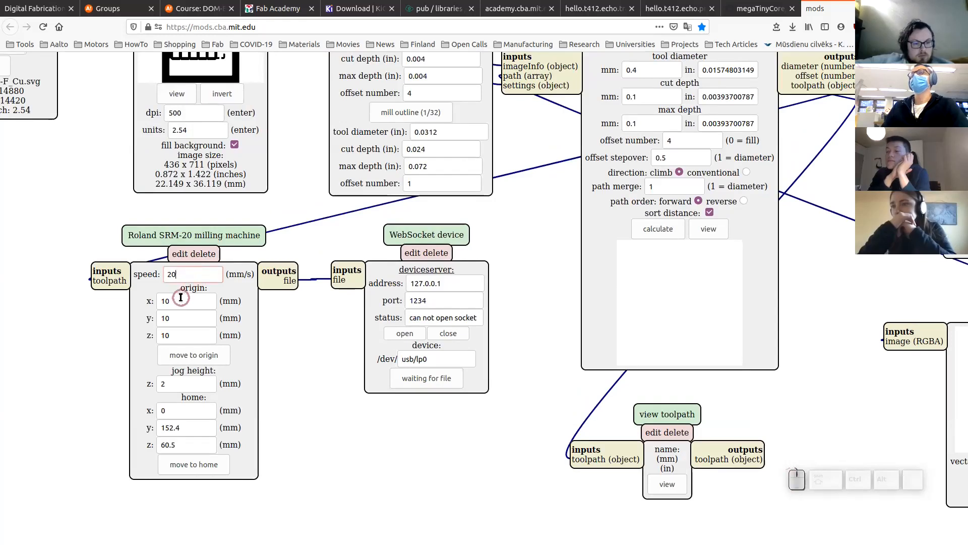
double_click(175, 303)
double_click(186, 274)
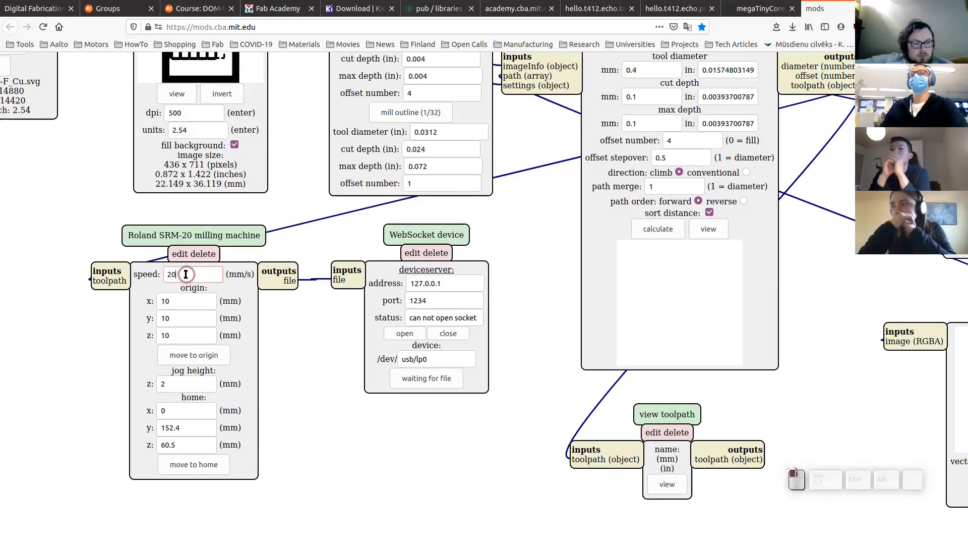
Step: Set the x, y and z origin of the Roland SRM-20 milling machine to 0 mm
double_click(177, 301)
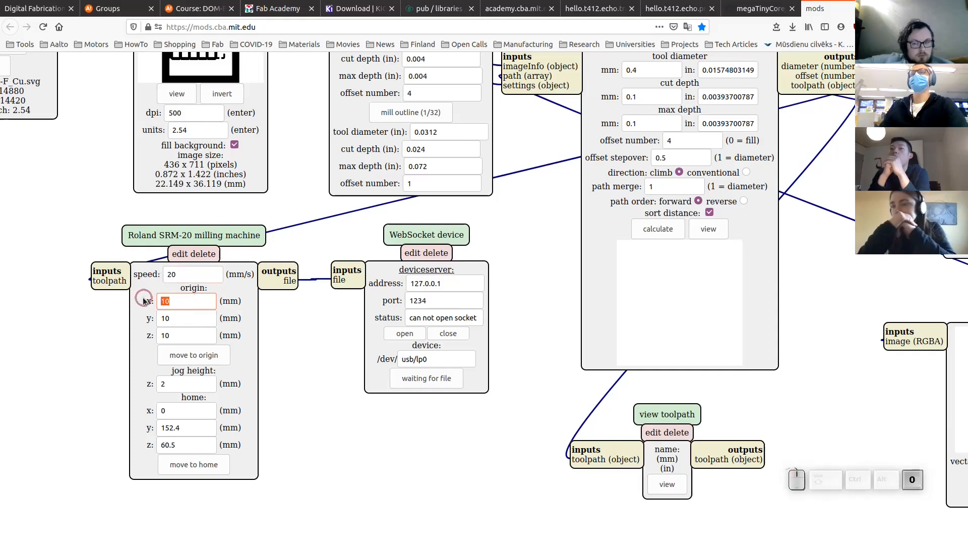
type("0")
double_click(183, 317)
type("0")
double_click(171, 335)
type("0")
Step: Set the milling machine's home position to y 0 mm and z 5 mm
left_click(179, 383)
left_click(175, 409)
double_click(187, 430)
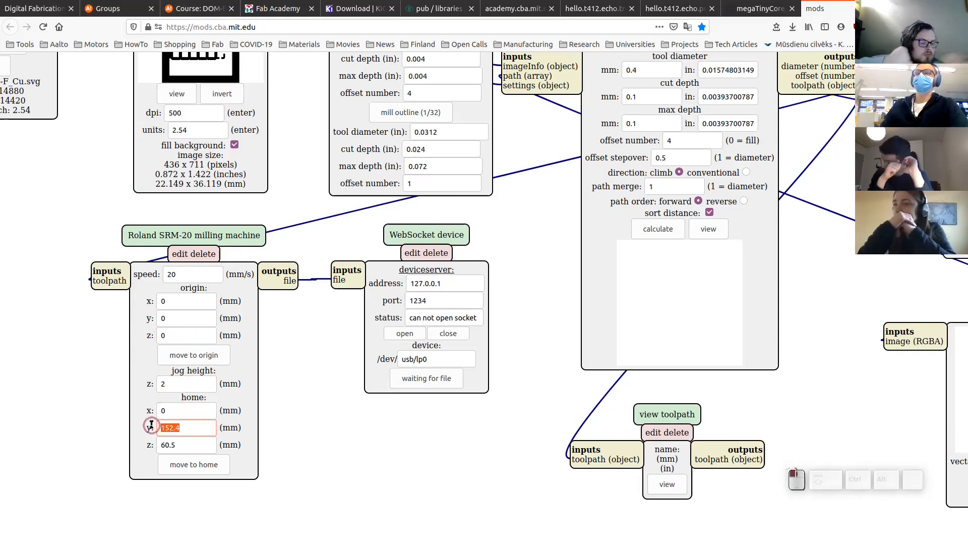
type("0")
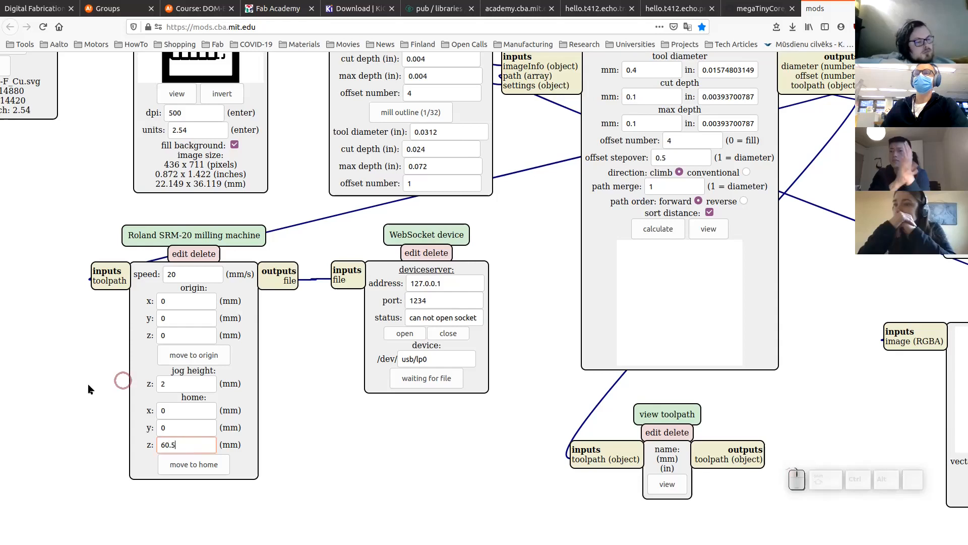
left_click(183, 447)
left_click_drag(184, 448, 129, 447)
type("5")
left_click(169, 424)
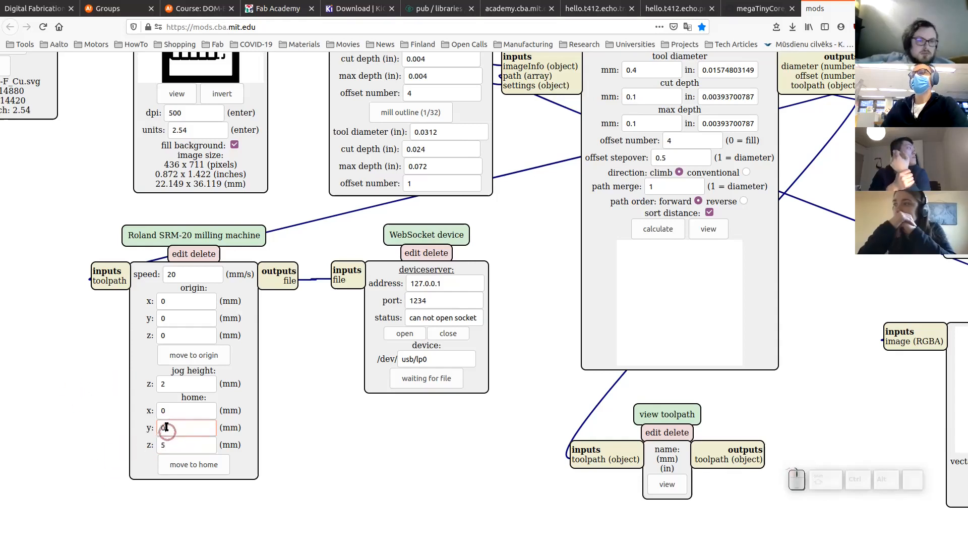
Step: Delete the WebSocket device module and add a save file module in its place
left_click_drag(300, 369, 273, 357)
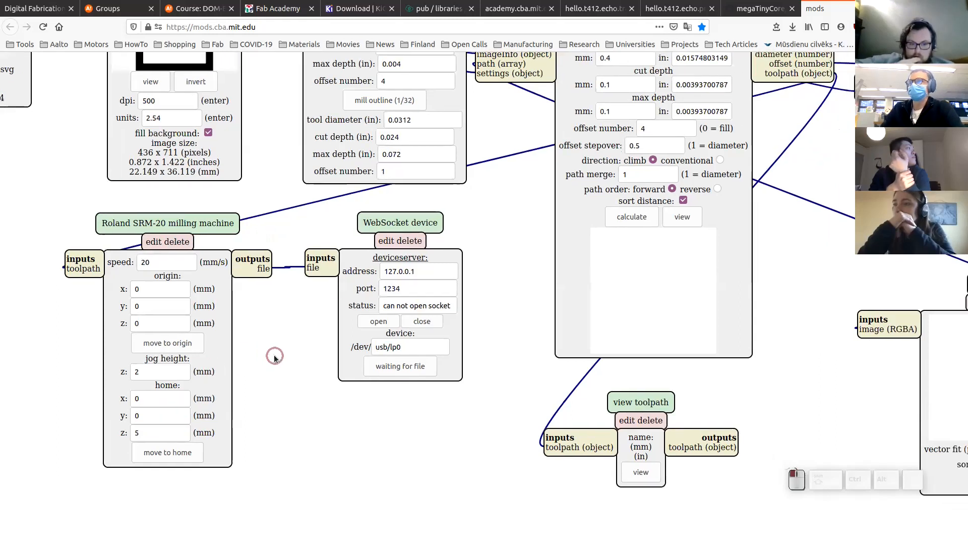
left_click(413, 242)
right_click(408, 269)
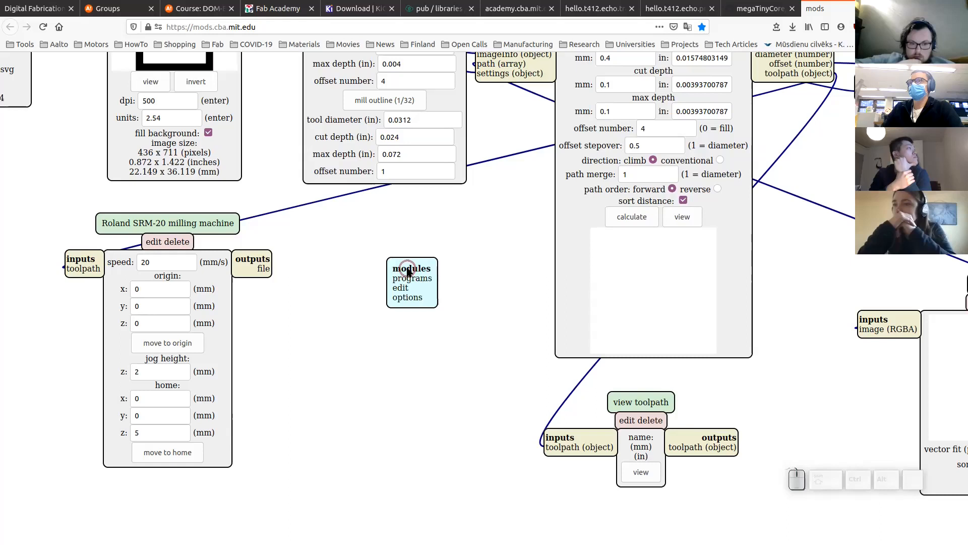
left_click(407, 270)
left_click(408, 270)
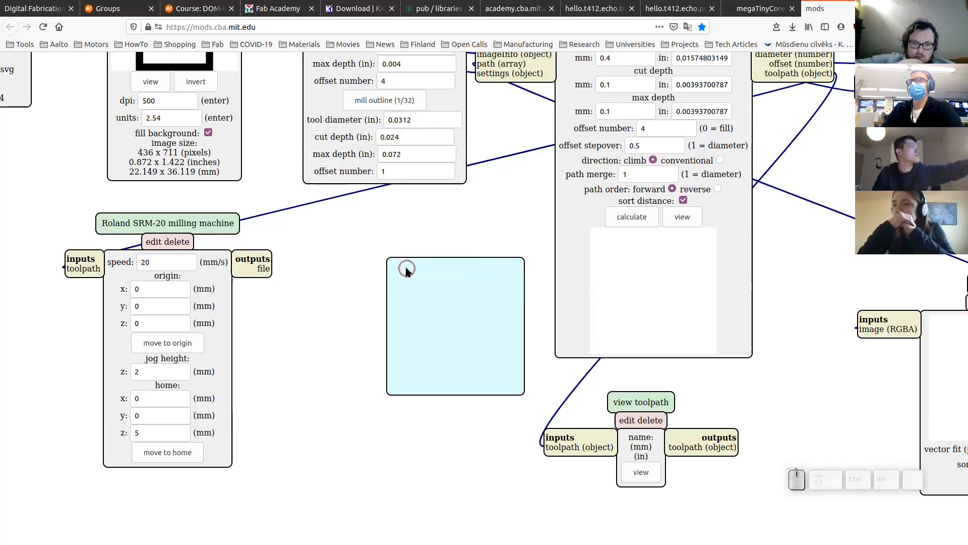
scroll(415, 292, "down", 8)
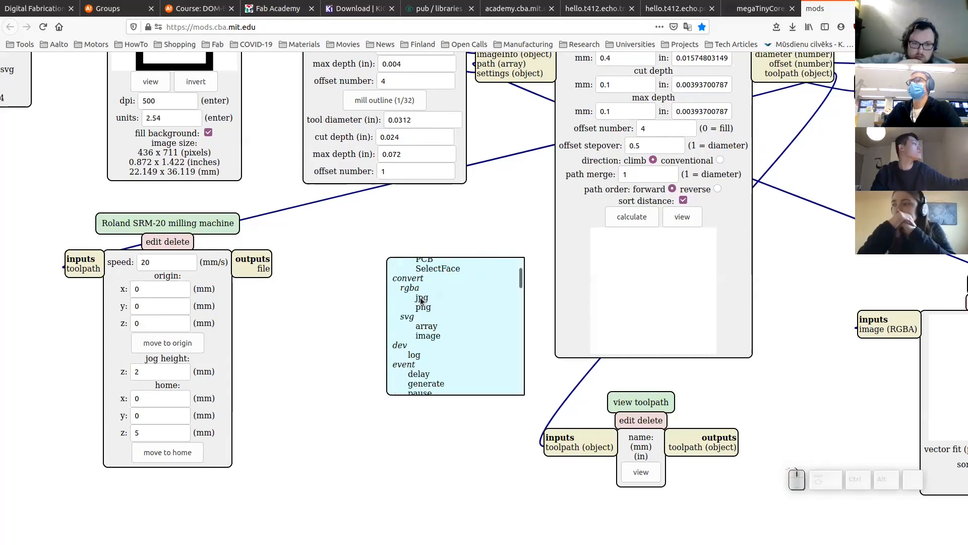
left_click(418, 307)
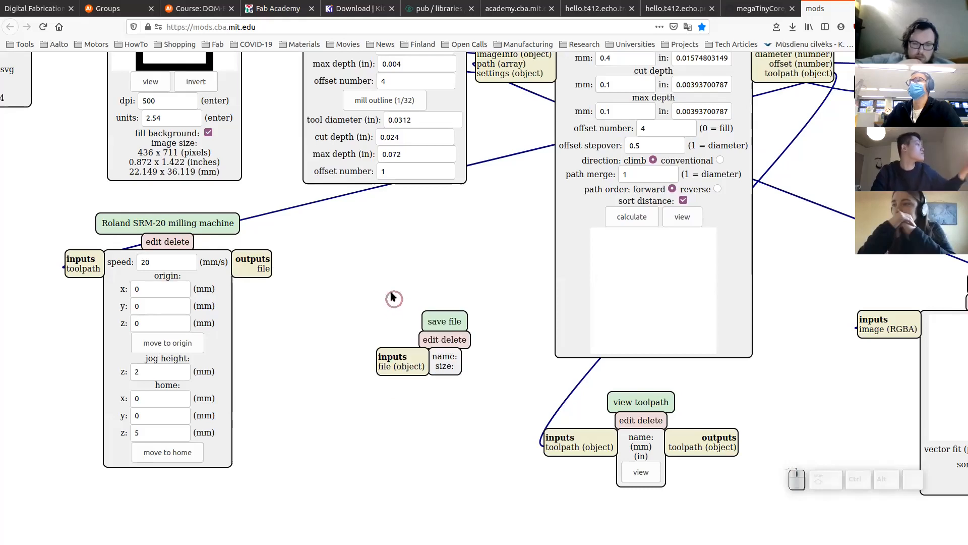
Step: Connect the file output of the Roland SRM-20 milling machine to the save file module's input
left_click(264, 273)
left_click(385, 360)
left_click(385, 362)
left_click(256, 264)
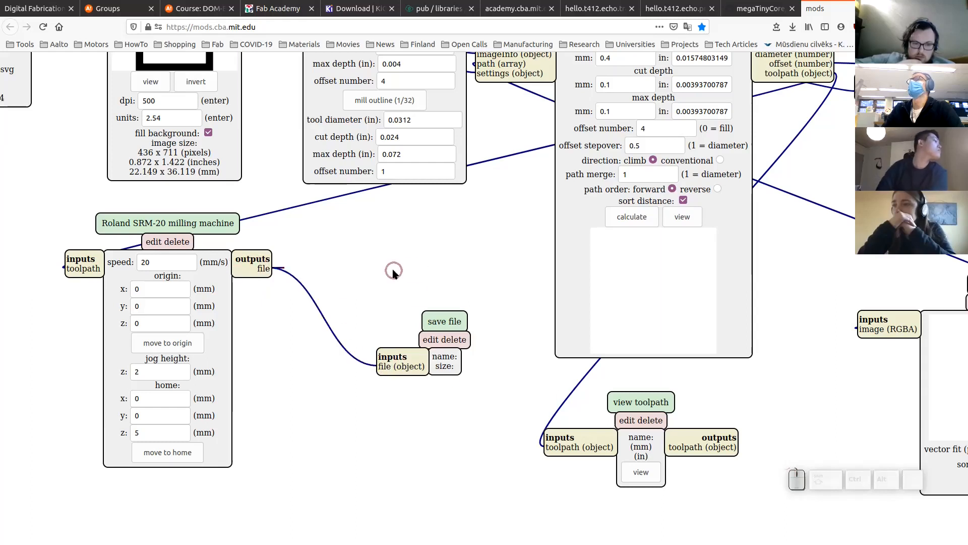
Step: Calculate the traces toolpath in the mill raster 2D module
scroll(423, 260, "right", 3)
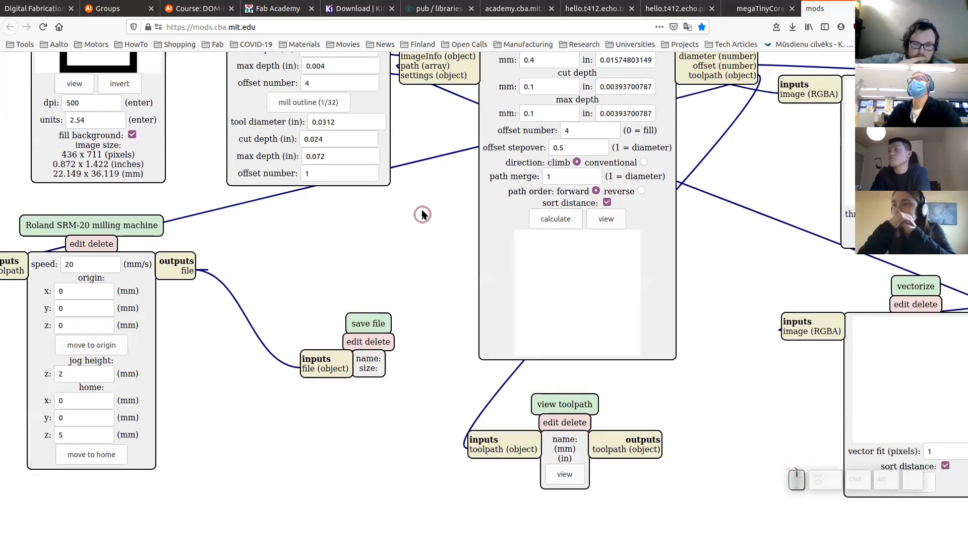
scroll(423, 212, "up", 3)
left_click(548, 313)
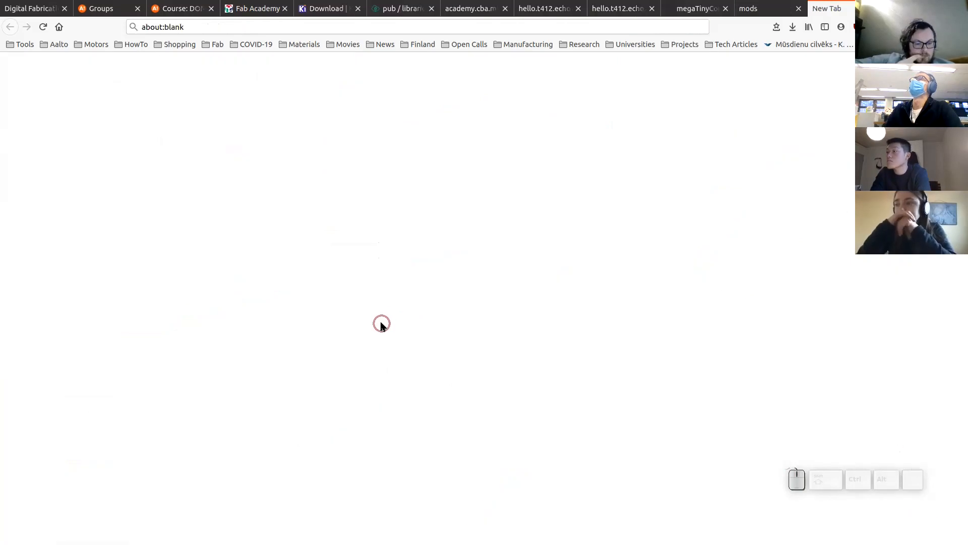
Step: Examine the calculated traces toolpath from several angles and check the module network in mods
left_click_drag(454, 391, 437, 286)
right_click_drag(520, 339, 513, 141)
left_click_drag(518, 163, 527, 233)
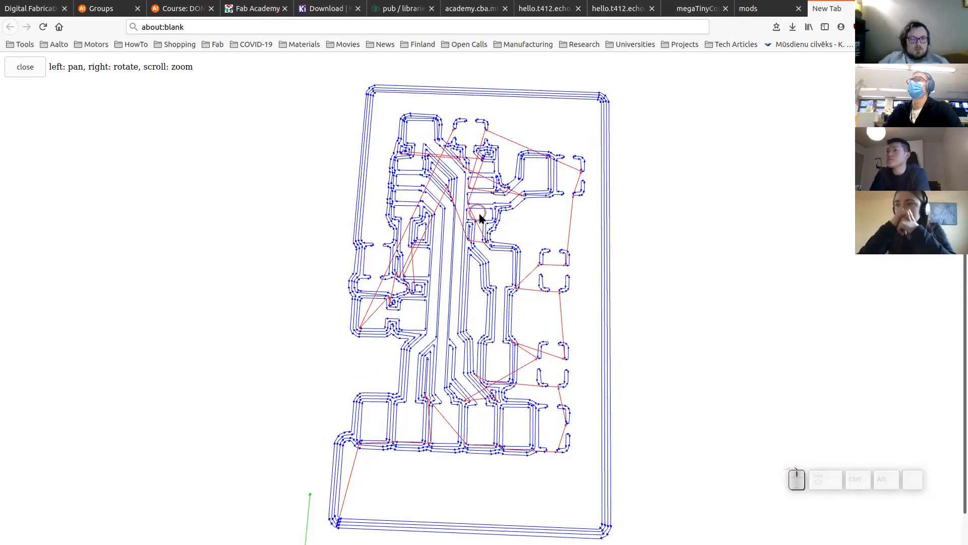
right_click_drag(441, 382, 373, 343)
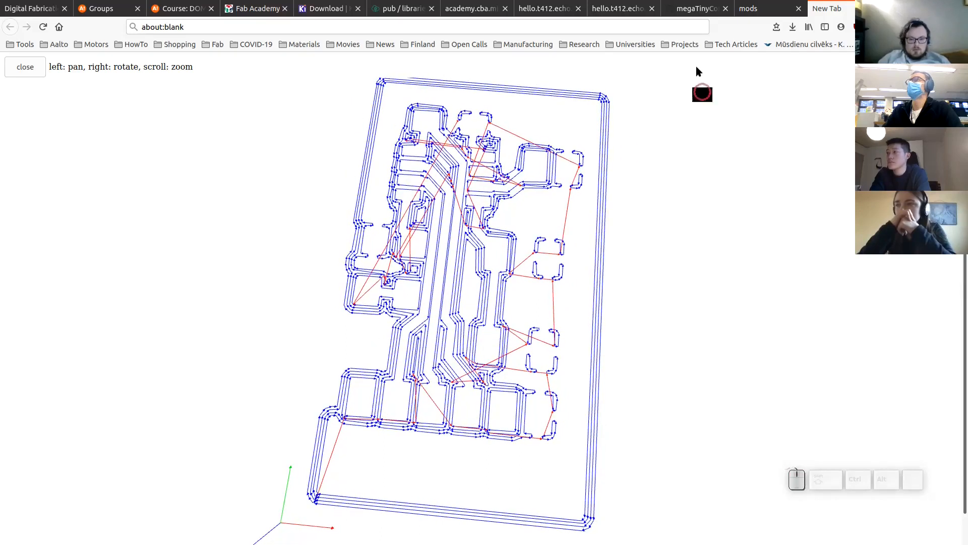
left_click(793, 28)
left_click(785, 13)
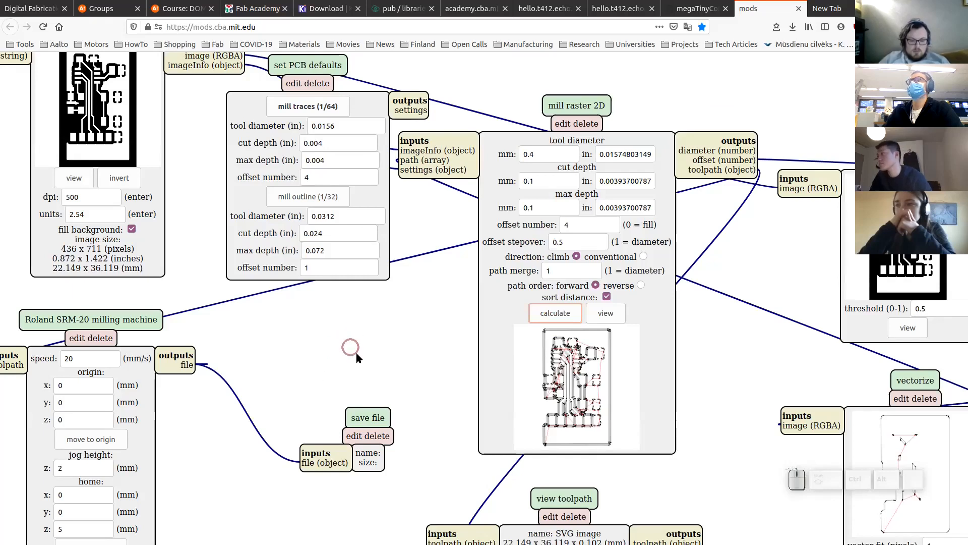
scroll(383, 346, "up", 2)
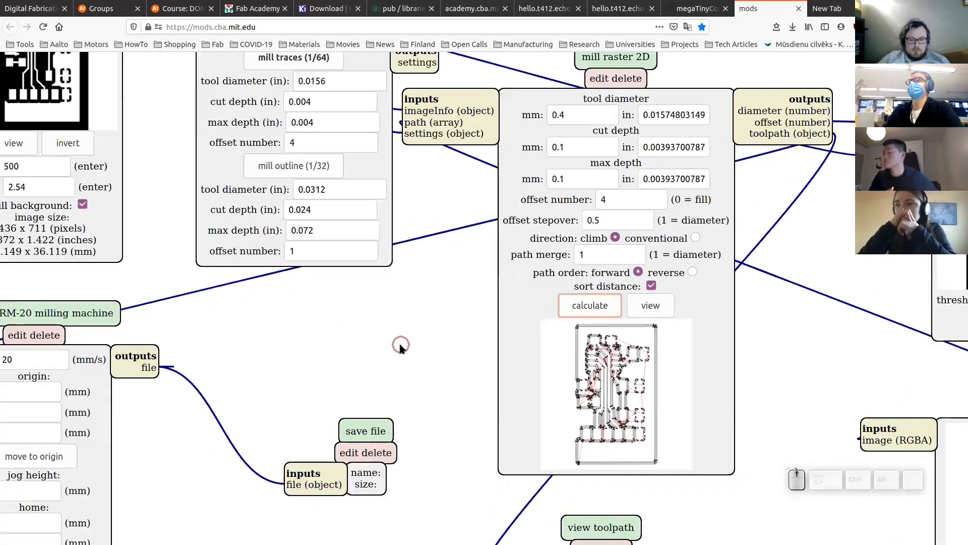
scroll(401, 347, "down", 3)
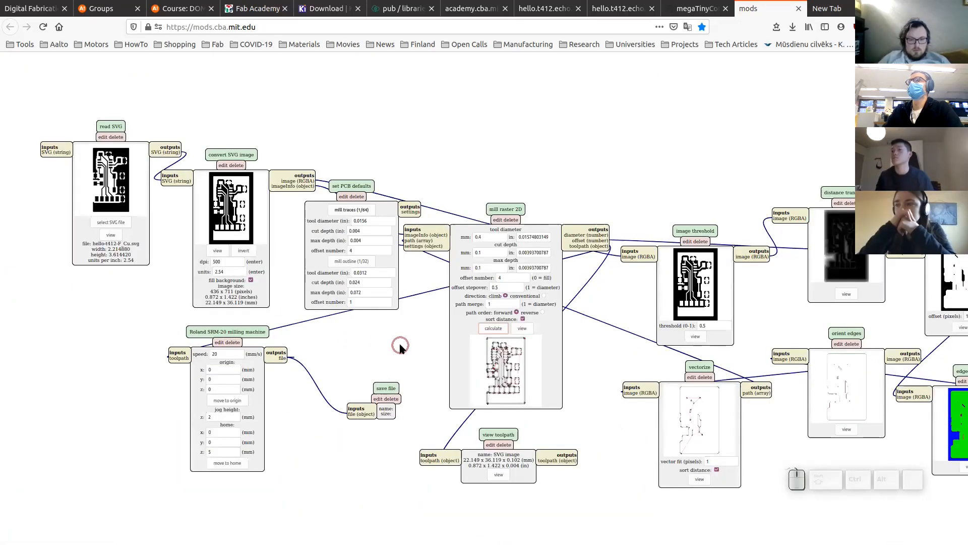
scroll(400, 347, "up", 1)
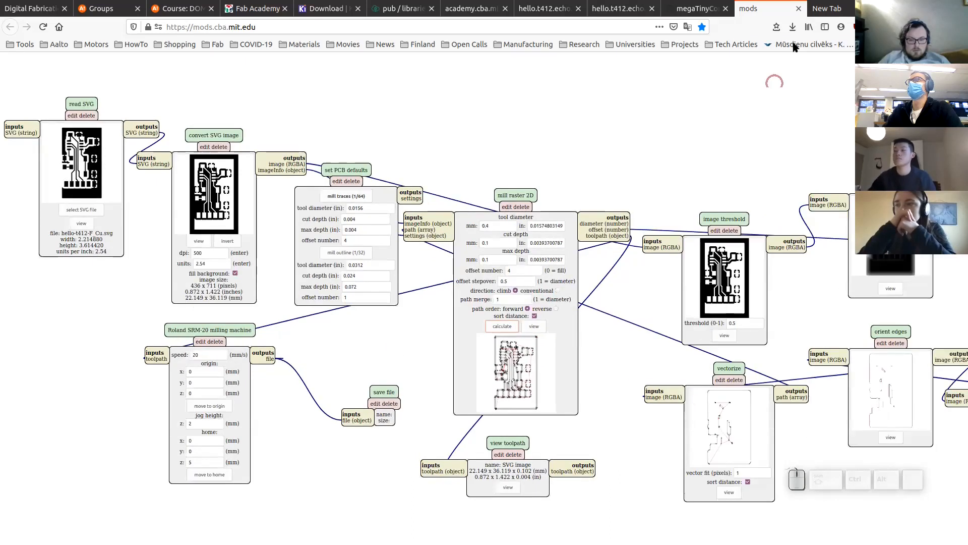
left_click(825, 9)
scroll(474, 348, "up", 2)
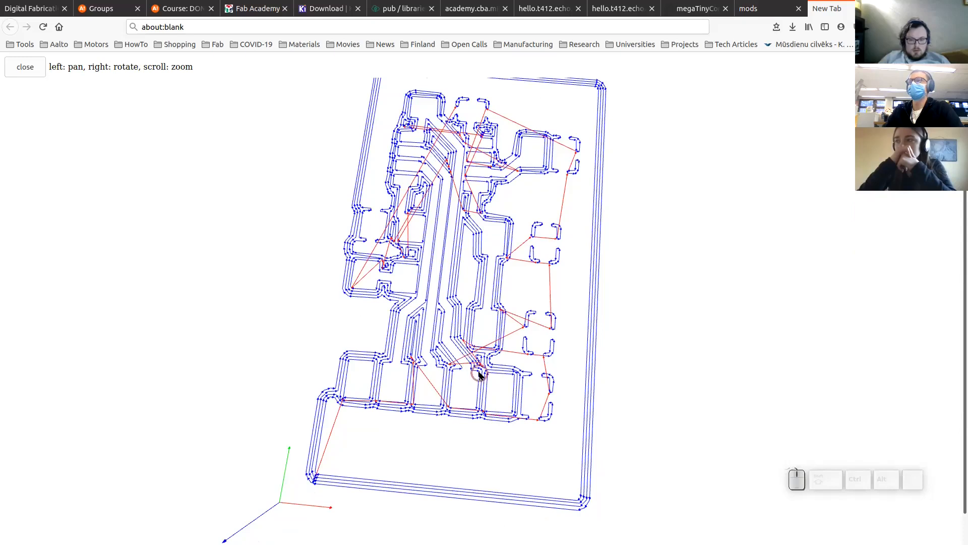
left_click(759, 9)
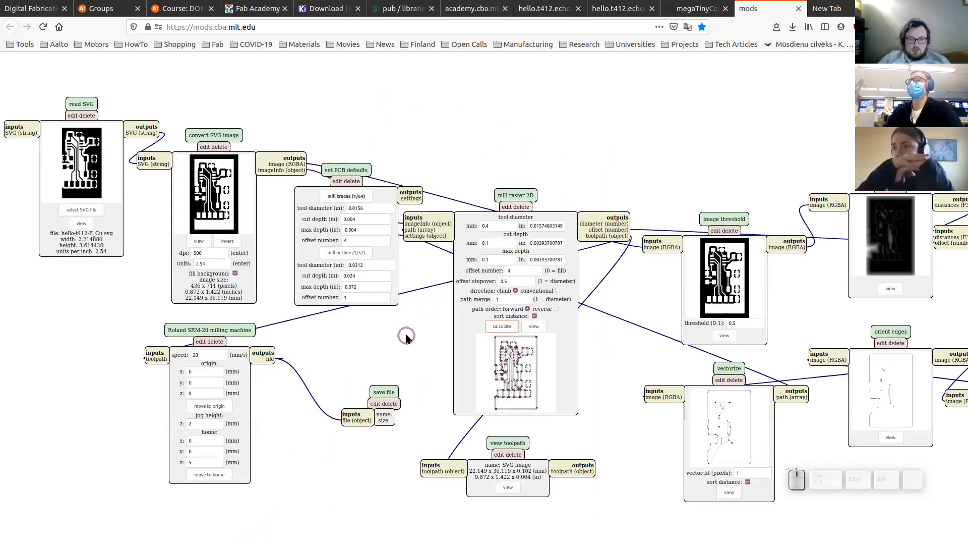
scroll(415, 343, "up", 3)
scroll(414, 342, "up", 2)
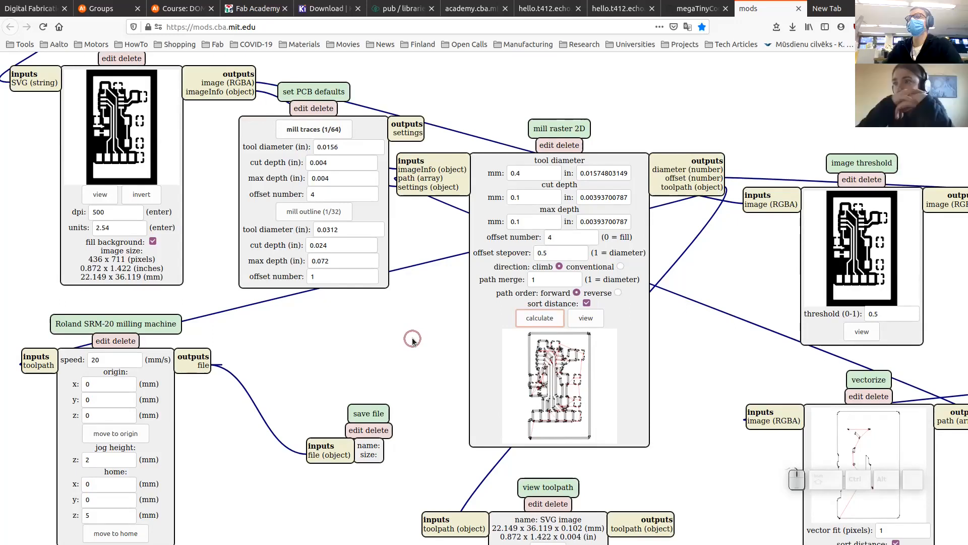
right_click(229, 373)
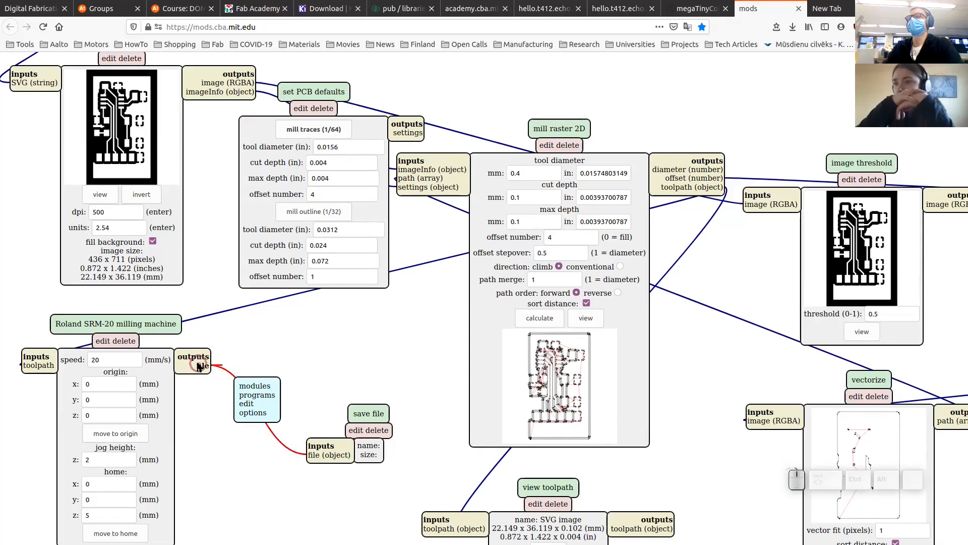
left_click(307, 406)
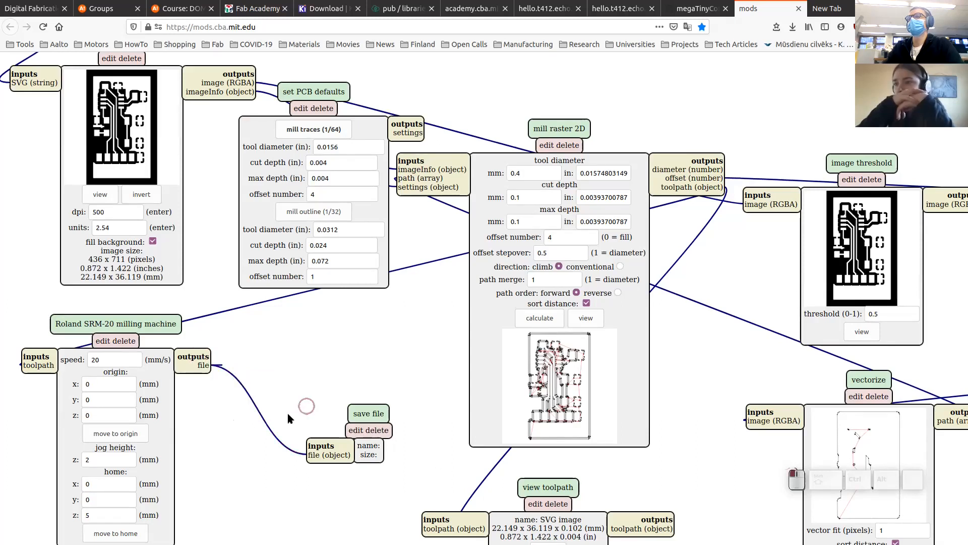
right_click(264, 421)
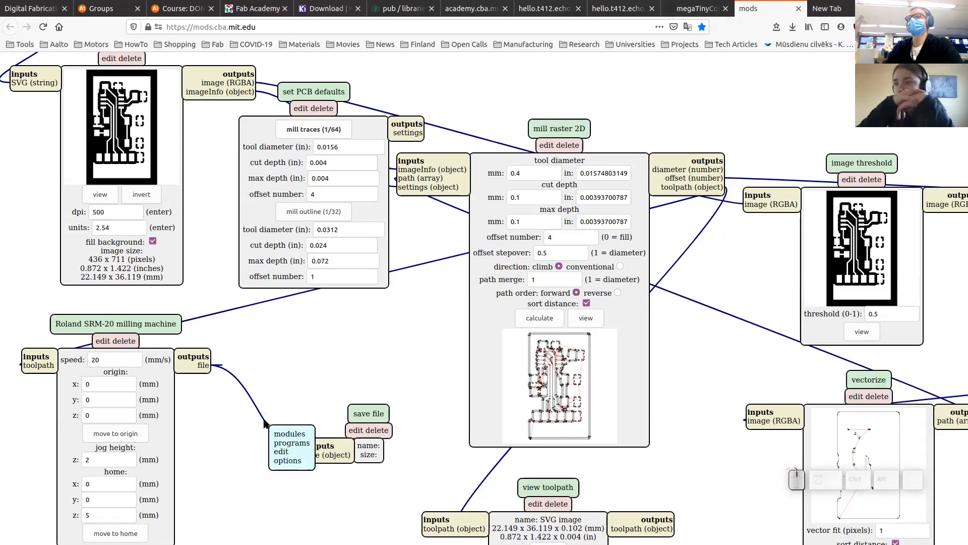
left_click(247, 446)
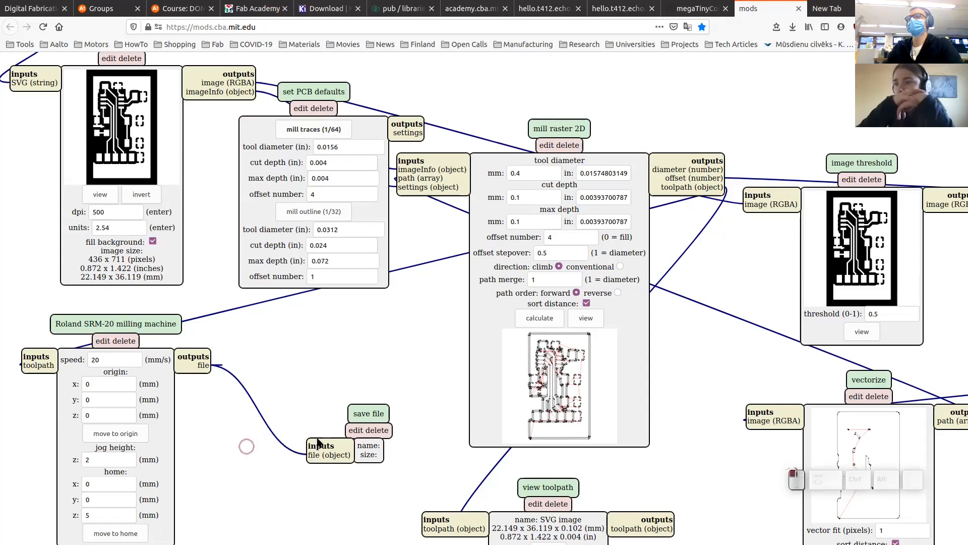
Step: Delete the save file module and clear the leftover link from the milling machine's file output
left_click(370, 429)
left_click(215, 364)
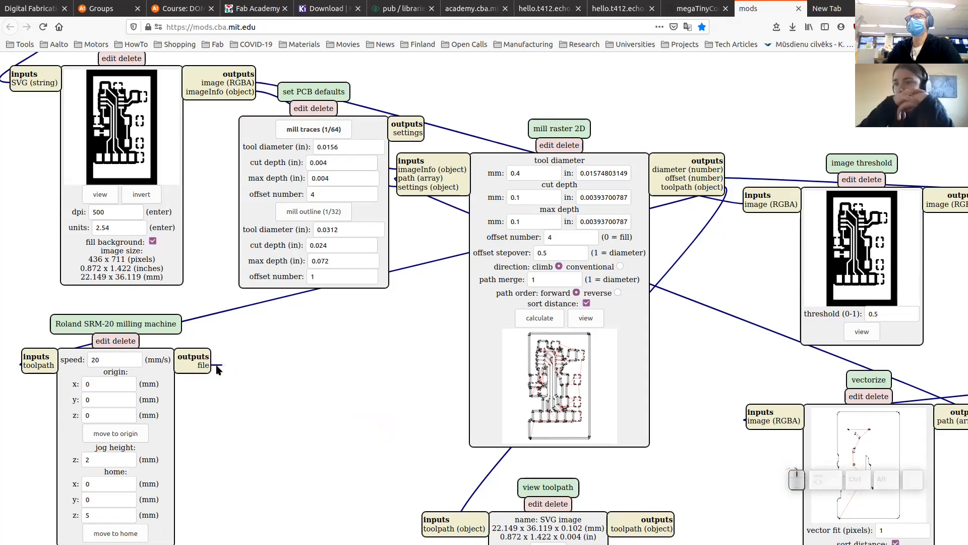
scroll(216, 366, "down", 2)
scroll(214, 363, "up", 8)
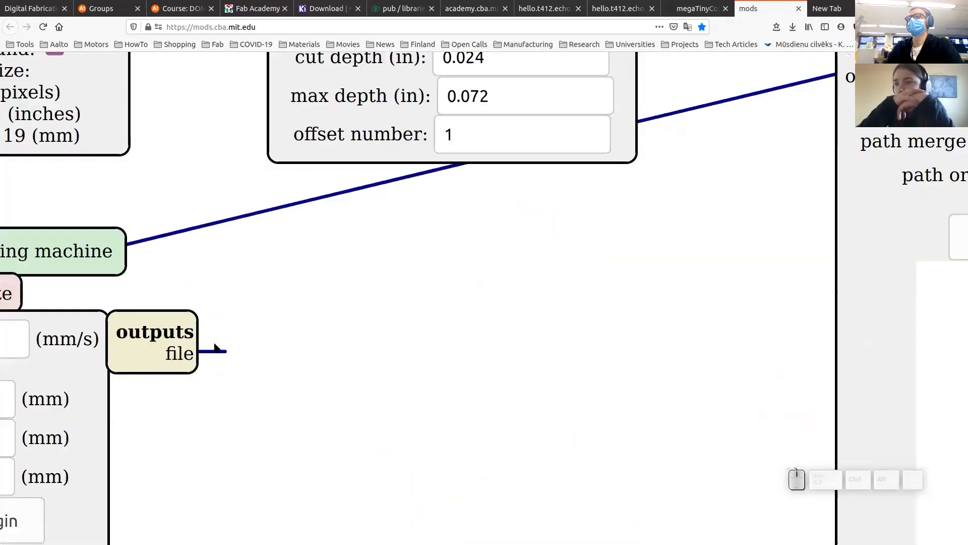
left_click_drag(211, 350, 167, 352)
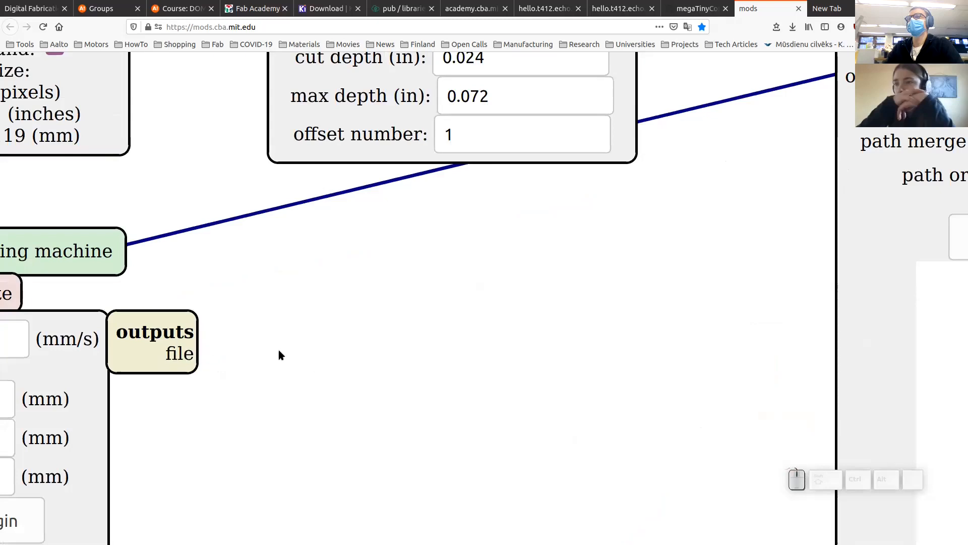
scroll(321, 352, "up", 2)
scroll(328, 356, "down", 10)
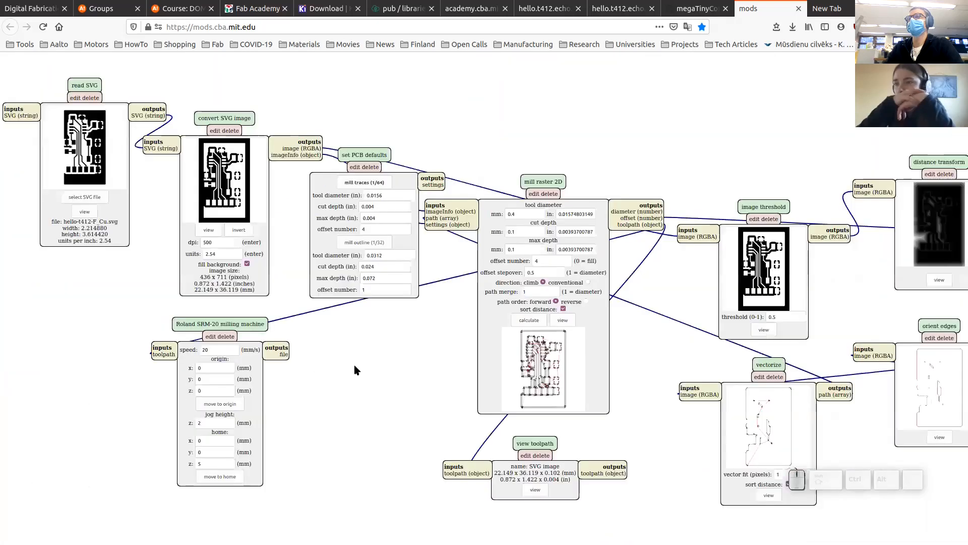
Step: Add a save file module from the server modules in the empty space beside the Roland SRM-20 milling machine
right_click(359, 367)
left_click(377, 377)
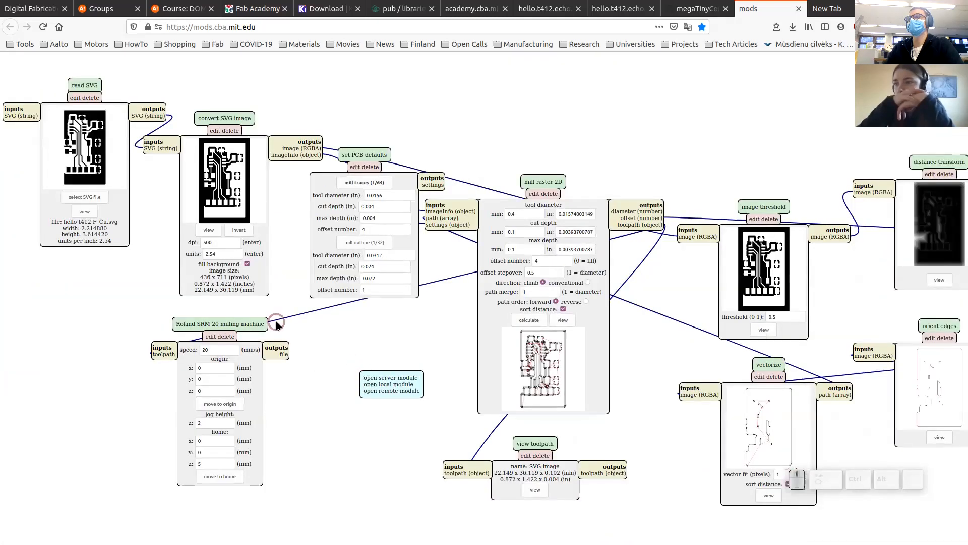
left_click(384, 378)
scroll(386, 403, "down", 5)
scroll(387, 411, "down", 4)
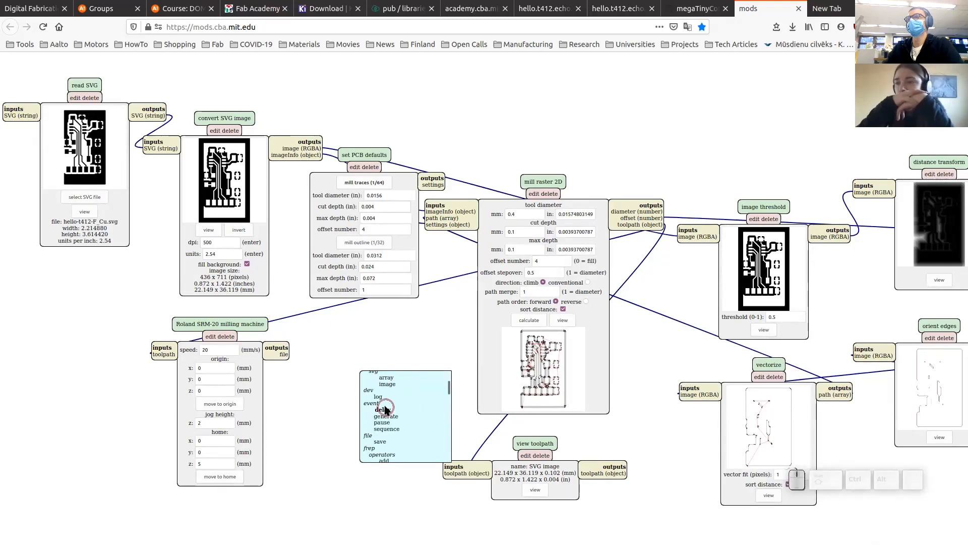
left_click(382, 421)
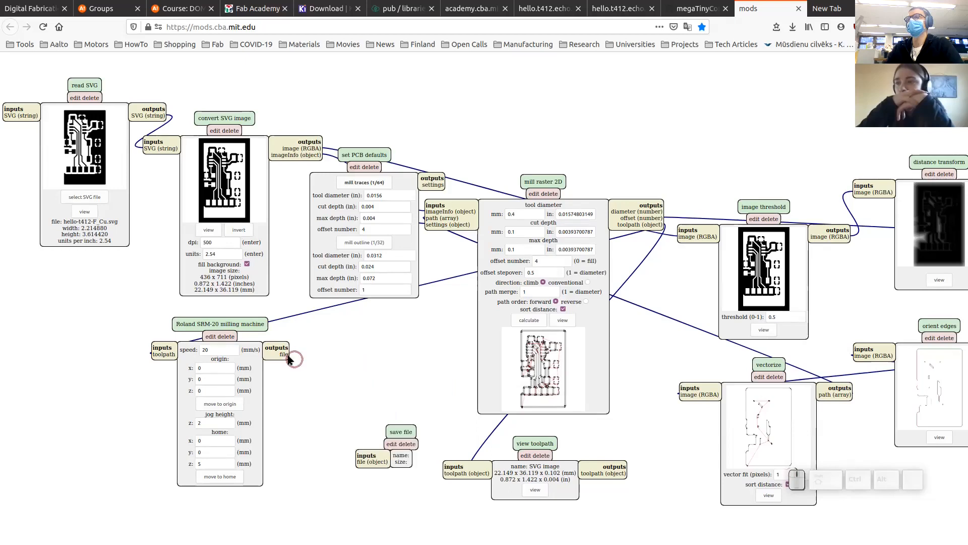
Step: Move the Roland SRM-20 milling machine module aside and connect its file output to the save file module's input
left_click_drag(283, 353, 348, 417)
left_click(364, 468)
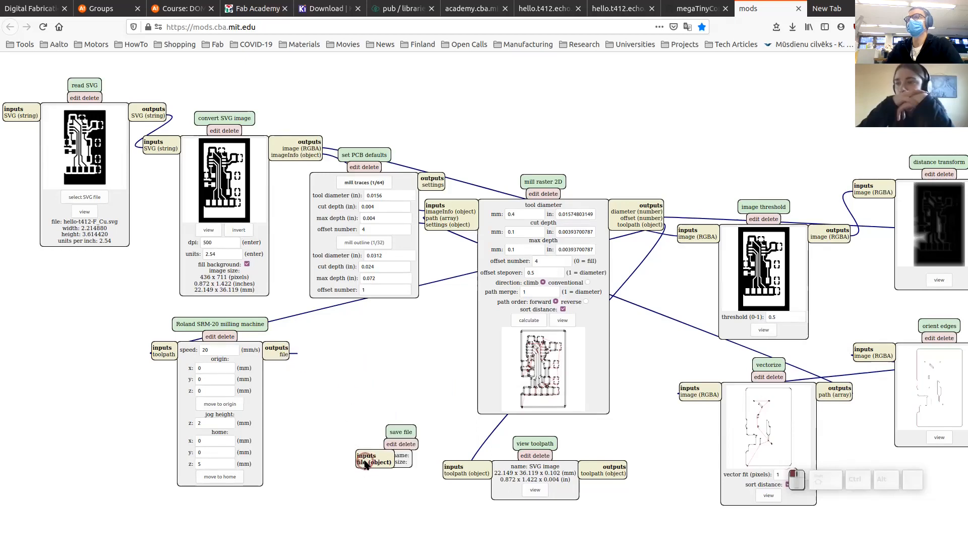
left_click(360, 461)
left_click(287, 353)
left_click(283, 354)
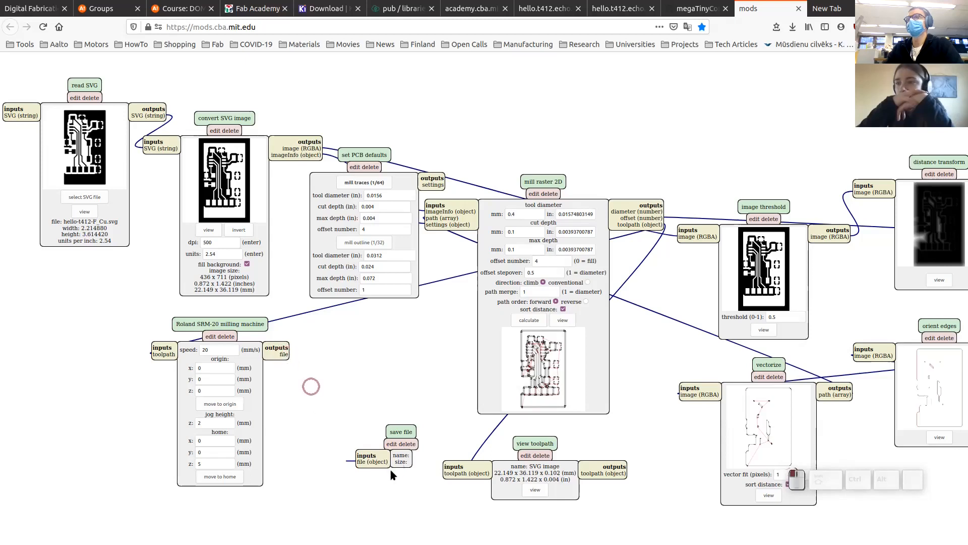
left_click(364, 459)
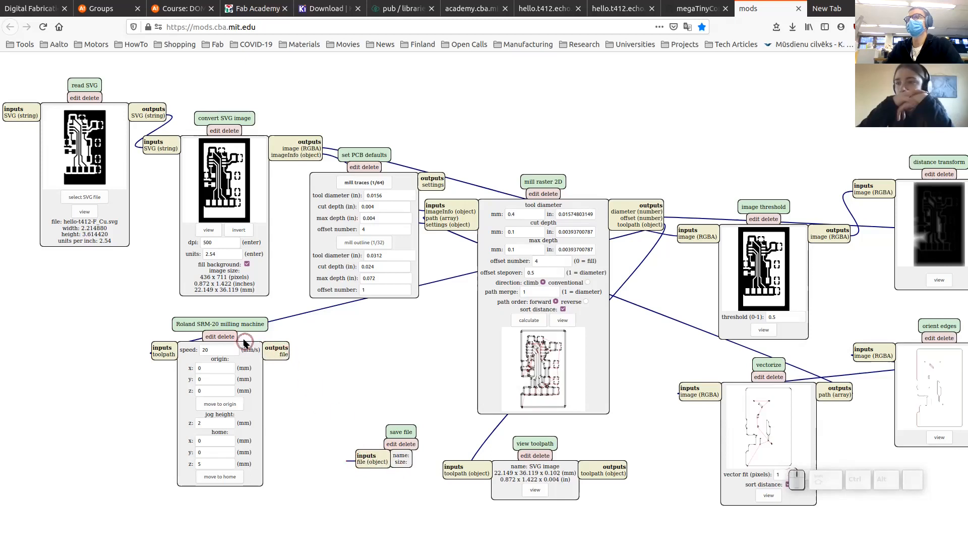
left_click_drag(252, 326, 173, 330)
left_click(227, 356)
left_click(365, 459)
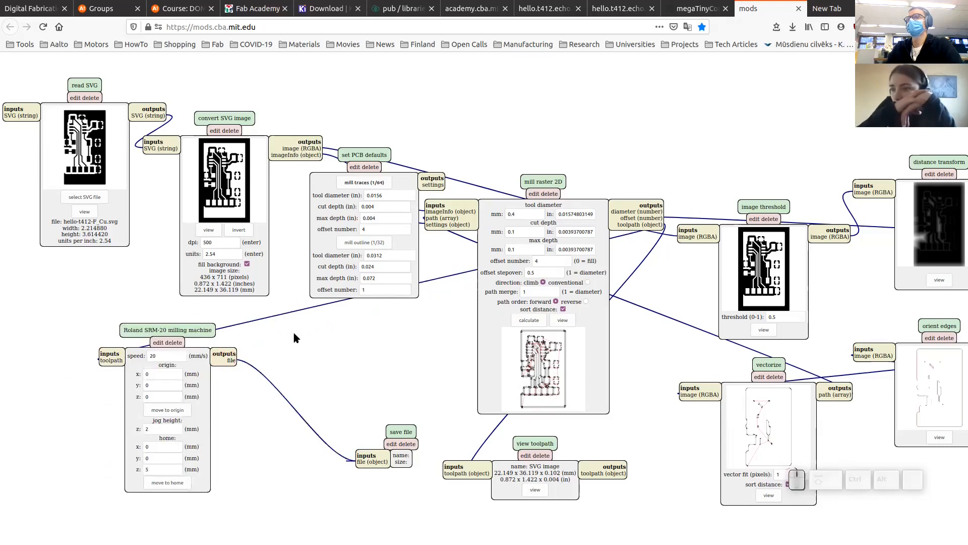
Step: Recalculate the traces toolpath in the mill raster 2D module and save the resulting file SVG image.rml
scroll(294, 338, "down", 2)
scroll(335, 433, "up", 5)
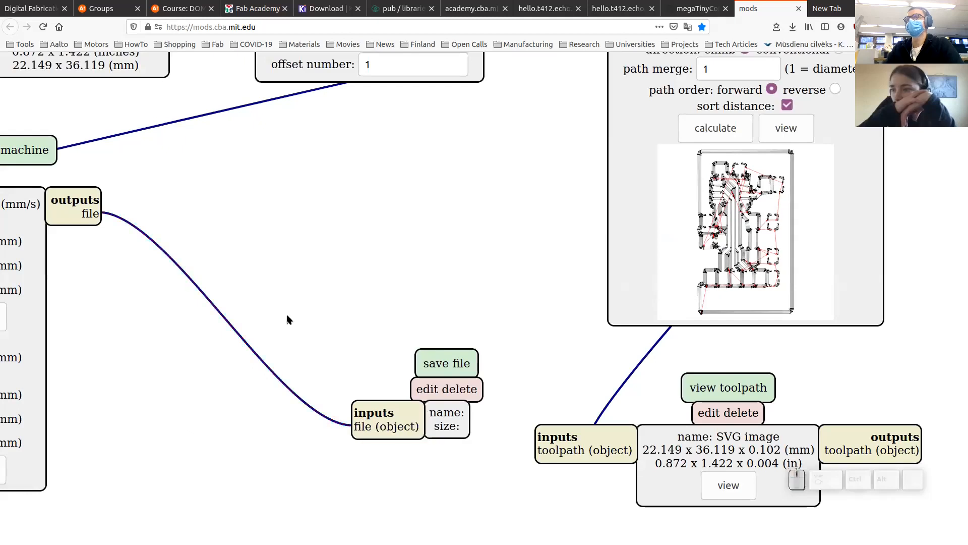
scroll(269, 286, "down", 6)
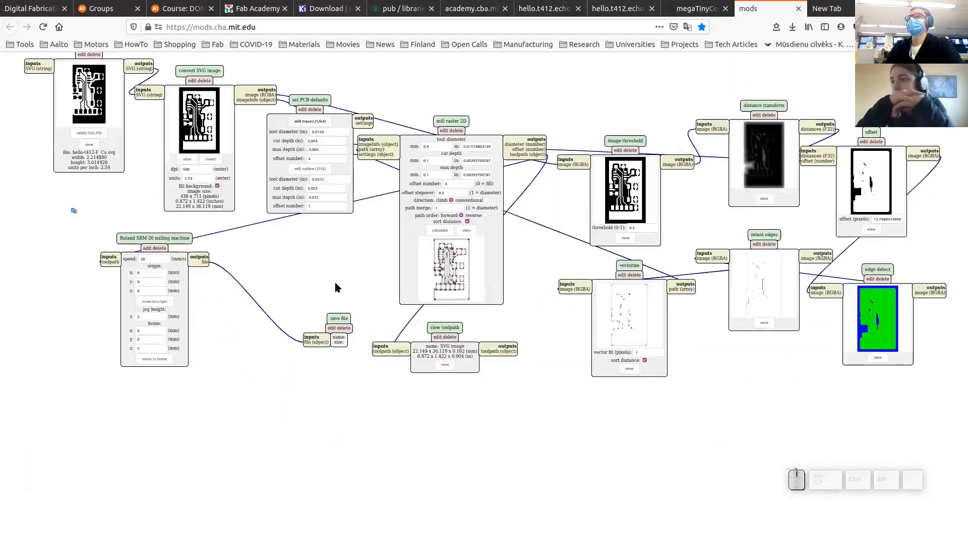
left_click_drag(283, 277, 318, 289)
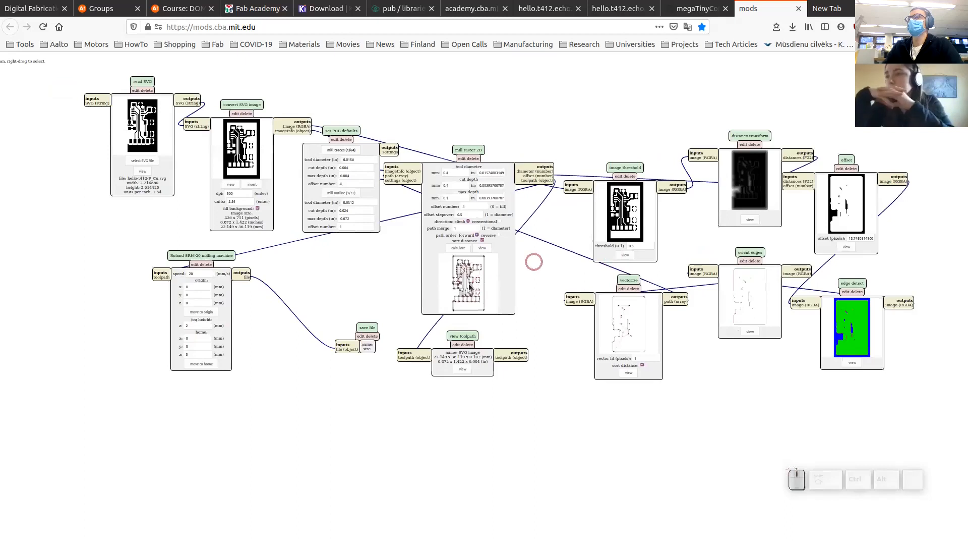
left_click(454, 243)
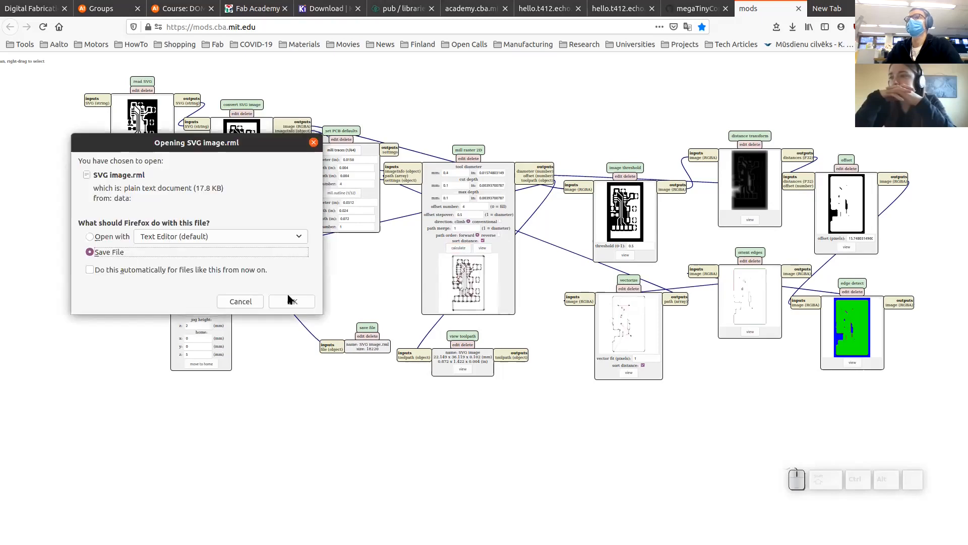
left_click(293, 302)
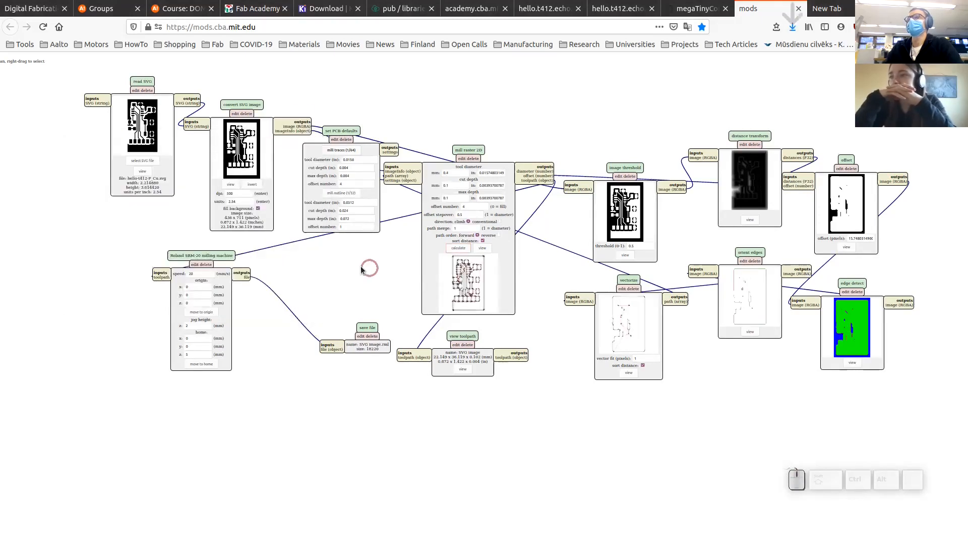
Step: Load hello-t412-Dwgs_User.svg from the svg folder into the read SVG module
scroll(177, 159, "down", 3)
scroll(184, 159, "up", 5)
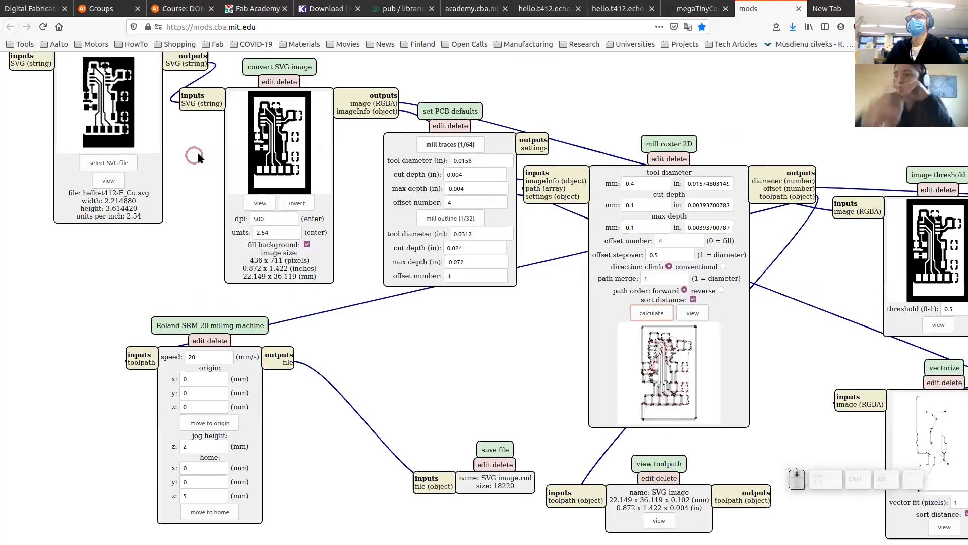
left_click(115, 163)
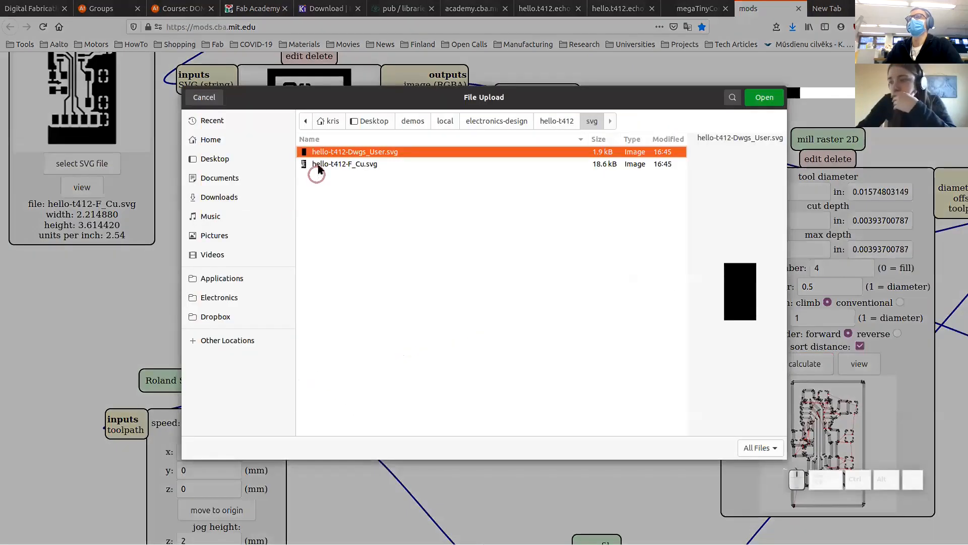
left_click(315, 165)
left_click(366, 156)
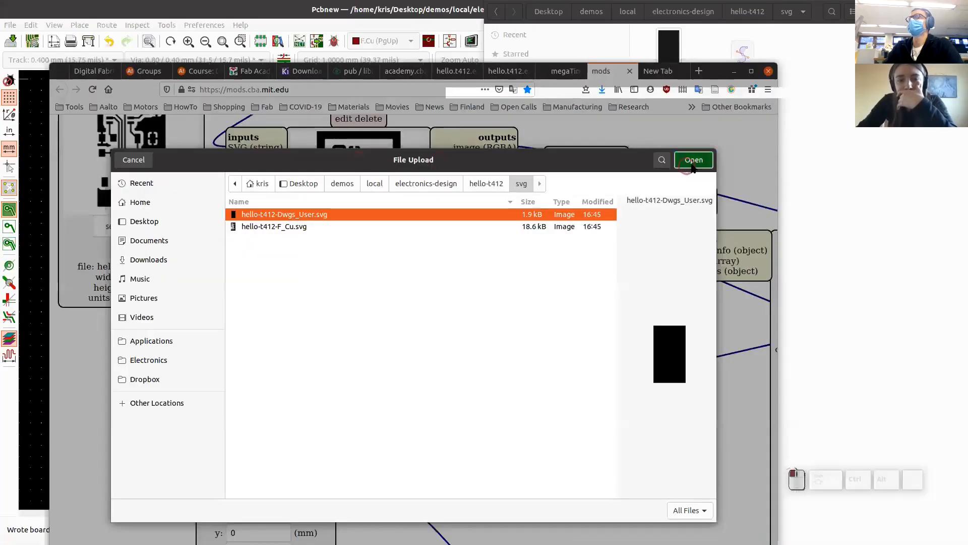
left_click(693, 159)
double_click(717, 75)
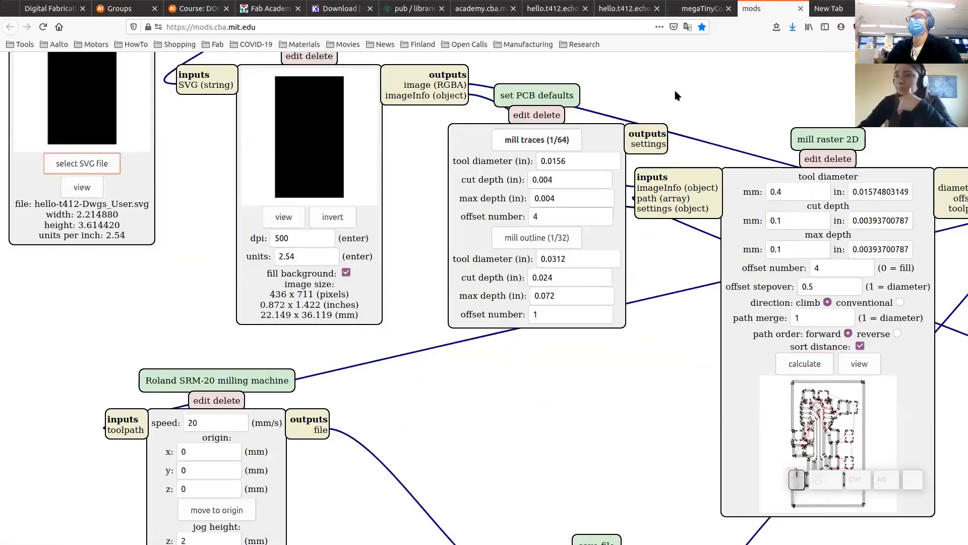
Step: Invert the board outline image in the convert SVG image module
left_click_drag(596, 120, 634, 456)
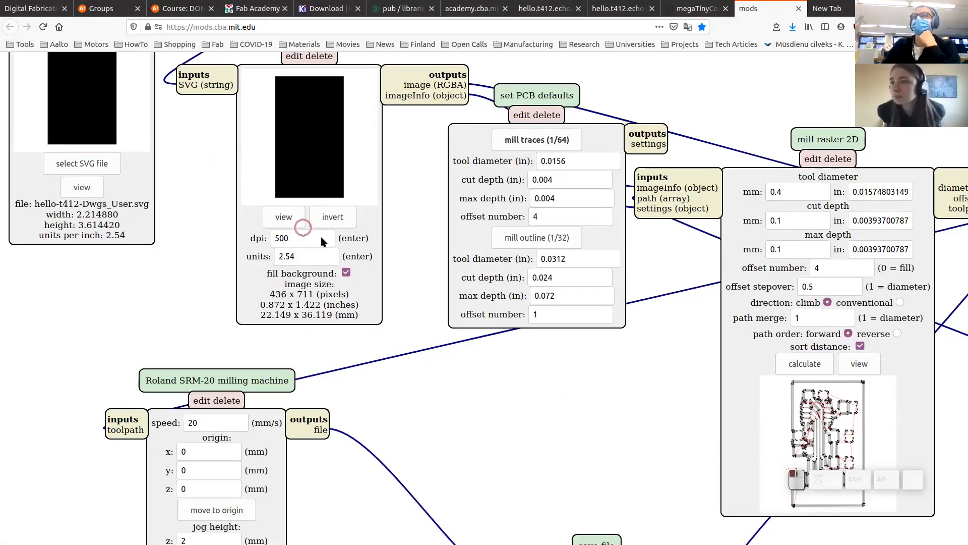
left_click_drag(218, 164, 351, 268)
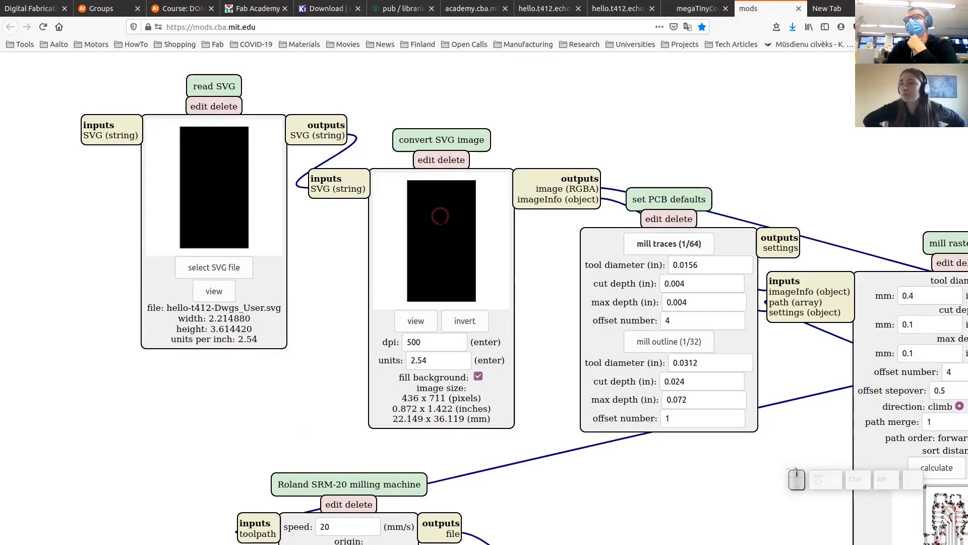
left_click(463, 321)
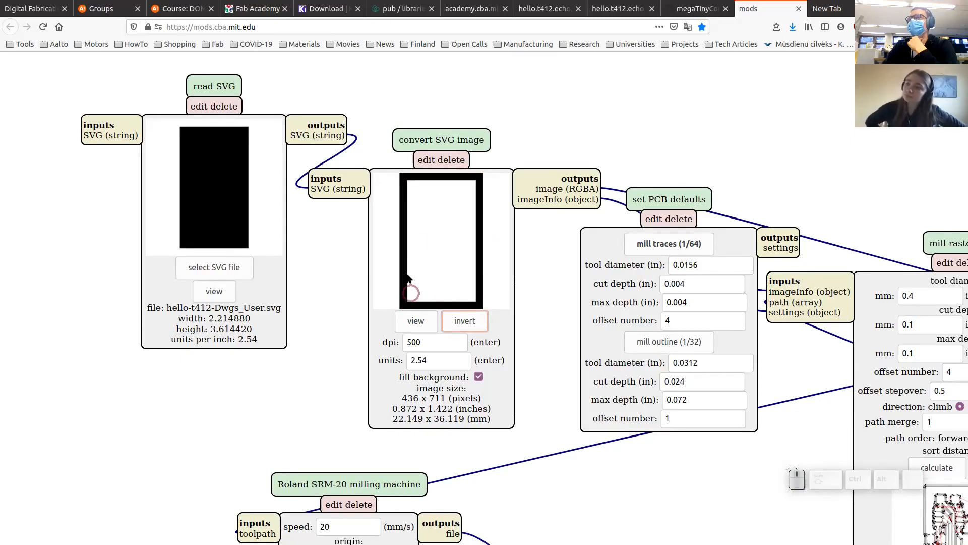
Step: Try the mill outline (1/32) defaults, and return to the mill traces (1/64) defaults
left_click_drag(539, 271, 429, 257)
left_click(561, 329)
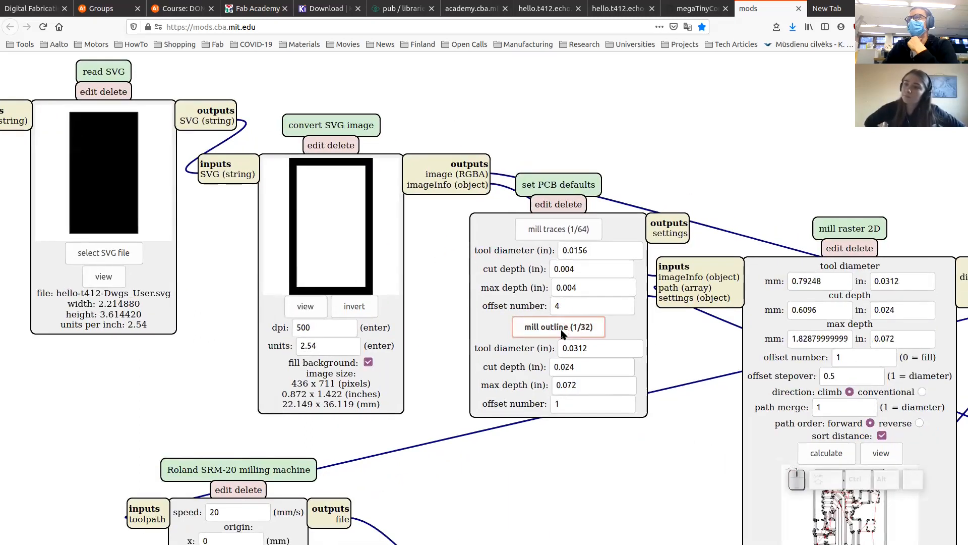
left_click(562, 230)
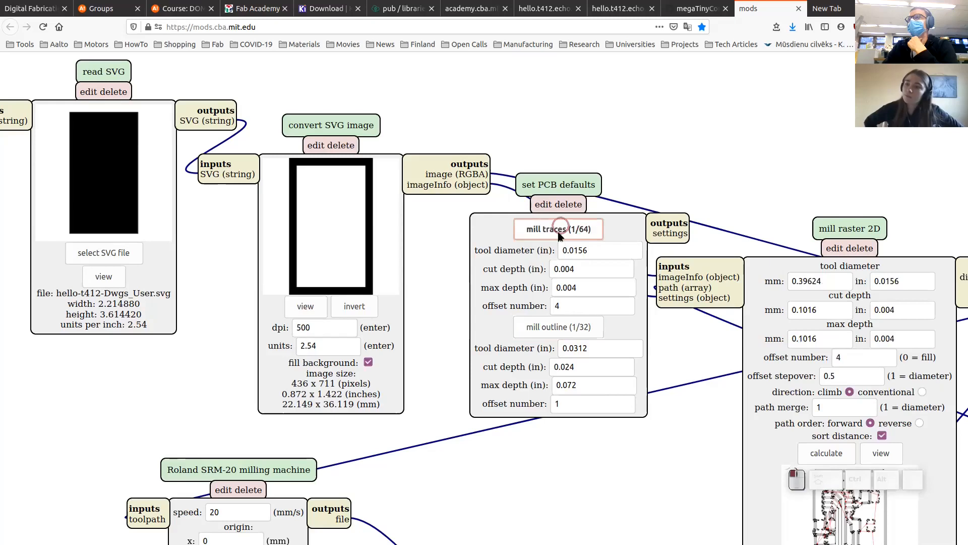
Step: Set the tool diameter in the mill raster 2D module to 0.5 mm
left_click_drag(700, 346, 662, 342)
left_click_drag(503, 329, 484, 329)
left_click(619, 265)
key("BackSpace")
key("BackSpace")
key("BackSpace")
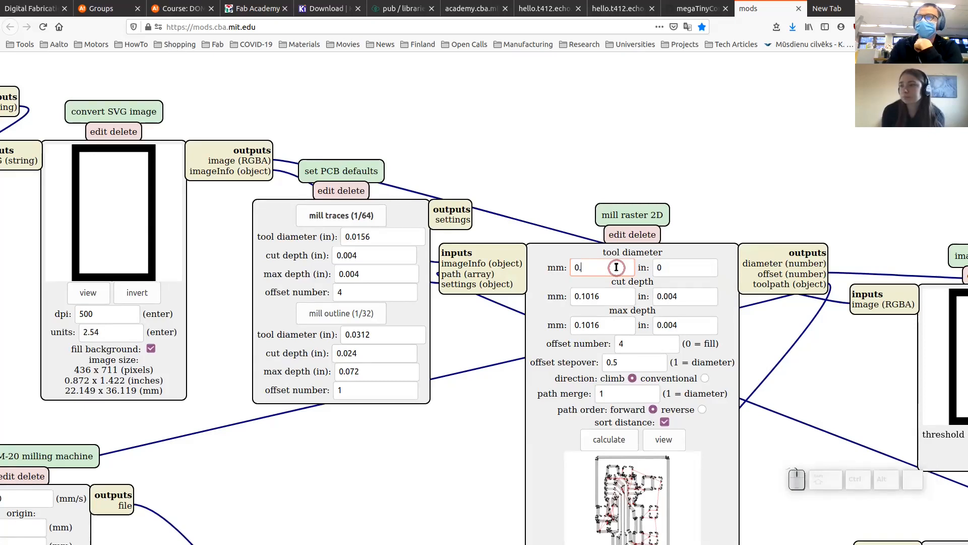
type("5")
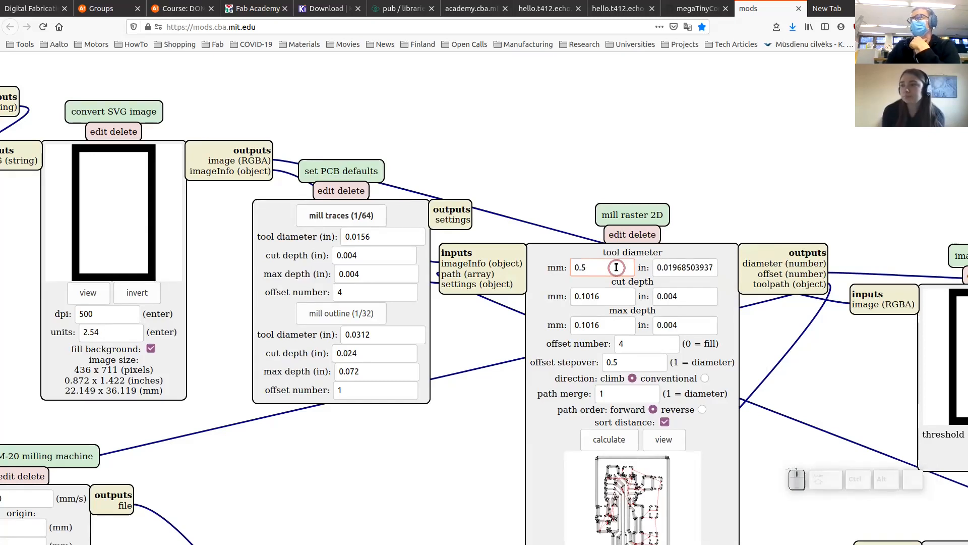
left_click(601, 266)
left_click(605, 295)
left_click(592, 266)
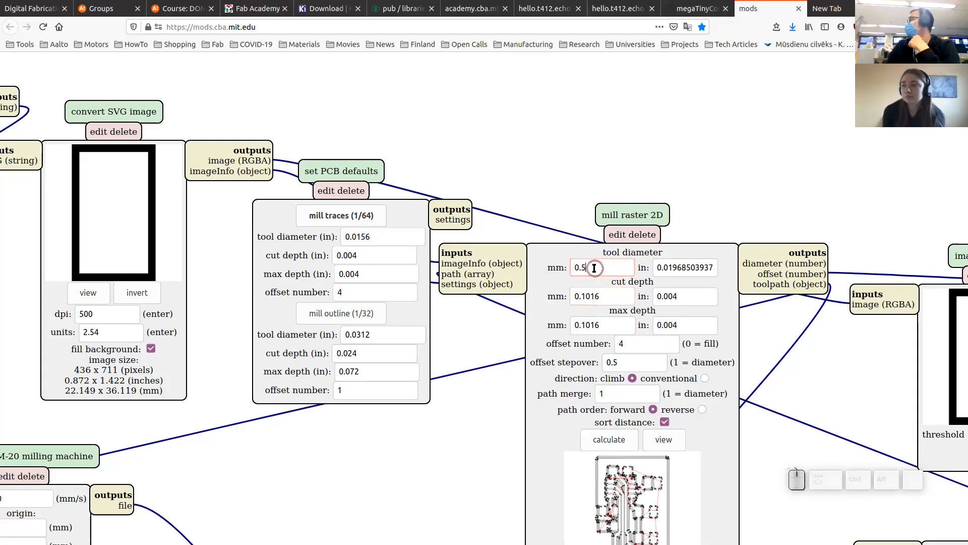
left_click(589, 268)
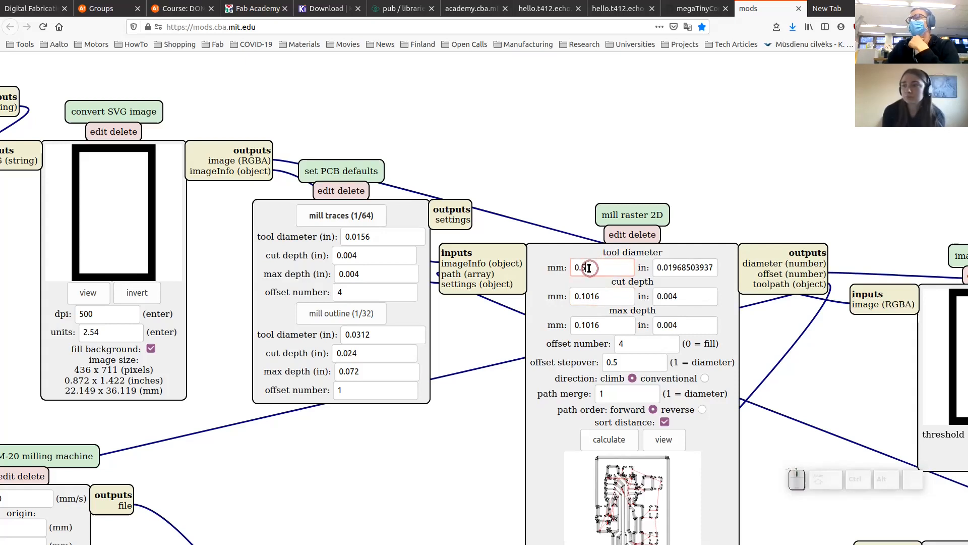
Step: Set the cut depth in the mill raster 2D module to 0.2 mm
left_click(640, 299)
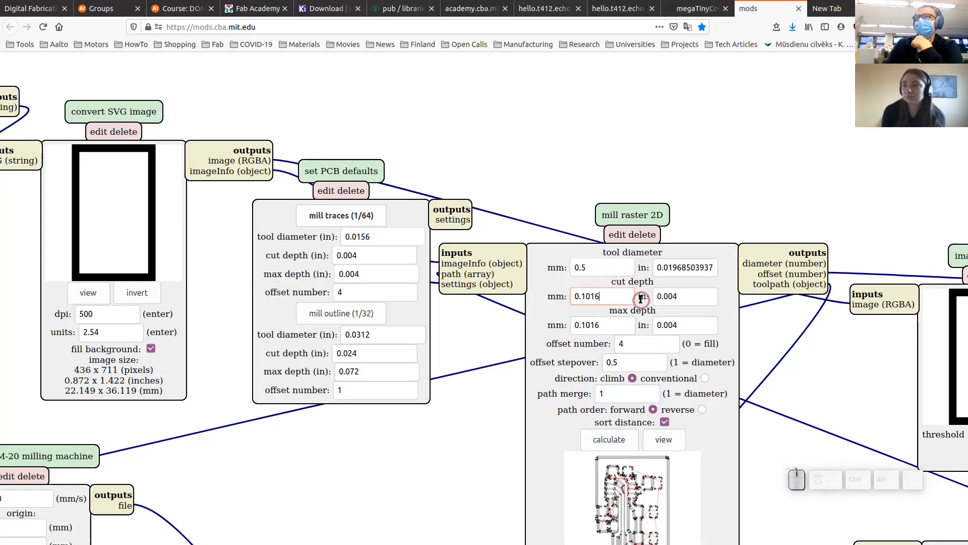
key("BackSpace")
key("BackSpace")
key("BackSpace")
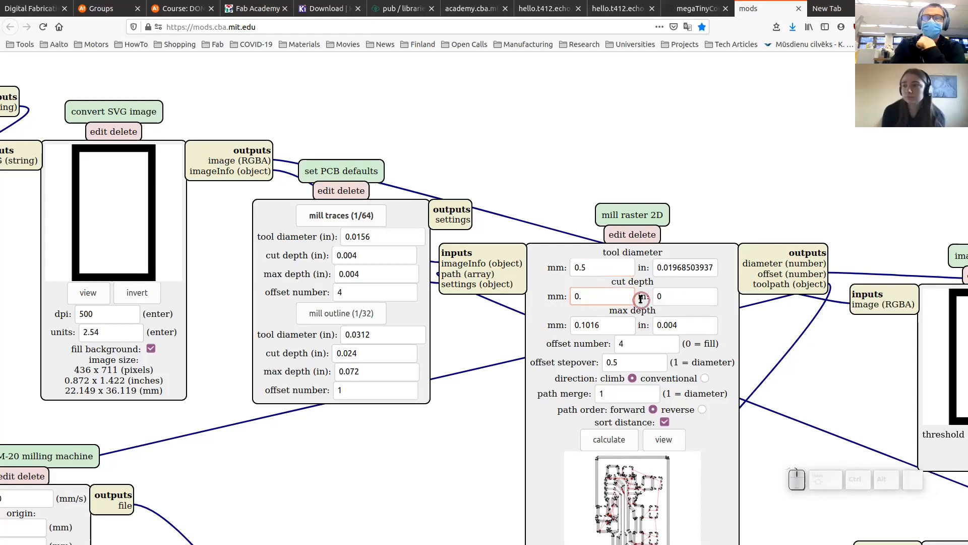
type("2")
Step: Set the max depth to 1.8 mm and the offset number to 1 in the mill raster 2D module
left_click(615, 326)
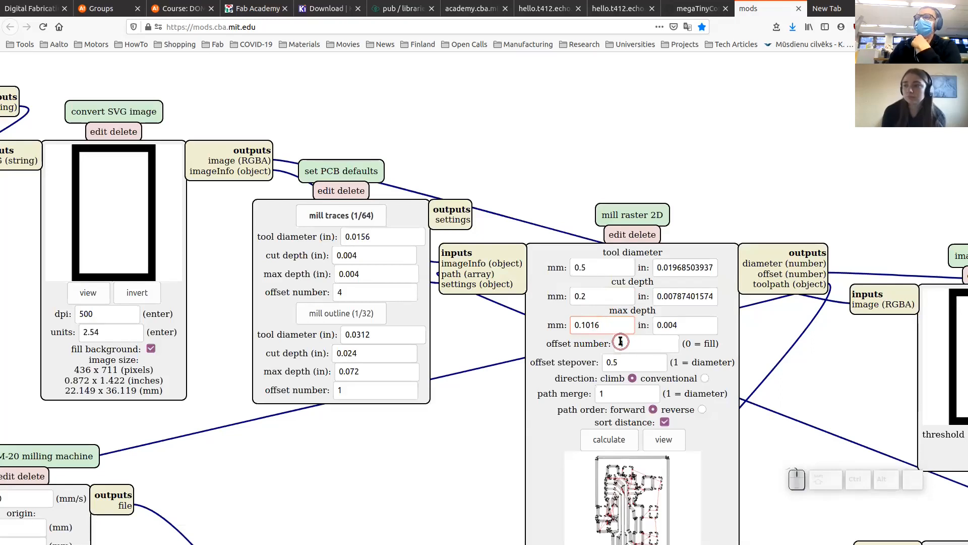
key("BackSpace")
key("BackSpace")
key("BackSpace")
key("BackSpace")
key("BackSpace")
key("BackSpace")
type("1.8")
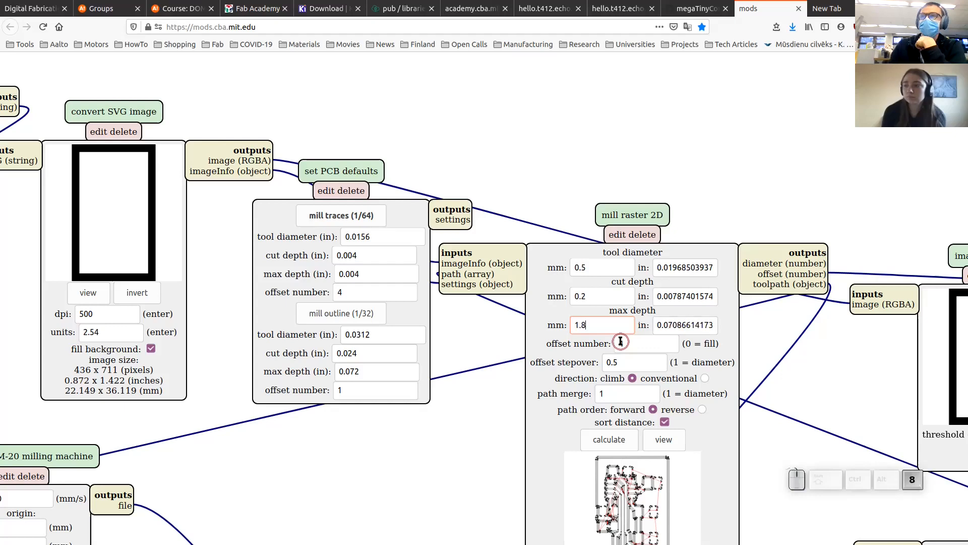
double_click(619, 344)
type("1")
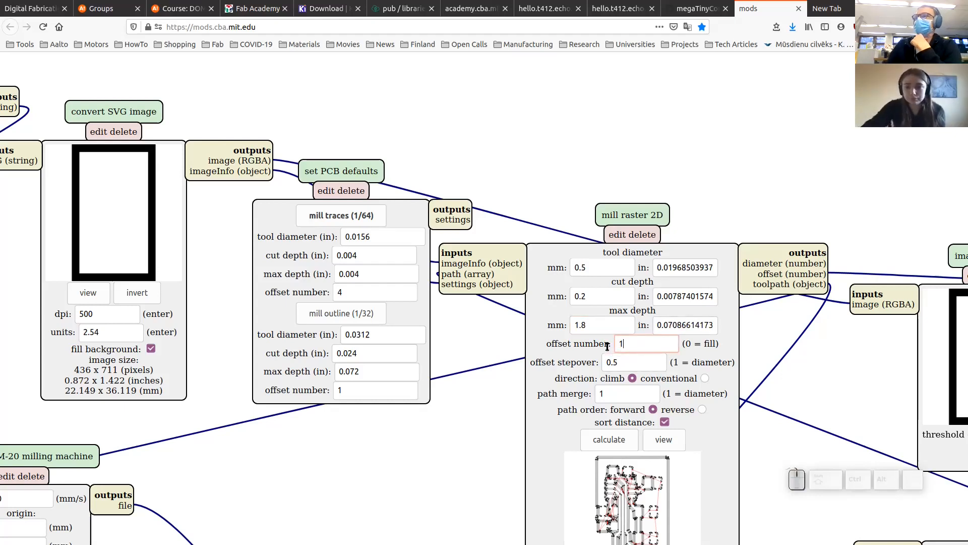
left_click_drag(432, 454, 413, 342)
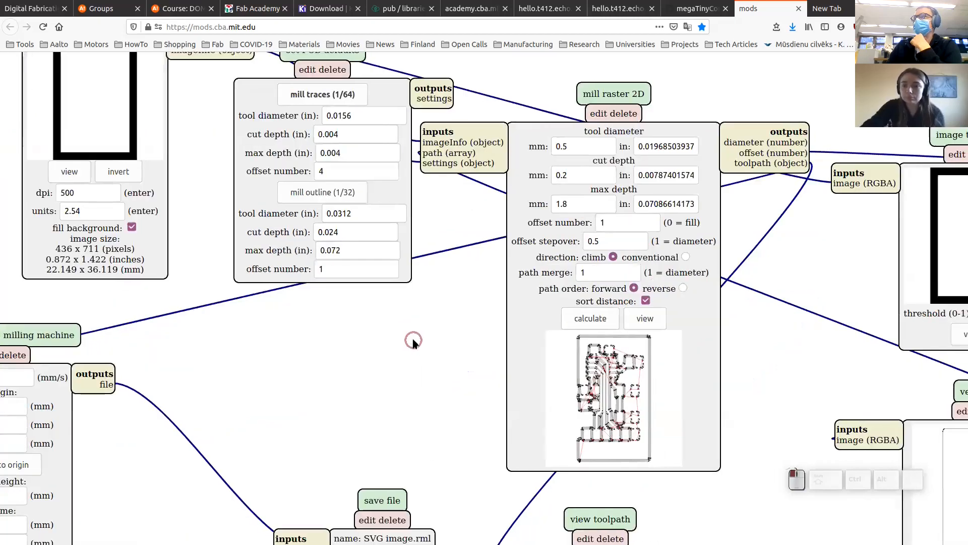
left_click_drag(252, 393, 416, 362)
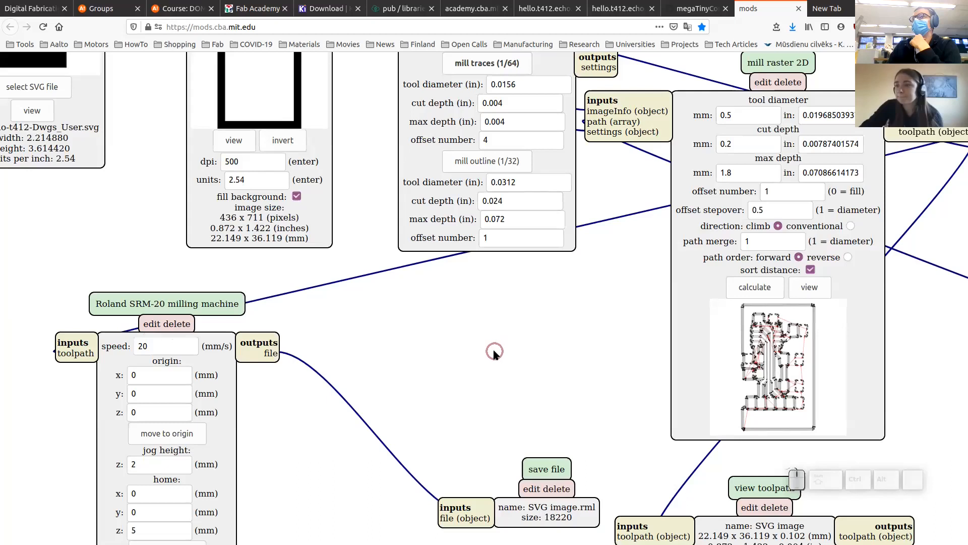
left_click_drag(450, 333, 484, 386)
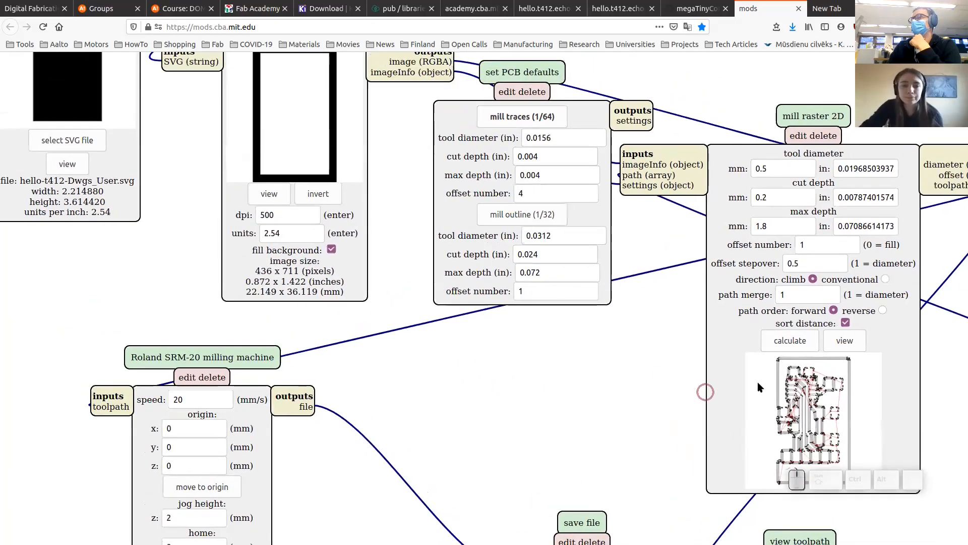
left_click(493, 386)
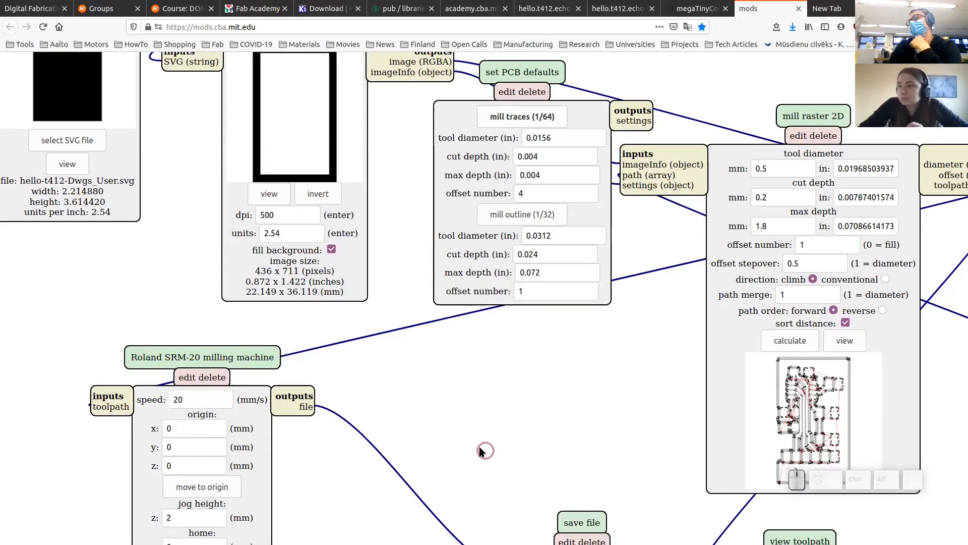
left_click_drag(485, 450, 401, 393)
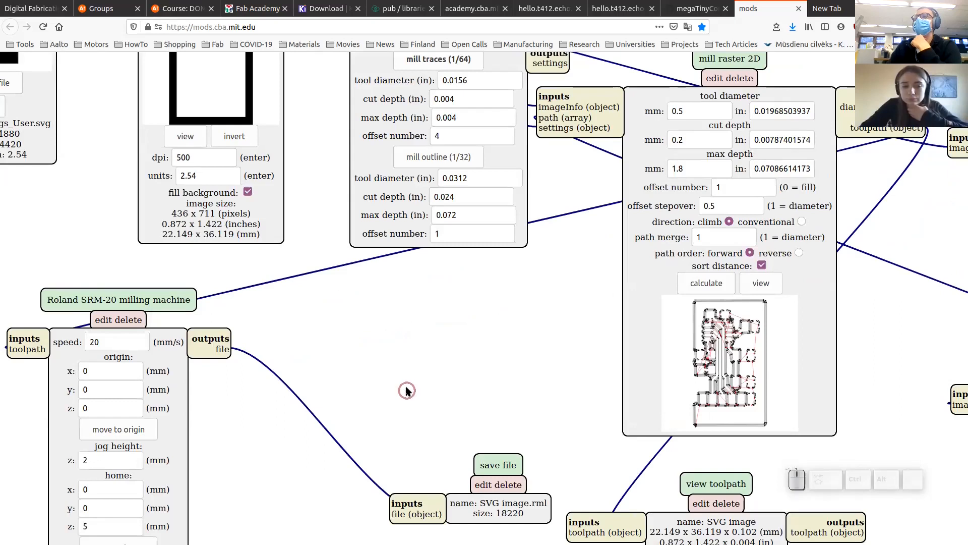
Step: Calculate the board outline toolpath in the mill raster 2D module and save the generated RML file
left_click_drag(366, 311, 366, 311)
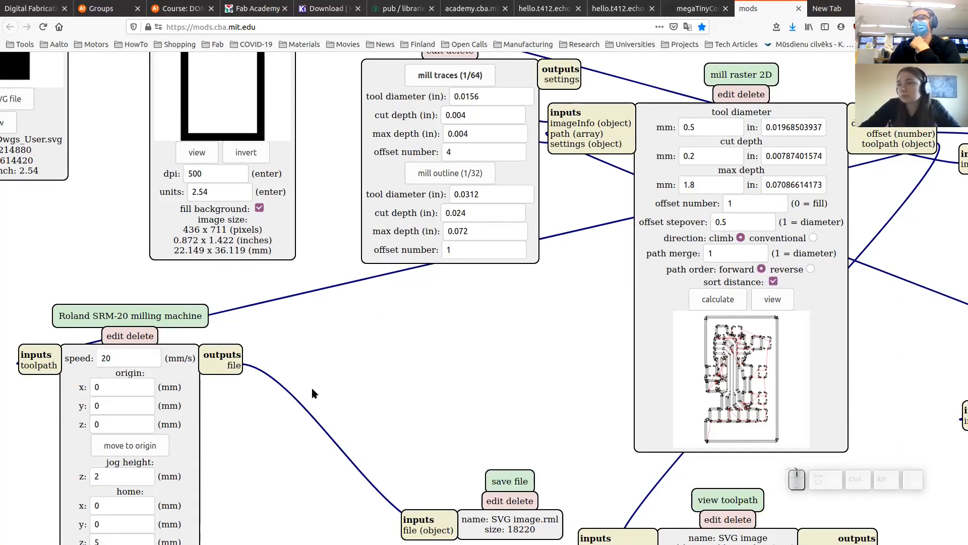
left_click(122, 358)
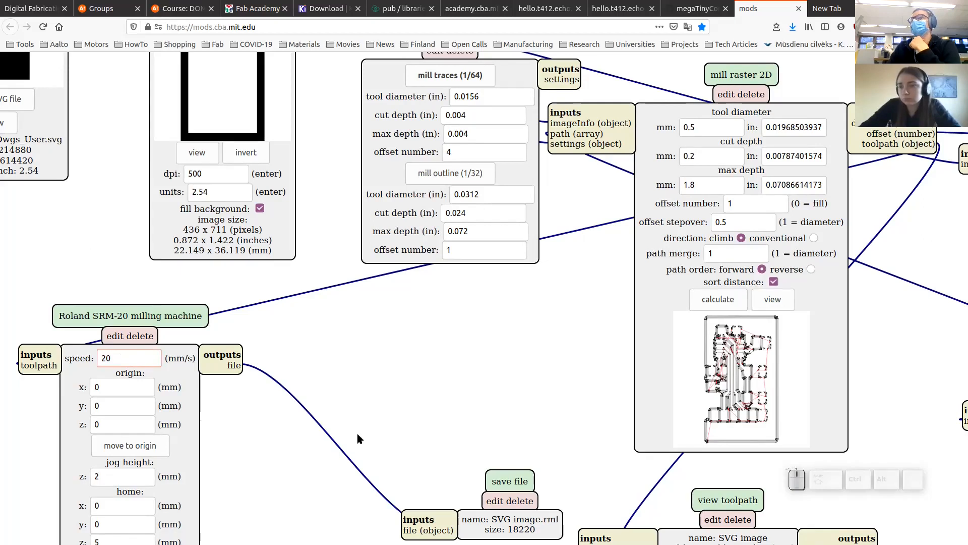
left_click_drag(426, 410, 448, 348)
left_click(148, 295)
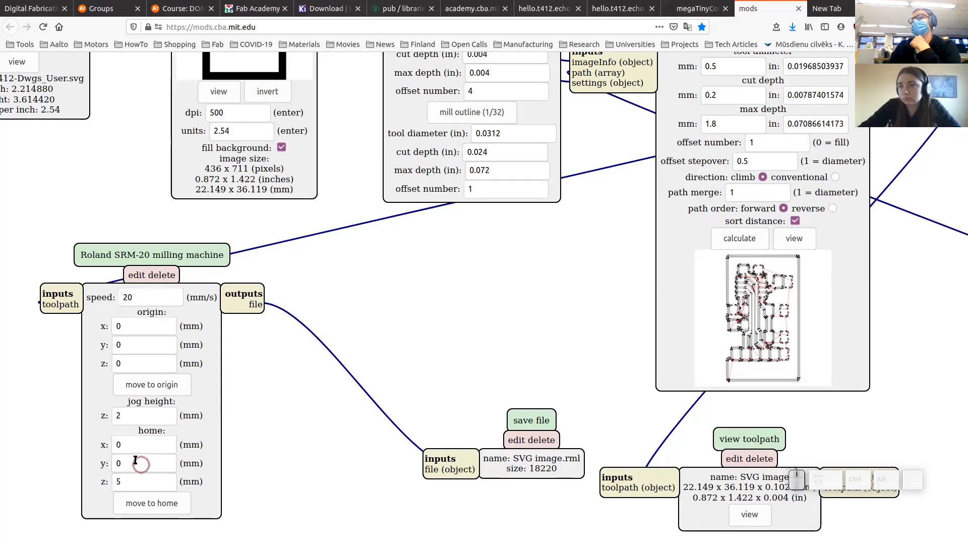
left_click_drag(590, 302, 478, 316)
left_click(608, 272)
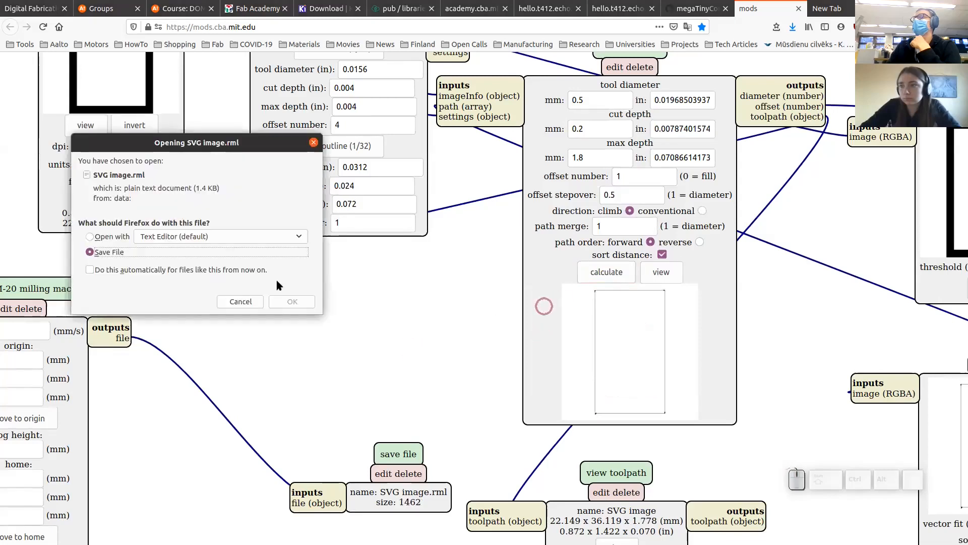
left_click(292, 301)
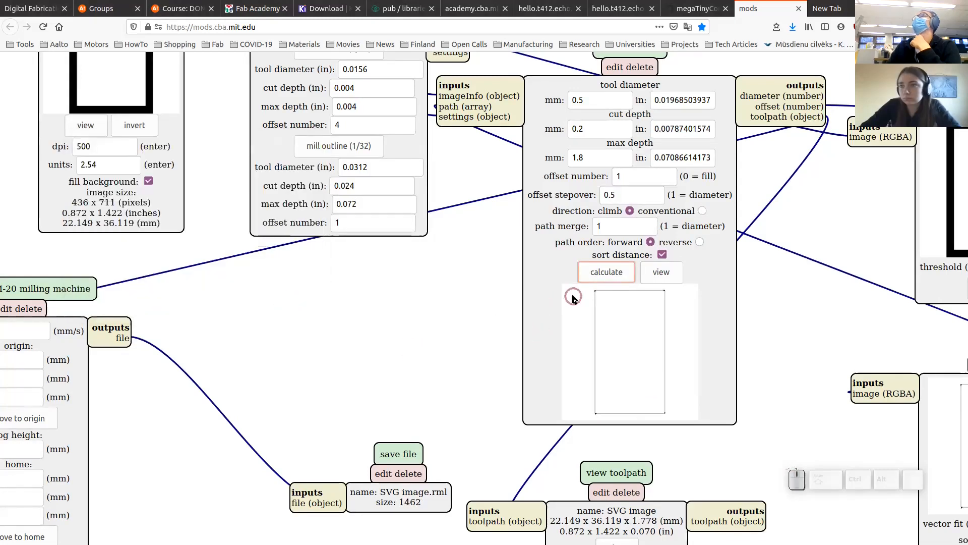
Step: Open the 3D view of the calculated outline toolpath and examine its stacked cutting passes from several angles
left_click(661, 271)
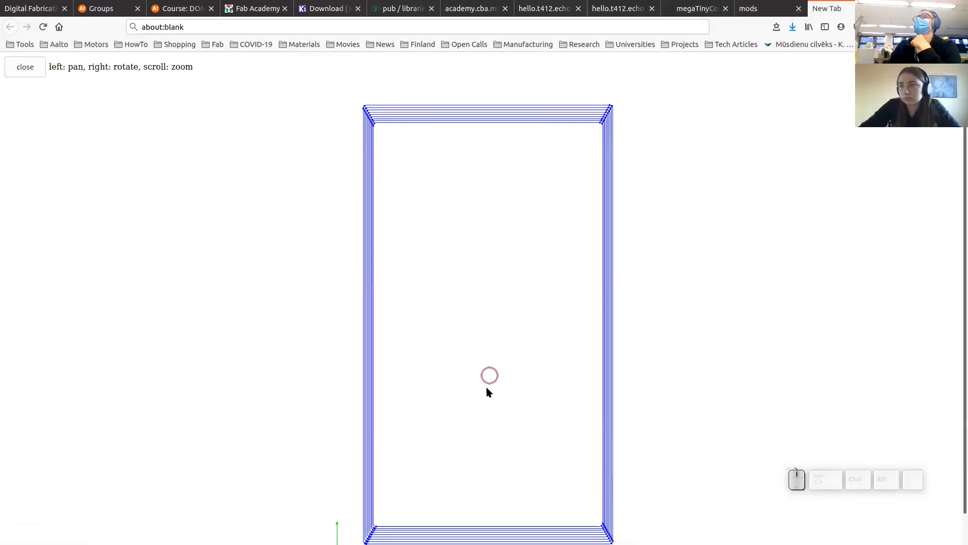
left_click_drag(398, 353, 374, 365)
right_click_drag(374, 365, 216, 283)
right_click_drag(212, 194, 227, 390)
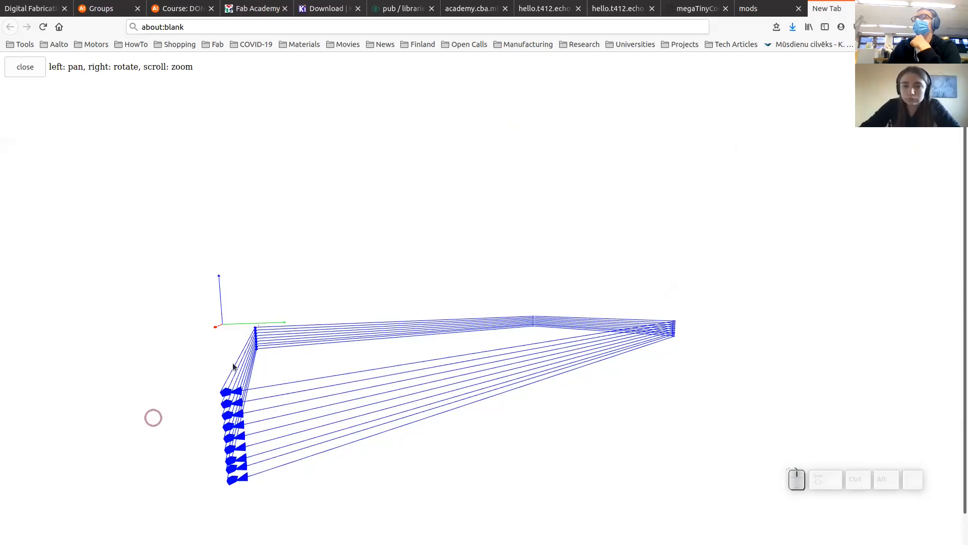
right_click_drag(396, 459, 353, 386)
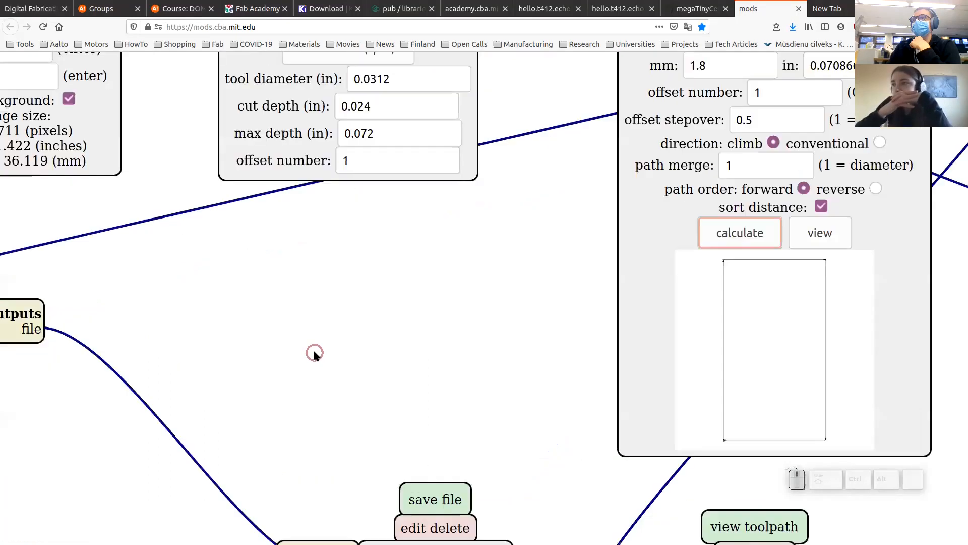
Step: Locate the downloaded SVG image.rml and SVG image(1).rml in the Downloads folder and cut both files for moving
scroll(313, 352, "up", 2)
scroll(313, 352, "down", 4)
scroll(314, 353, "down", 2)
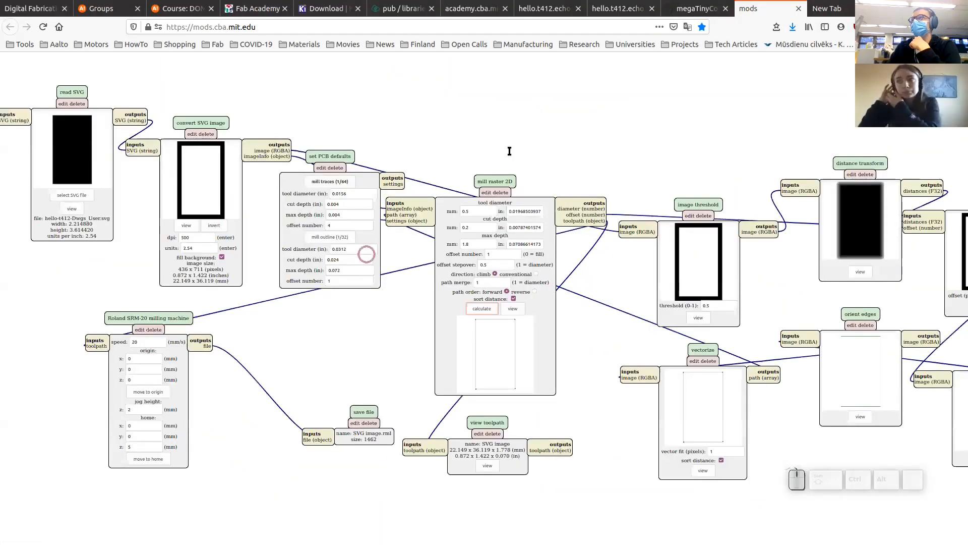
left_click(794, 28)
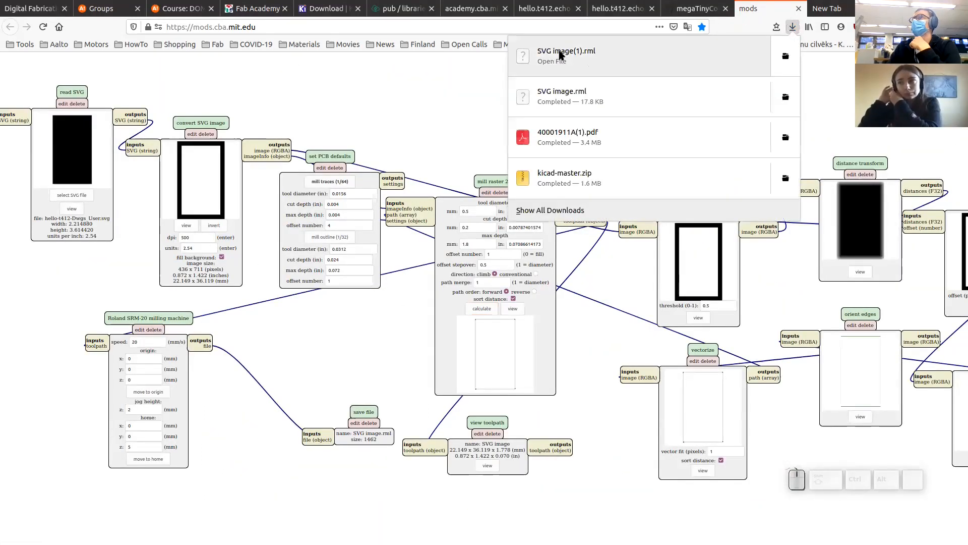
left_click(785, 97)
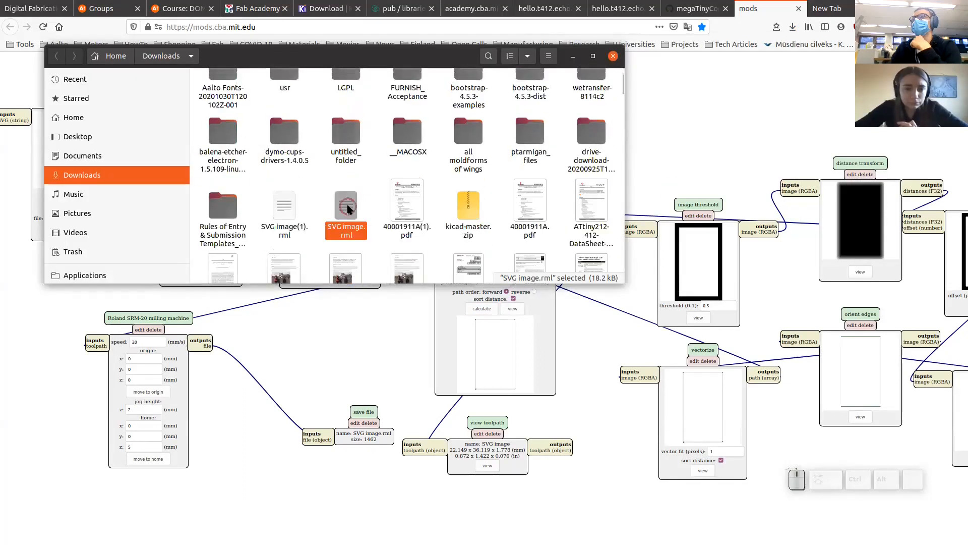
left_click(280, 208, "ctrl")
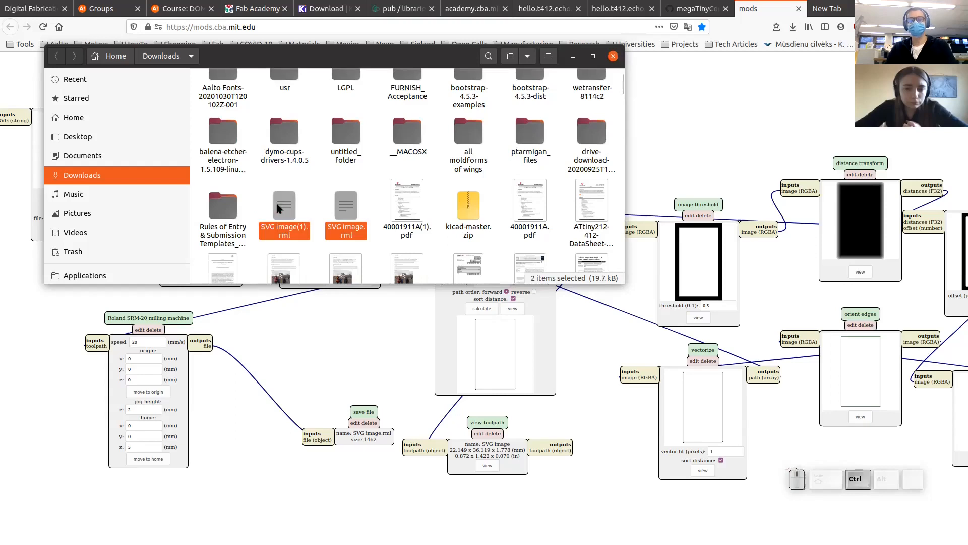
key("ctrl+x")
Step: Create a folder named srm in Desktop/demos/local/electronics-design/hello-t412 and paste the two RML files into it
left_click(89, 137)
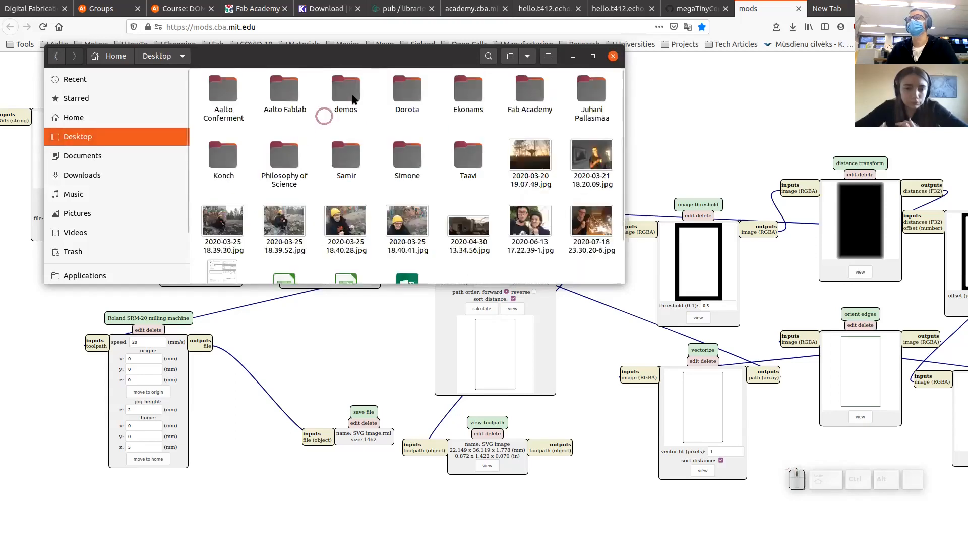
double_click(343, 107)
double_click(352, 112)
double_click(352, 114)
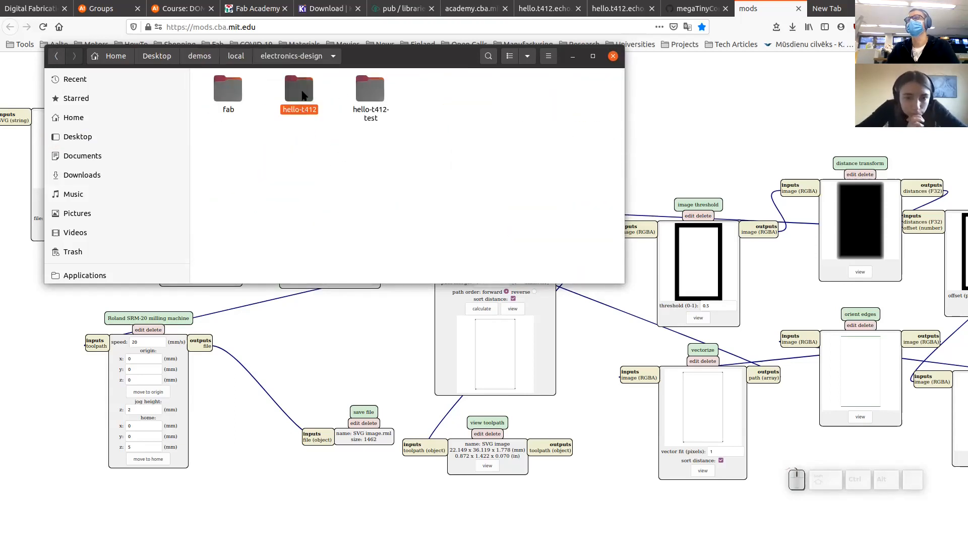
double_click(309, 96)
right_click(336, 208)
left_click(356, 217)
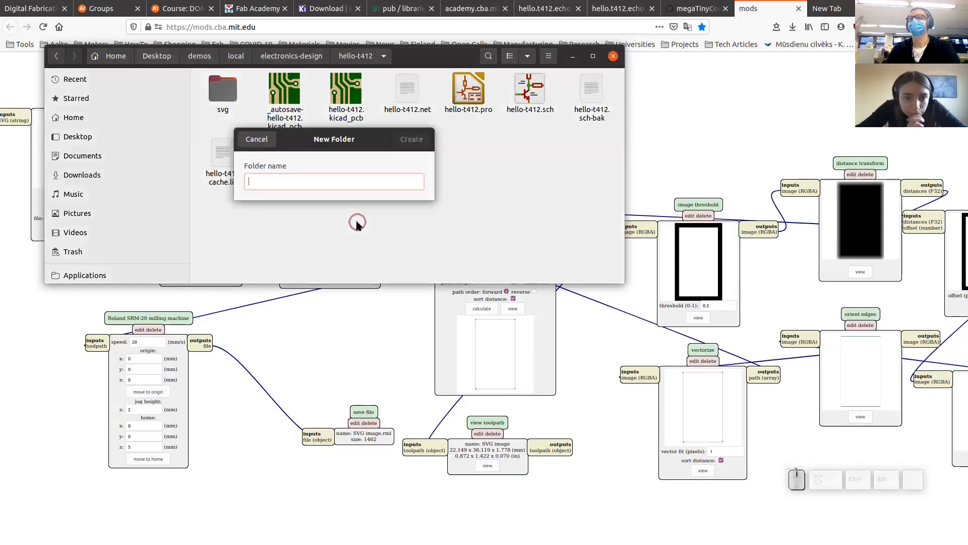
type("srm")
key("Return")
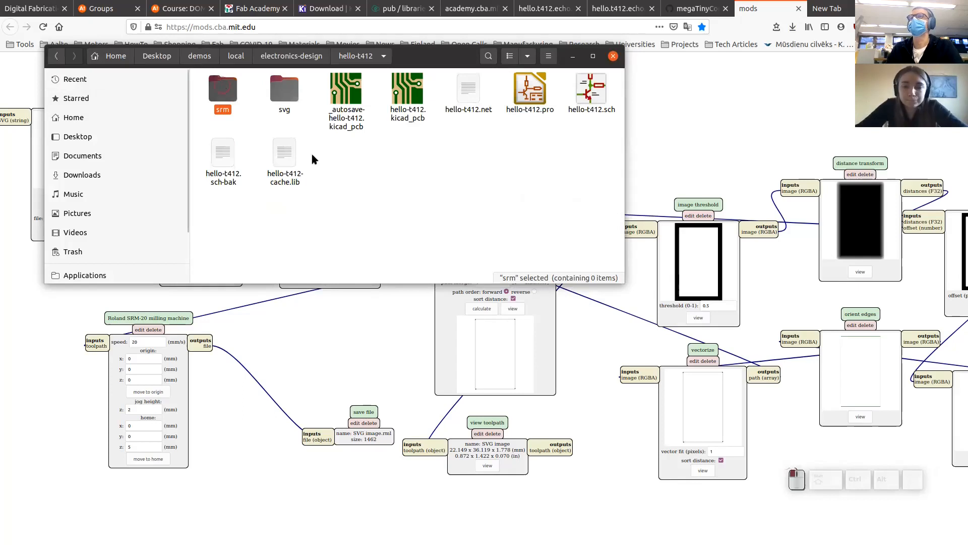
key("Return")
key("ctrl+v")
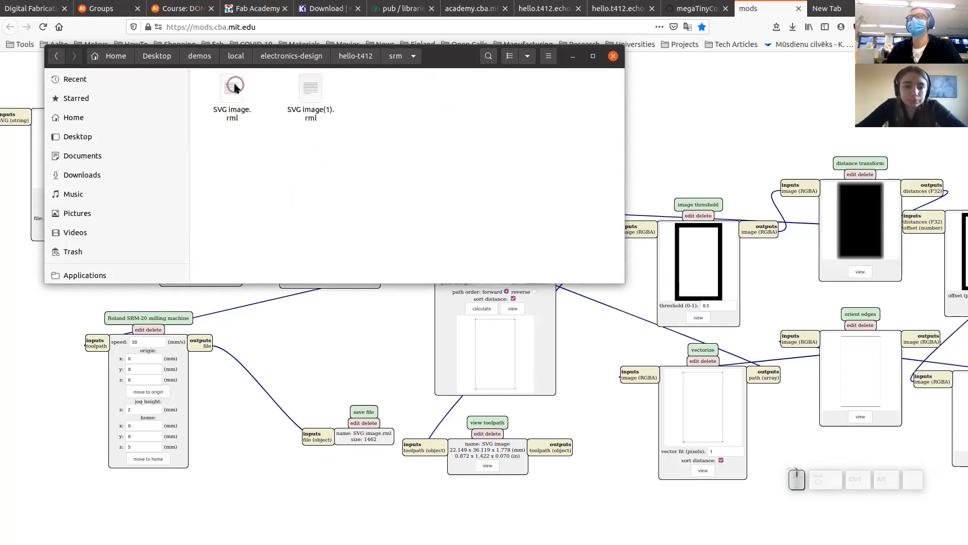
Step: Rename SVG image.rml as traces-0mm4-20mms.rml
right_click(234, 88)
left_click(303, 194)
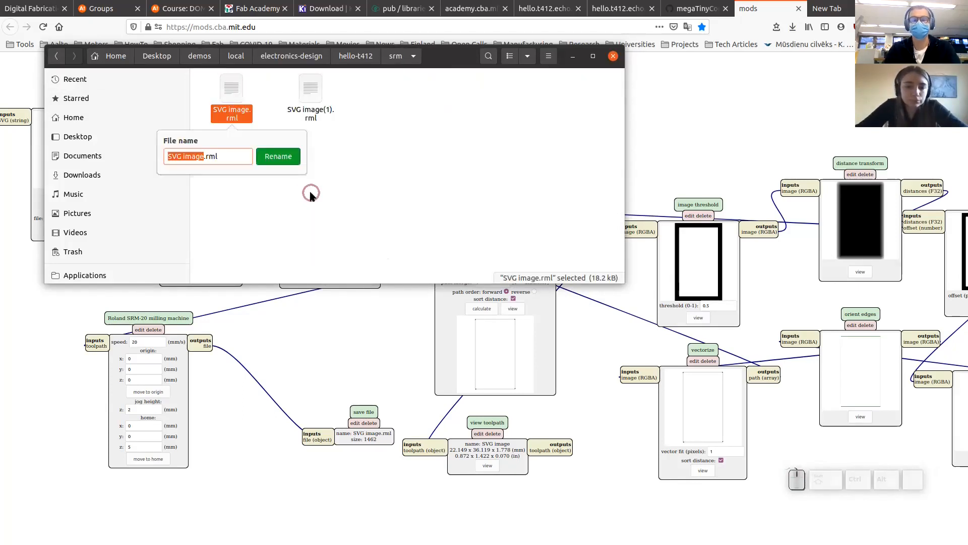
type("traces")
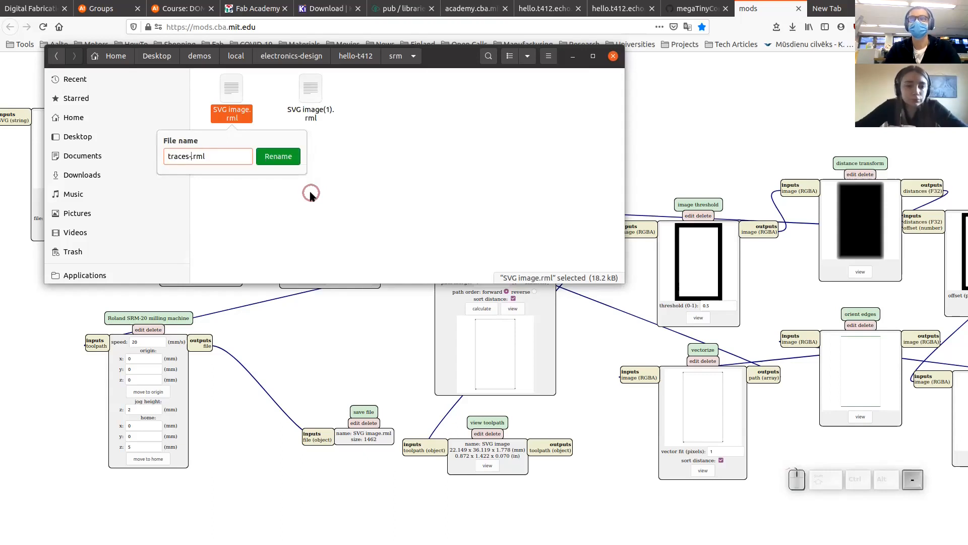
type("-0mm4")
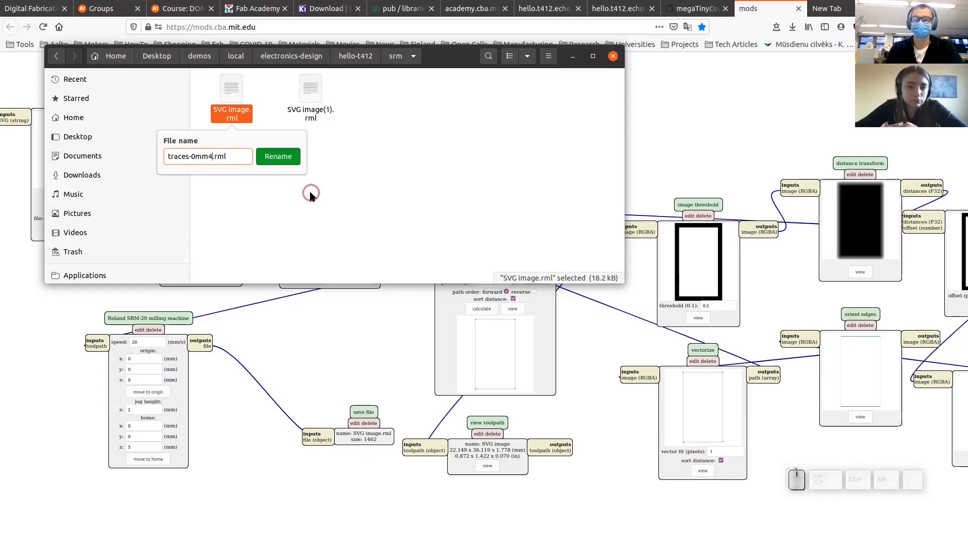
type("-2")
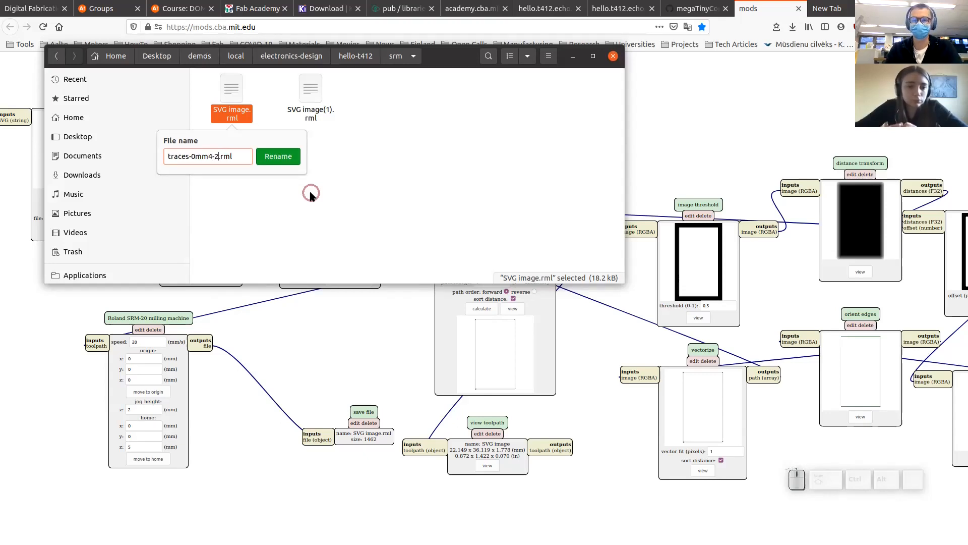
type("0mms")
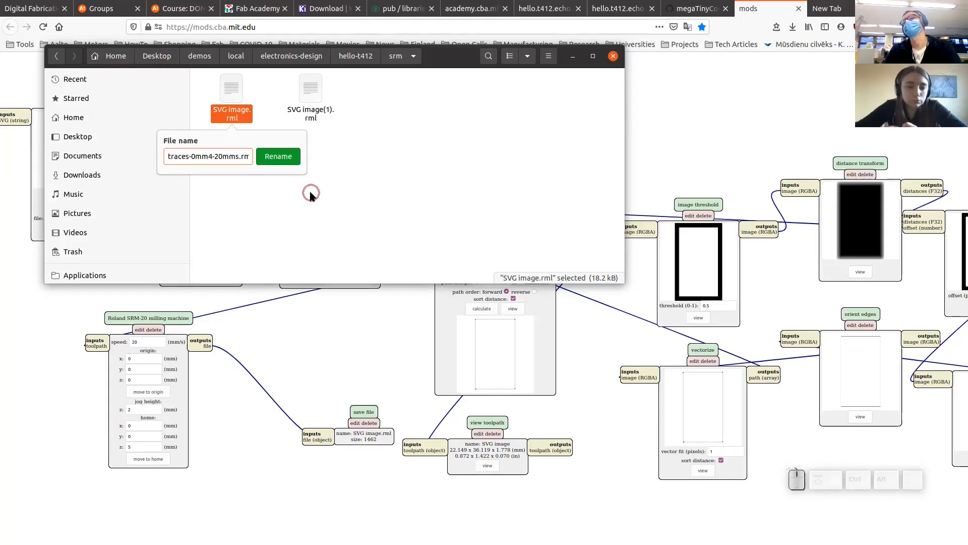
left_click(309, 192)
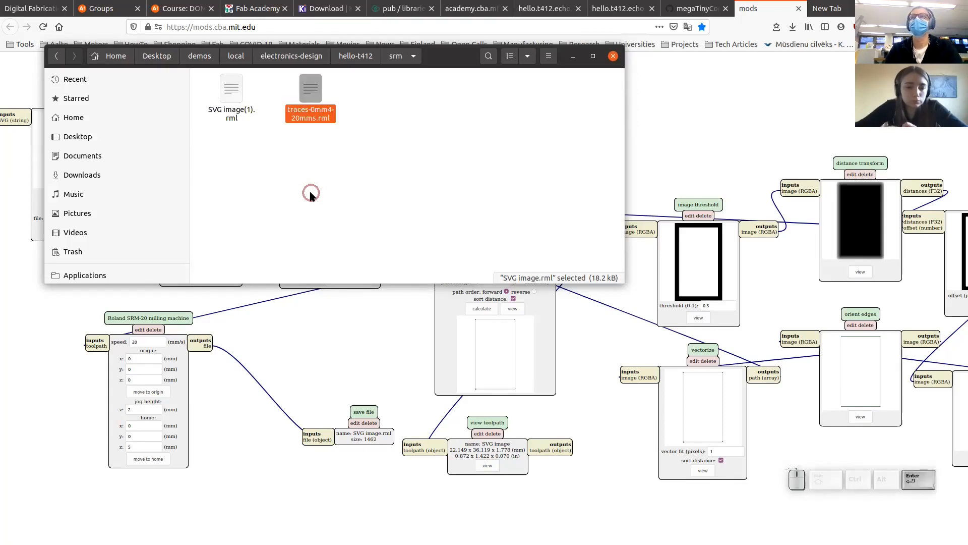
Step: Rename SVG image(1).rml as cutting-0mm5-20mmx.rml
right_click(238, 91)
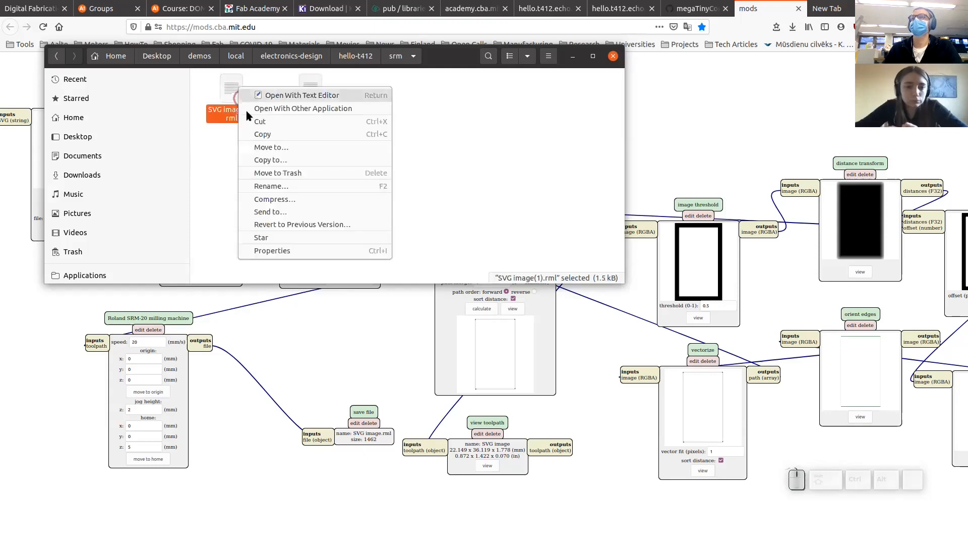
left_click(286, 186)
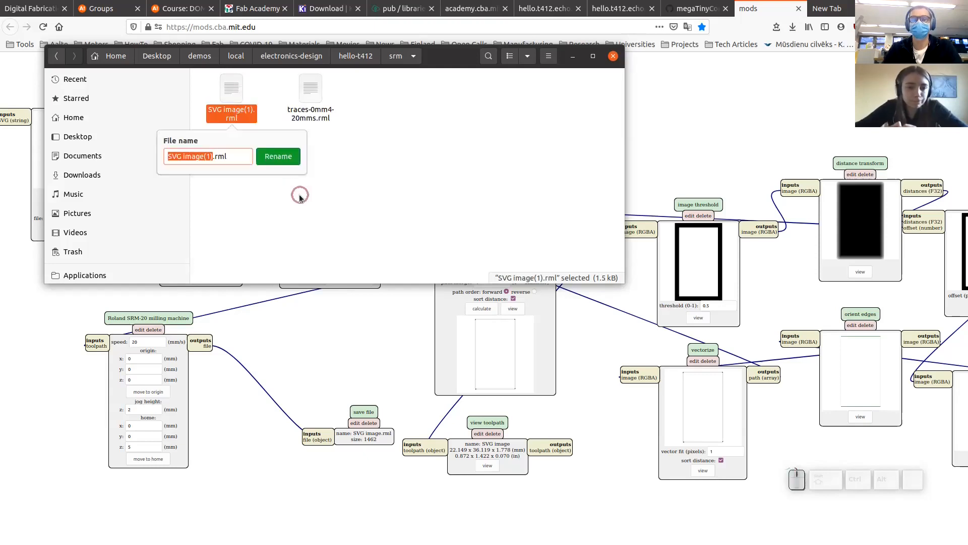
type("cutting")
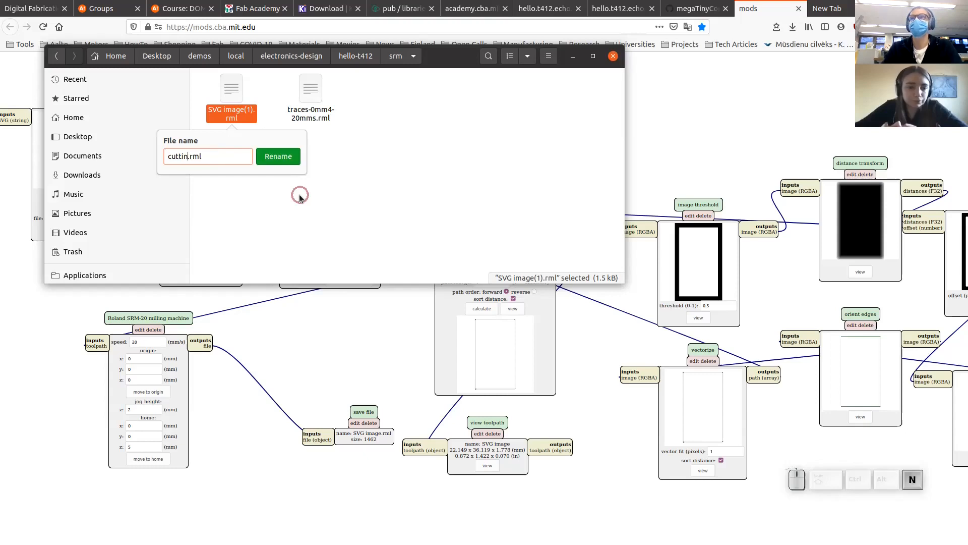
type("-")
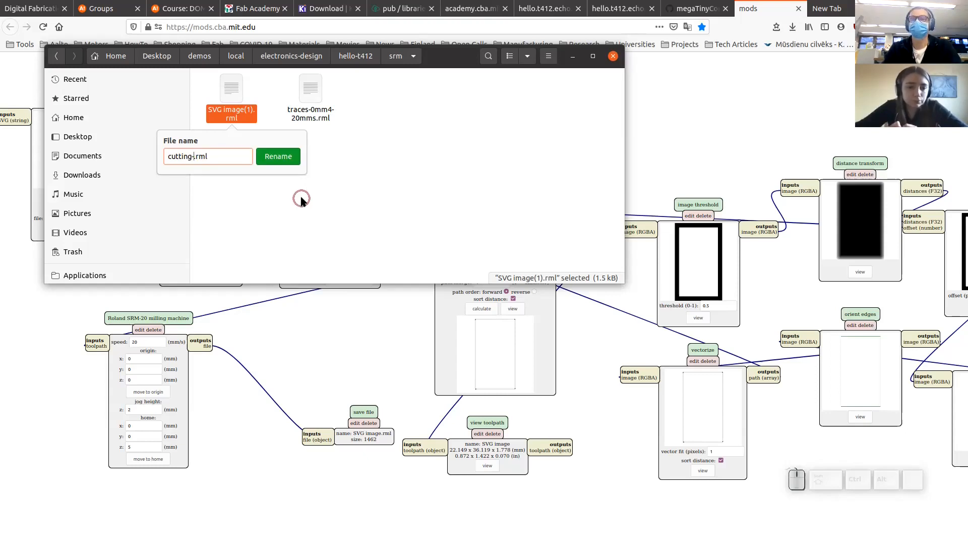
type("0mm")
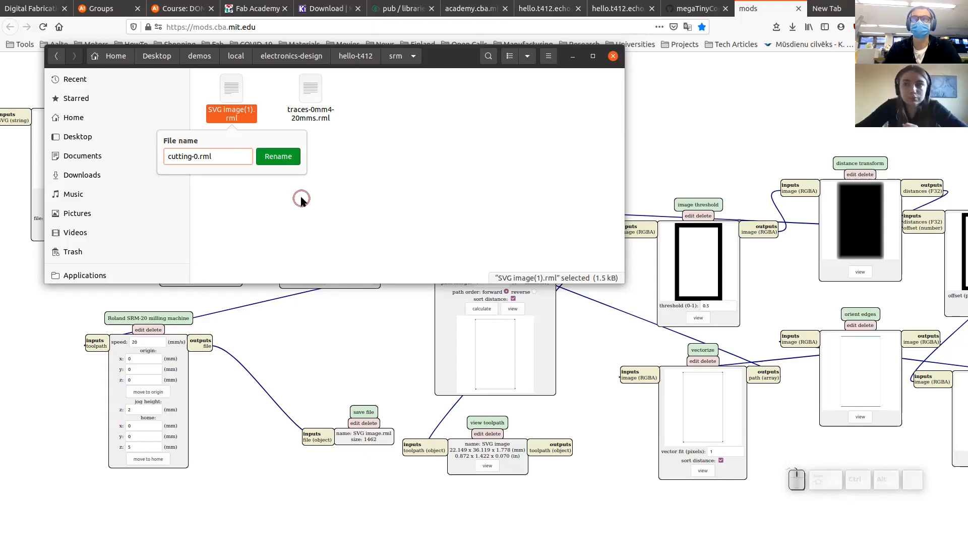
type("5")
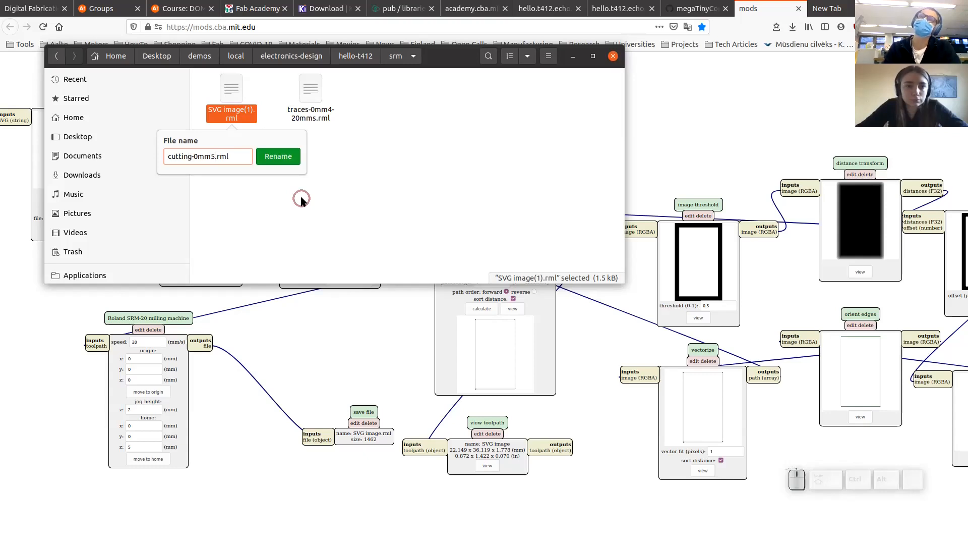
type("-")
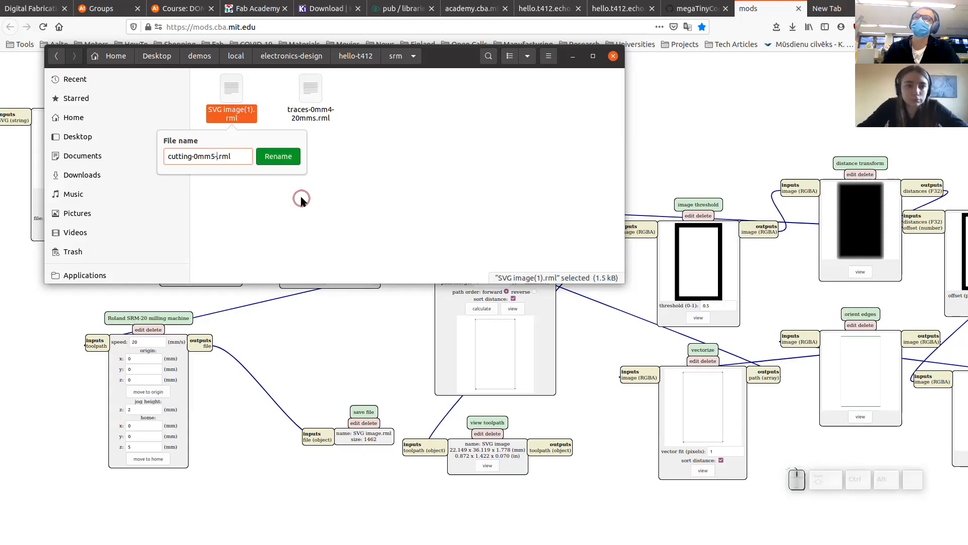
type("20m")
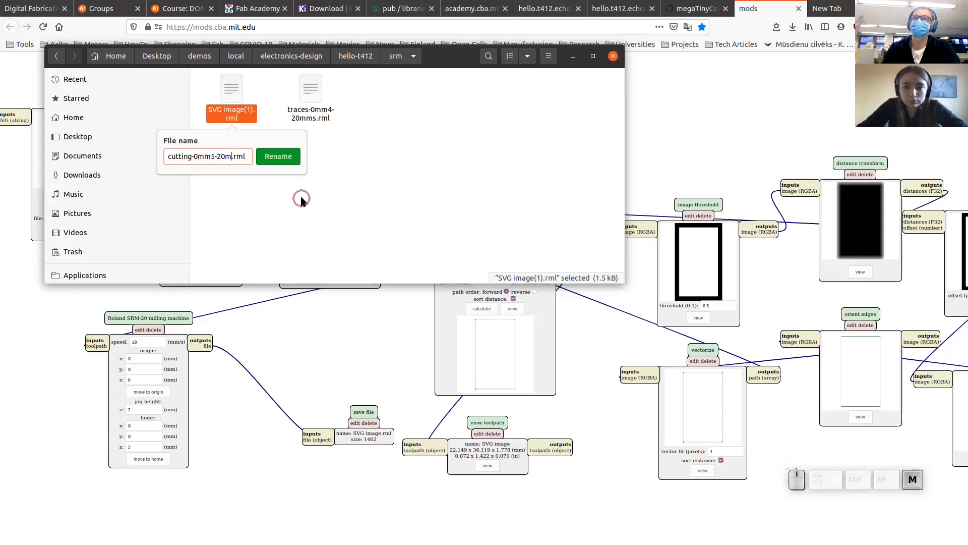
type("mxs")
key("BackSpace")
key("Return")
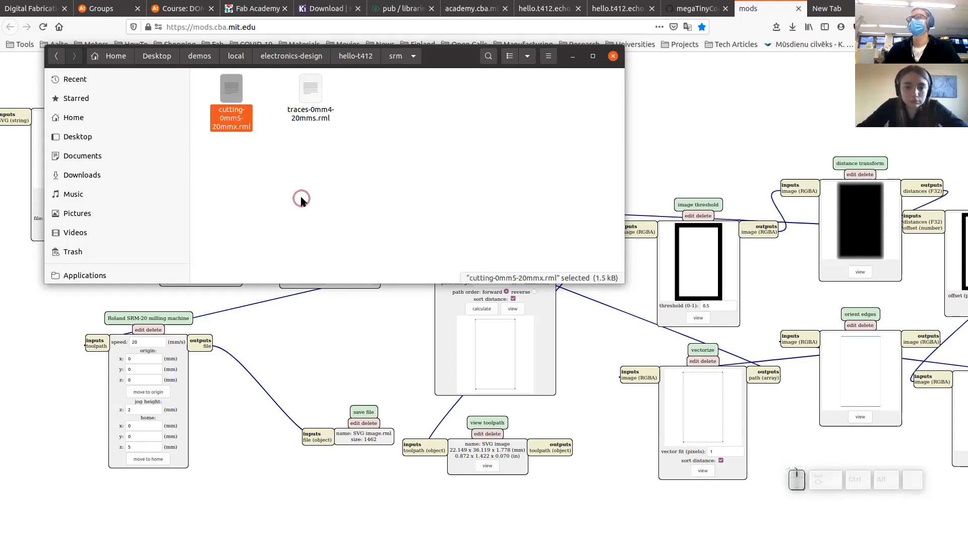
left_click(351, 195)
left_click_drag(445, 60, 538, 157)
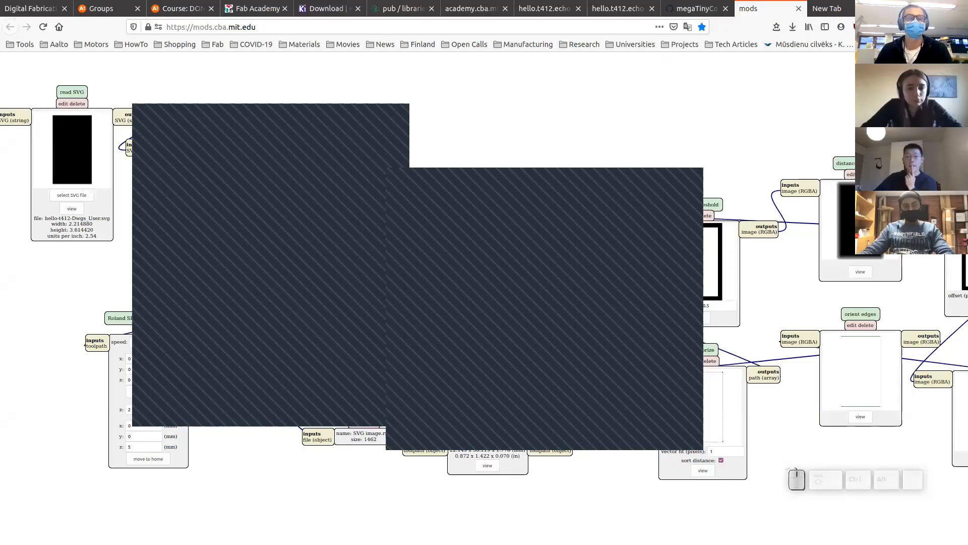
Step: Switch to the KiCad component library project on GitLab and open its issues list
left_click(404, 8)
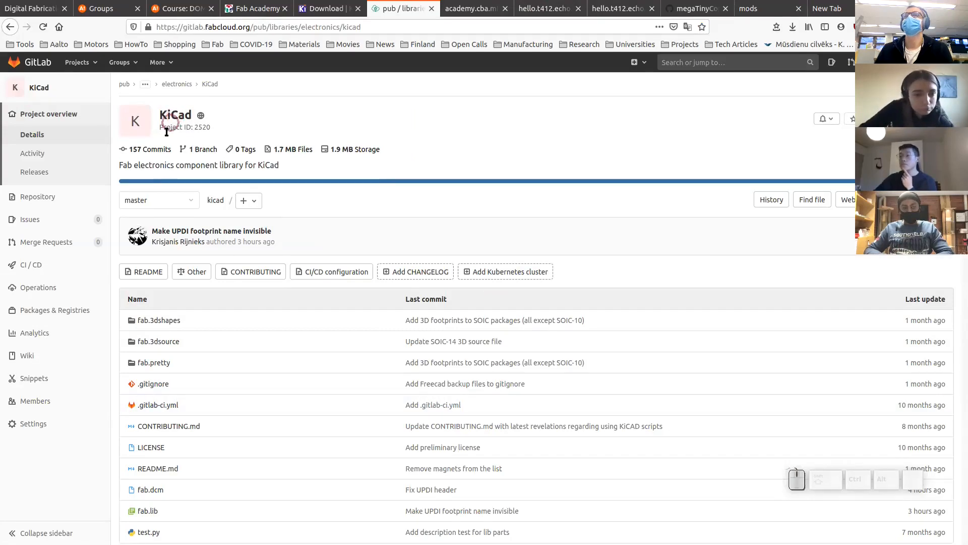
left_click(30, 220)
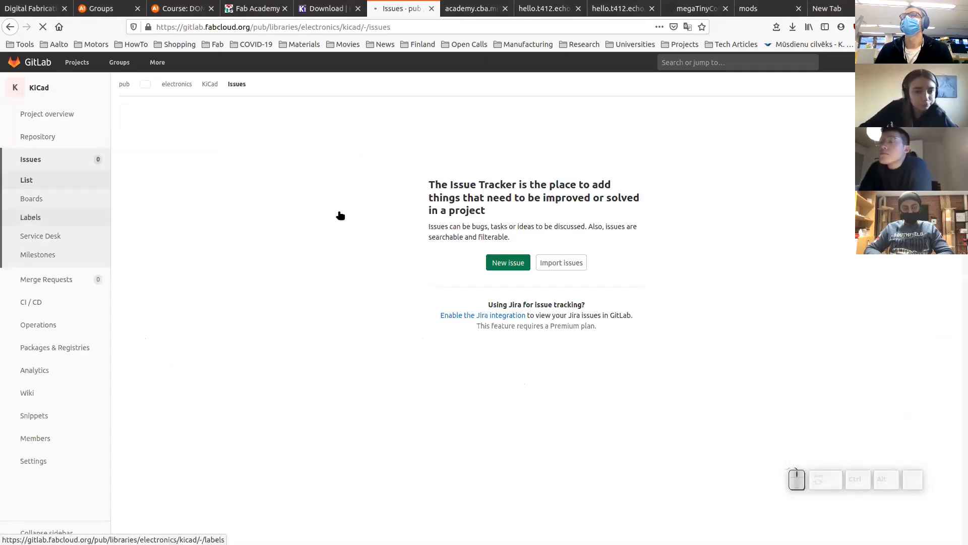
Step: Start a new issue in the KiCad project and title it "It does not work"
left_click(497, 262)
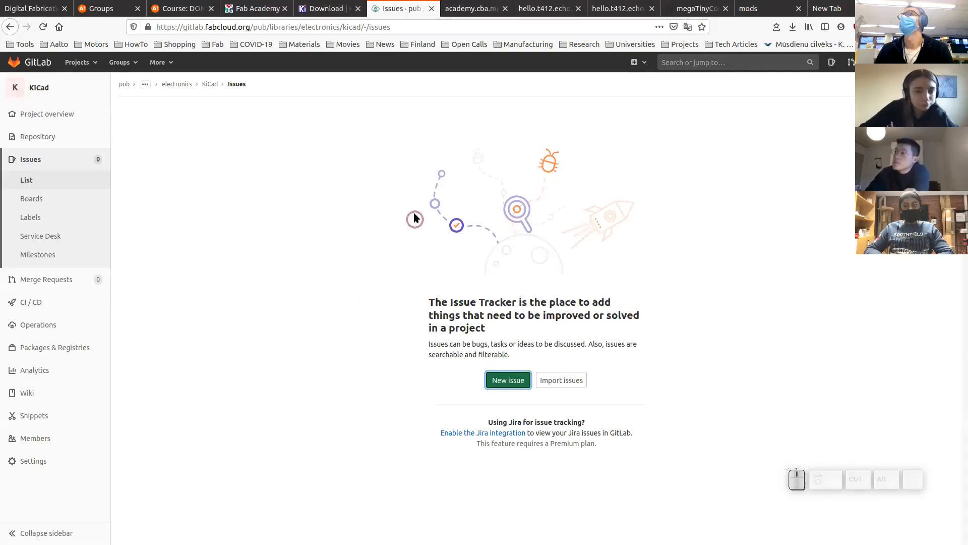
left_click(496, 381)
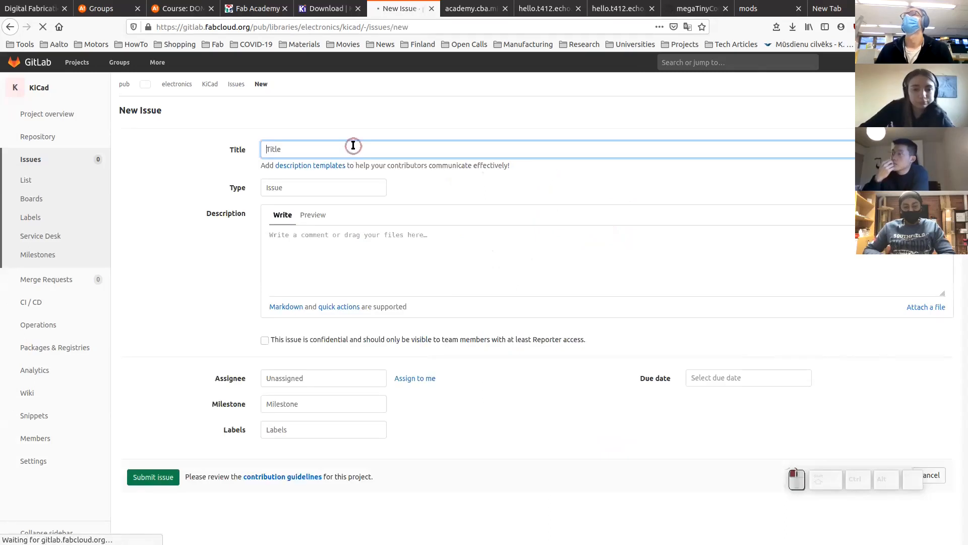
type("Tt does not work")
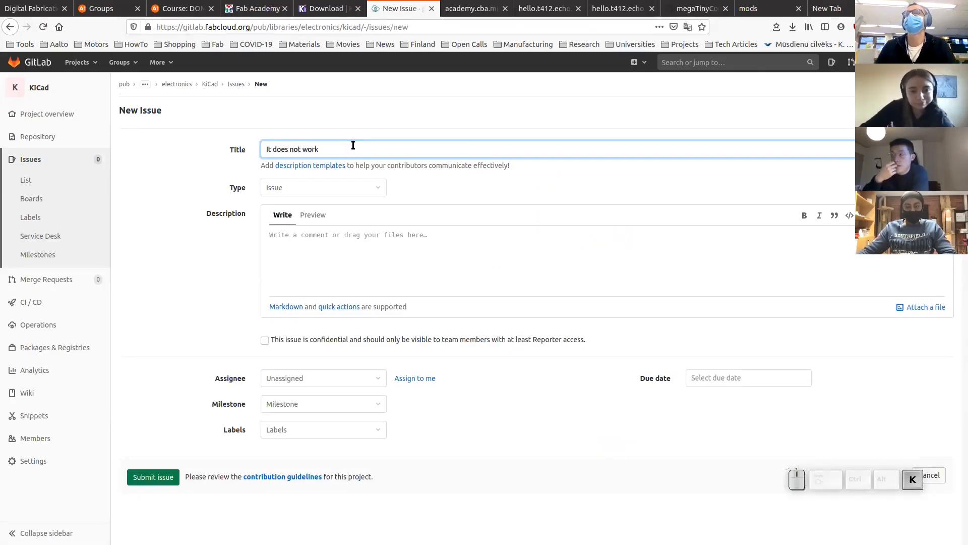
Step: Describe the issue as "The resistor 3D footprint is missing one side. Screenshot attached." and submit it
left_click(467, 239)
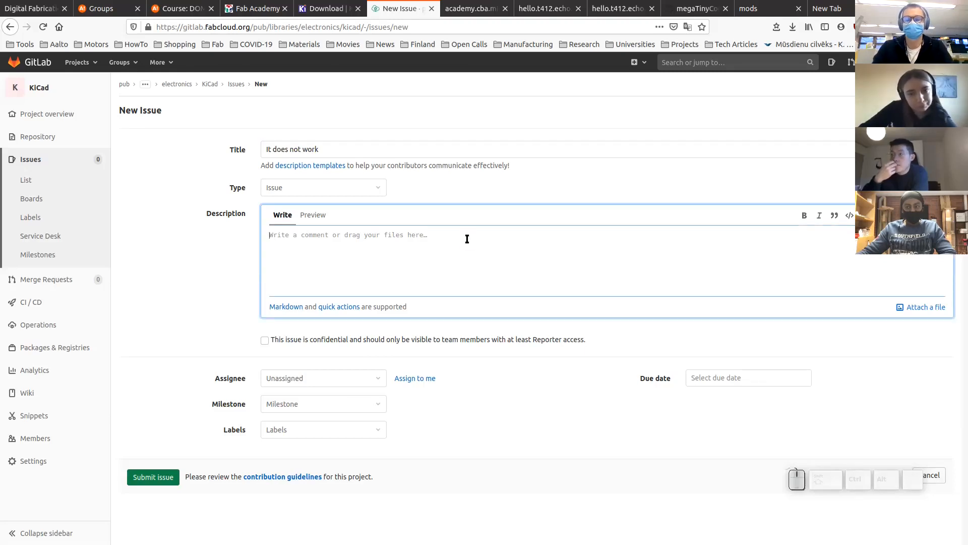
type("The re")
type("sistor is mi")
key("BackSpace")
key("BackSpace")
key("BackSpace")
key("BackSpace")
key("BackSpace")
type("3")
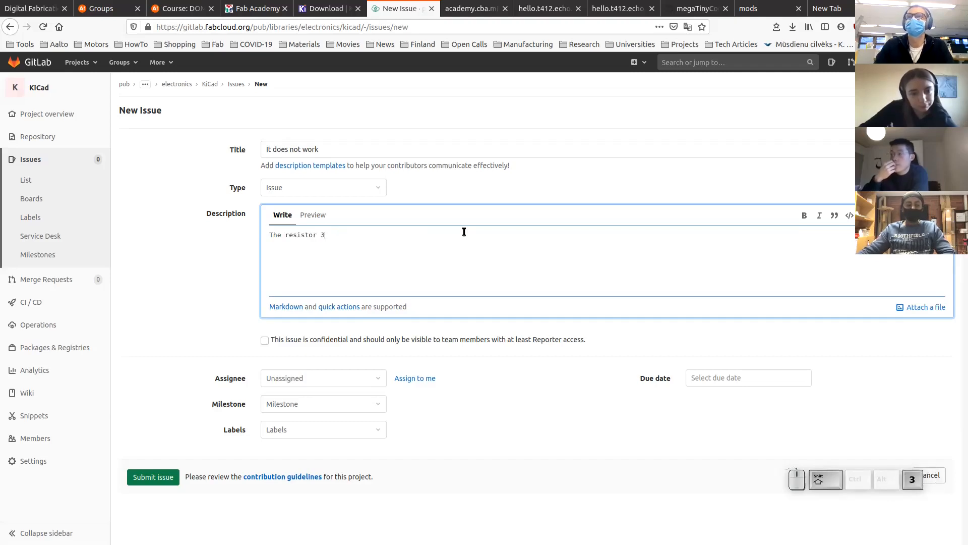
type("D footprint is missing one s")
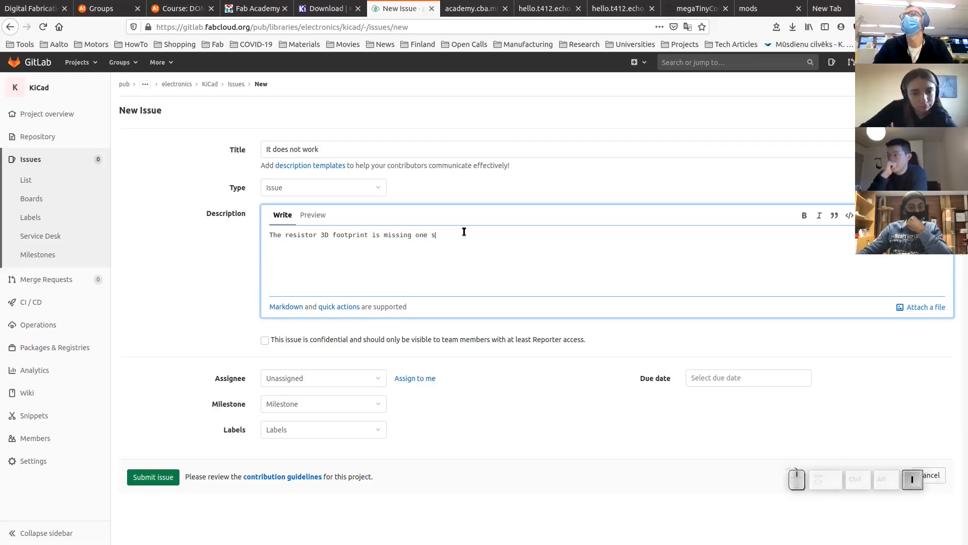
type("ite. ")
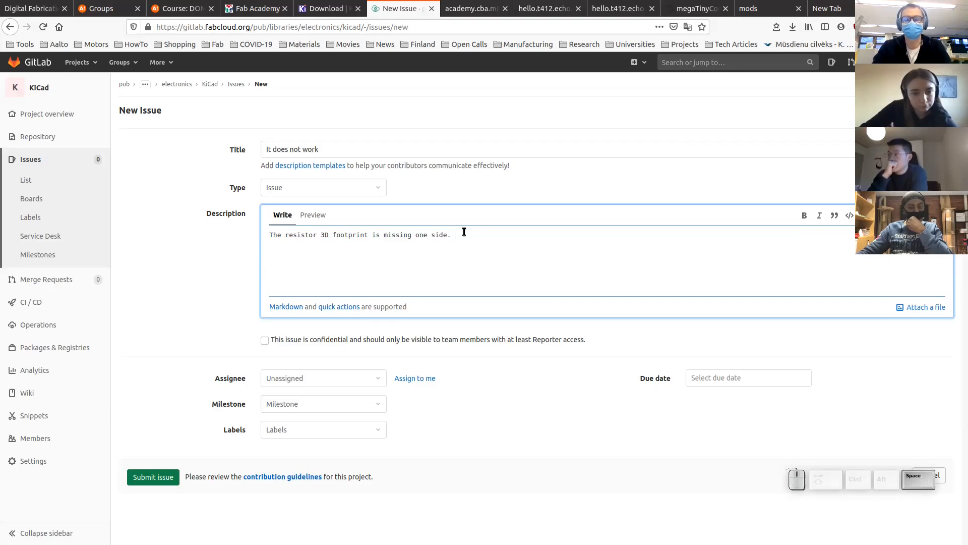
type("Screenshot attached.")
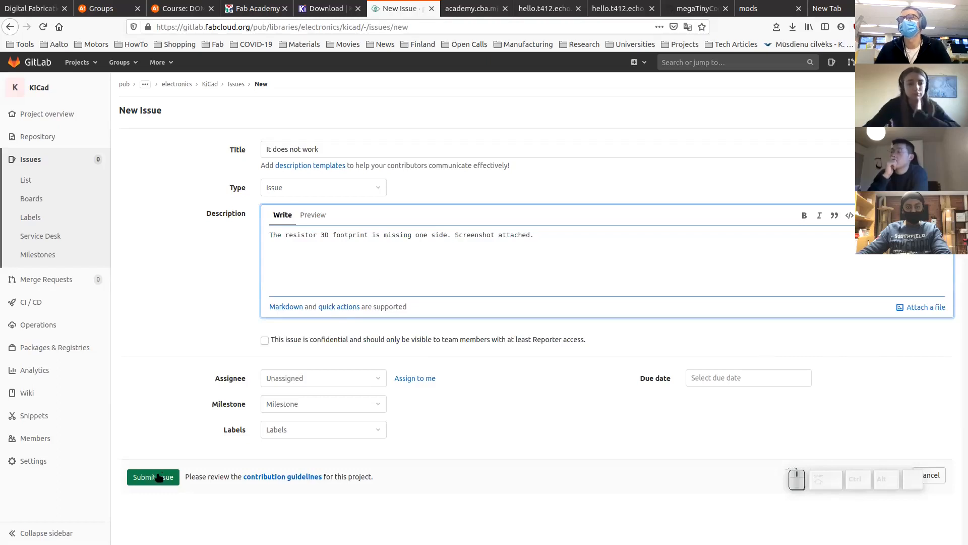
left_click(157, 477)
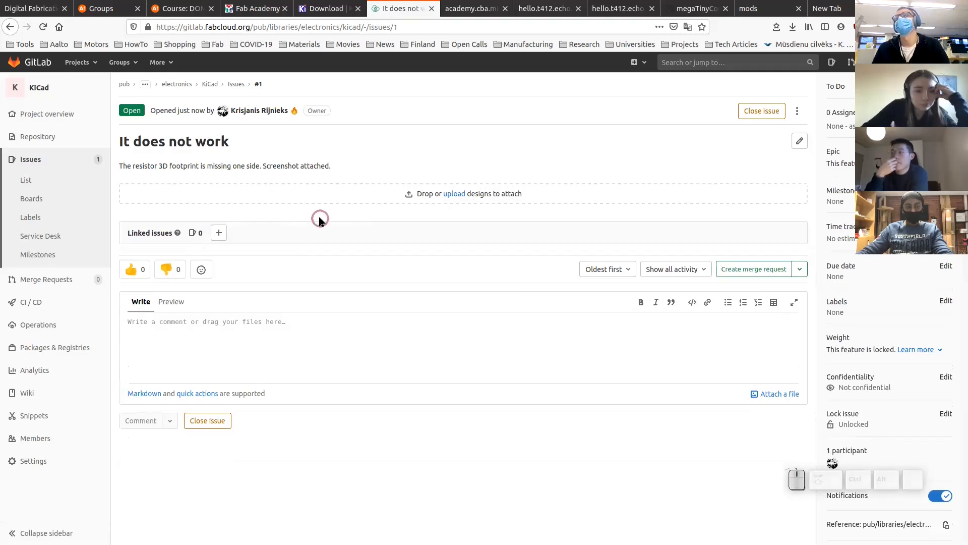
left_click(217, 352)
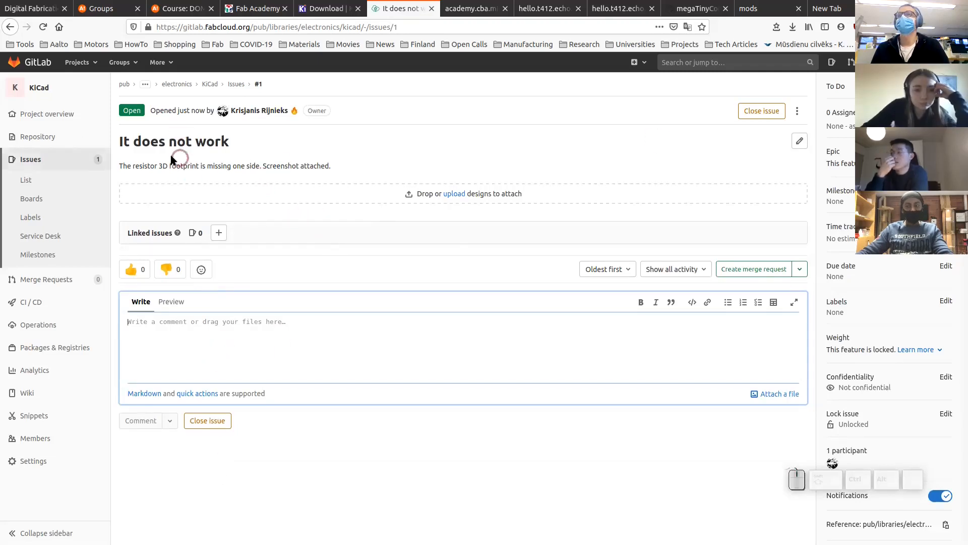
left_click(234, 174)
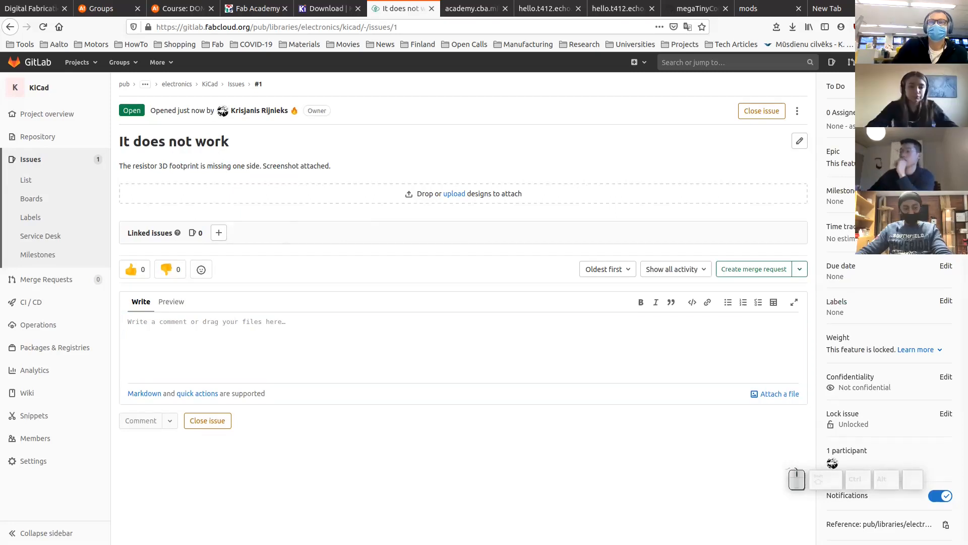